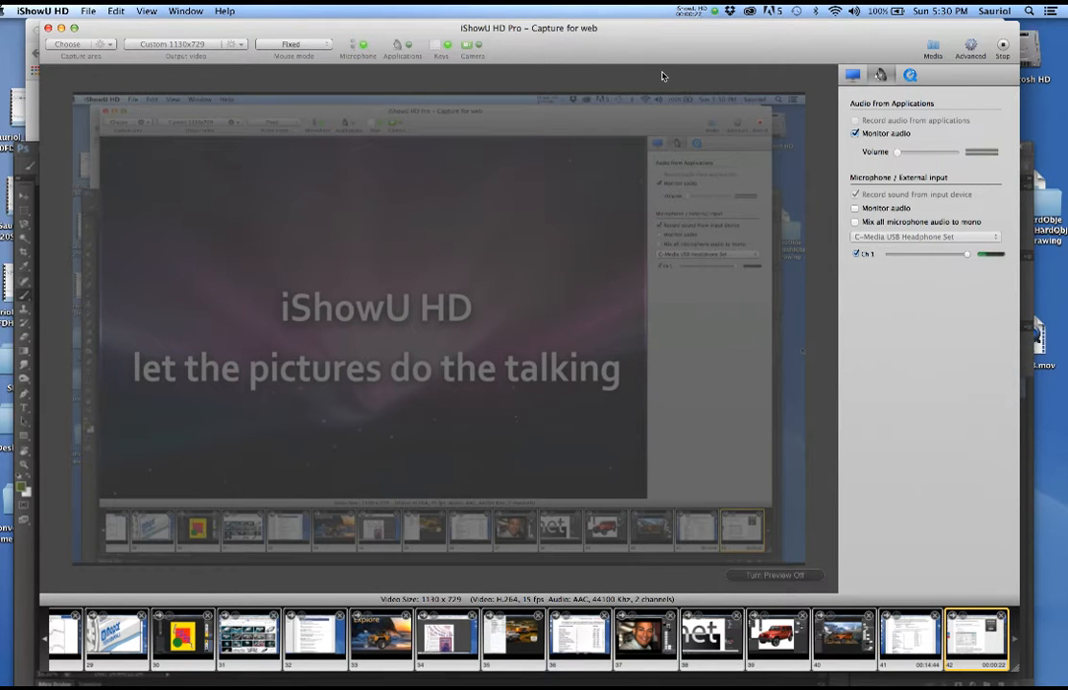
Enlarge the screen-recording movie of the Photoshop tutorial page, scrub ahead in it and close it
left_click(61, 27)
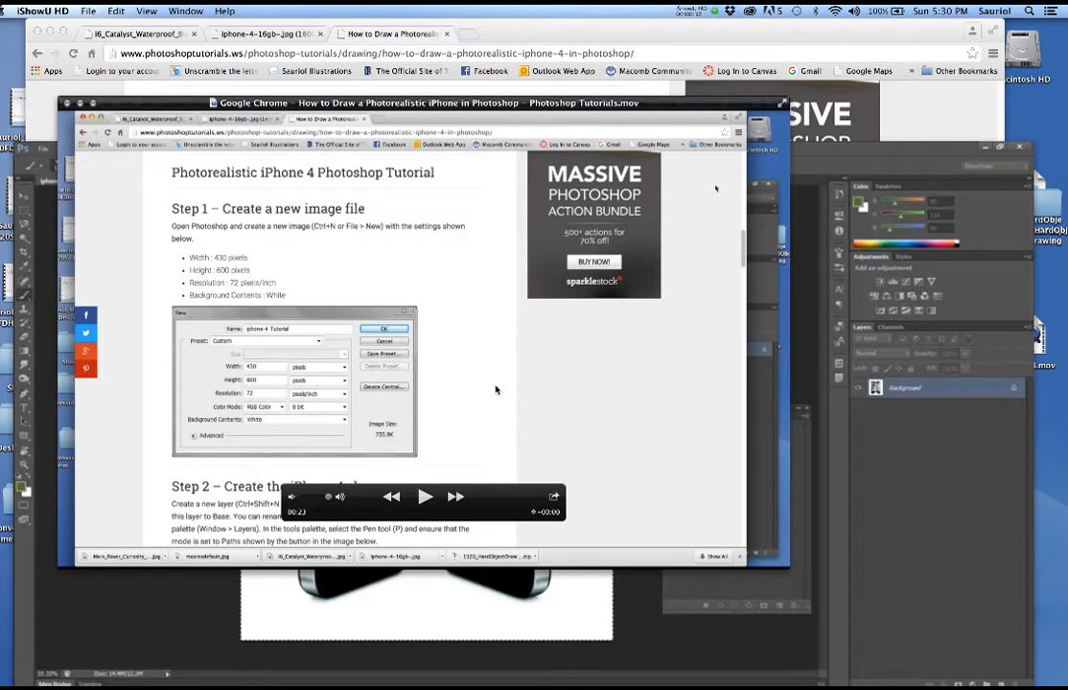
left_click(552, 394)
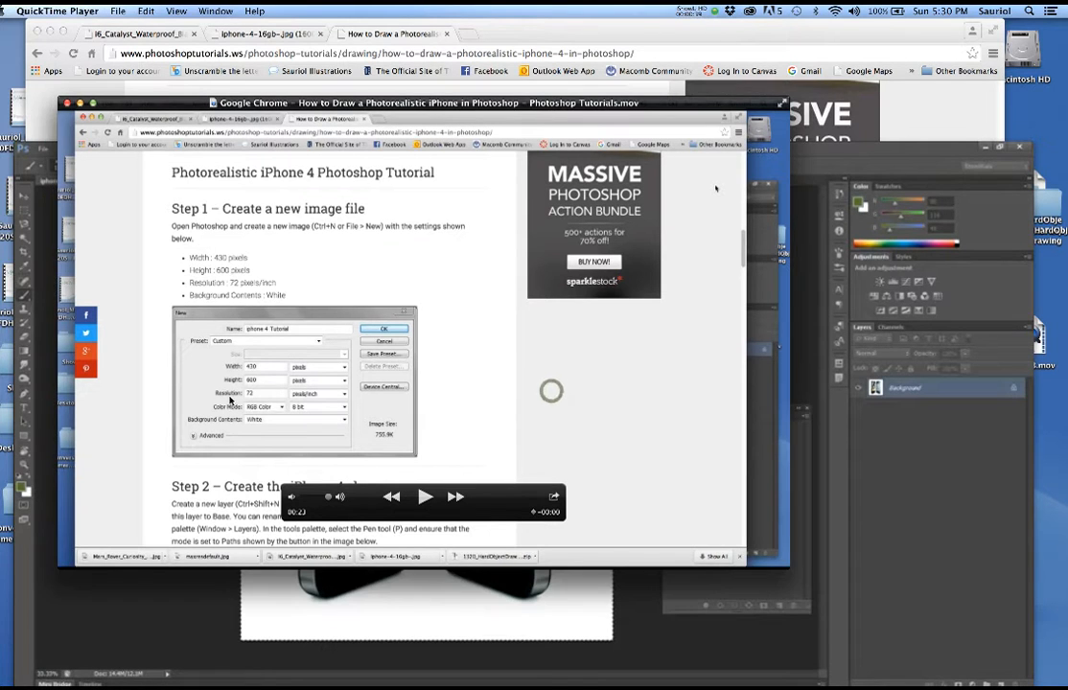
left_click_drag(144, 105, 120, 27)
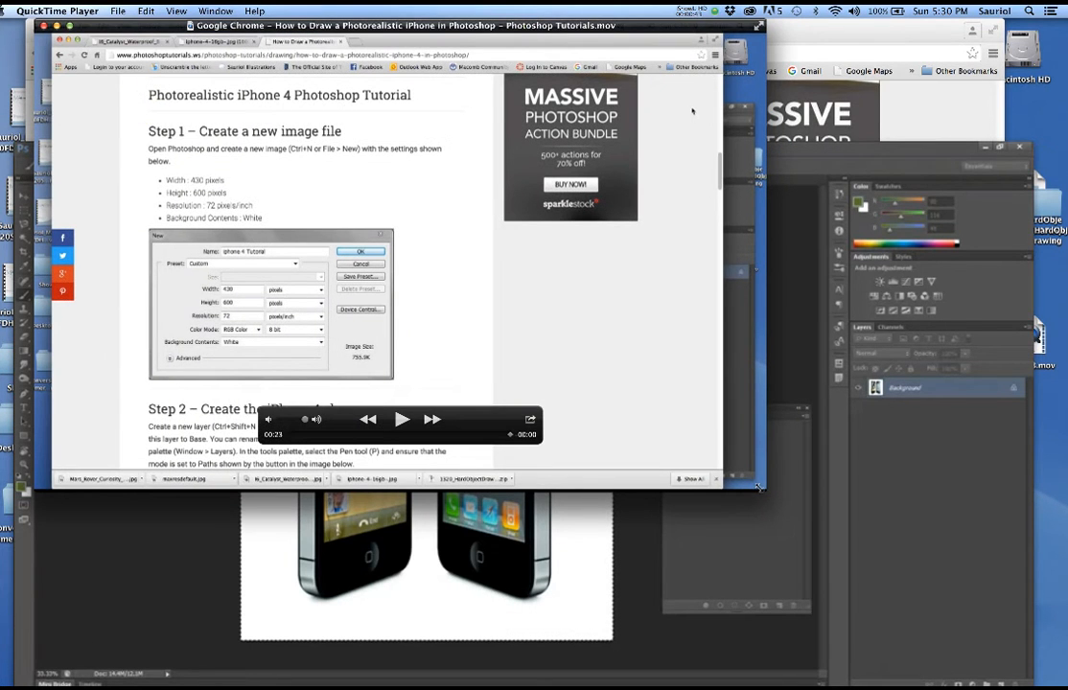
left_click_drag(763, 486, 1039, 665)
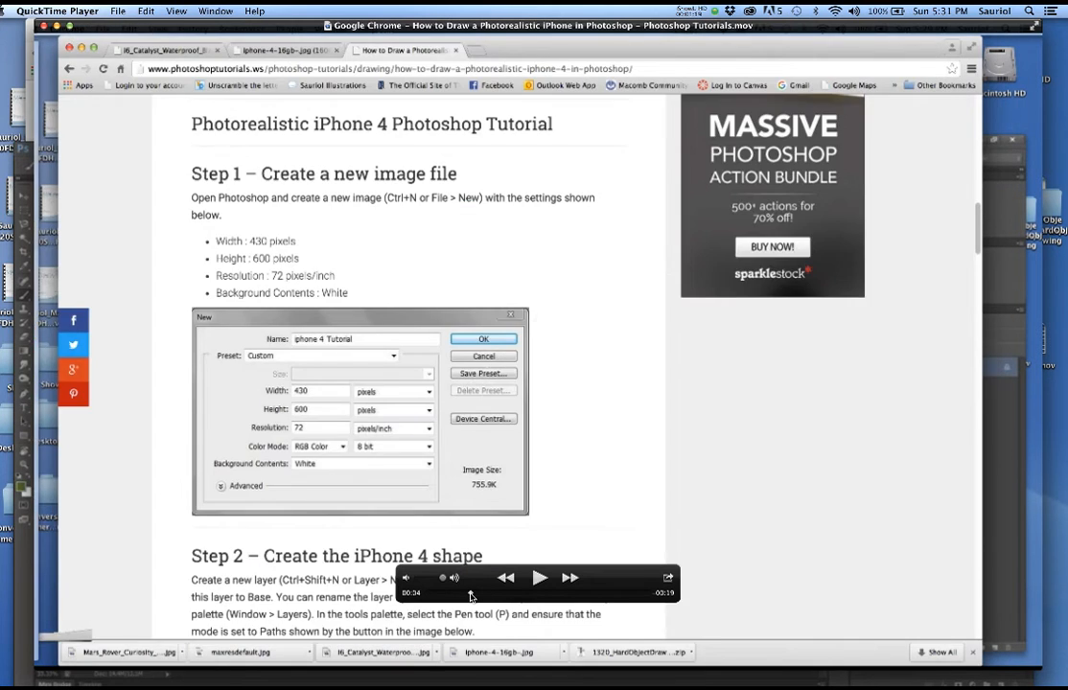
left_click_drag(470, 596, 496, 595)
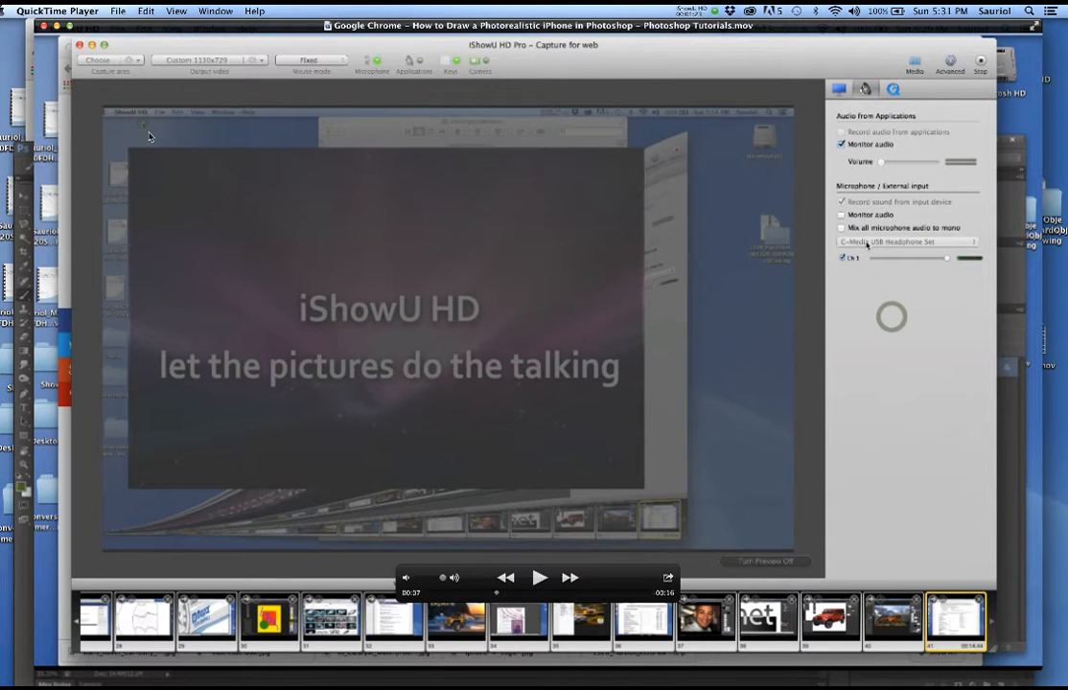
left_click_drag(130, 28, 148, 55)
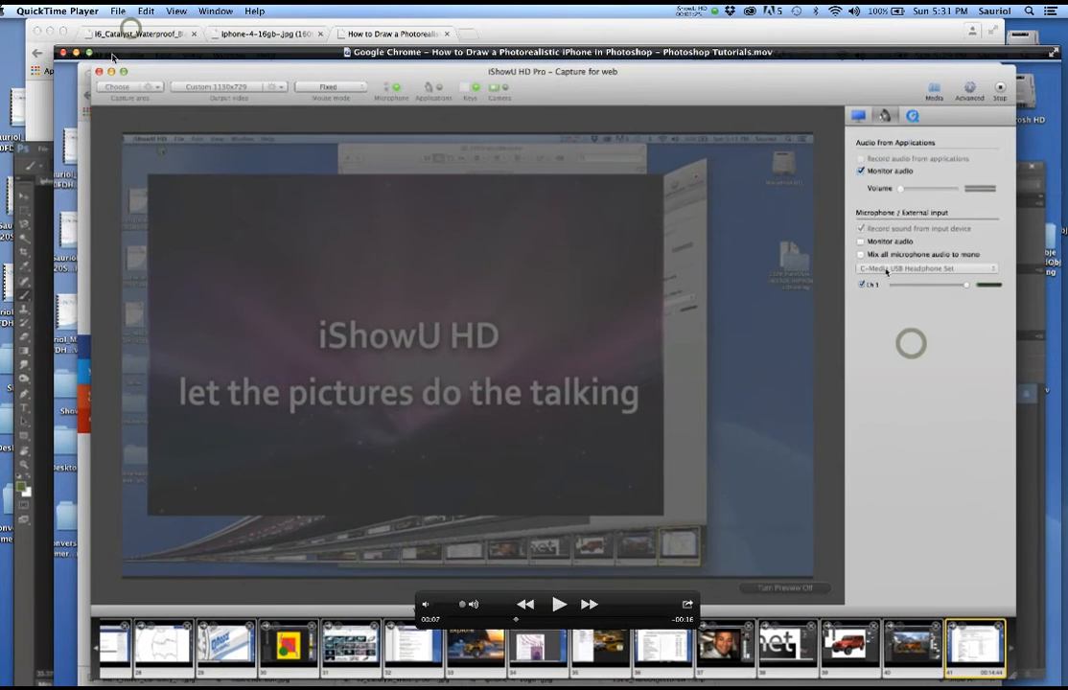
left_click(61, 53)
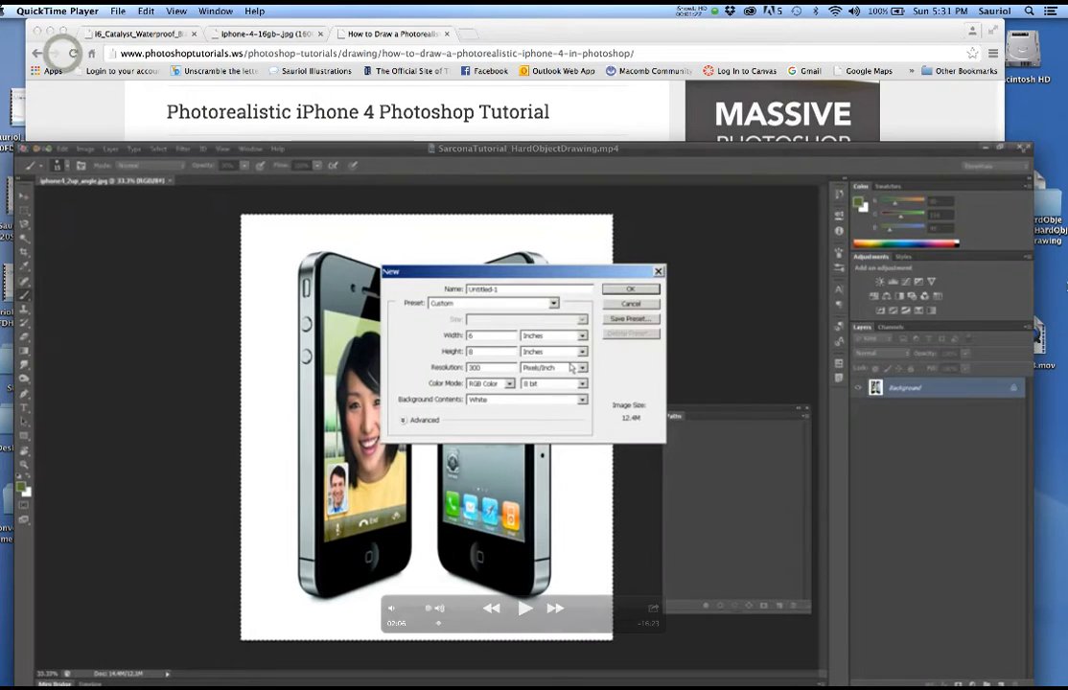
left_click(1063, 278)
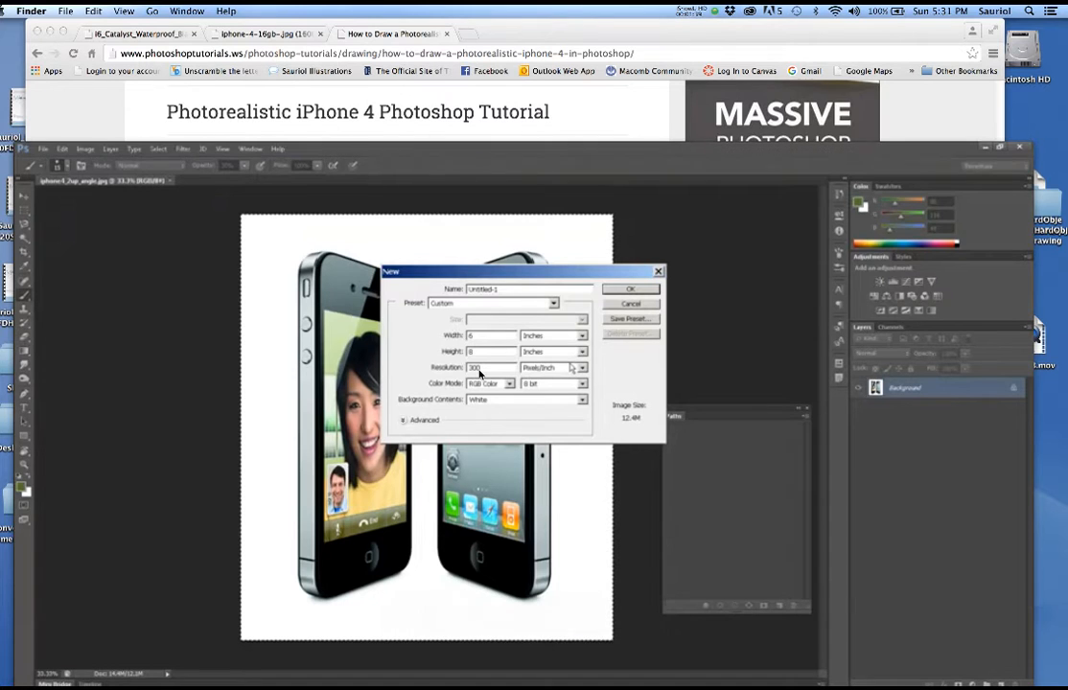
key("space")
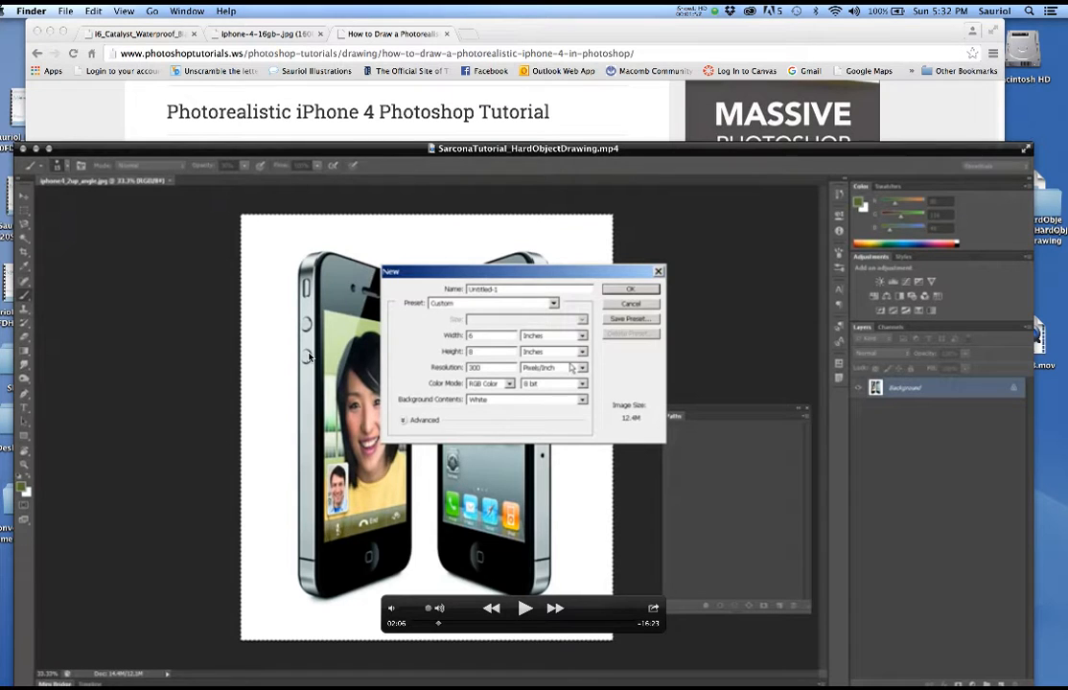
mouse_move(343, 294)
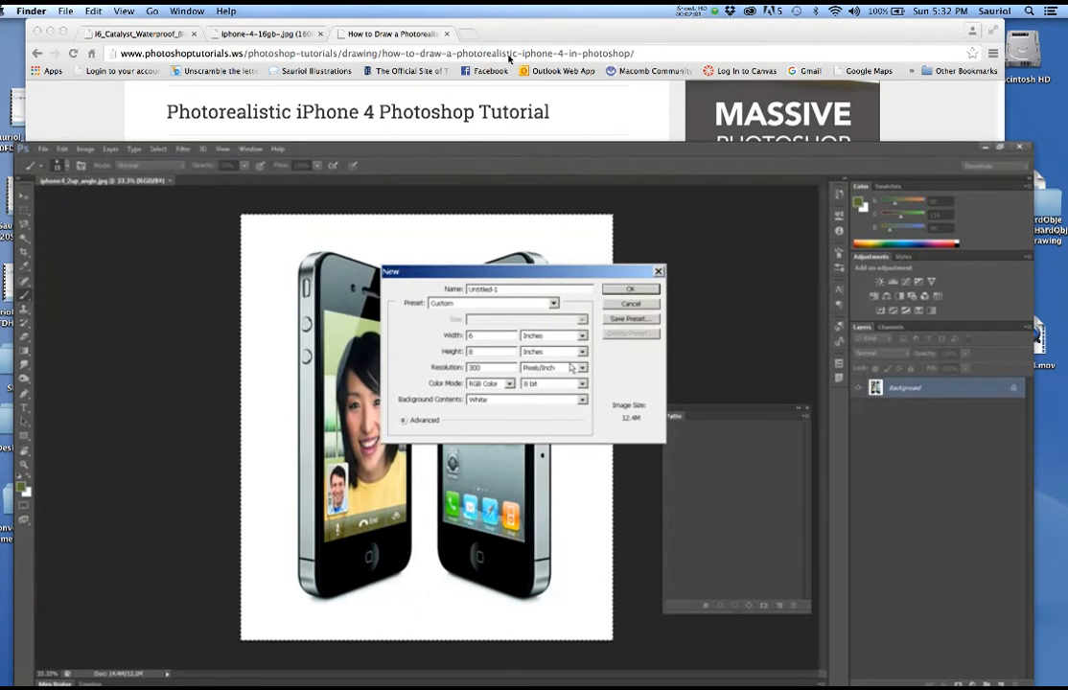
Switch to Chrome and review the first page of the photorealistic iPhone 4 tutorial, from the new-file settings through to the page links
left_click(463, 34)
scroll(322, 365, "up", 5)
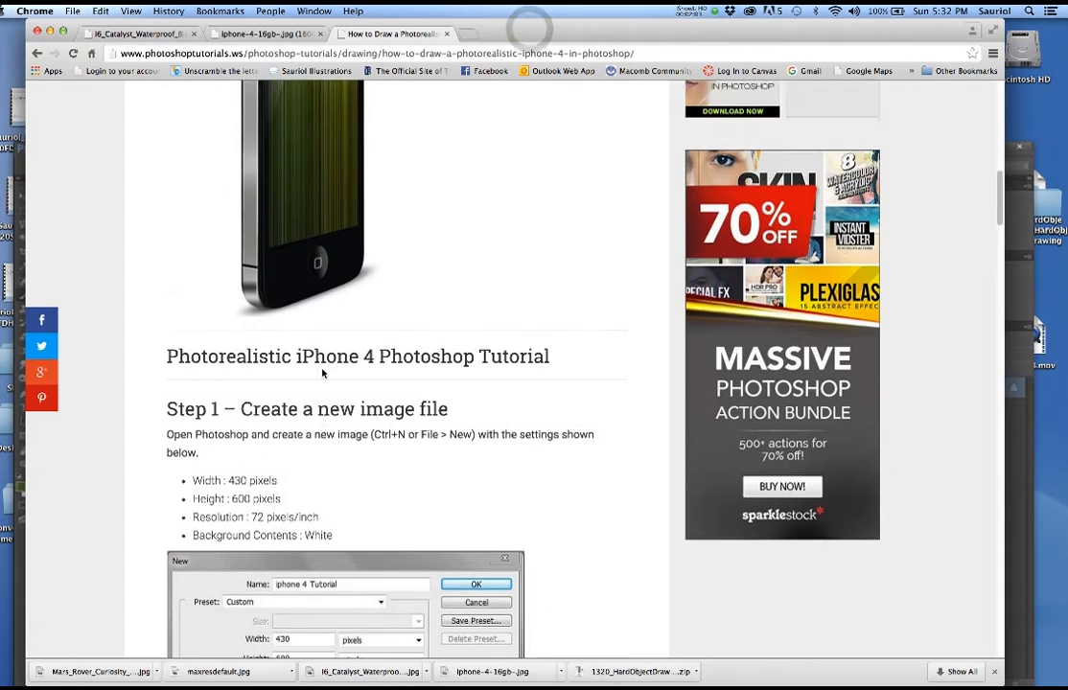
scroll(322, 369, "down", 4)
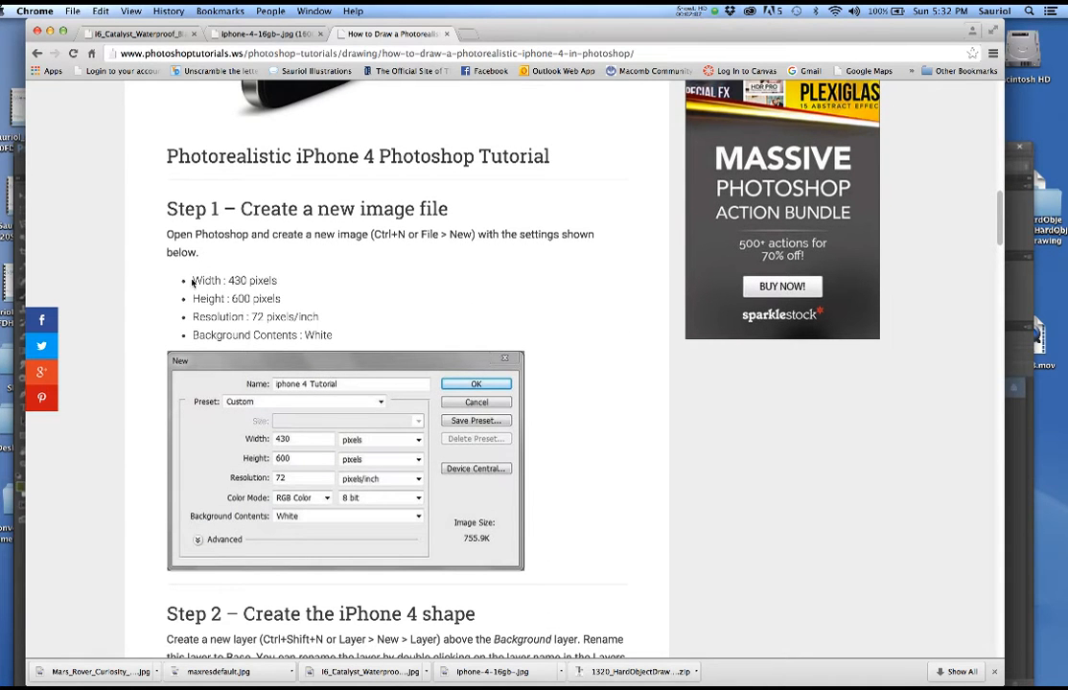
scroll(192, 280, "down", 15)
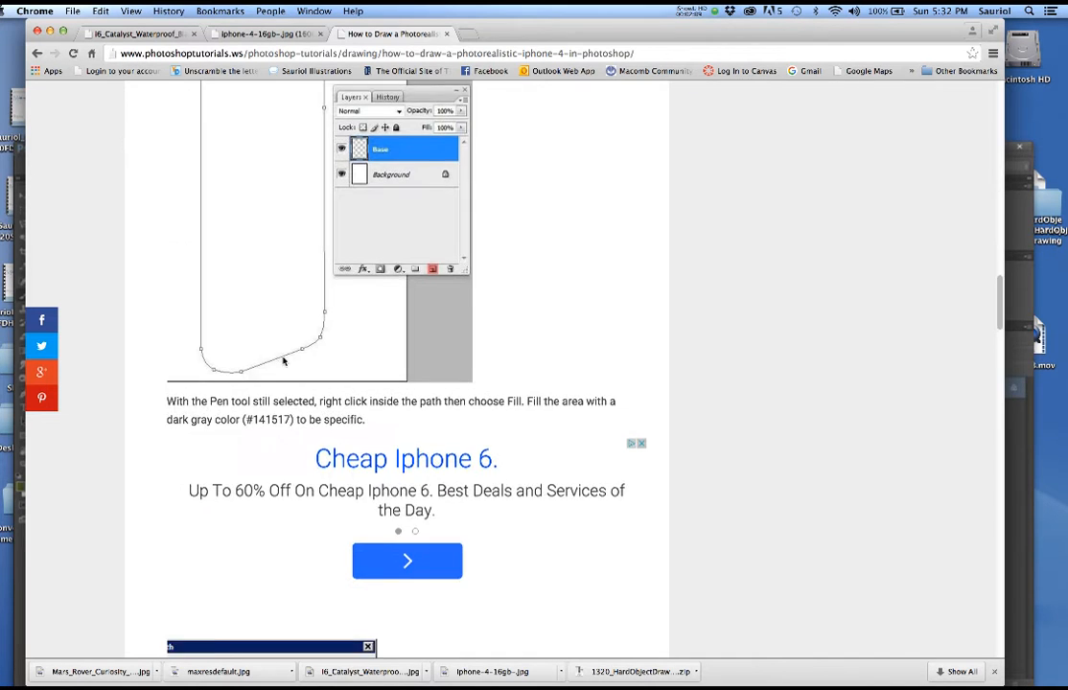
scroll(282, 362, "down", 20)
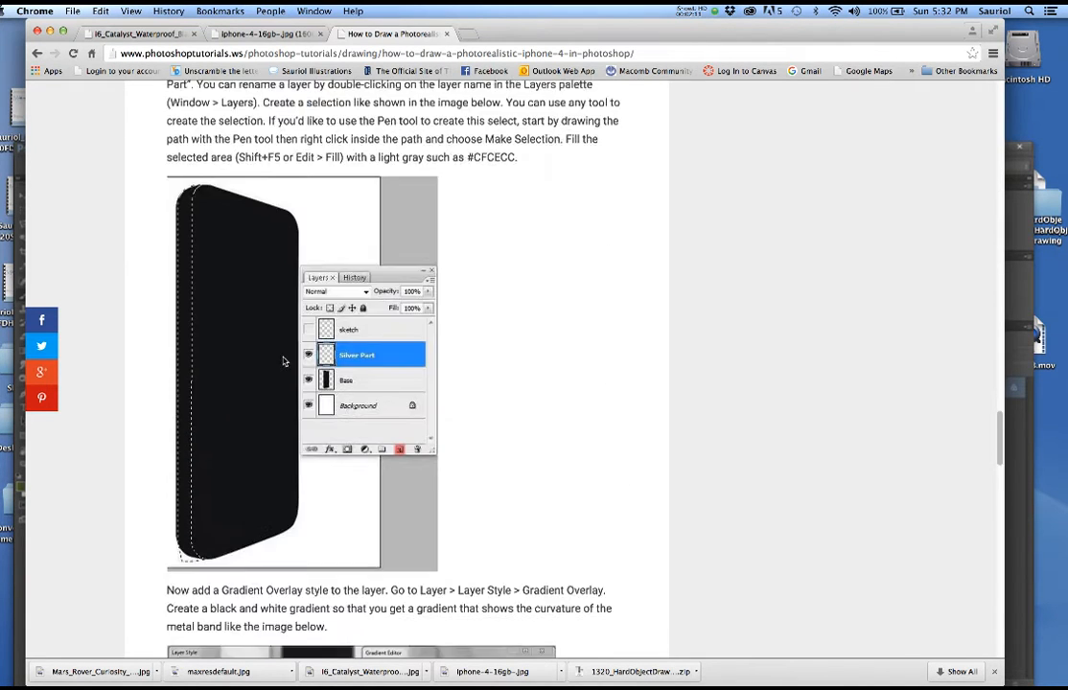
scroll(282, 362, "down", 12)
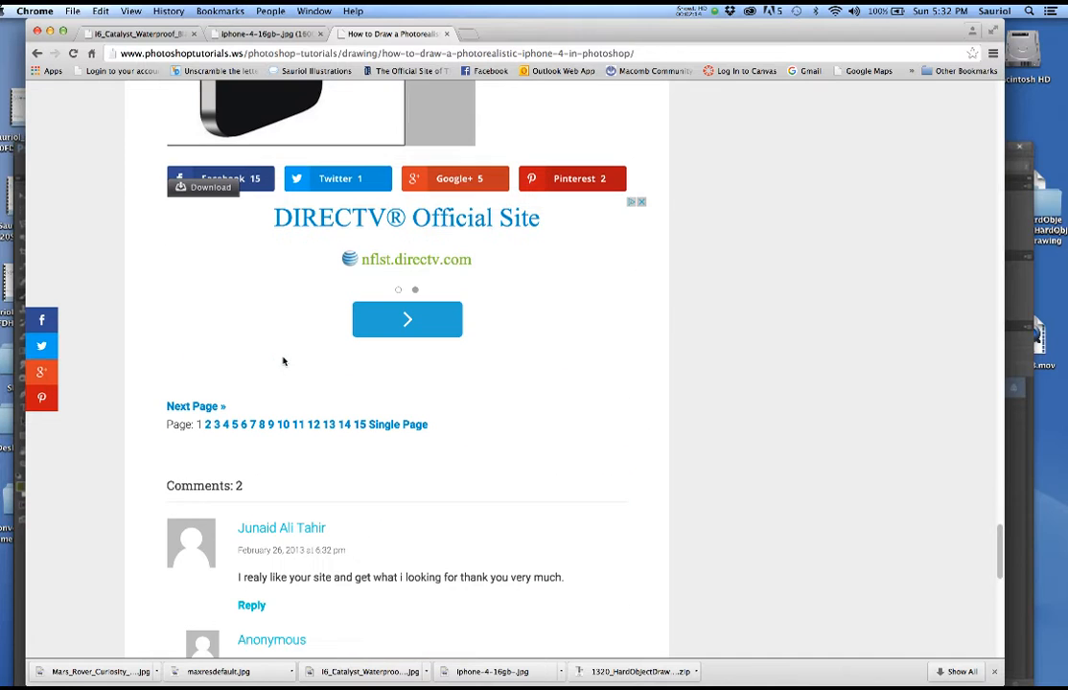
Open page 2 of the iPhone 4 tutorial and examine the Burn tool settings listed under Step 4
left_click(207, 424)
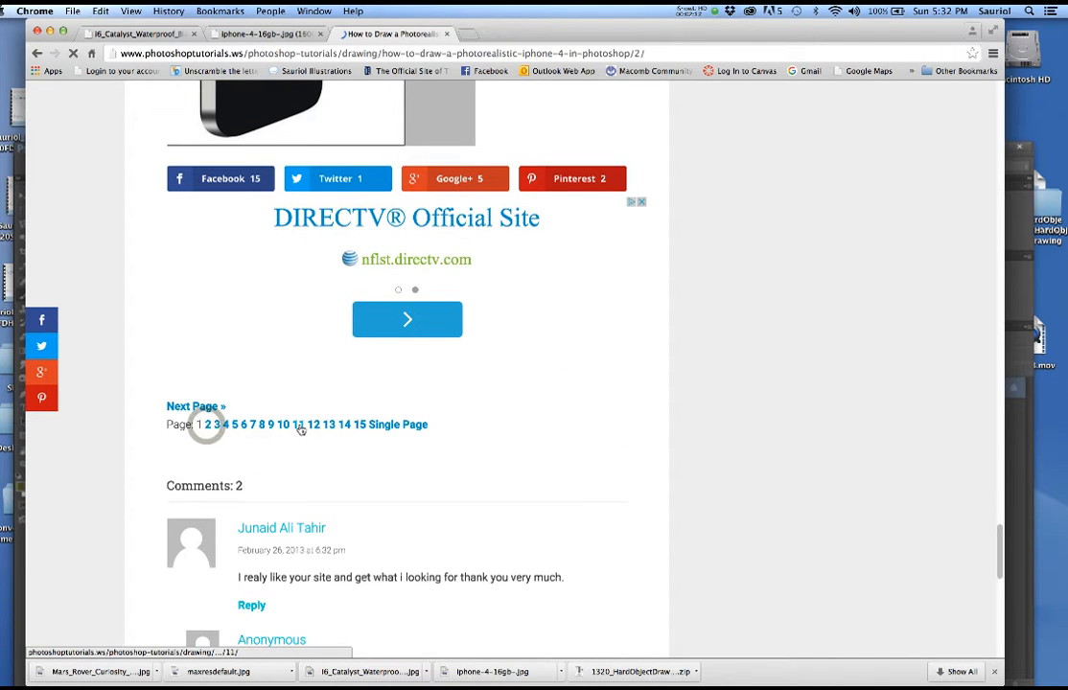
scroll(281, 424, "down", 3)
scroll(281, 422, "down", 2)
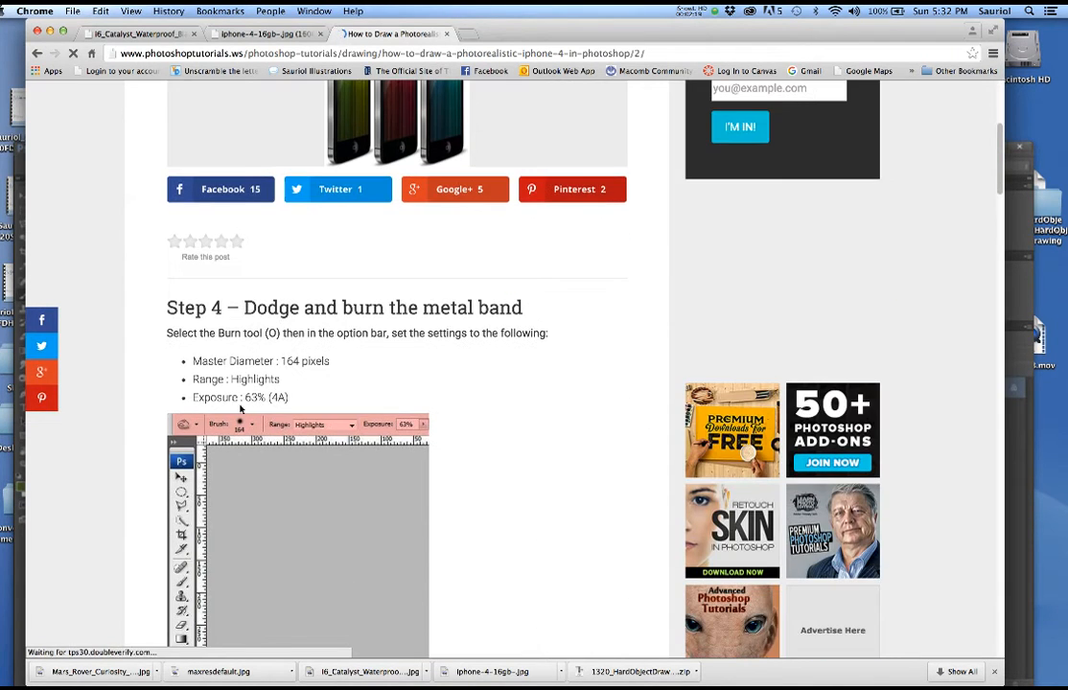
left_click_drag(188, 360, 285, 400)
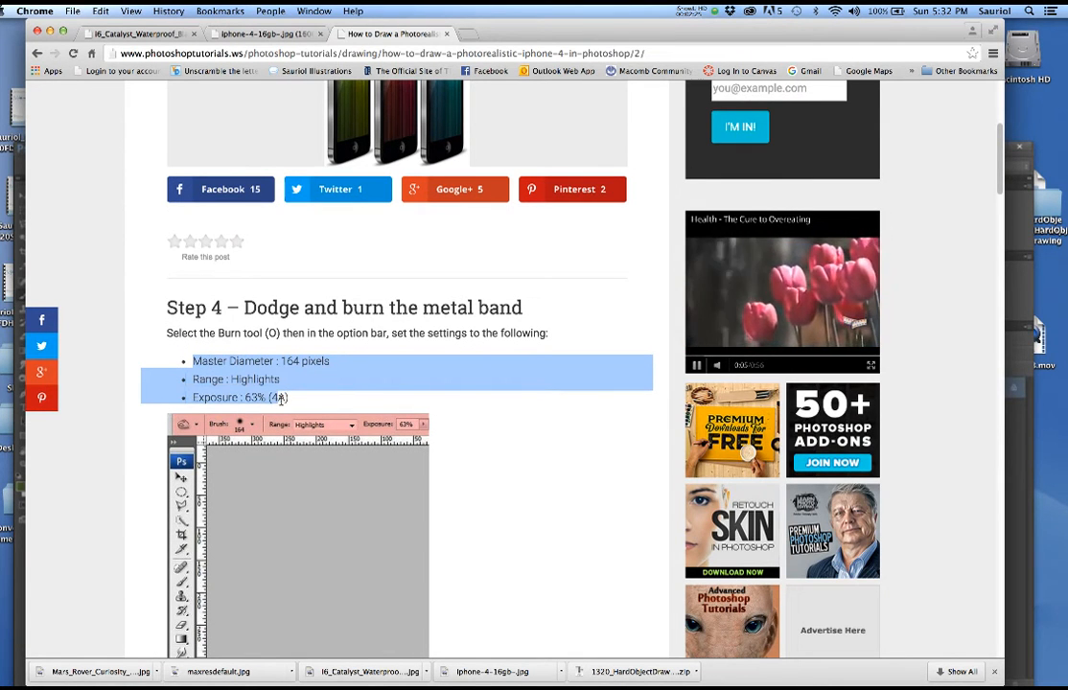
left_click(277, 362)
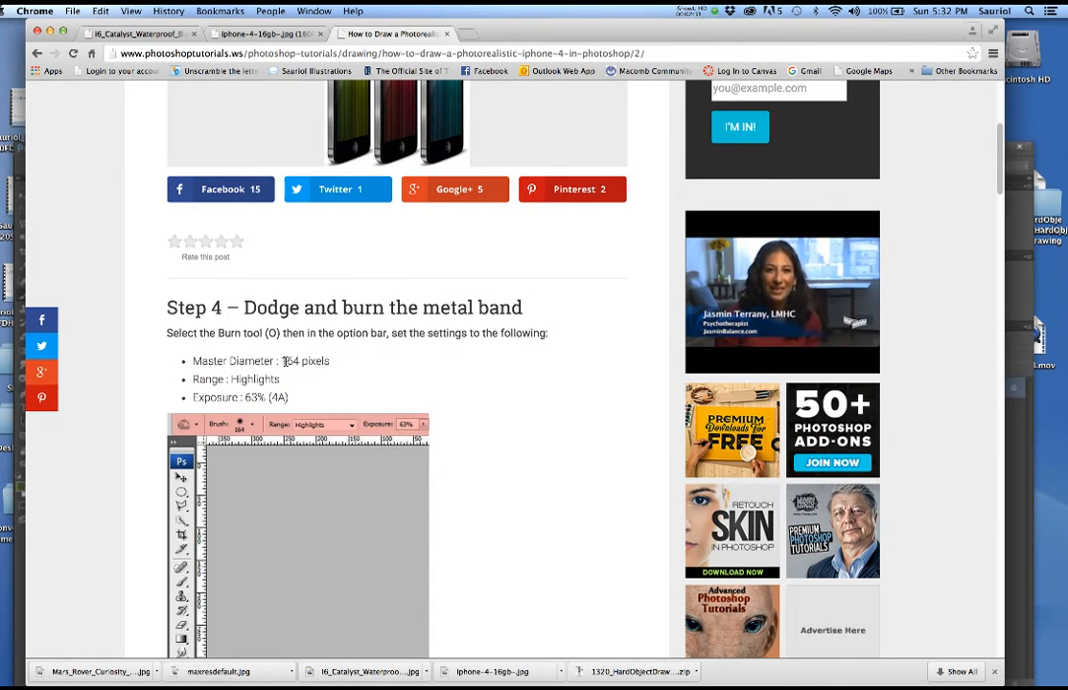
Compare the illustration of the areas to burn on the metal band with the Burn tool's diameter, range and exposure settings
scroll(298, 404, "down", 10)
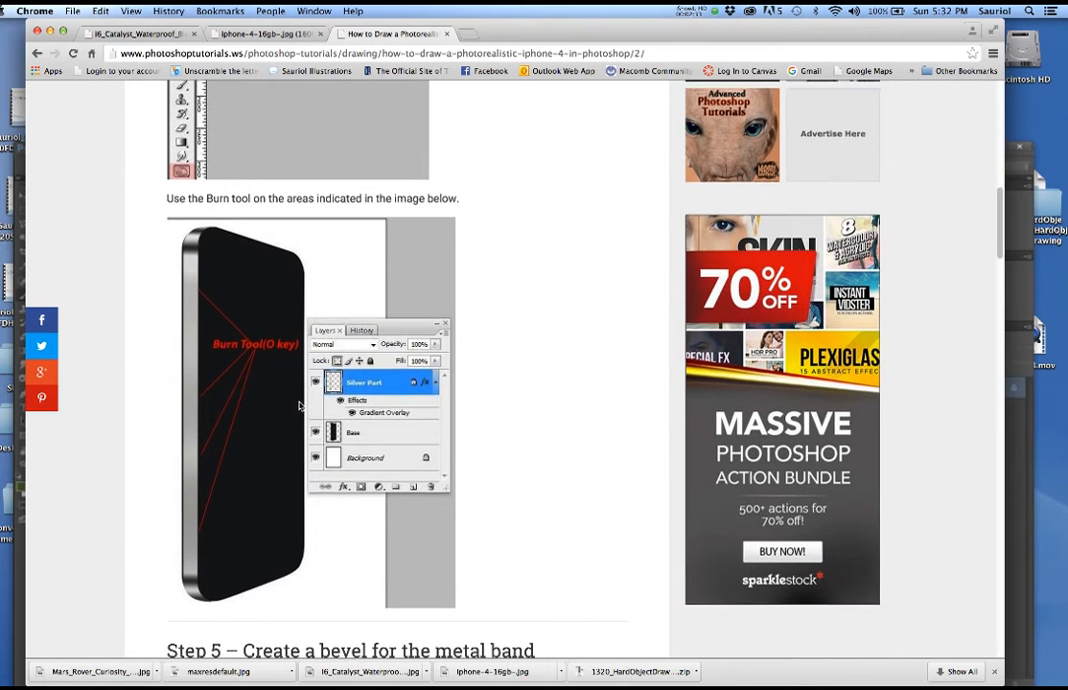
scroll(298, 404, "up", 1)
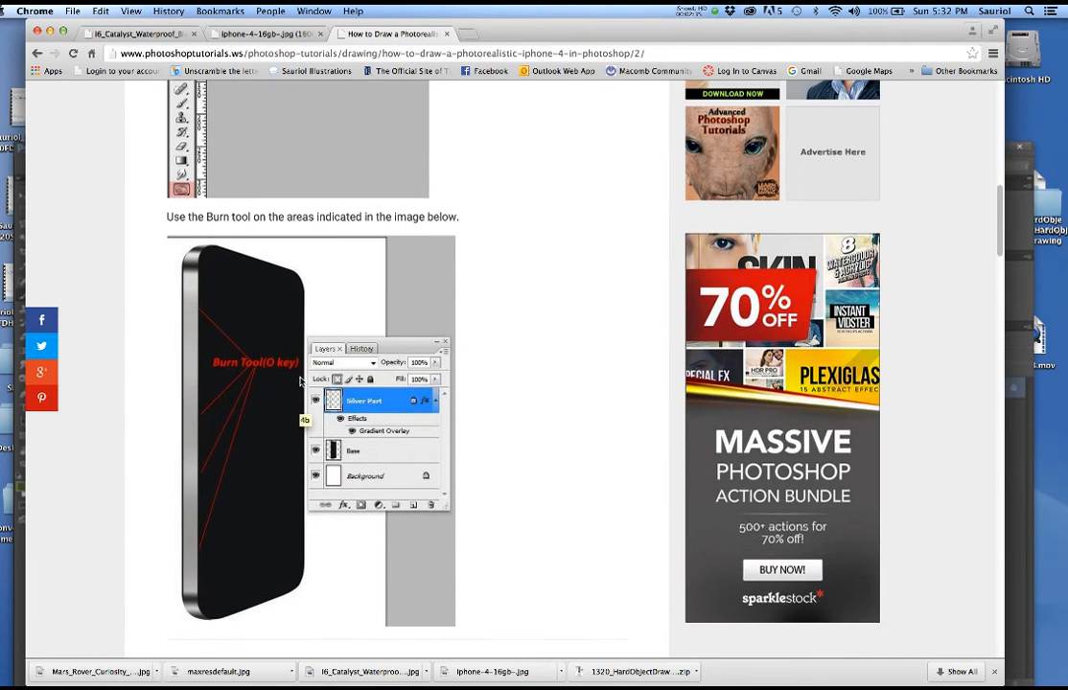
scroll(299, 406, "up", 14)
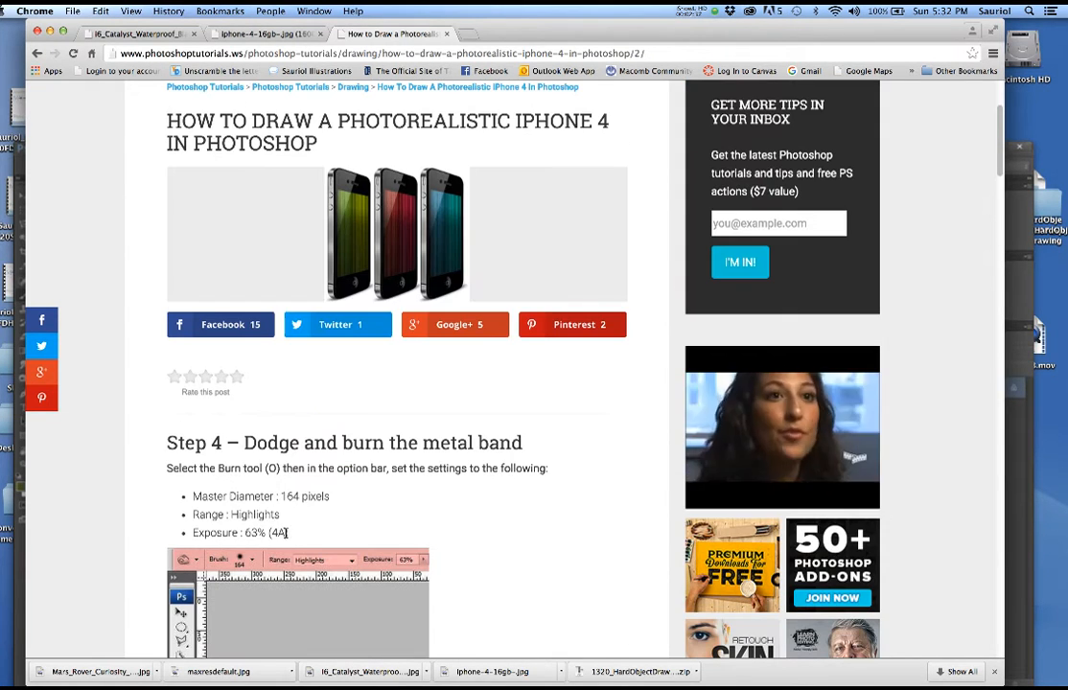
left_click_drag(289, 535, 183, 496)
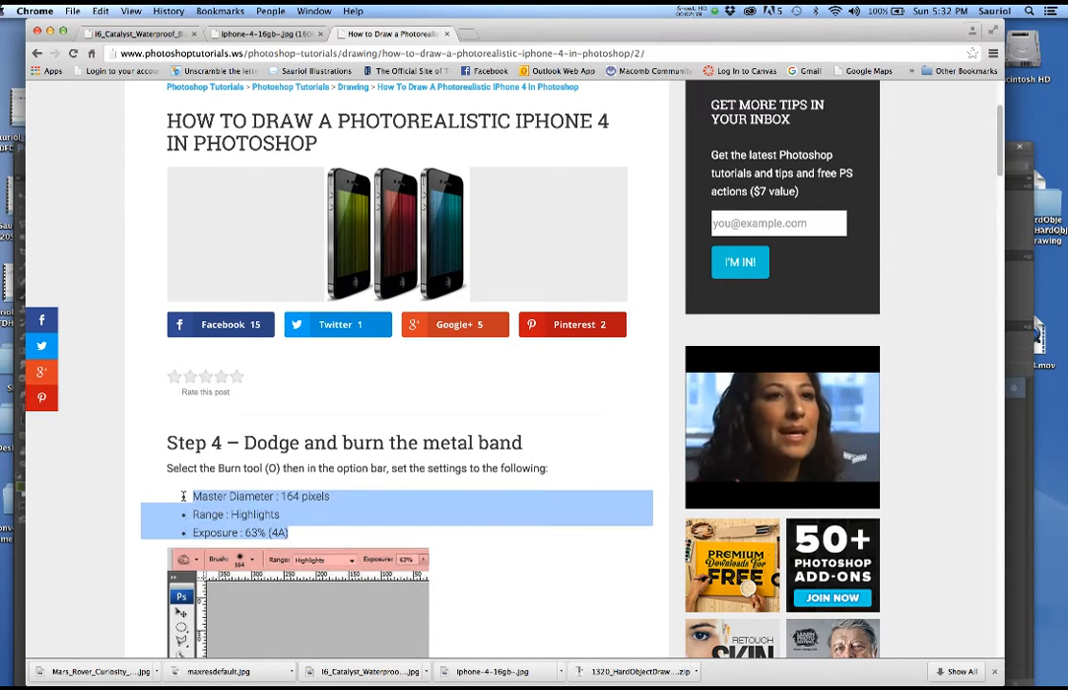
left_click(246, 513)
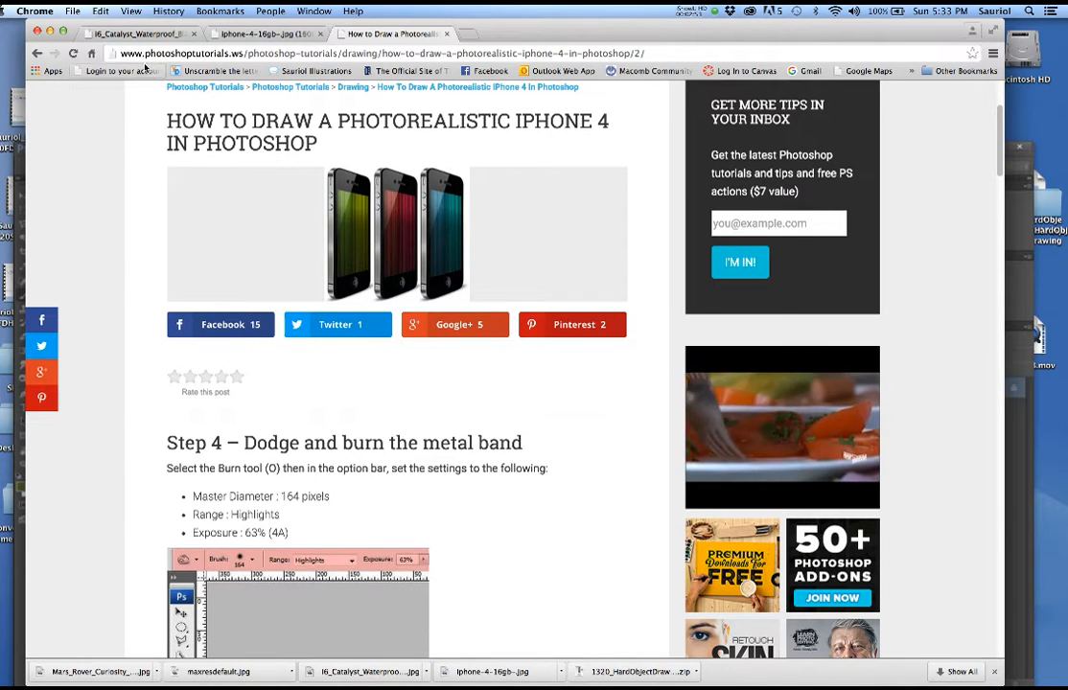
Minimize the browser and the tutorial video, then switch to Photoshop and show the phone document in full-screen mode
left_click_drag(512, 27, 514, 29)
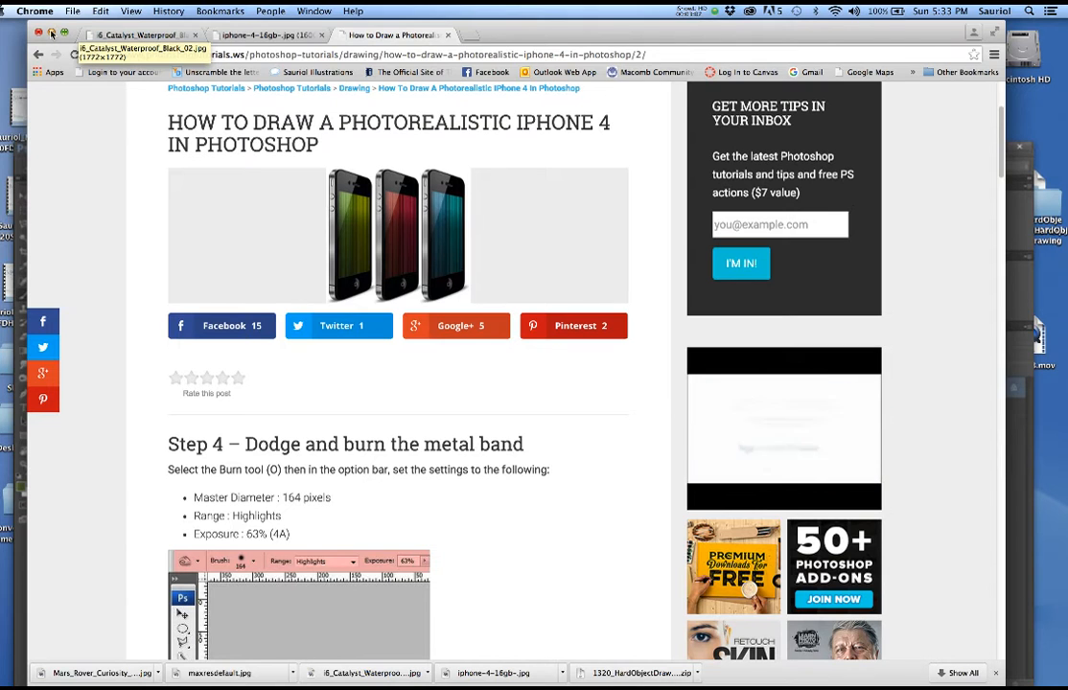
left_click(51, 34)
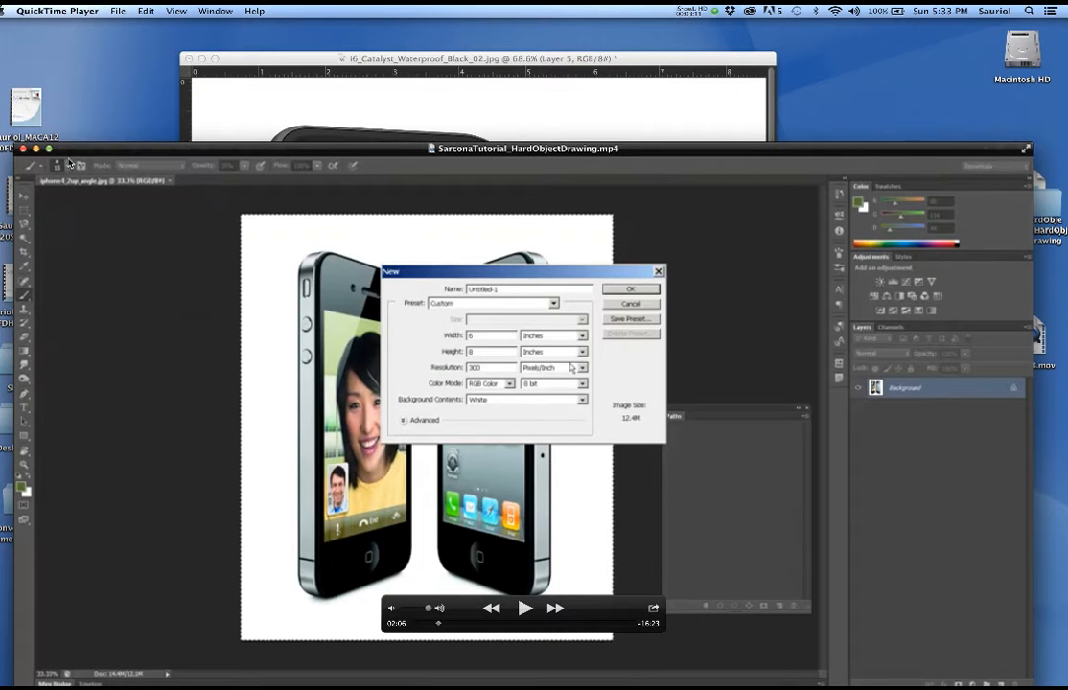
left_click_drag(94, 150, 94, 104)
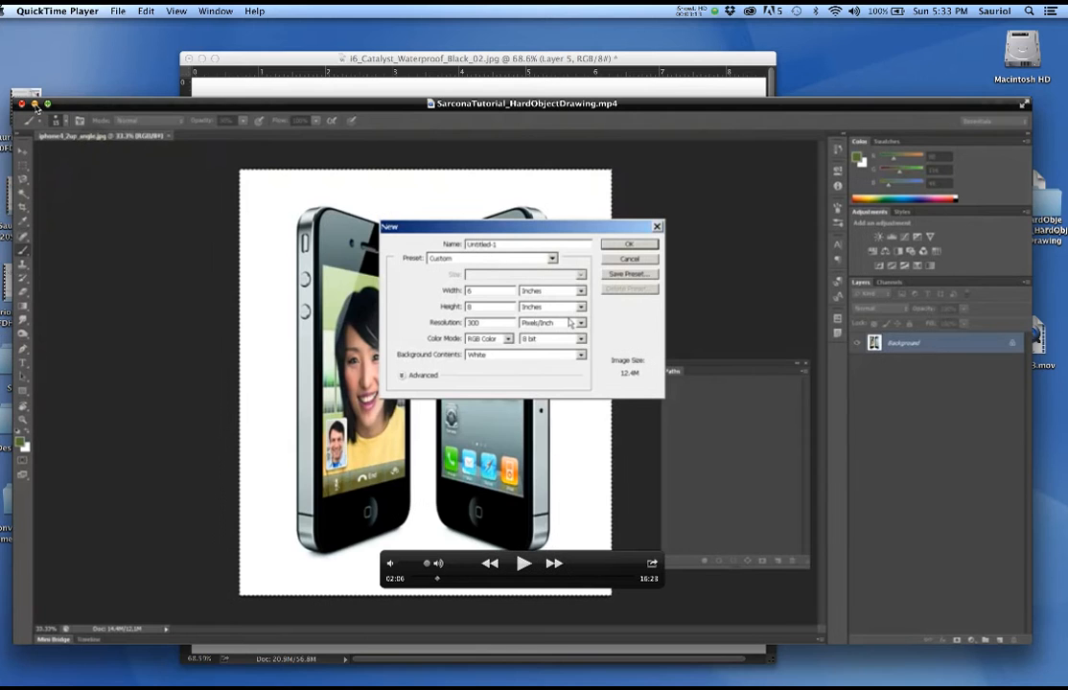
left_click(35, 104)
left_click(460, 382)
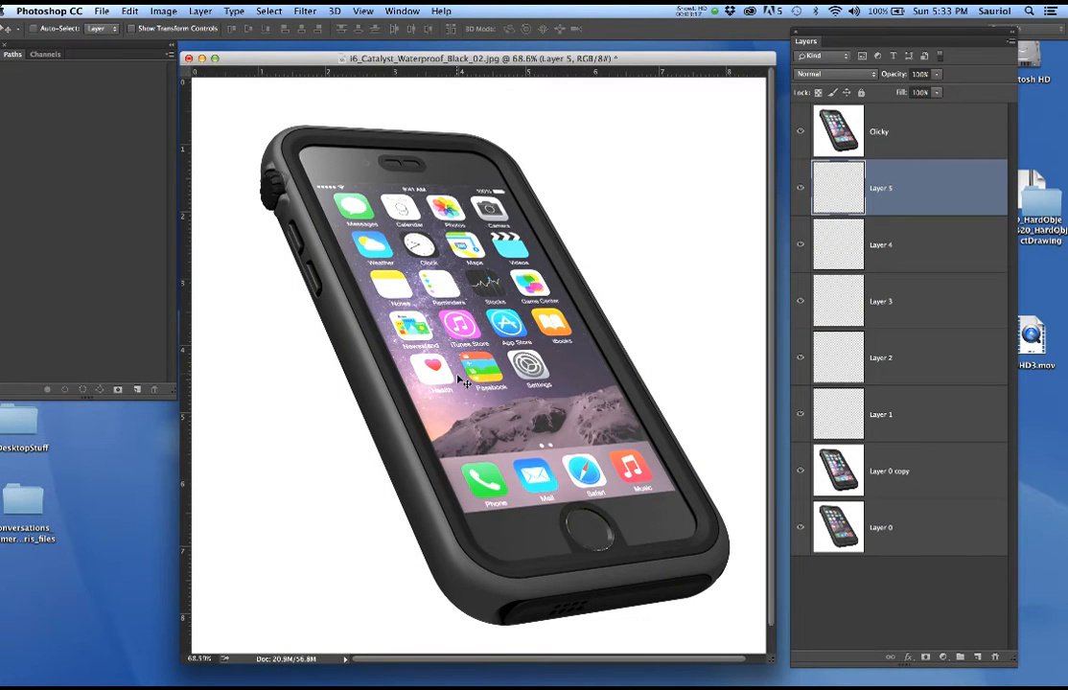
key("f")
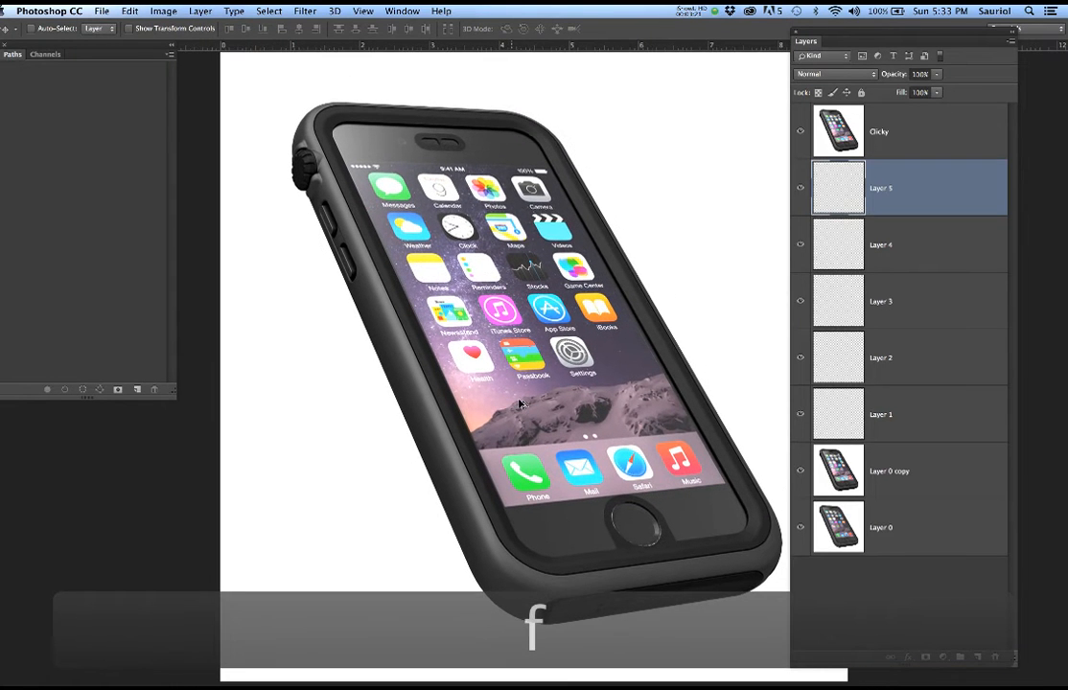
Save the layered phone image in Photoshop format, naming it HardObject_ plus the author's surname, with Maximize Compatibility on
key("super+shift+s")
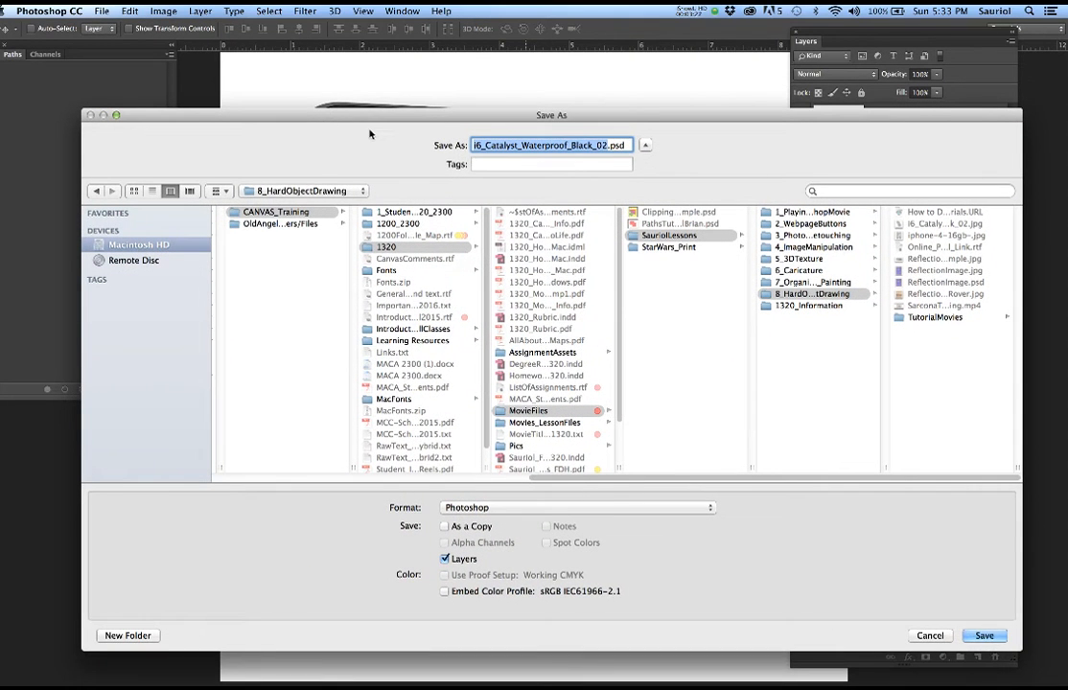
type("Har")
type("dO")
type("bjec")
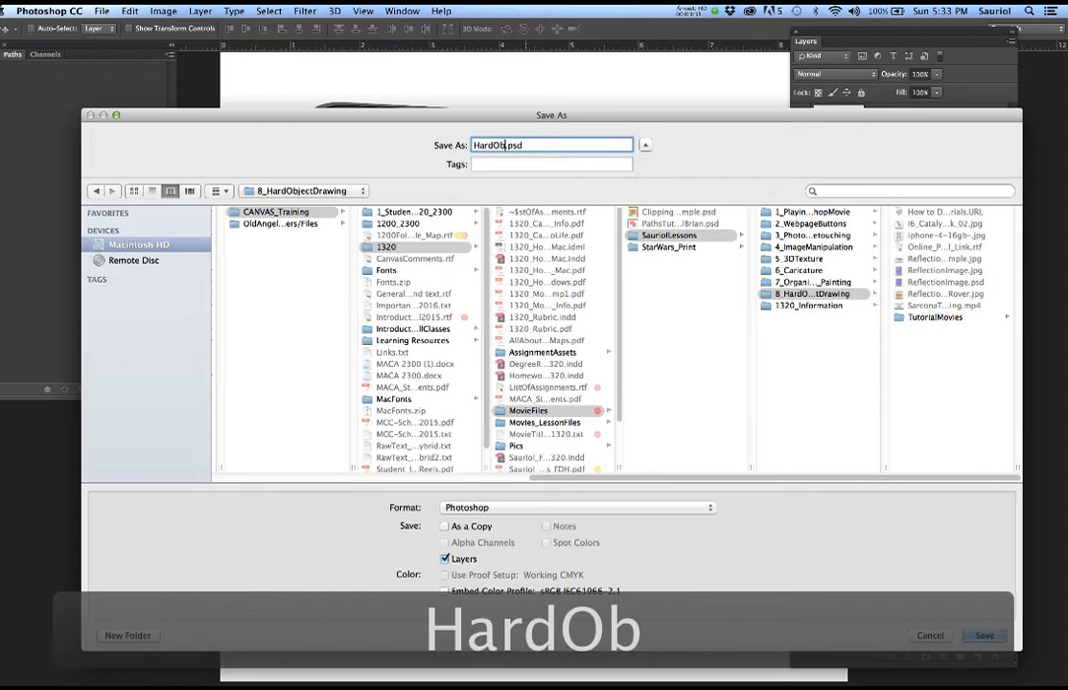
type("t")
key("BackSpace")
type("_")
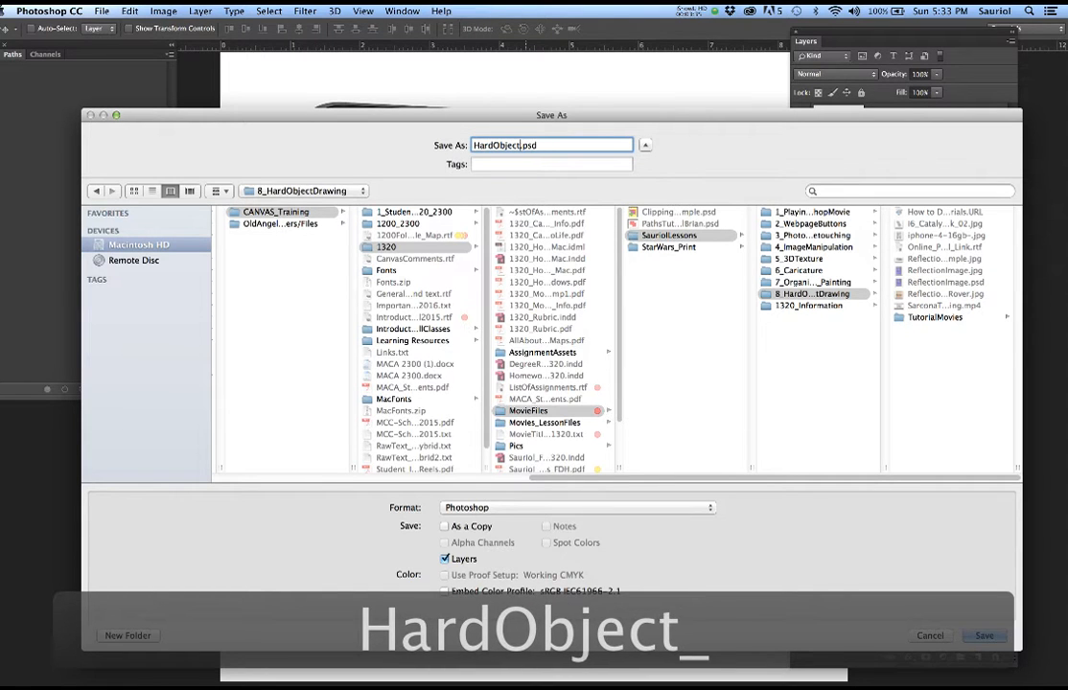
type("Sauriol")
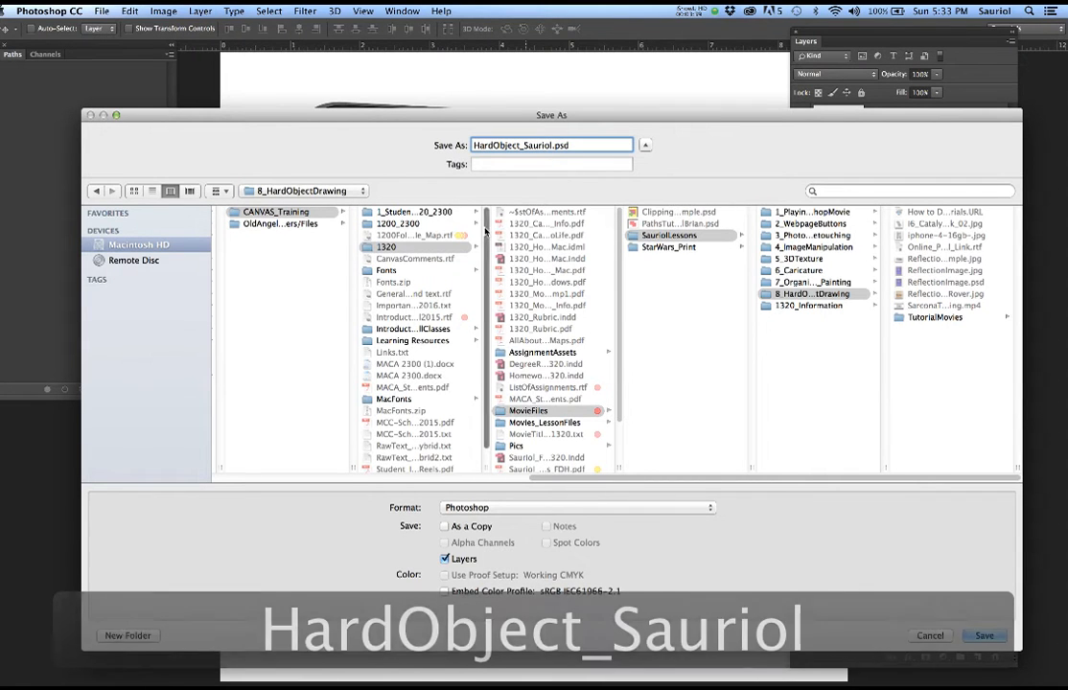
left_click(982, 636)
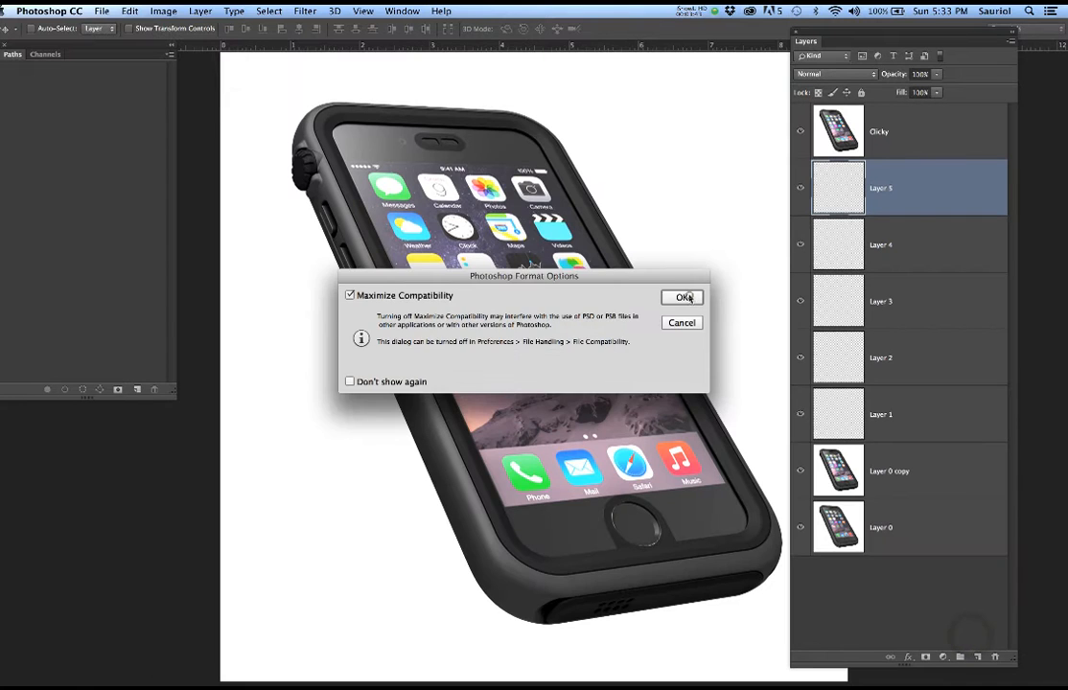
left_click(682, 297)
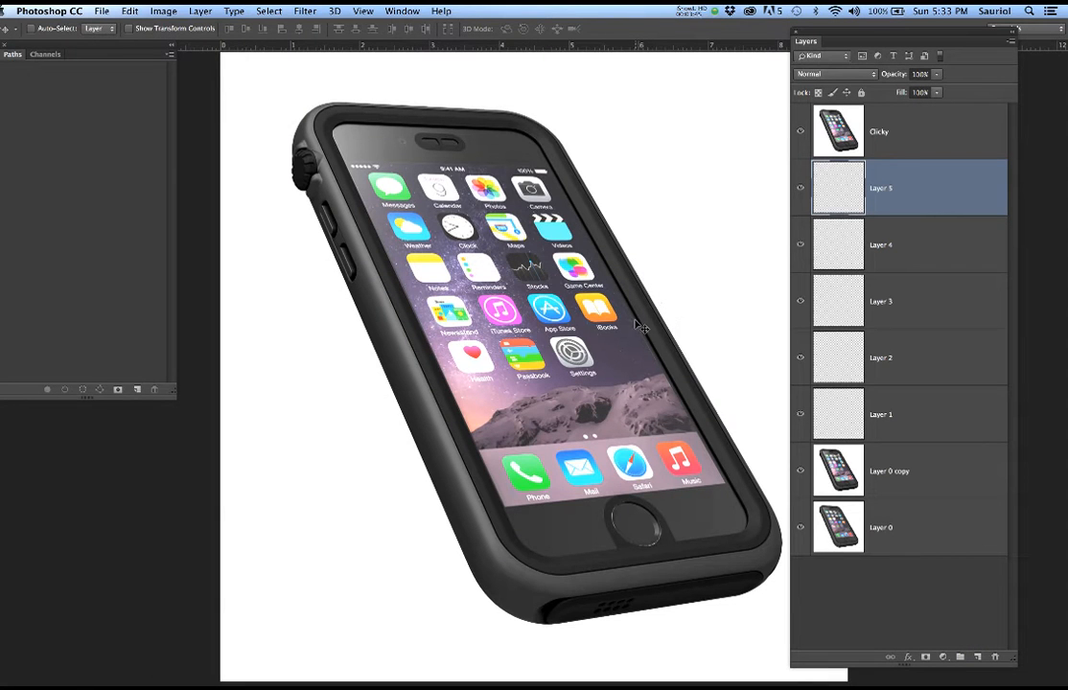
Hide the Clicky, Layer 0 copy and Layer 0 images, and move Layer 1 directly beneath Layer 0 copy
left_click(801, 527)
left_click(801, 131)
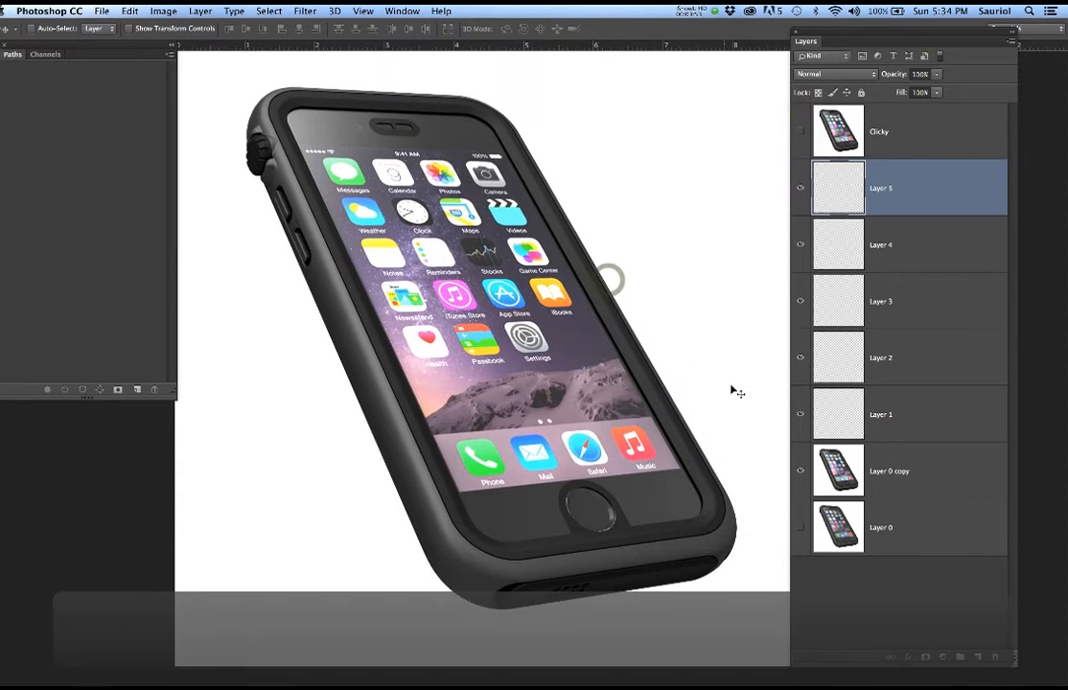
left_click(802, 470)
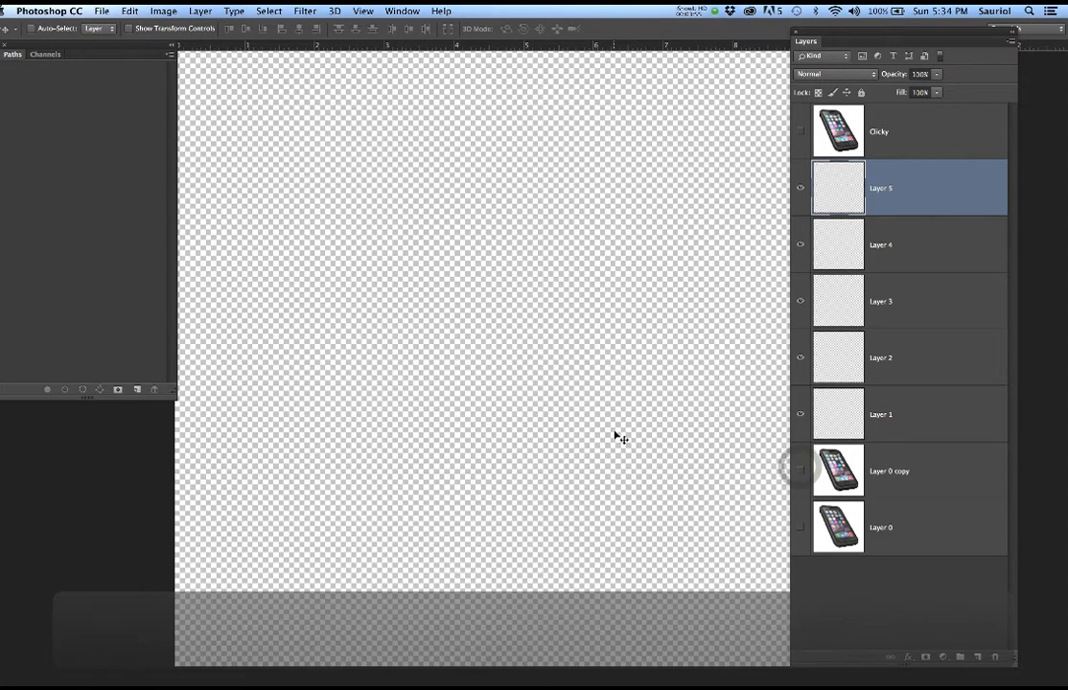
left_click_drag(902, 410, 906, 490)
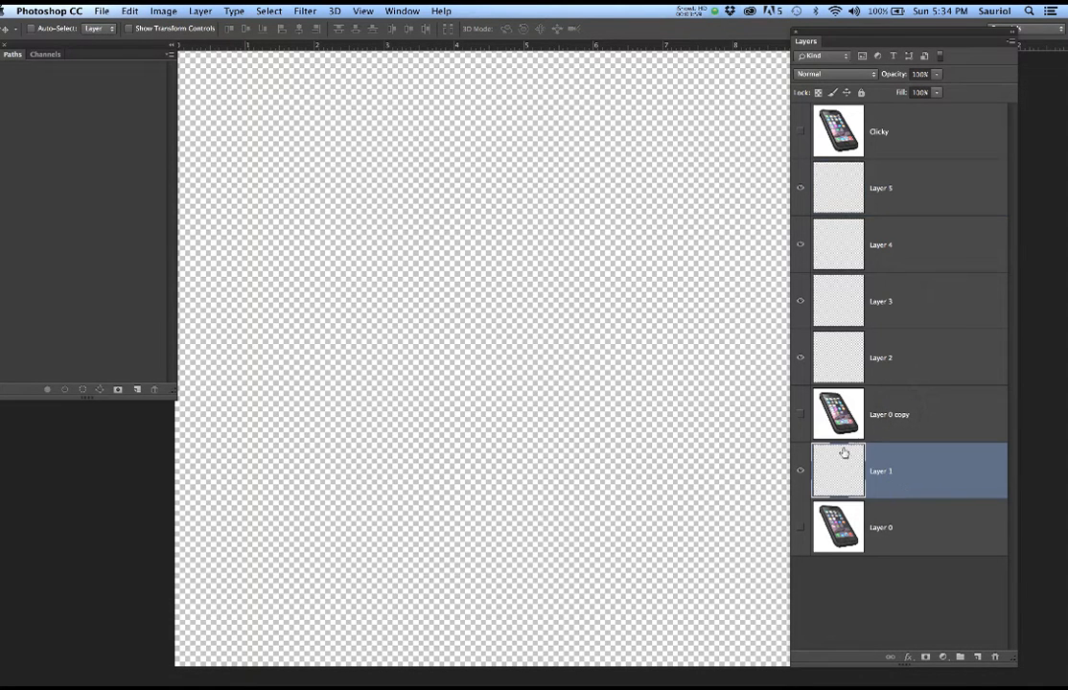
Rename the Layer 0 copy layer as Template
double_click(891, 416)
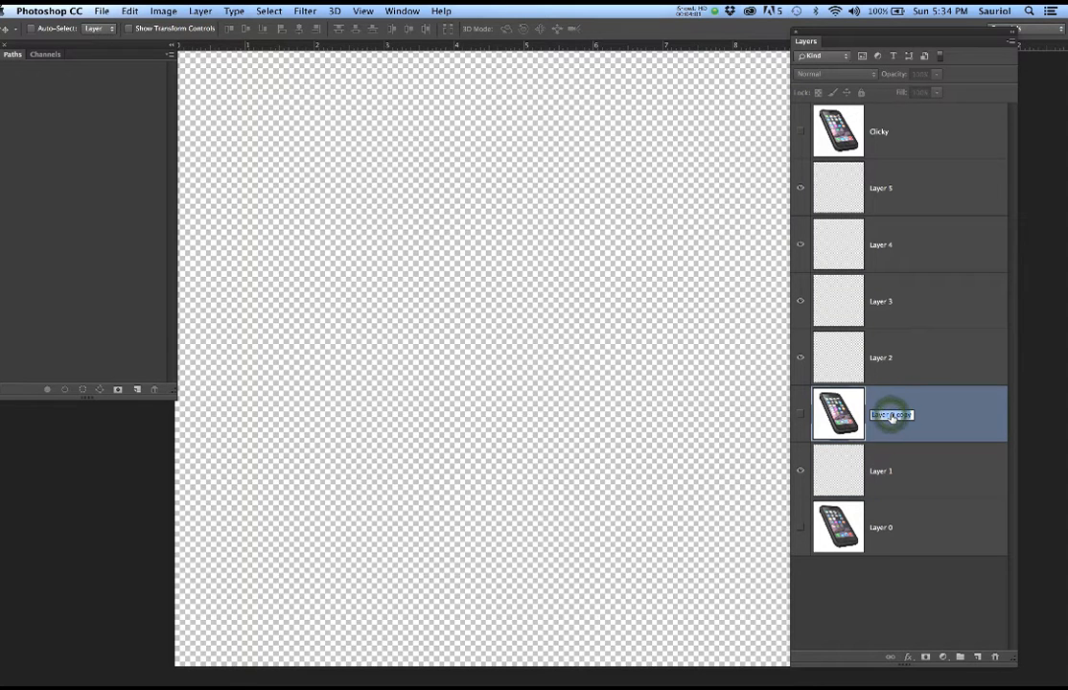
type("Origi")
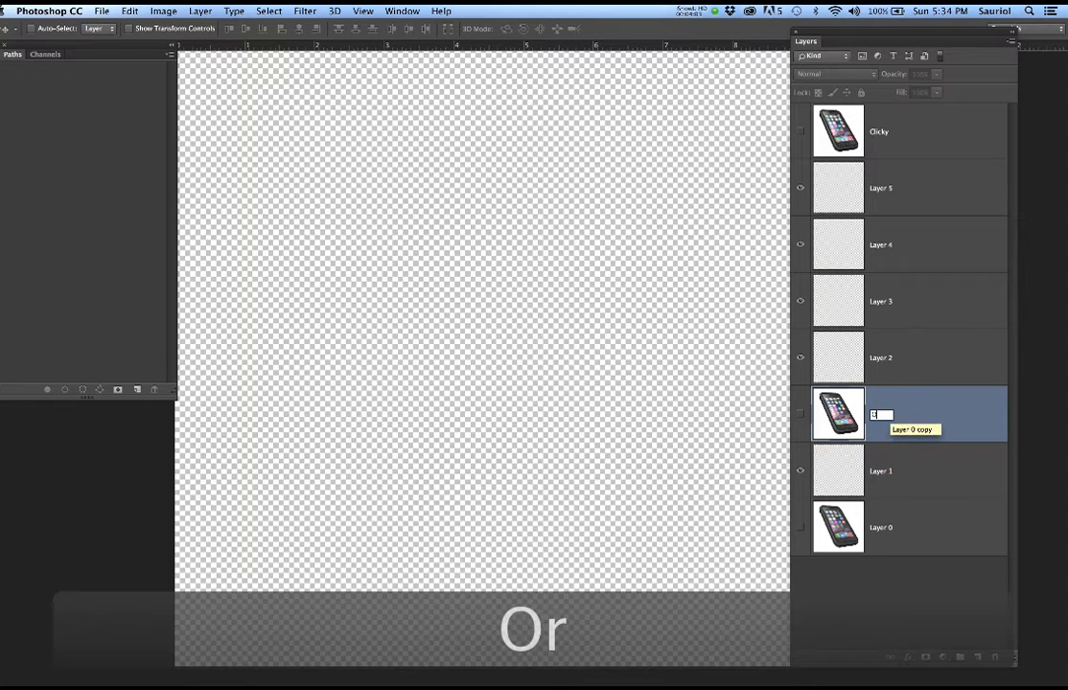
type("nal")
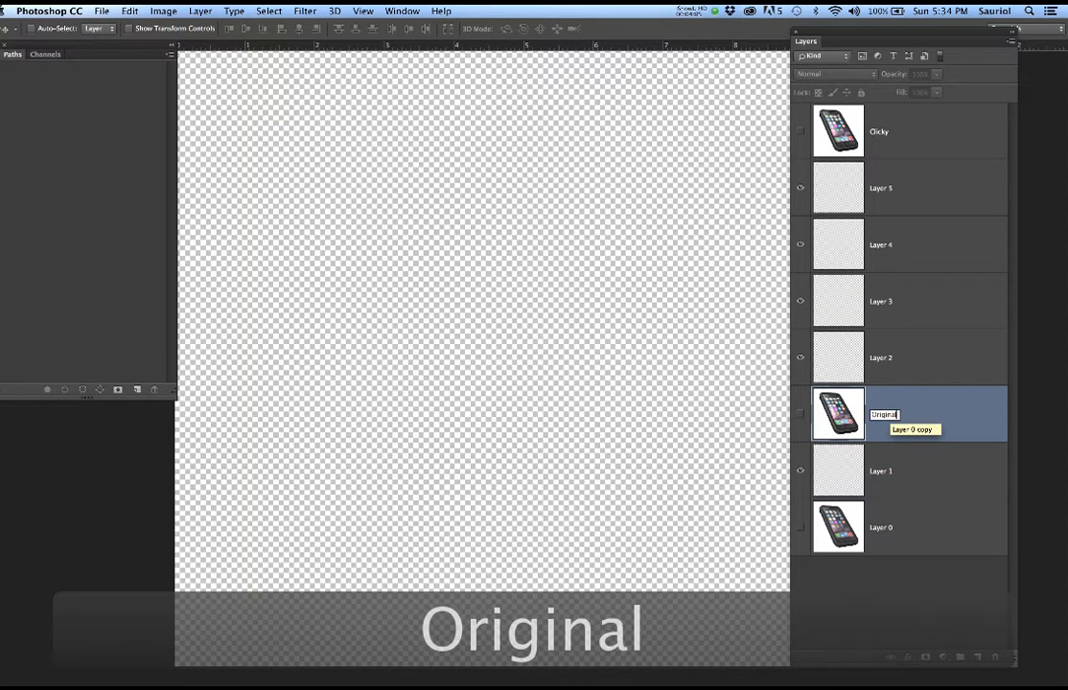
key("BackSpace")
key("BackSpace")
key("BackSpace")
key("BackSpace")
key("BackSpace")
key("BackSpace")
key("BackSpace")
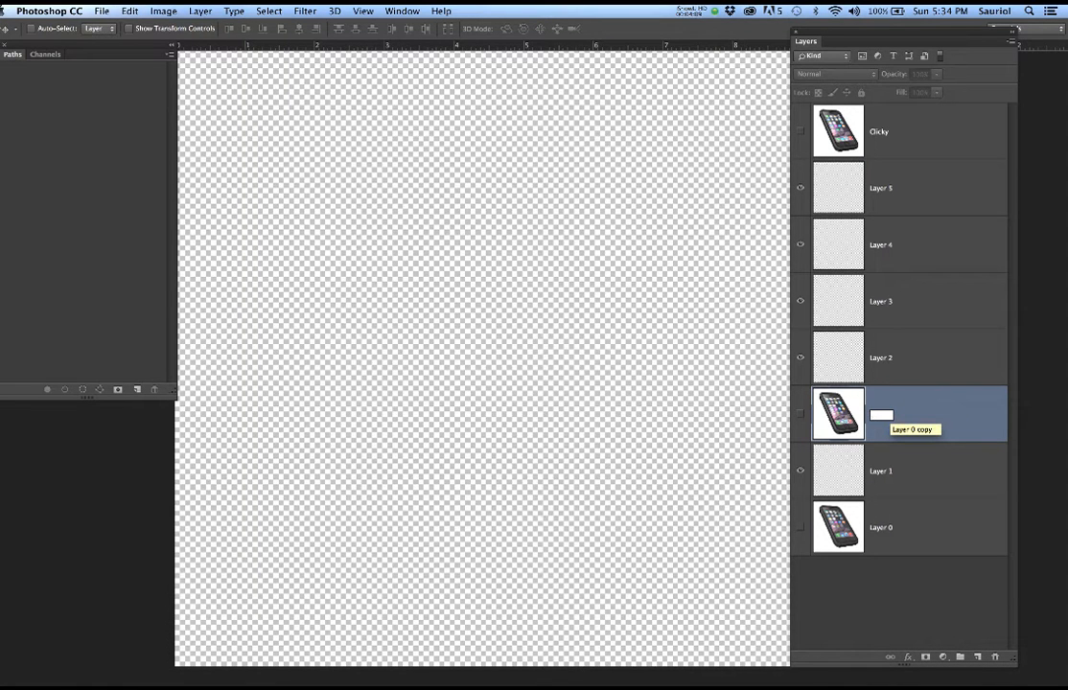
type("Template")
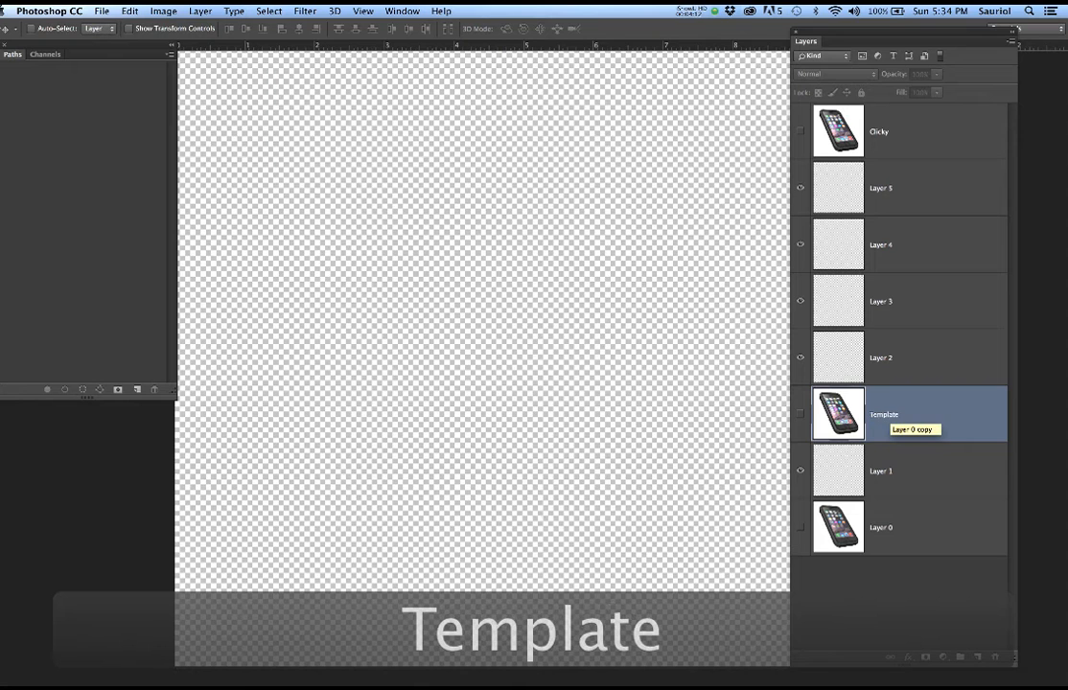
key("Return")
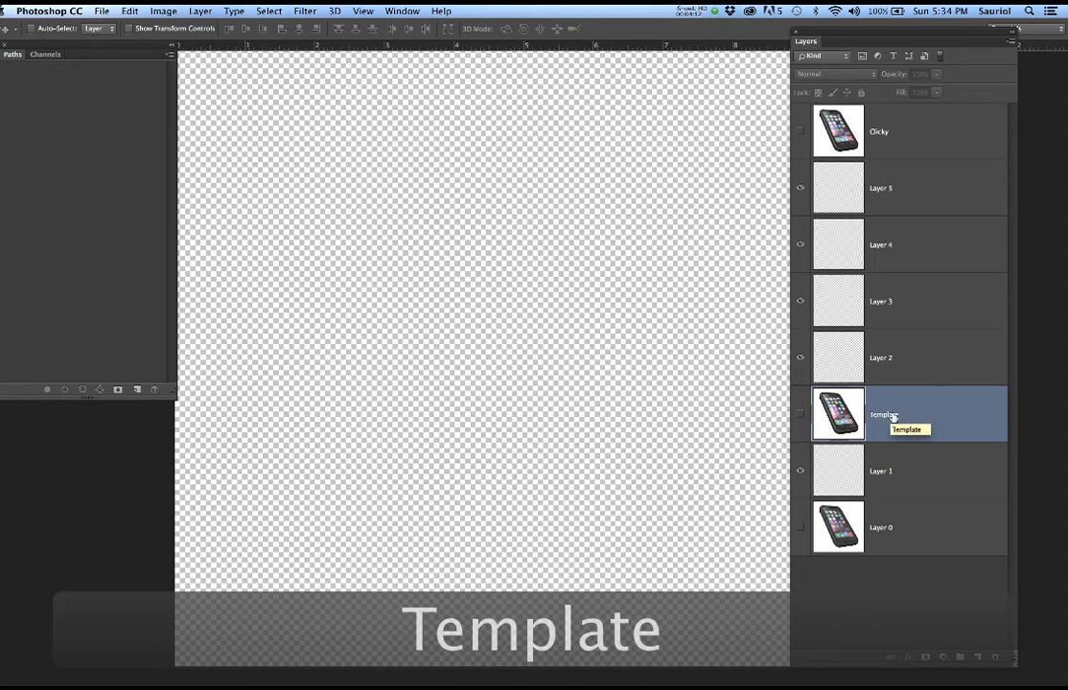
Rename the bottom phone layer, Layer 0, as Original
double_click(882, 528)
type("O")
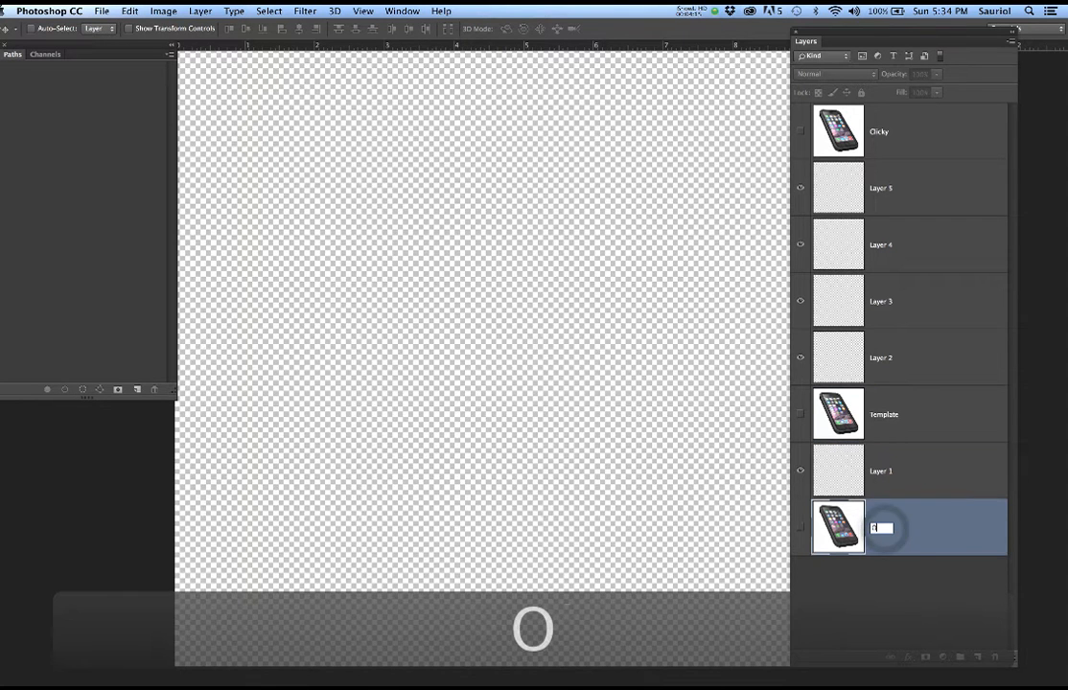
type("riginal")
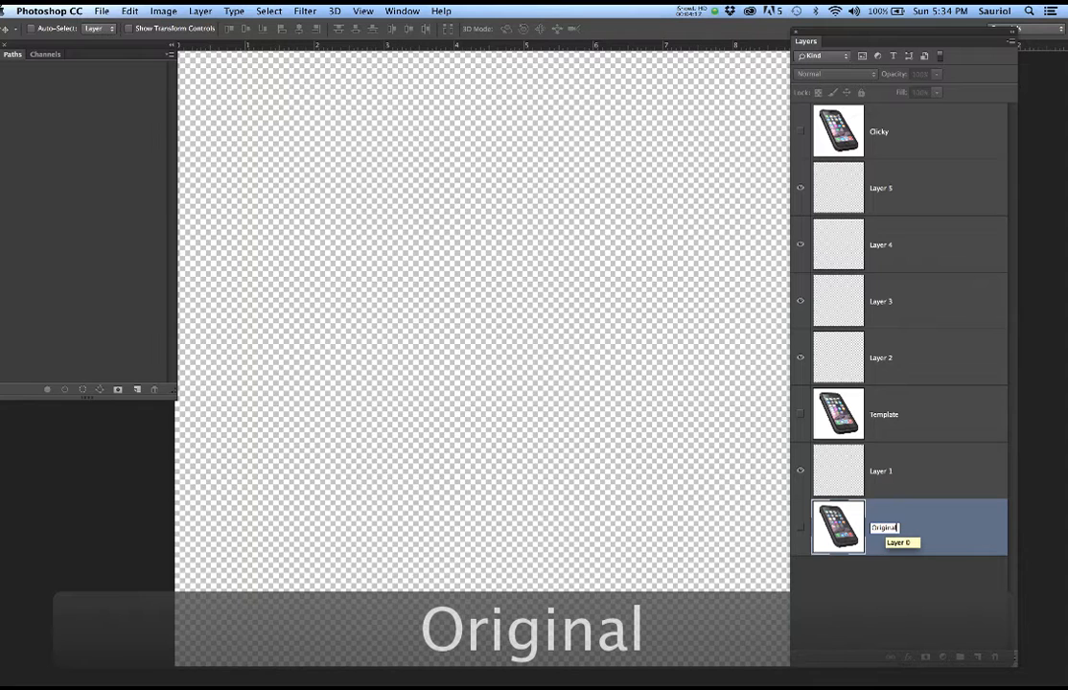
left_click(908, 593)
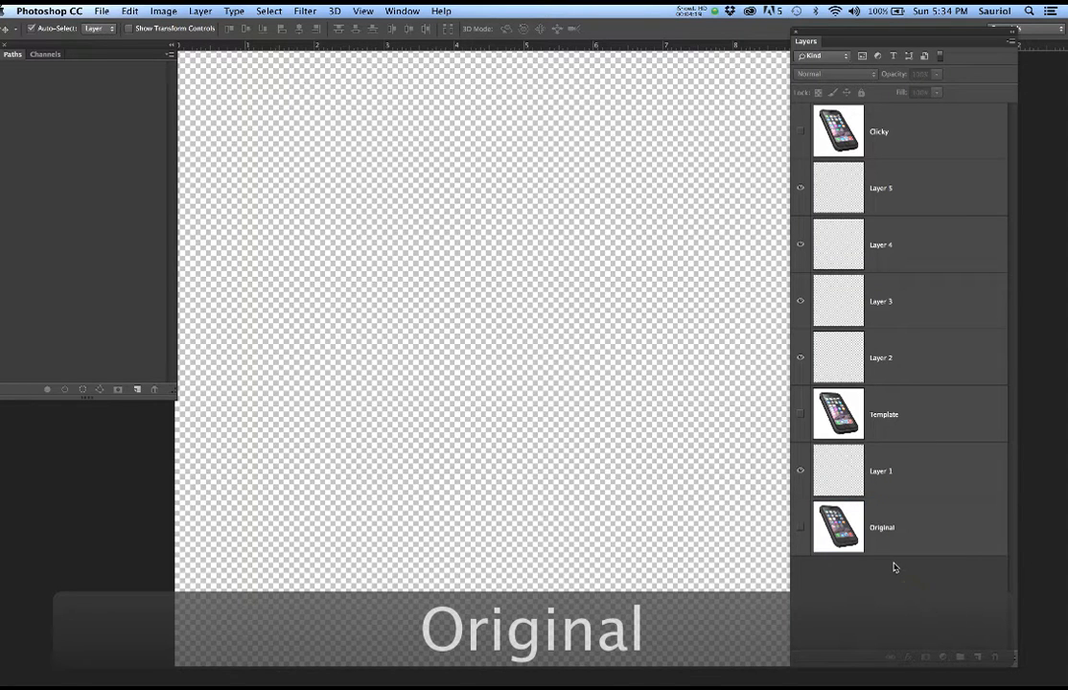
Save the document and purge all stored histories and cached data
key("super+s")
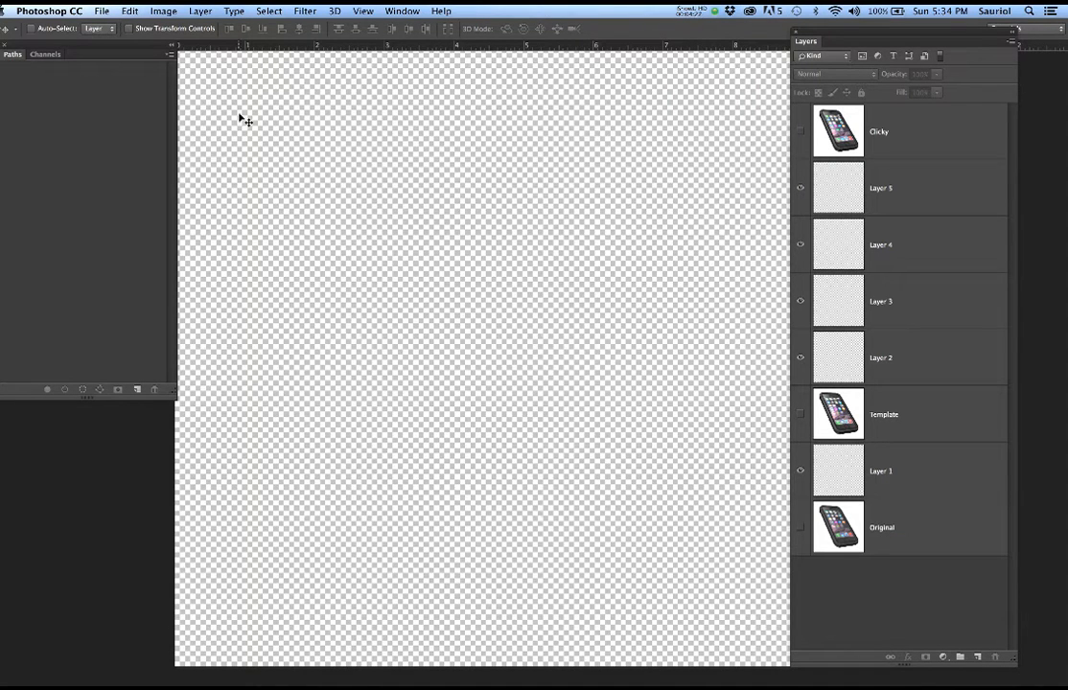
left_click(130, 10)
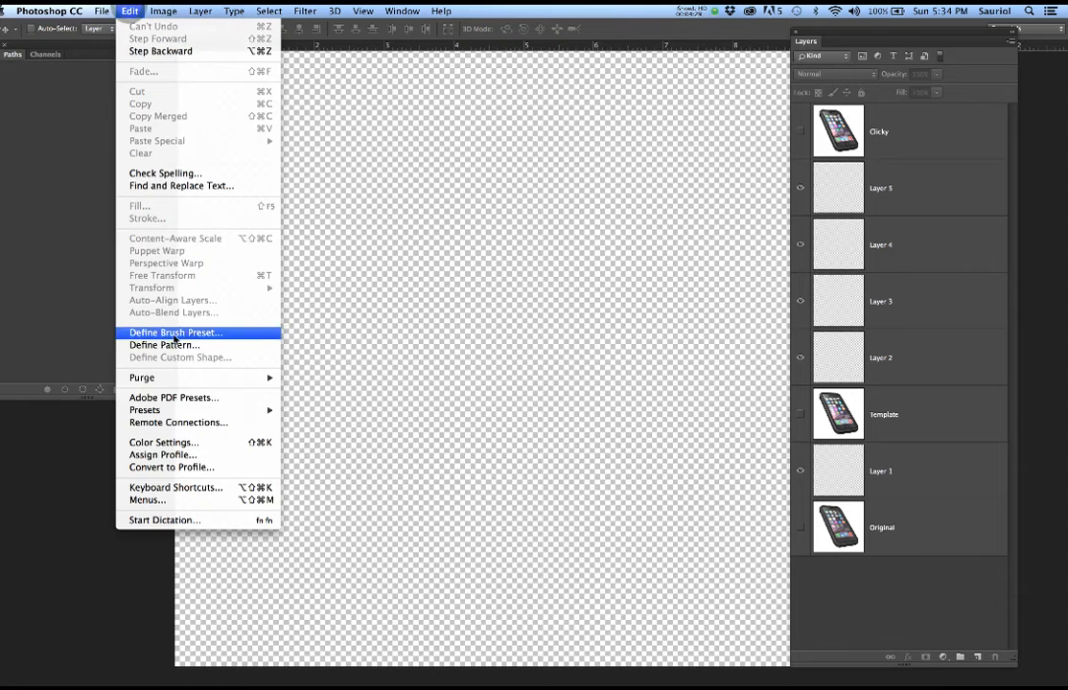
mouse_move(244, 377)
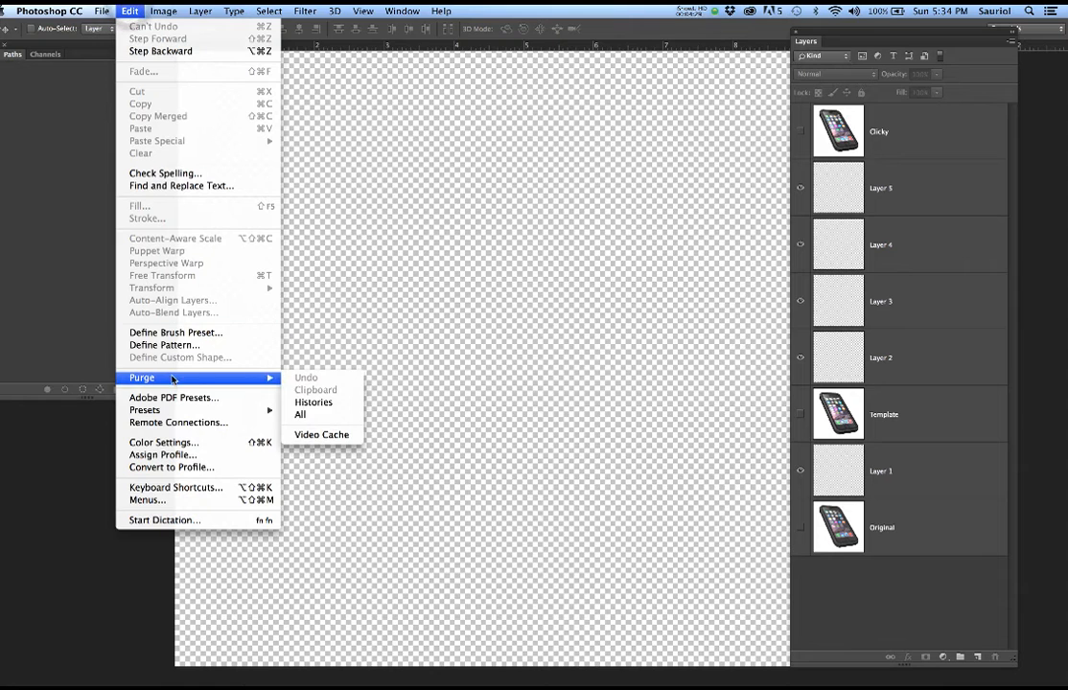
left_click(324, 418)
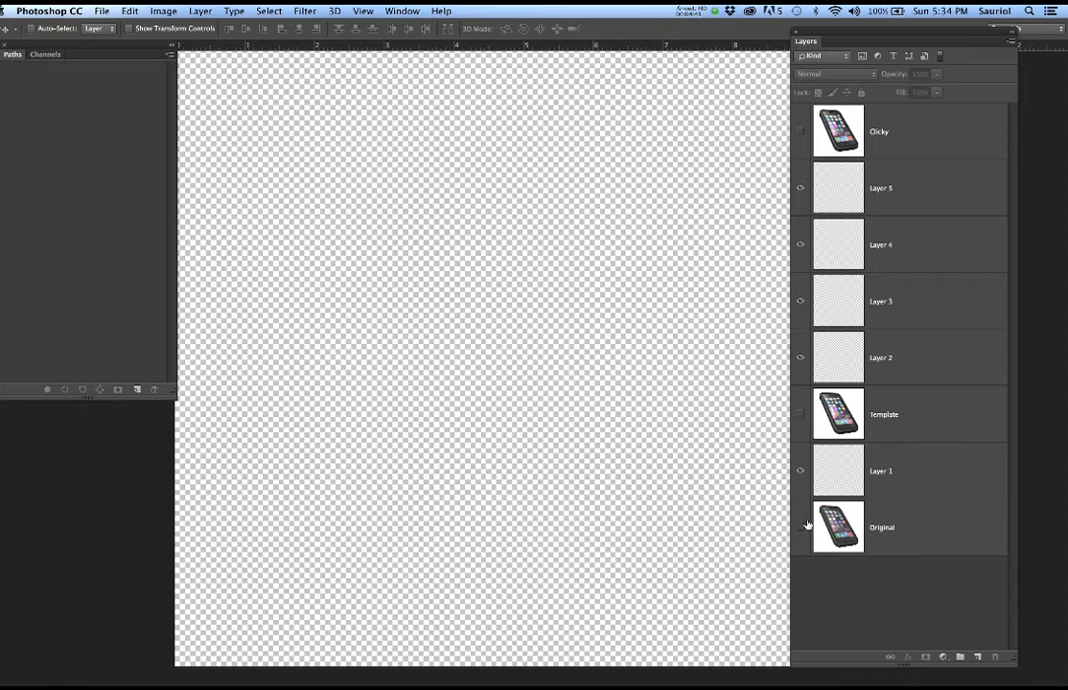
Select Layer 1, bring the toolbox fully into view beside the canvas and narrow the Paths panel
left_click(929, 481)
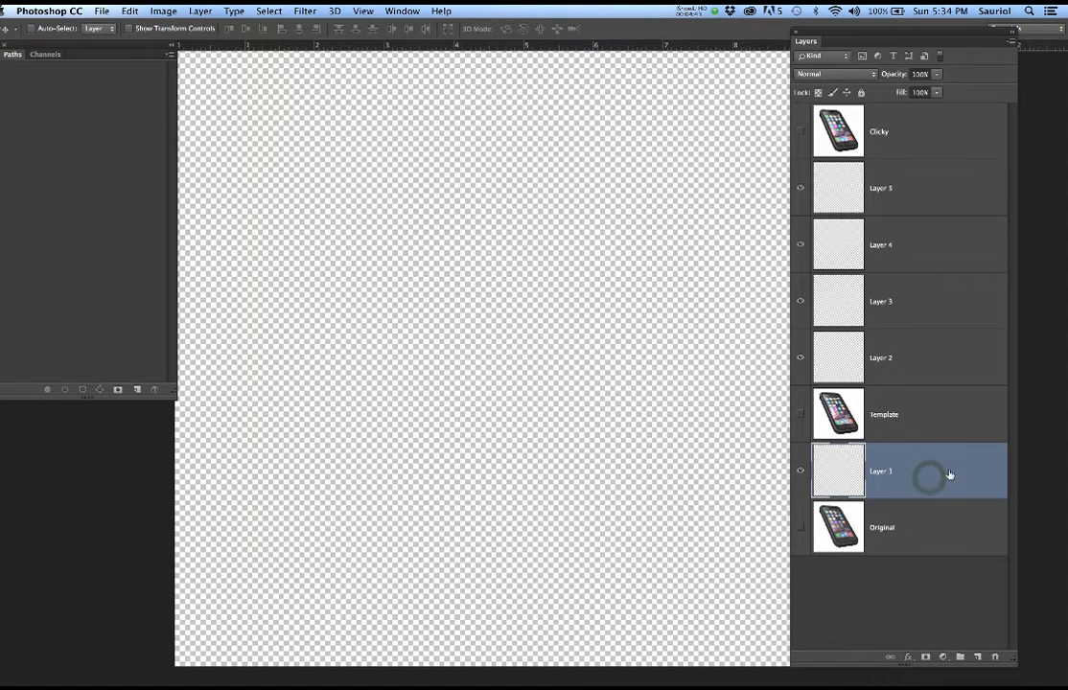
left_click_drag(2, 305, 226, 347)
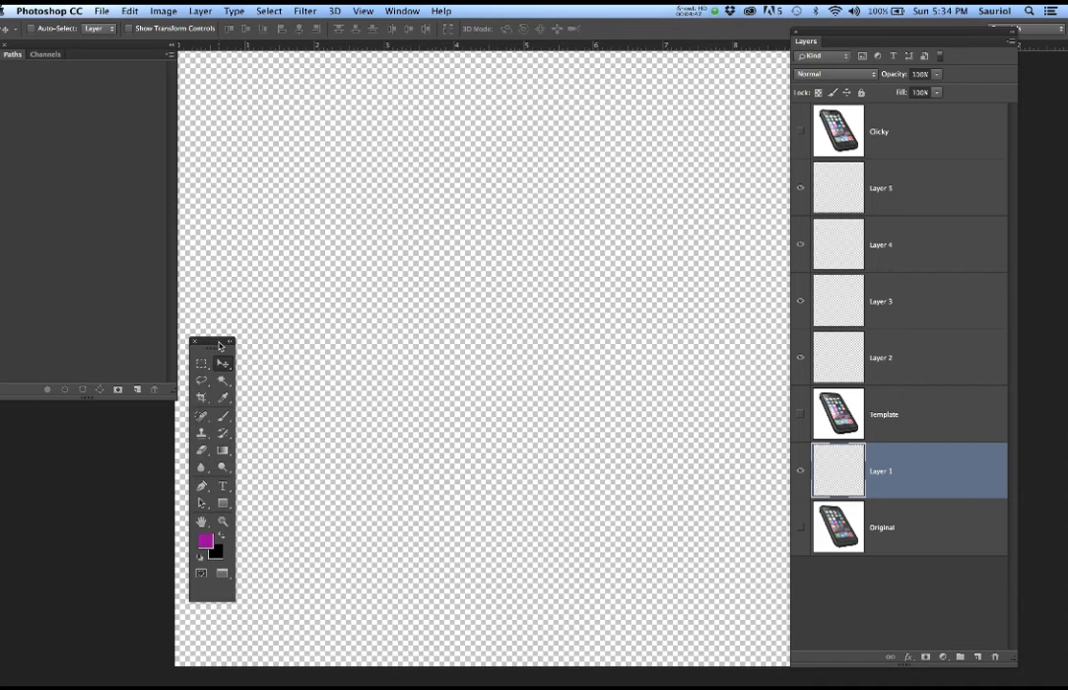
left_click_drag(173, 396, 140, 396)
left_click_drag(215, 344, 163, 270)
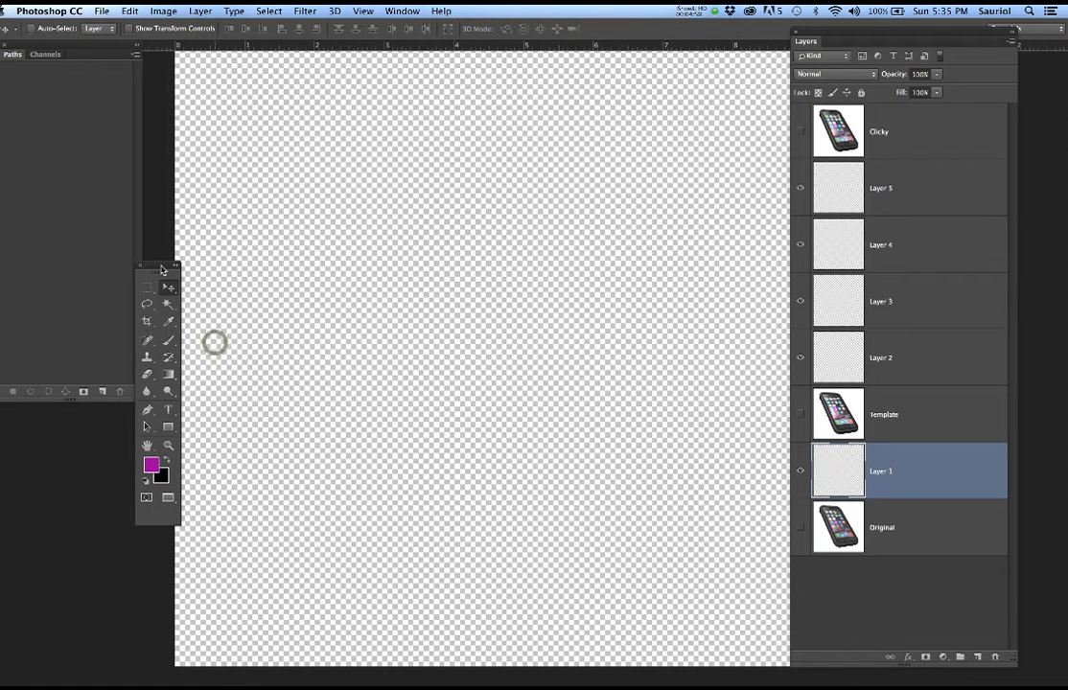
Set the foreground colour to white (ffffff) and fill Layer 1 with it
left_click(151, 465)
type("ffffff")
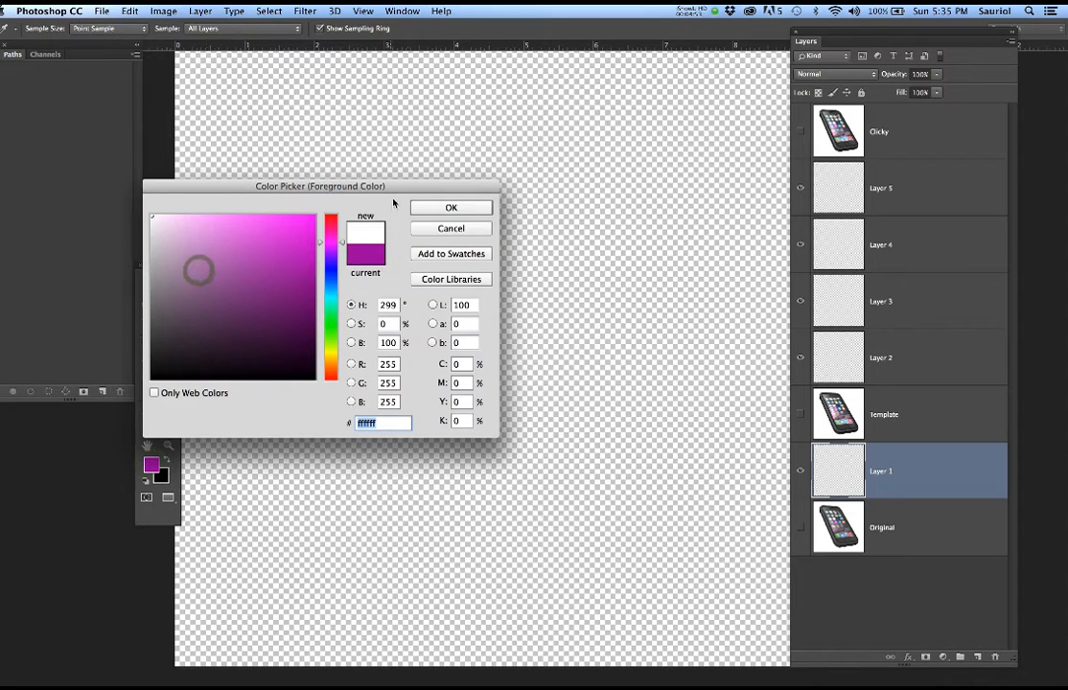
left_click(417, 204)
key("alt+BackSpace")
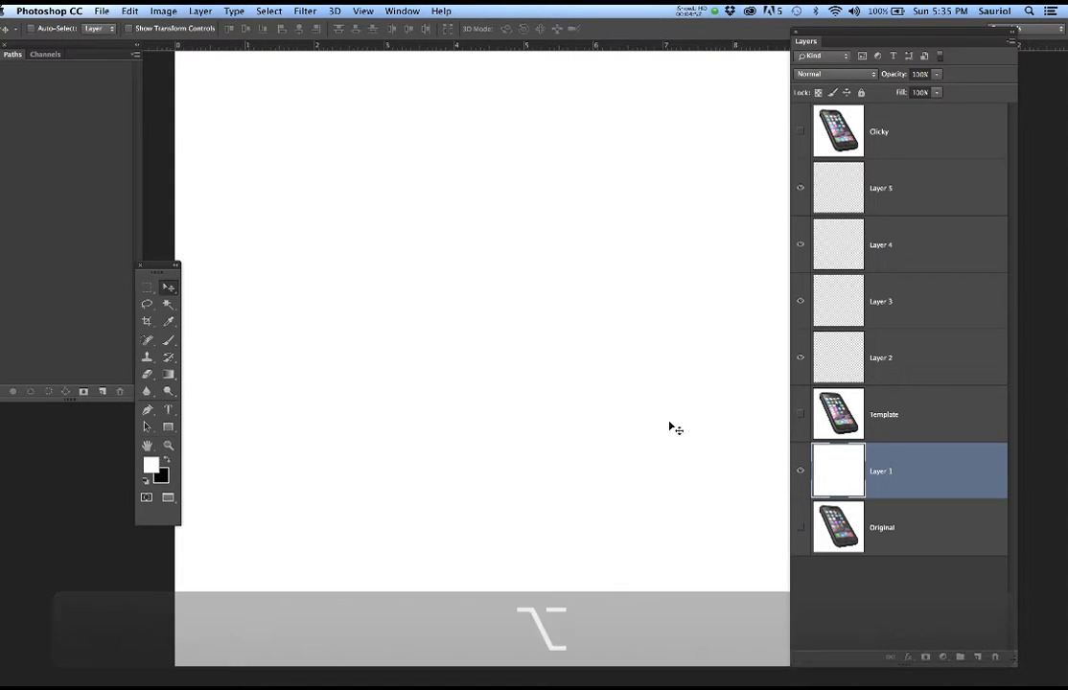
Show the Template layer, duplicate it and name the copy TemplateLightened
left_click(801, 415)
left_click(915, 415)
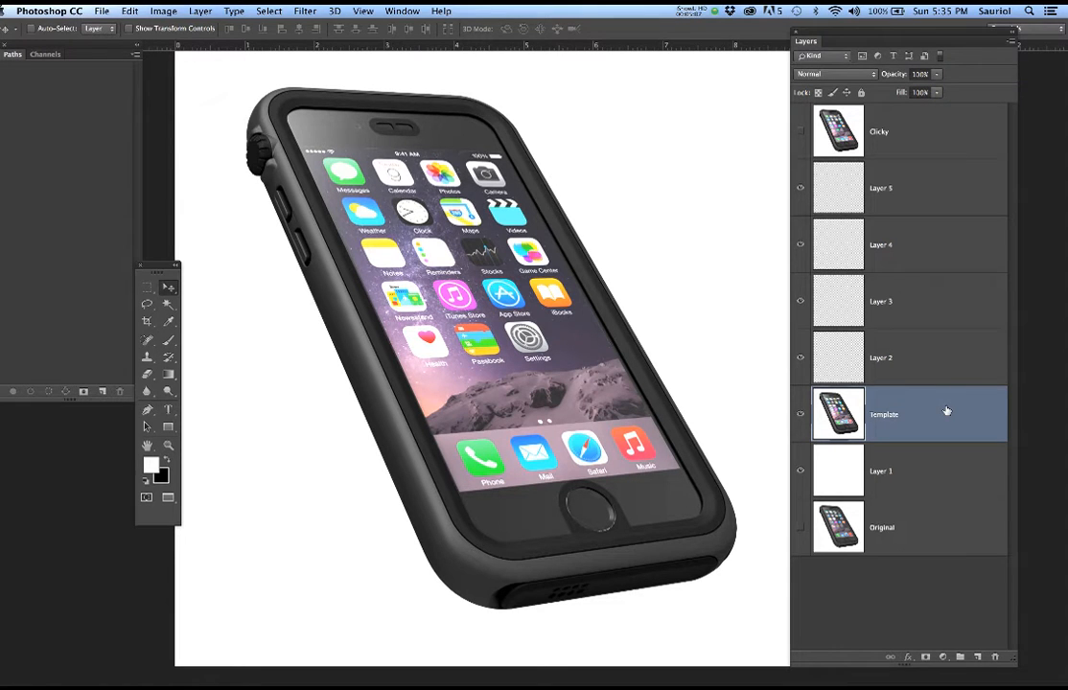
left_click_drag(946, 412, 977, 656)
double_click(894, 418)
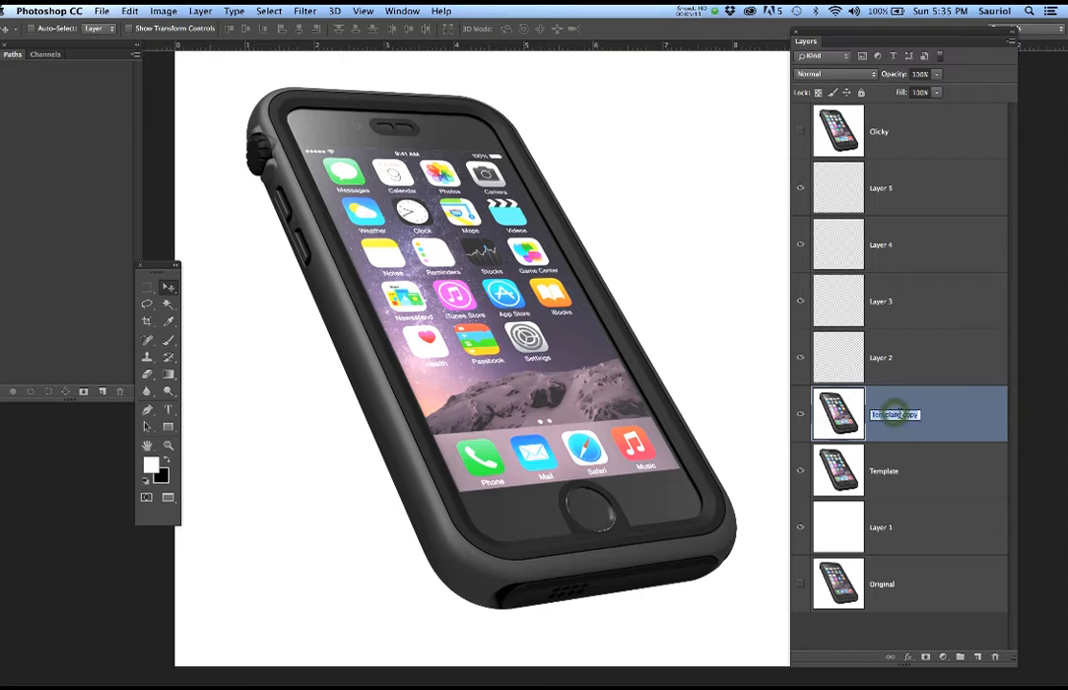
left_click_drag(899, 415, 935, 419)
type("Li")
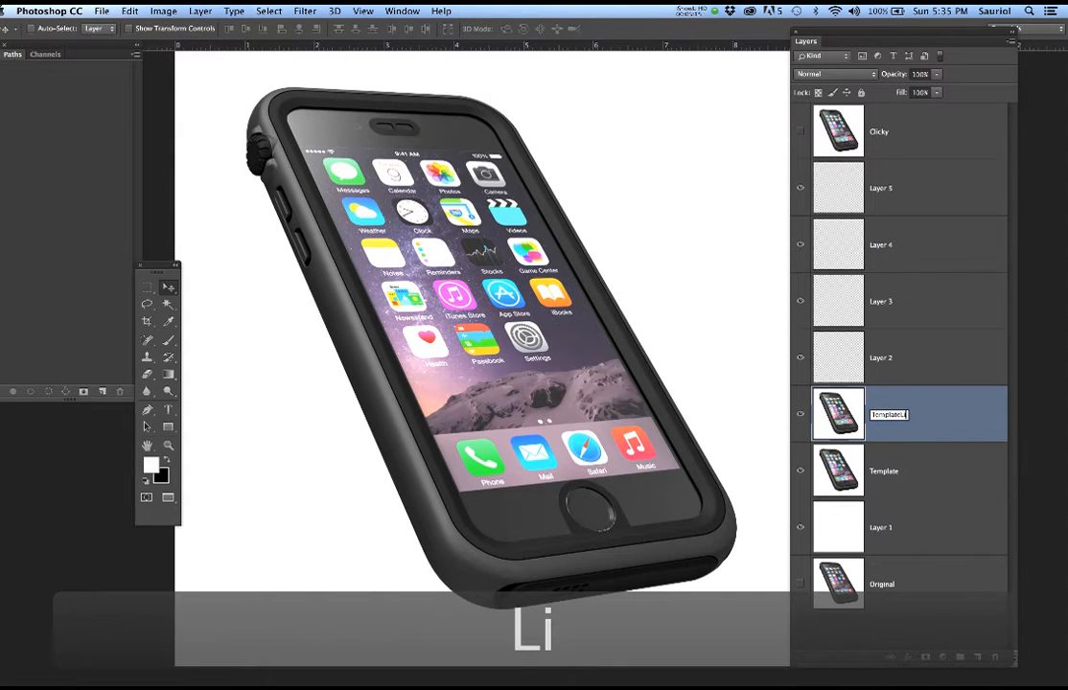
type("ghtened")
key("Return")
Hide the Template layer and lower the TemplateLightened layer's opacity to 38%
left_click(800, 471)
left_click(947, 406)
left_click(939, 75)
left_click_drag(940, 93, 905, 98)
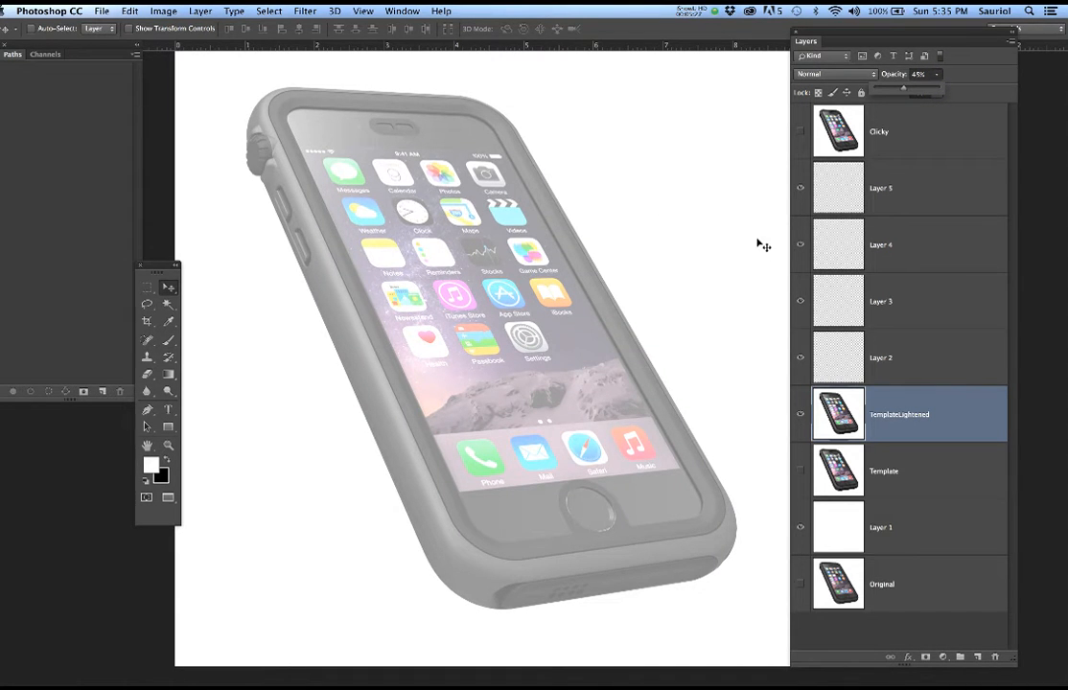
left_click(954, 423)
left_click(937, 76)
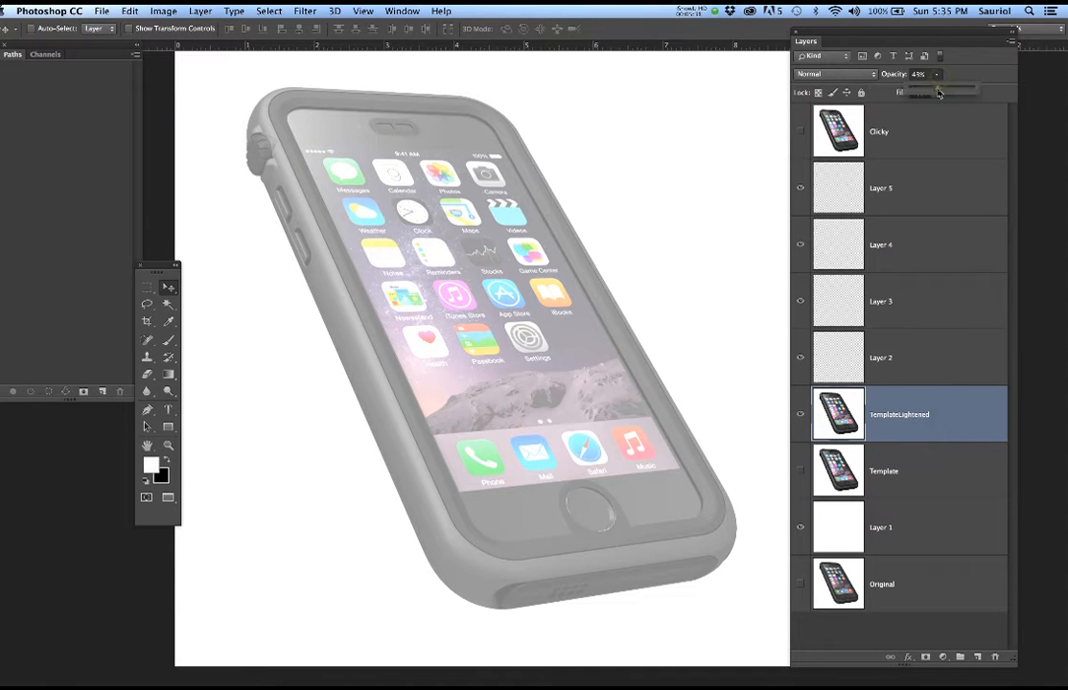
left_click_drag(932, 91, 931, 92)
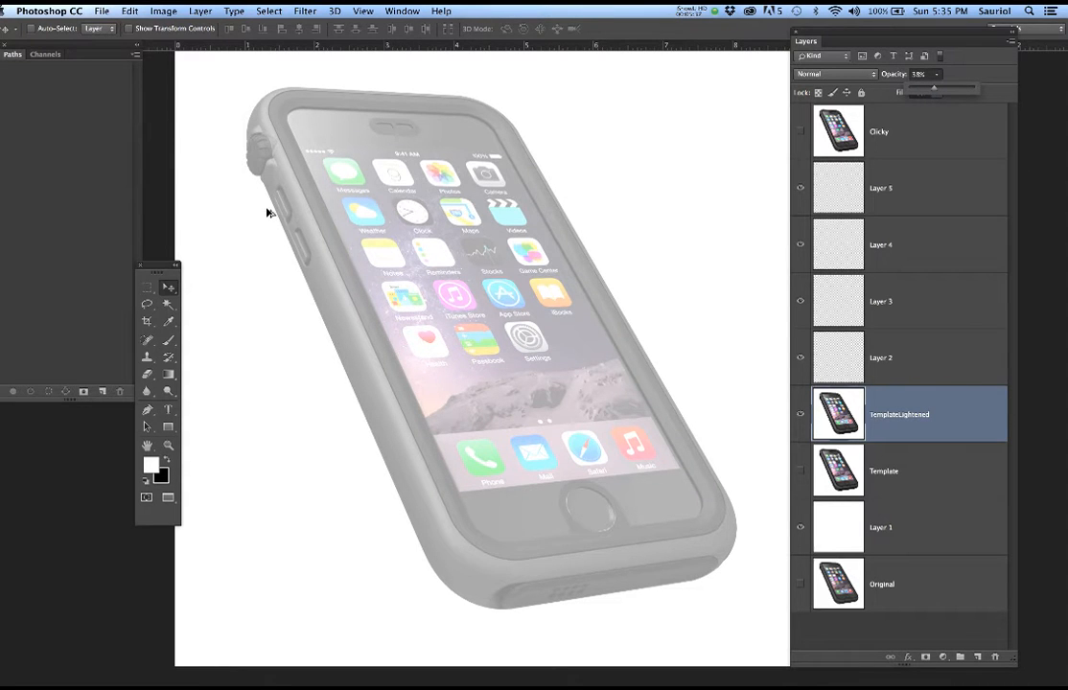
Compare the case's side-button detail with the full-strength Template layer shown and hidden beneath the lightened copy
scroll(267, 213, "up", 5)
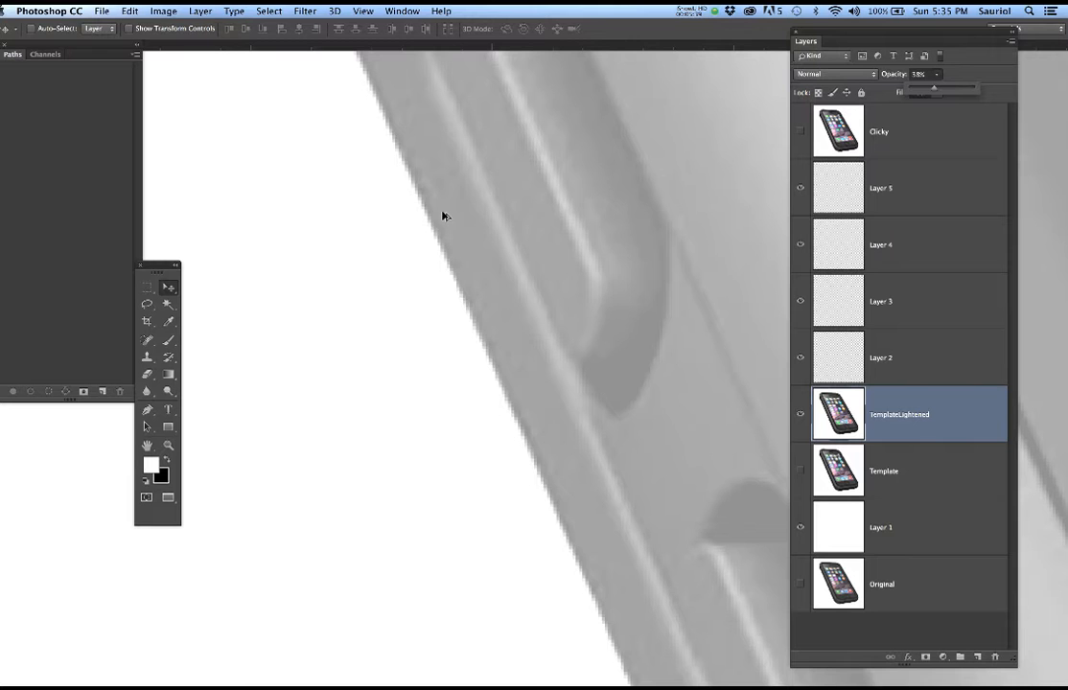
left_click(800, 467)
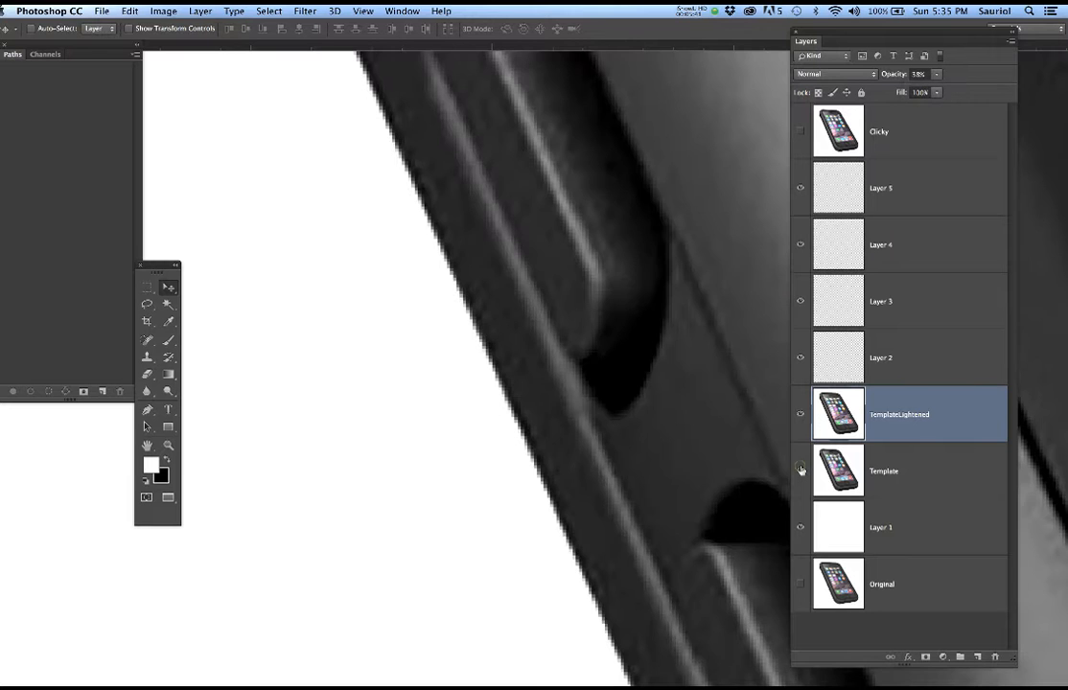
left_click(800, 468)
left_click(800, 468)
left_click(800, 469)
left_click(800, 469)
left_click(800, 470)
Rename the white-filled Layer 1 as White, hiding it briefly to check its effect and making it visible again
left_click(803, 526)
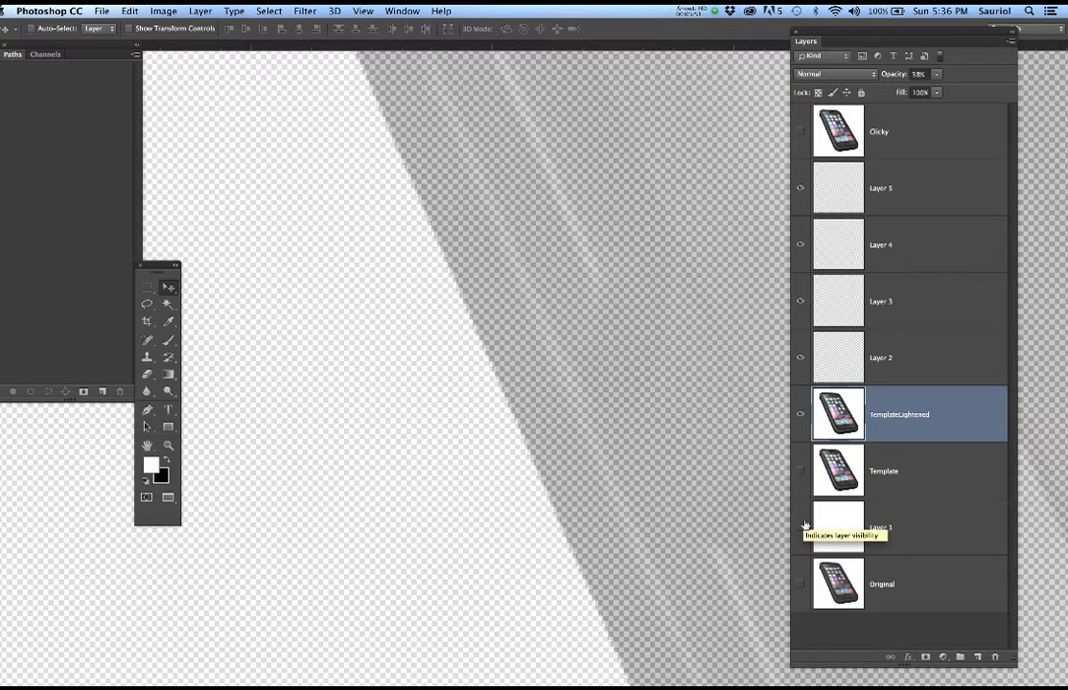
double_click(882, 527)
type("White")
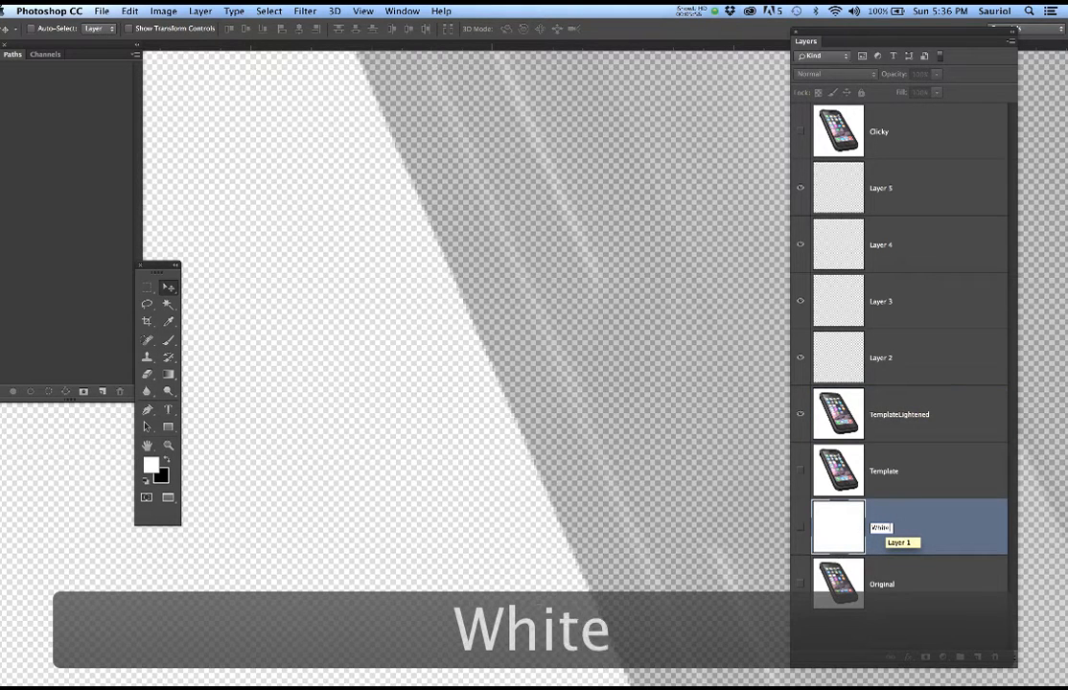
key("Return")
left_click(800, 527)
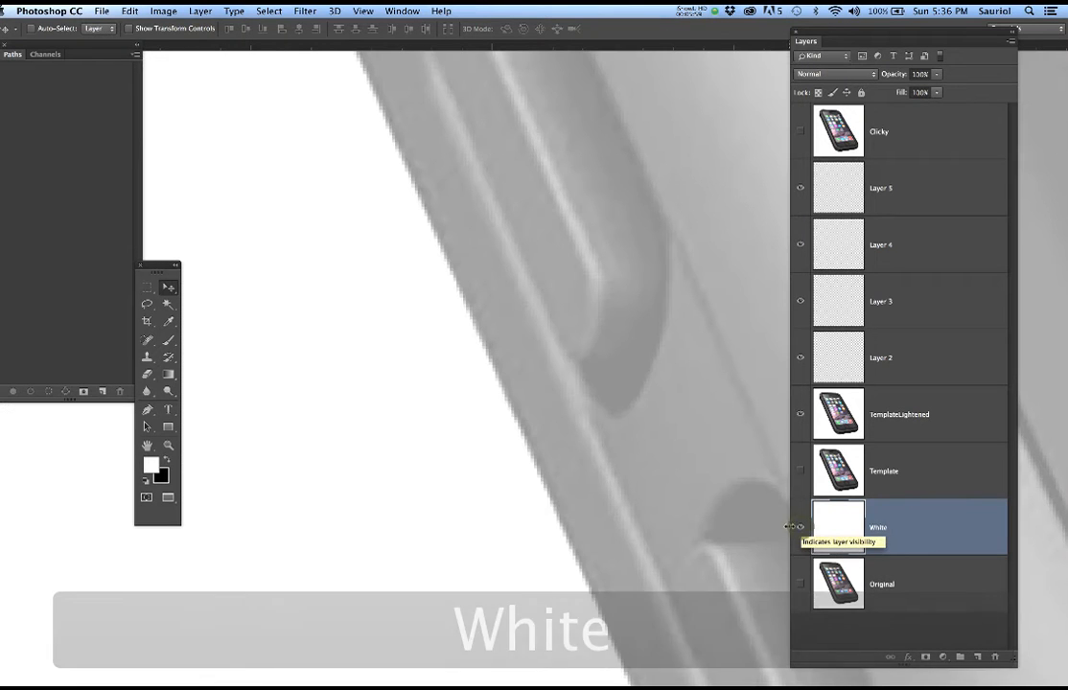
Examine the case's outer edge and side buttons on the lightened template, from close up to most of the phone
scroll(537, 325, "down", 3)
scroll(536, 325, "right", 3)
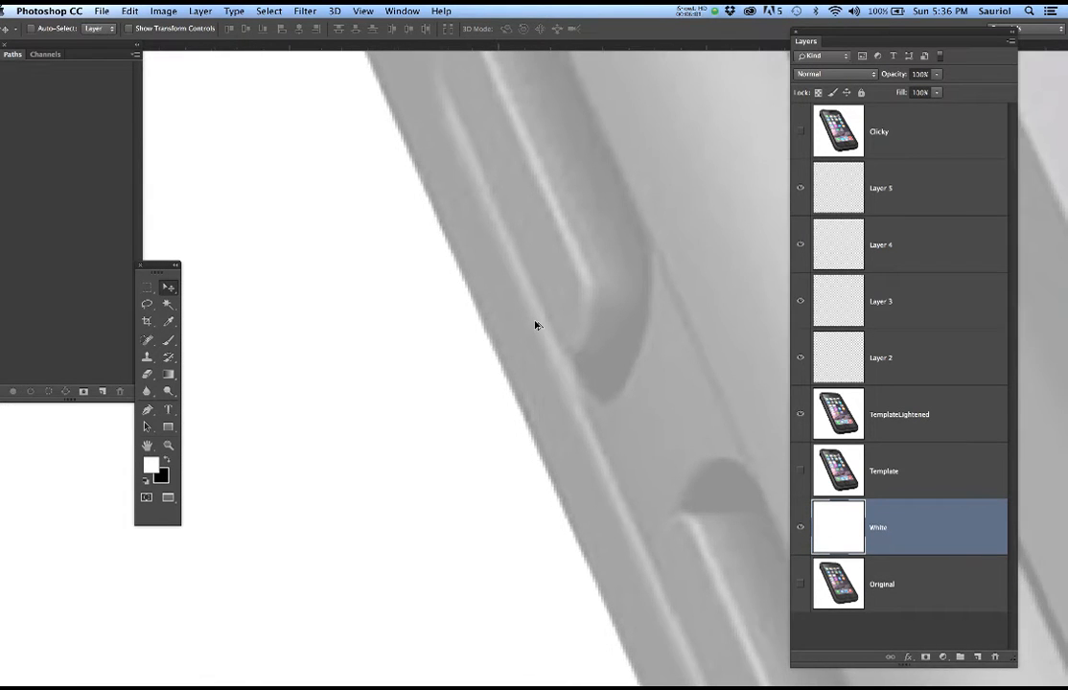
scroll(536, 326, "down", 2)
left_click_drag(515, 294, 501, 430)
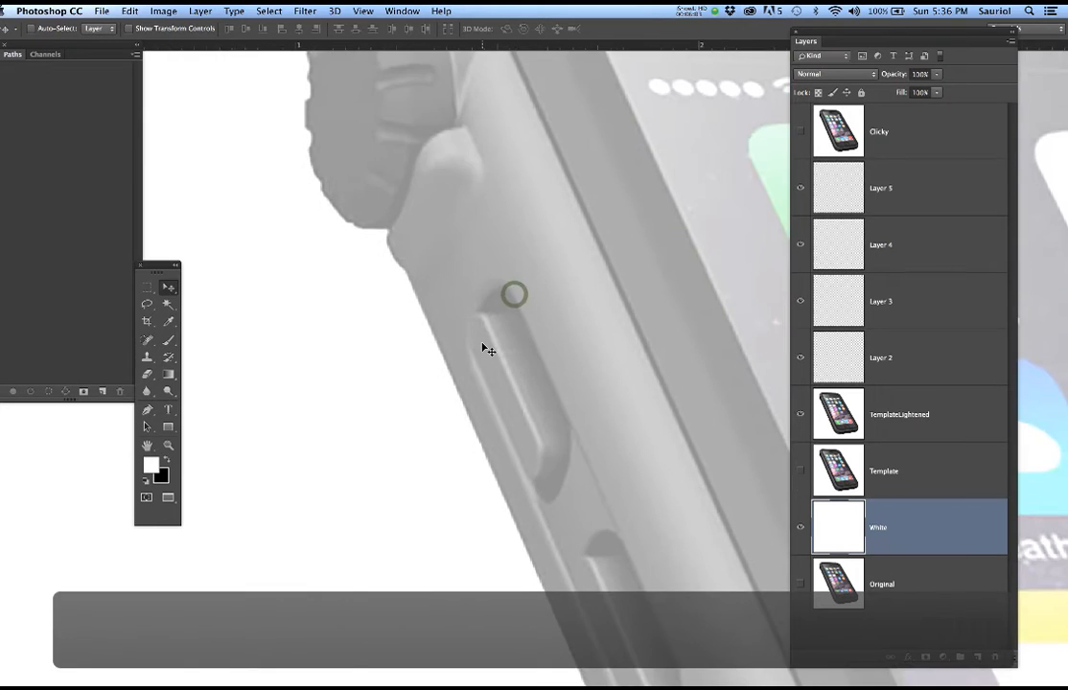
scroll(482, 347, "down", 4)
scroll(471, 307, "down", 5)
scroll(471, 306, "right", 9)
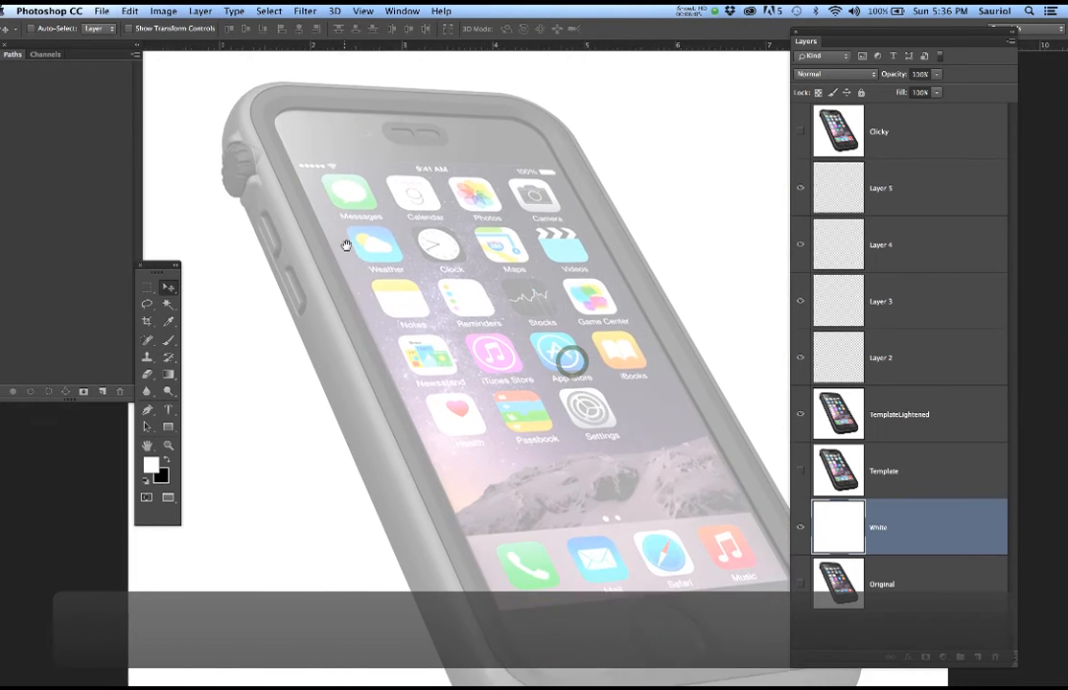
Move the floating tool palette lower, away from the phone case's side dial and buttons
scroll(476, 319, "down", 1)
scroll(477, 323, "right", 2)
scroll(476, 324, "down", 3)
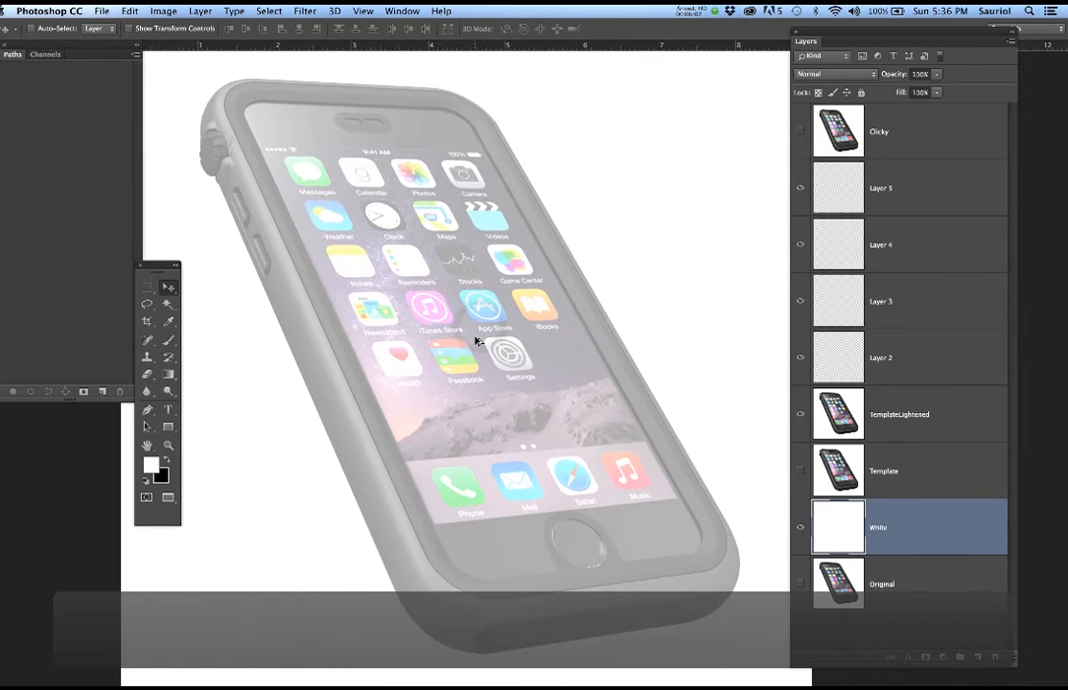
left_click_drag(159, 266, 193, 405)
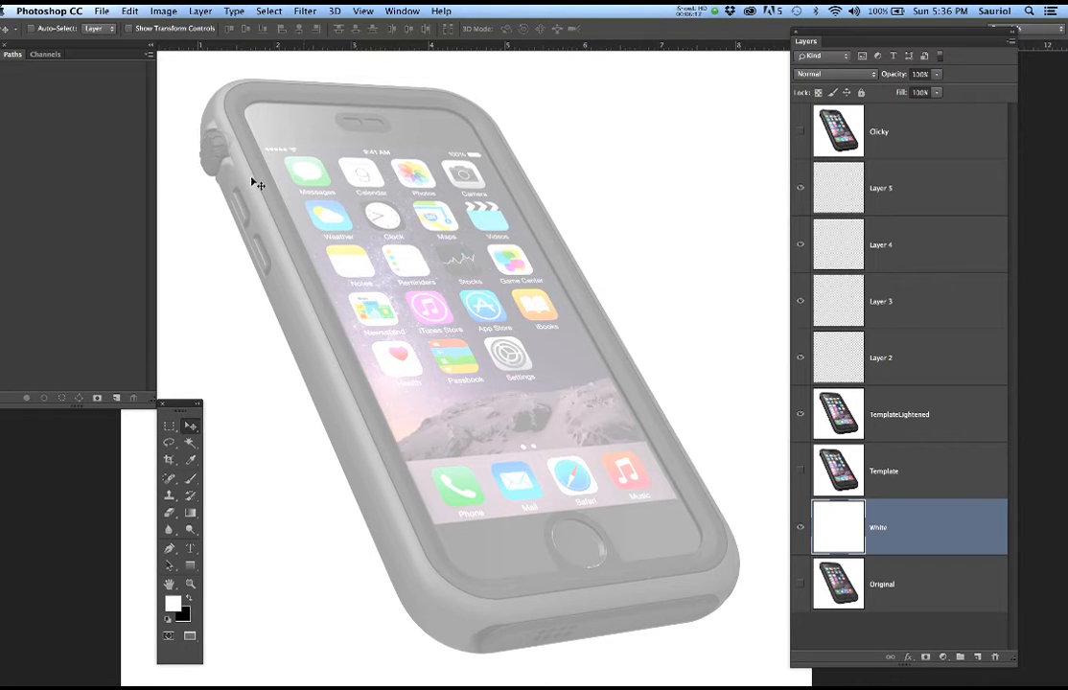
Get the Pen tool ready at the side dial's lower corner and set the TemplateLightened layer's opacity to 62%
key("p")
scroll(234, 178, "up", 5)
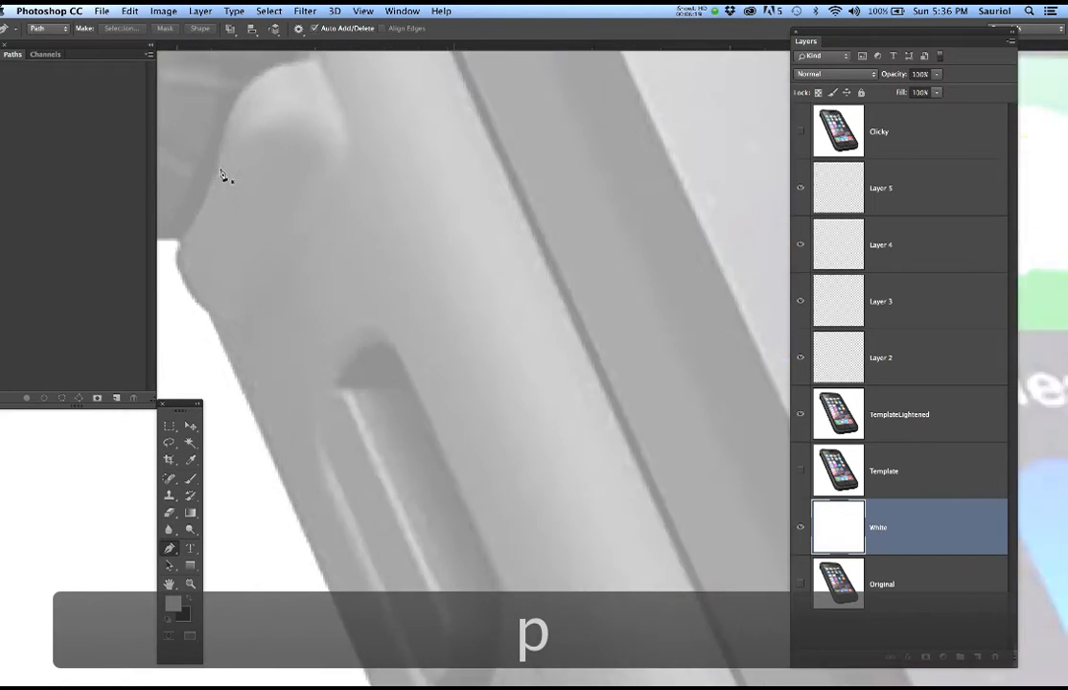
left_click_drag(299, 195, 537, 301)
left_click_drag(496, 319, 503, 384)
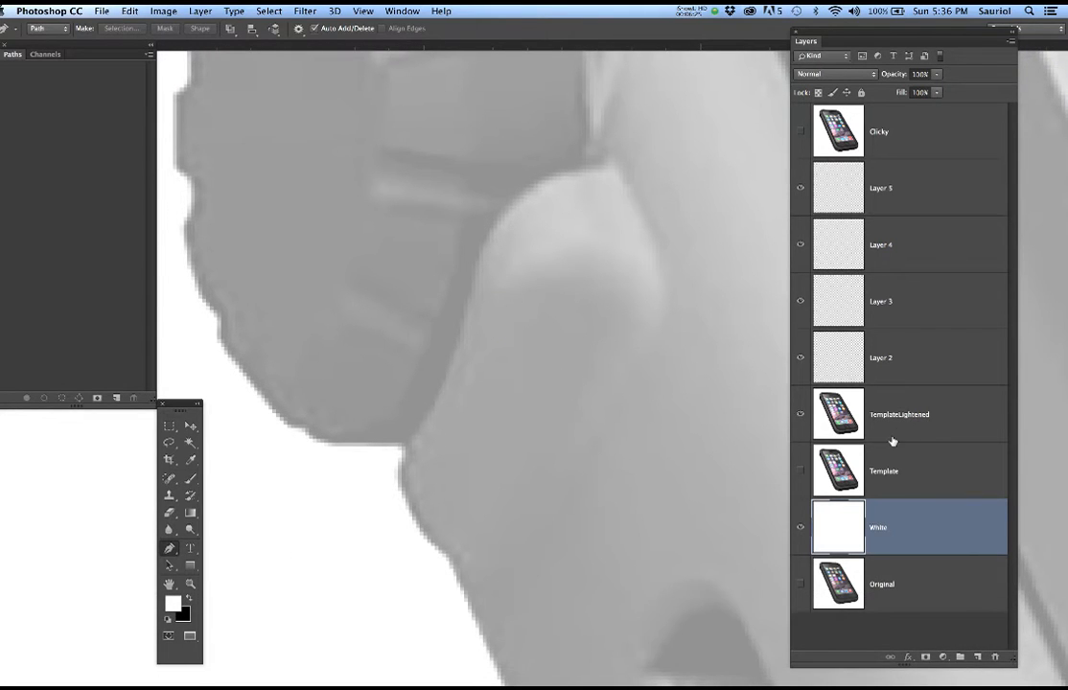
left_click(931, 423)
left_click_drag(937, 73, 953, 93)
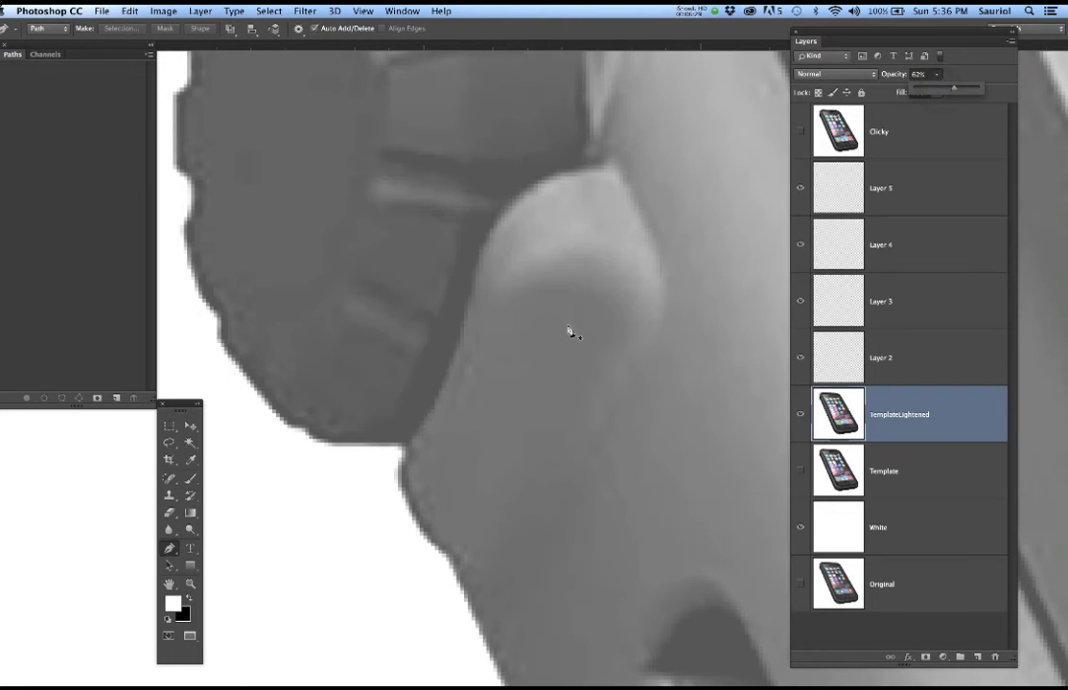
Start a work path where the dial meets the case, with a straight segment along the dial's flat bottom edge
scroll(402, 436, "up", 3)
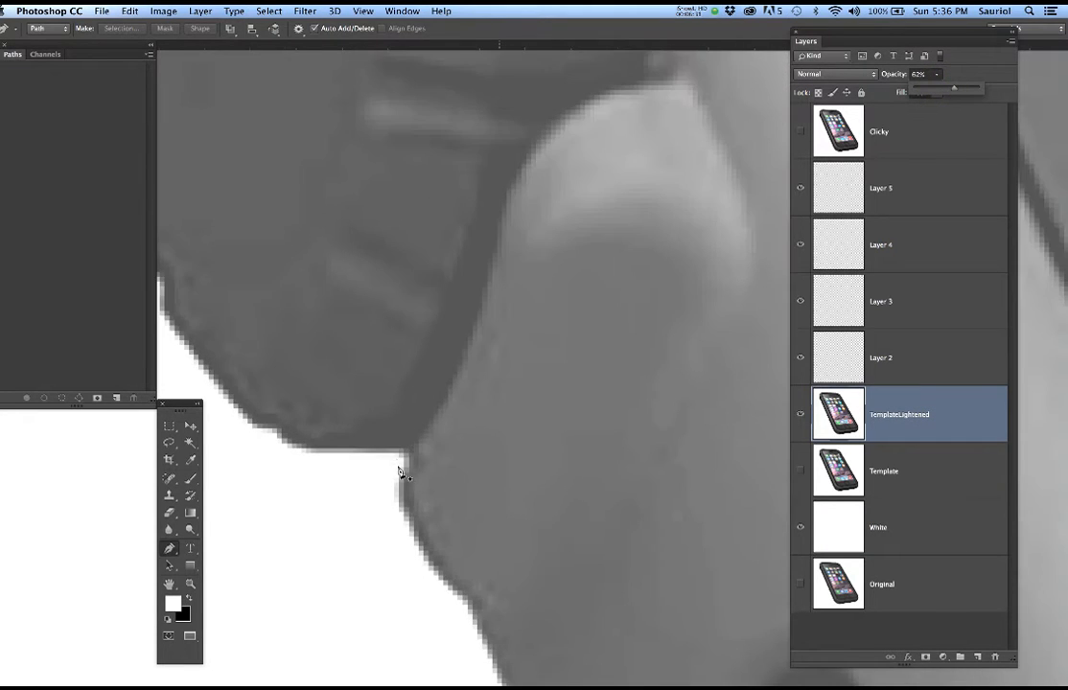
left_click(406, 458)
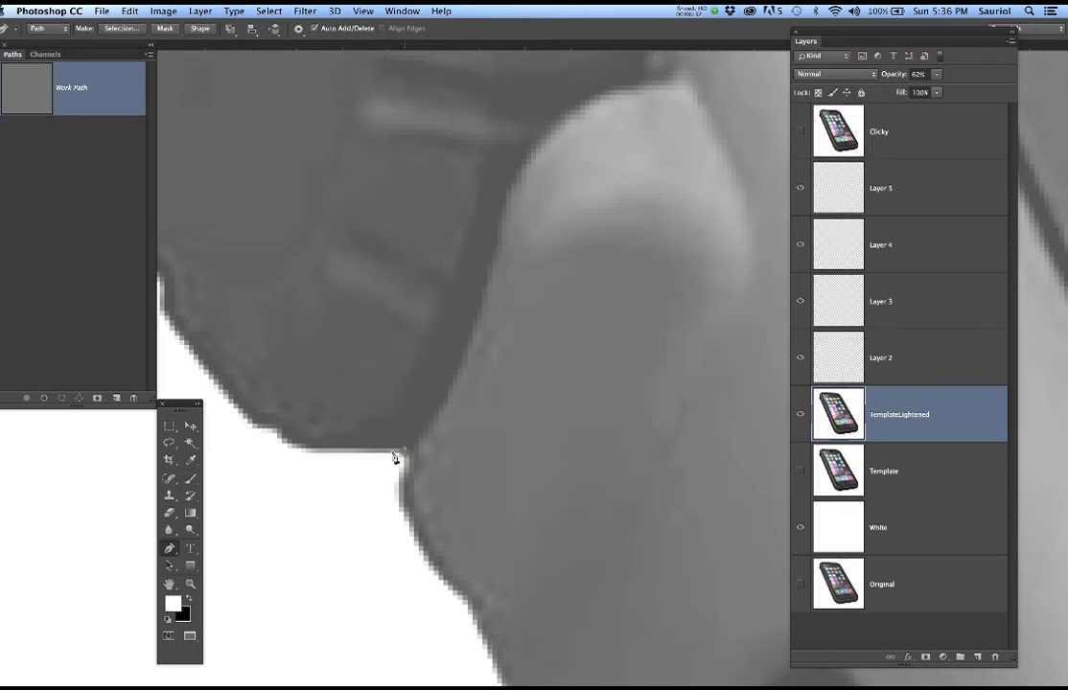
left_click(304, 453)
scroll(290, 455, "down", 3)
left_click_drag(323, 424, 410, 443)
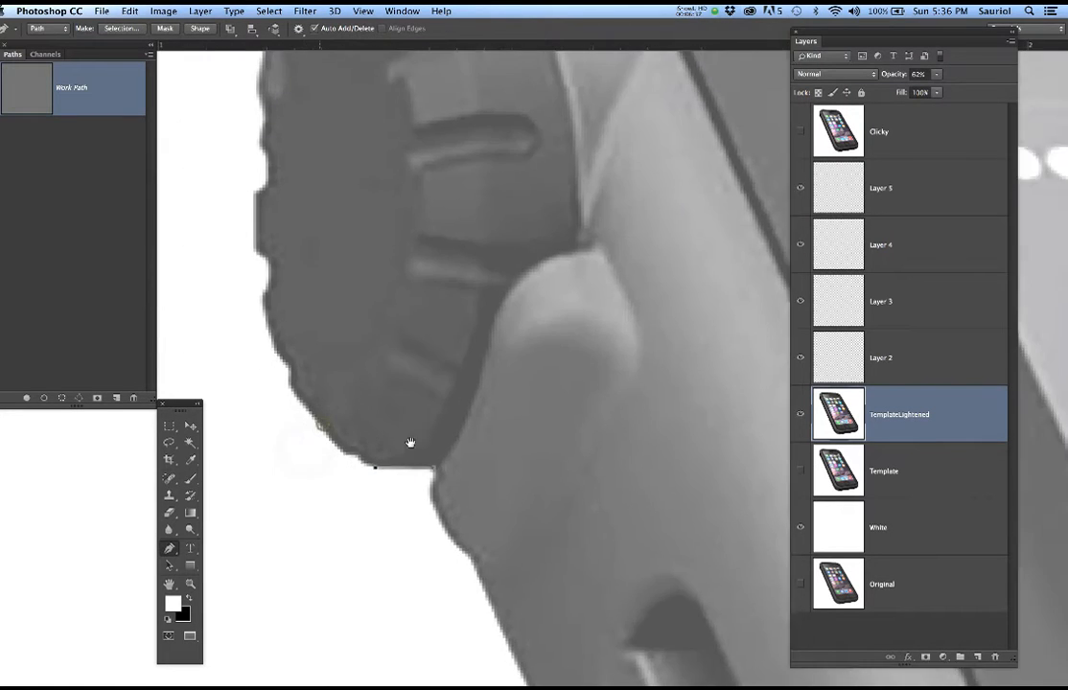
Extend the path around the small notch beside the dial's bottom edge with short curved segments
scroll(410, 442, "up", 3)
scroll(396, 475, "up", 3)
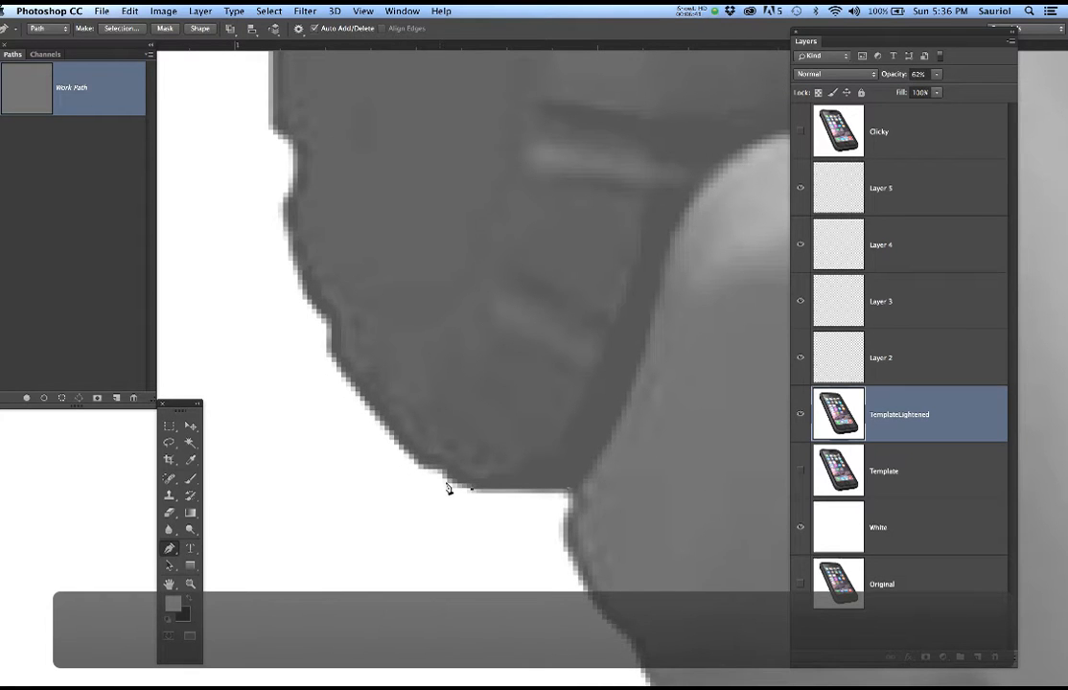
scroll(445, 482, "down", 3)
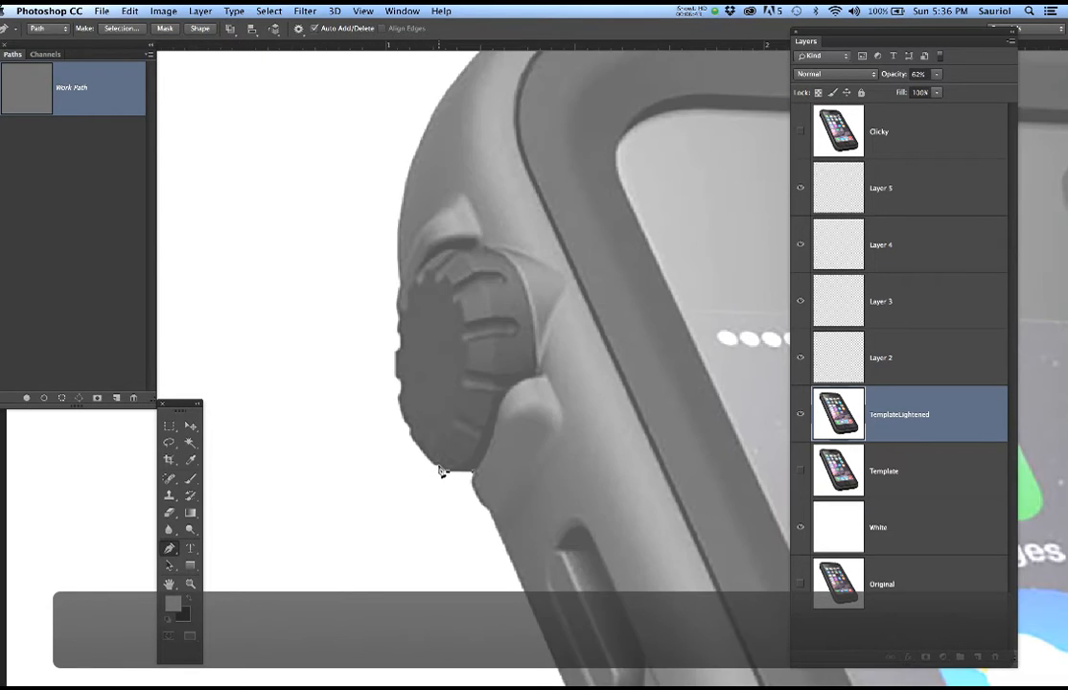
scroll(439, 469, "up", 5)
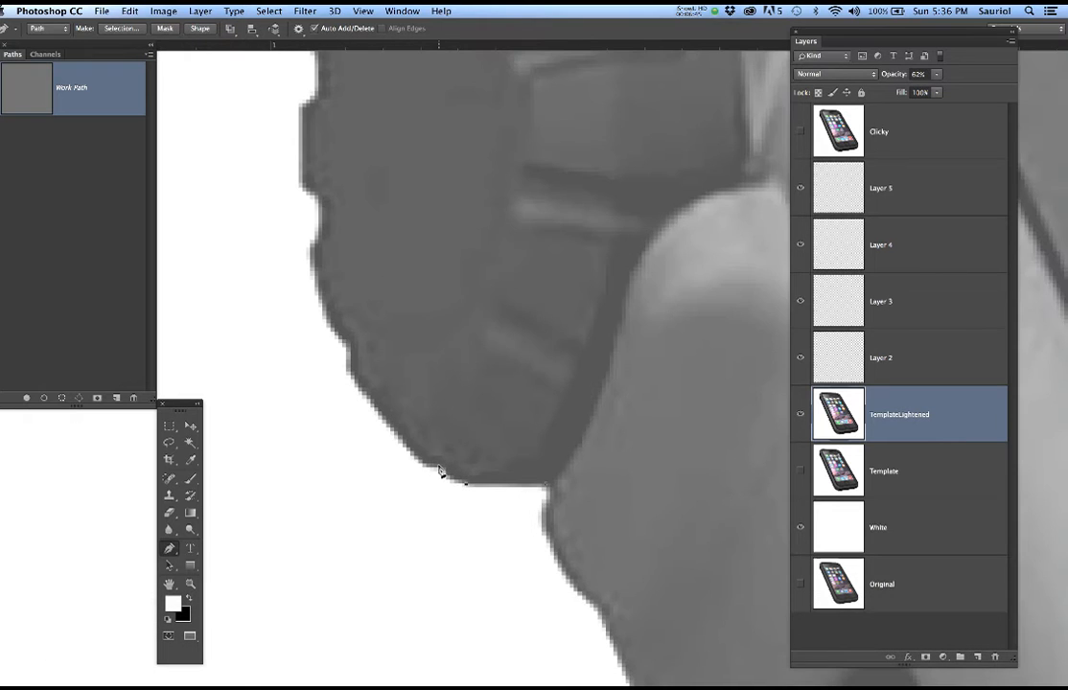
scroll(439, 469, "up", 4)
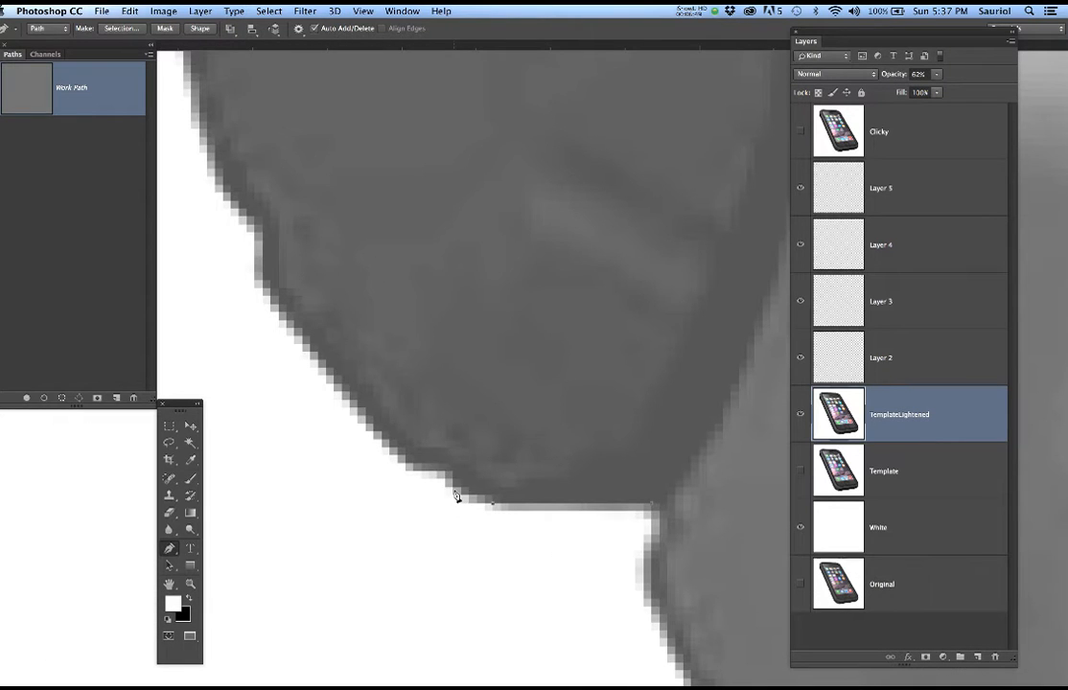
left_click_drag(453, 490, 450, 484)
left_click_drag(436, 470, 417, 469)
scroll(475, 492, "up", 3)
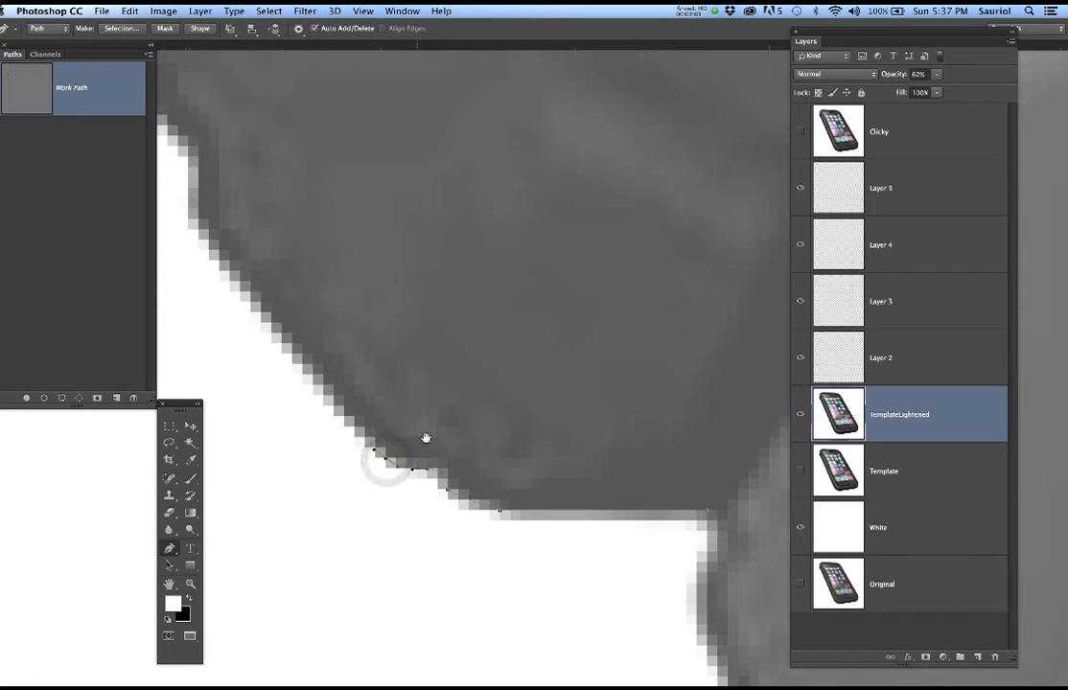
Lower the TemplateLightened layer's opacity to 31%
left_click_drag(414, 433, 509, 467)
left_click(955, 425)
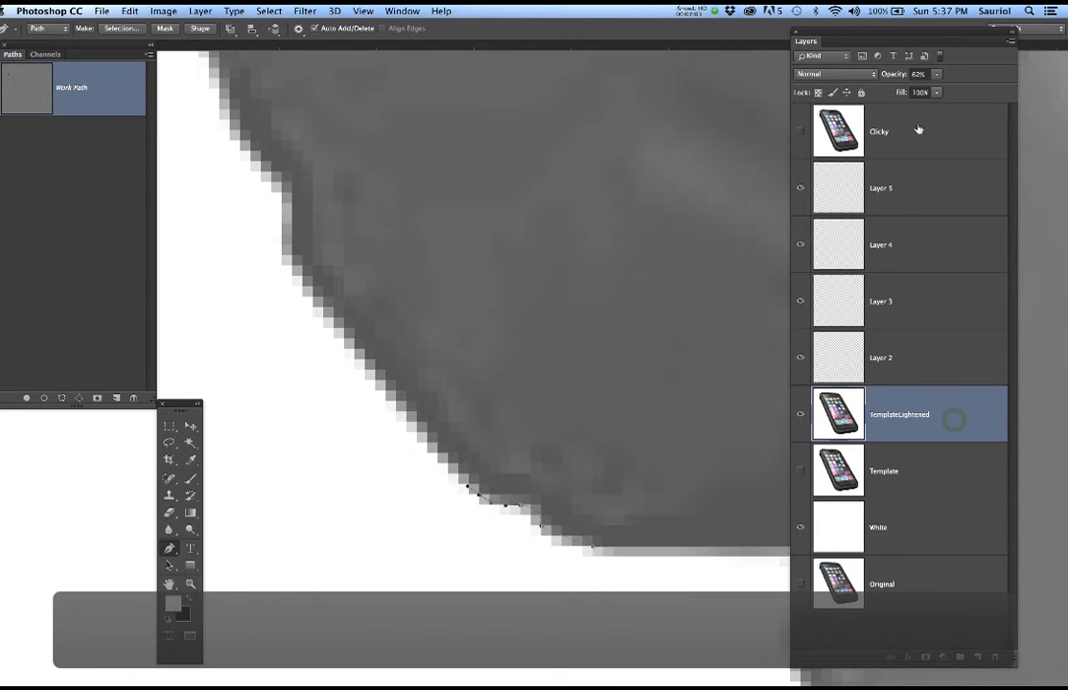
left_click(936, 74)
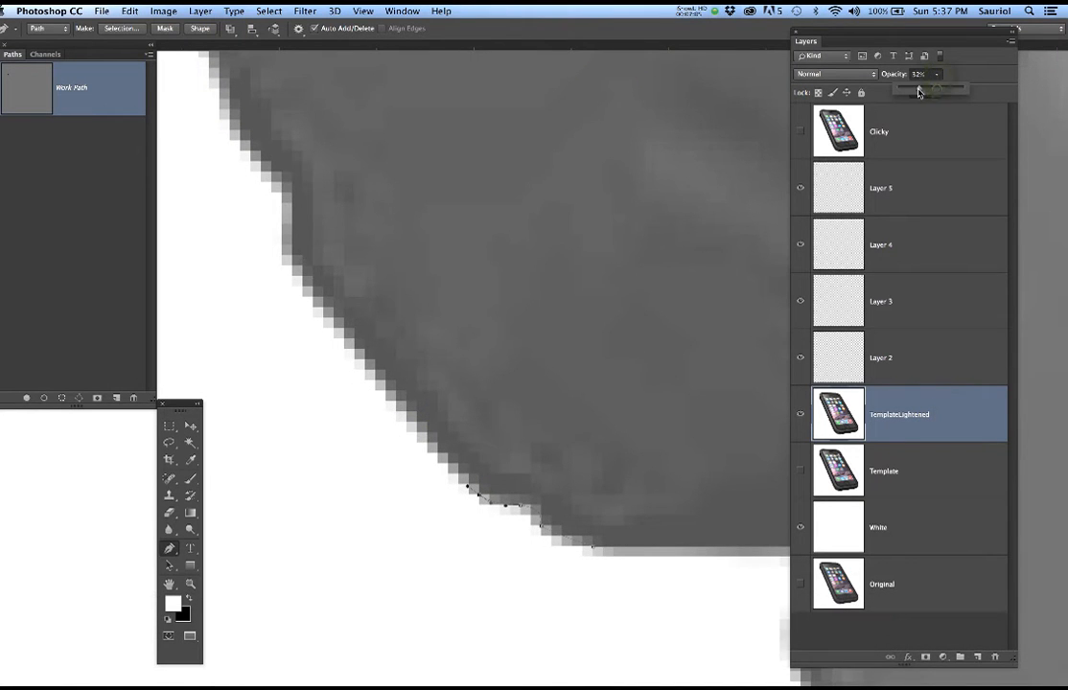
left_click_drag(927, 92, 917, 92)
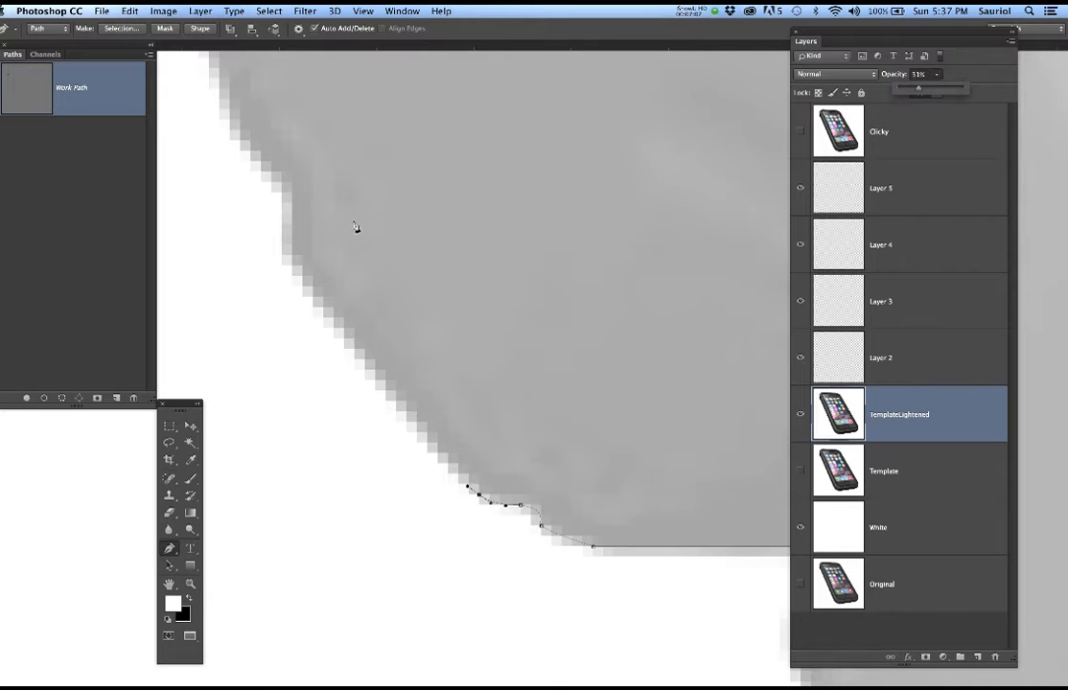
Trace a long curve up the dial's lower-left edge, adjusting its handles to fit and removing the outgoing one
left_click_drag(293, 265, 367, 392)
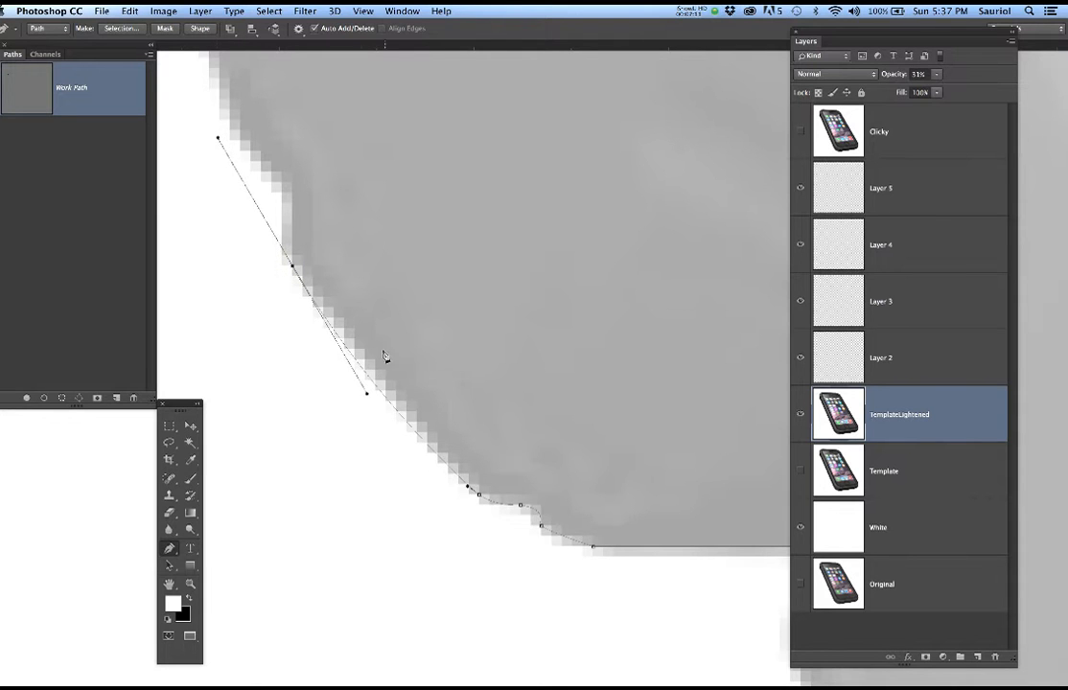
left_click_drag(466, 486, 426, 441)
left_click(365, 393)
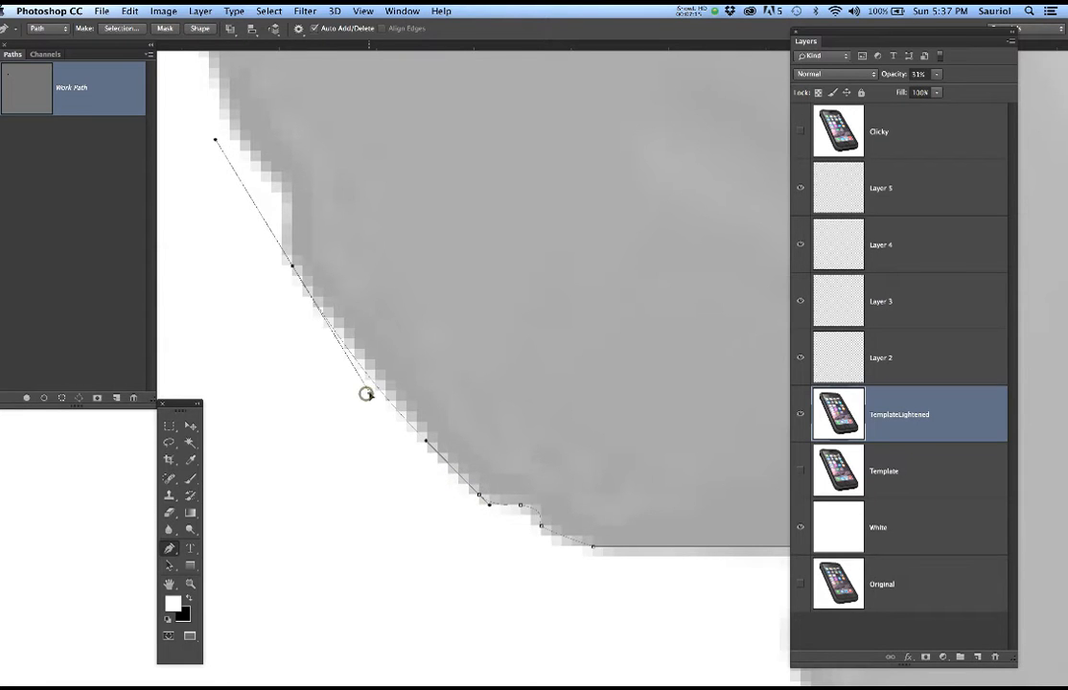
Trace the step in the dial's edge at the next notch with the Pen tool, rounding its corner
key("v")
left_click_drag(348, 265, 476, 397)
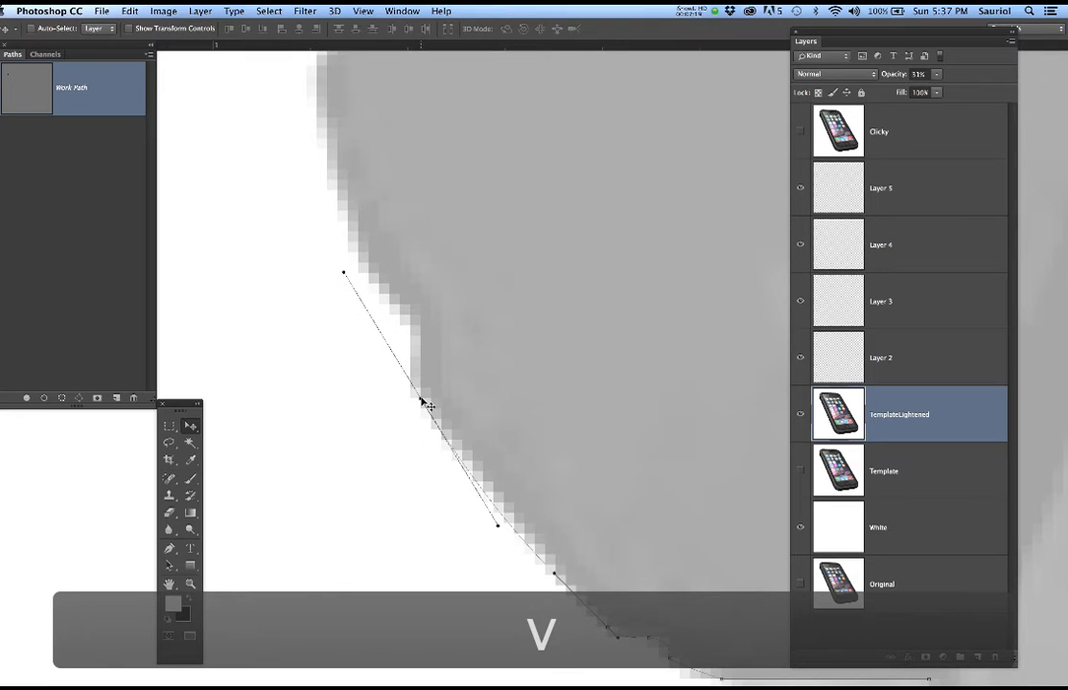
key("p")
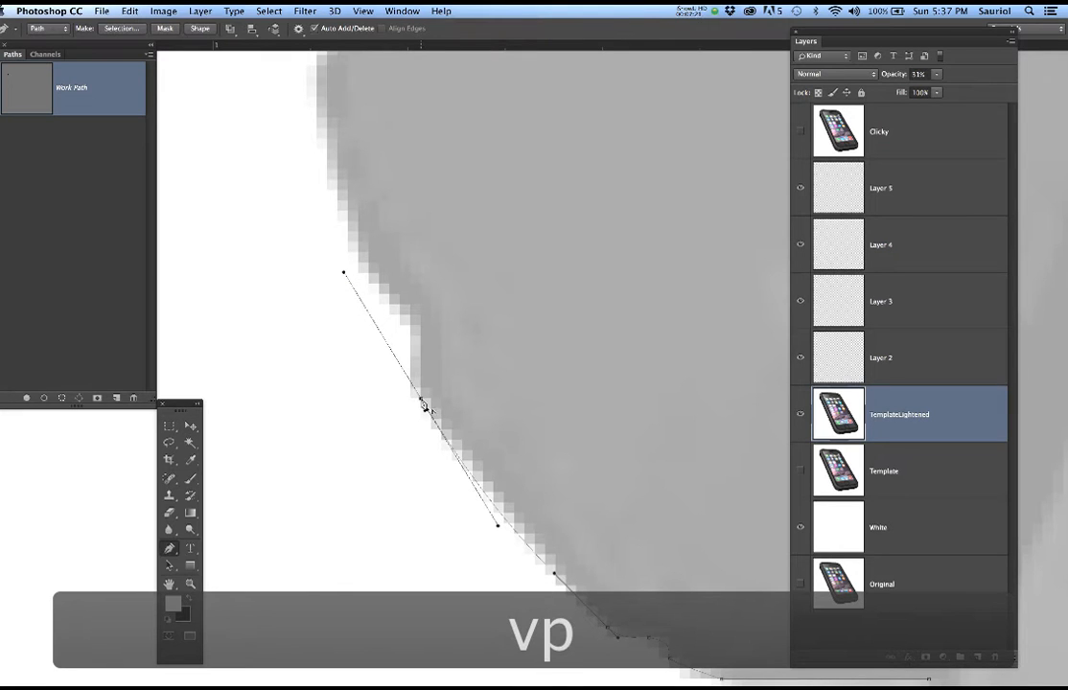
left_click_drag(417, 326, 418, 321)
left_click(398, 293)
left_click(381, 277)
Continue the path with a curve up the dial's outer edge to the base of the following notch
key("space")
left_click_drag(436, 272, 459, 423)
left_click_drag(342, 235, 345, 174)
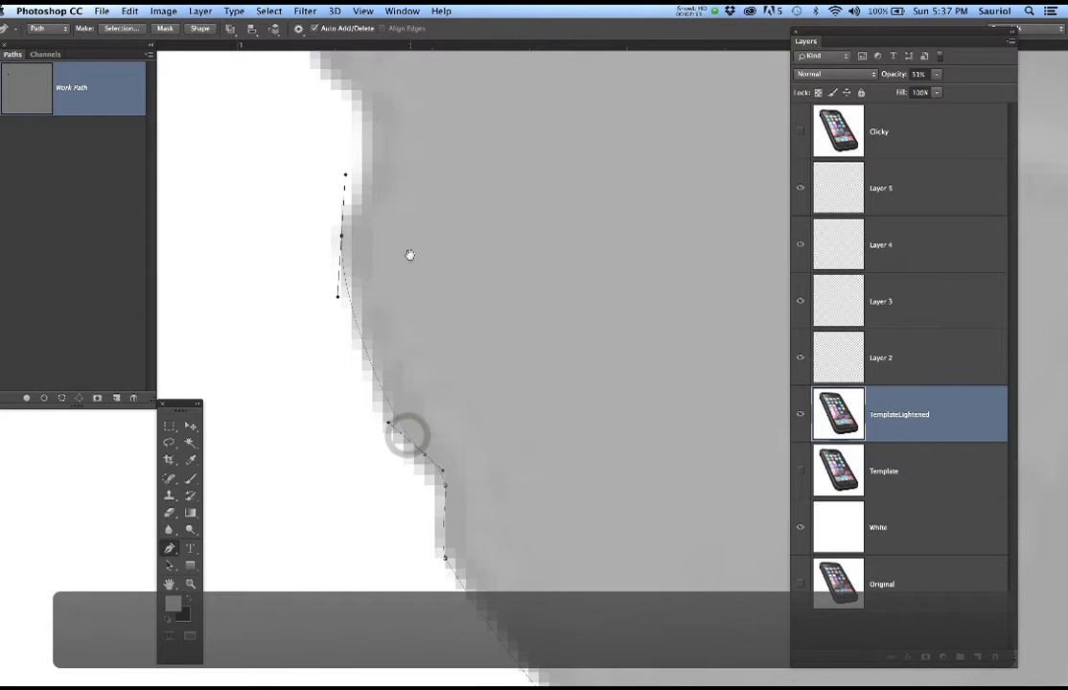
left_click_drag(410, 254, 431, 363)
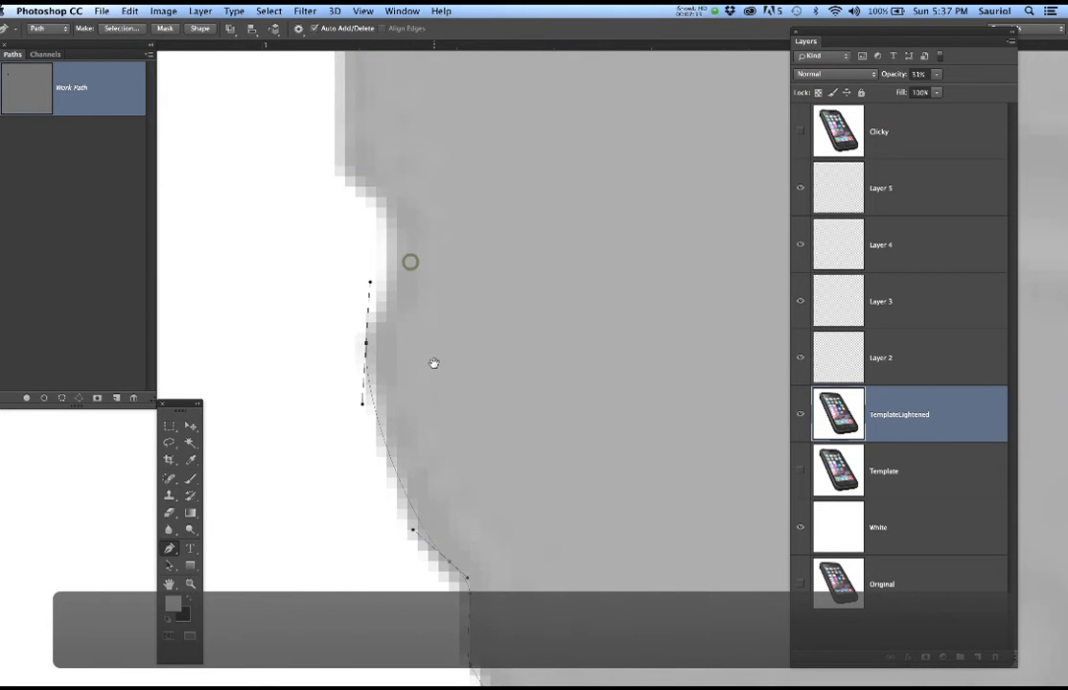
Undo the change to the latest anchor's handles and shift that anchor slightly up along the dial's edge
left_click(363, 342, "alt")
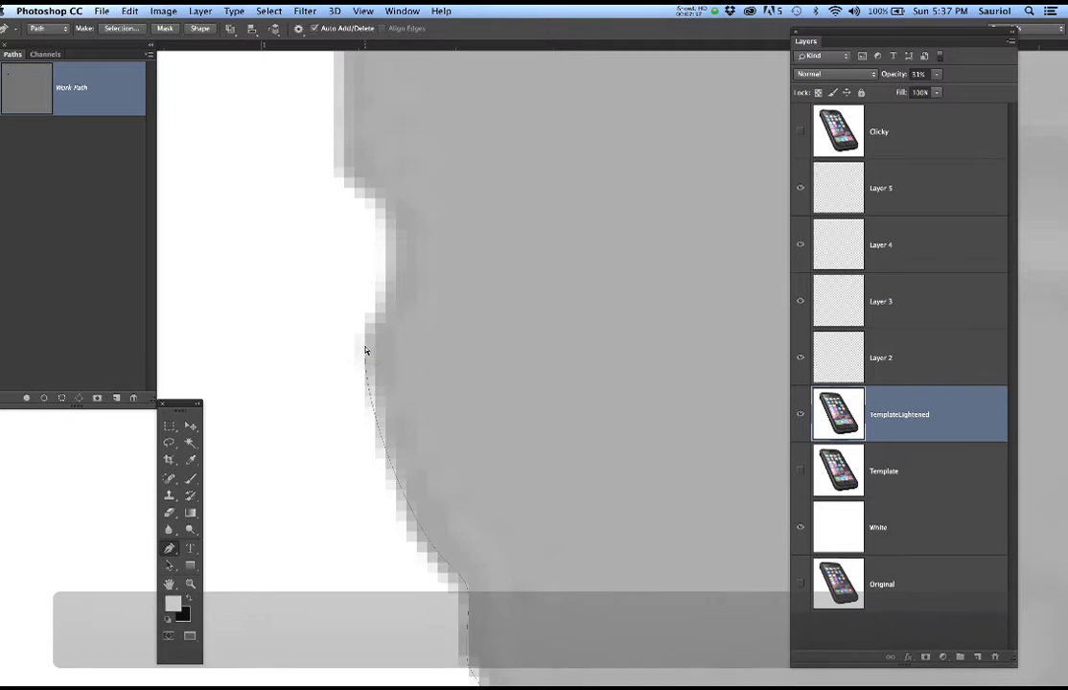
key("super+z")
left_click(364, 342)
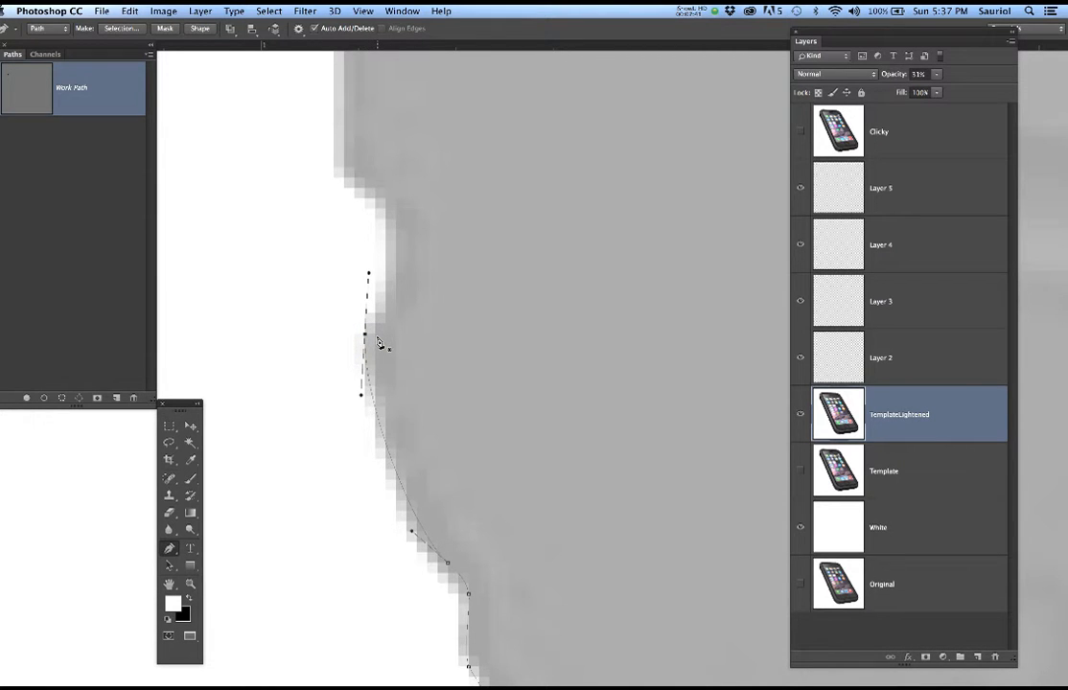
scroll(377, 342, "down", 5)
scroll(378, 342, "up", 5)
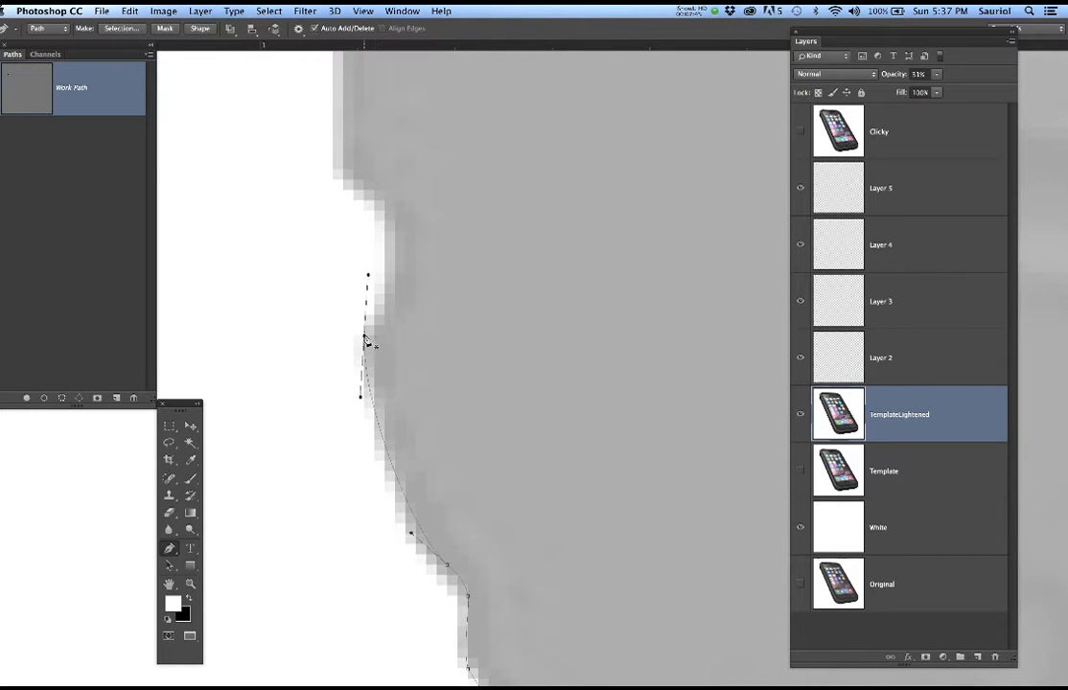
Add an anchor at the notch's inner corner and nudge it upward onto the dial's edge
left_click_drag(364, 332, 384, 316)
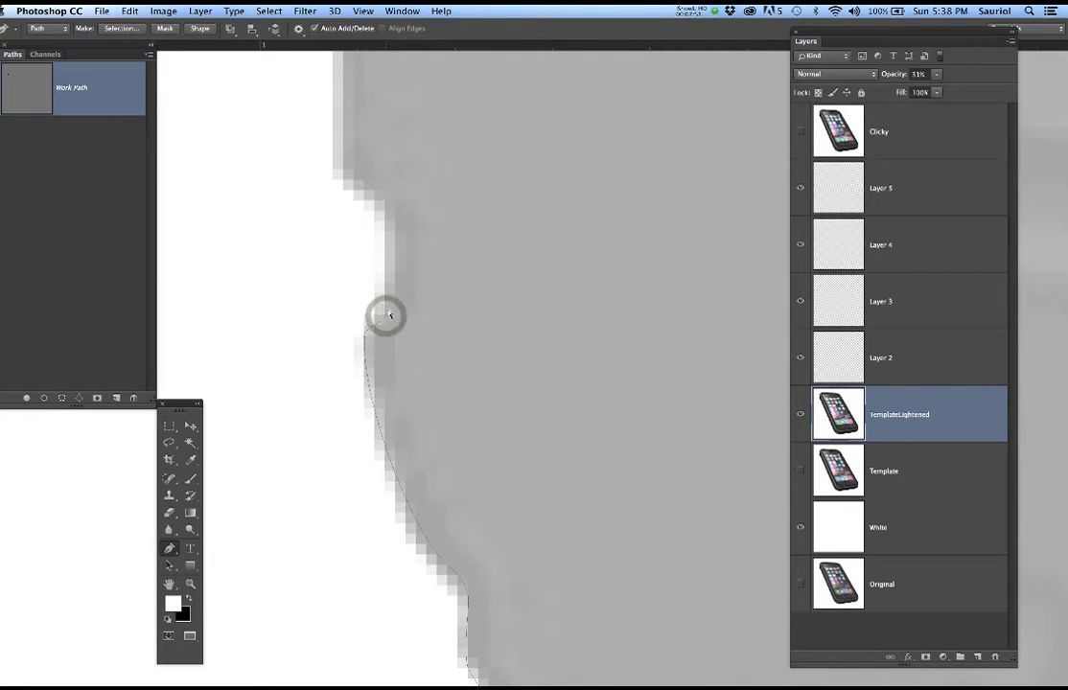
left_click(384, 316)
left_click(381, 318, "super")
left_click(383, 317)
left_click(384, 315)
left_click(383, 314)
key("Up")
Check which targets are enabled in the Snap To options
left_click(359, 11)
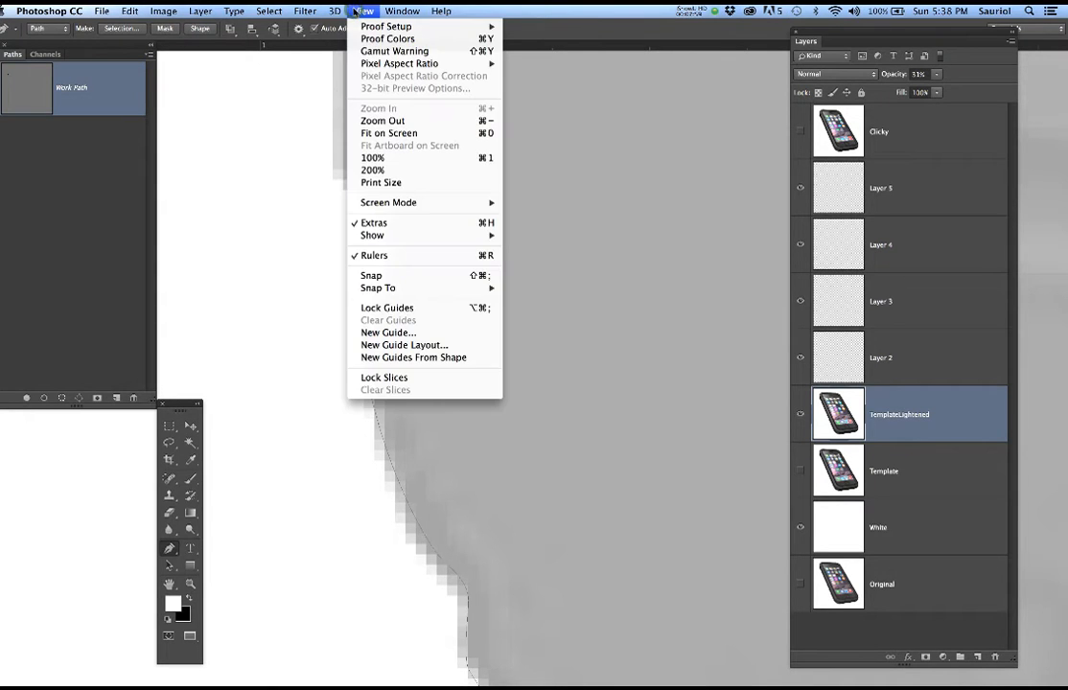
mouse_move(391, 290)
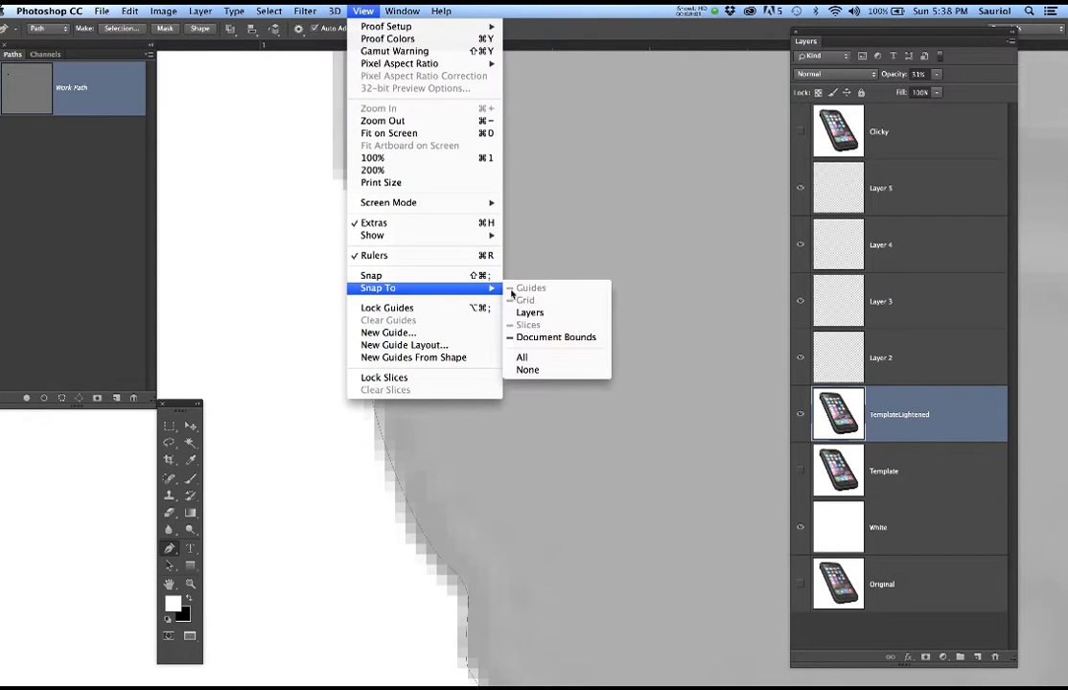
left_click(562, 234)
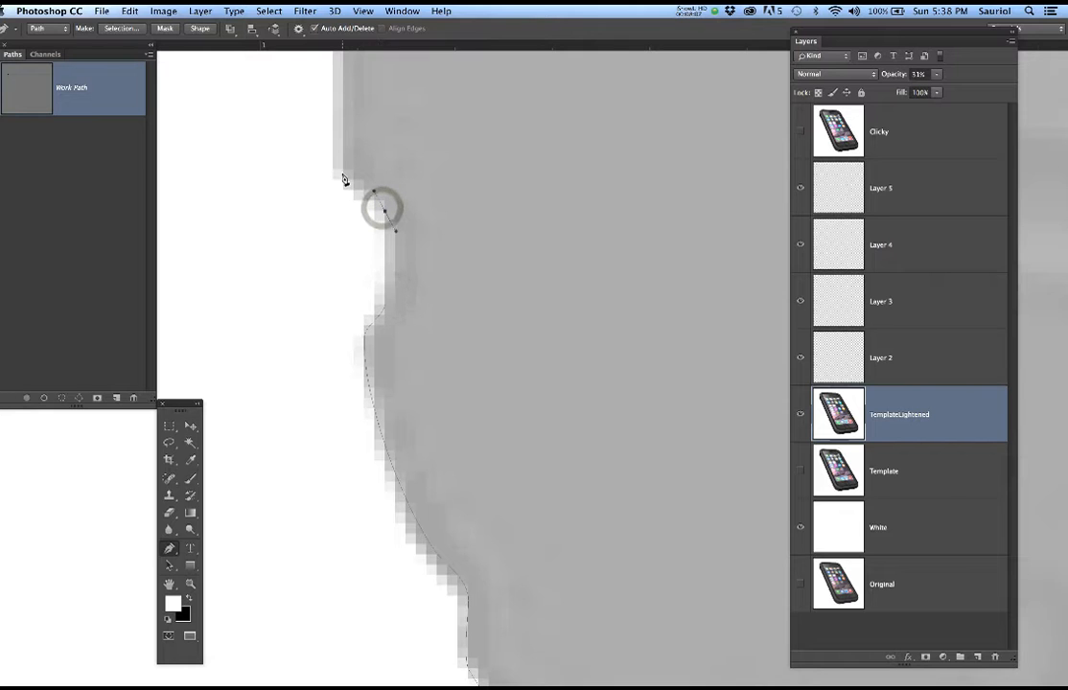
Trace the outer side of the dial's next raised tooth, replacing the anchor near its upper corner for a closer fit
left_click_drag(335, 116, 332, 96)
left_click_drag(409, 139, 431, 462)
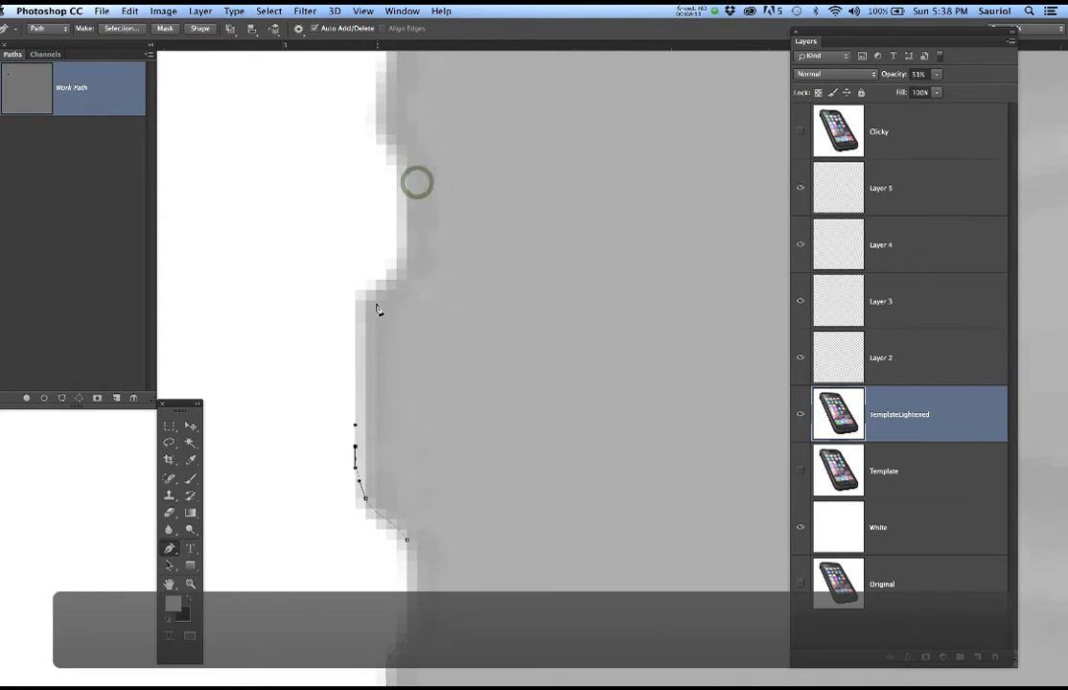
left_click_drag(360, 312, 366, 290)
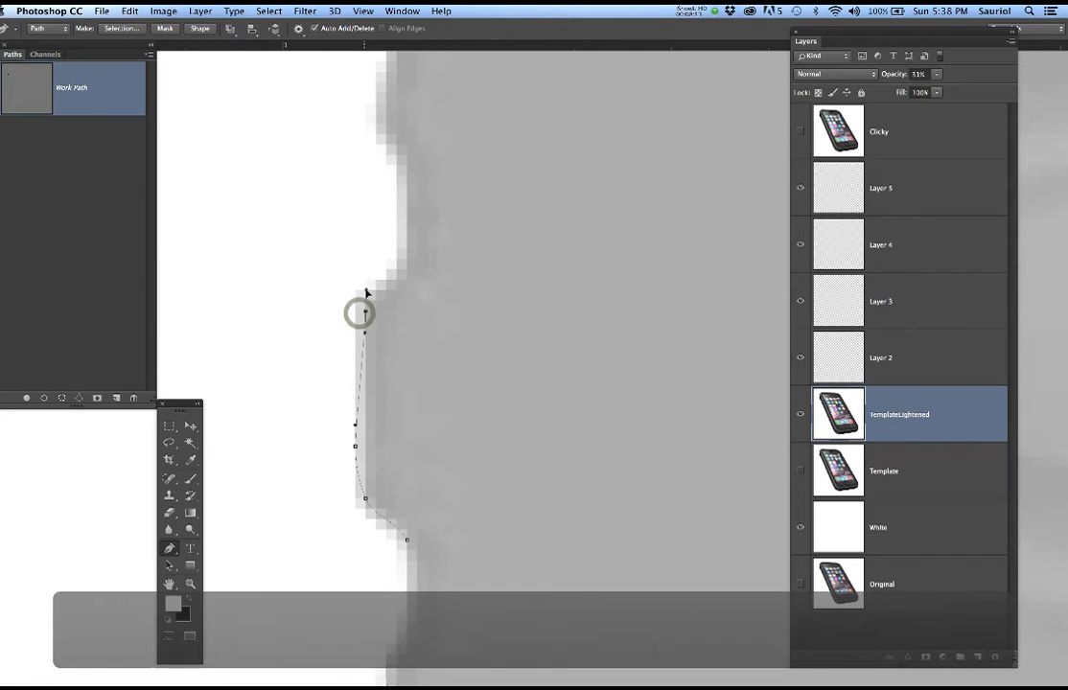
left_click_drag(361, 313, 371, 312)
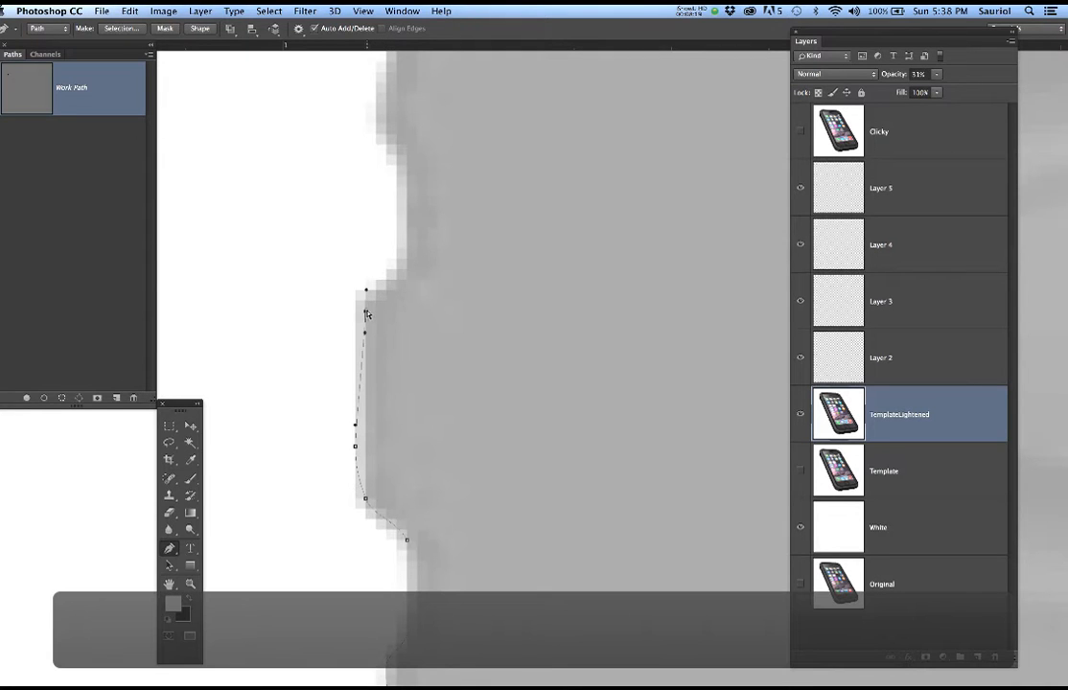
left_click(365, 311)
key("super+z")
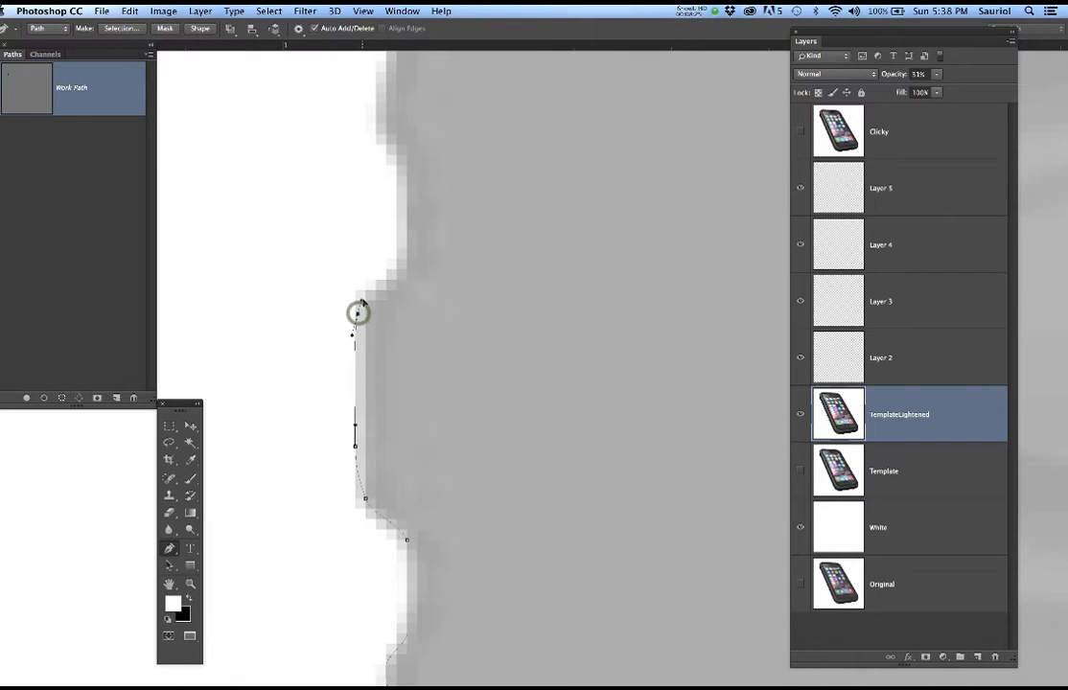
Trace the recess above the dial's tooth with smooth anchors at its lower and upper ends, nudging the lower one up onto the edge
left_click_drag(403, 260, 401, 240)
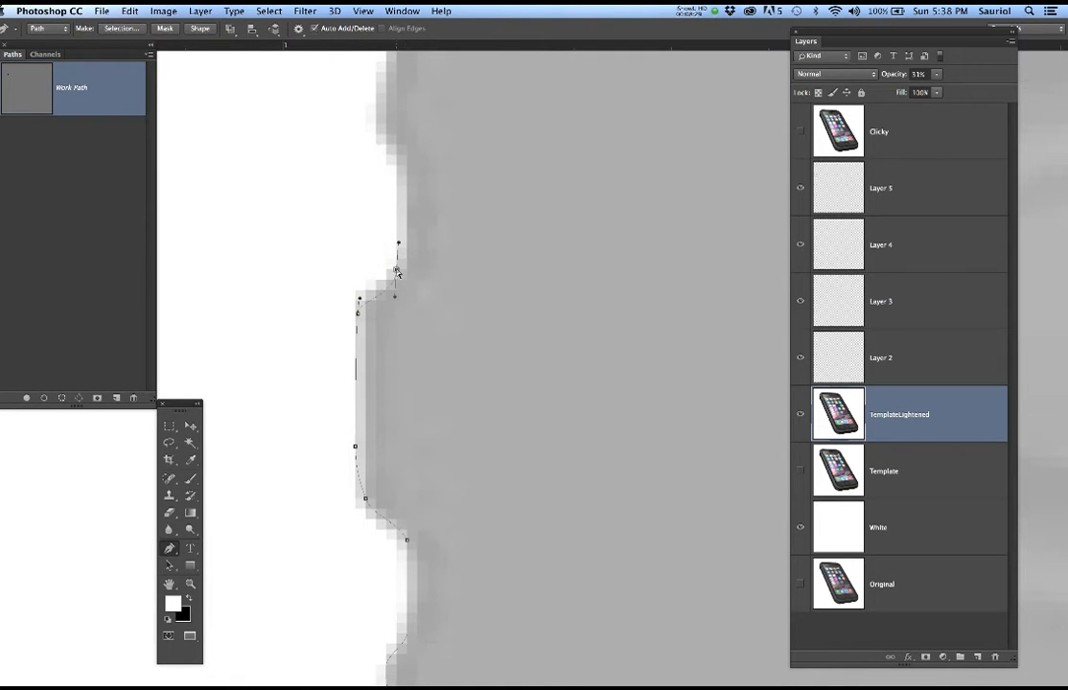
left_click_drag(402, 256, 400, 256)
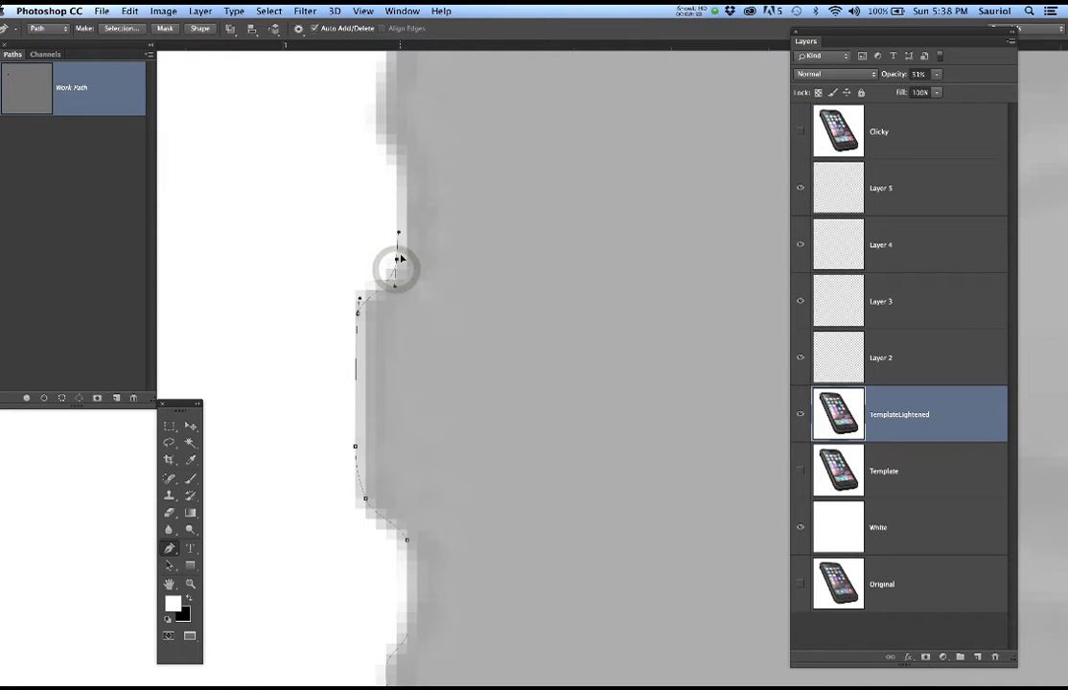
left_click(398, 167)
Continue the path around the dial's next small bump and the recess above it, onto the following bump's outer edge
left_click_drag(439, 209, 464, 369)
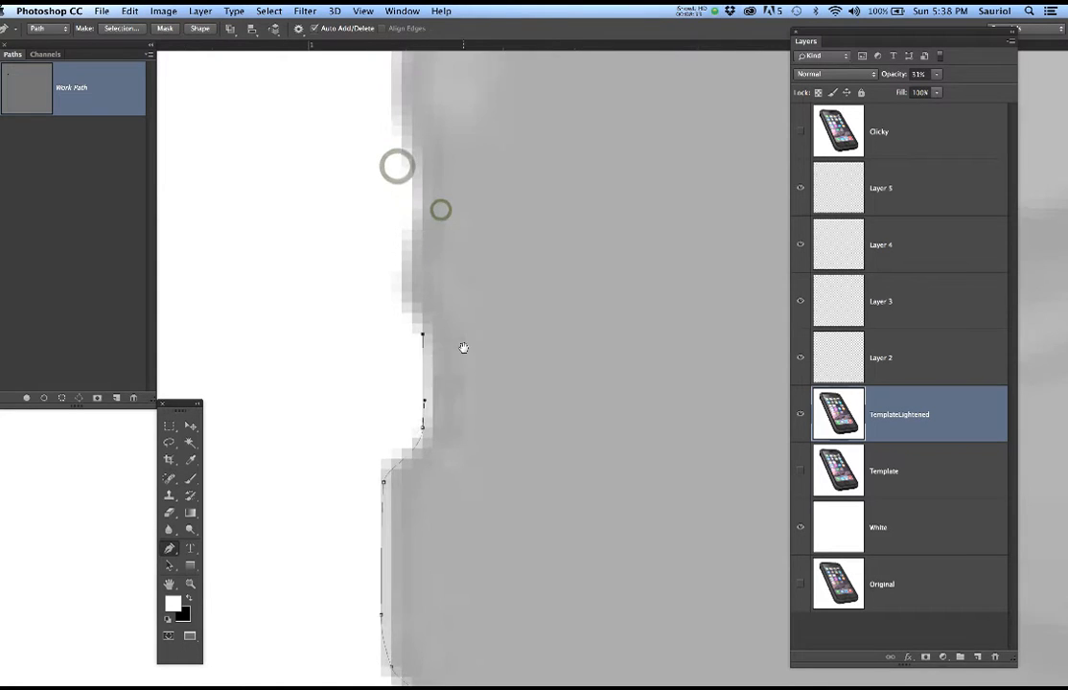
left_click(409, 303)
left_click_drag(398, 296, 402, 283)
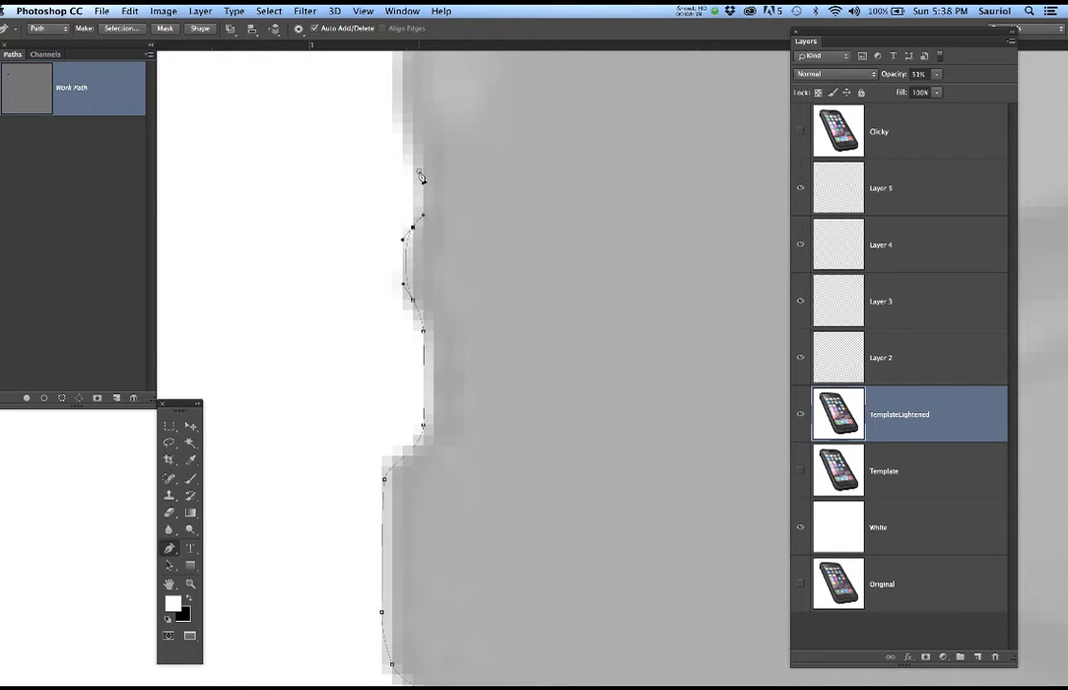
left_click_drag(488, 198, 505, 348)
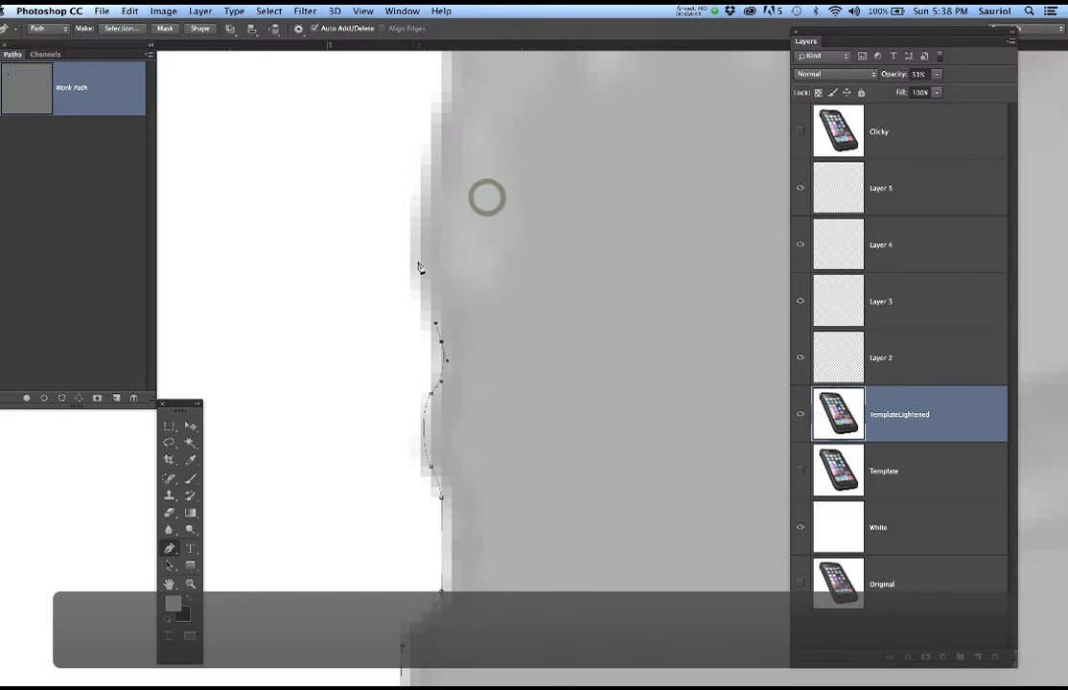
left_click_drag(418, 258, 421, 228)
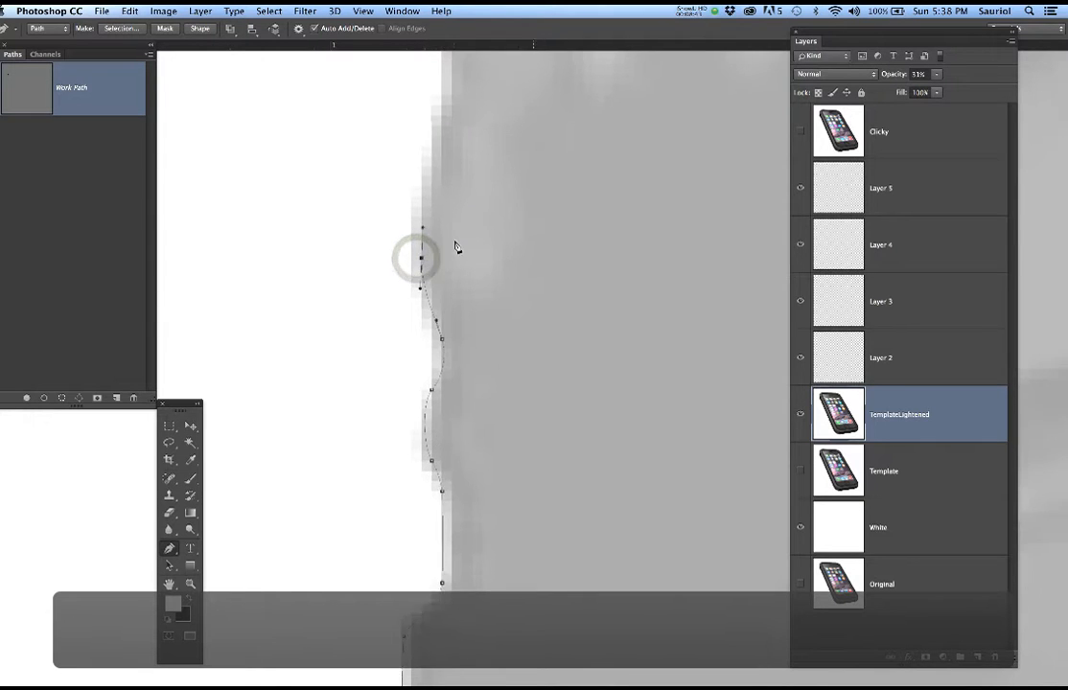
Trace past the dial's last bump and up the case's side edge, ending with a smooth anchor below the phone's upper-left corner
scroll(457, 245, "down", 3)
left_click_drag(473, 276, 457, 345)
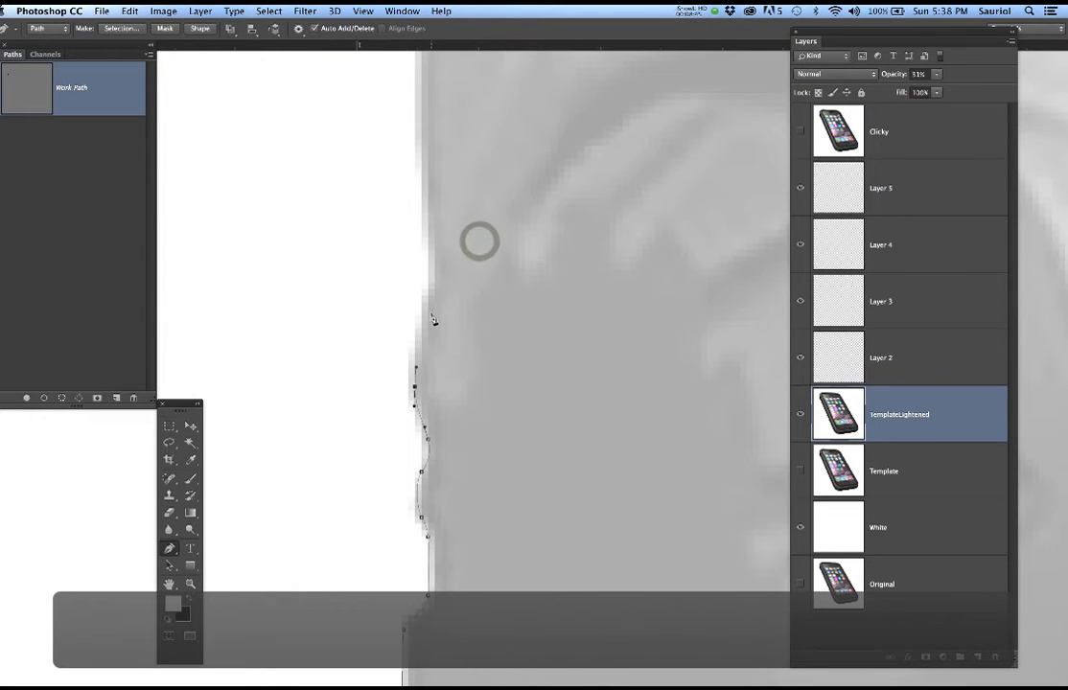
left_click(422, 319)
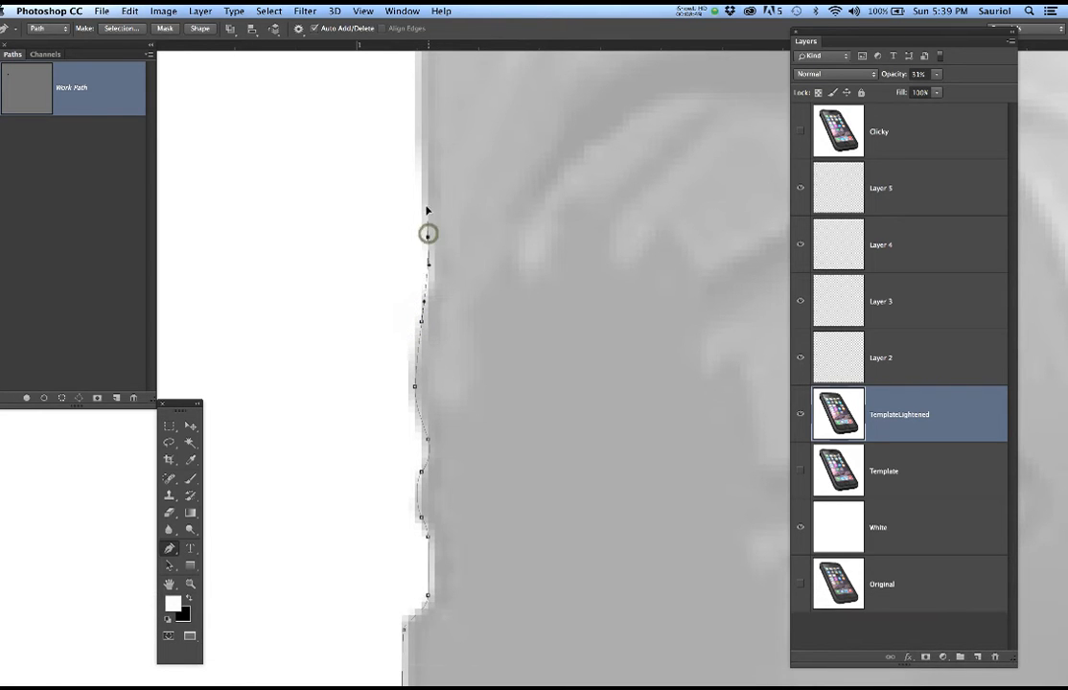
left_click_drag(486, 249, 518, 532)
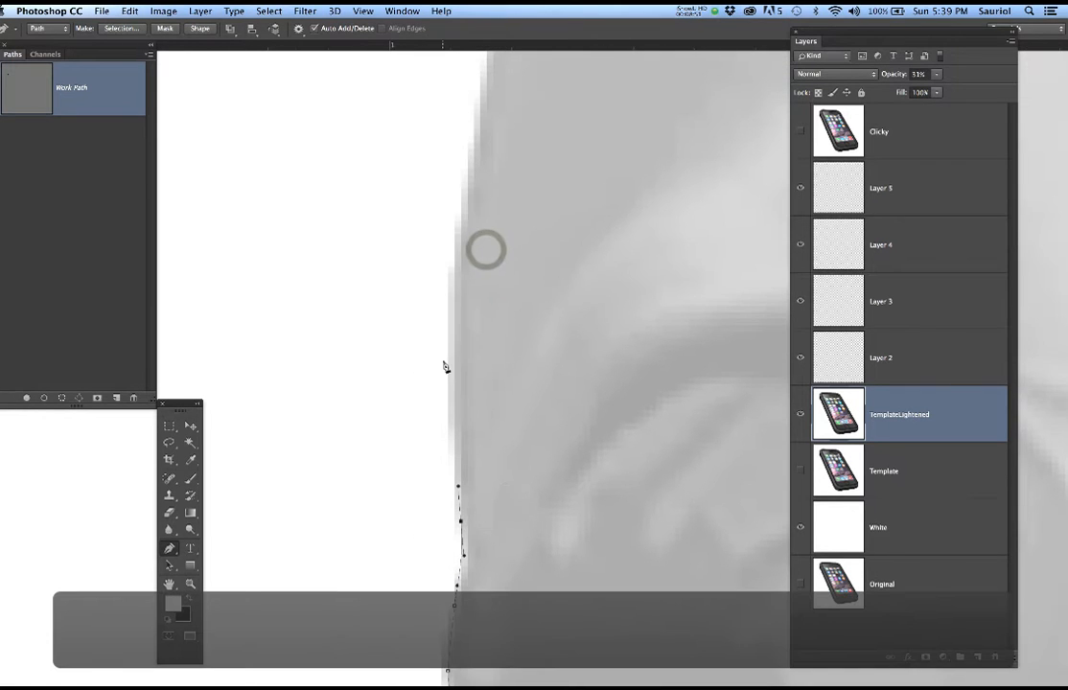
left_click(454, 420)
left_click(454, 351)
left_click(455, 283)
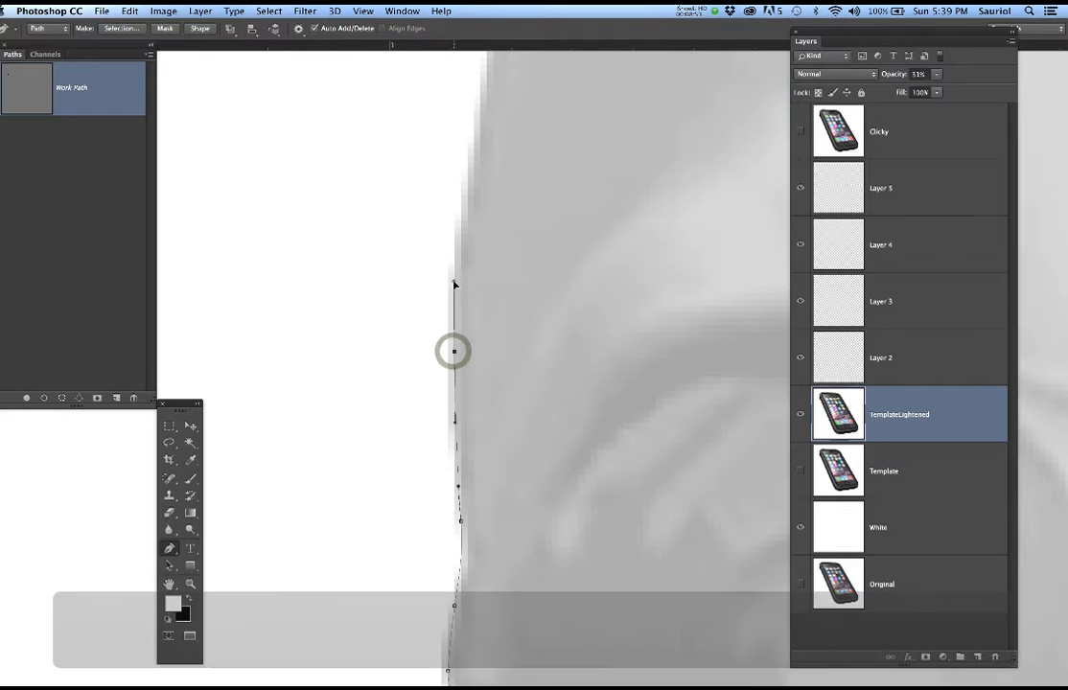
Span the phone's upper-left corner with a smooth anchor on the top edge, lengthening both handles to bend the curve around the corner
left_click_drag(508, 277, 469, 446)
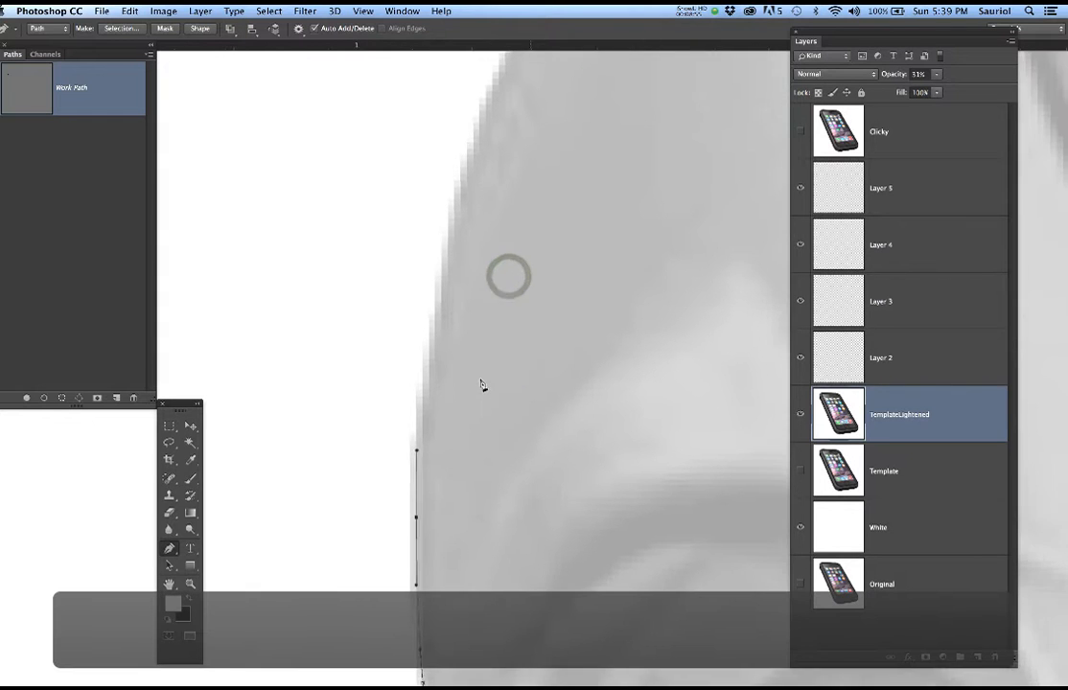
scroll(482, 383, "down", 2)
scroll(482, 385, "down", 3)
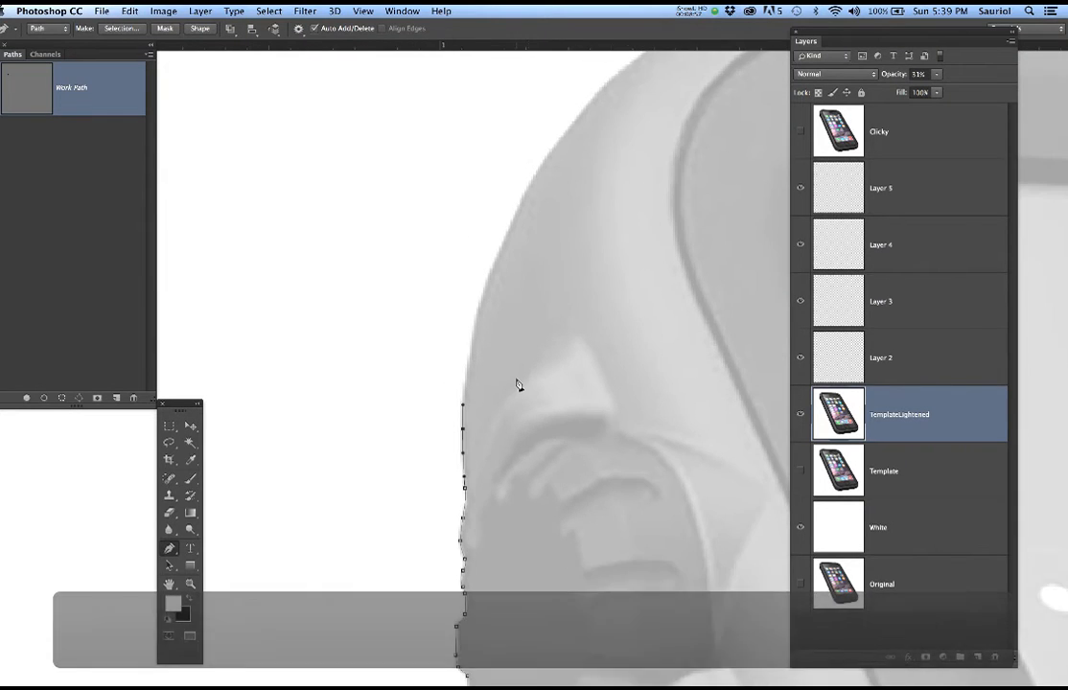
left_click_drag(531, 367, 353, 477)
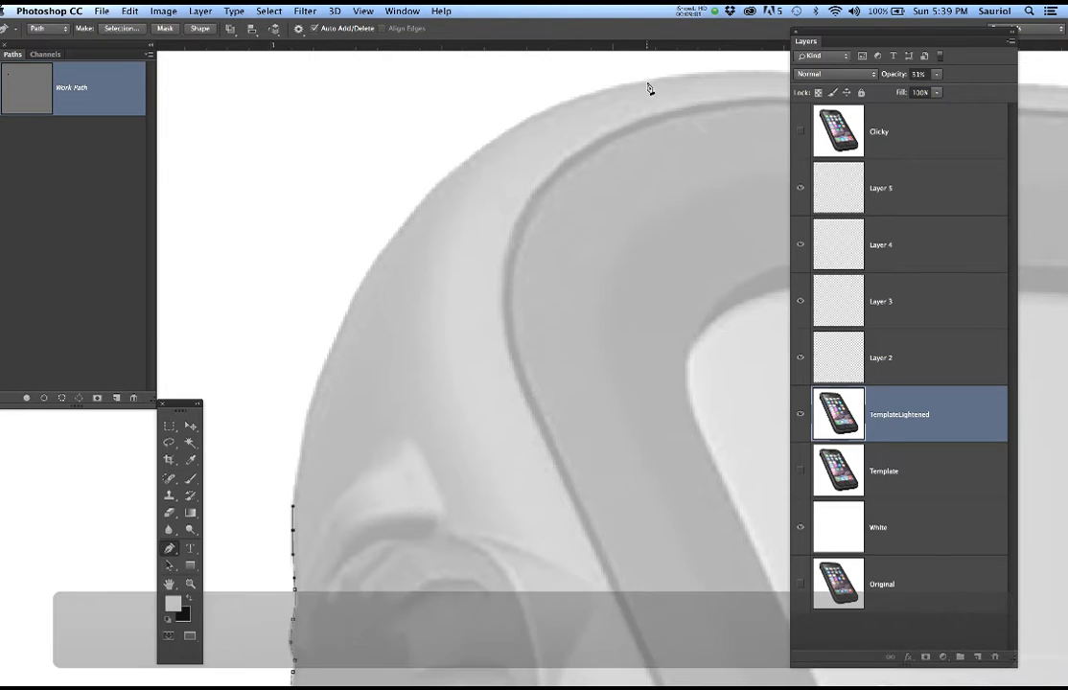
left_click_drag(669, 81, 720, 72)
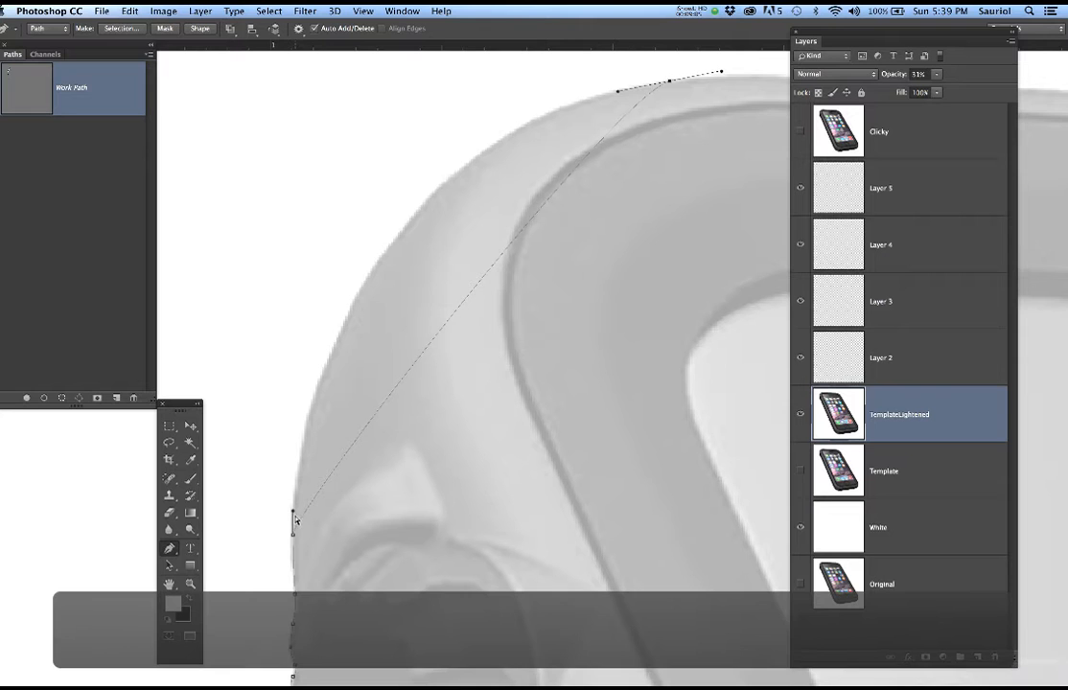
left_click_drag(292, 513, 314, 252)
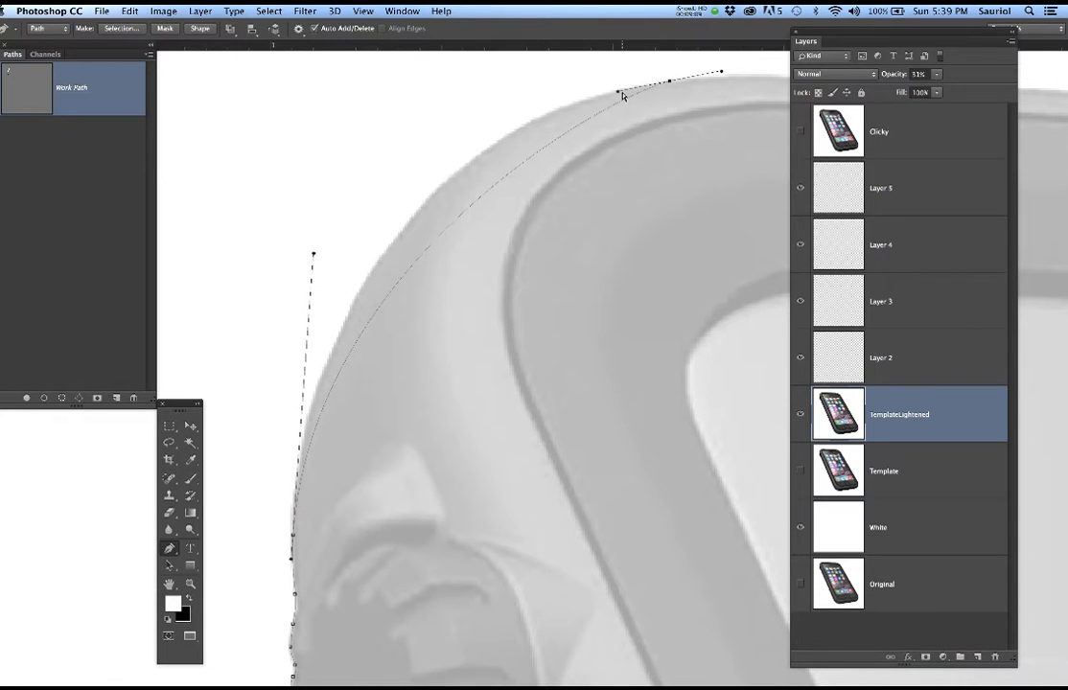
left_click_drag(618, 93, 501, 98)
Slide the corner curve's end anchor farther along the top edge and readjust both handles to match the case's outline
left_click_drag(683, 97, 452, 191)
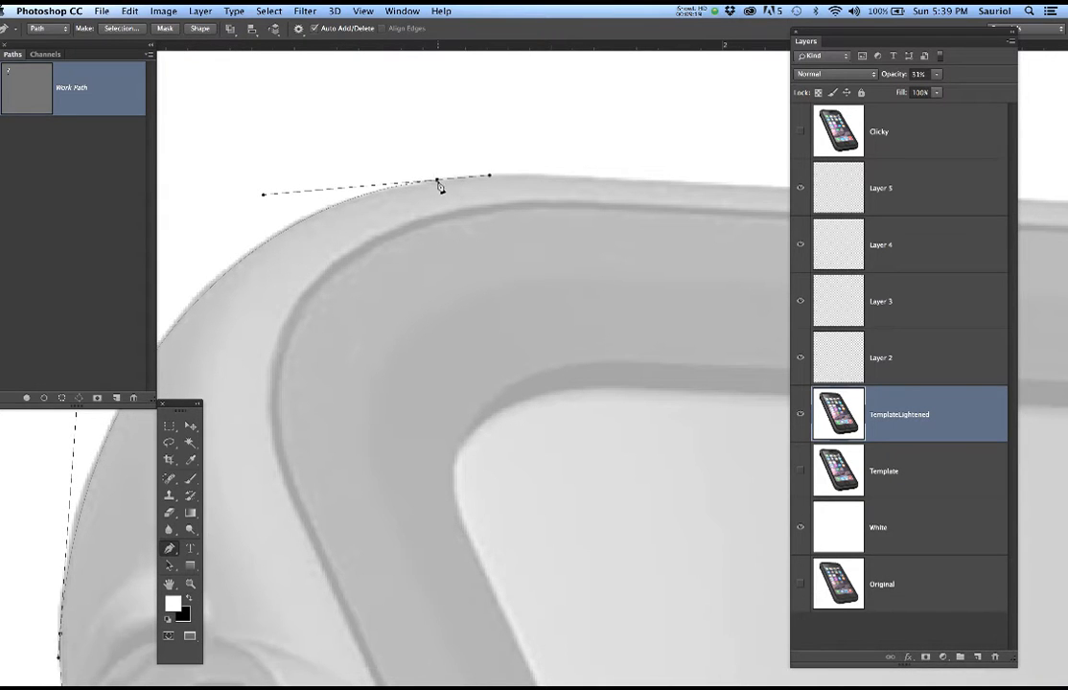
left_click_drag(437, 181, 505, 175)
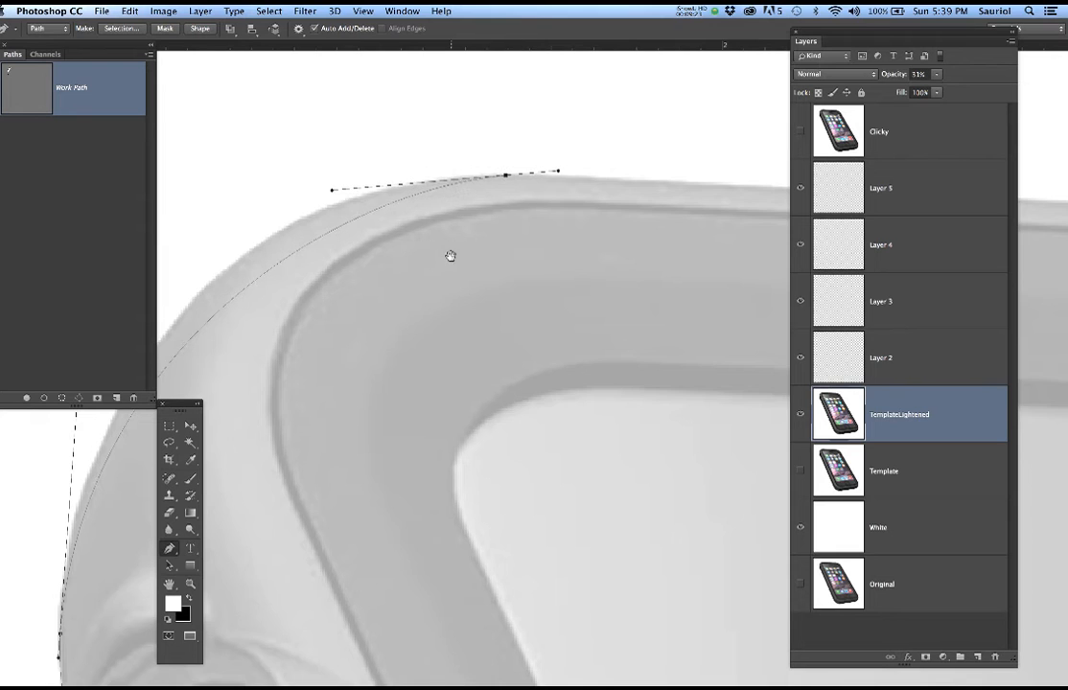
left_click_drag(450, 256, 632, 168)
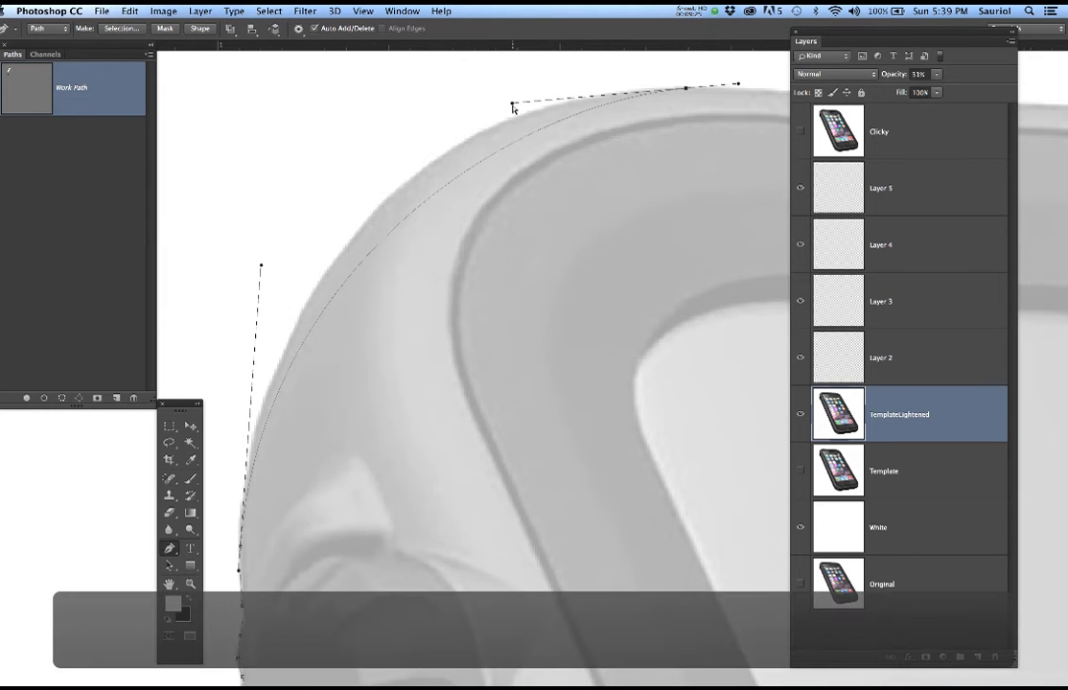
left_click_drag(512, 104, 421, 105)
key("super+z")
left_click(539, 115, "super")
left_click_drag(511, 102, 443, 100)
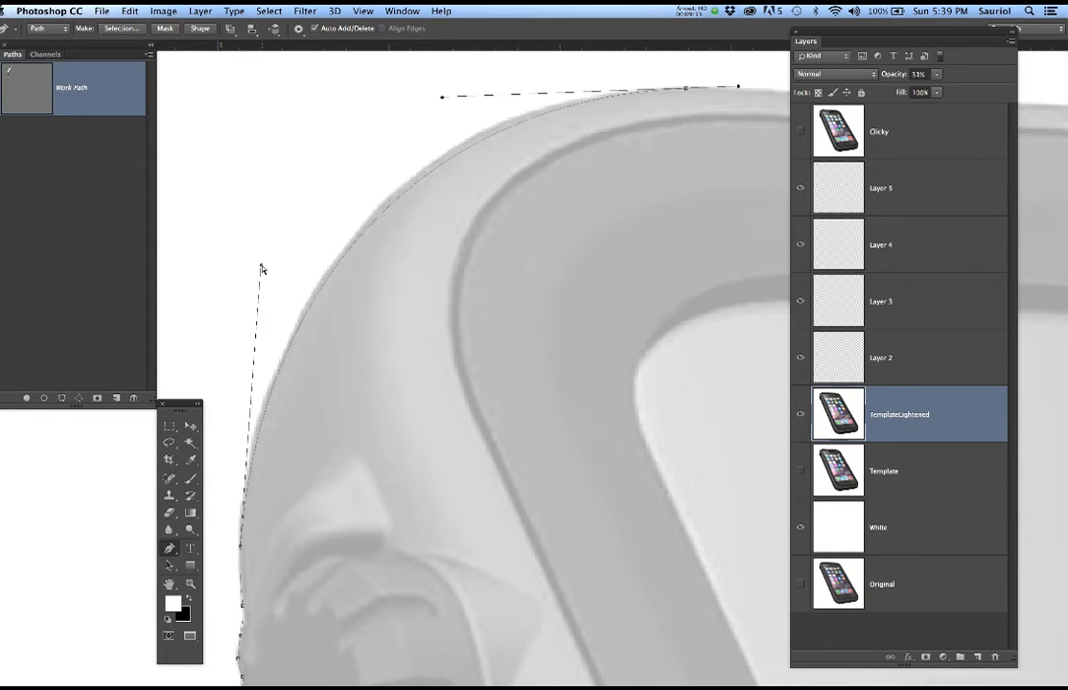
mouse_move(260, 265)
left_mouse_down()
mouse_move(277, 247)
mouse_move(266, 251)
left_mouse_up()
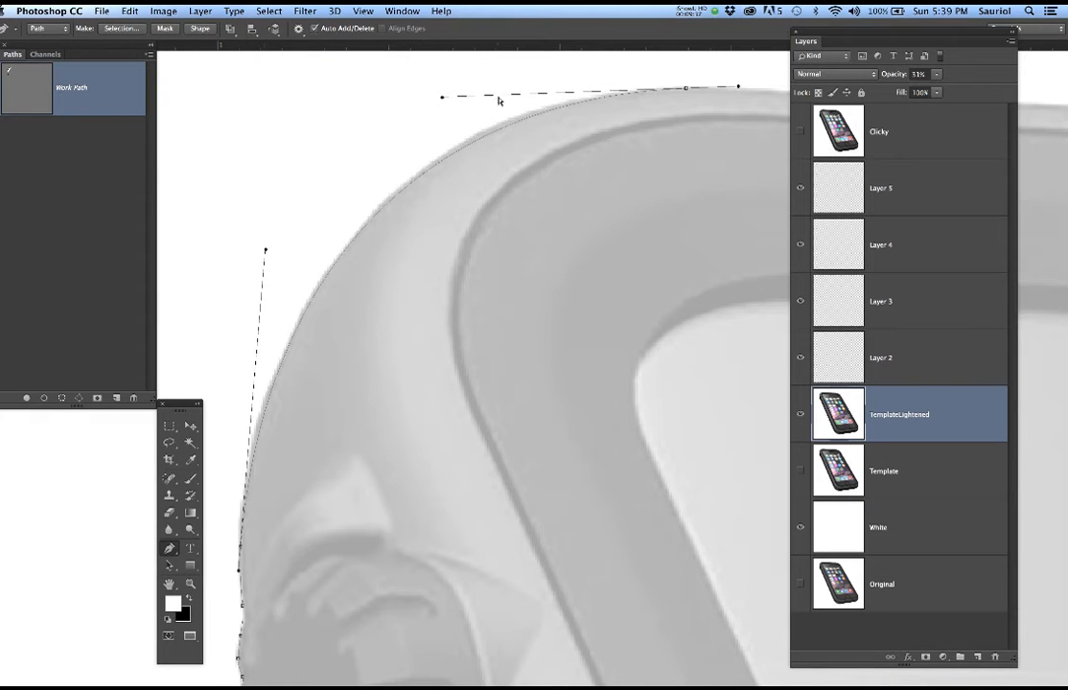
mouse_move(442, 98)
left_mouse_down()
mouse_move(481, 79)
mouse_move(456, 87)
left_mouse_up()
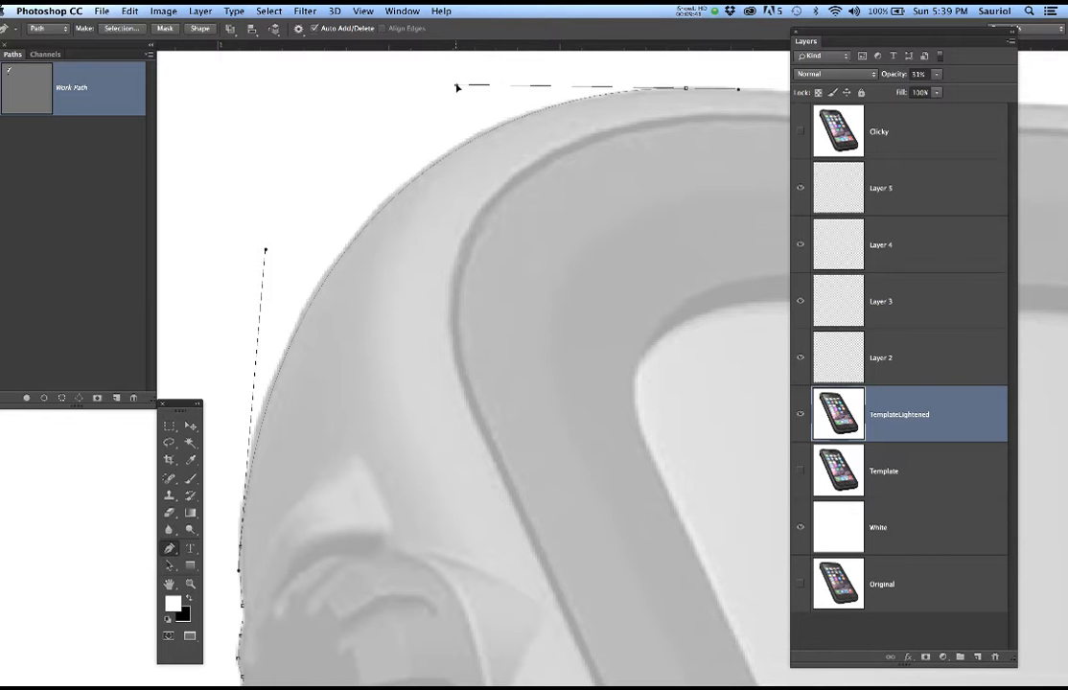
Move the Layers panel aside to uncover more of the phone's top edge
left_click_drag(618, 163, 341, 240)
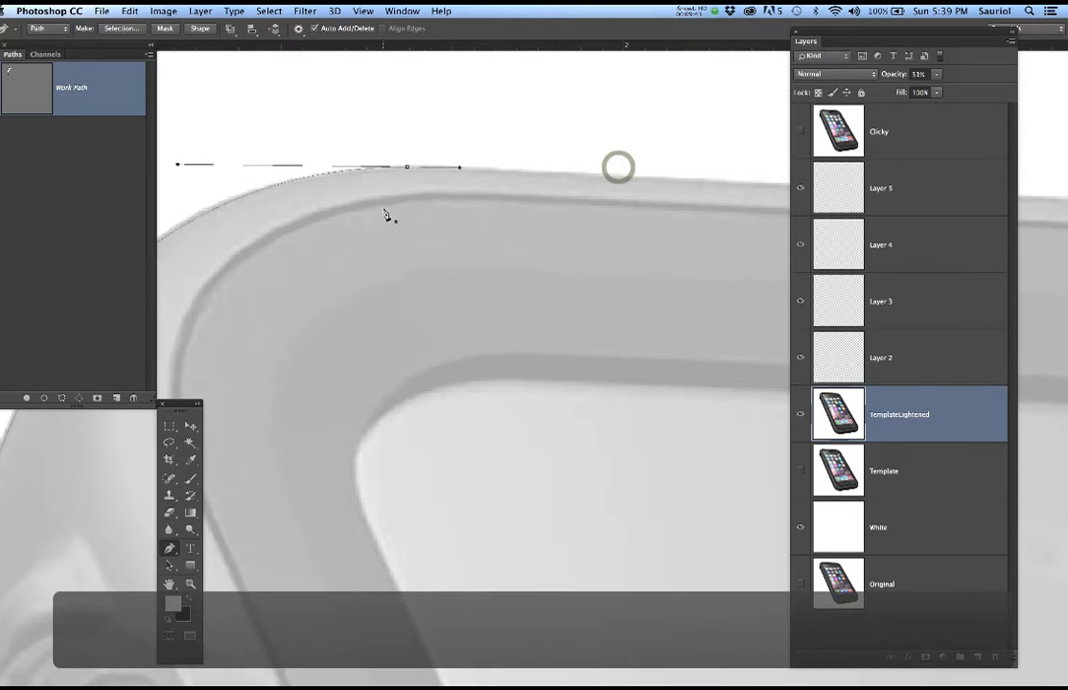
scroll(536, 236, "right", 1)
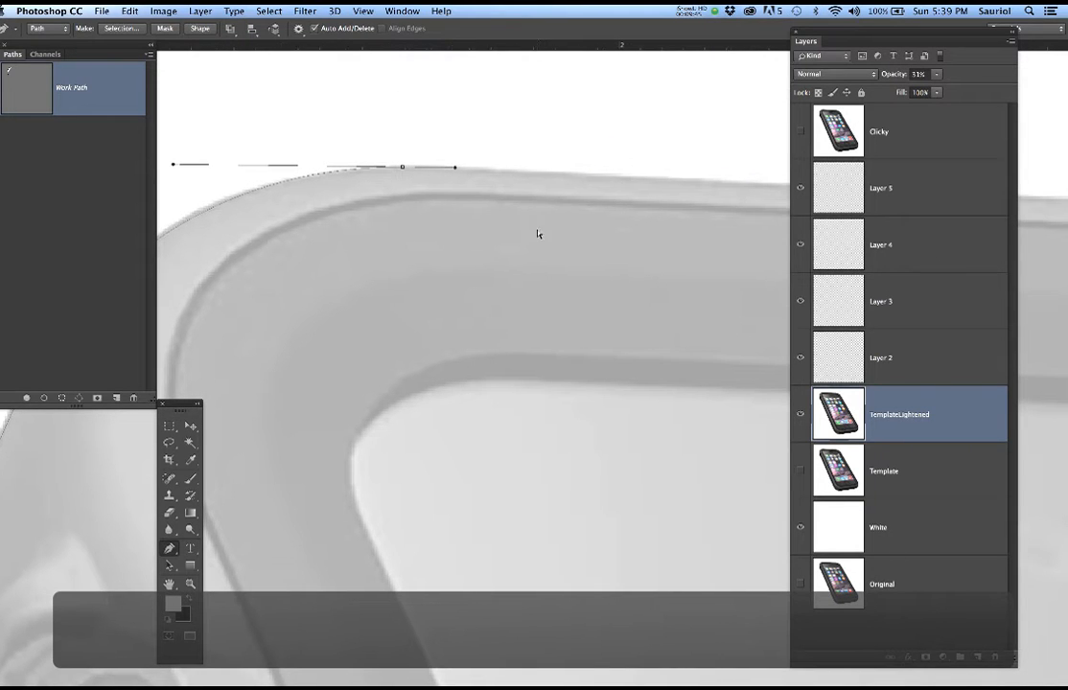
left_click_drag(844, 37, 897, 42)
scroll(715, 220, "right", 5)
scroll(680, 221, "down", 4)
left_click_drag(717, 226, 540, 222)
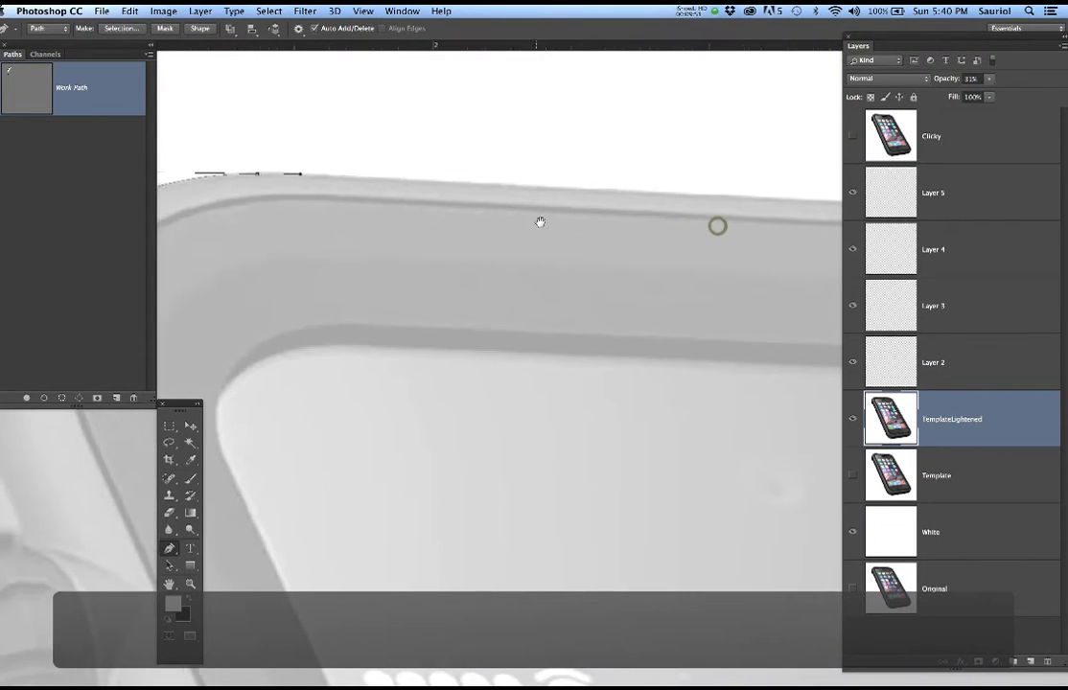
scroll(690, 229, "down", 4)
left_click_drag(728, 232, 530, 226)
scroll(611, 232, "down", 4)
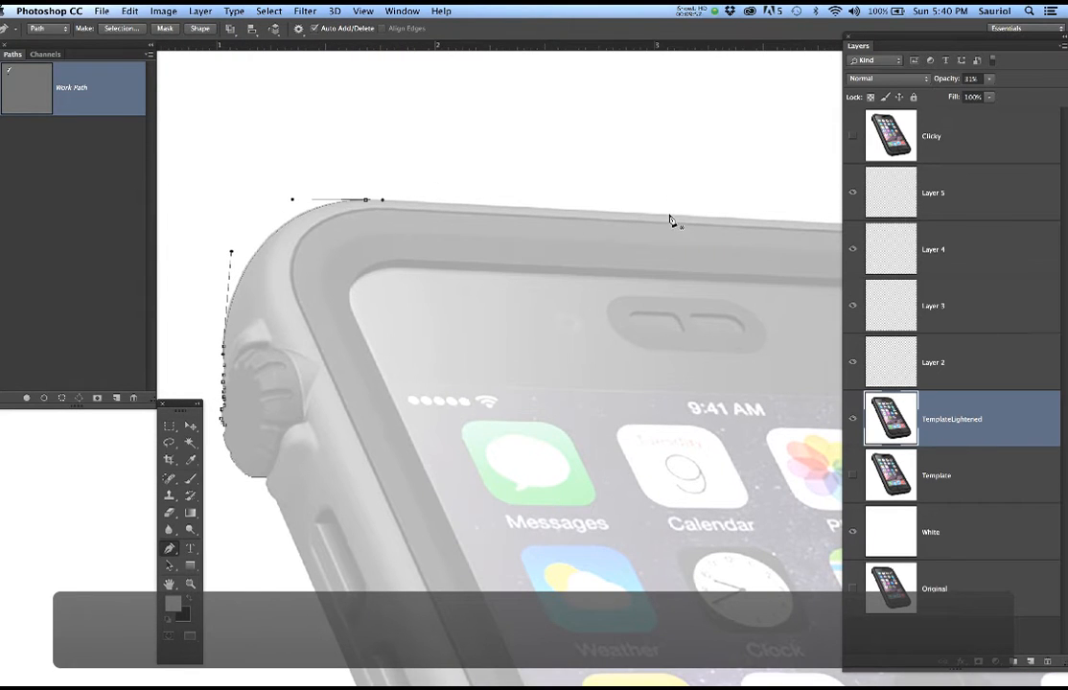
left_click_drag(713, 241, 579, 242)
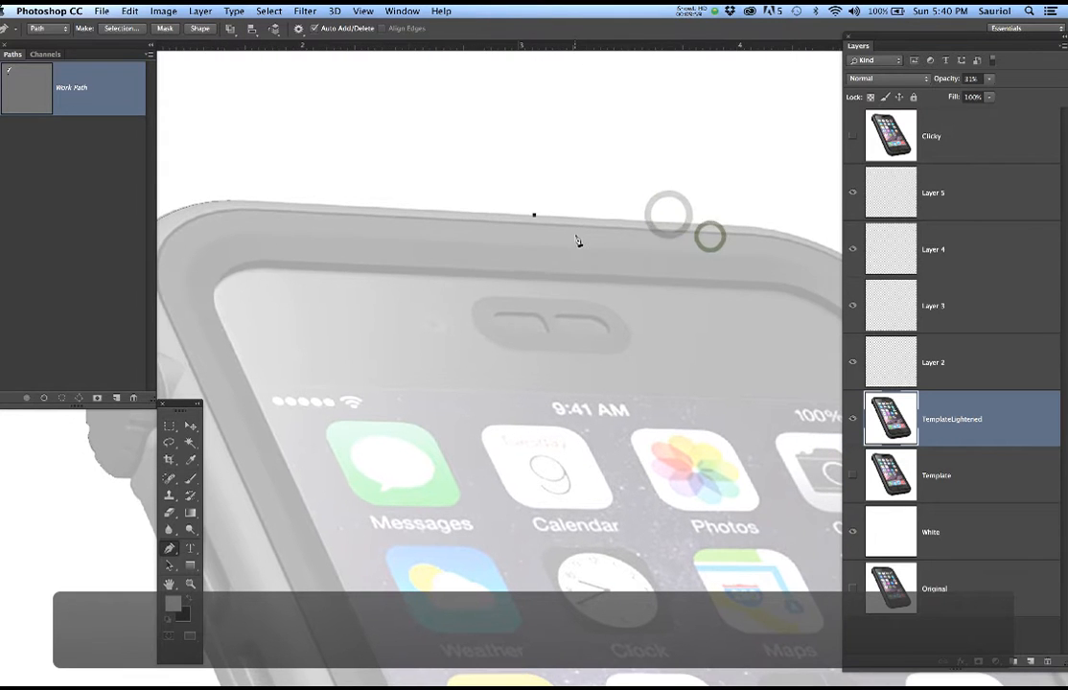
left_click(534, 216)
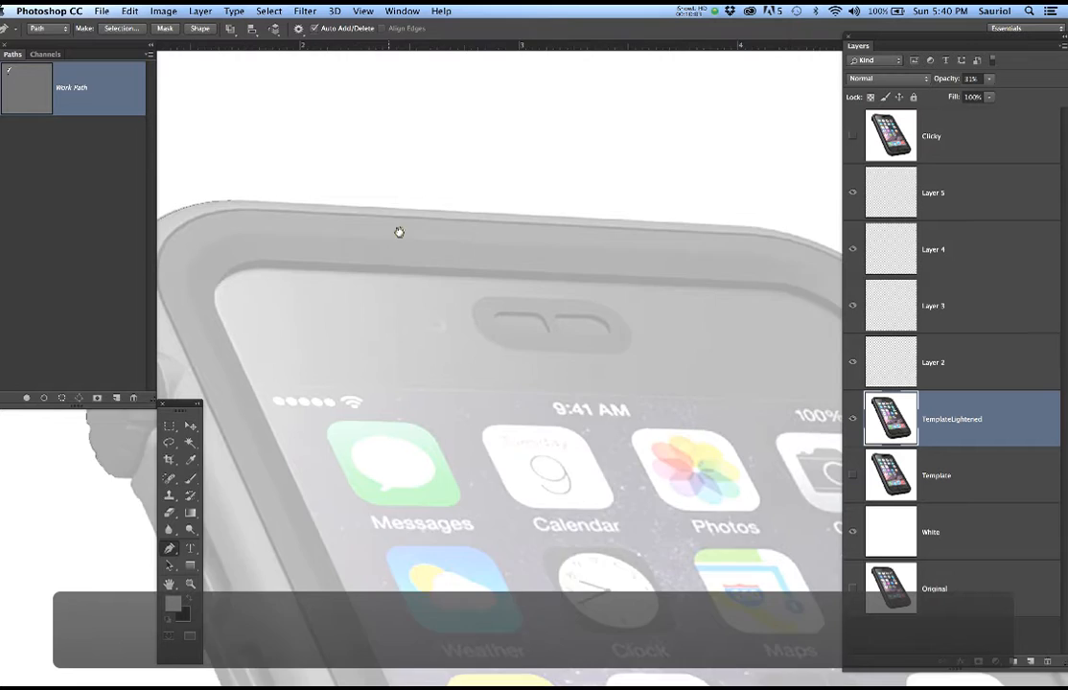
Resume the path from its end anchor near the upper-left corner, pulling a new handle along the phone's top edge
left_click_drag(397, 231, 529, 231)
scroll(361, 217, "up", 3)
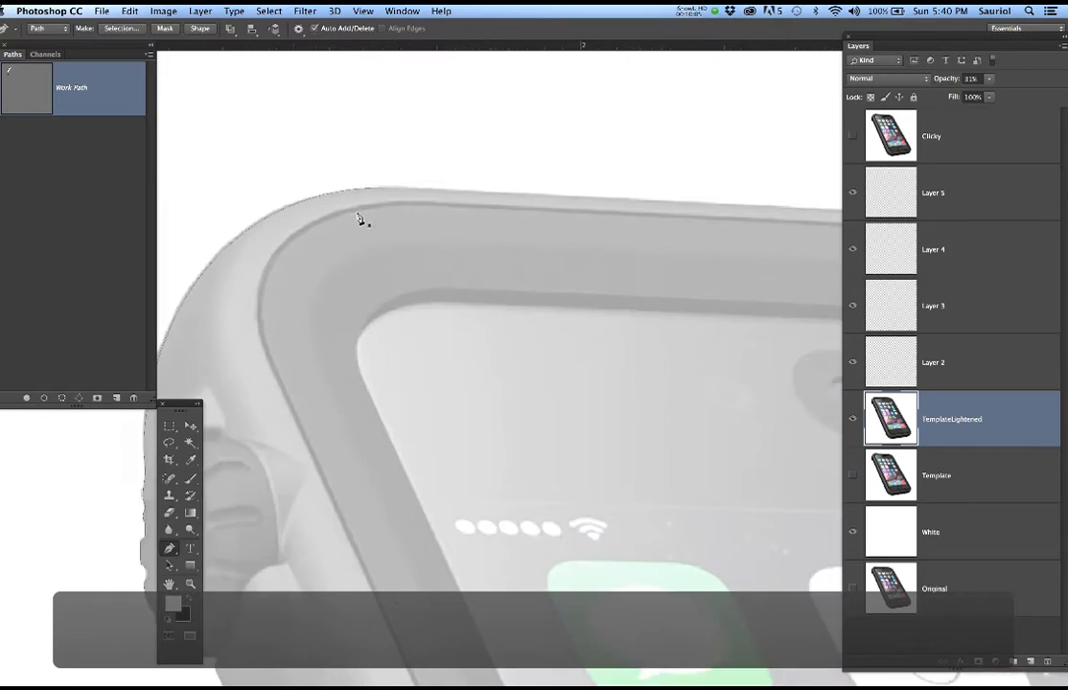
left_click(404, 129)
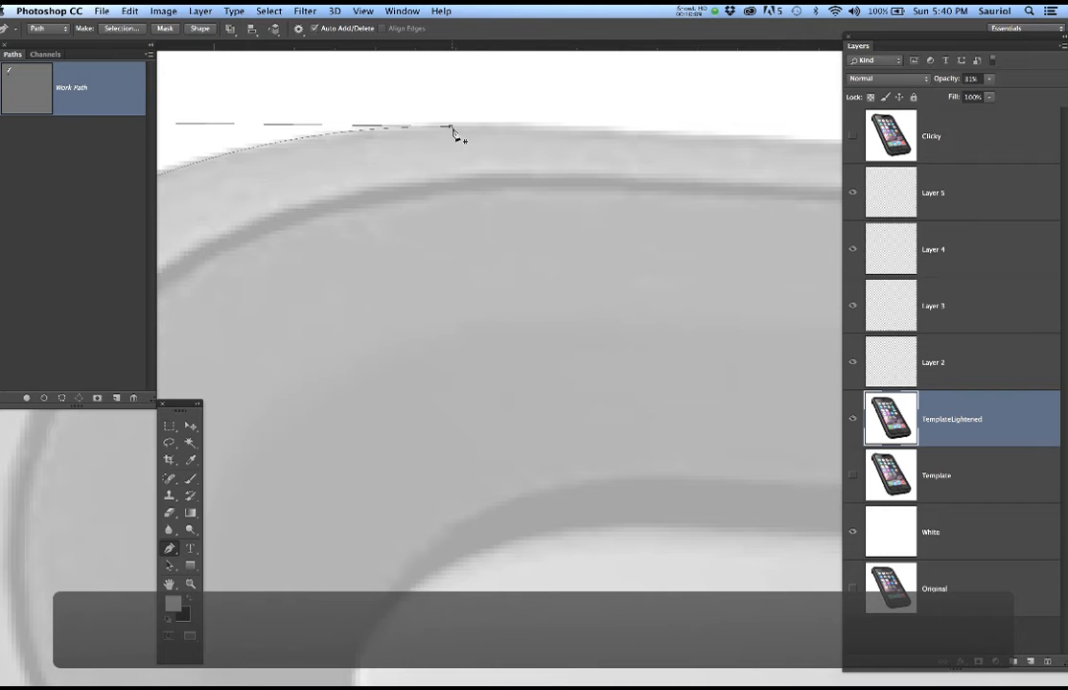
left_click_drag(454, 126, 511, 179)
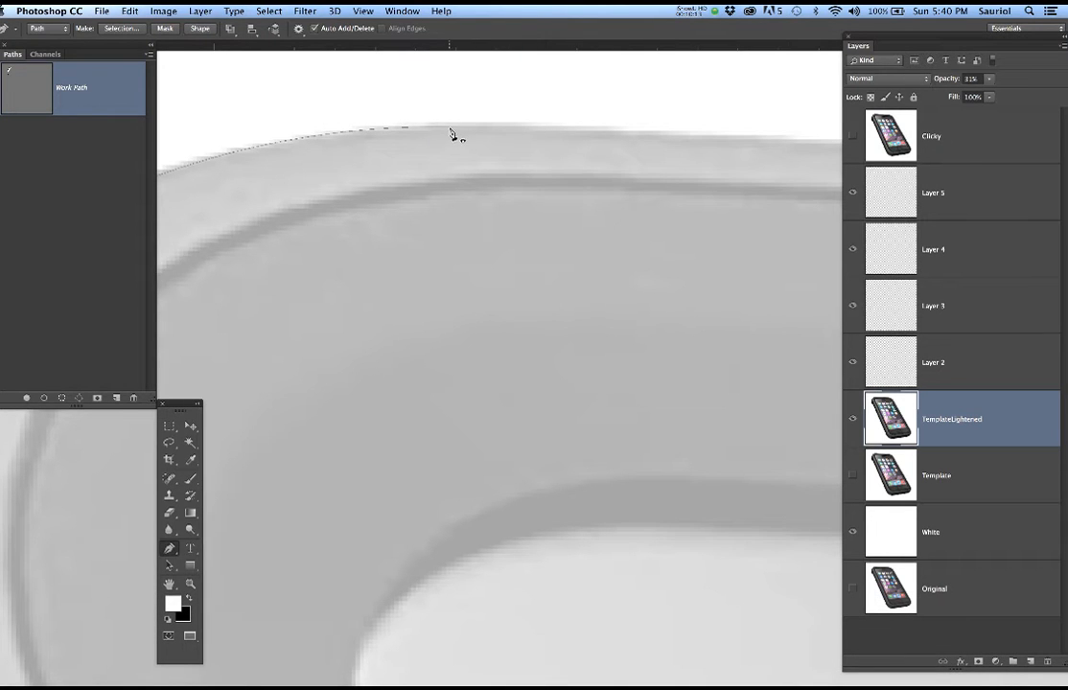
left_click_drag(449, 127, 597, 131)
Trace the phone's top edge with a smooth anchor partway along and another where the upper-right corner begins to curve
scroll(602, 155, "down", 3)
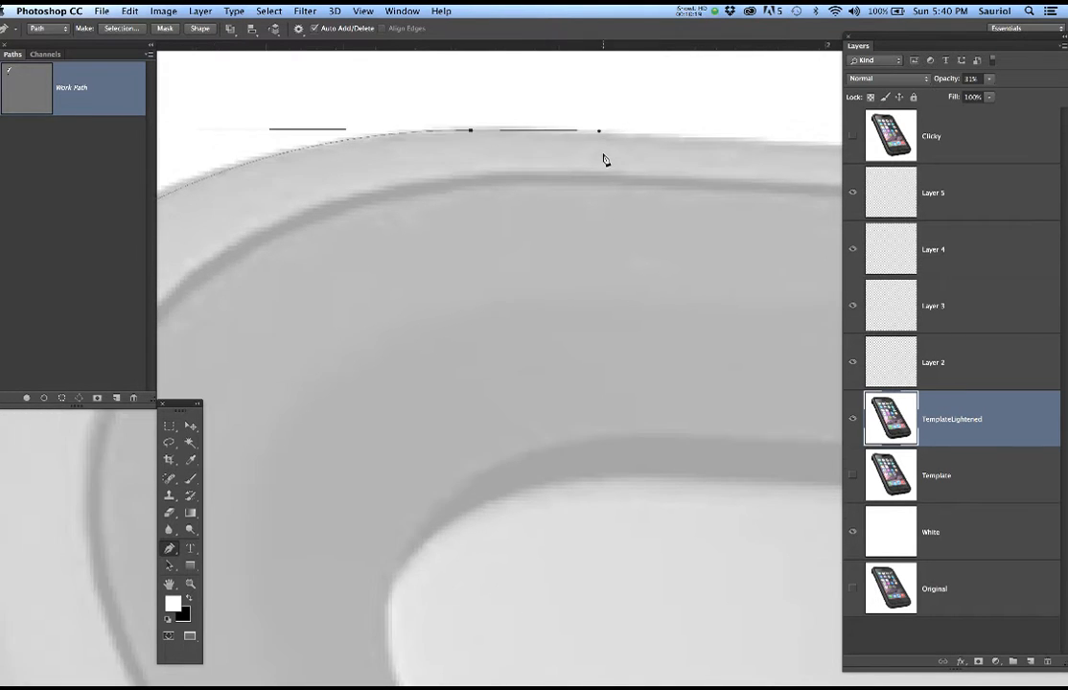
scroll(644, 205, "down", 4)
left_click_drag(701, 229, 391, 192)
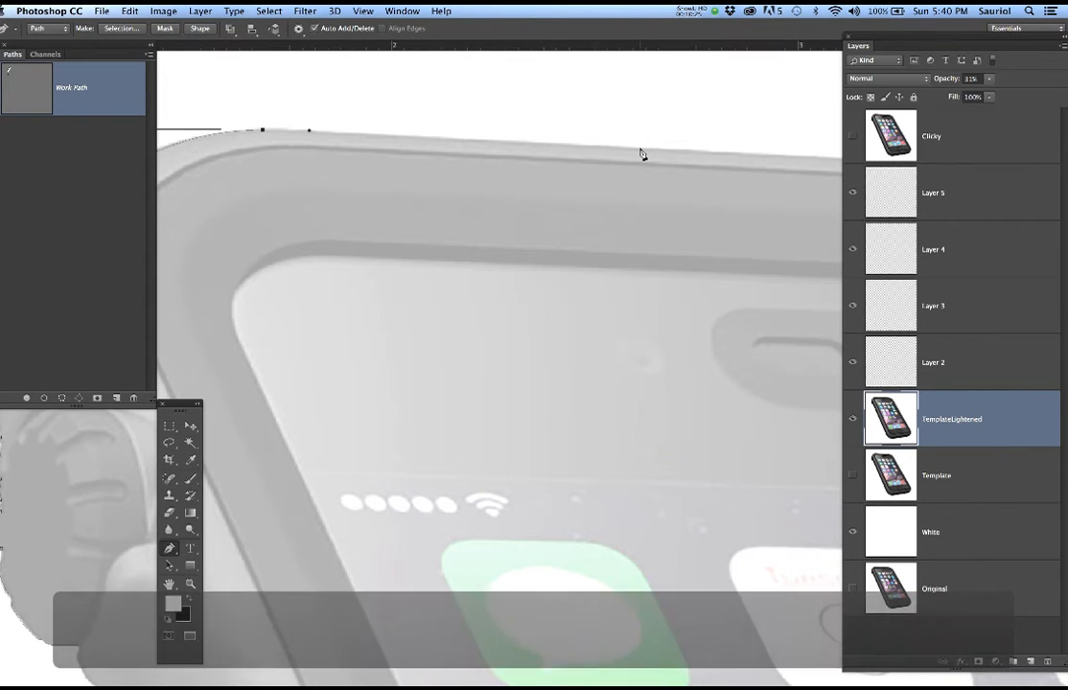
left_click_drag(639, 148, 710, 153)
left_click_drag(622, 191, 287, 201)
left_click_drag(536, 203, 307, 208)
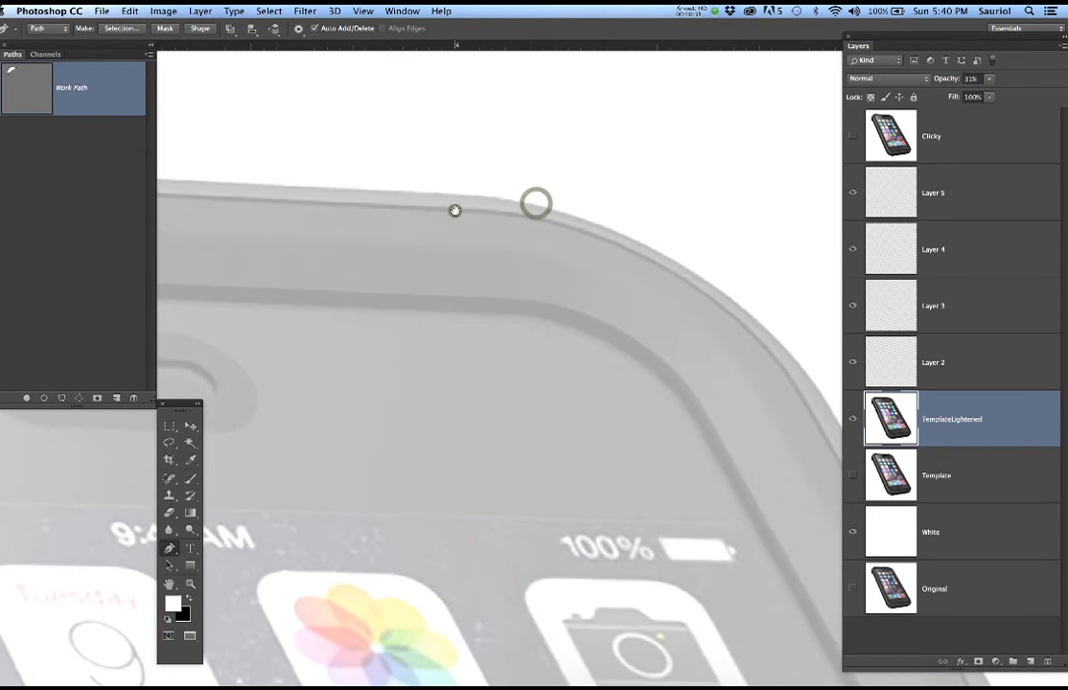
left_click_drag(467, 195, 520, 202)
Continue the path around the upper-right corner to the phone's right side and adjust the curve's handles to fit the case
scroll(541, 247, "down", 1)
left_click_drag(582, 278, 447, 179)
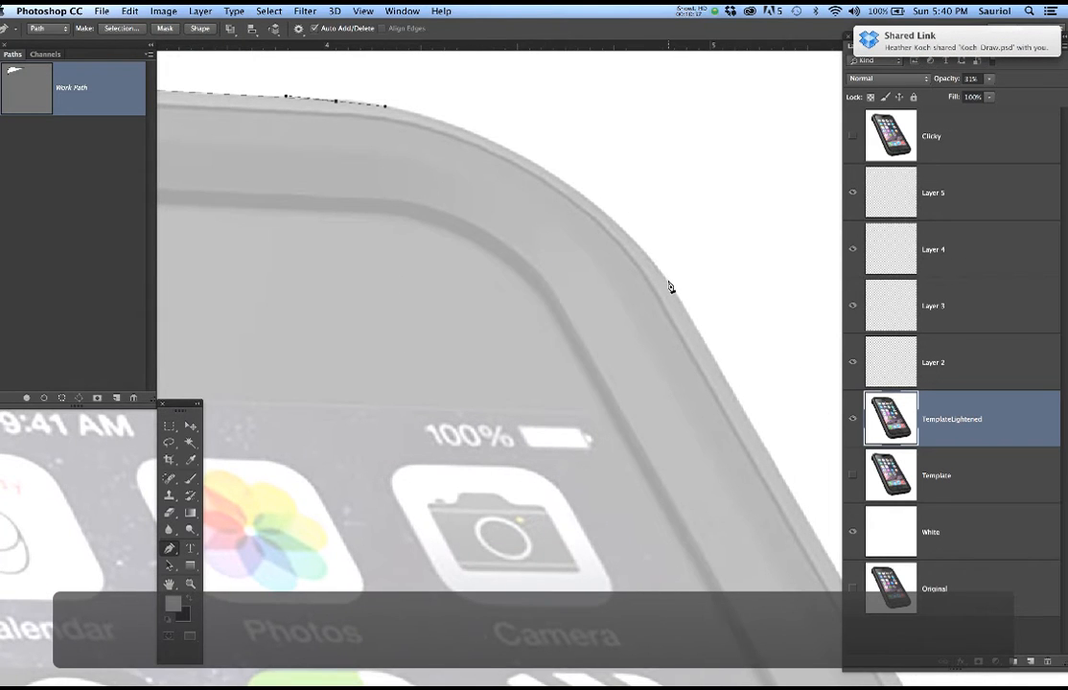
left_click_drag(667, 279, 732, 373)
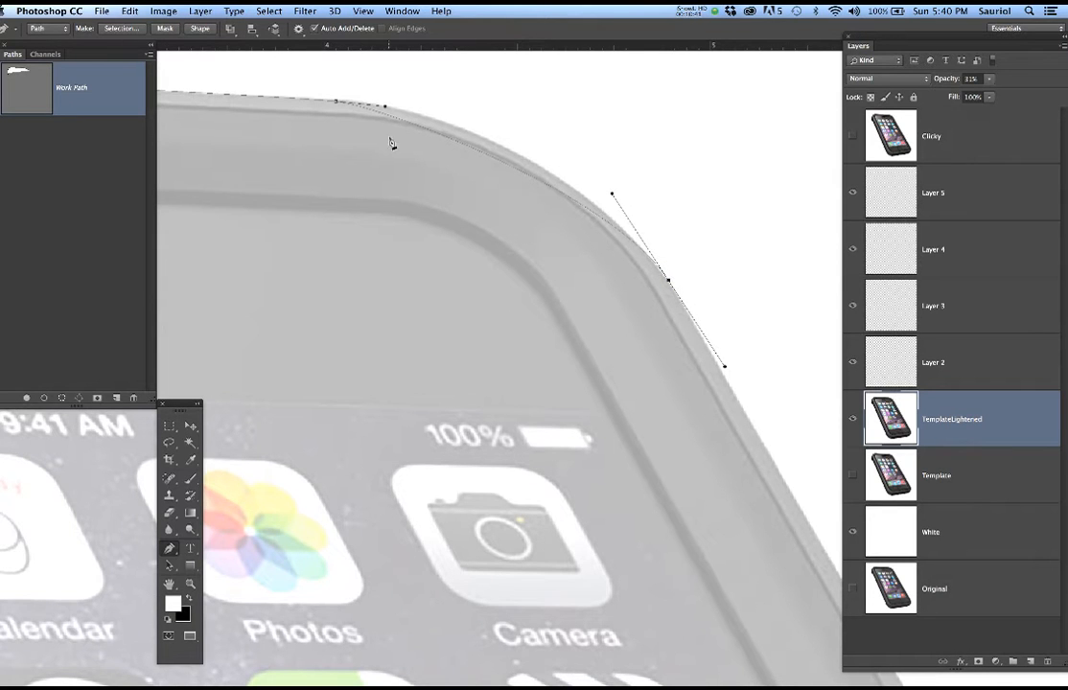
left_click_drag(385, 108, 466, 104)
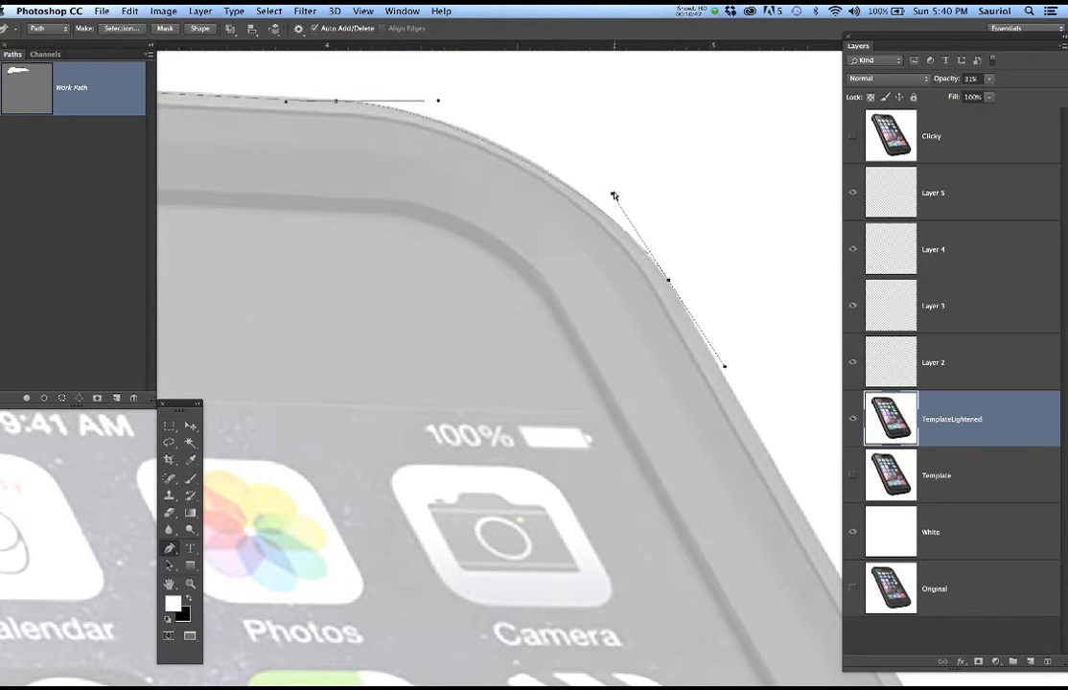
left_click_drag(613, 193, 606, 192)
left_click_drag(438, 102, 448, 105)
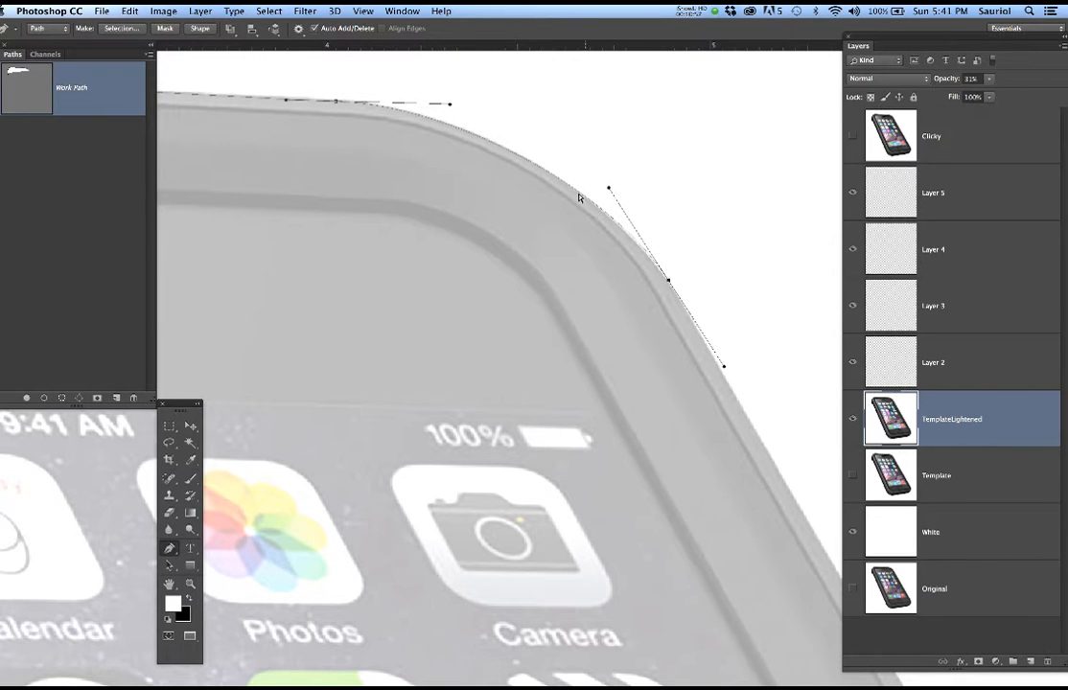
Run a straight segment down the right side to where the lower-right corner begins, and pull out a handle from the new anchor
left_click_drag(707, 329, 494, 162)
left_click(595, 287, "alt")
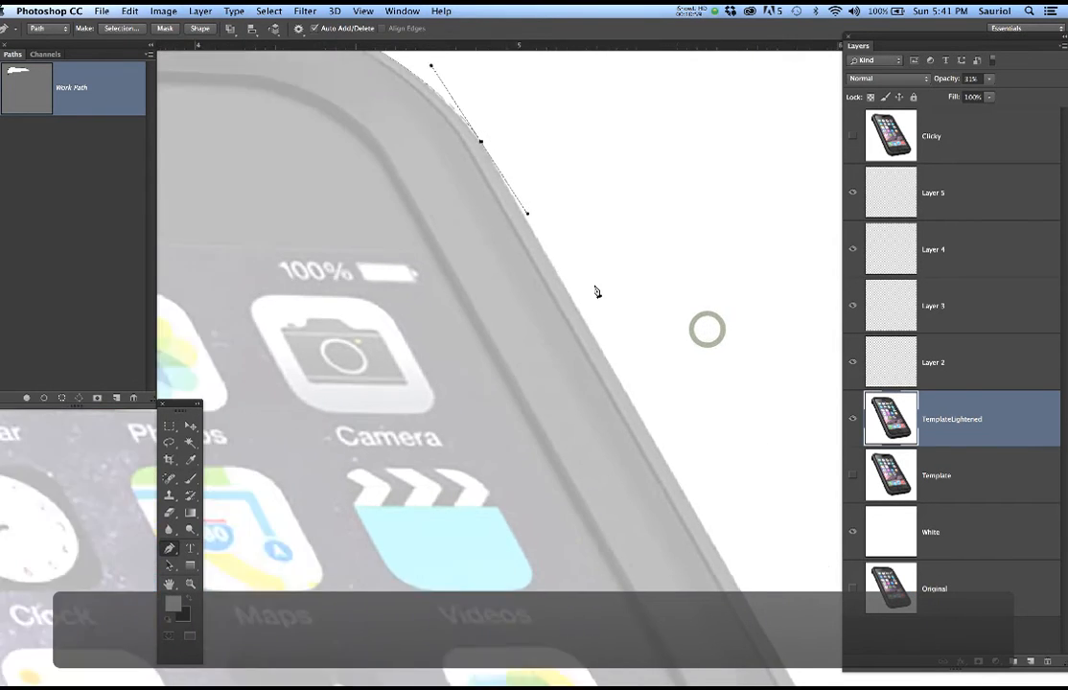
left_click(595, 287, "alt")
scroll(595, 290, "down", 5)
left_click_drag(636, 343, 550, 246)
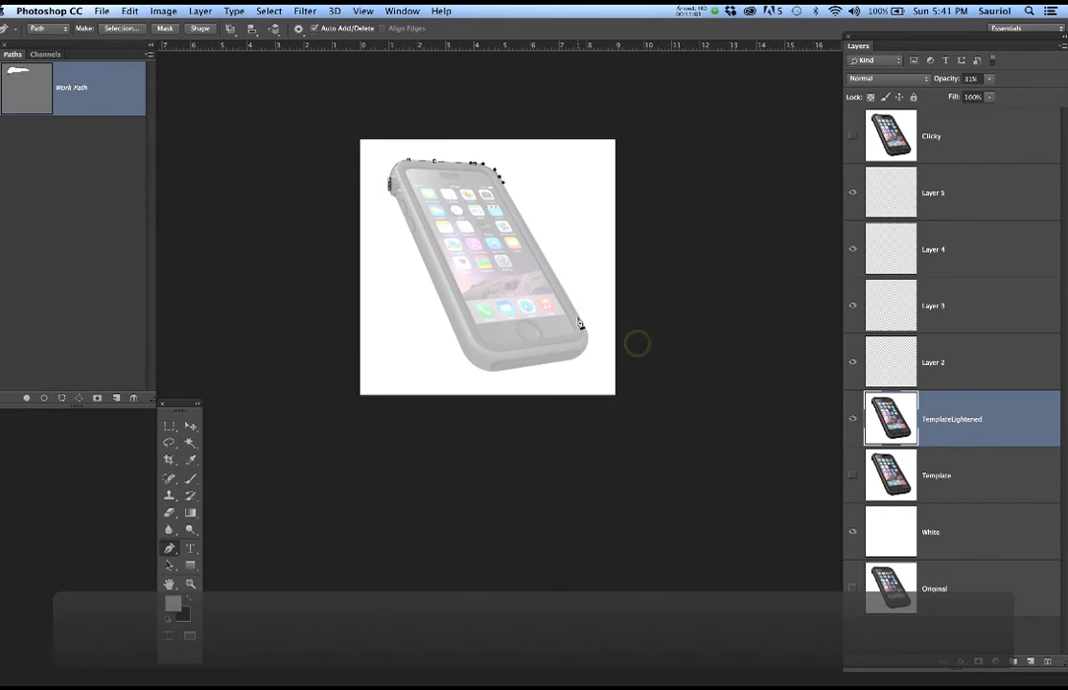
scroll(577, 323, "up", 5)
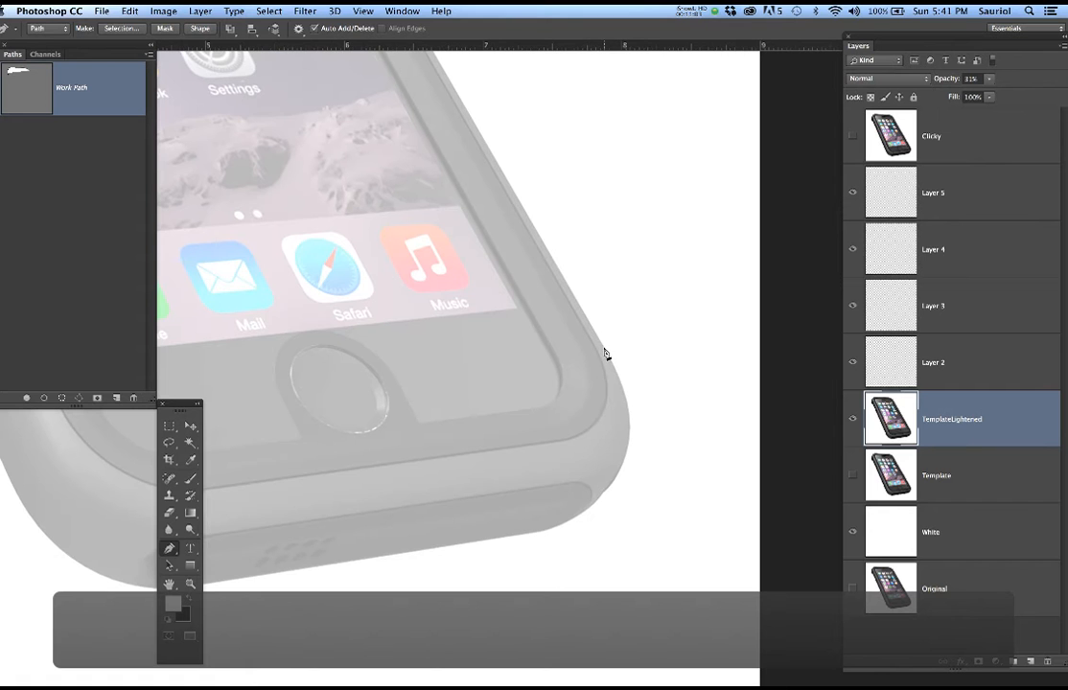
left_click(603, 348)
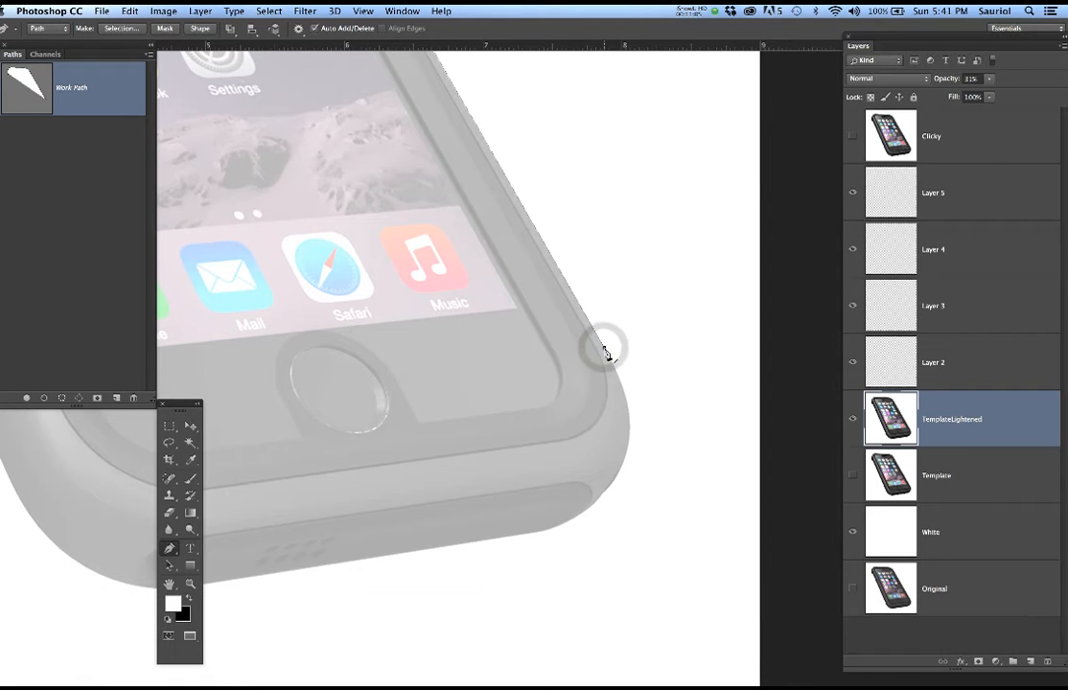
left_click(636, 410)
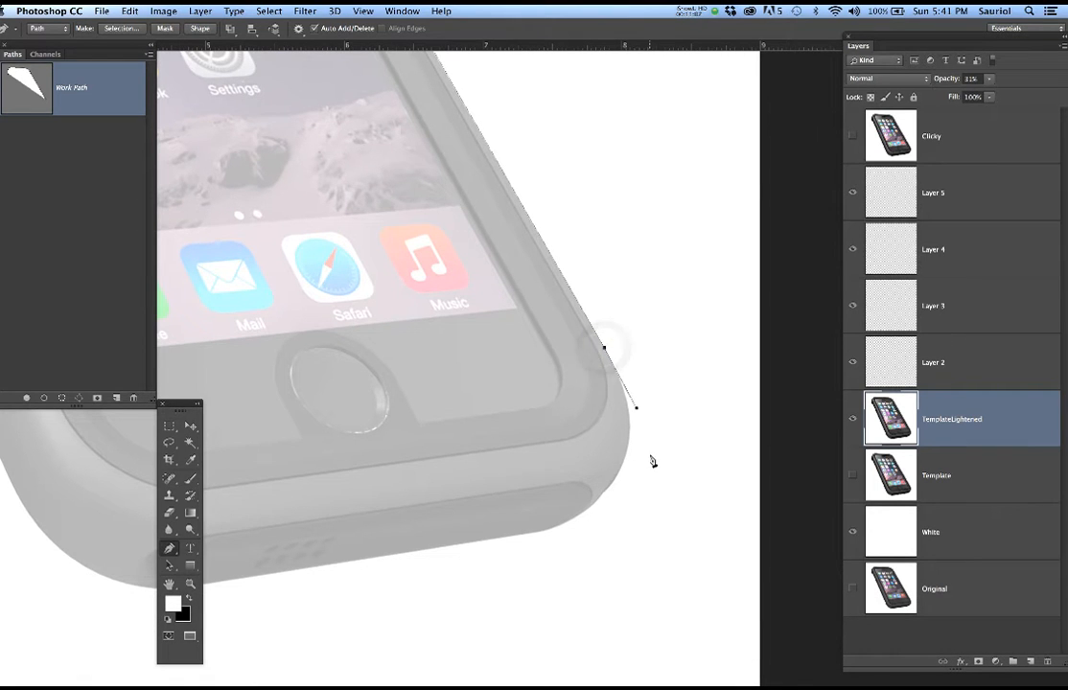
Curve the path around the lower-right corner to the bottom edge and adjust both handles and the end anchor to fit
scroll(651, 460, "up", 2)
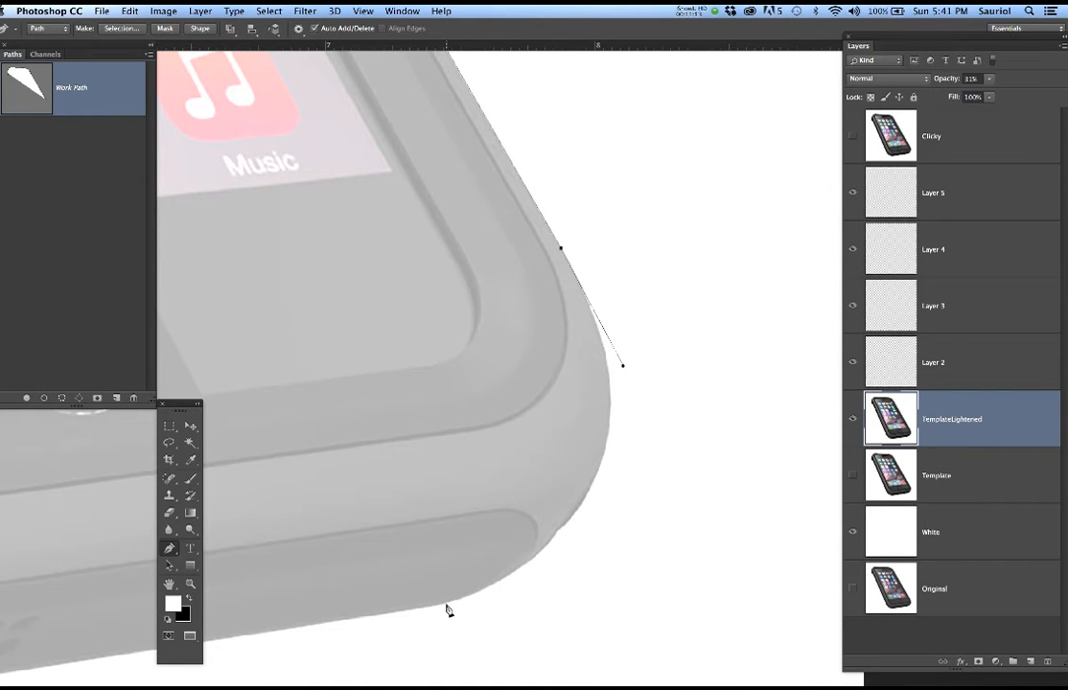
left_click_drag(447, 605, 488, 597)
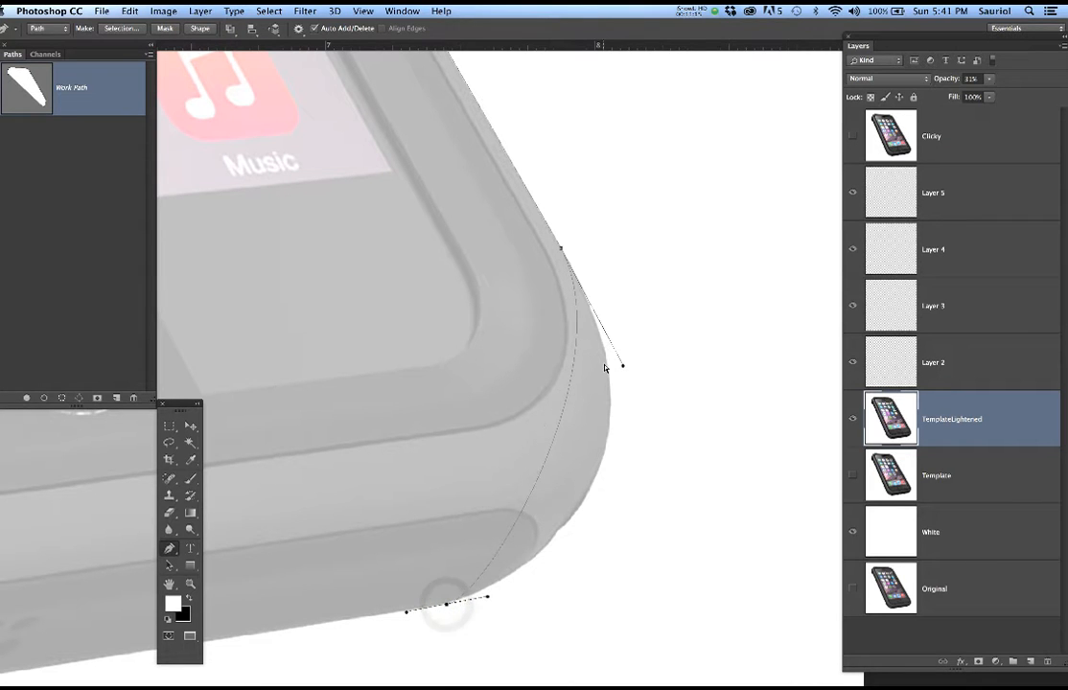
left_click_drag(623, 367, 694, 463)
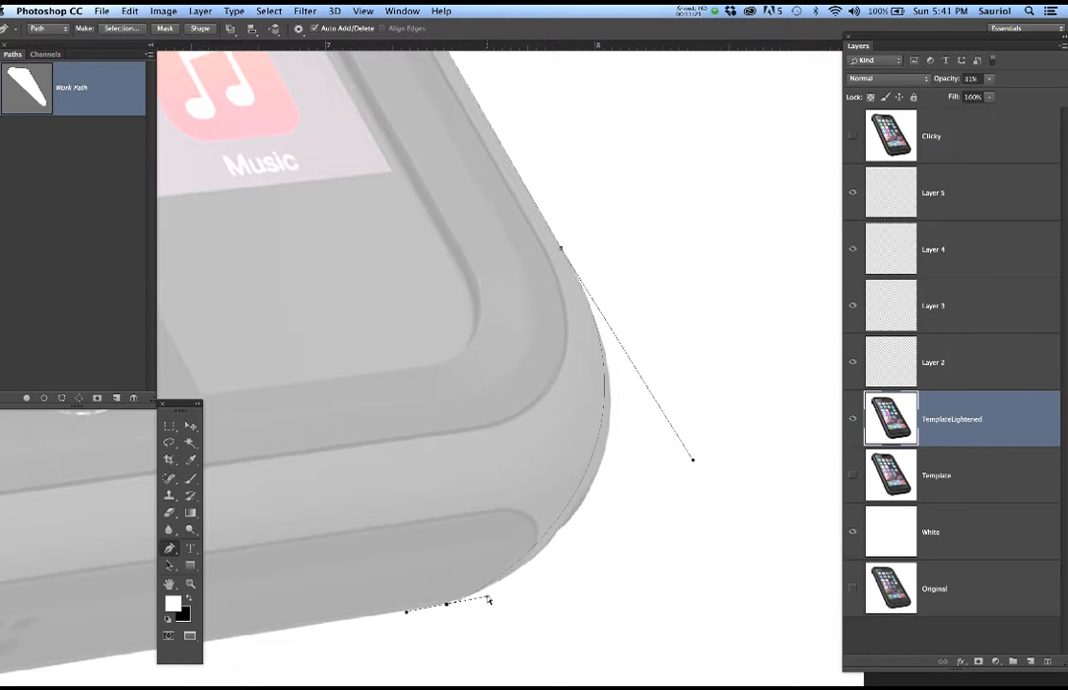
left_click_drag(488, 596, 534, 590)
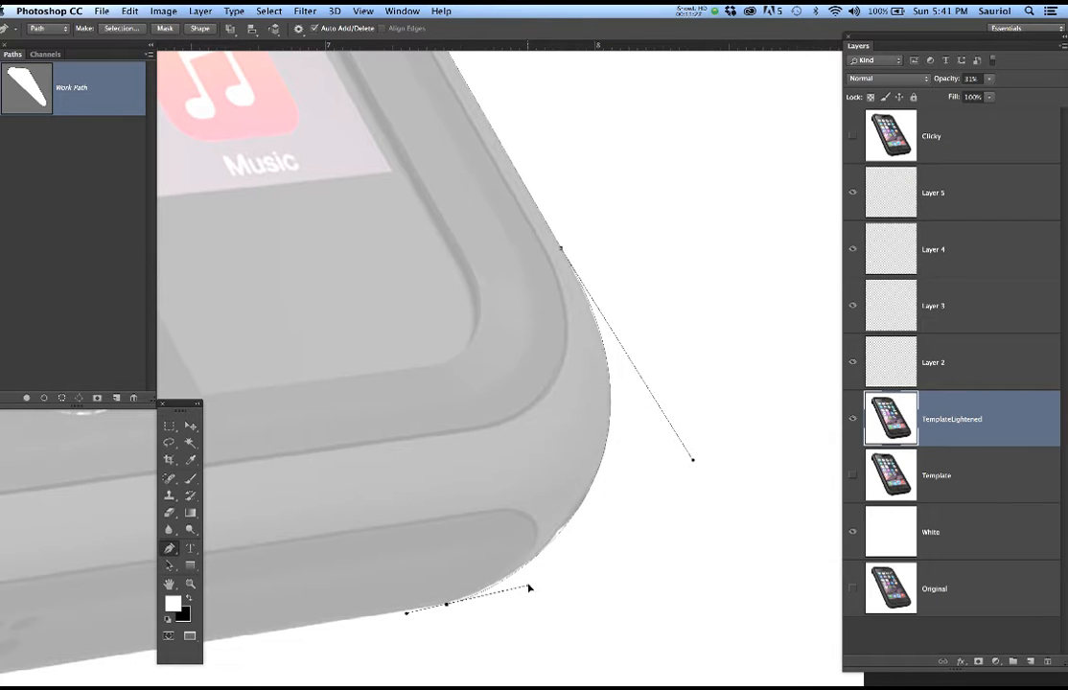
left_click_drag(447, 606, 449, 605)
Lower the TemplateLightened layer's opacity to 16% to see the path more clearly along the lower-right corner
scroll(568, 537, "up", 3)
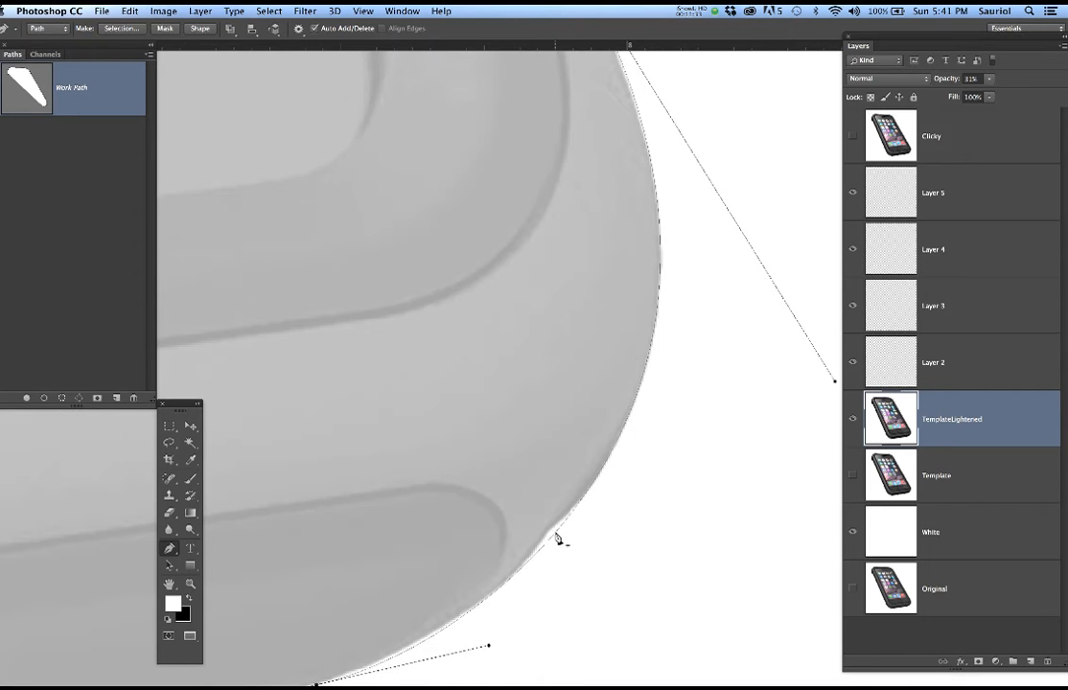
scroll(565, 553, "up", 2)
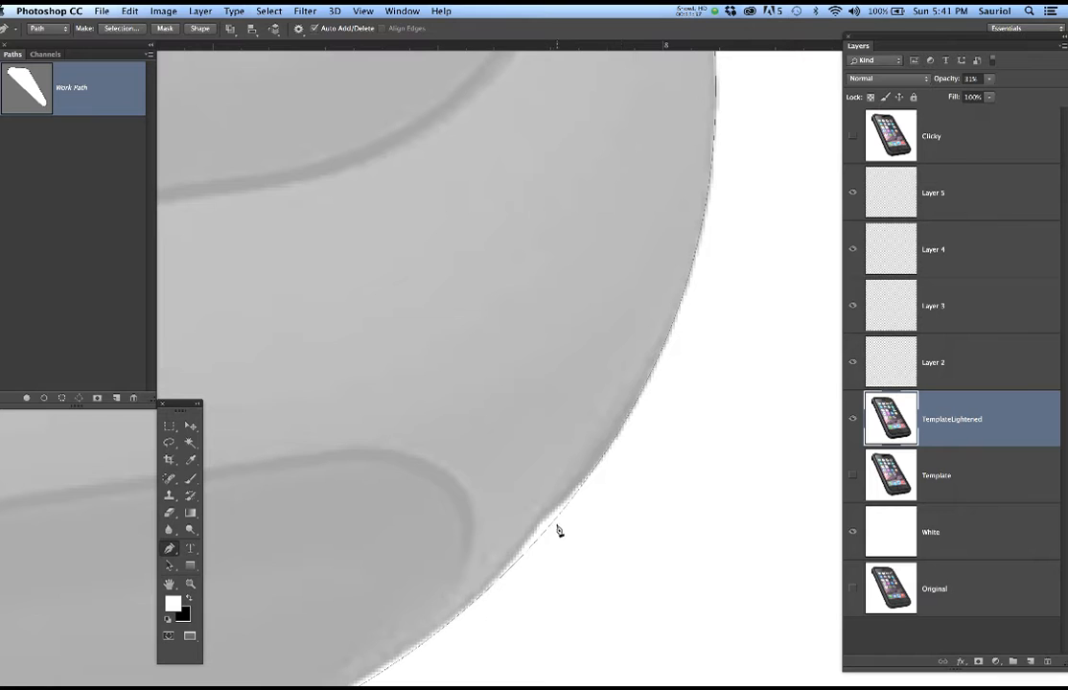
left_click(988, 79)
left_click_drag(982, 99, 981, 98)
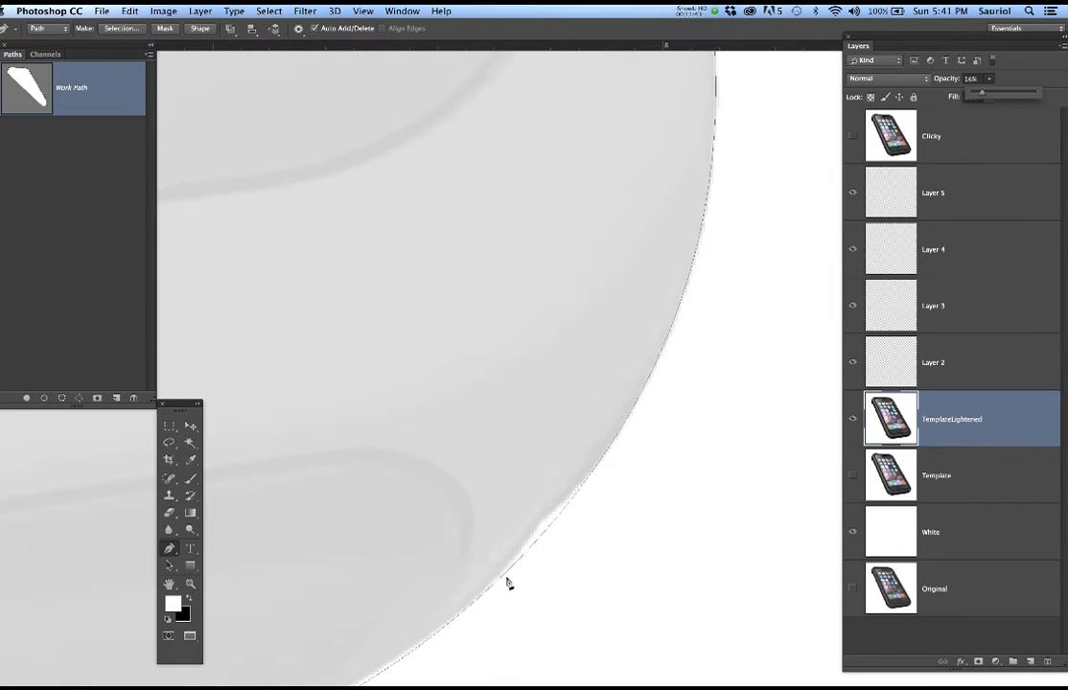
Nudge the curve's end anchor slightly along the bottom edge to align it with the case's outline
left_click_drag(631, 521, 669, 384)
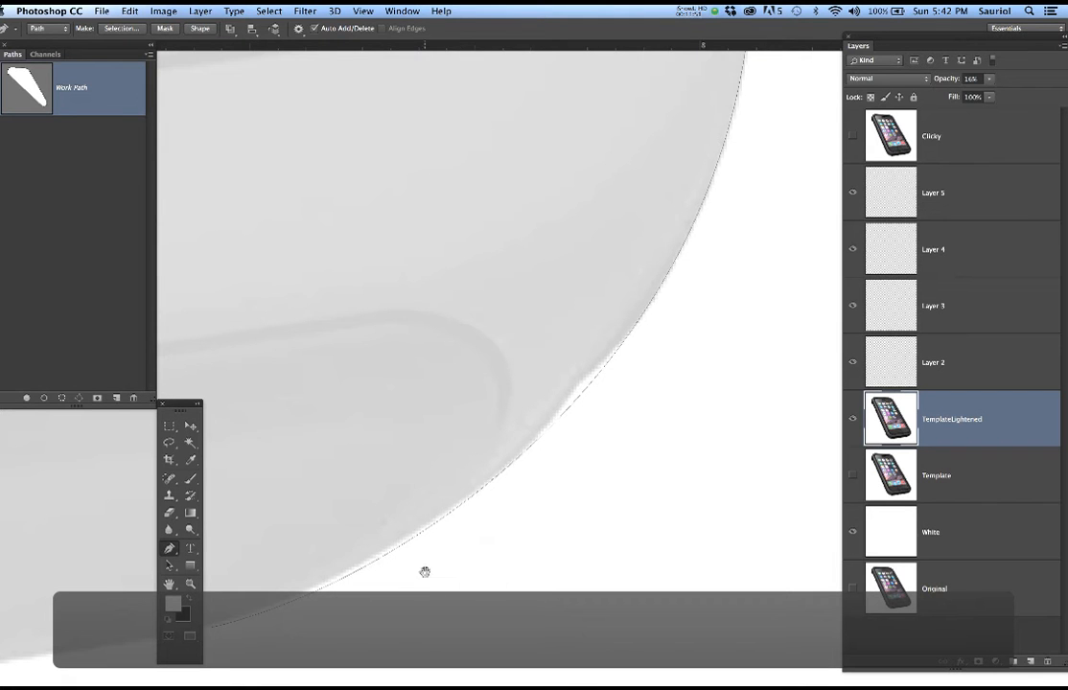
left_click_drag(423, 573, 563, 466)
left_click(351, 519)
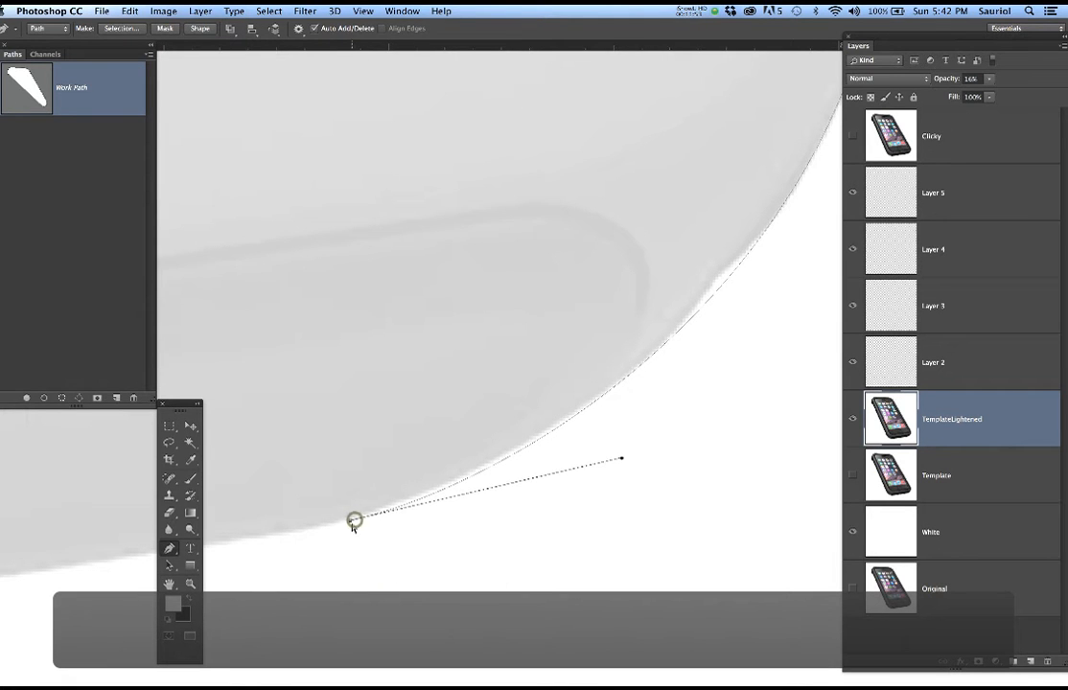
left_click_drag(352, 516, 346, 518)
Add three anchors on the lower-right curve where it strays from the case, and try nudging the middle one onto the outline
left_click_drag(563, 391, 476, 520)
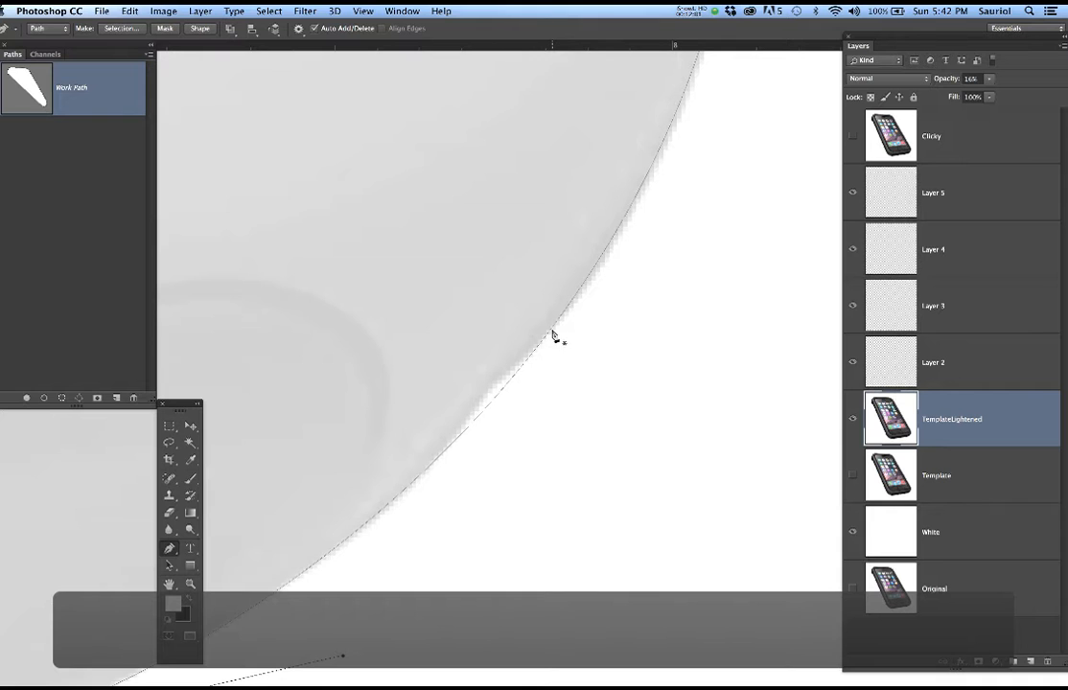
left_click(551, 329)
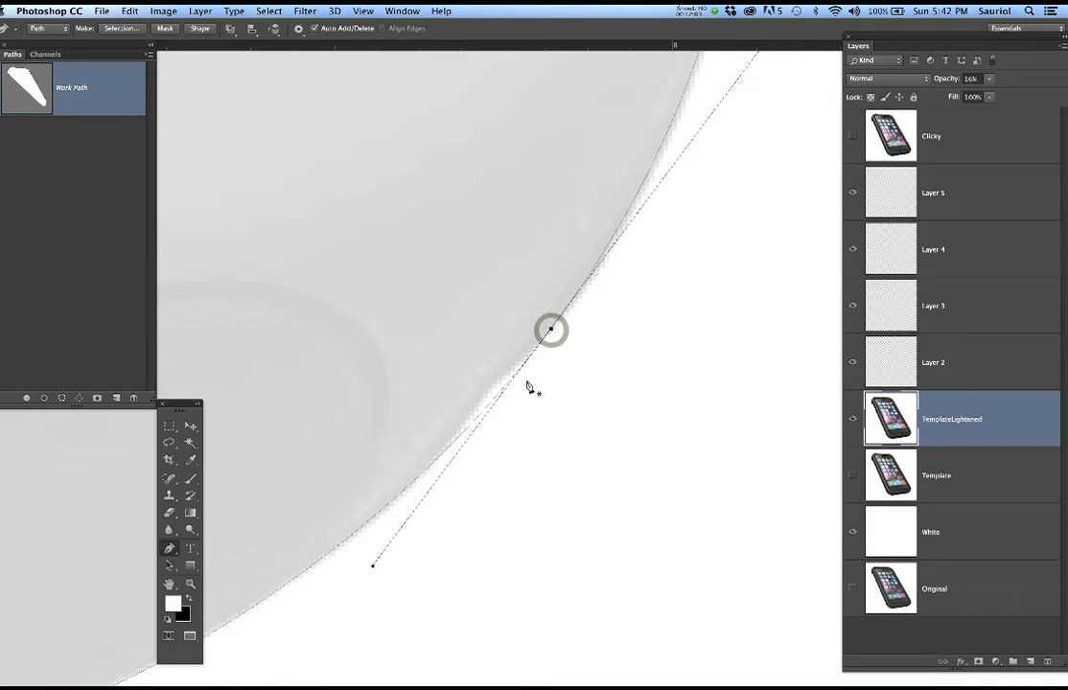
left_click(429, 470)
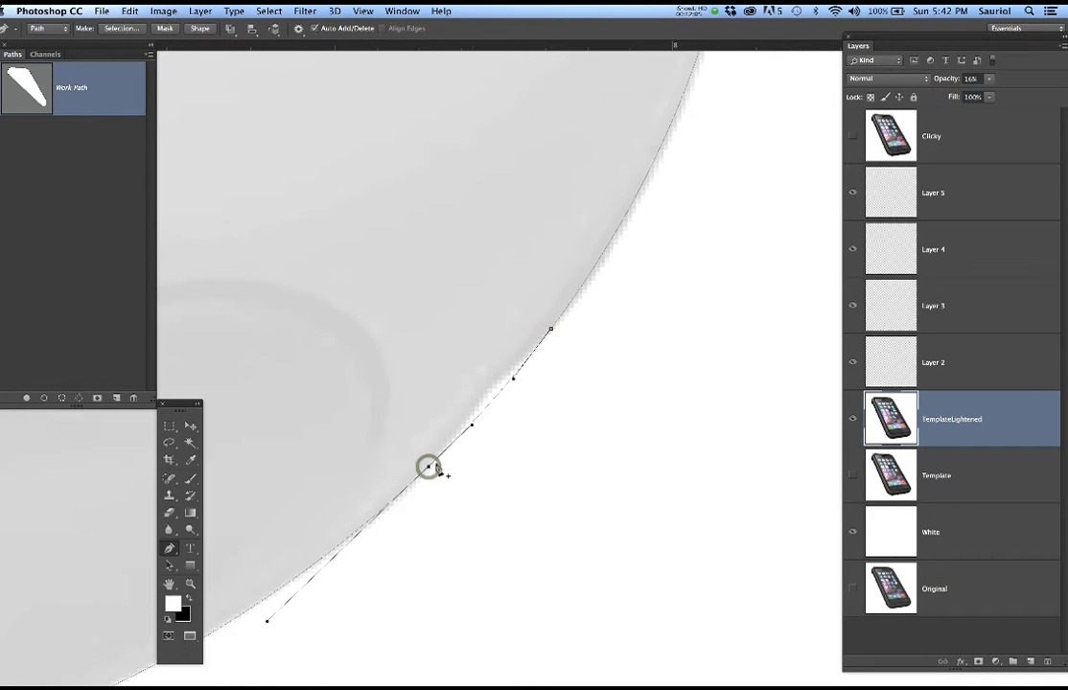
left_click(491, 401)
left_click_drag(486, 410, 486, 418)
key("super+z")
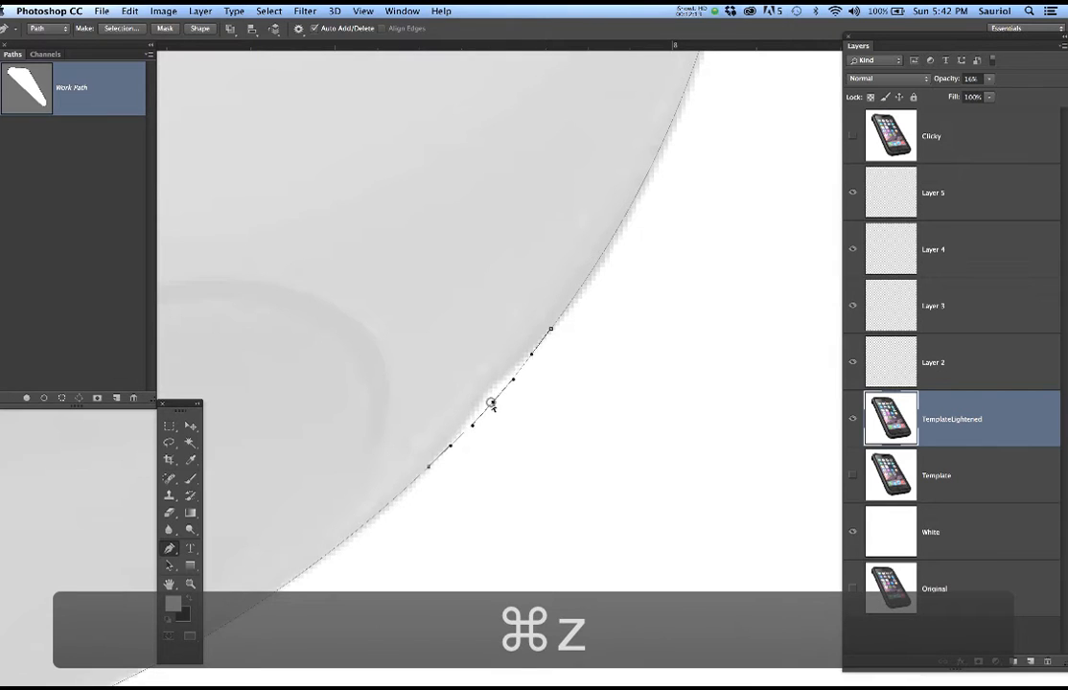
key("super+z")
Move the Tools panel aside to uncover more of the phone's bottom edge
scroll(439, 486, "down", 2)
left_click_drag(443, 519, 617, 417)
left_click_drag(481, 481, 653, 423)
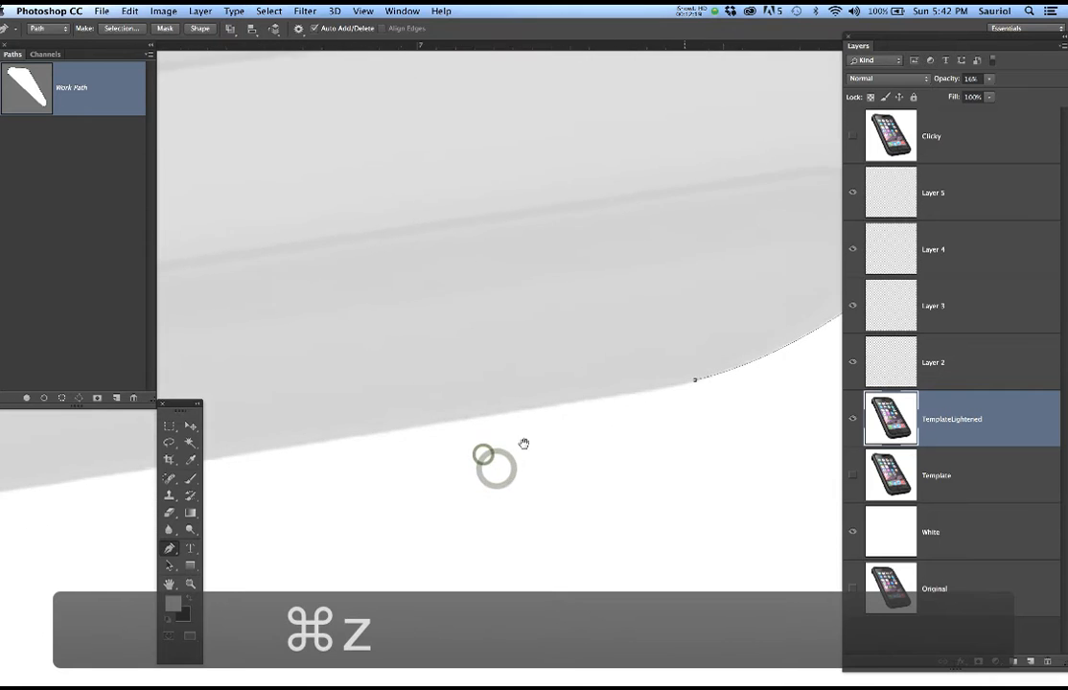
left_click_drag(184, 404, 45, 433)
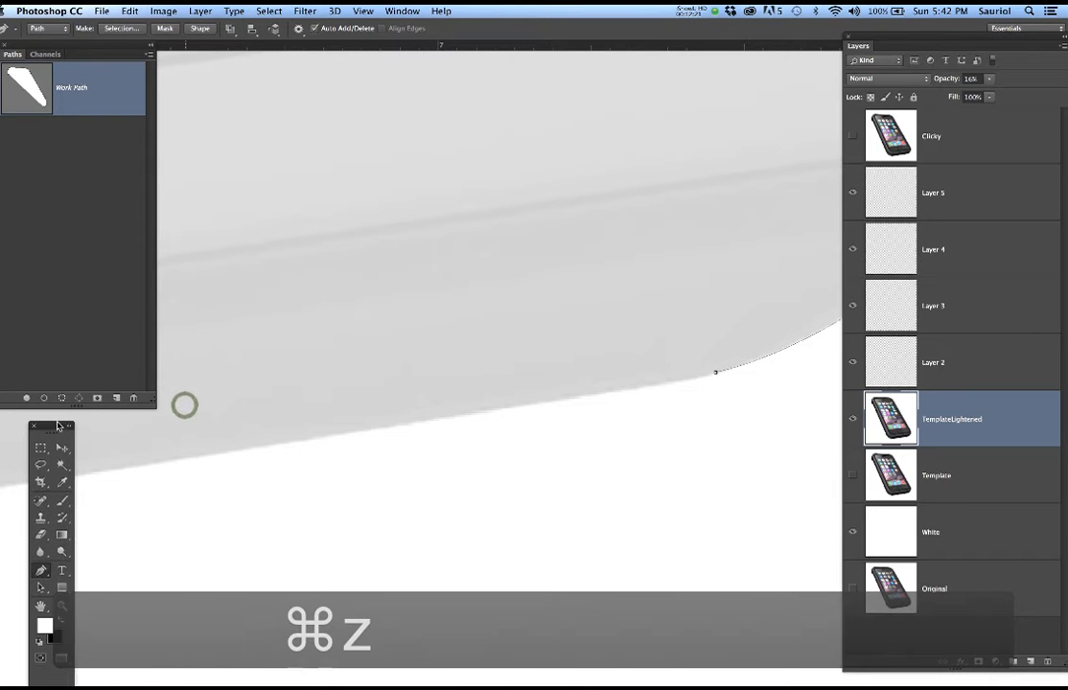
scroll(520, 429, "right", 3)
left_click_drag(460, 441, 613, 378)
scroll(369, 434, "down", 4)
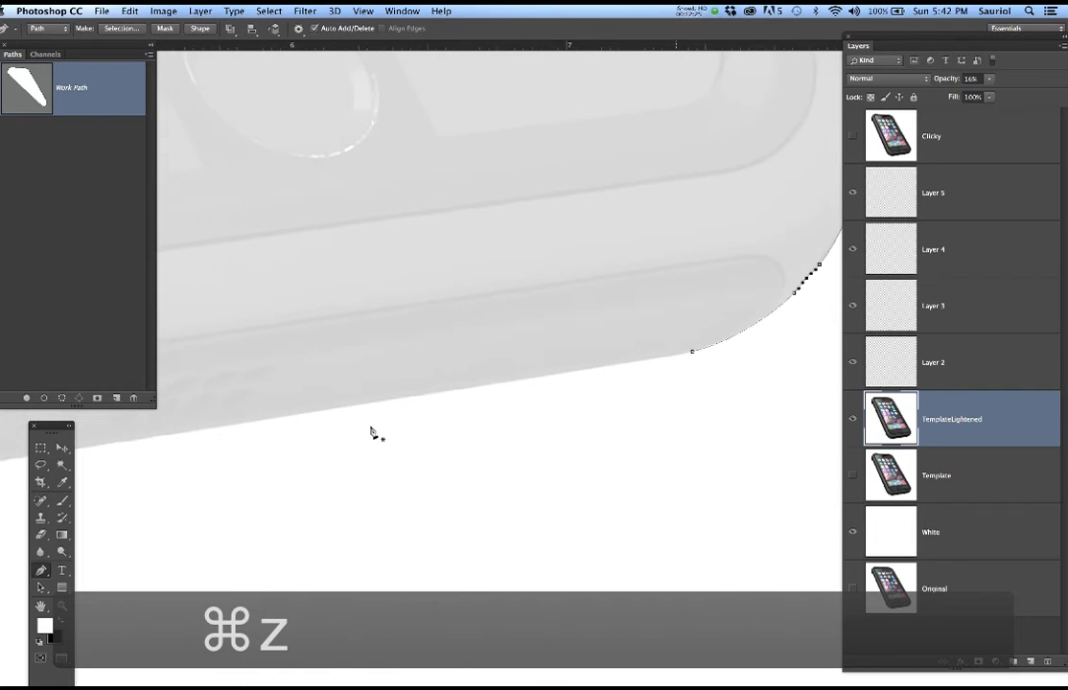
left_click_drag(374, 429, 575, 373)
left_click_drag(281, 398, 217, 407)
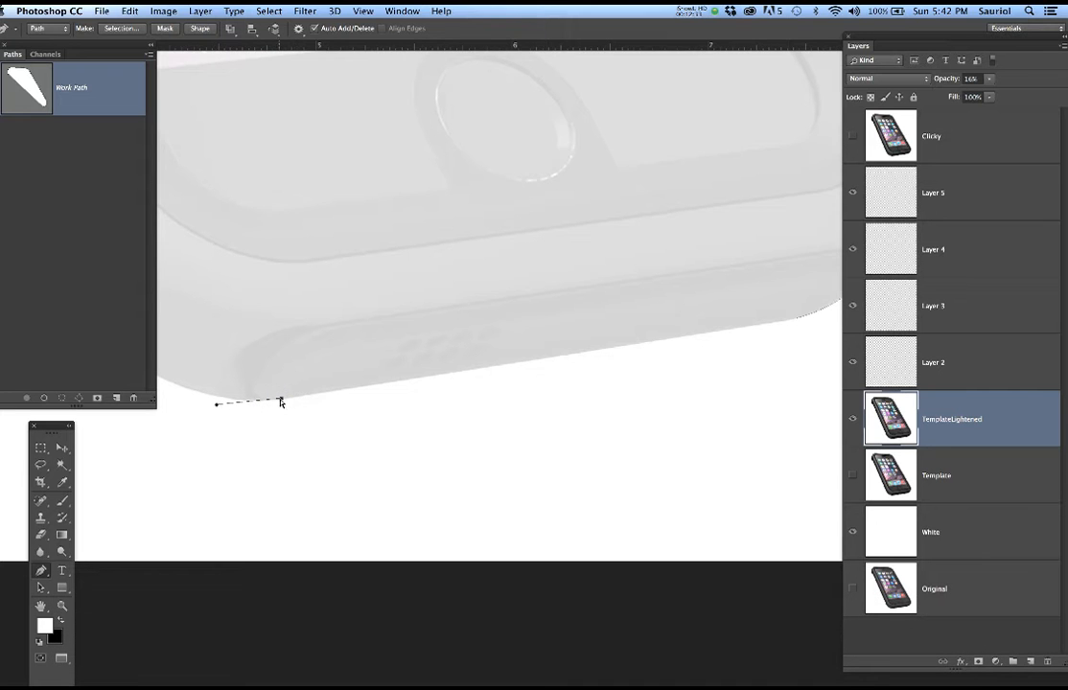
left_click(327, 442, "ctrl")
Resume the path from its end anchor and trace the bottom edge to a smooth anchor where the lower-left corner begins
left_click_drag(776, 335, 689, 354)
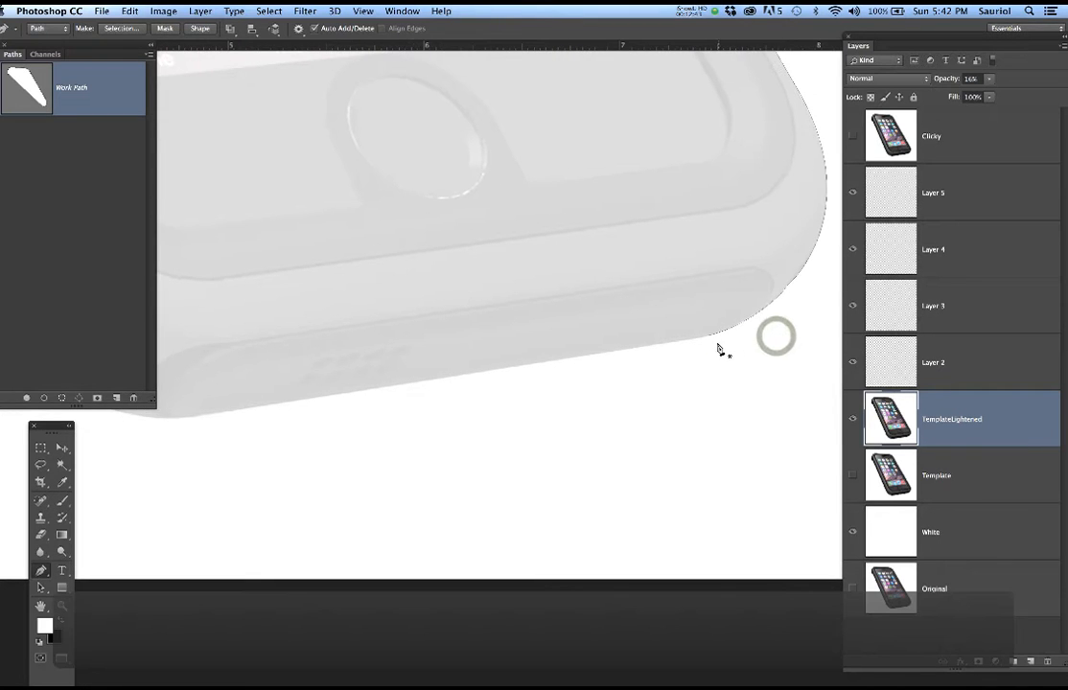
left_click(710, 340)
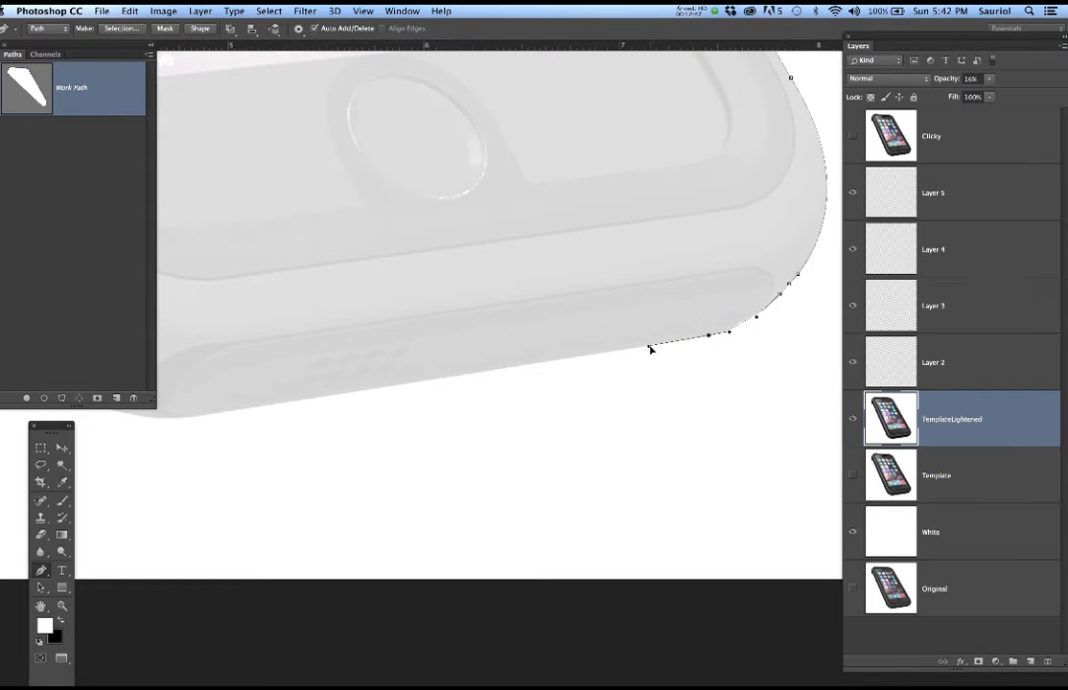
left_click_drag(484, 409, 660, 371)
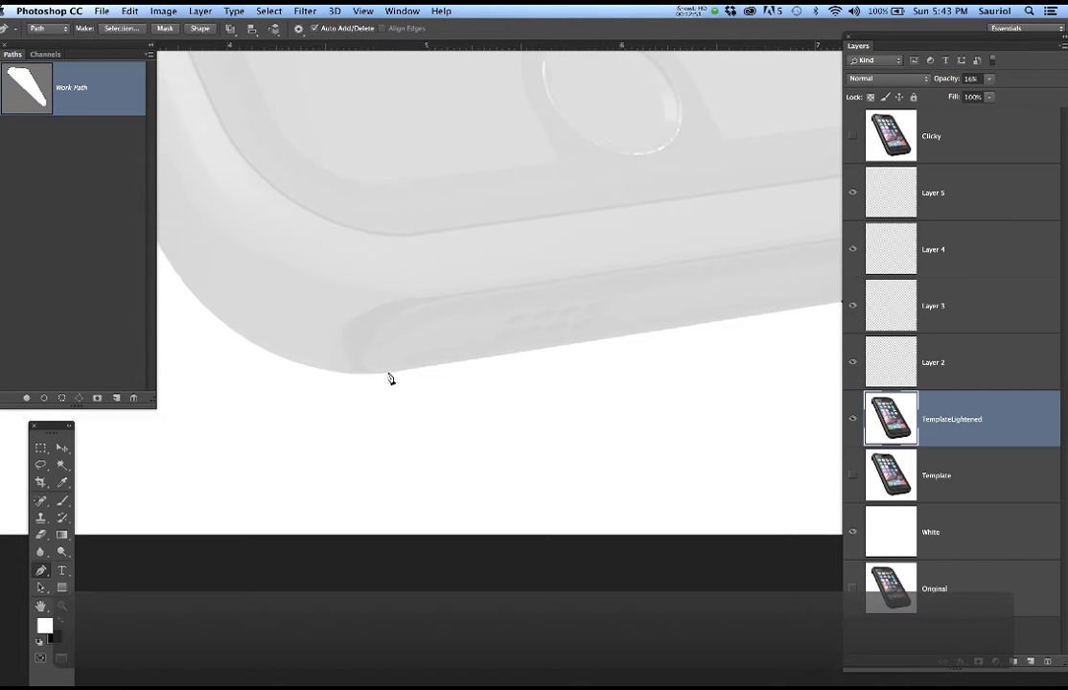
left_click_drag(388, 372, 318, 377)
Curve the path around the lower-left corner to the phone's left side and lengthen the bottom handle to fit the case
left_click_drag(290, 402, 488, 441)
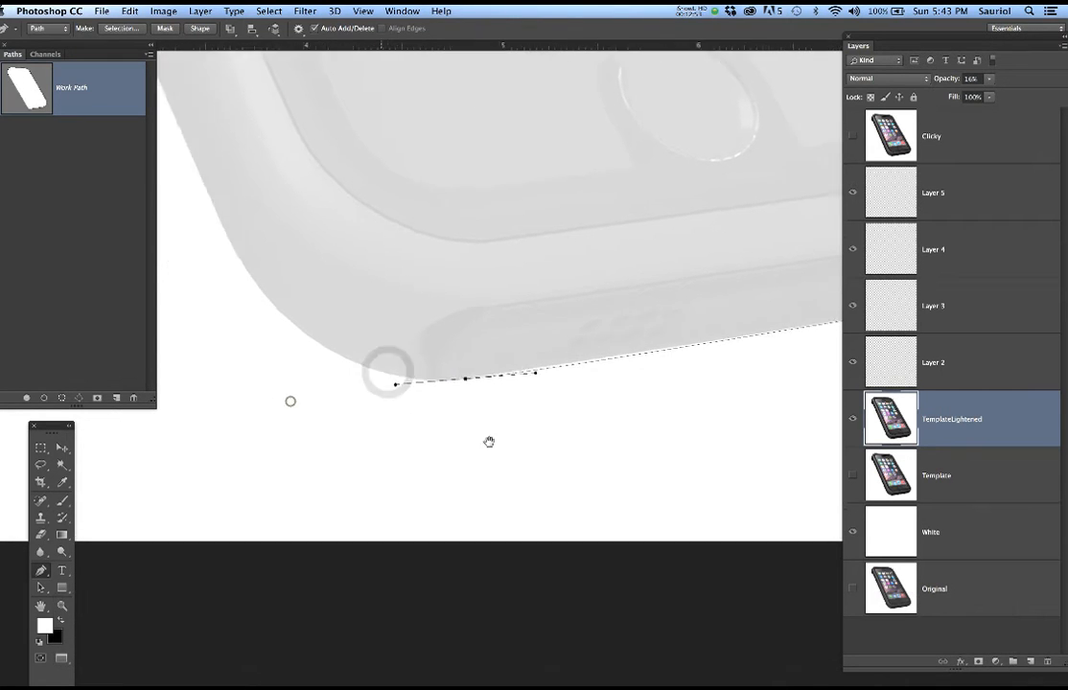
left_click_drag(369, 286, 342, 222)
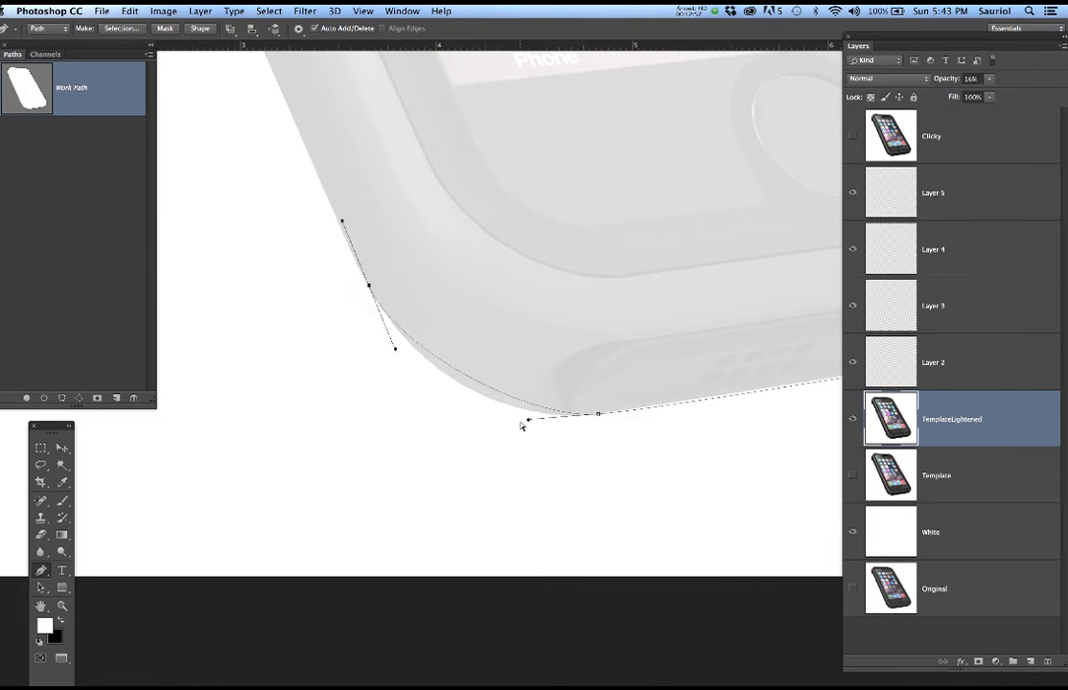
left_click_drag(529, 422, 487, 423)
Reselect the end anchor above the lower-left corner and pull its handle into line with the phone's left edge
left_click_drag(354, 287, 484, 541)
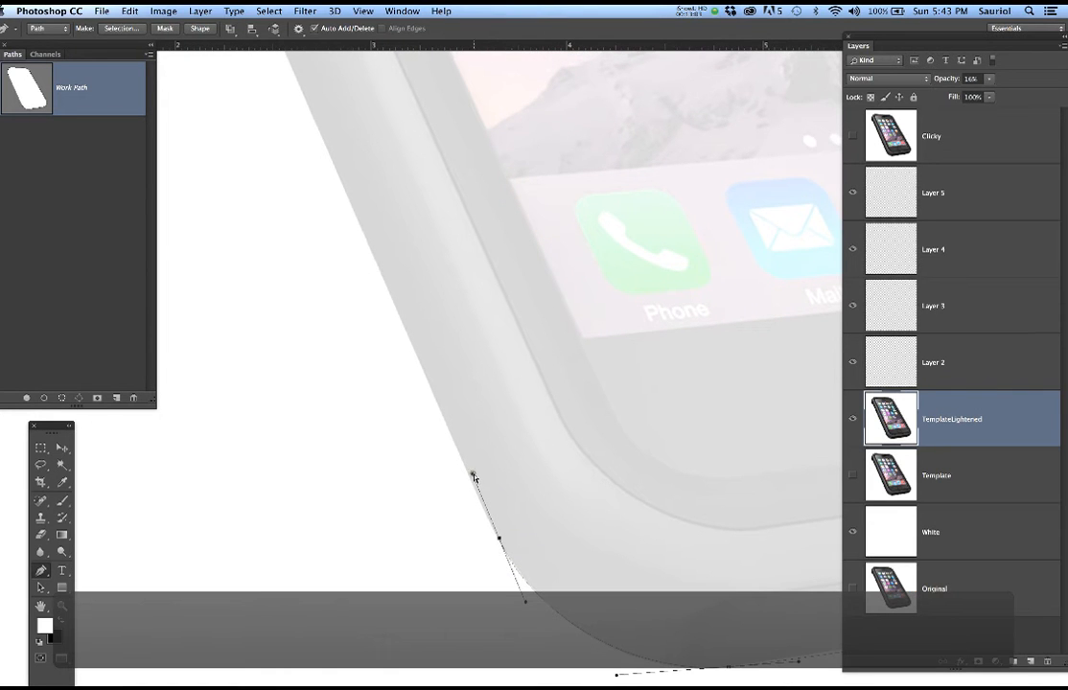
left_click_drag(471, 474, 474, 476)
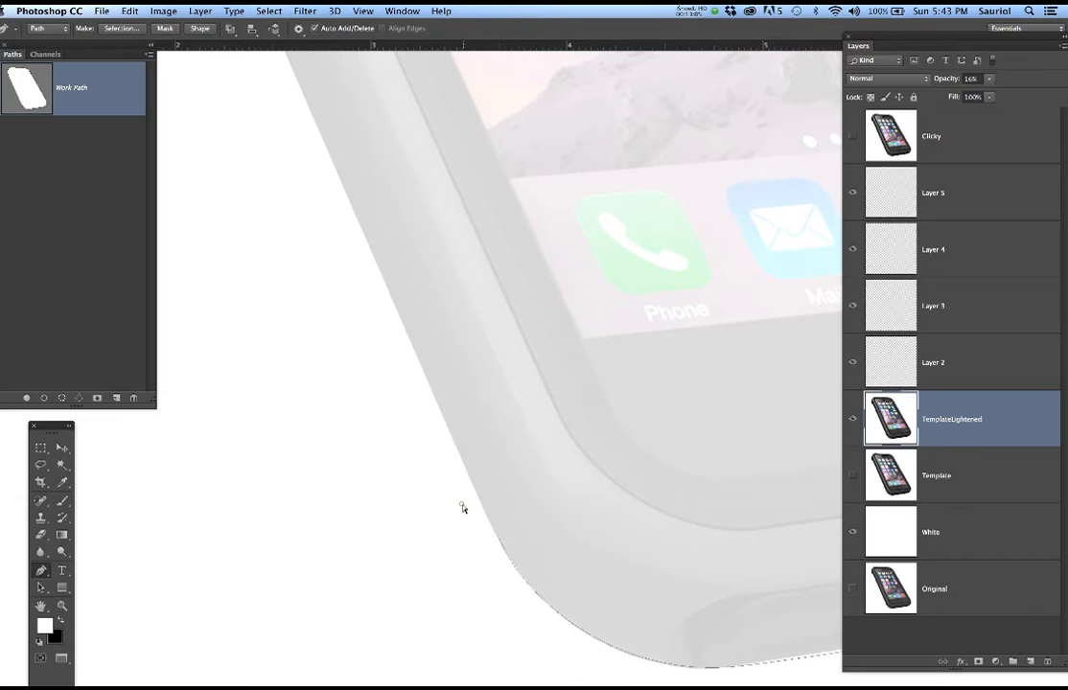
left_click(499, 538)
left_click(472, 474)
left_click(472, 474, "super")
left_click(499, 544, "super")
left_click(499, 538, "super")
left_click_drag(473, 475, 471, 476)
scroll(506, 508, "down", 5)
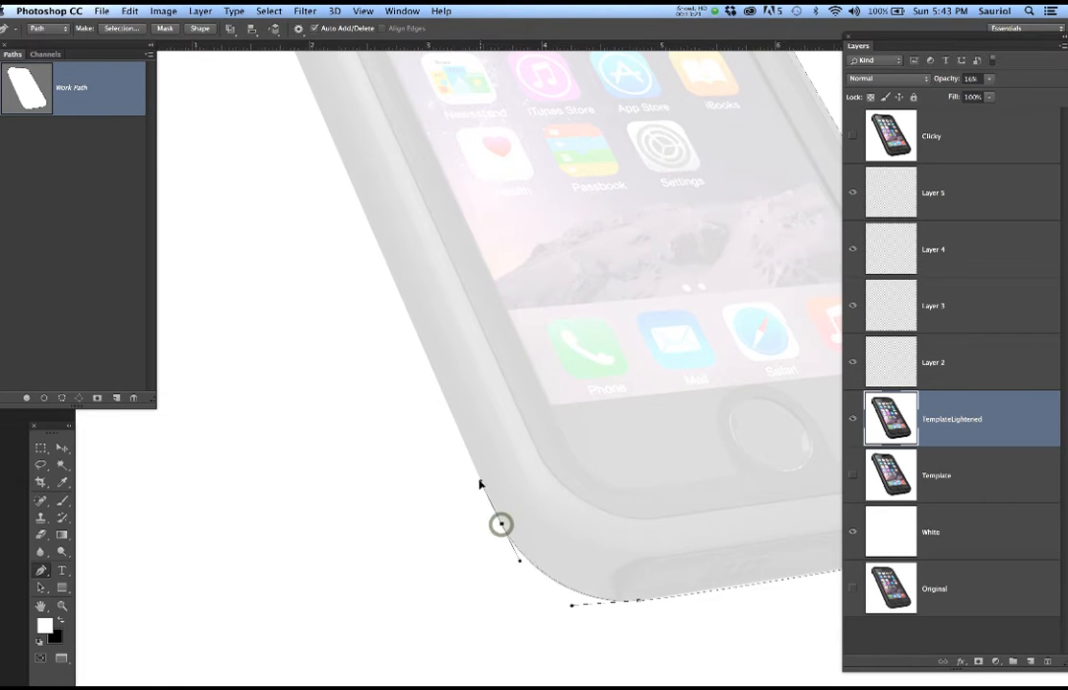
left_click_drag(418, 399, 472, 506)
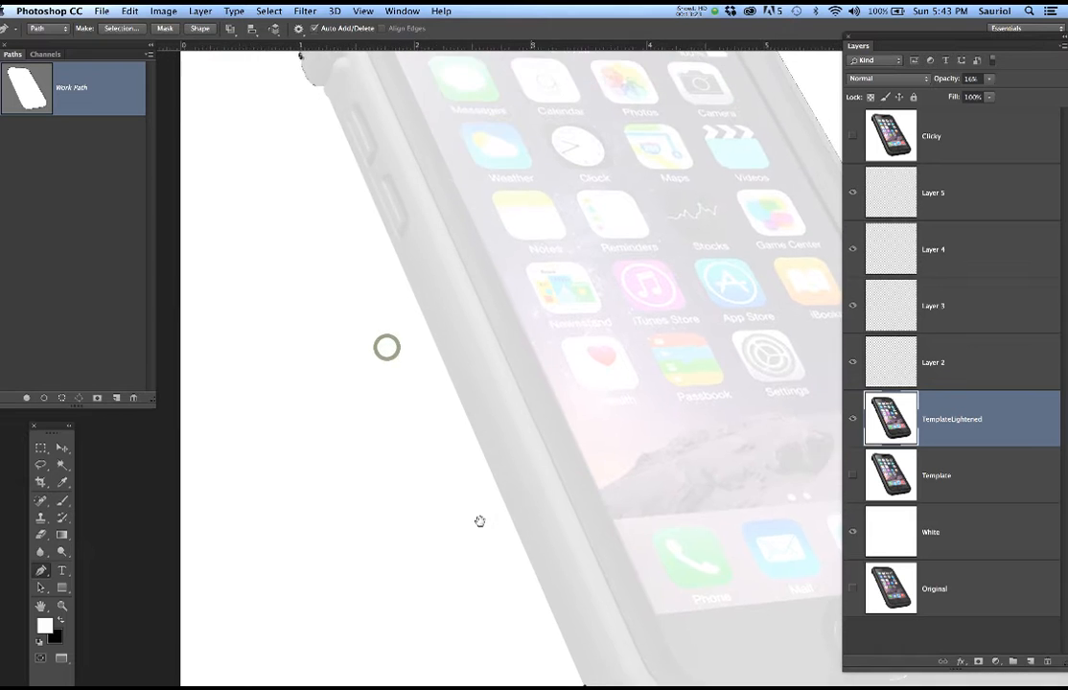
Extend the path up the phone's straight left side to an anchor just below the side dial and pull its handle up along the edge
left_click_drag(490, 560, 536, 627)
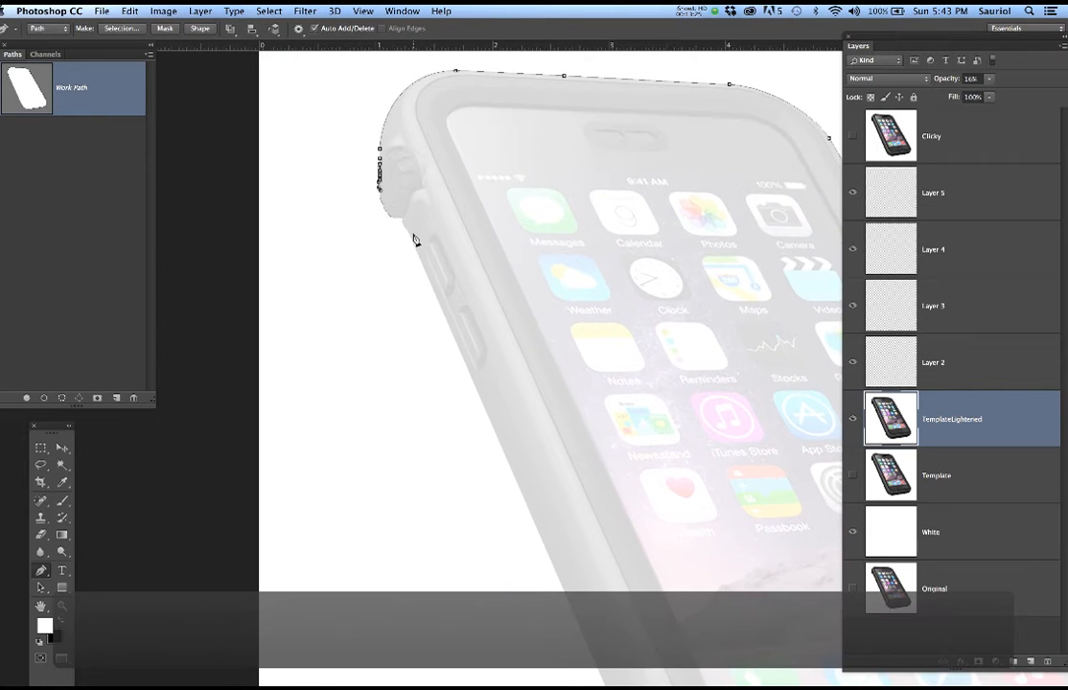
scroll(384, 247, "up", 3)
left_click_drag(346, 240, 429, 346)
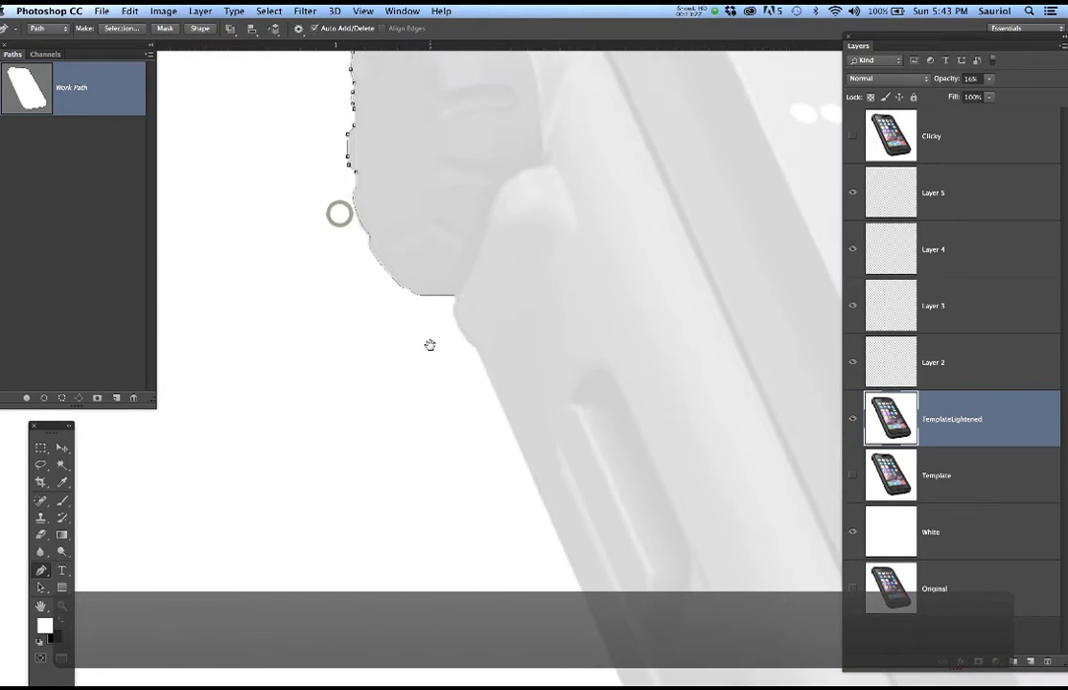
scroll(370, 224, "up", 3)
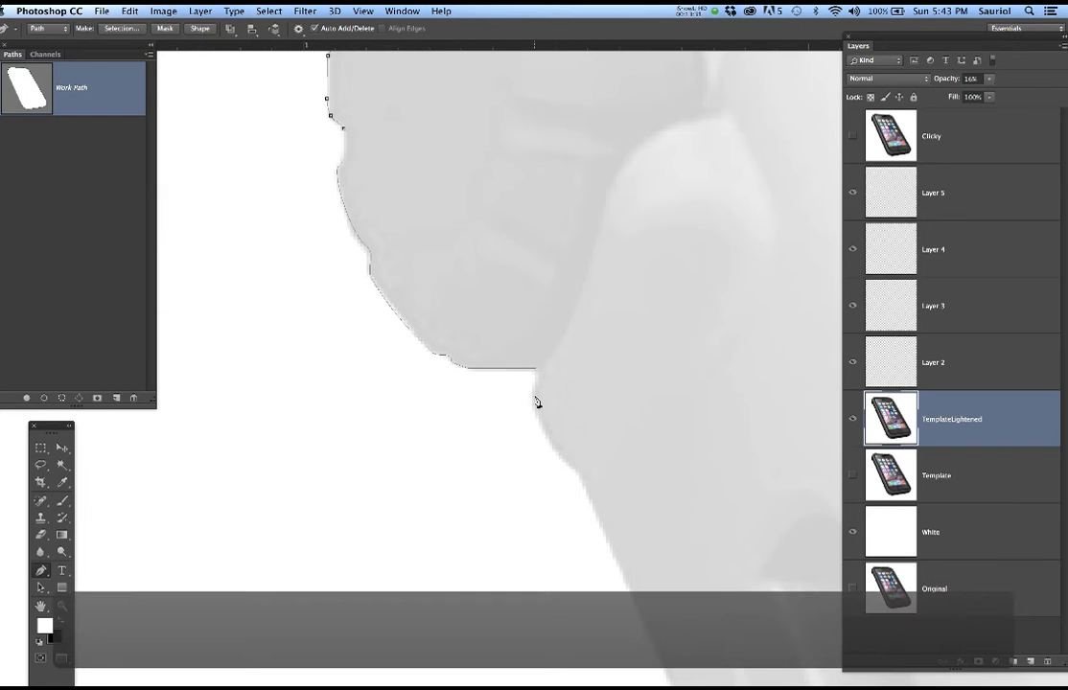
left_click(591, 501)
scroll(617, 504, "up", 5)
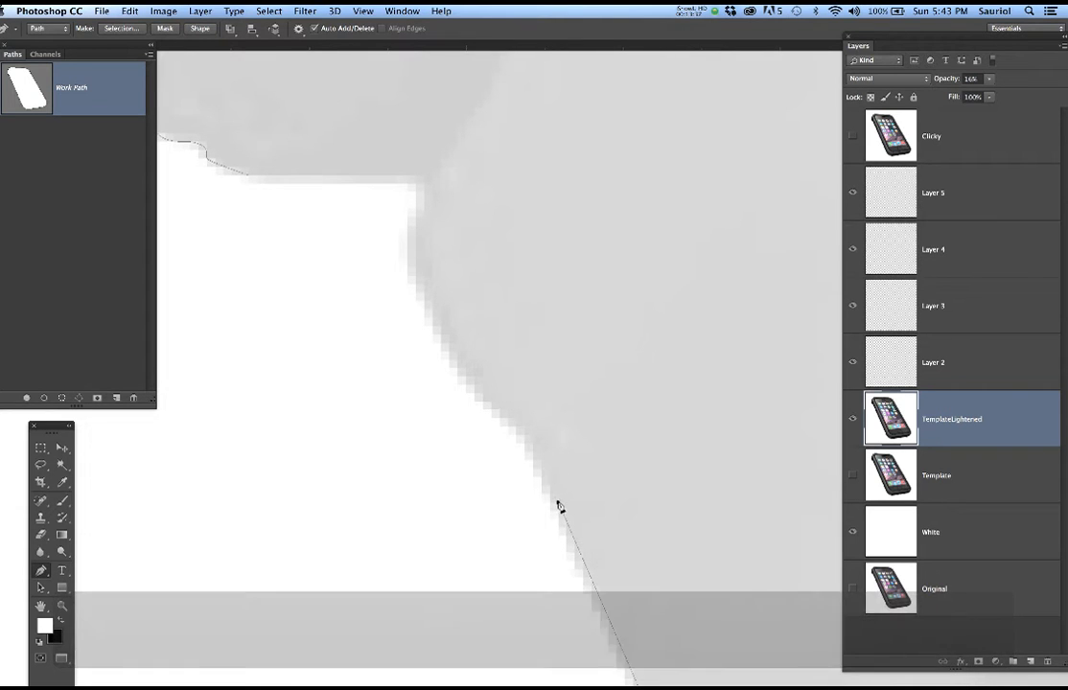
left_click_drag(557, 500, 544, 472)
Curve the path around the bulge below the side dial with two smooth anchors, and check the curve with the TemplateLightened layer briefly hidden
mouse_move(507, 427)
left_mouse_down()
mouse_move(519, 437)
mouse_move(505, 419)
left_mouse_up()
left_click(526, 445)
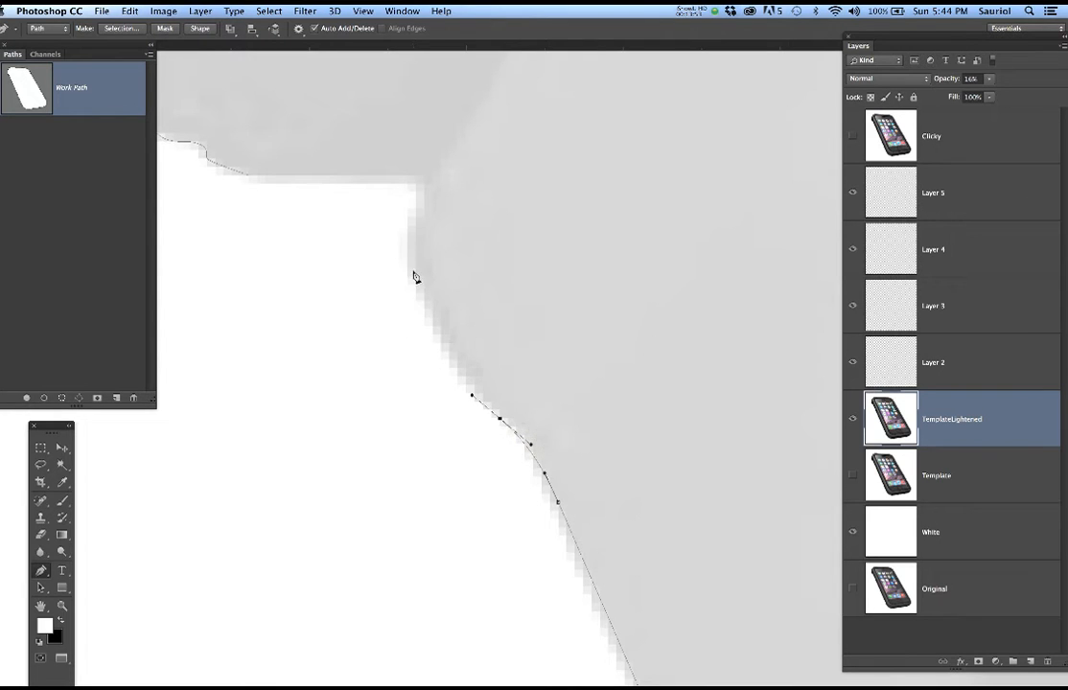
left_click_drag(415, 268, 411, 238)
left_click_drag(486, 288, 548, 410)
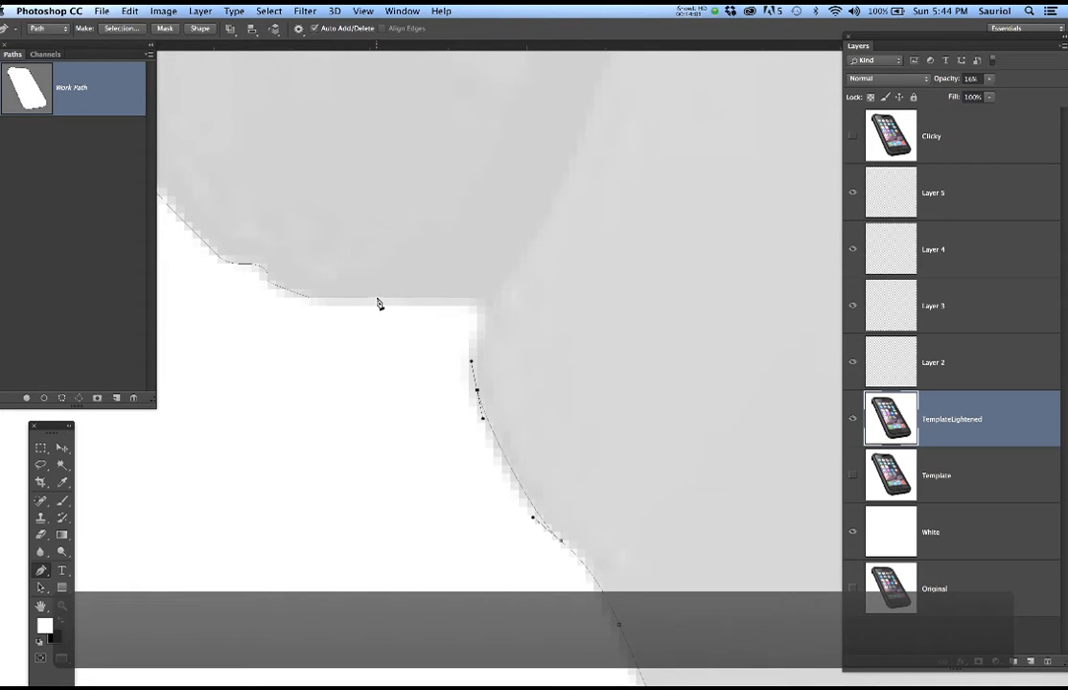
scroll(377, 300, "up", 2)
left_click(853, 420)
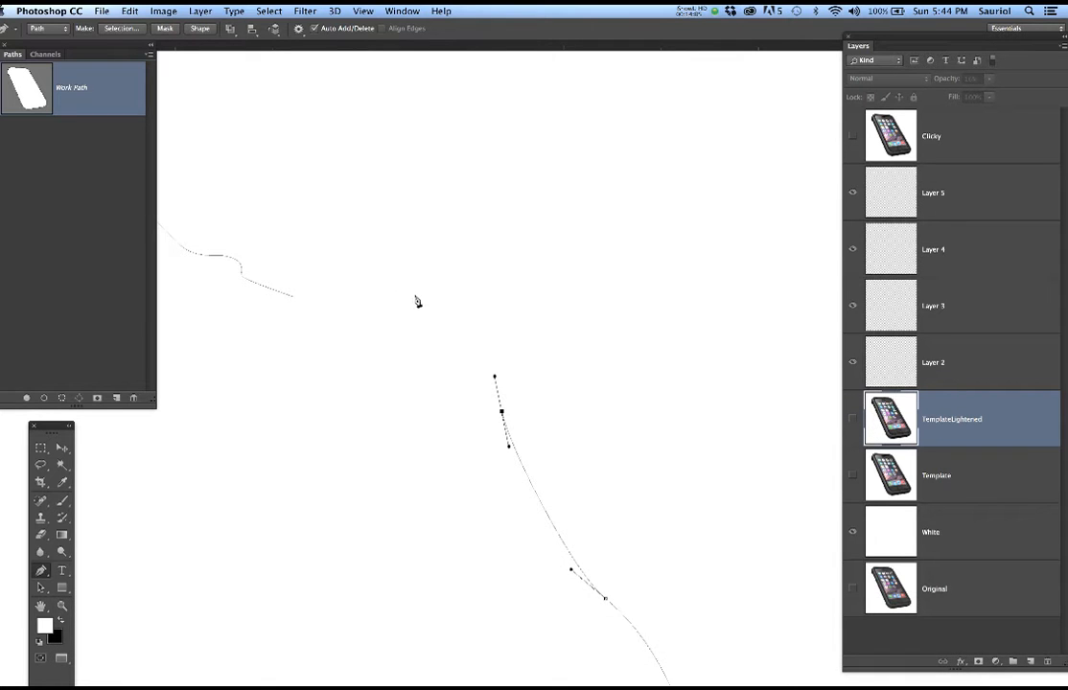
left_click(853, 420)
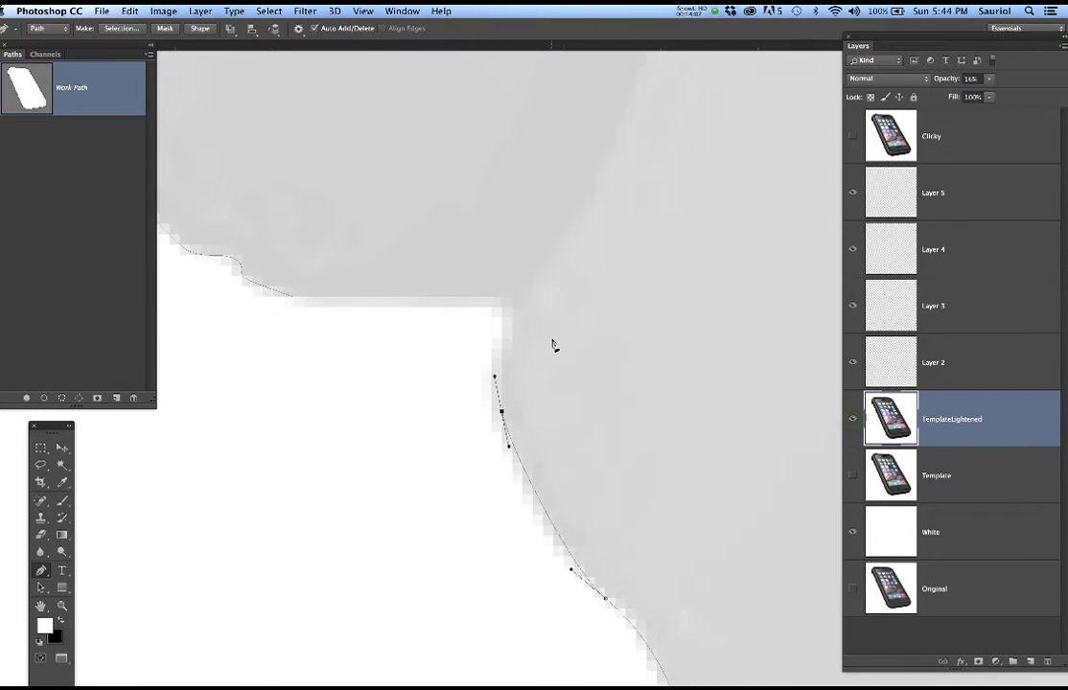
Trace the path around the notch corner under the side dial and connect it to the dial's existing bottom outline
left_click(511, 331)
left_click_drag(510, 327, 520, 308)
left_click_drag(501, 298, 484, 301)
left_click_drag(340, 329, 548, 410)
scroll(438, 360, "down", 2)
scroll(437, 360, "down", 3)
Remove the stray end anchor beside the gap in the path along the side dial's left edge
left_click_drag(345, 254, 398, 383)
left_click_drag(384, 309, 399, 370)
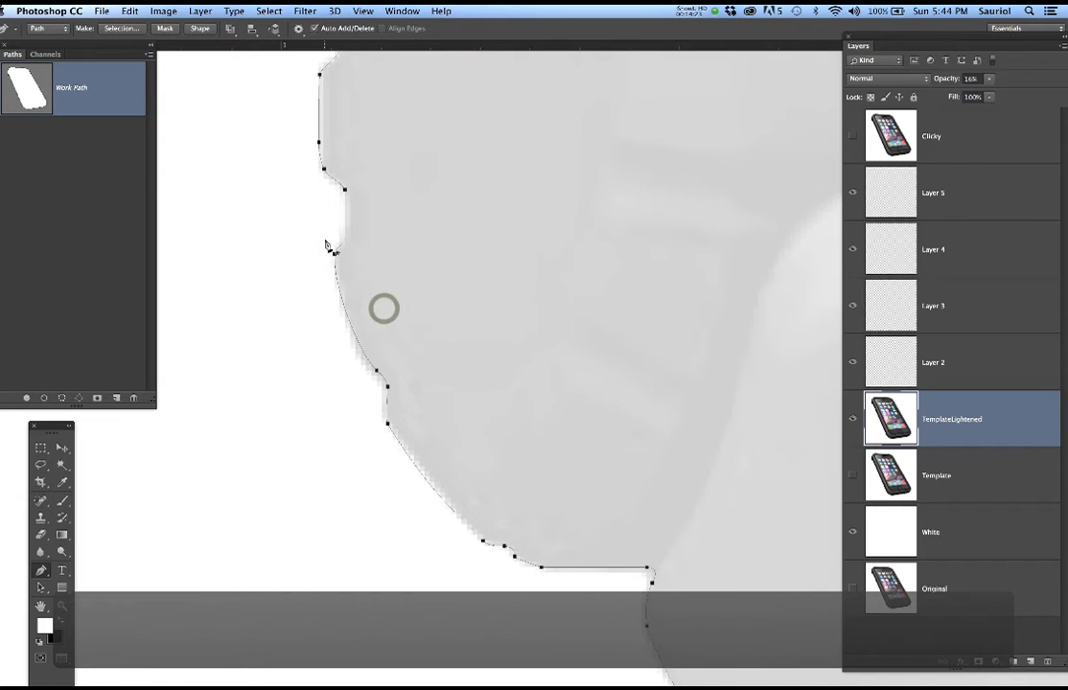
scroll(338, 228, "up", 4)
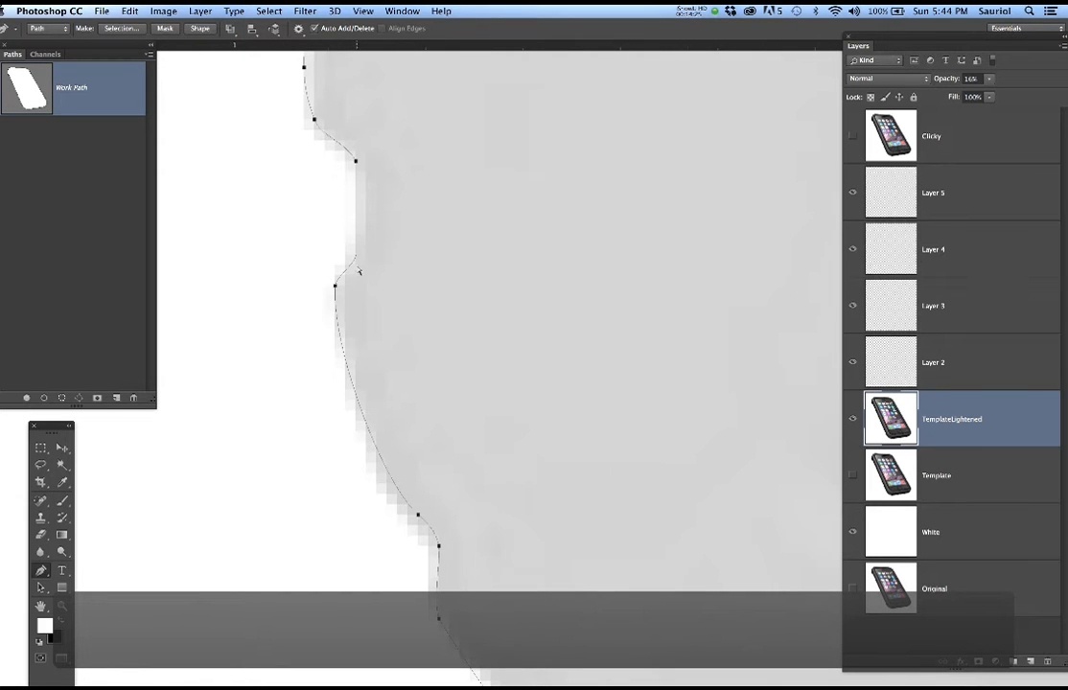
left_click(354, 258)
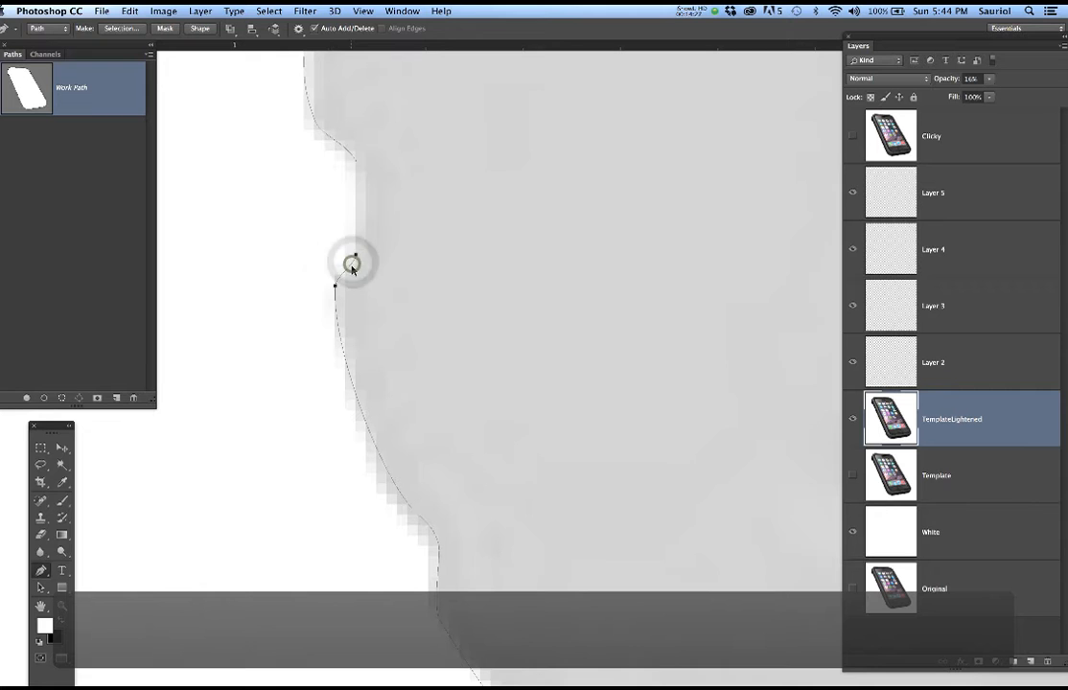
left_click_drag(352, 265, 294, 237)
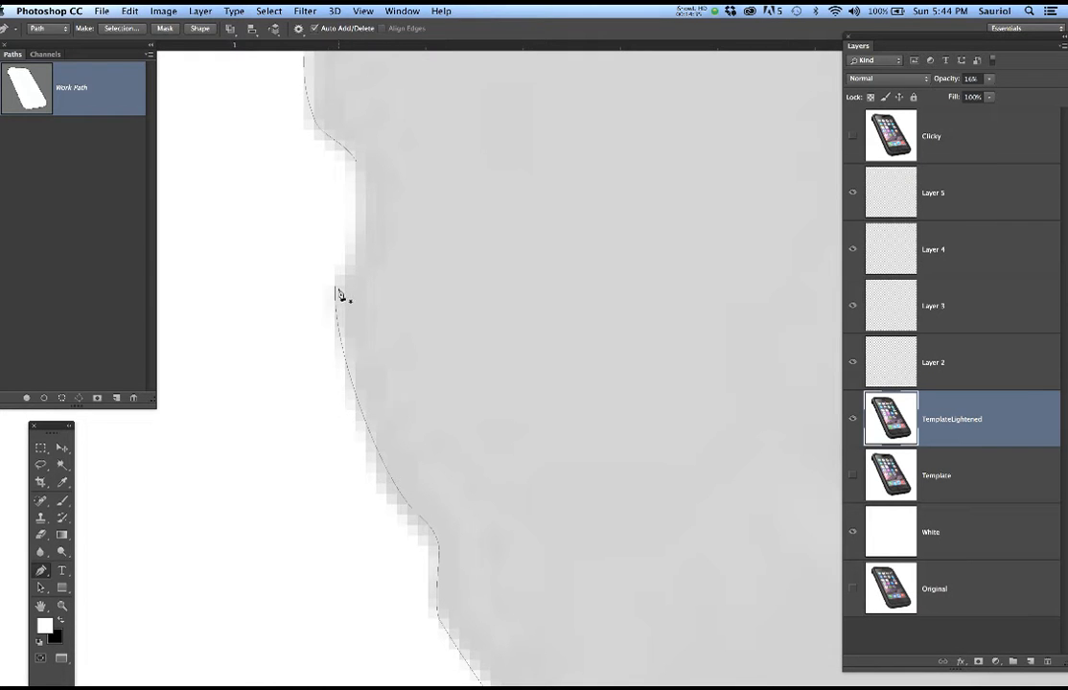
Resume the path at the lower side of the dial's gap and close the outline through a smooth anchor to the upper end anchor
left_click(335, 287)
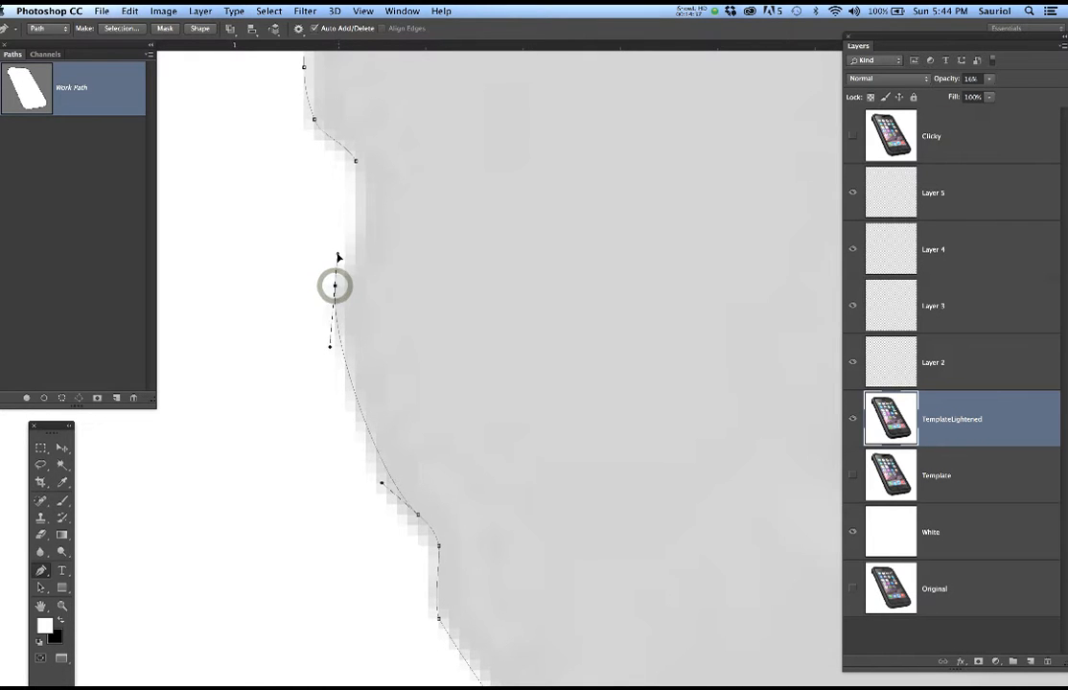
left_click_drag(357, 220, 355, 197)
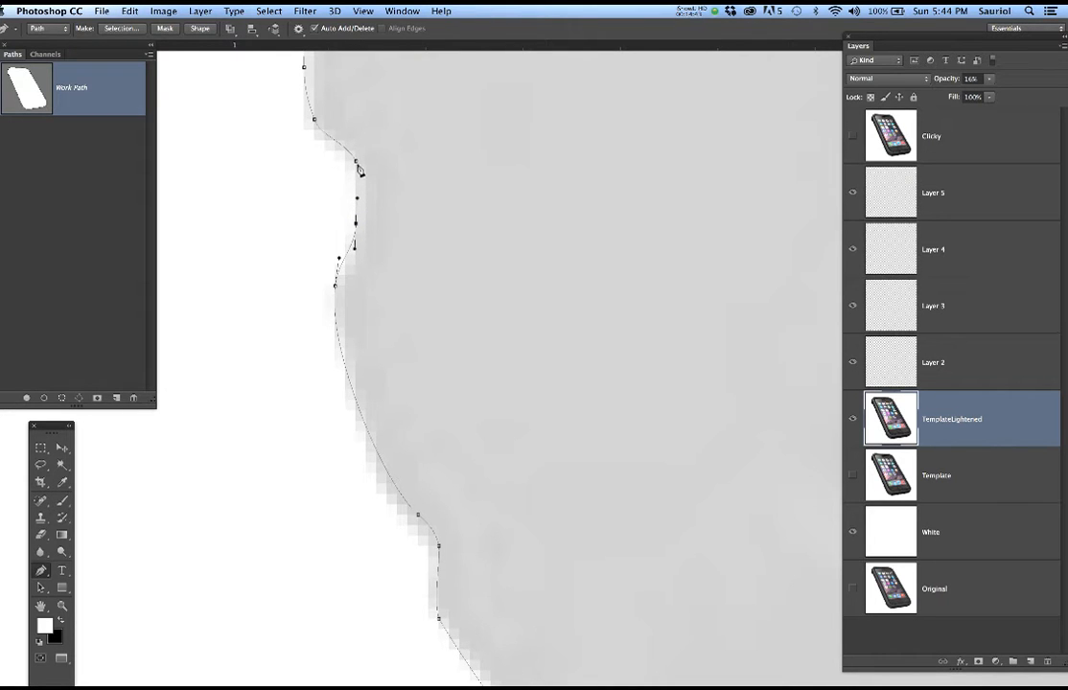
left_click(355, 161, "ctrl")
Save the completed work path under the name Phone1, copying that name, and save the document
scroll(383, 184, "down", 10)
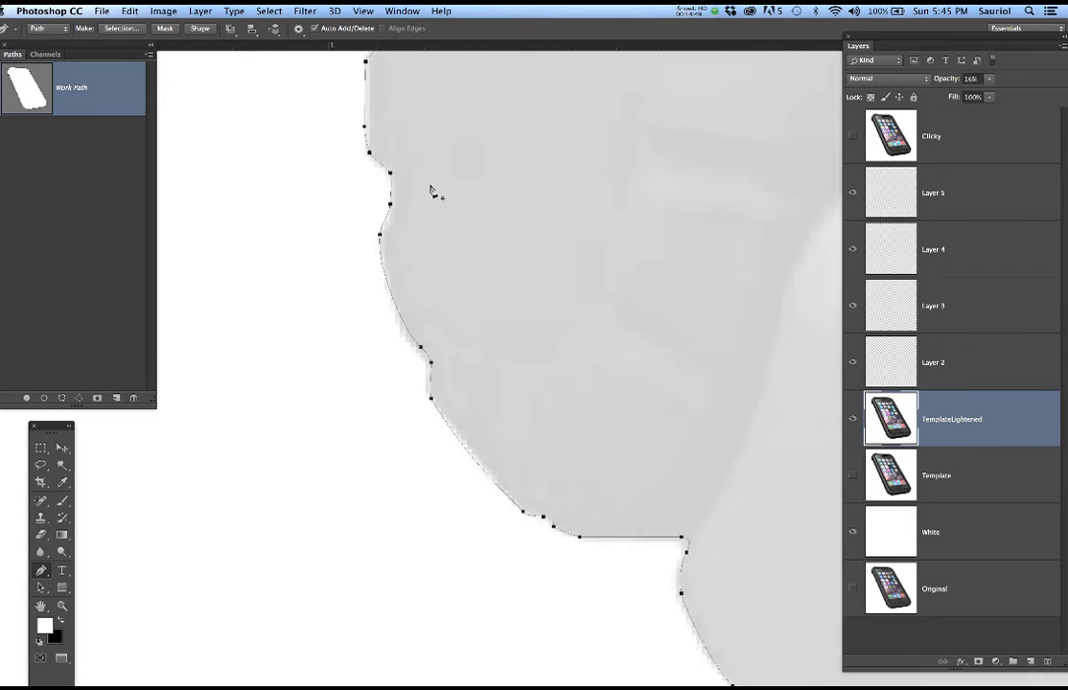
scroll(463, 219, "down", 3)
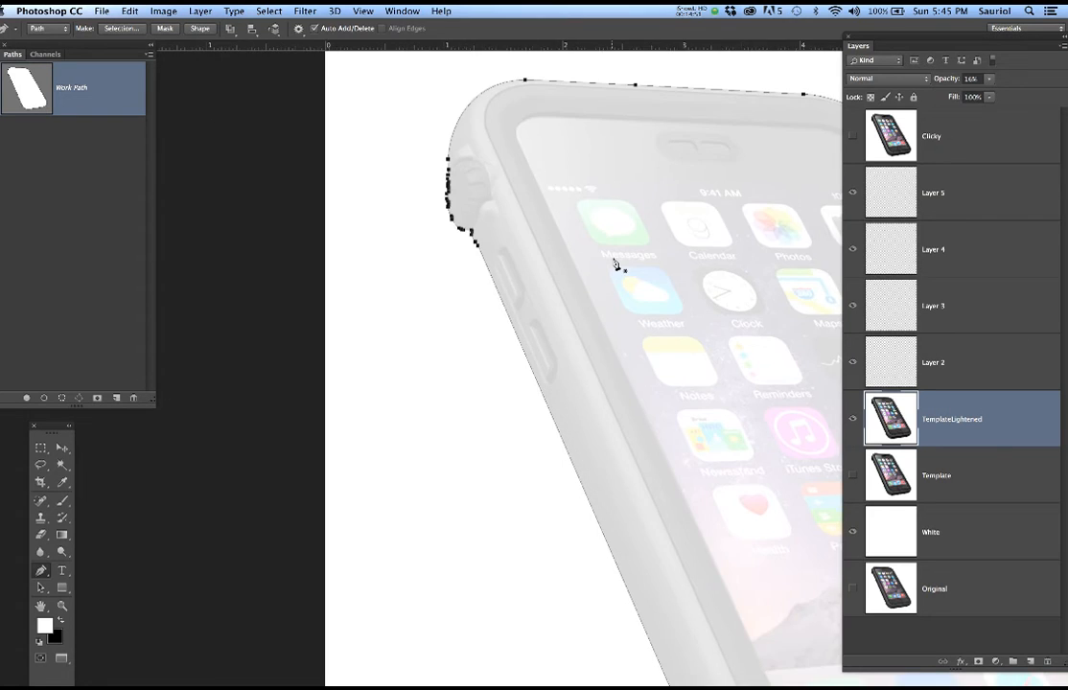
scroll(615, 263, "down", 3)
left_click_drag(636, 275, 393, 246)
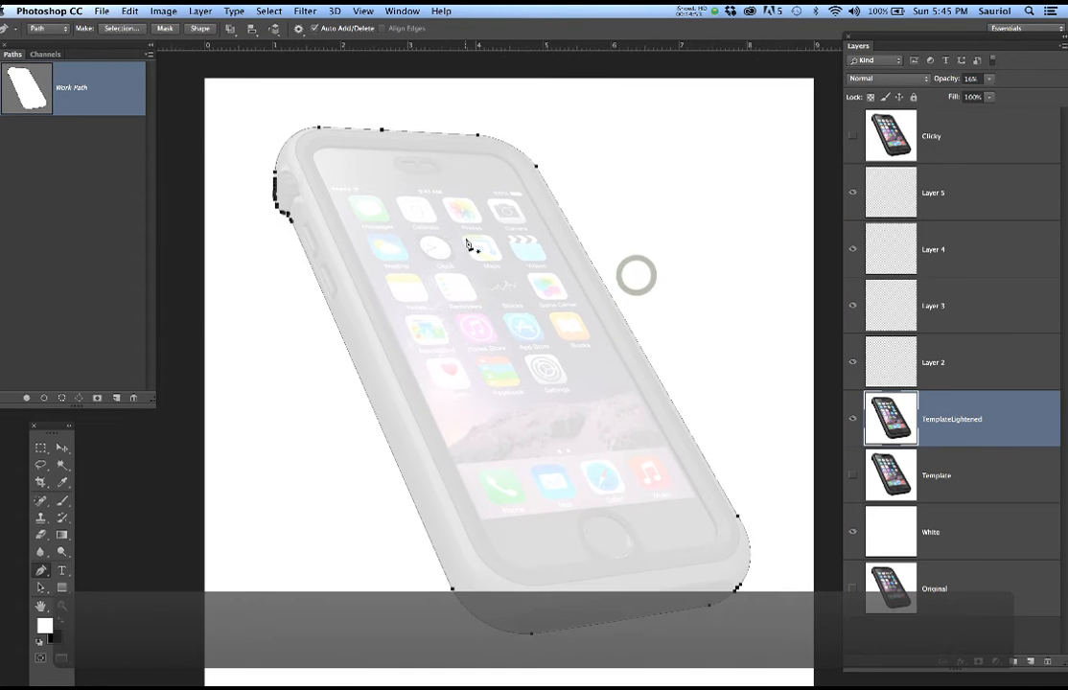
double_click(82, 91)
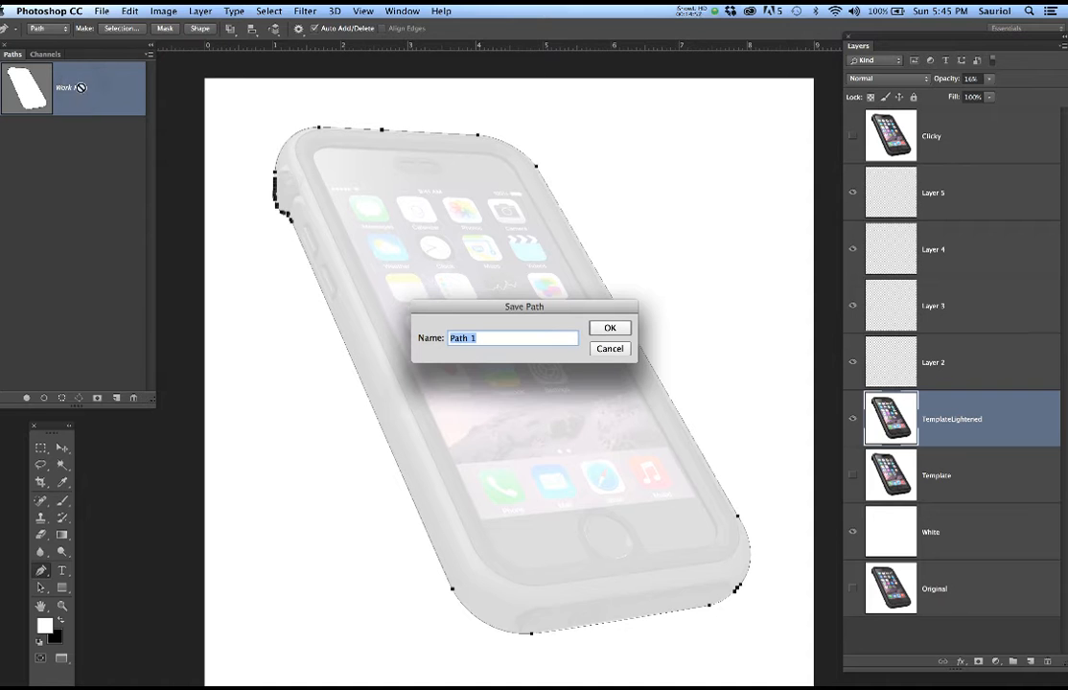
type("P")
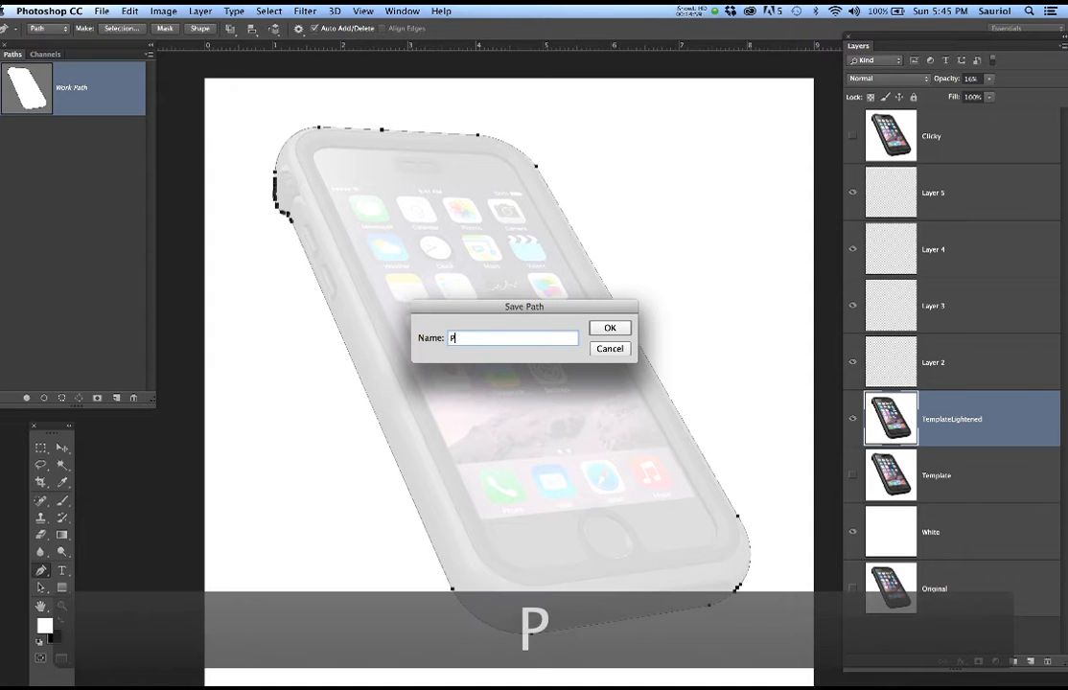
type("hone")
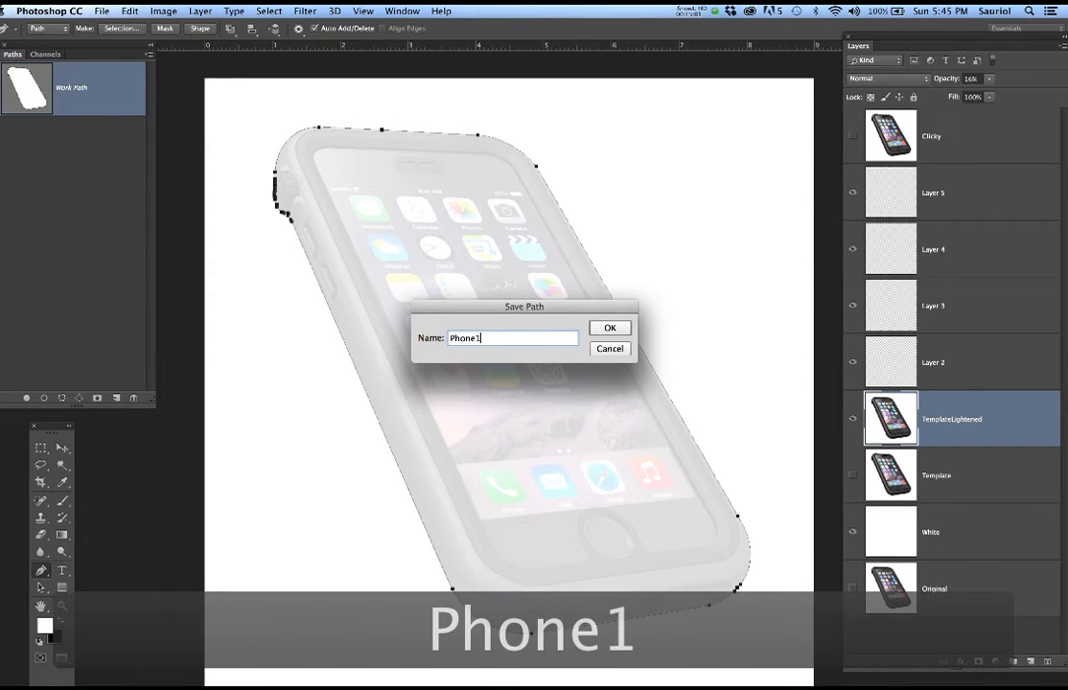
type("1")
double_click(489, 341)
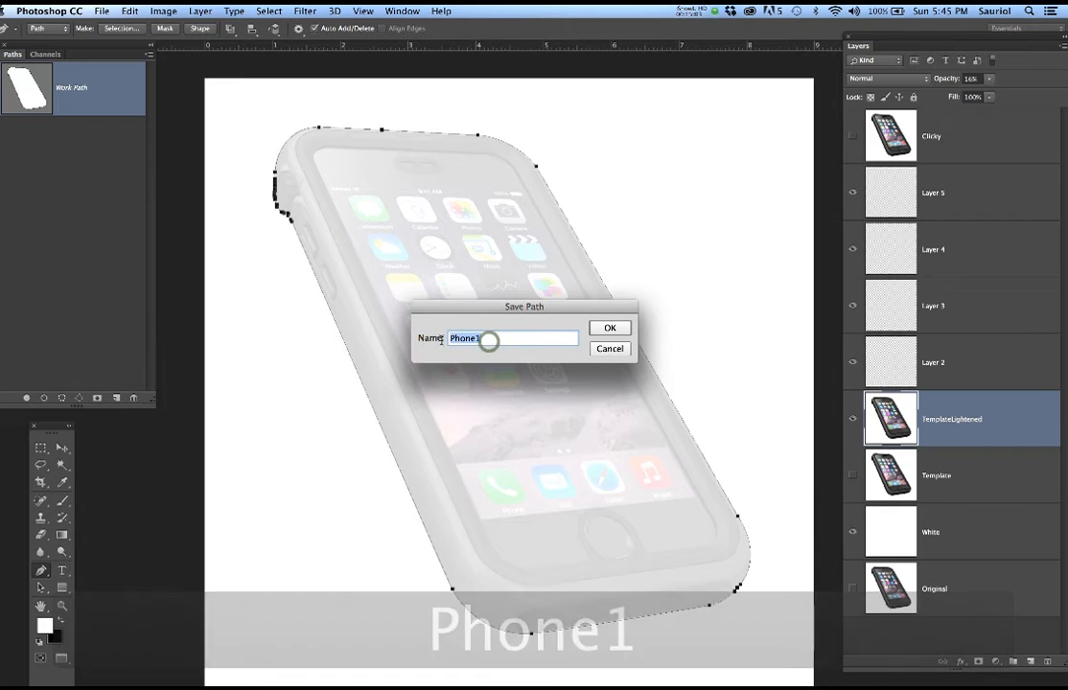
key("super+c")
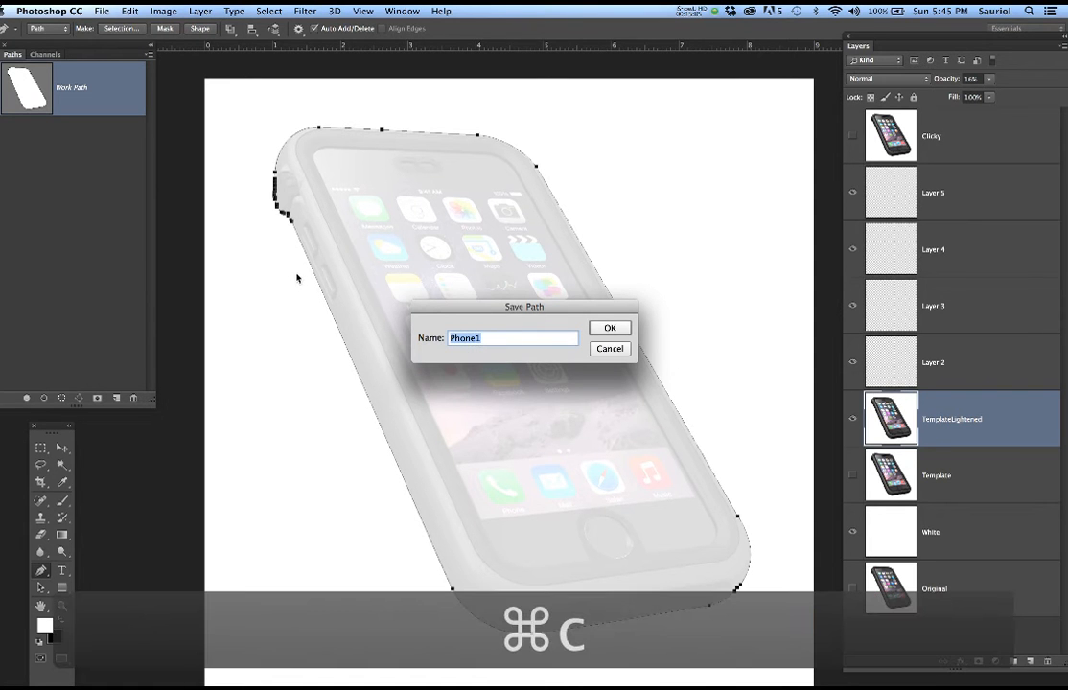
left_click(609, 327)
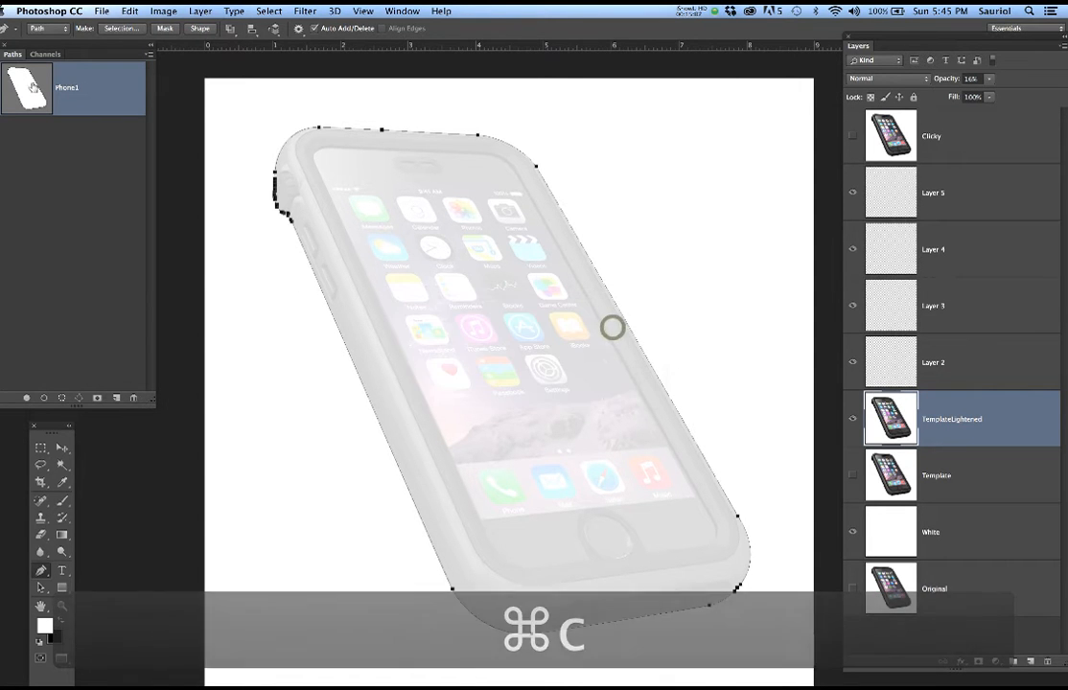
key("super+s")
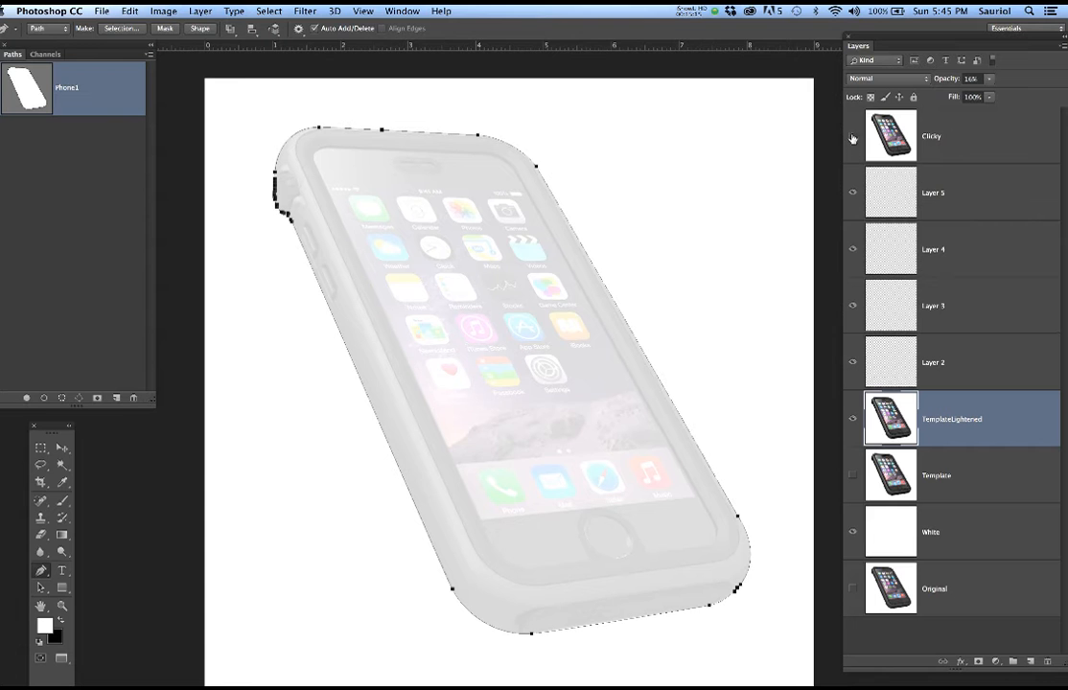
Show the full-strength Template layer and rename Layer 2 to Phone1
key("0")
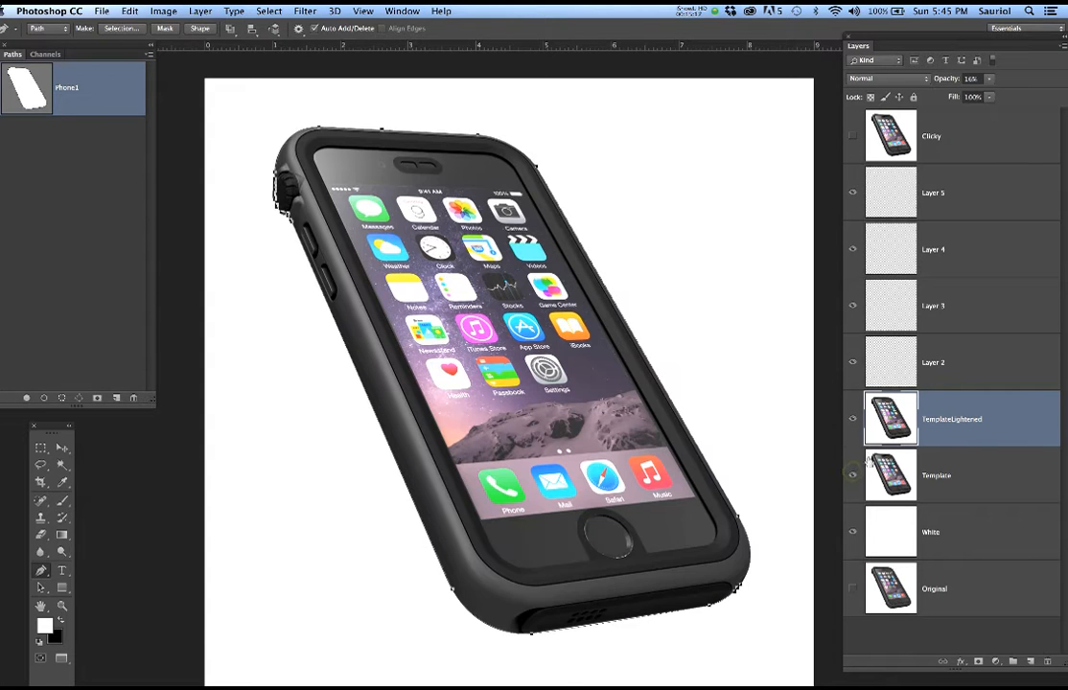
left_click(925, 377)
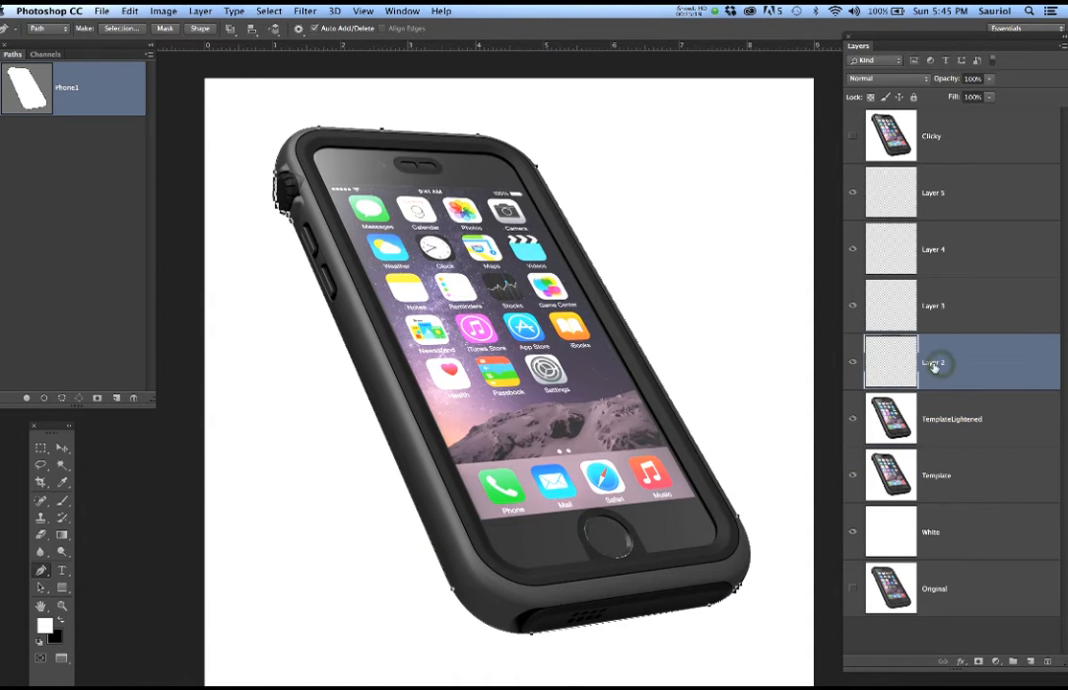
double_click(934, 363)
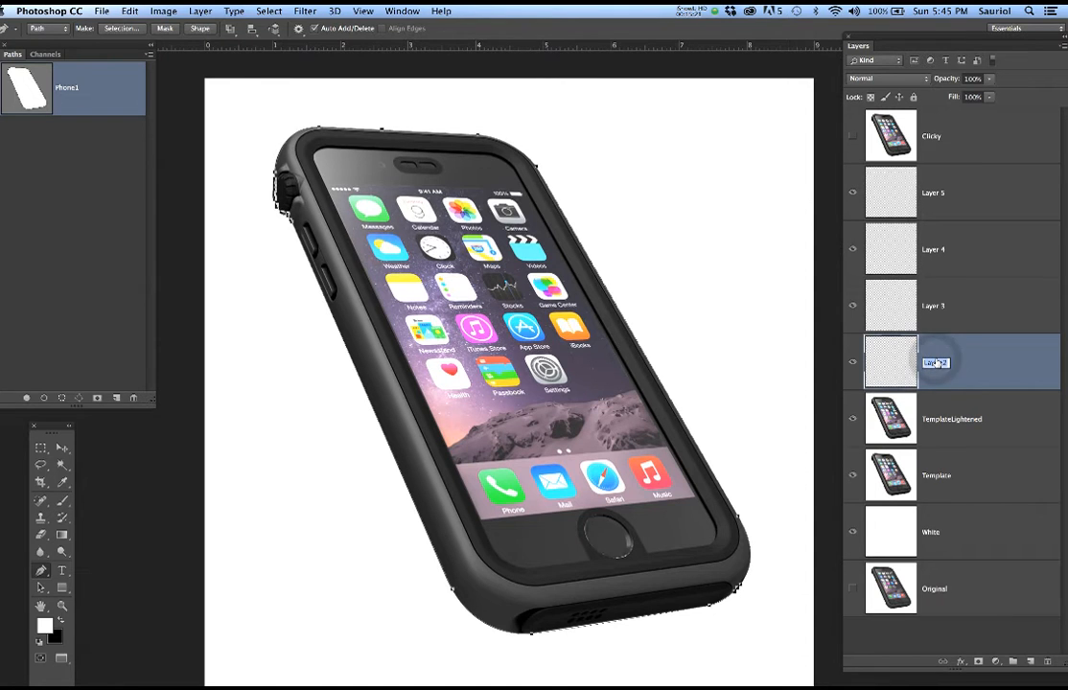
type("Phone1")
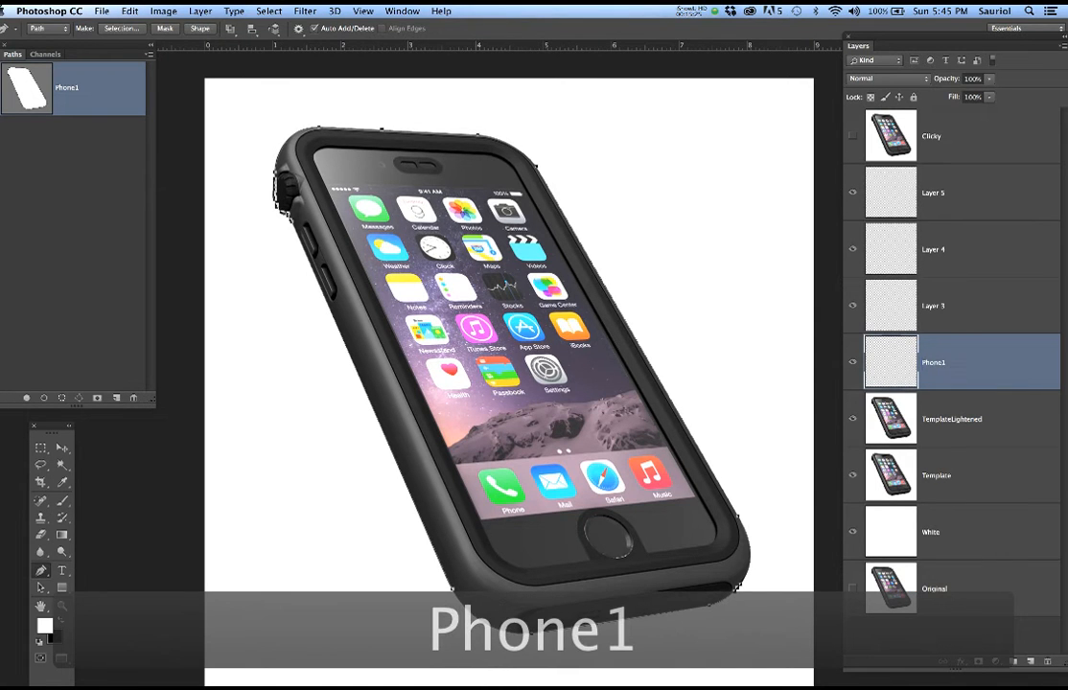
left_click(951, 383)
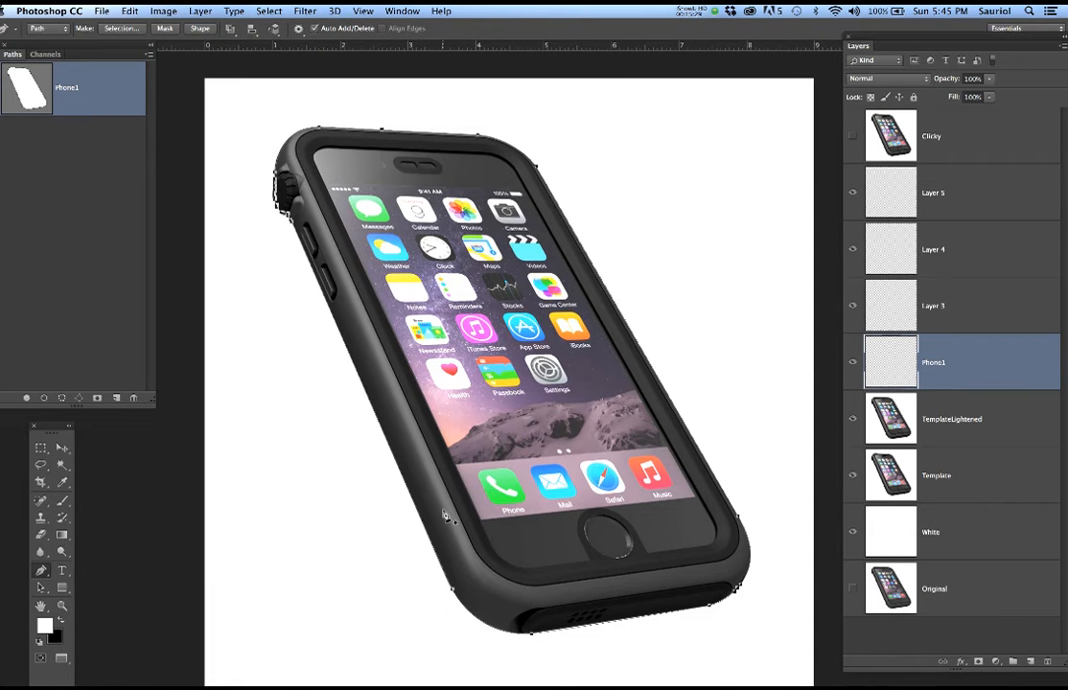
Switch to the Brush tool and sample the dark grey near the case's left edge as the foreground color
scroll(444, 516, "up", 10)
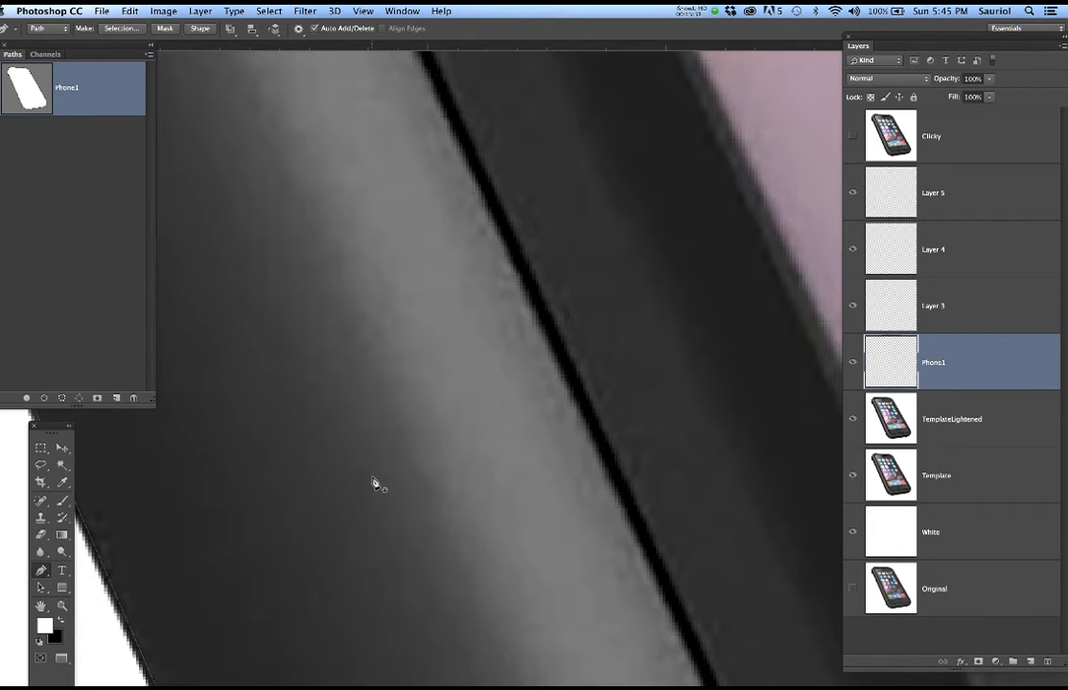
key("b")
mouse_move(338, 504)
left_mouse_down()
mouse_move(515, 374)
mouse_move(567, 351)
left_mouse_up()
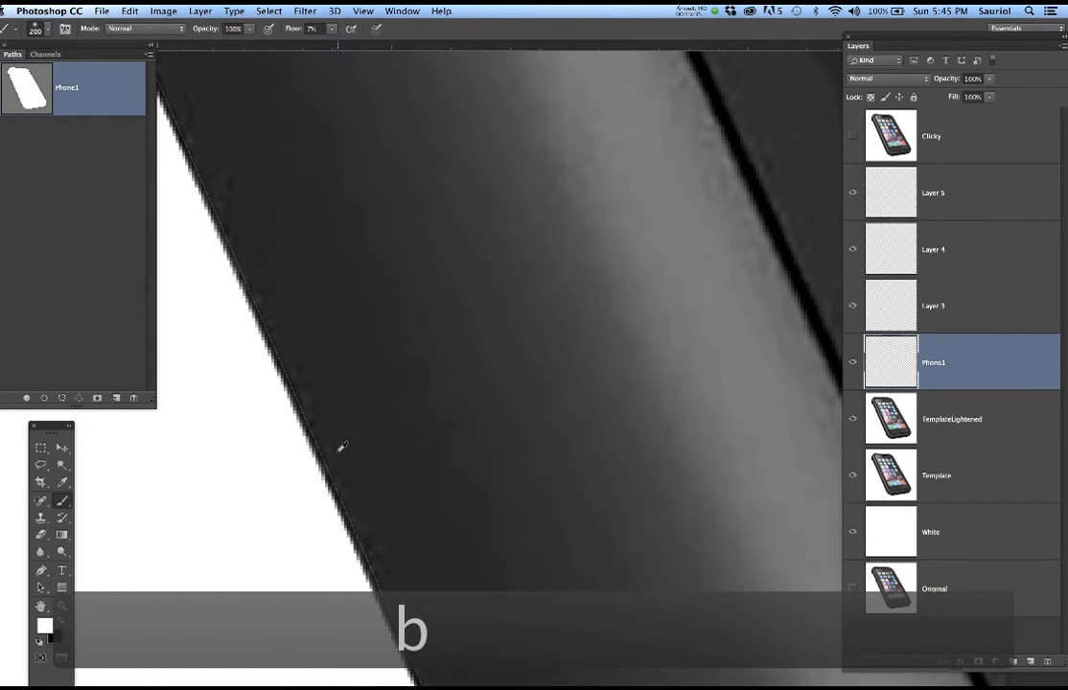
left_click(323, 439, "alt")
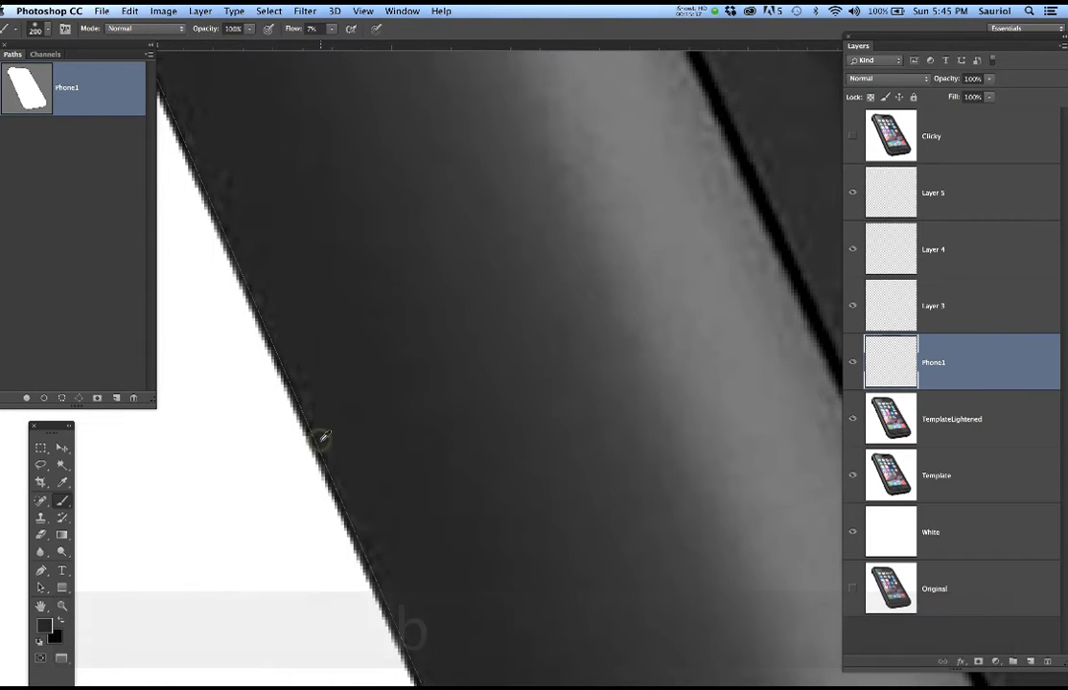
scroll(405, 435, "down", 10)
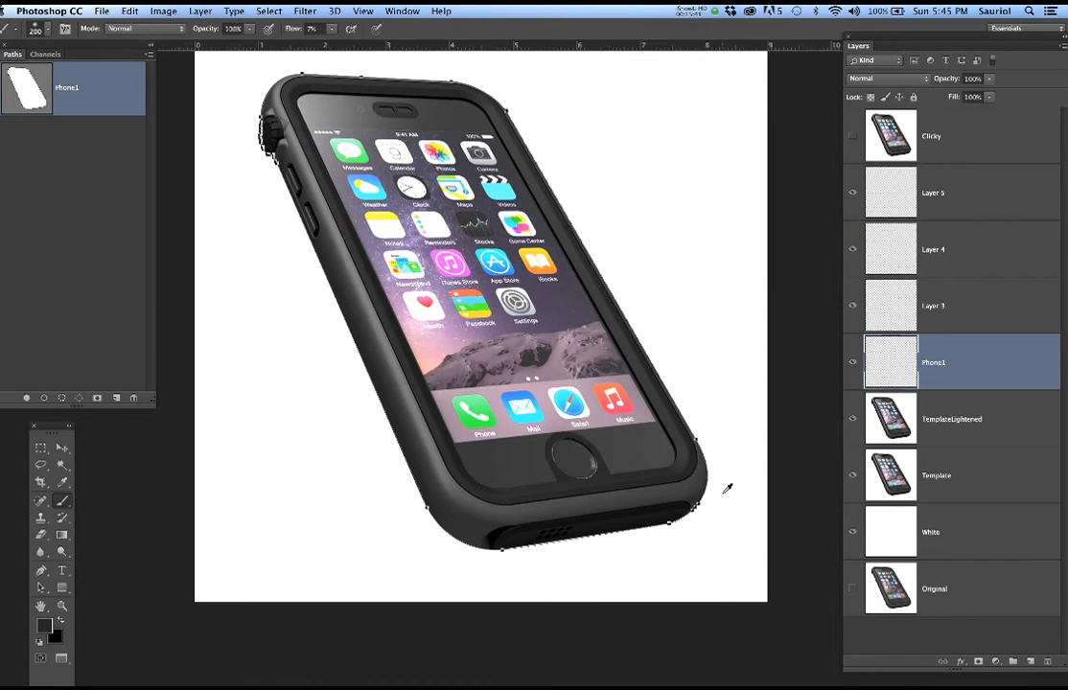
scroll(726, 488, "up", 8)
scroll(596, 470, "down", 8)
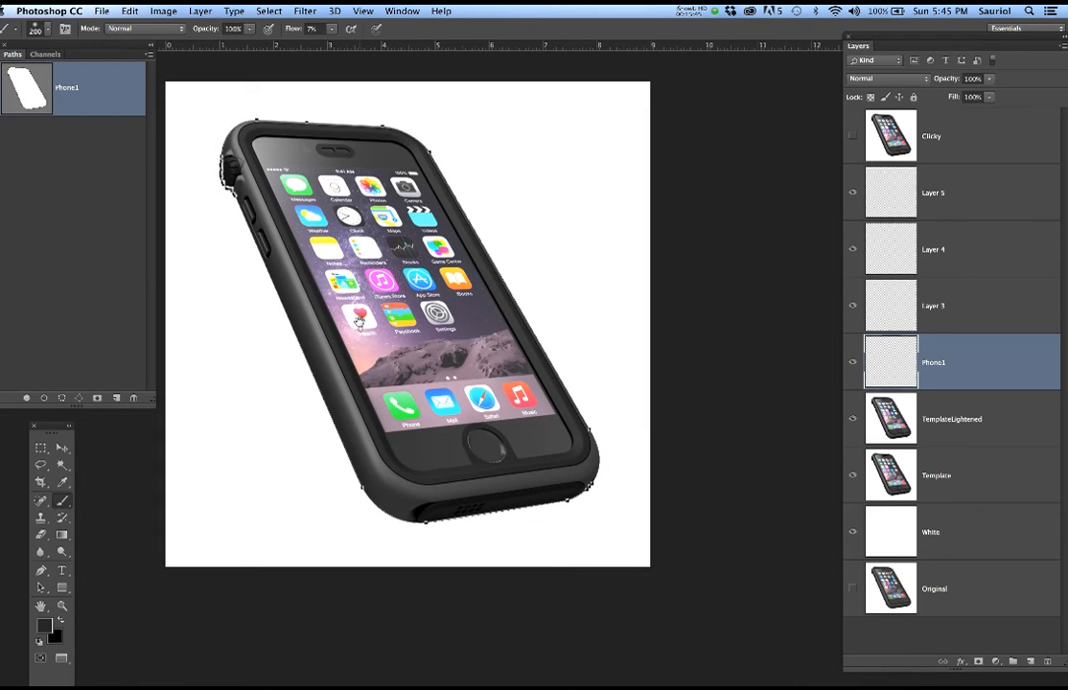
scroll(316, 283, "up", 3)
scroll(368, 280, "up", 3)
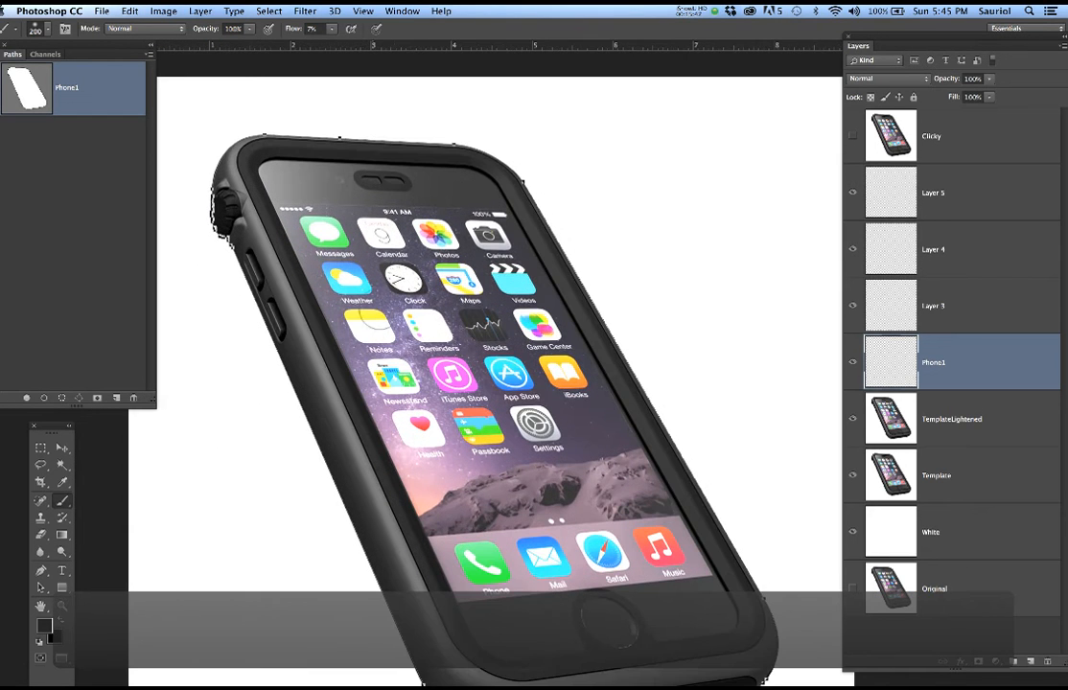
Load the Phone1 path as a selection and hide the Template and TemplateLightened layers
scroll(406, 302, "down", 2)
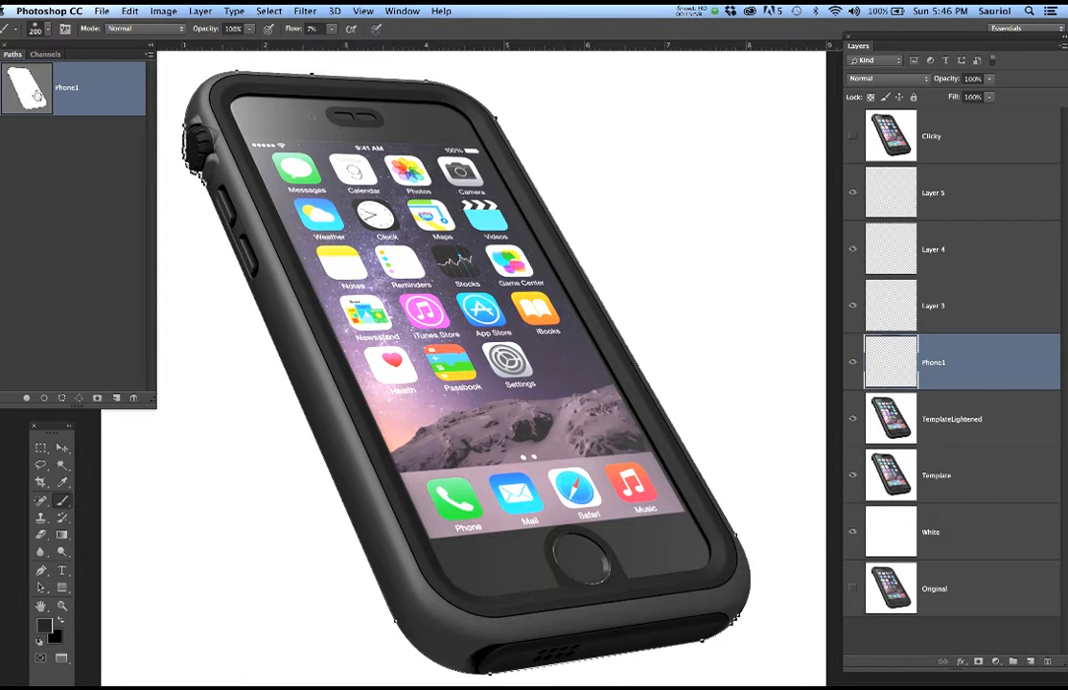
left_click(38, 96, "super")
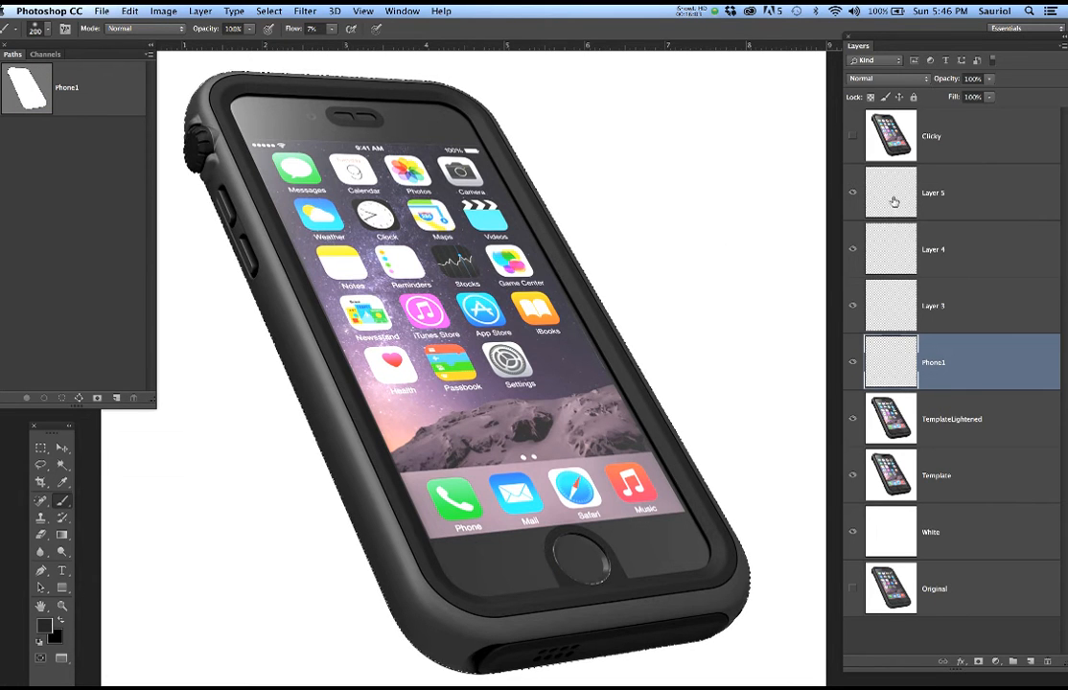
left_click(853, 474)
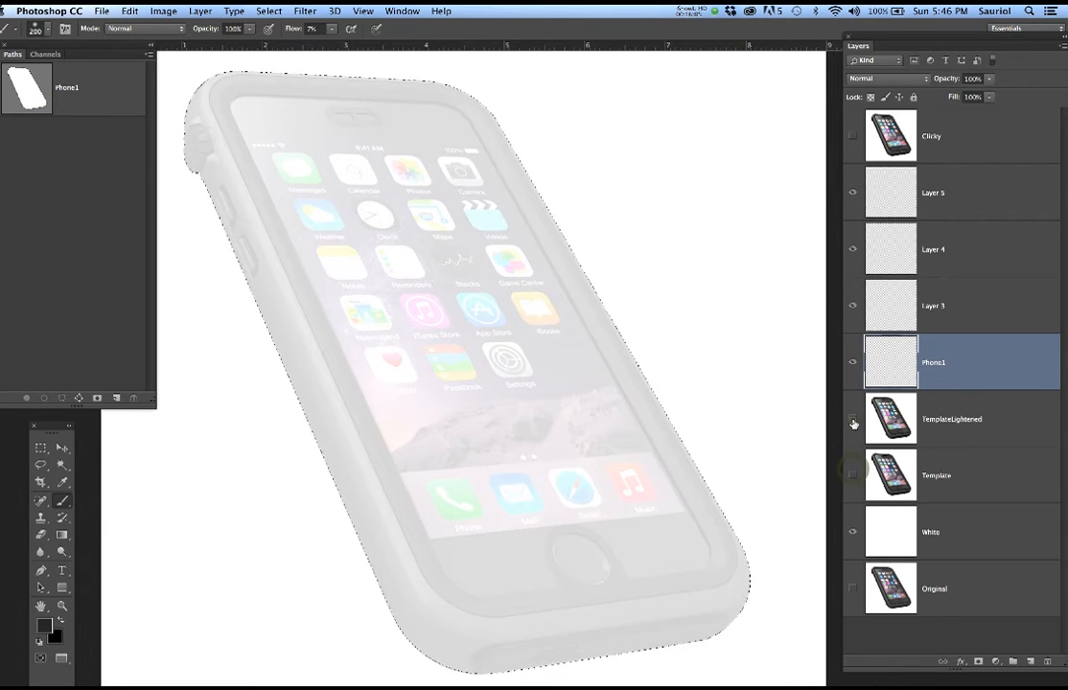
left_click(853, 419)
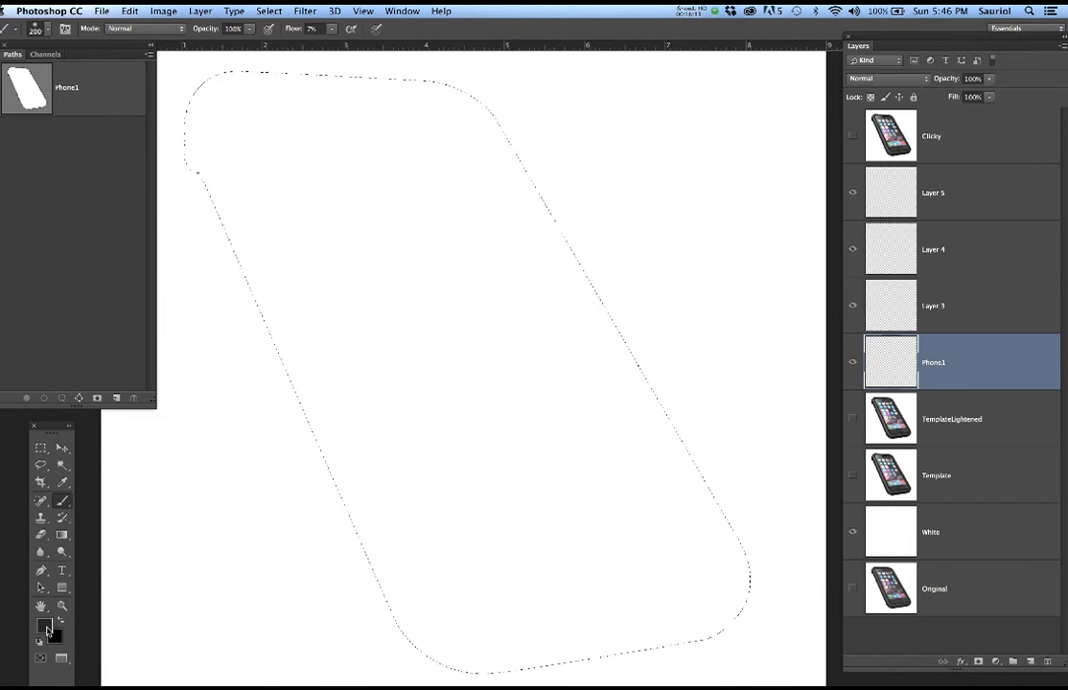
Fill the phone-shaped selection on the Phone1 layer with the dark grey foreground color and deselect
left_click_drag(52, 427, 163, 427)
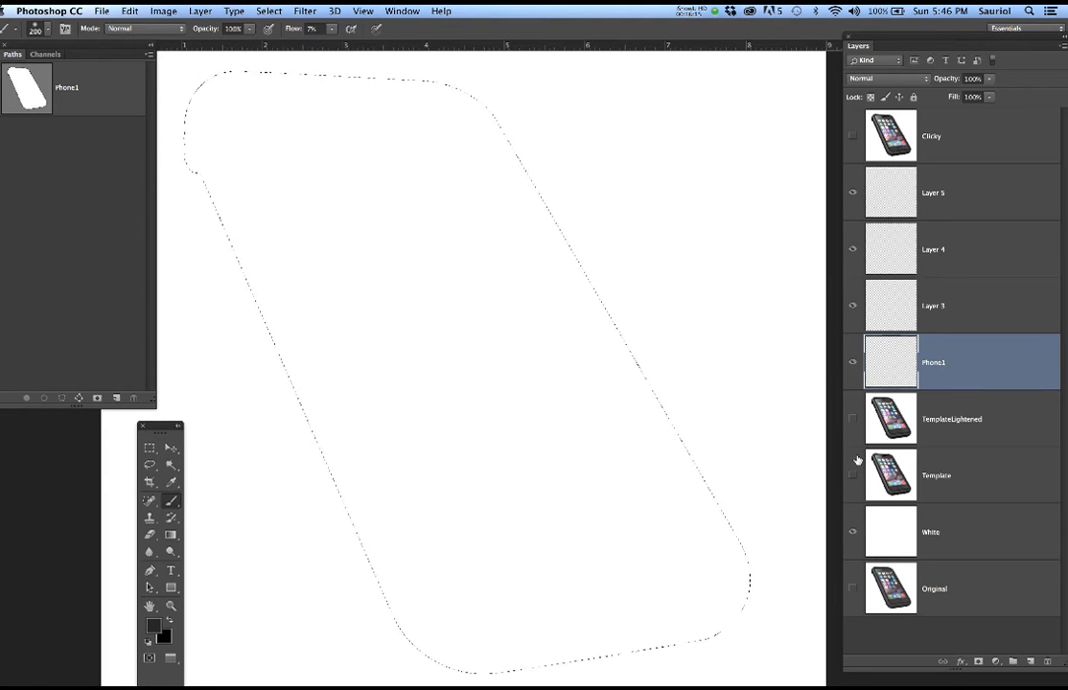
key("b")
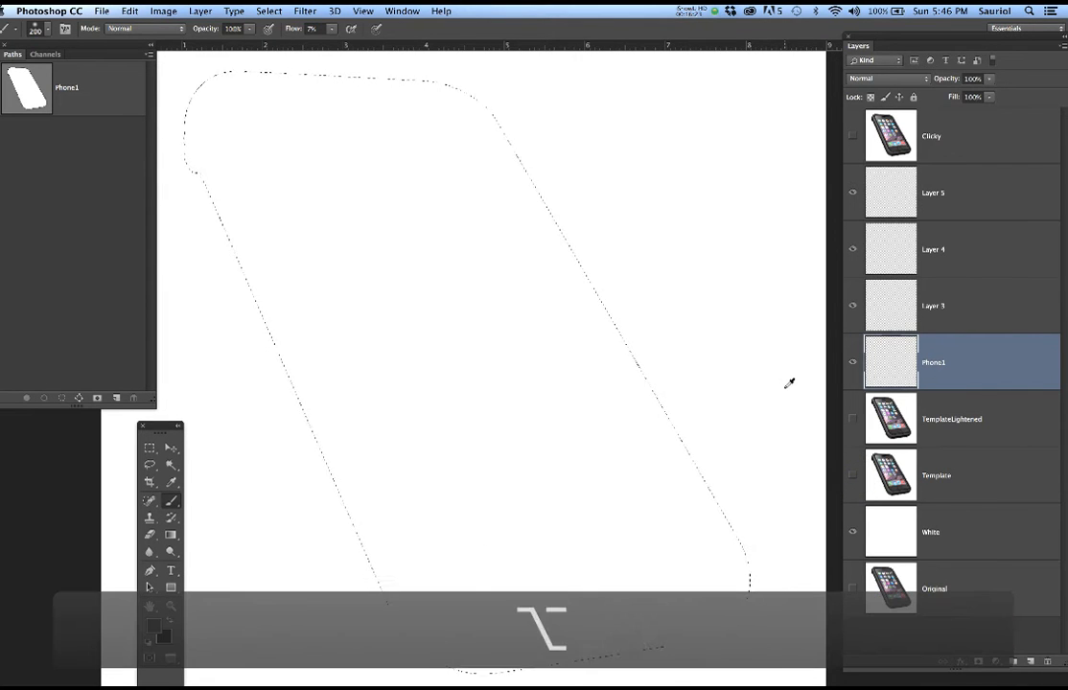
key("alt+BackSpace")
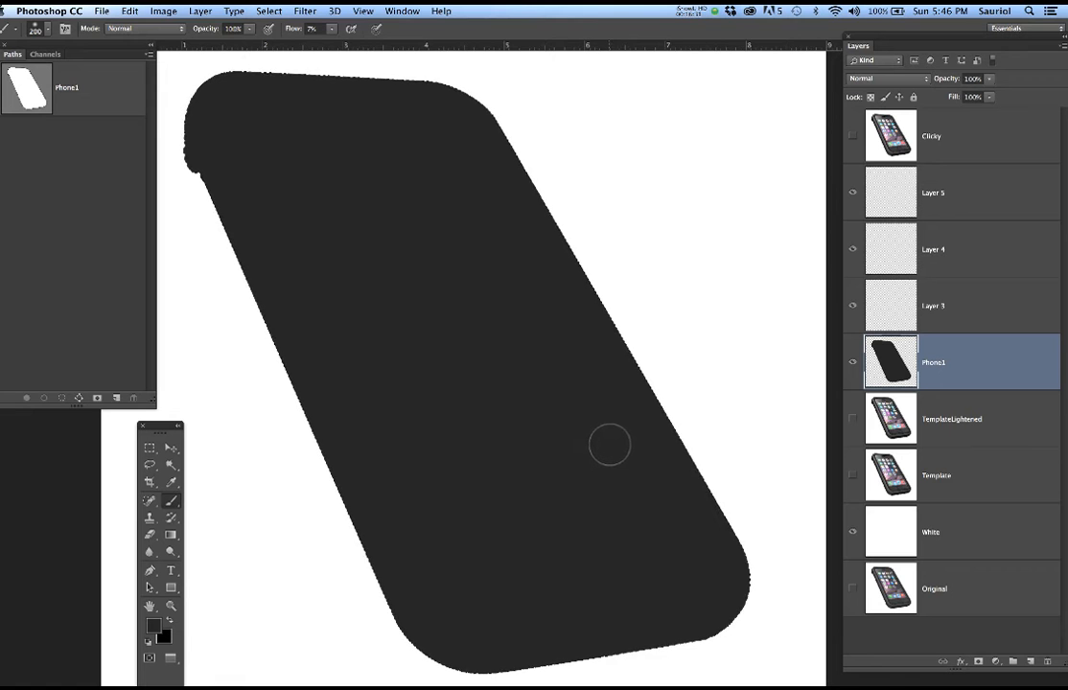
scroll(513, 483, "up", 5)
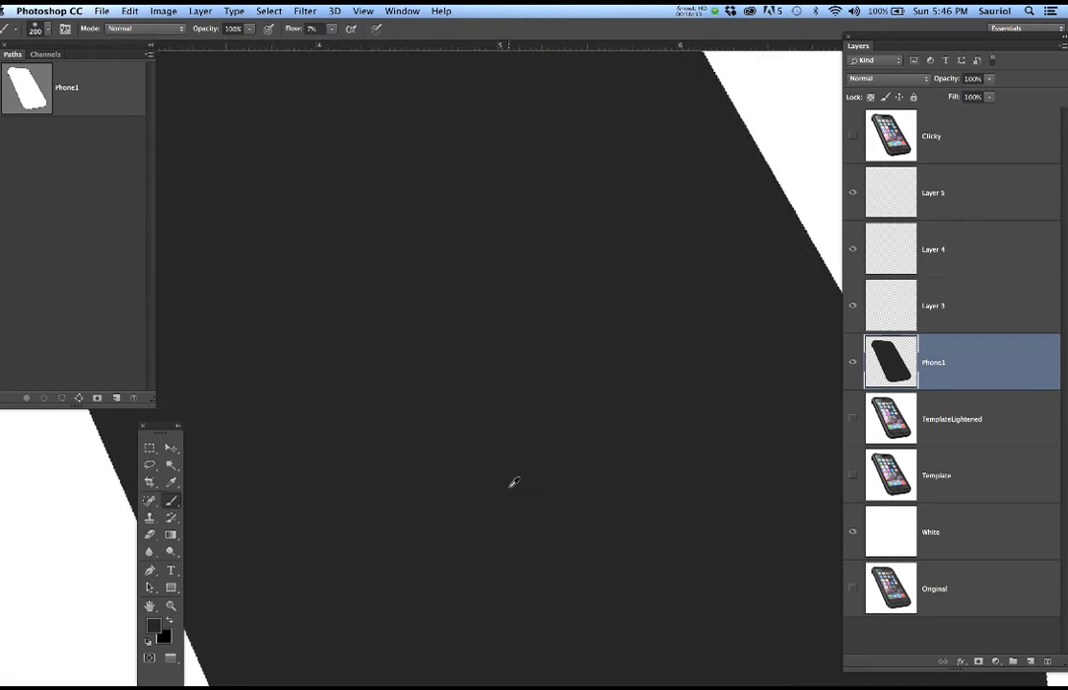
scroll(513, 483, "down", 5)
scroll(513, 482, "down", 3)
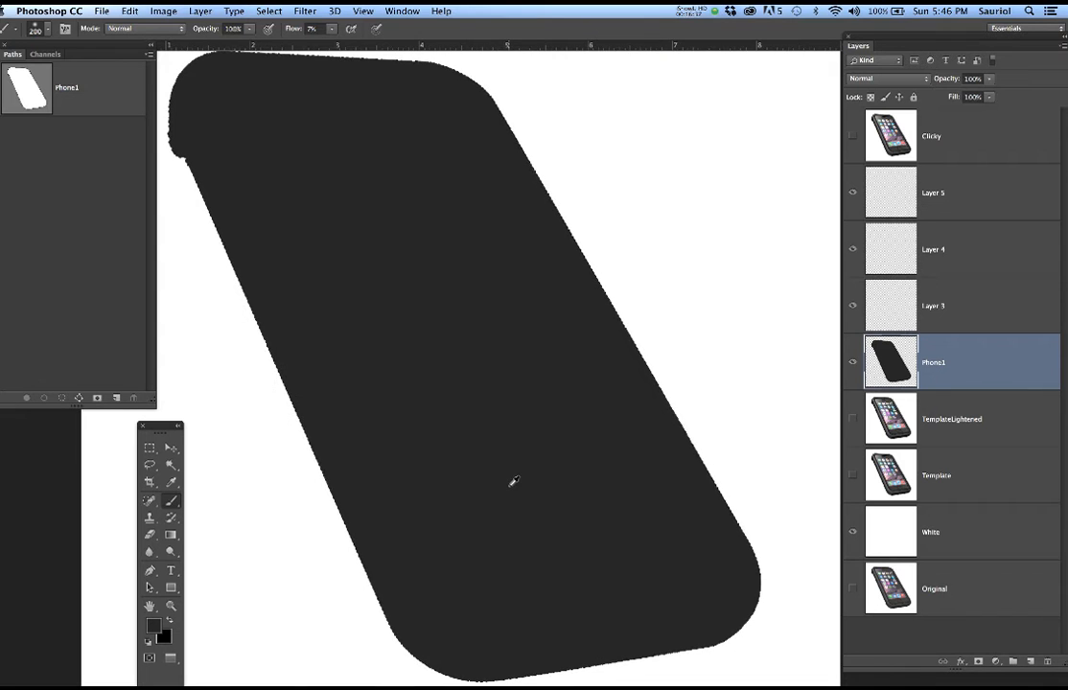
key("super+d")
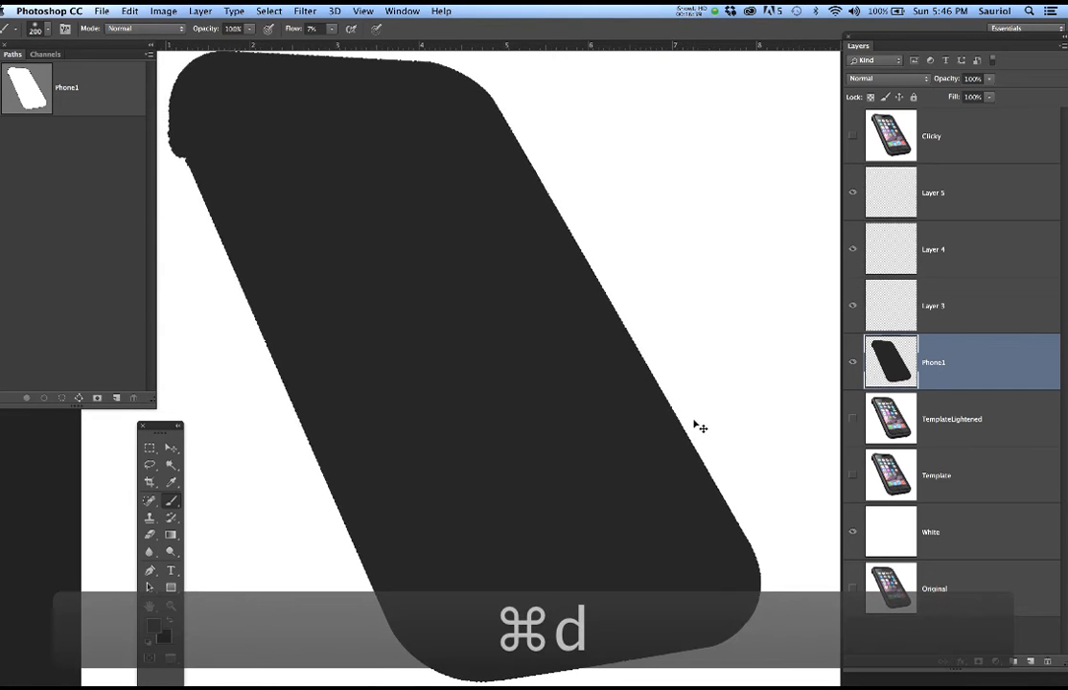
Soften the edges of the filled shape on the Phone1 layer with a Gaussian Blur of 1 pixel radius
scroll(304, 438, "up", 5)
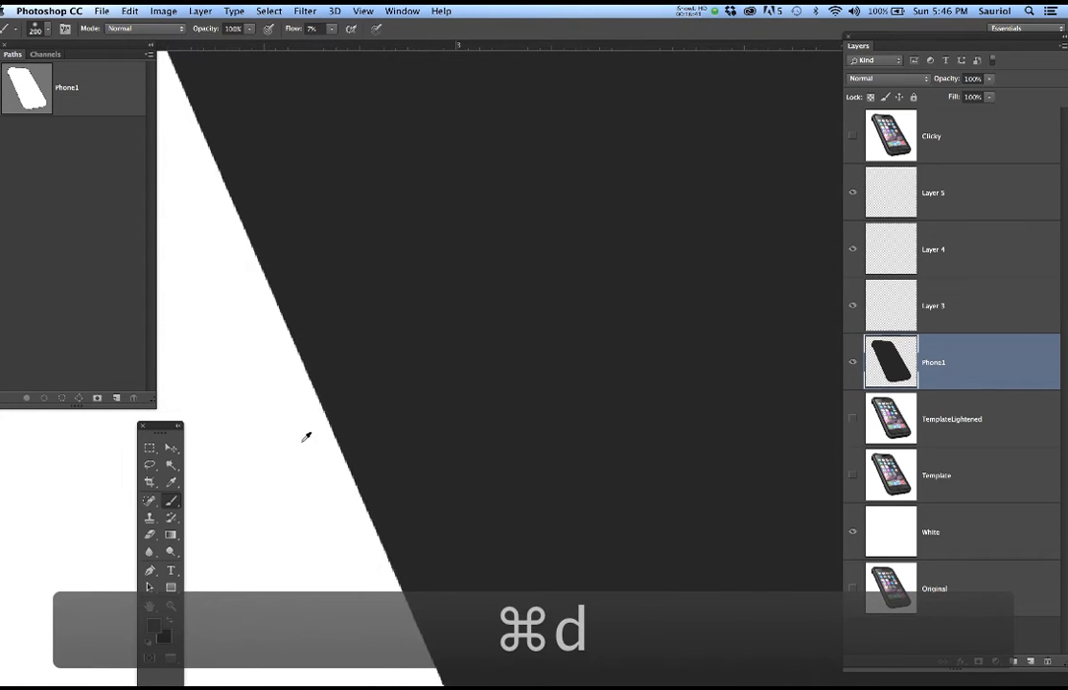
scroll(432, 437, "up", 1)
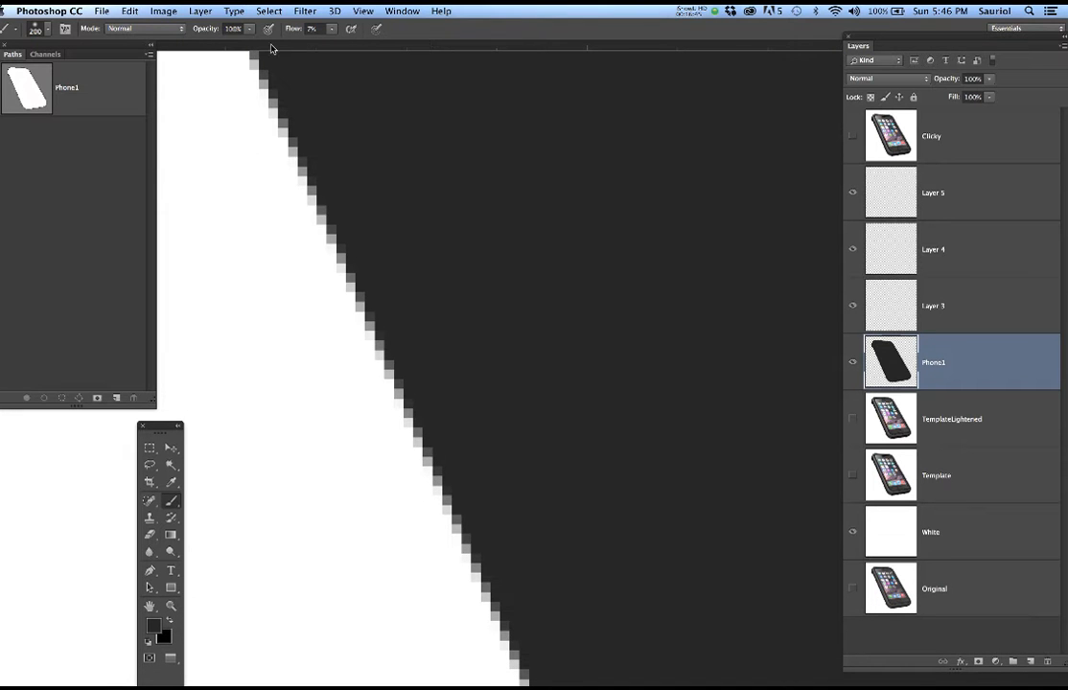
left_click(268, 11)
mouse_move(230, 9)
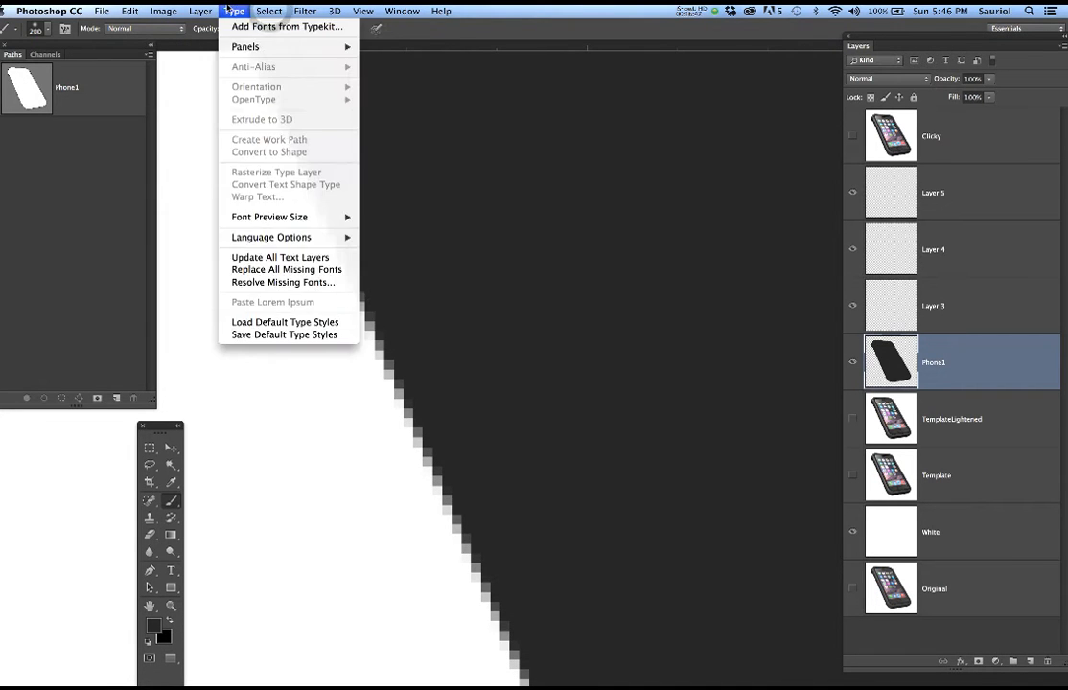
mouse_move(304, 11)
mouse_move(316, 166)
left_click(507, 216)
left_click_drag(707, 272, 667, 271)
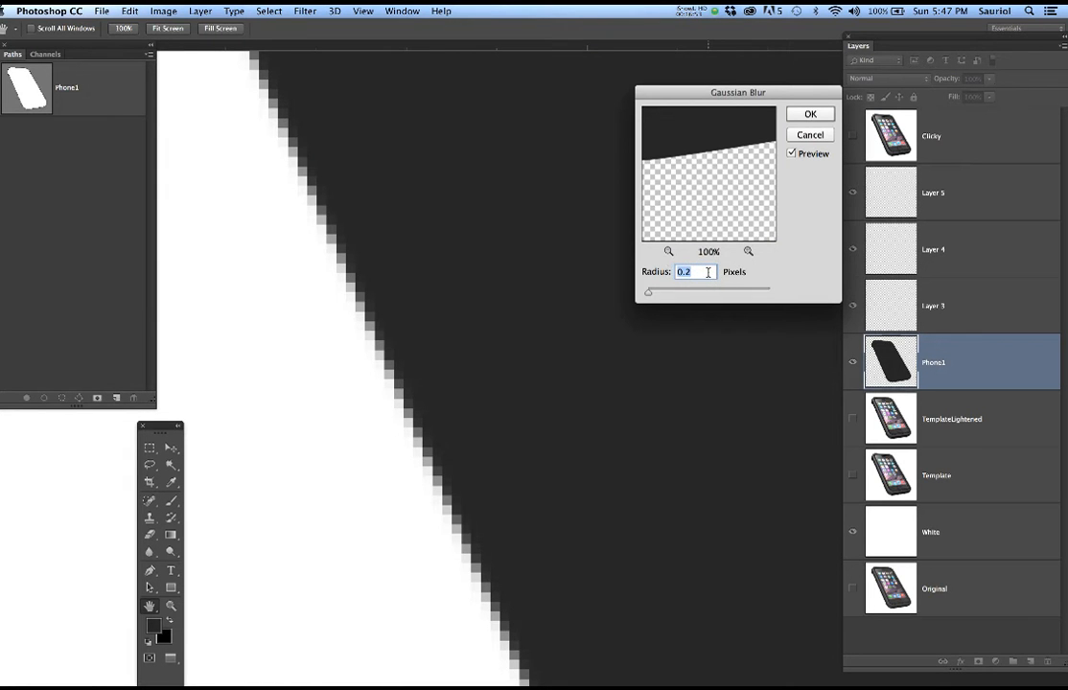
type("1")
key("Return")
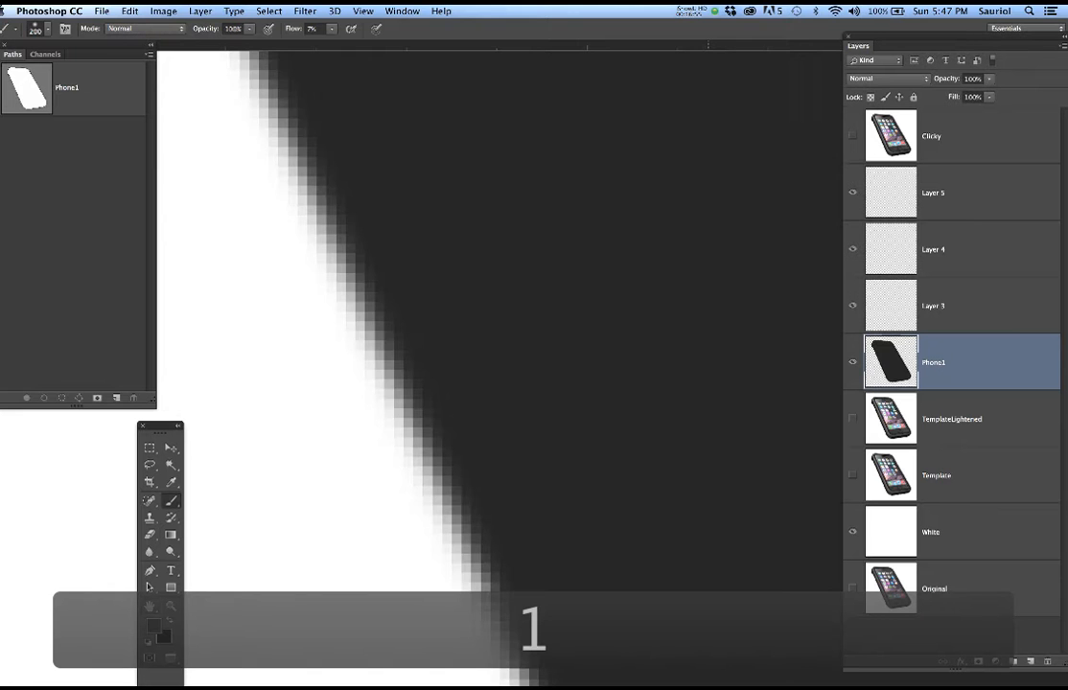
Hide the Phone1 layer and show the TemplateLightened and Template layers again
scroll(512, 286, "down", 3)
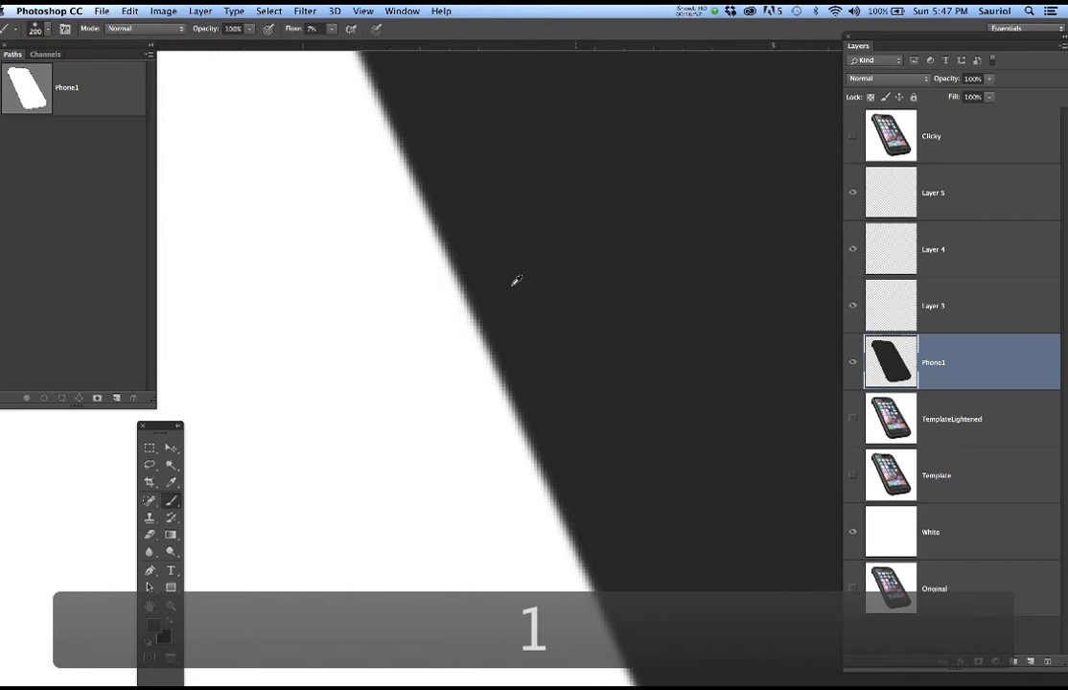
scroll(544, 282, "down", 2)
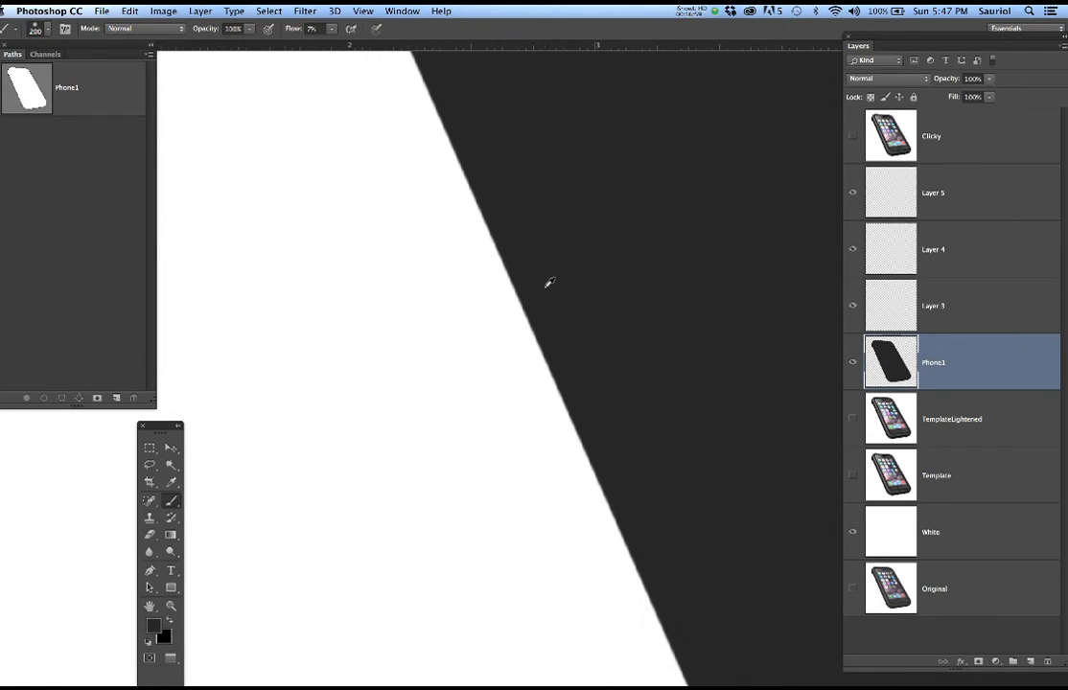
scroll(549, 291, "down", 5)
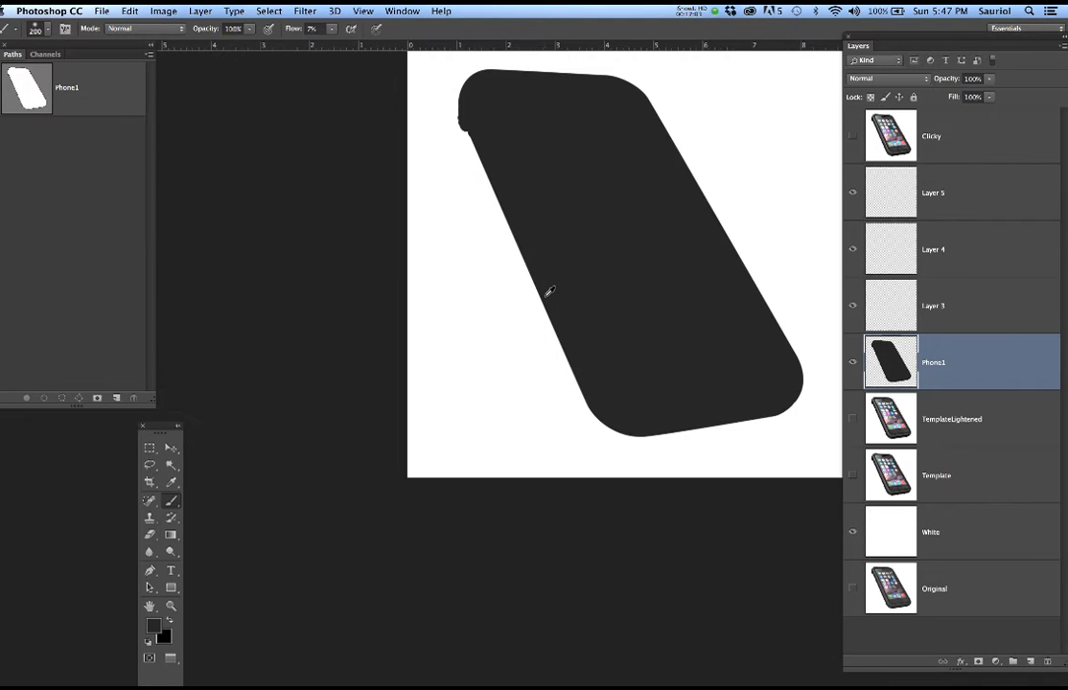
scroll(549, 292, "up", 3)
mouse_move(581, 321)
left_mouse_down()
mouse_move(468, 381)
mouse_move(410, 489)
left_mouse_up()
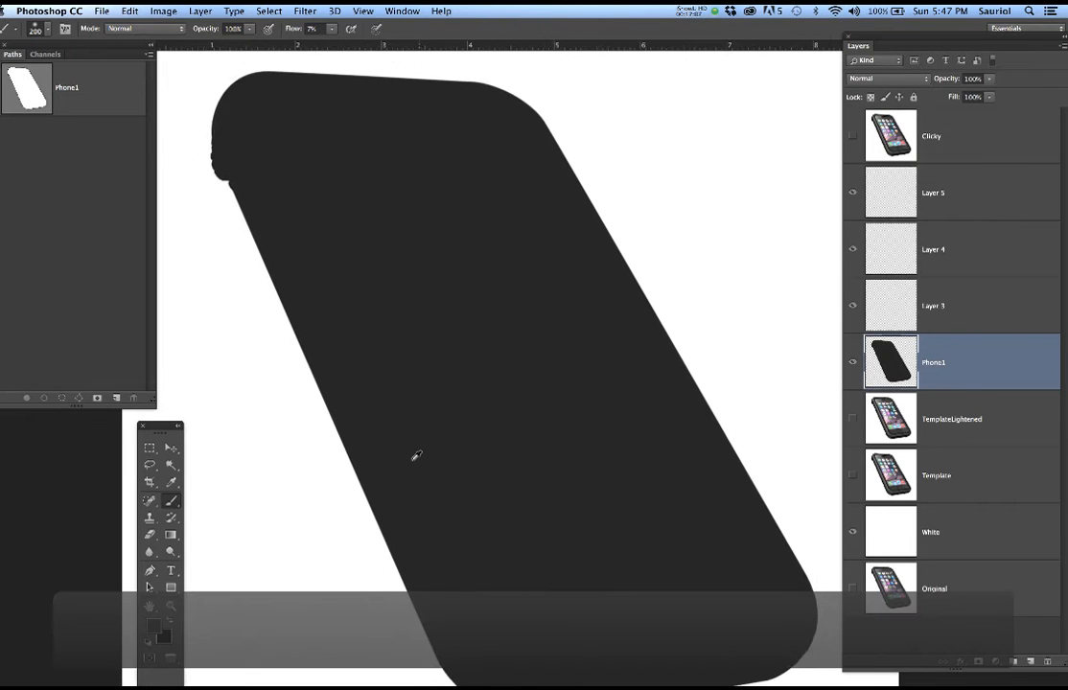
scroll(416, 455, "down", 3)
left_click_drag(543, 441, 543, 404)
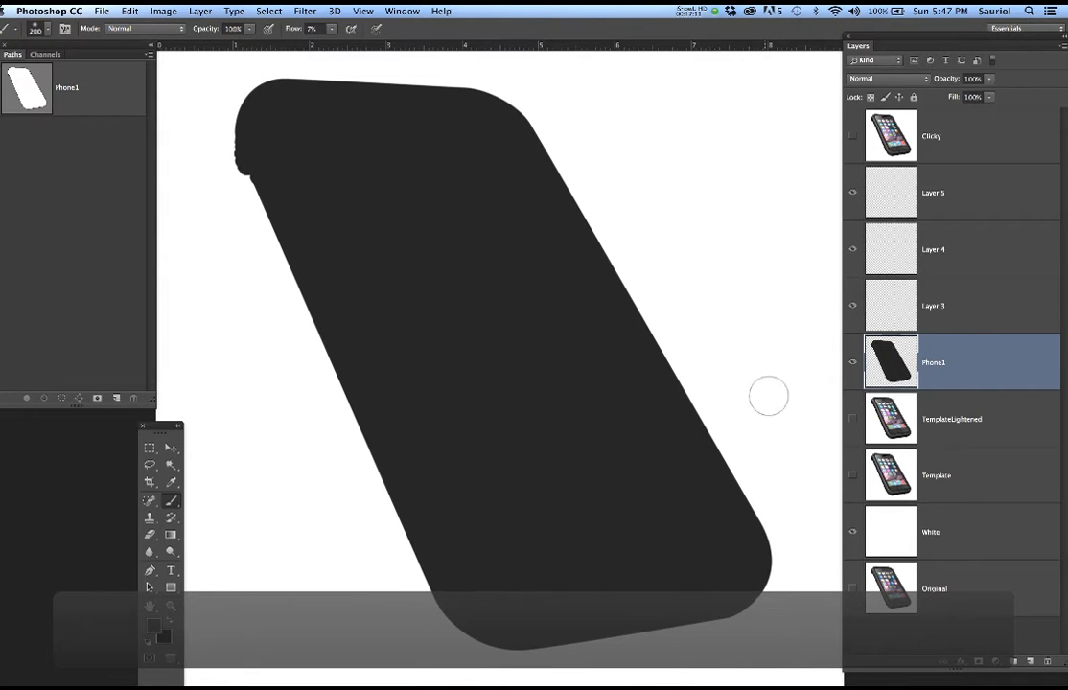
left_click(851, 362)
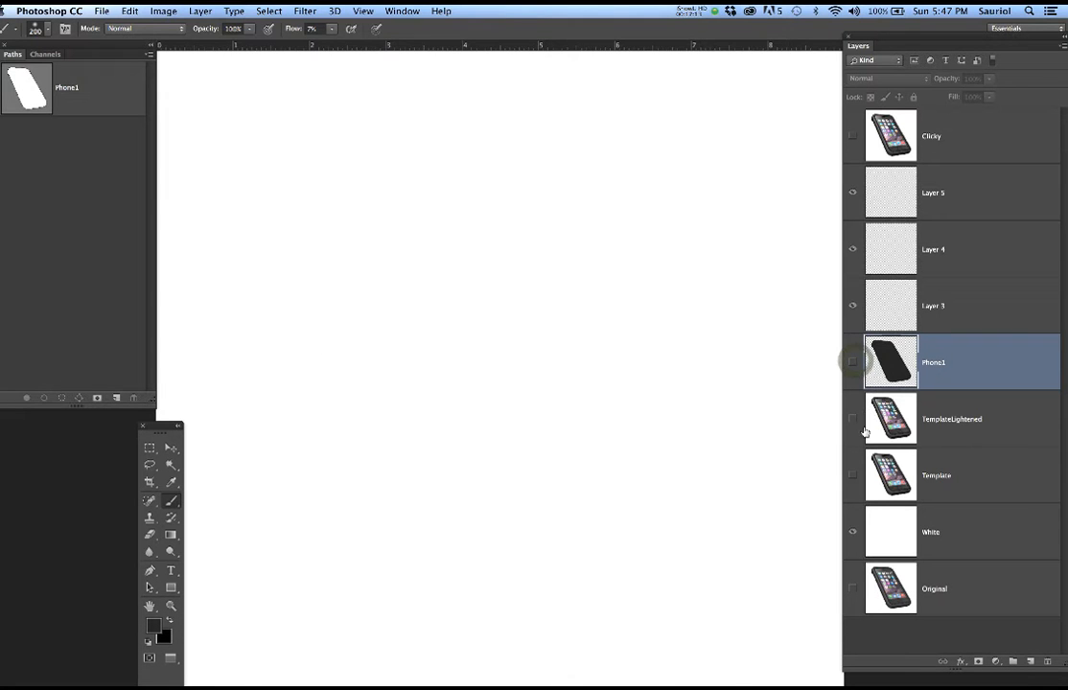
left_click(852, 419)
left_click(852, 474)
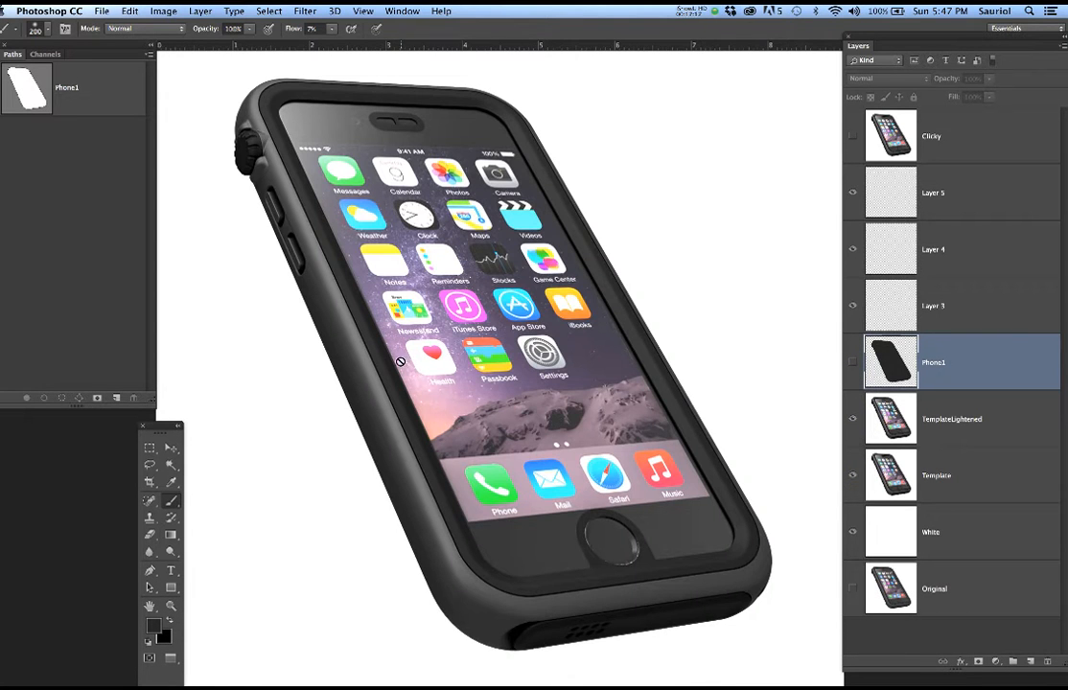
Examine the highlights and shading along the case's left side, from the lower corner up to the dial and side buttons
scroll(372, 358, "up", 5)
scroll(372, 358, "down", 4)
scroll(448, 436, "up", 4)
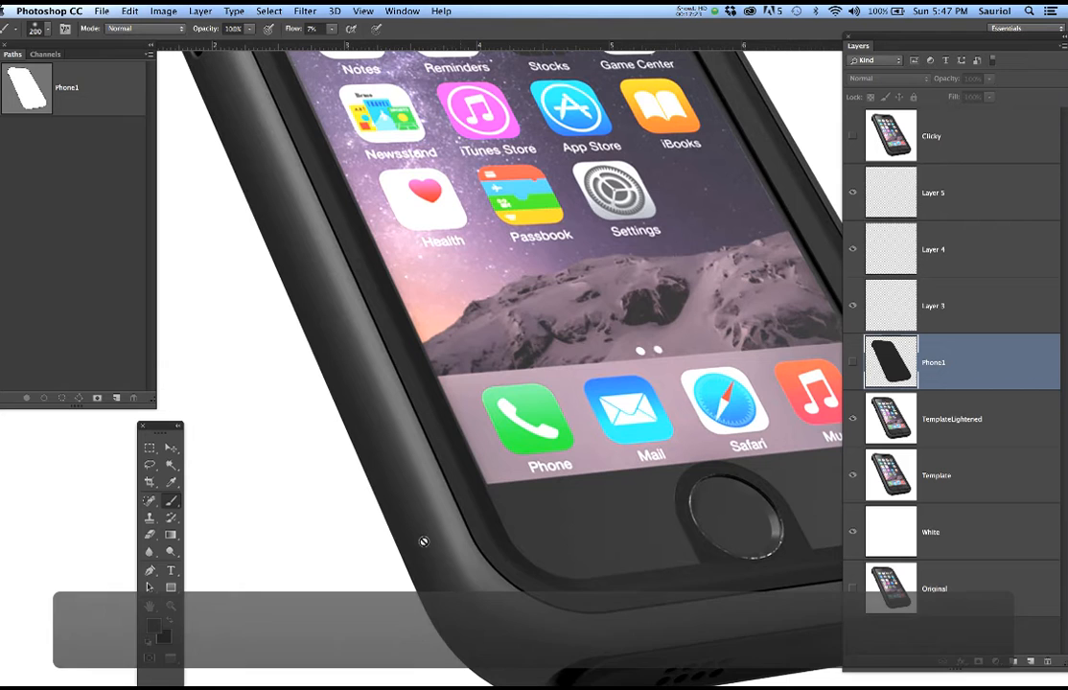
scroll(441, 537, "up", 3)
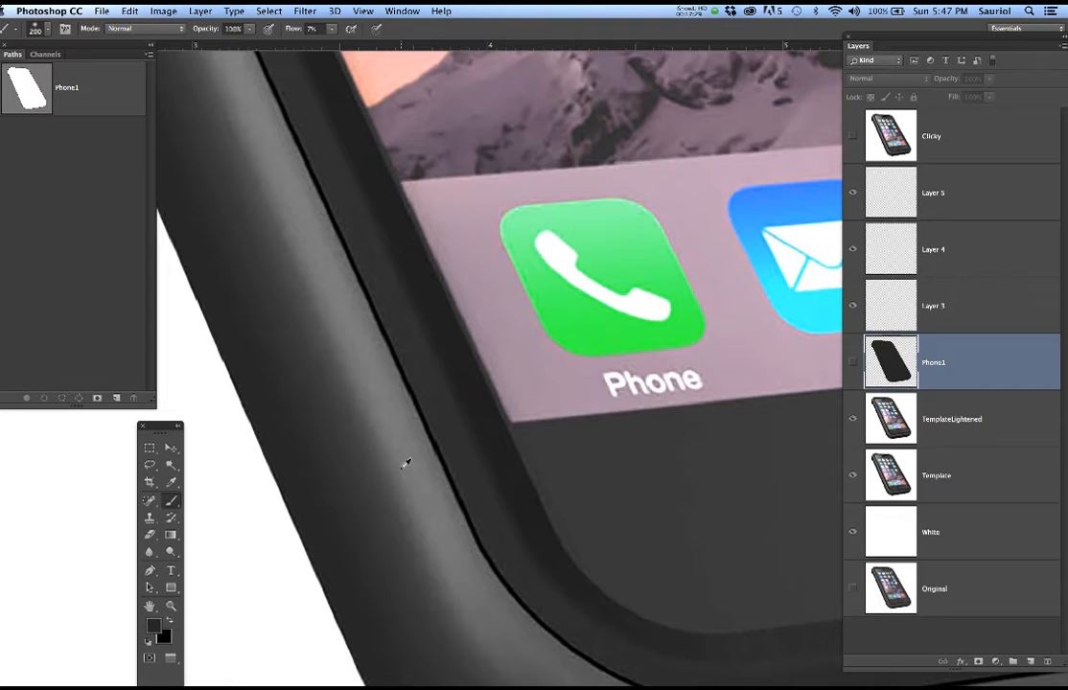
scroll(405, 463, "down", 2)
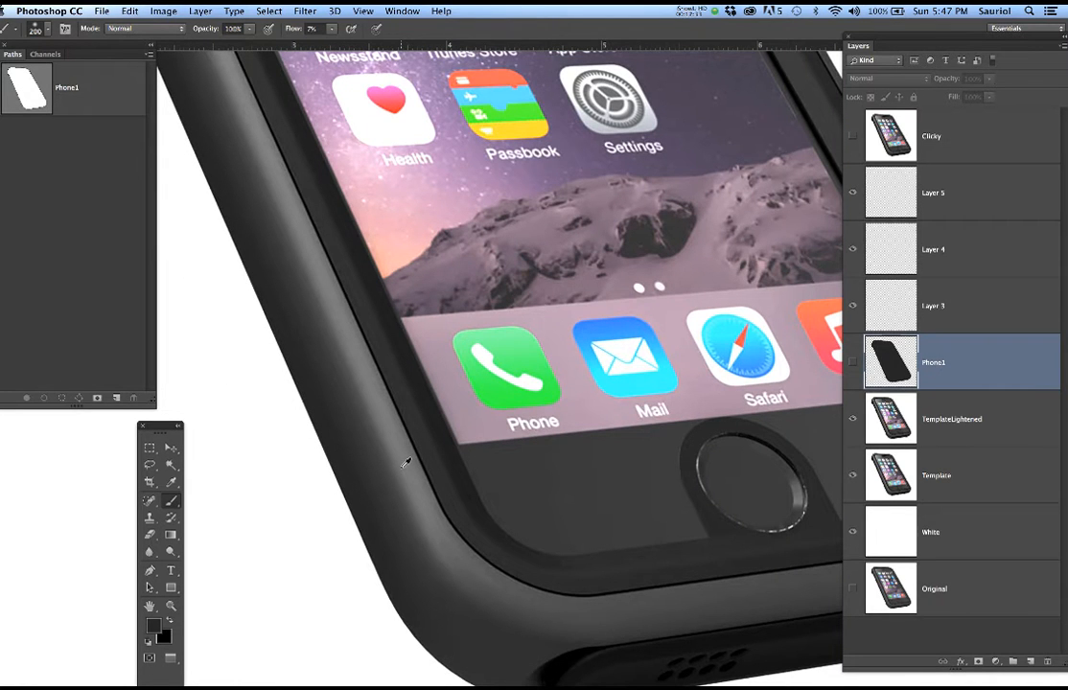
scroll(406, 463, "down", 6)
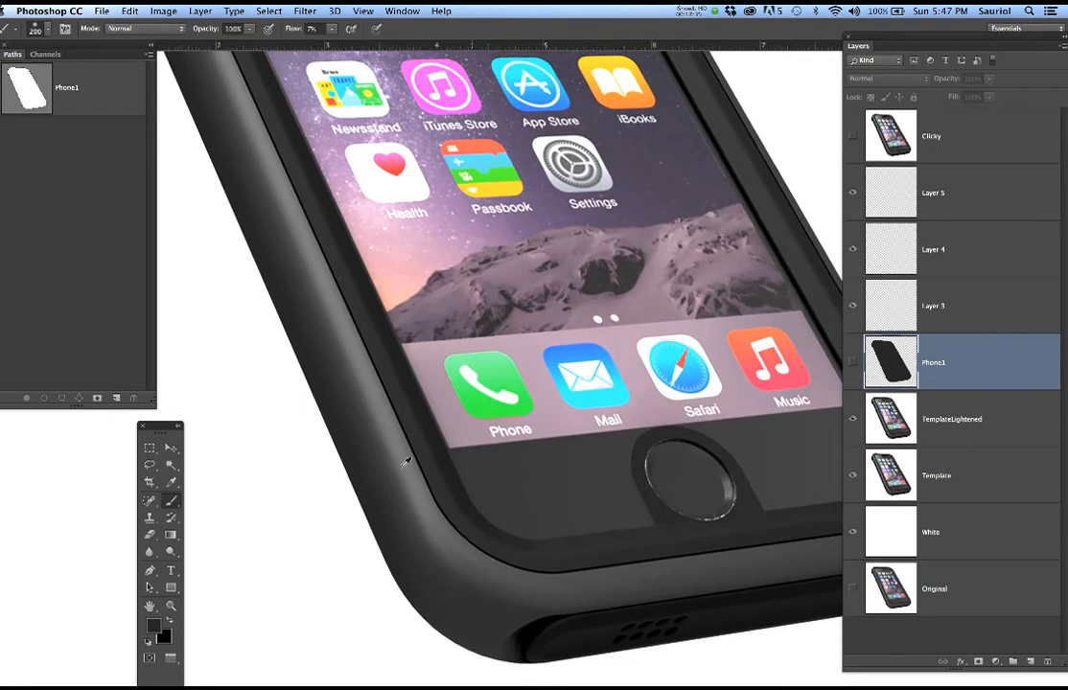
scroll(364, 388, "up", 6)
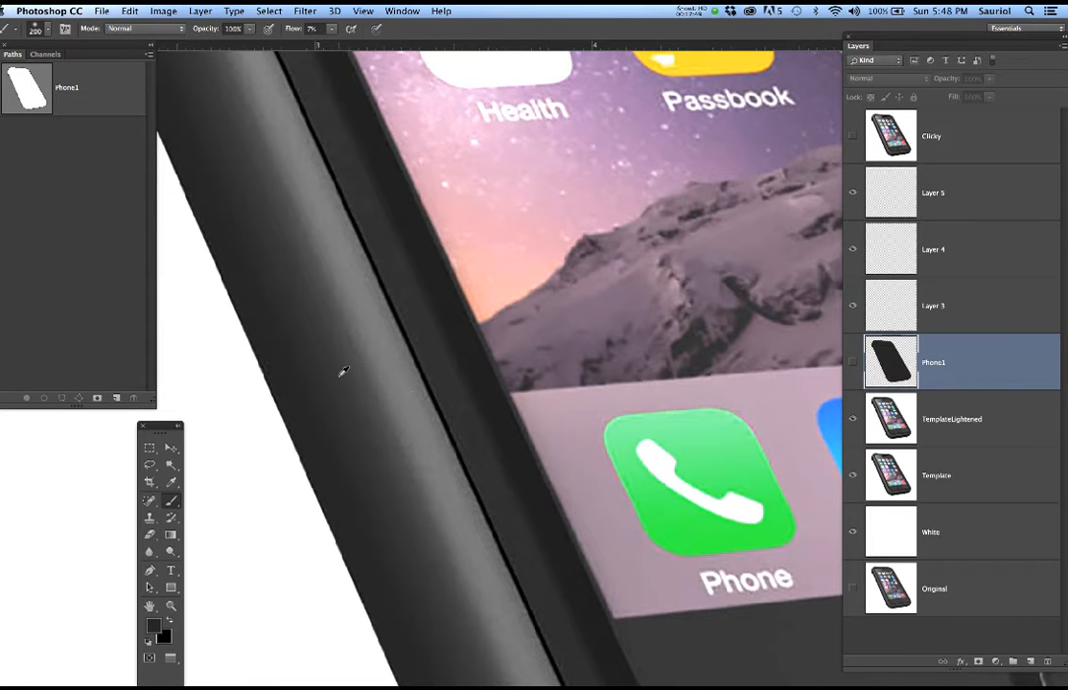
scroll(351, 367, "down", 5)
left_click_drag(365, 326, 470, 491)
scroll(311, 251, "up", 3)
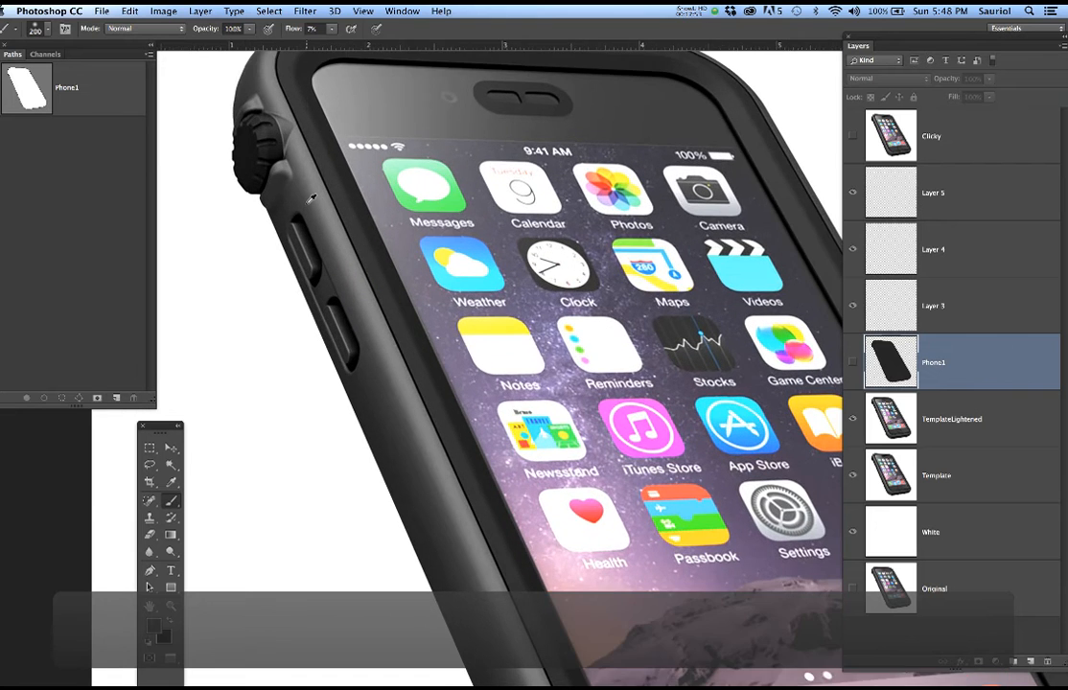
scroll(310, 199, "down", 2)
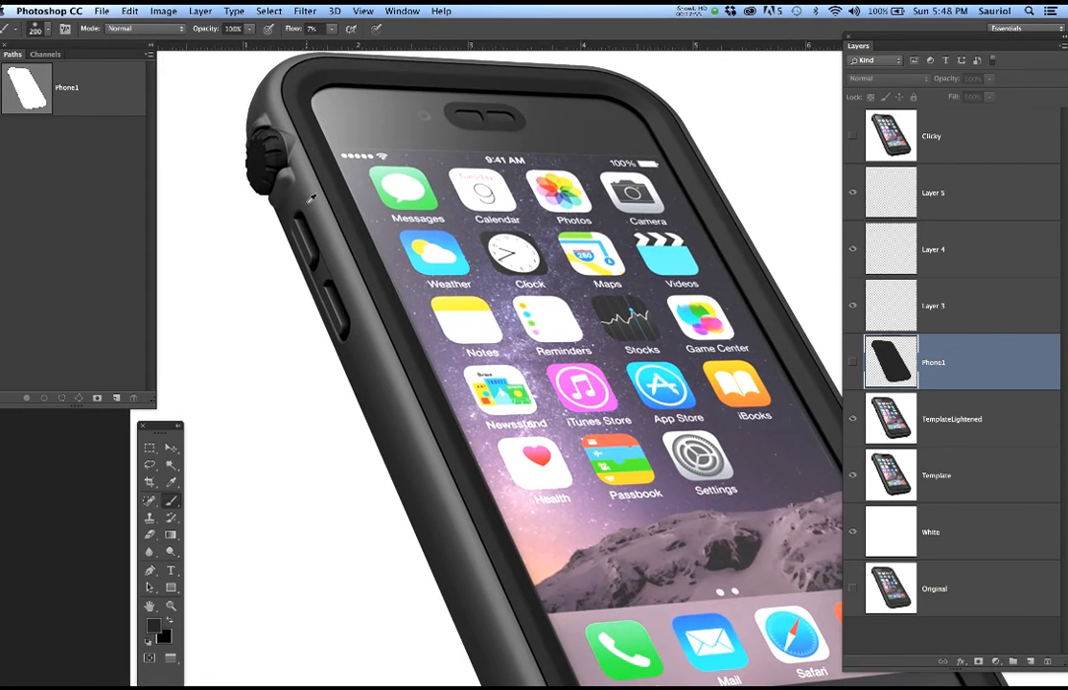
scroll(311, 199, "down", 4)
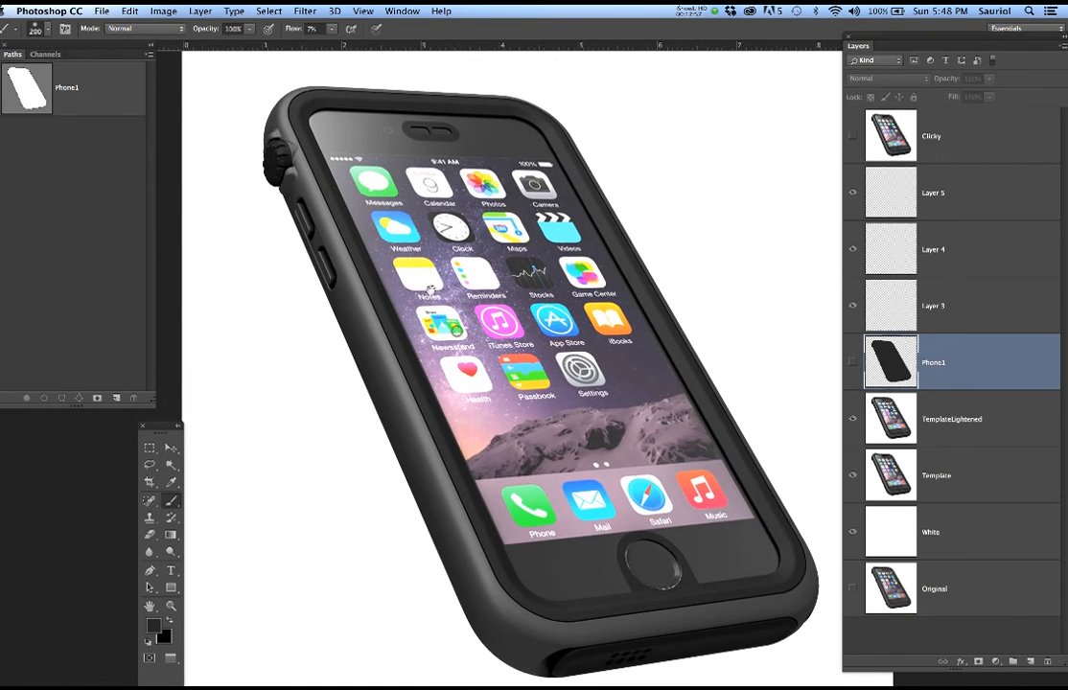
left_click_drag(430, 290, 379, 174)
left_click_drag(469, 430, 477, 496)
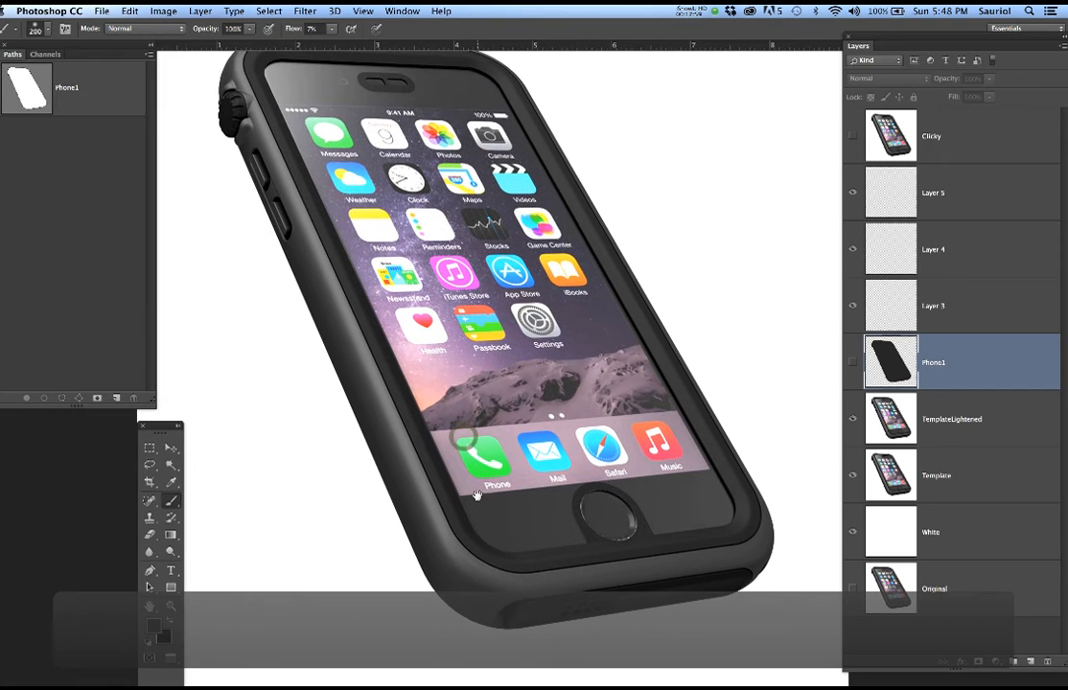
Rename Layer 3 to Phone2
double_click(935, 307)
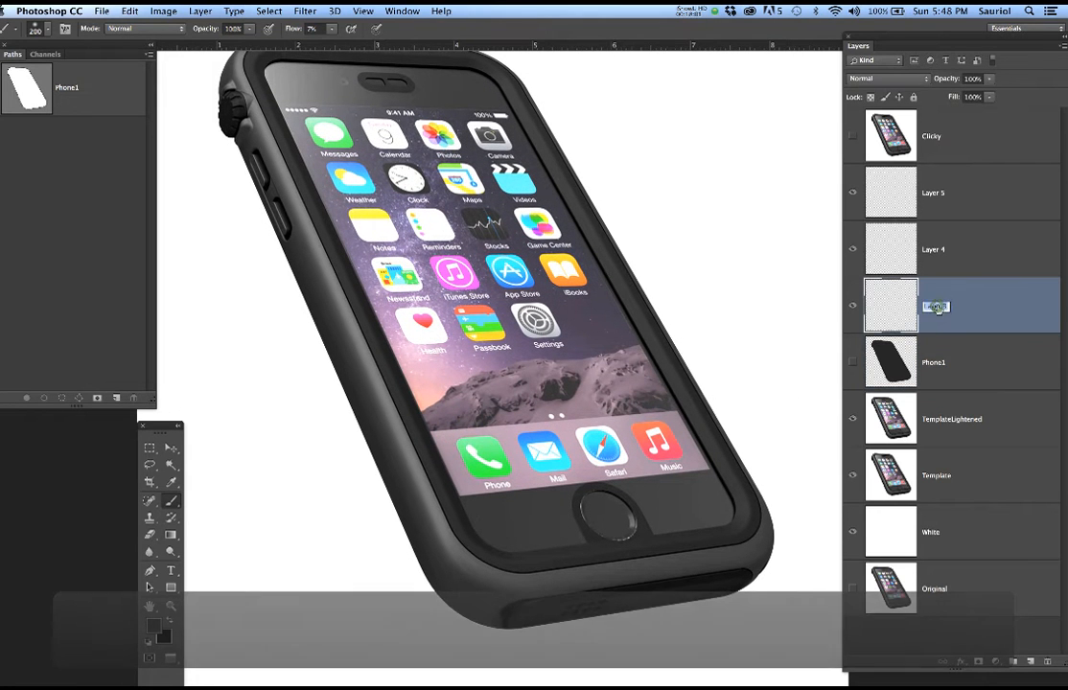
type("P")
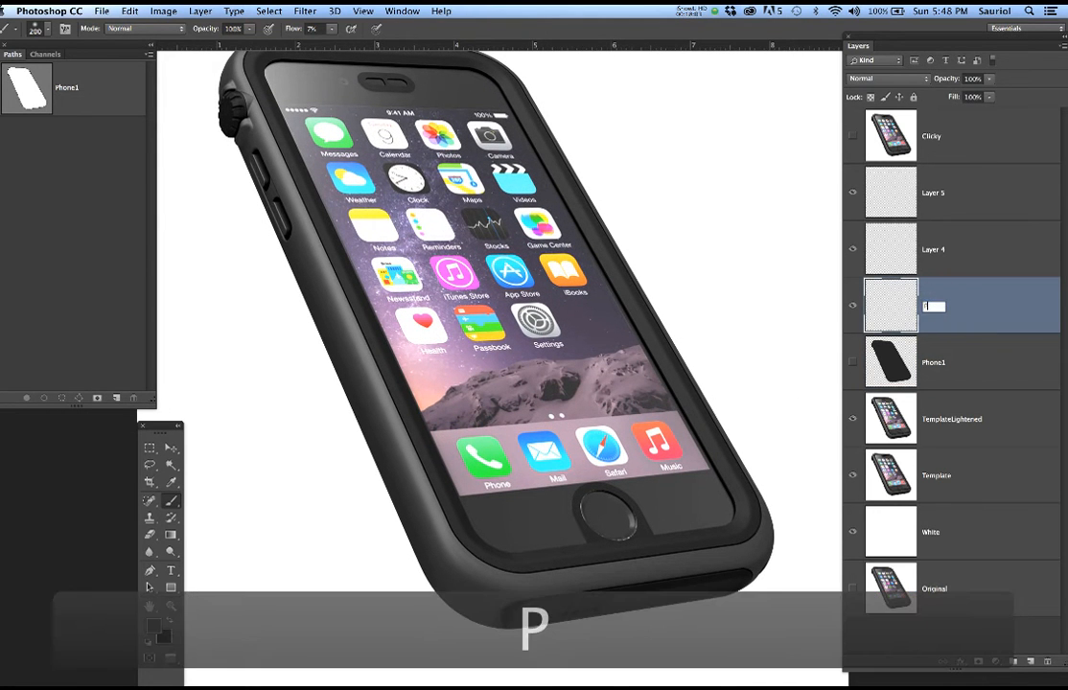
type("hone2")
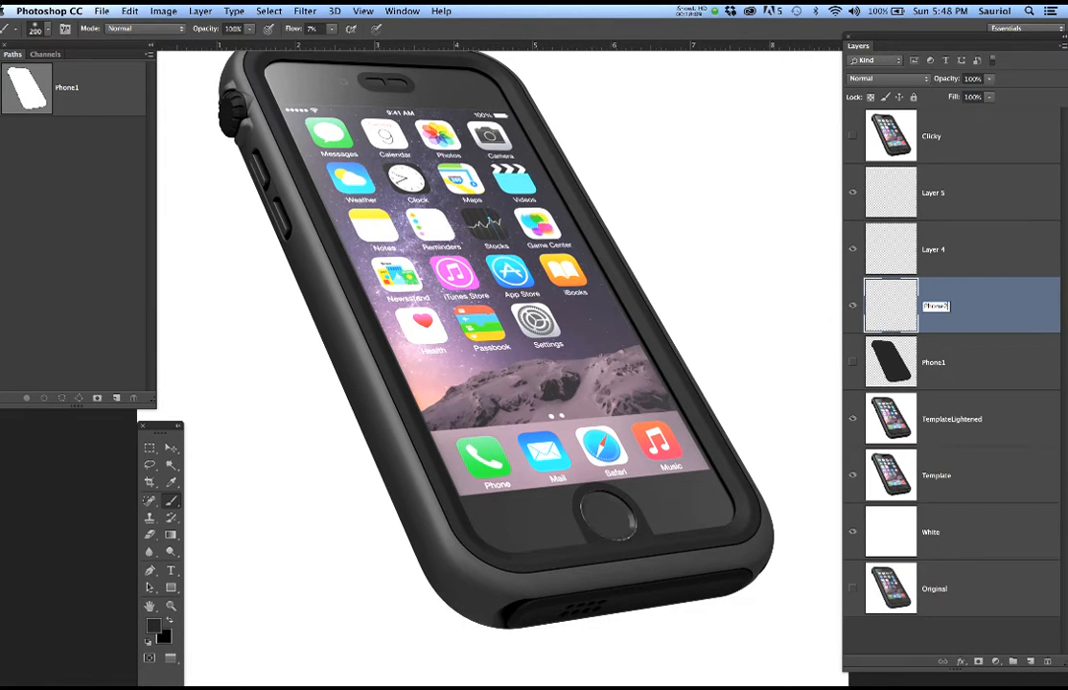
key("Return")
scroll(746, 544, "up", 1)
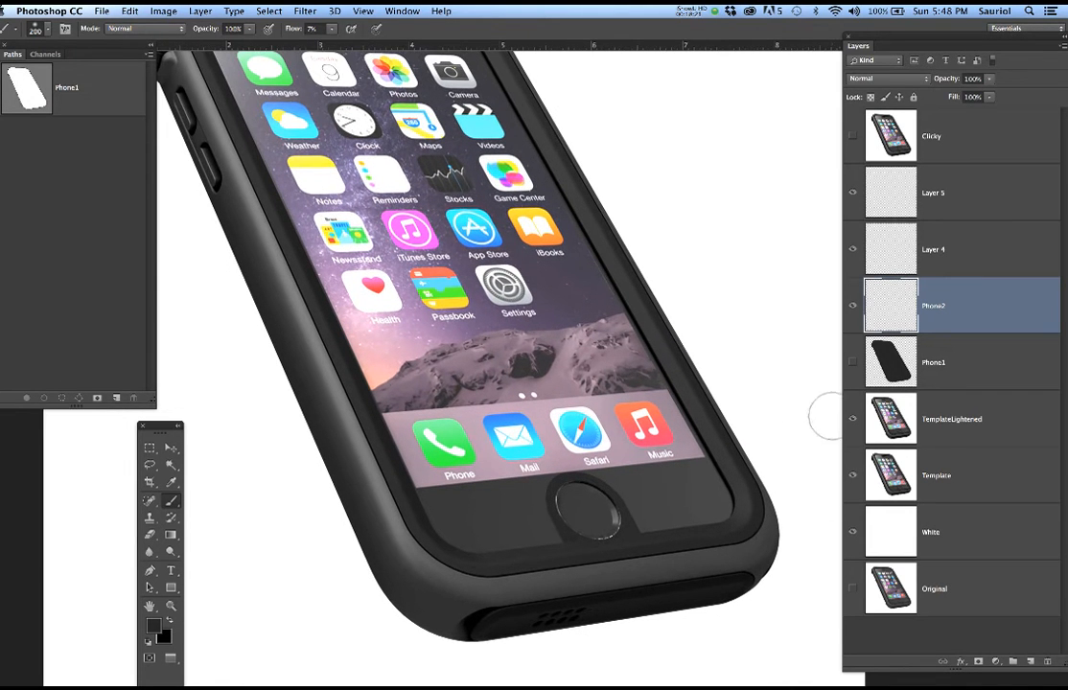
Start a Pen path at the case's lower right side, curving around the corner and along the bottom ridge to the lower left corner
scroll(767, 508, "up", 1)
left_click_drag(781, 507, 675, 405)
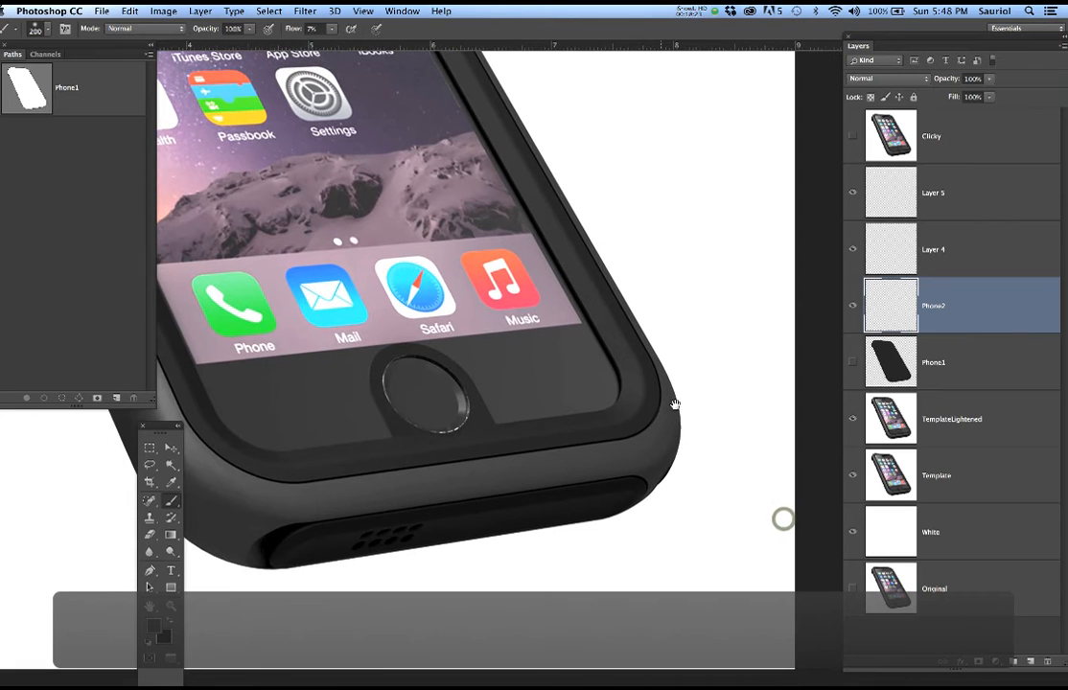
key("p")
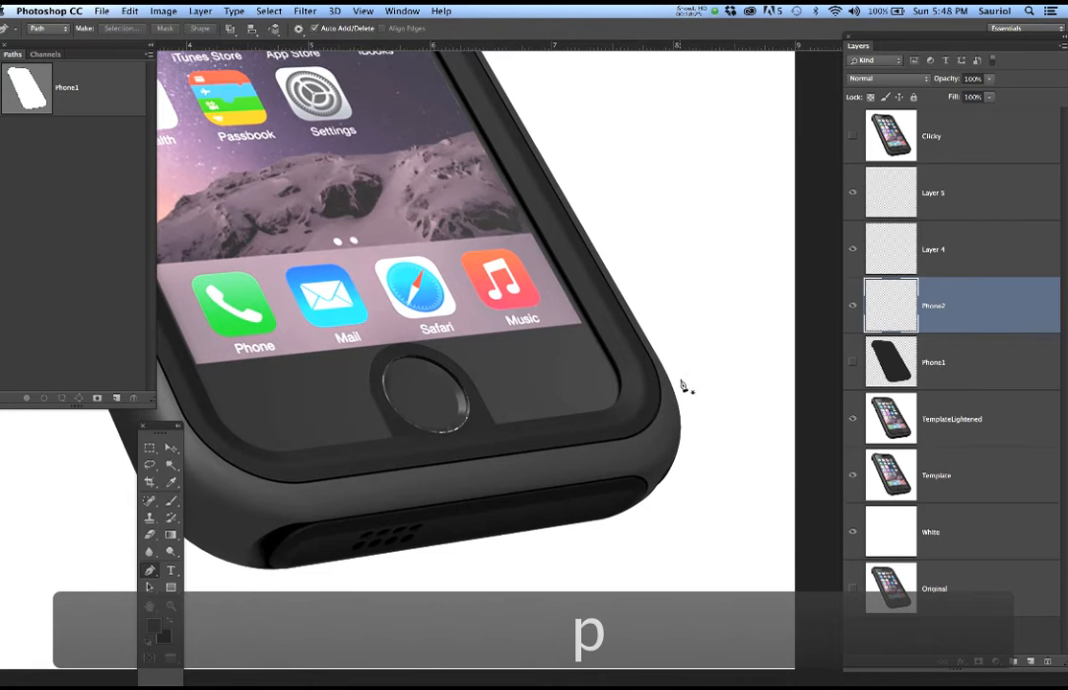
left_click_drag(667, 339, 687, 383)
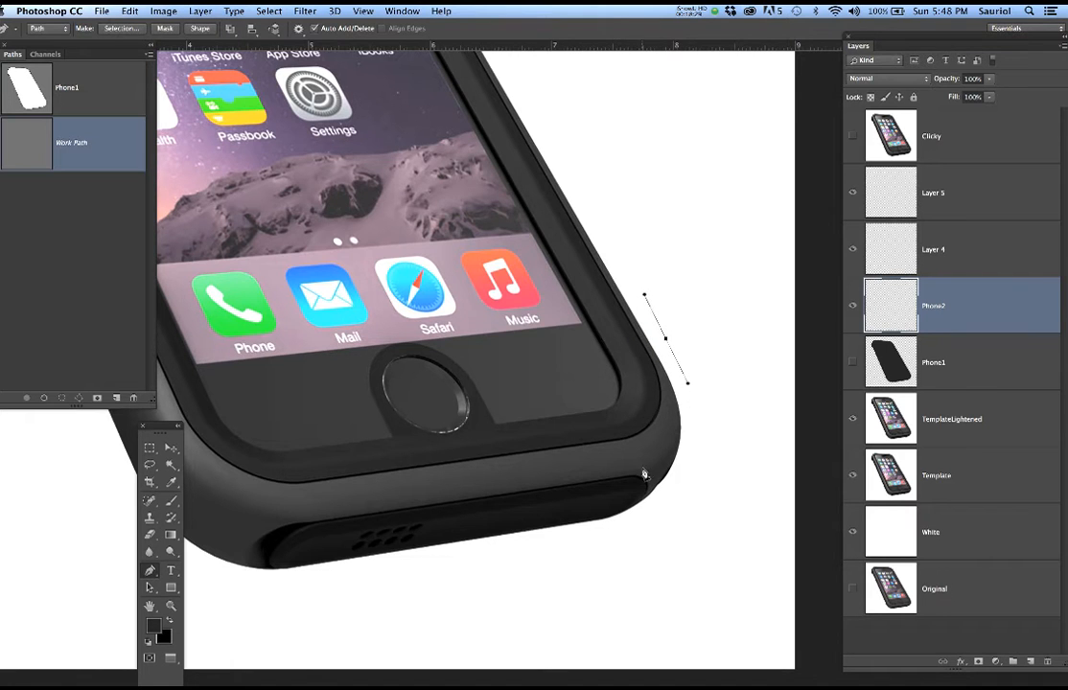
left_click_drag(642, 472, 572, 483)
left_click_drag(295, 522, 261, 522)
scroll(490, 482, "up", 5)
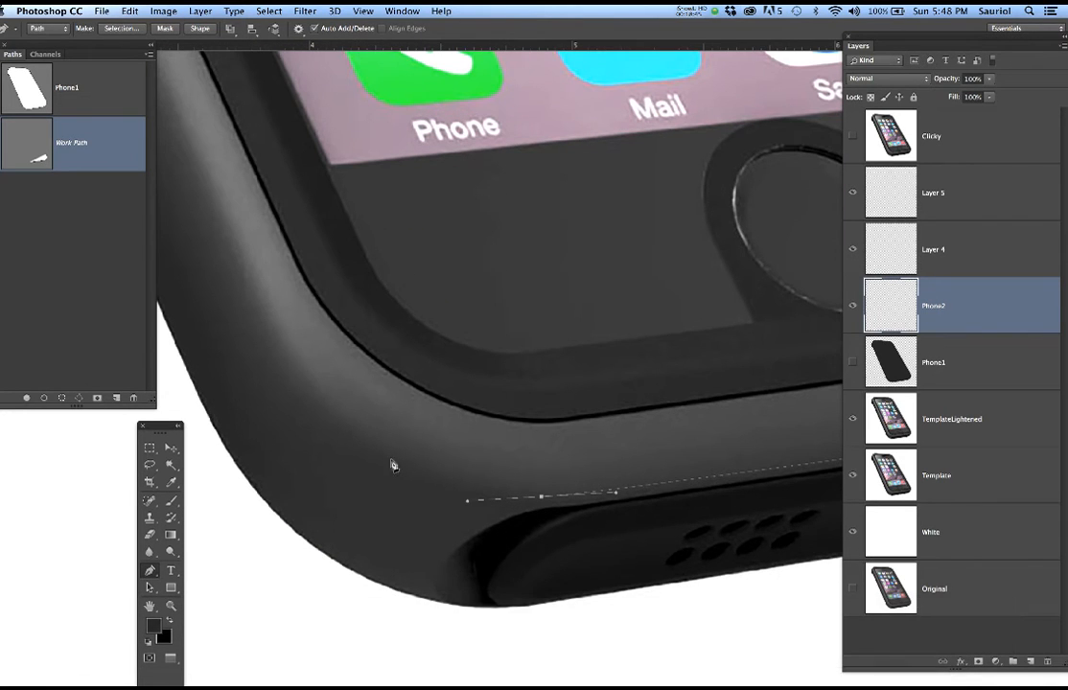
left_click_drag(278, 318, 230, 223)
Extend the path up the ridge on the case's left side and curve it around the upper left corner onto the top edge
scroll(286, 294, "down", 6)
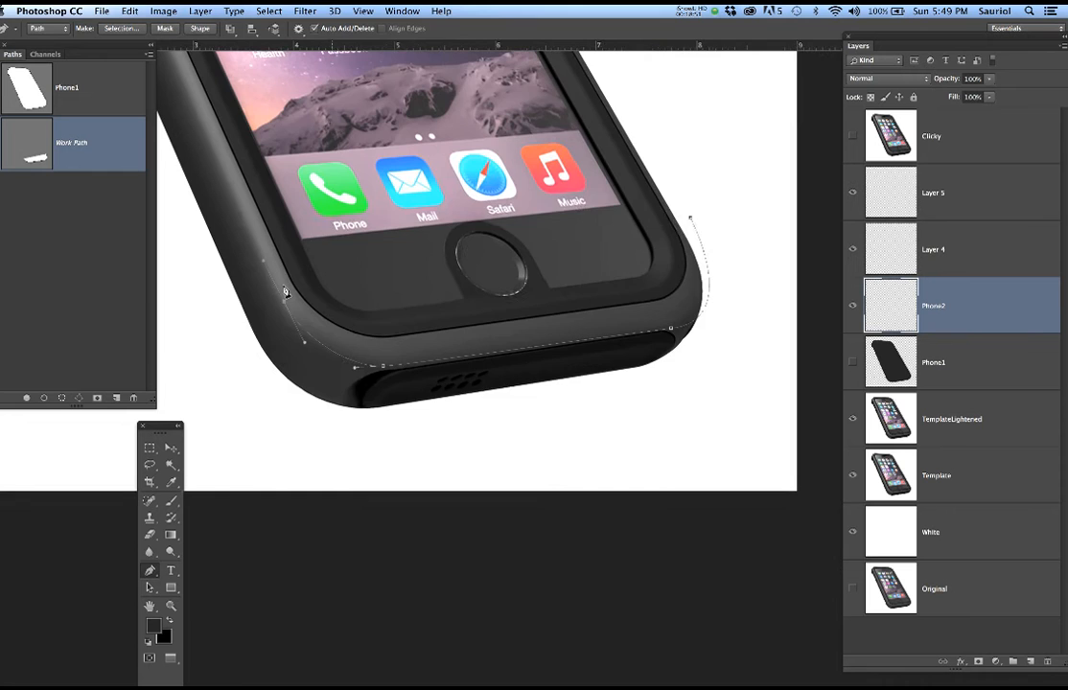
scroll(314, 285, "up", 10)
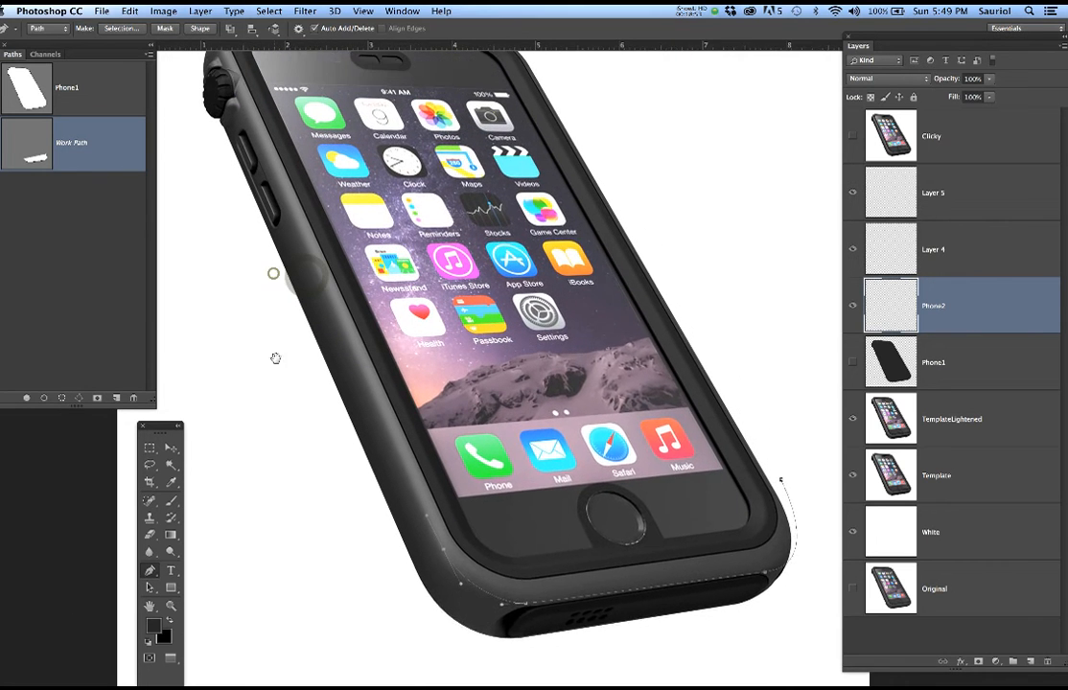
scroll(231, 164, "up", 4)
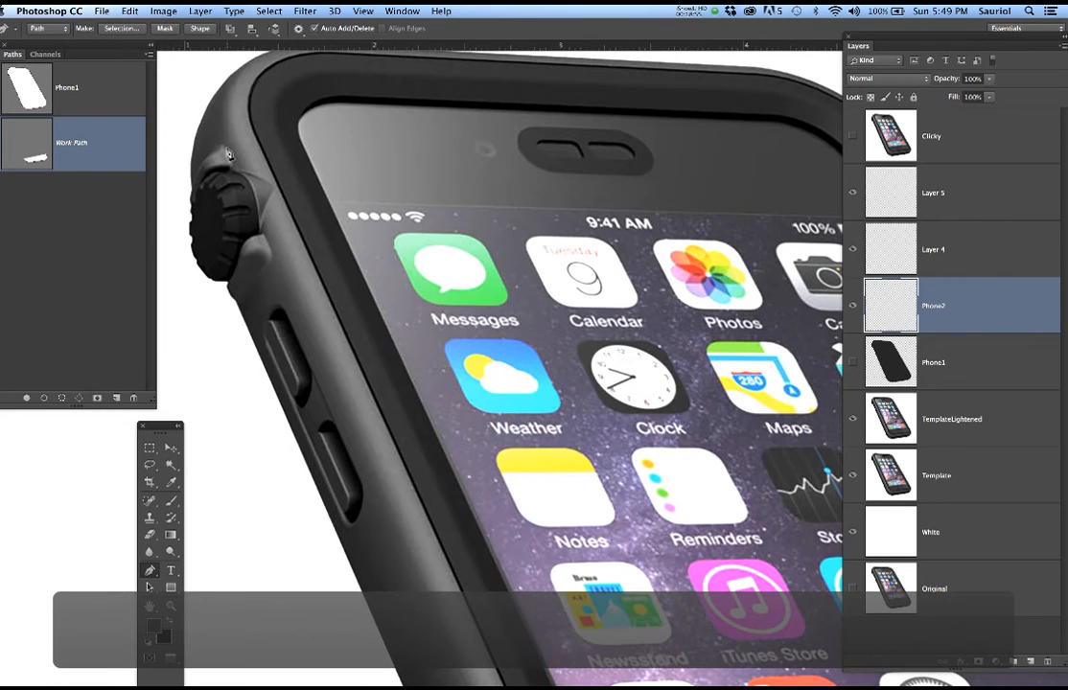
left_click(234, 137)
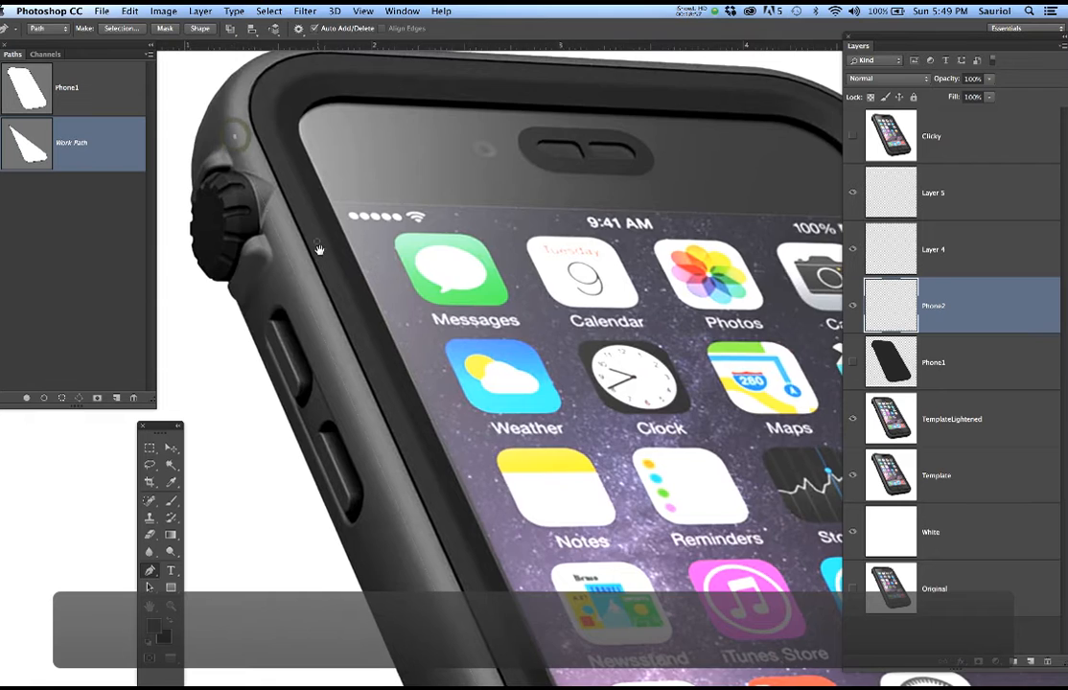
left_click_drag(320, 247, 365, 387)
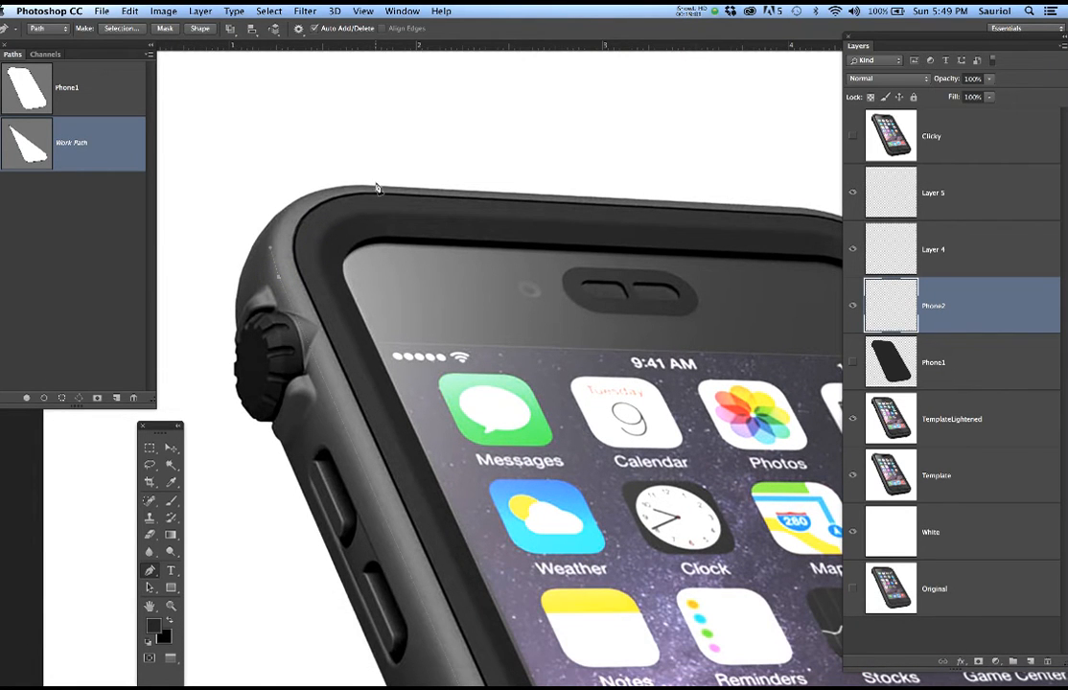
left_click_drag(376, 181, 486, 184)
Hide the Template layer and close the path at its starting point, running loosely outside the case's upper right corner and right side
scroll(489, 244, "down", 4)
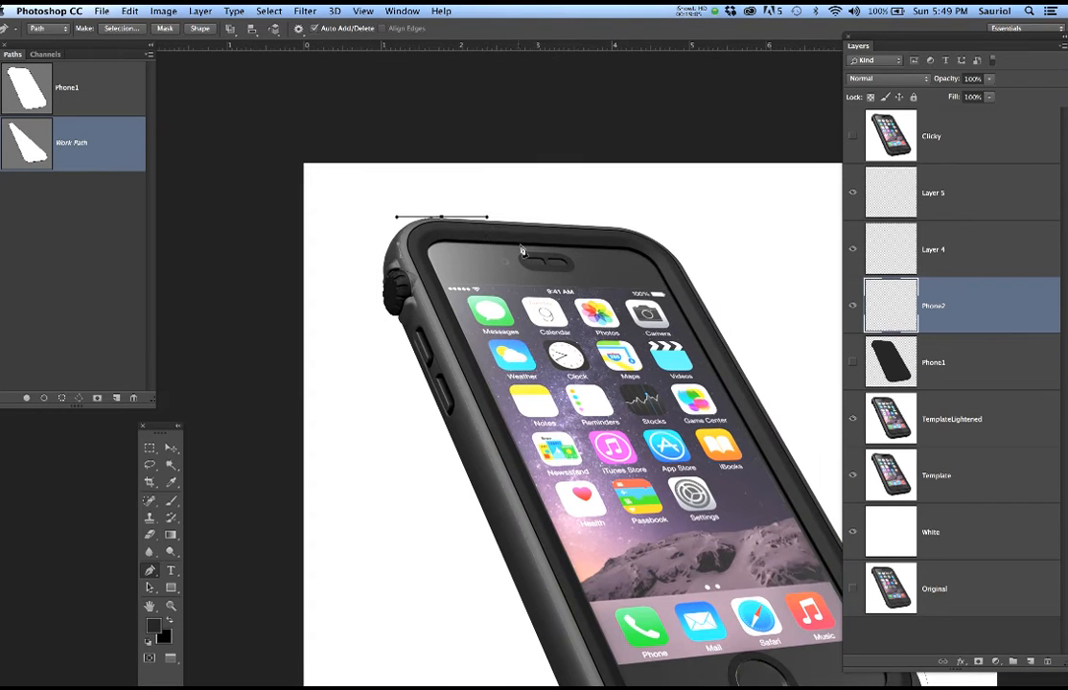
left_click(852, 476)
left_click_drag(610, 248, 458, 168)
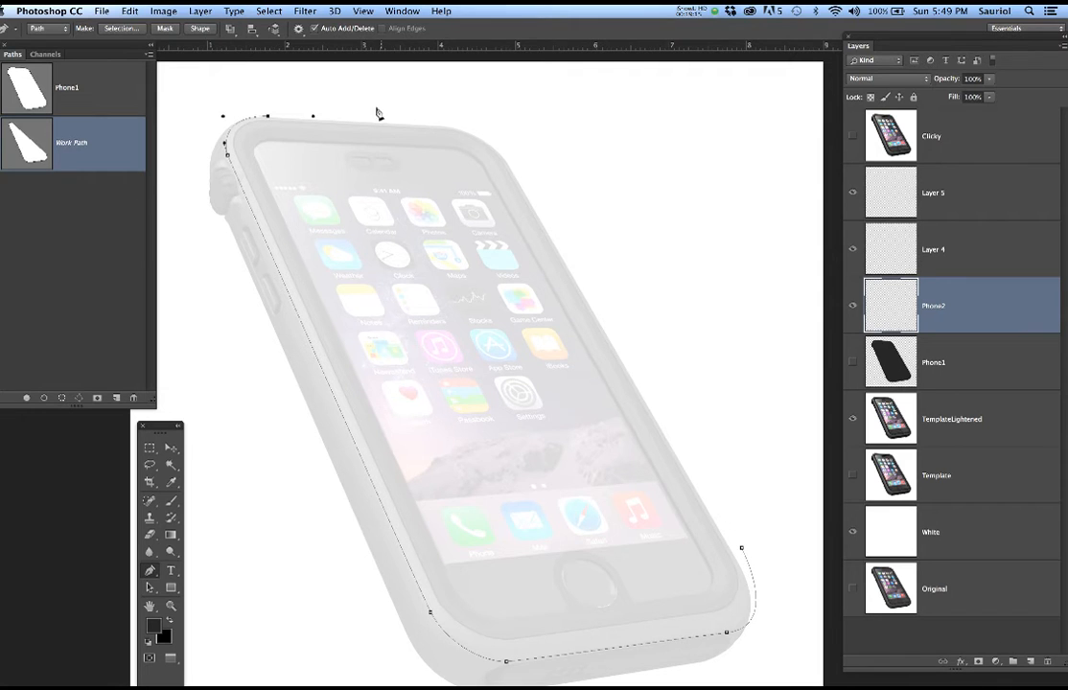
left_click(452, 117)
left_click_drag(514, 143, 566, 233)
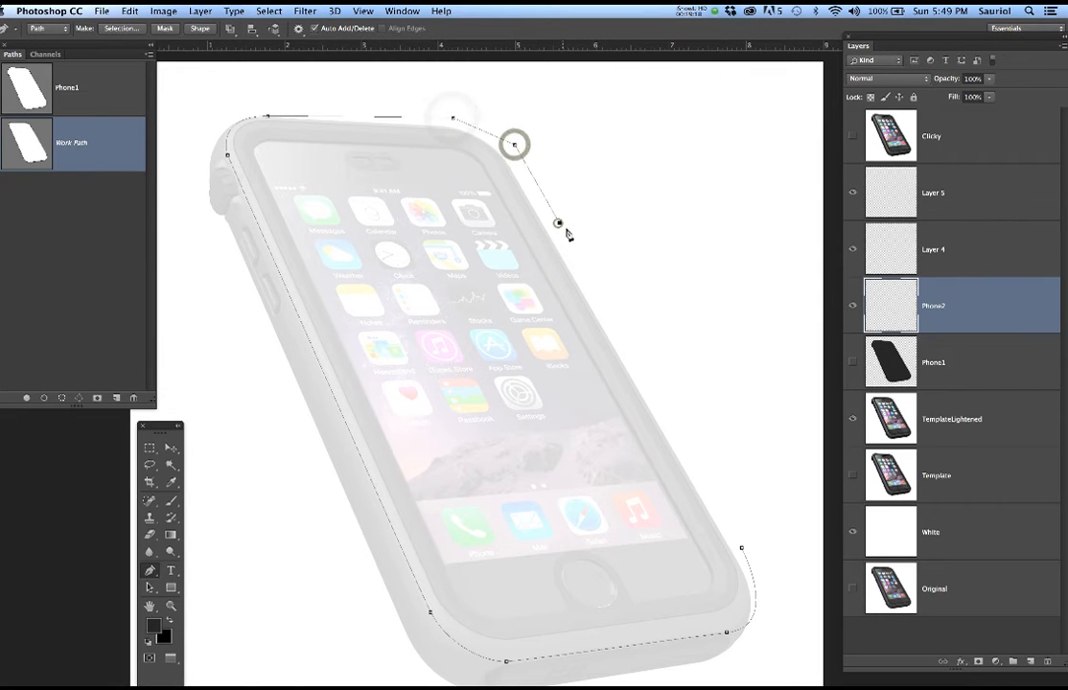
left_click(741, 547)
key("super+z")
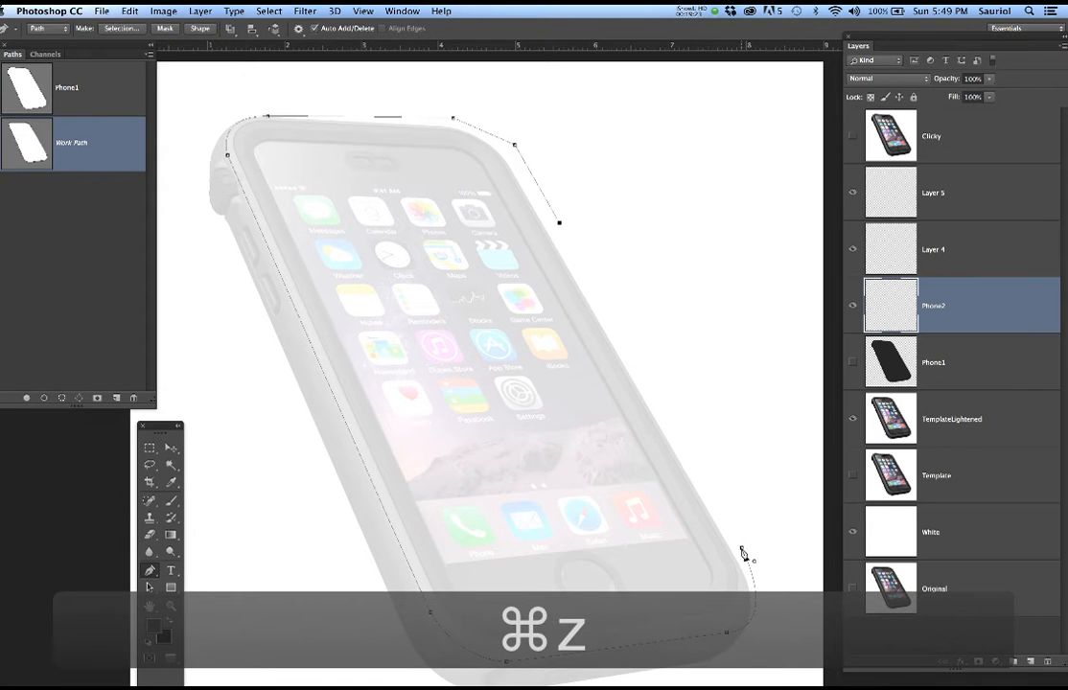
left_click(742, 548)
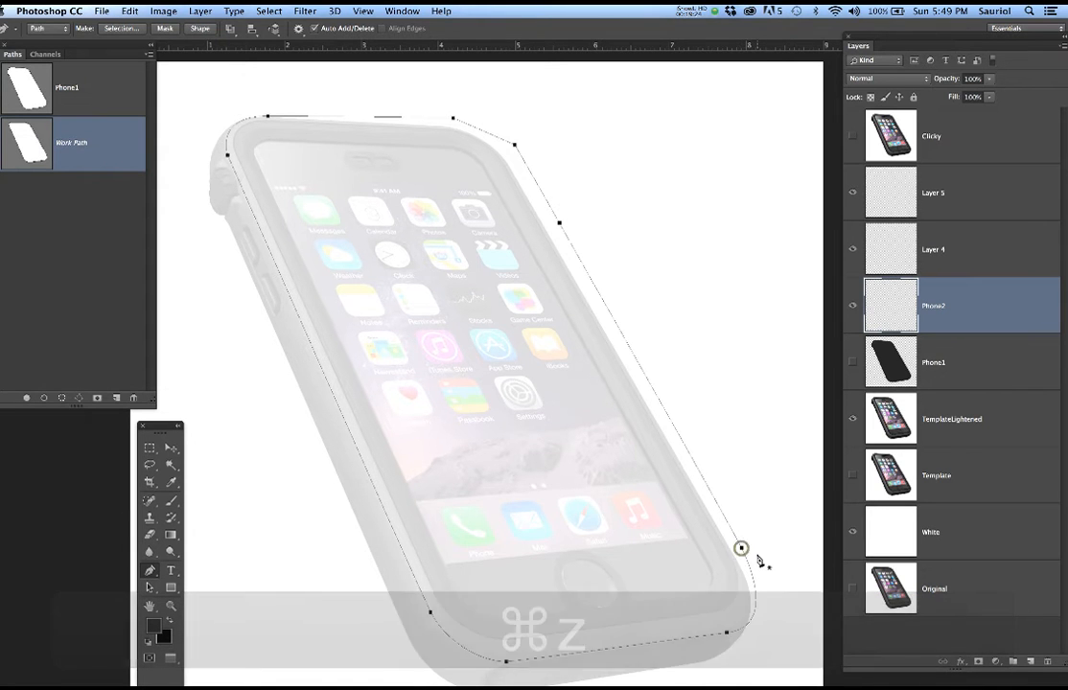
Save the work path under the name Phone2
double_click(84, 144)
type("Phone")
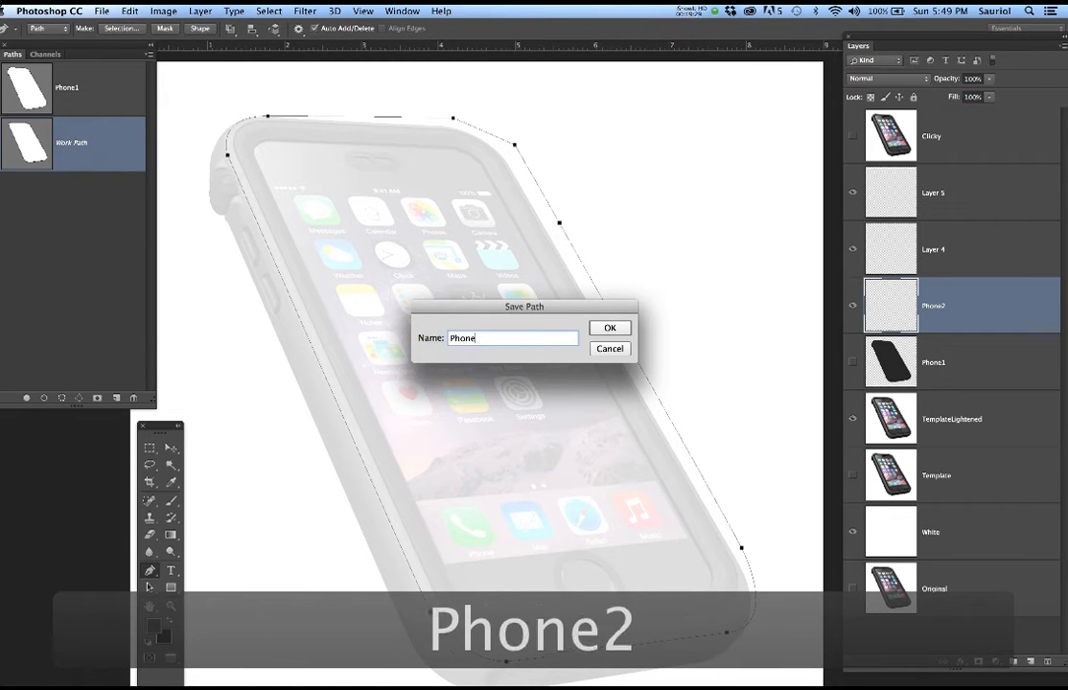
key("Return")
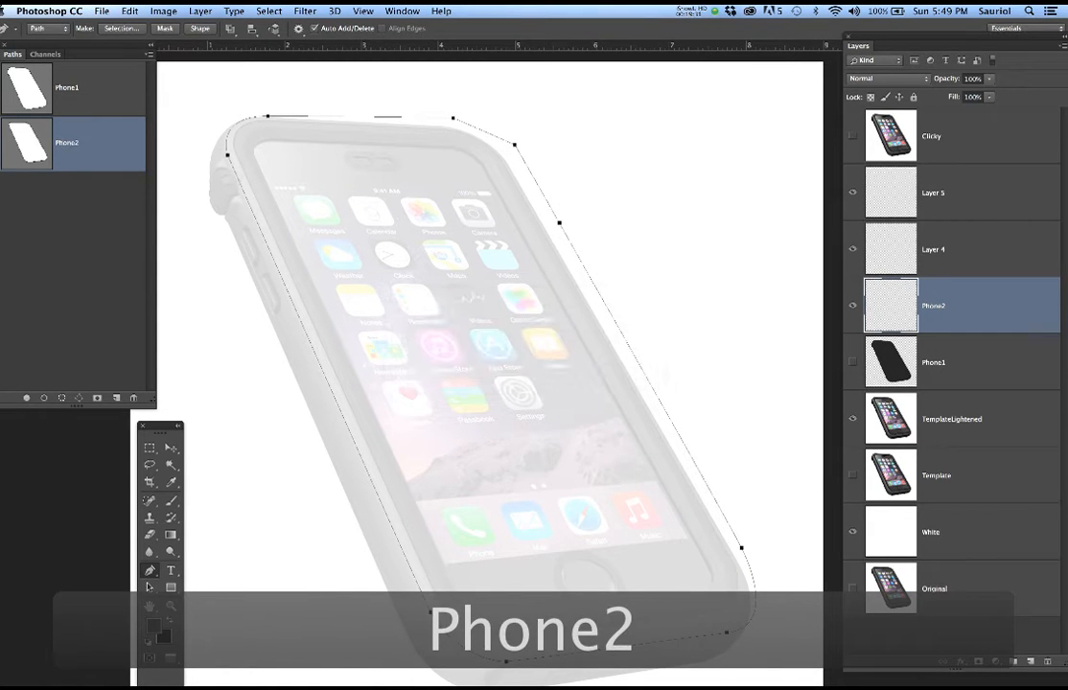
key("s")
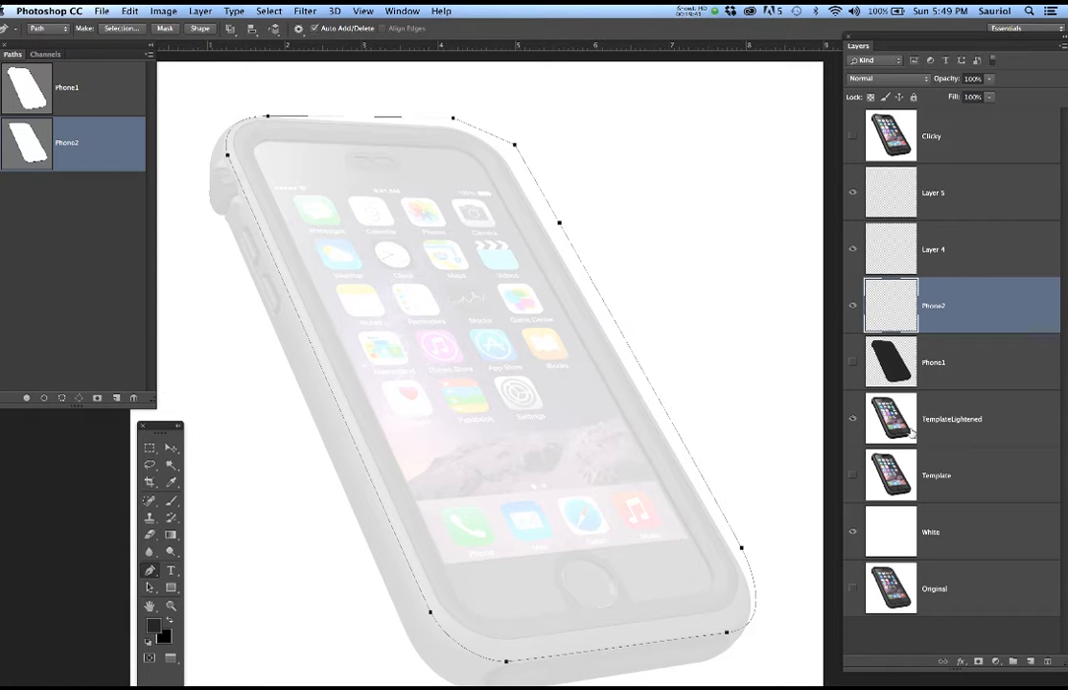
Show the Template layer again and sample the light grey 868686 from the case's left side highlight as the foreground colour for the Brush
left_click(852, 475)
key("b")
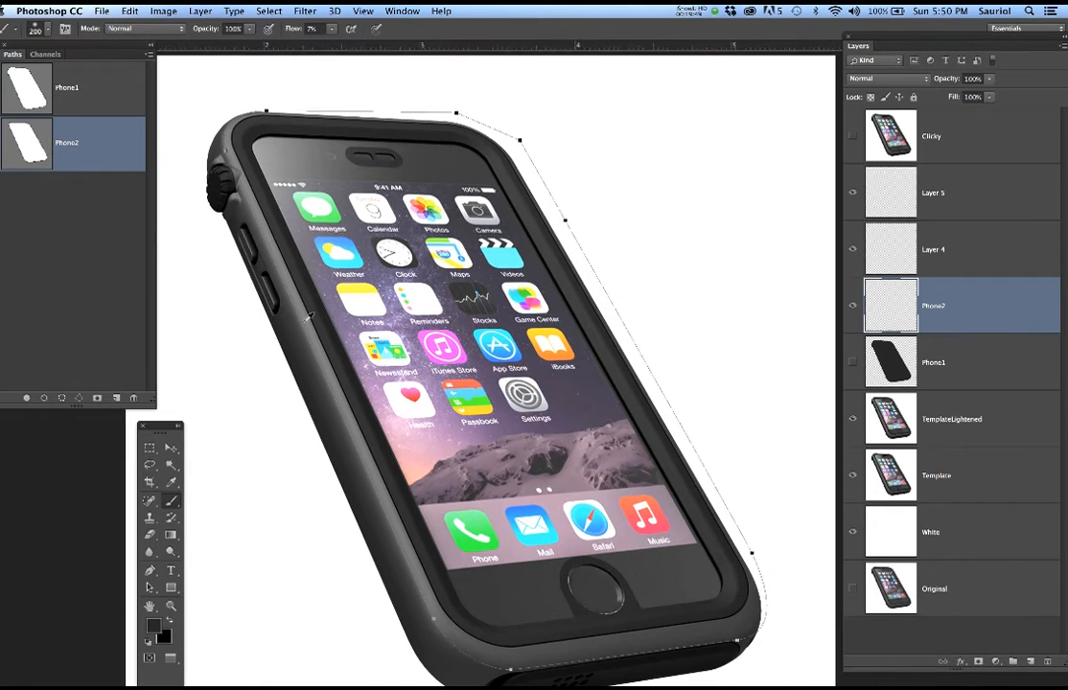
scroll(309, 319, "up", 5)
left_click(303, 313, "alt")
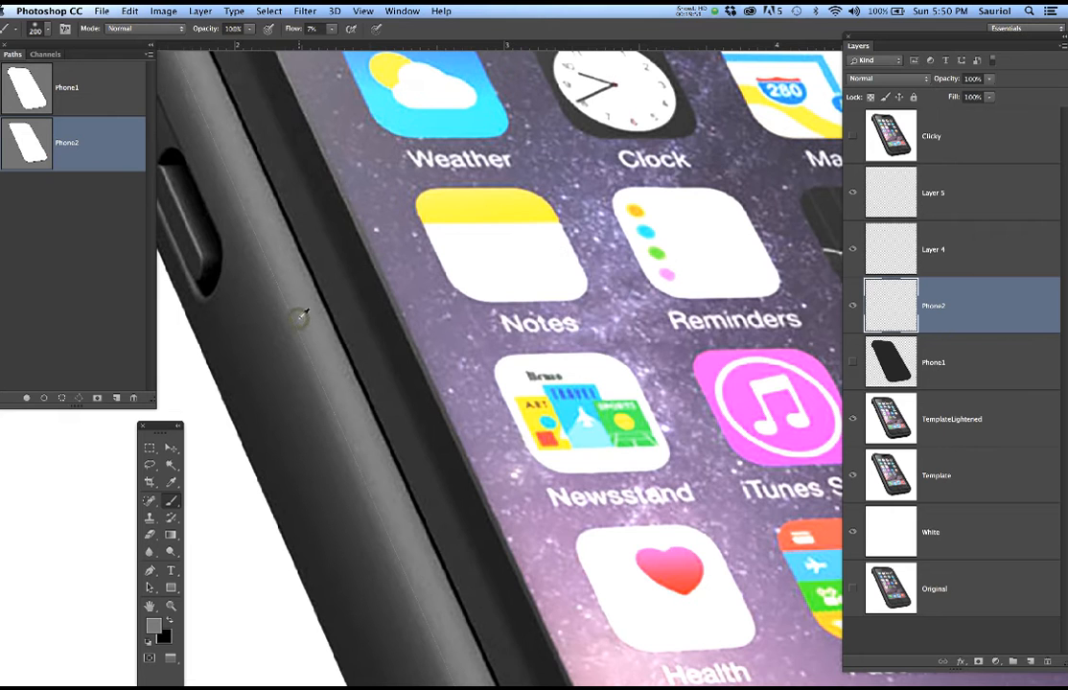
left_click(155, 627)
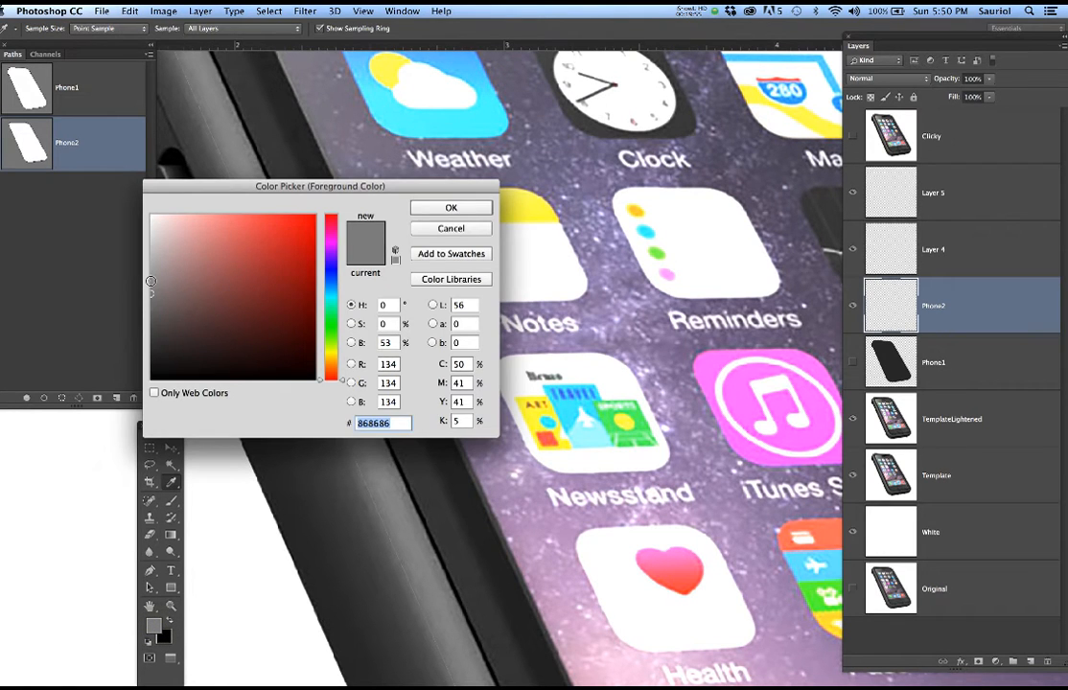
left_click(422, 208)
scroll(462, 268, "down", 4)
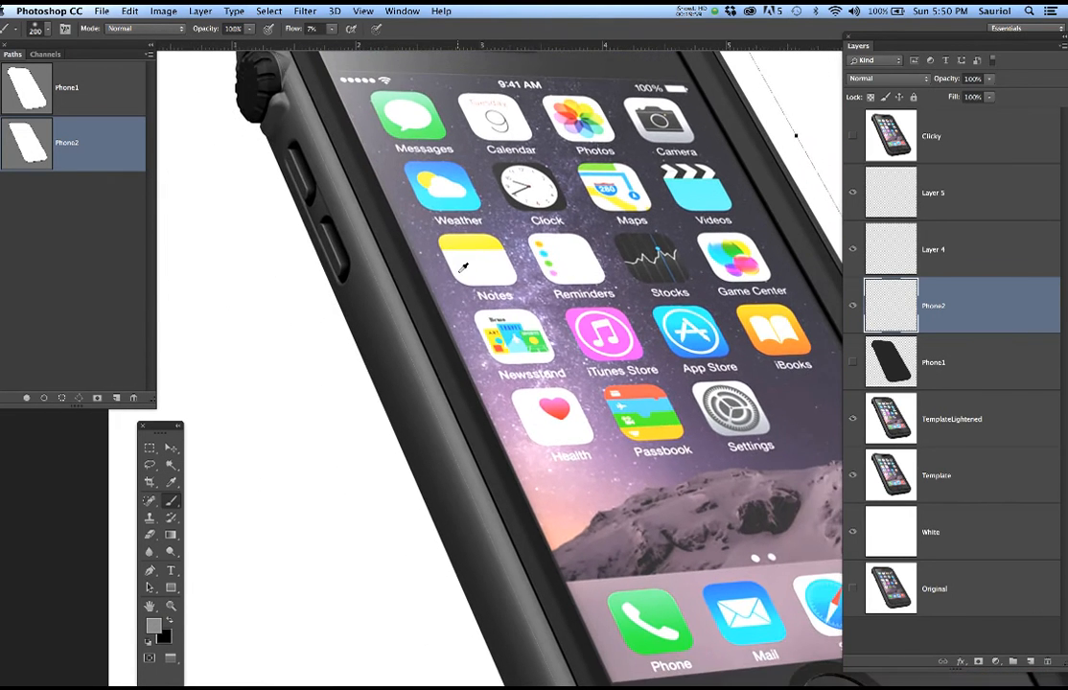
scroll(463, 268, "down", 1)
scroll(463, 267, "down", 2)
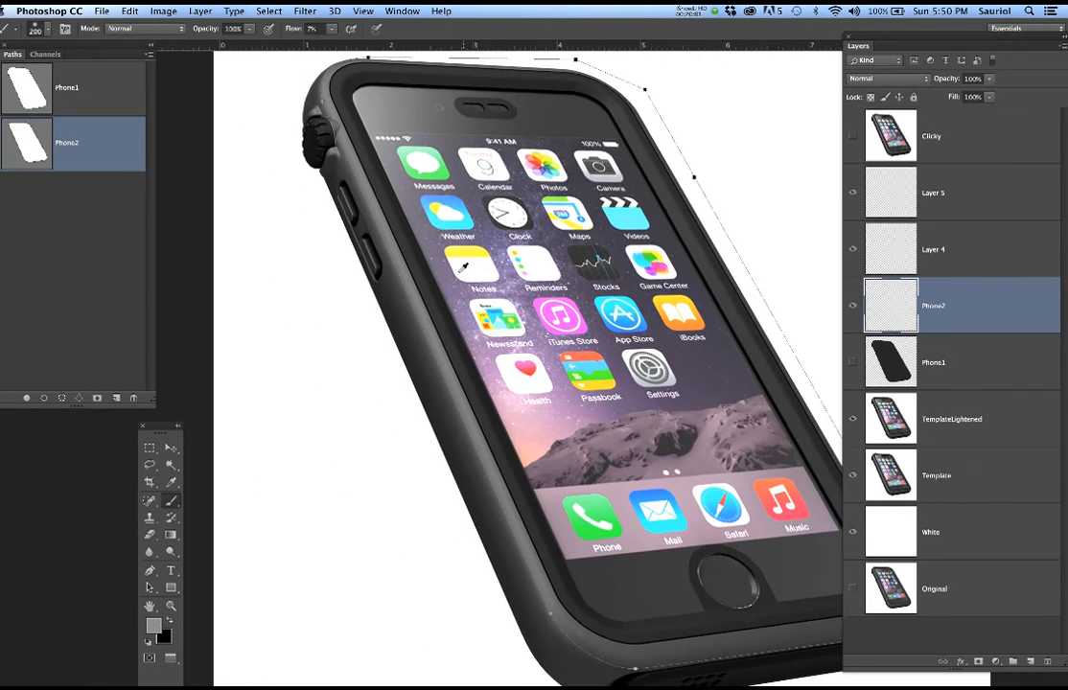
left_click_drag(518, 309, 436, 290)
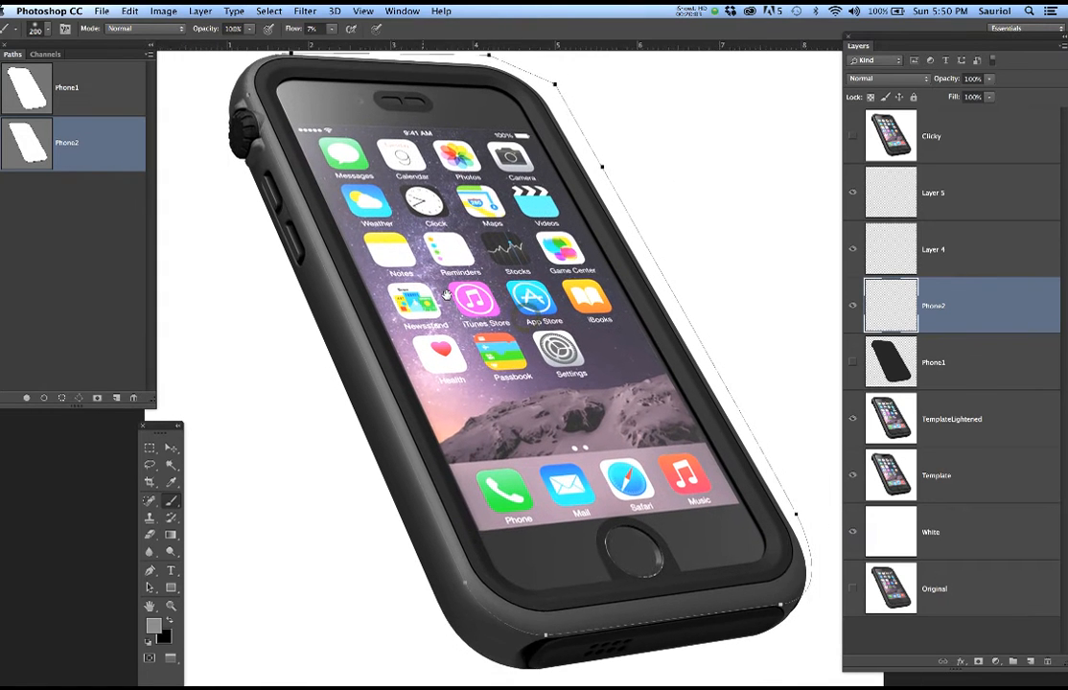
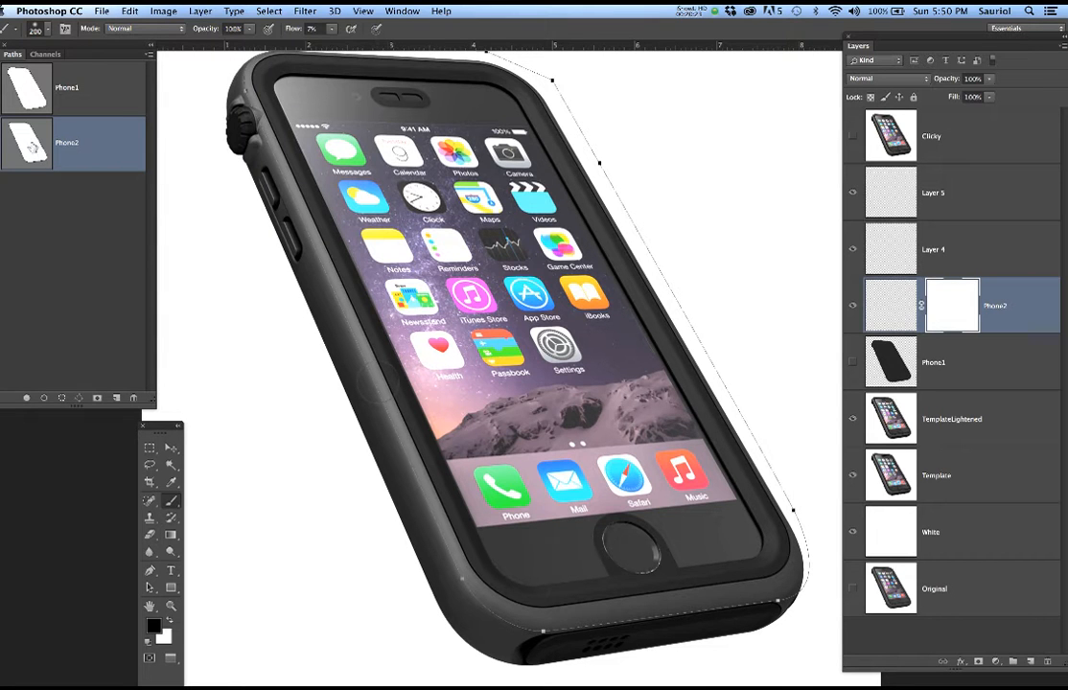
Load the Phone2 path as a selection with the Phone2 layer's mask active
left_click(32, 144, "super")
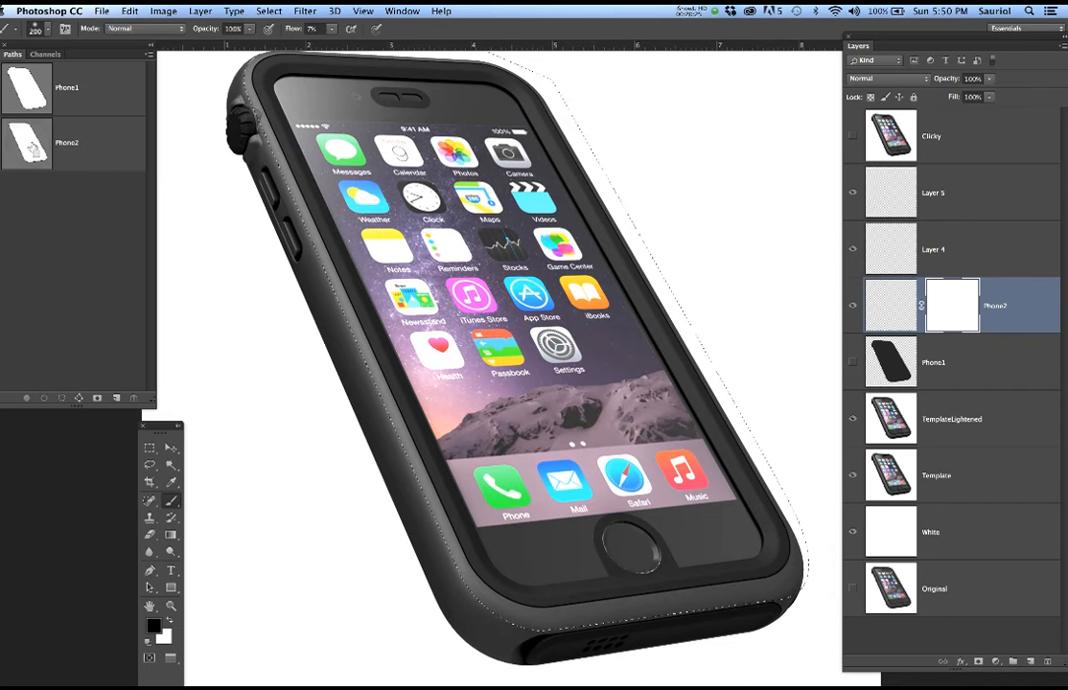
key("super+minus")
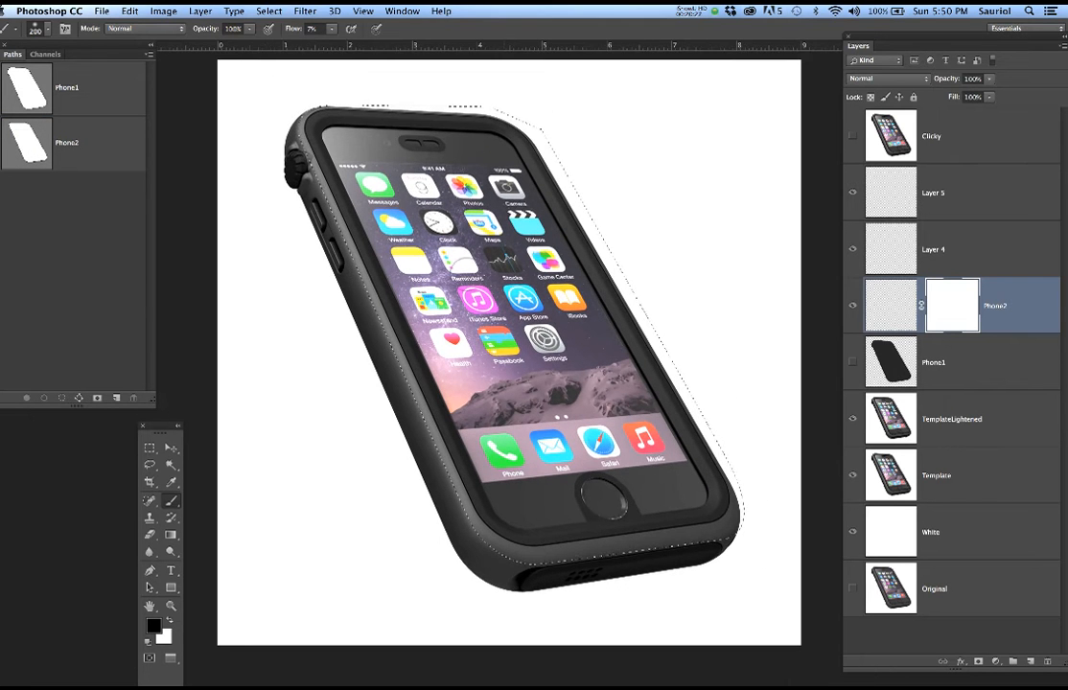
left_click_drag(481, 277, 496, 317)
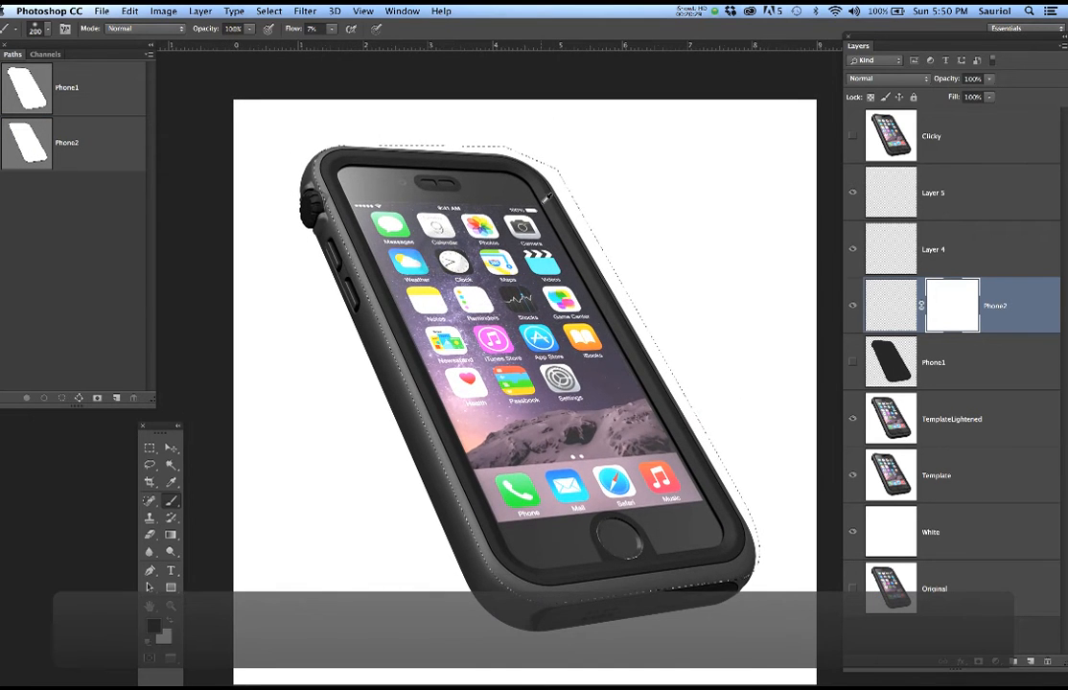
scroll(544, 200, "up", 5)
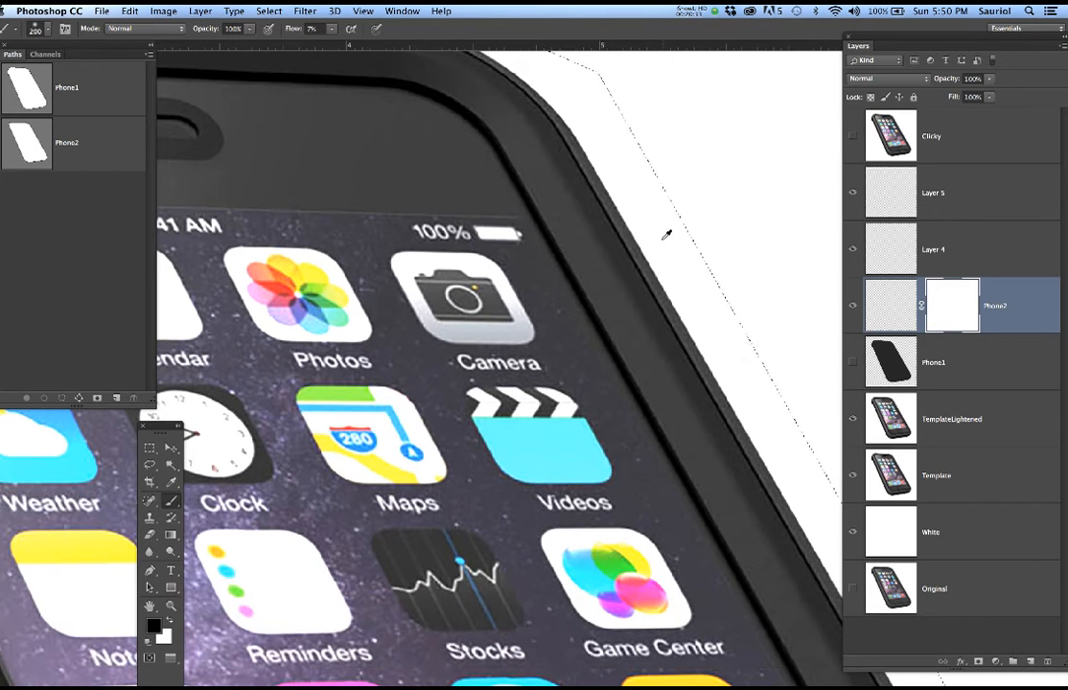
scroll(659, 239, "down", 2)
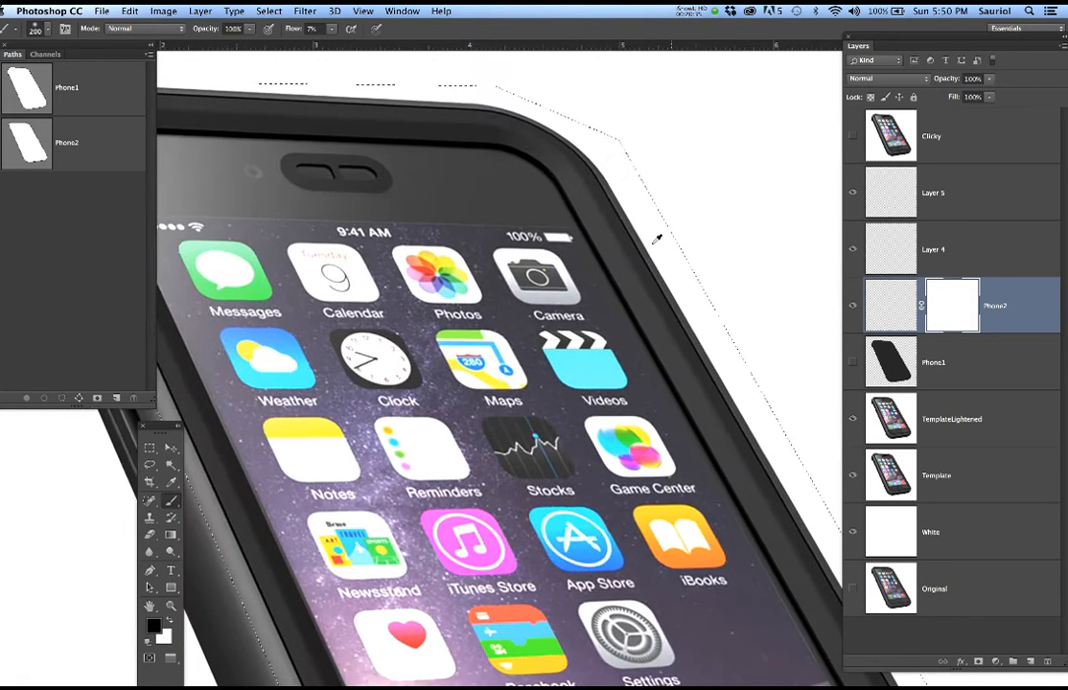
scroll(659, 239, "down", 3)
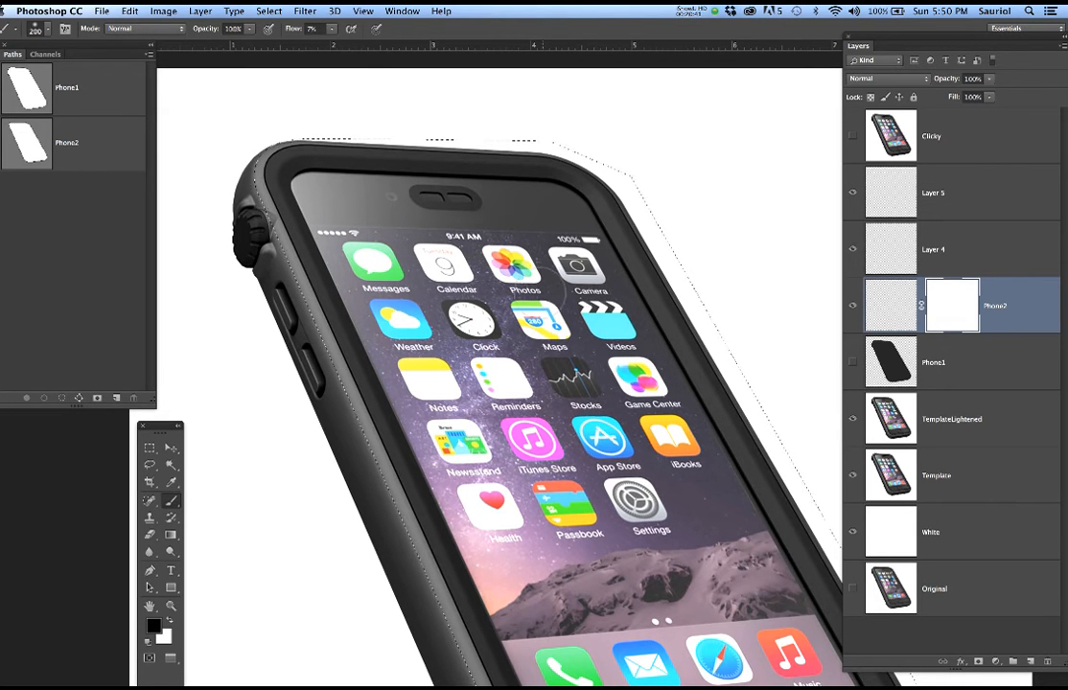
Hide the Template and TemplateLightened layers and display the Phone1 path together with the Phone2 selection
left_click(852, 475)
left_click(852, 419)
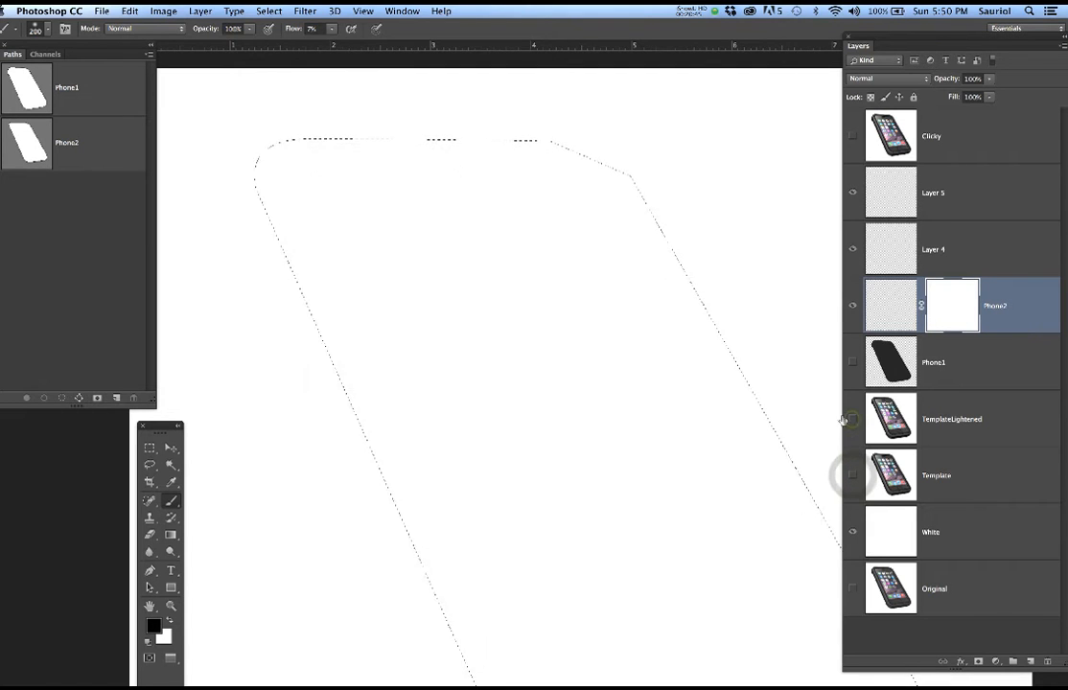
scroll(572, 341, "down", 2)
left_click_drag(621, 342, 460, 259)
left_click(73, 92)
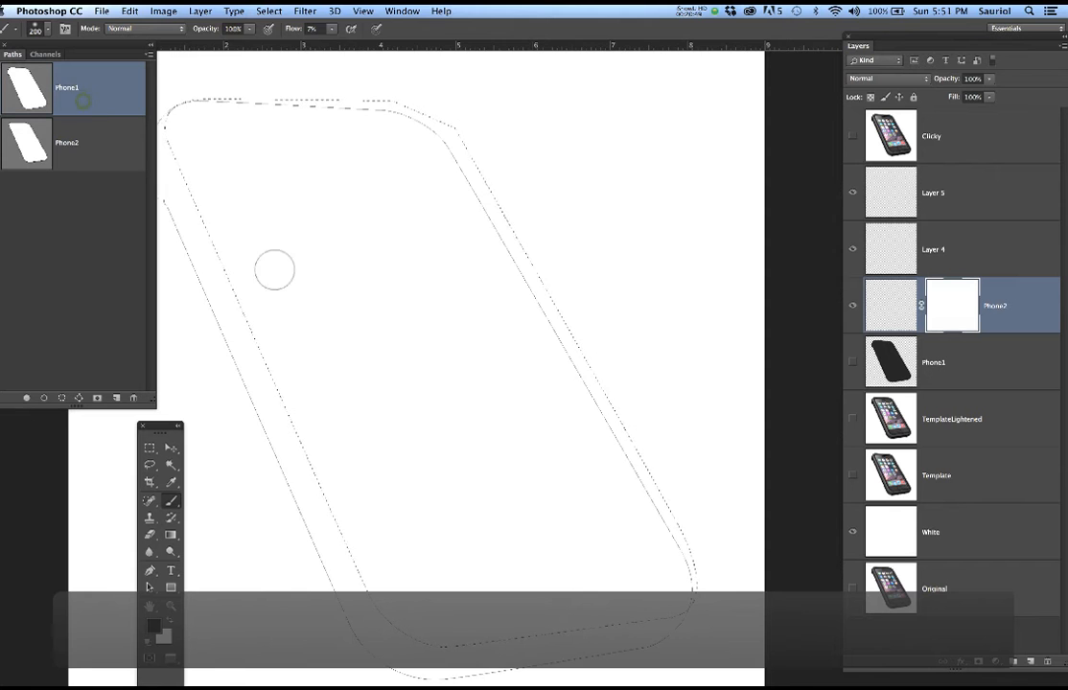
scroll(395, 300, "down", 2)
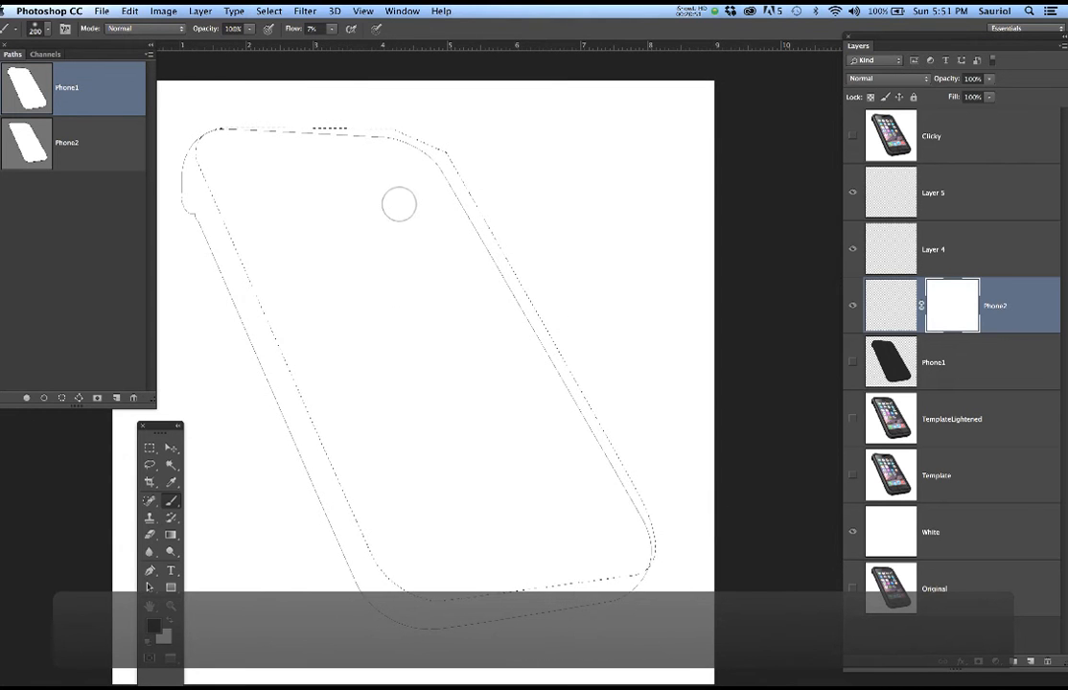
left_click_drag(427, 240, 484, 251)
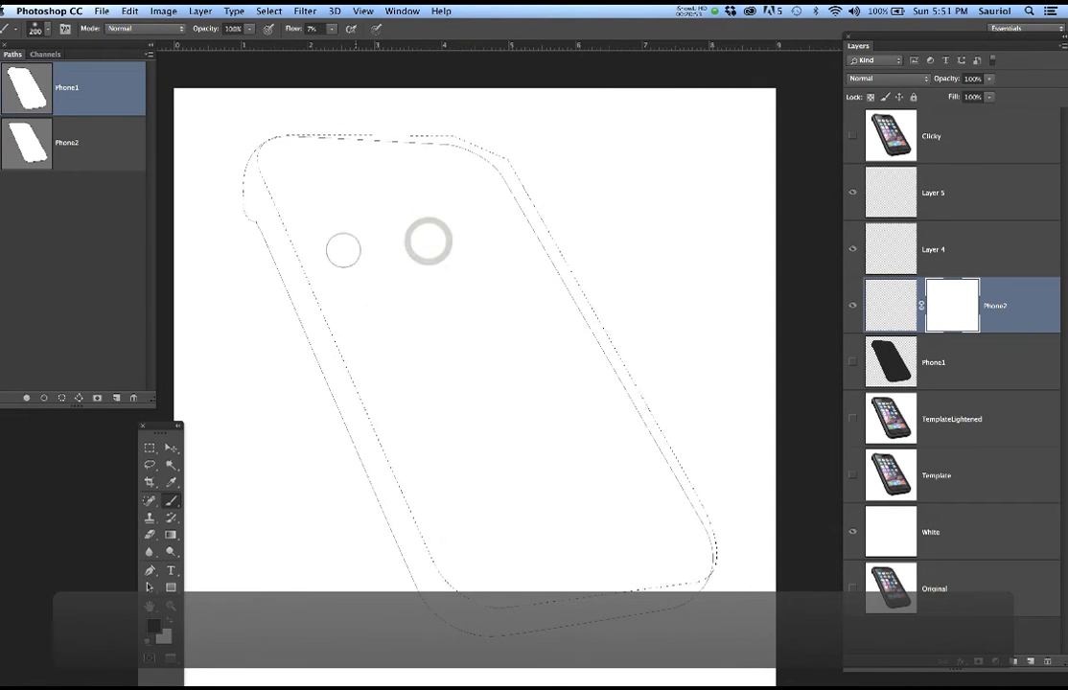
scroll(317, 229, "up", 3)
scroll(318, 229, "down", 1)
left_click_drag(369, 256, 382, 216)
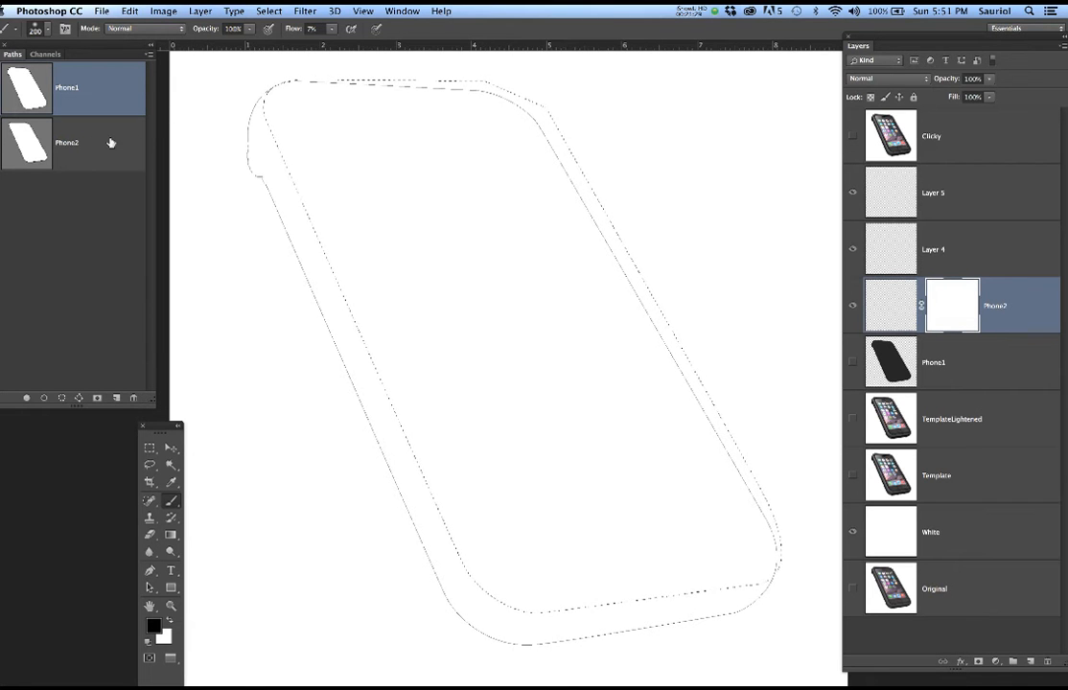
Try restricting the Phone2 path selection to its overlap with the Phone1 path, checking it against the TemplateLightened layer
left_click(31, 147, "super")
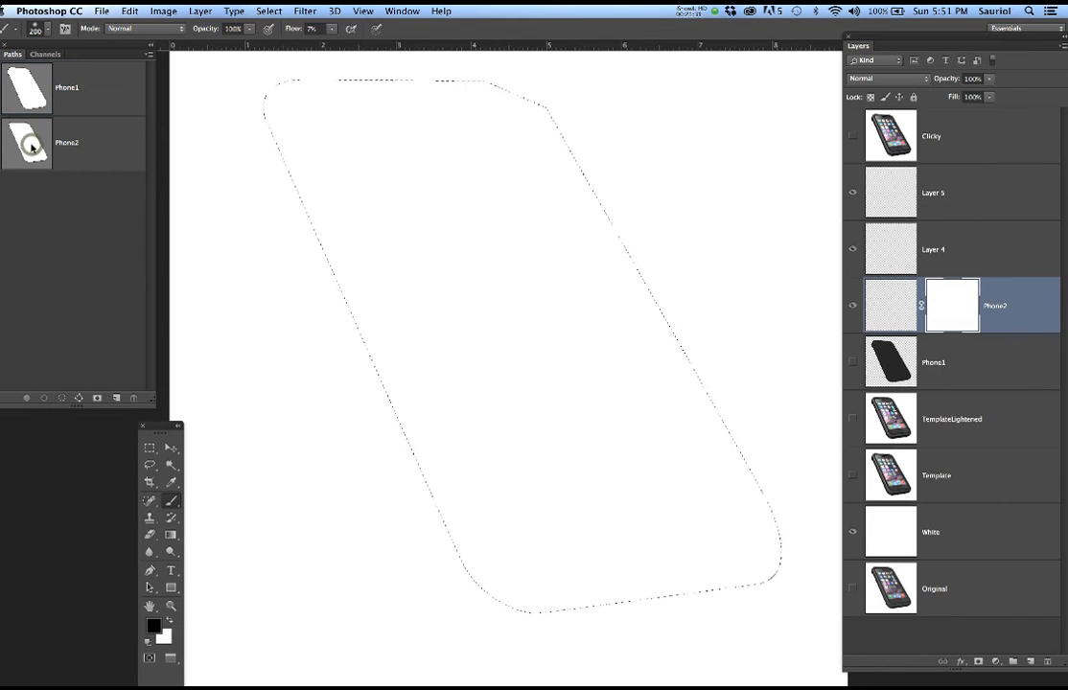
left_click(98, 93)
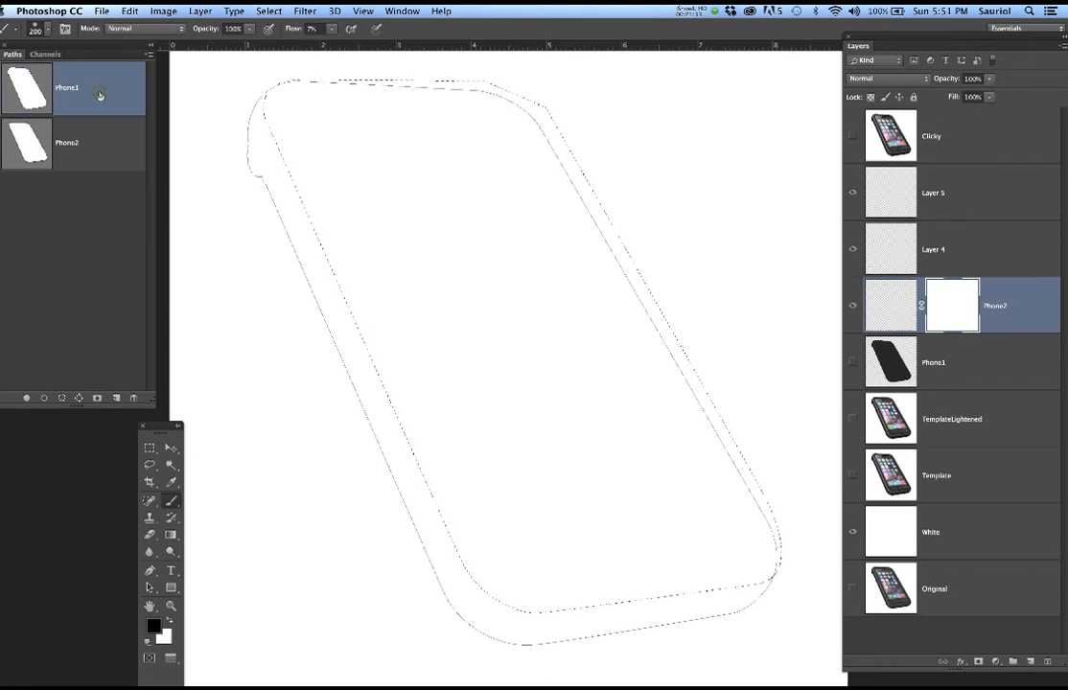
left_click(32, 94, "ctrl")
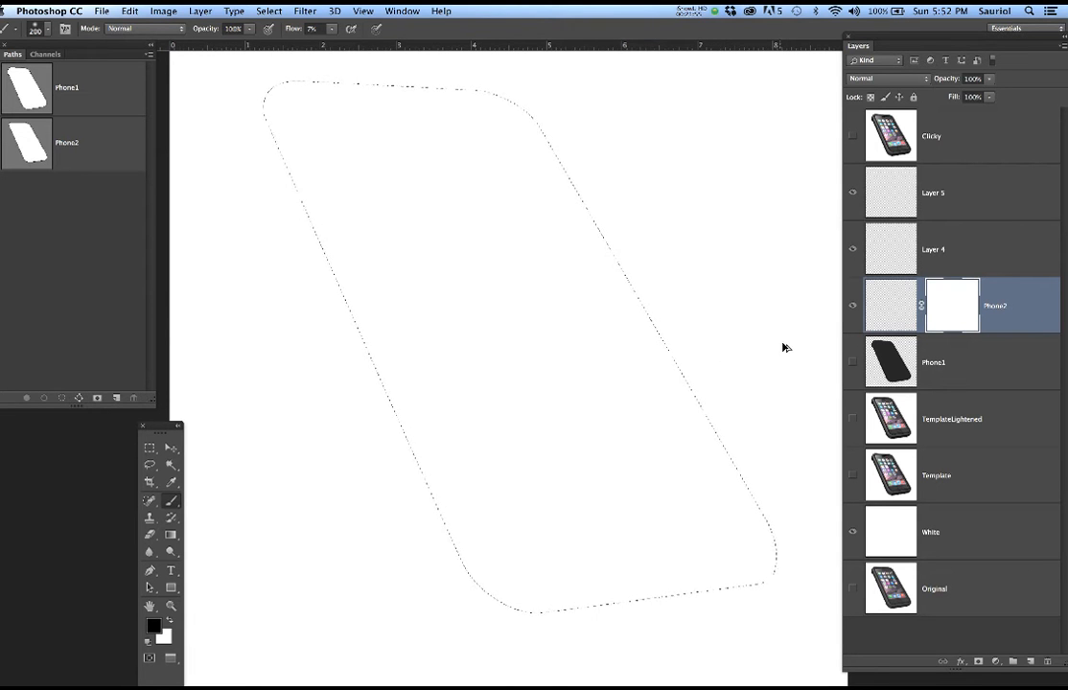
left_click(851, 419)
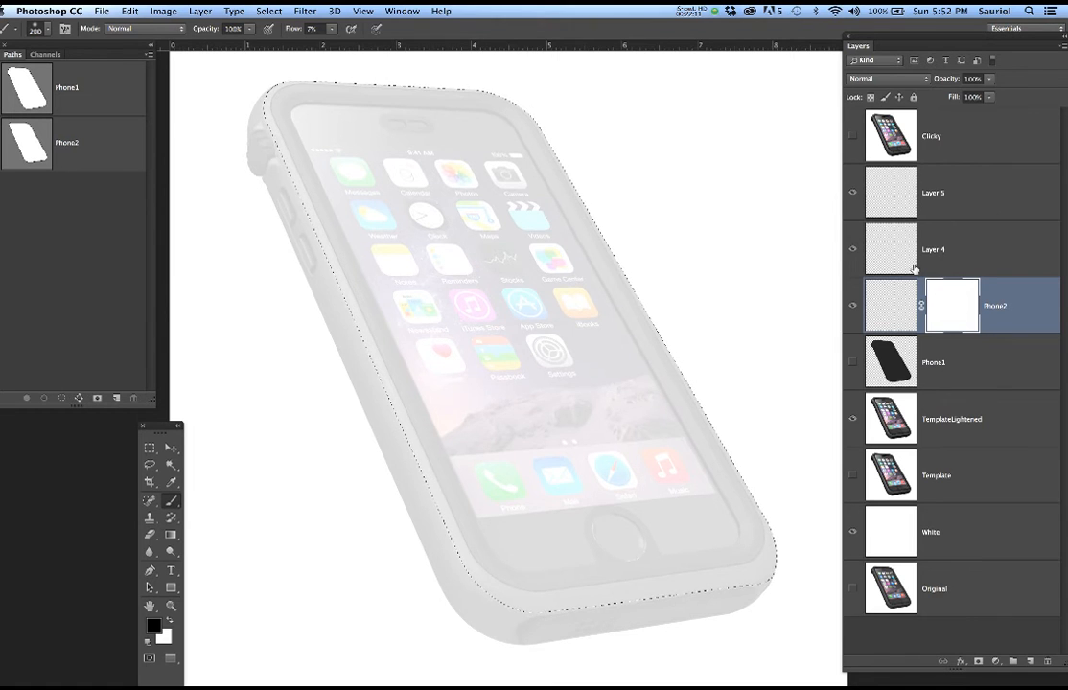
key("super+z")
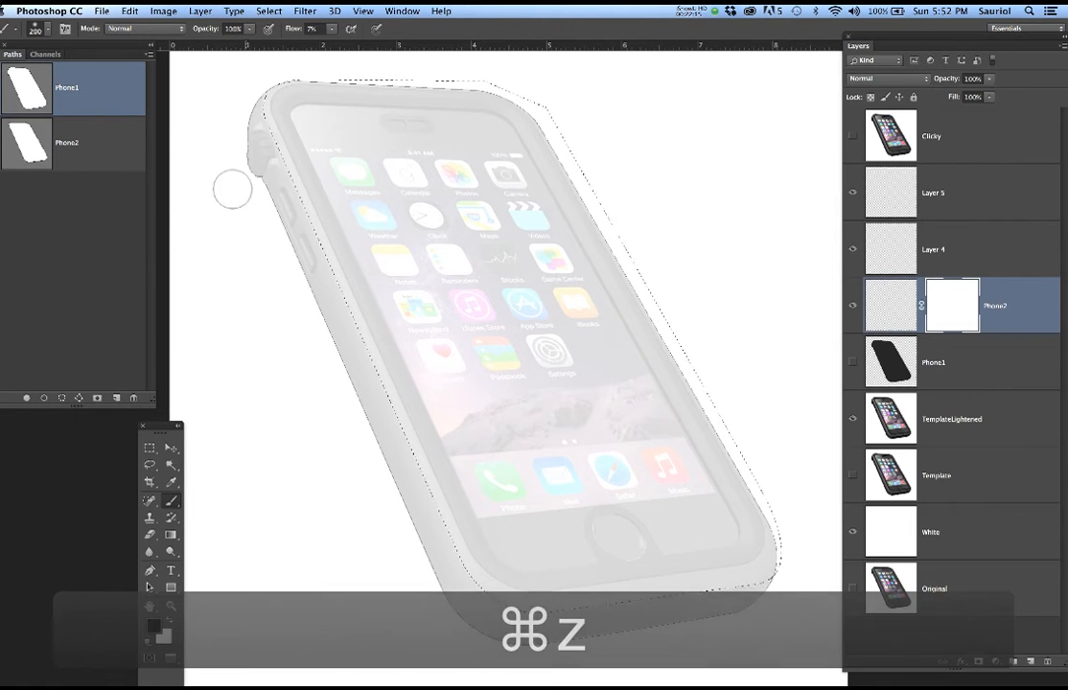
Duplicate the Phone2 layer together with its mask and hide the duplicate, leaving no path displayed
left_click(80, 255)
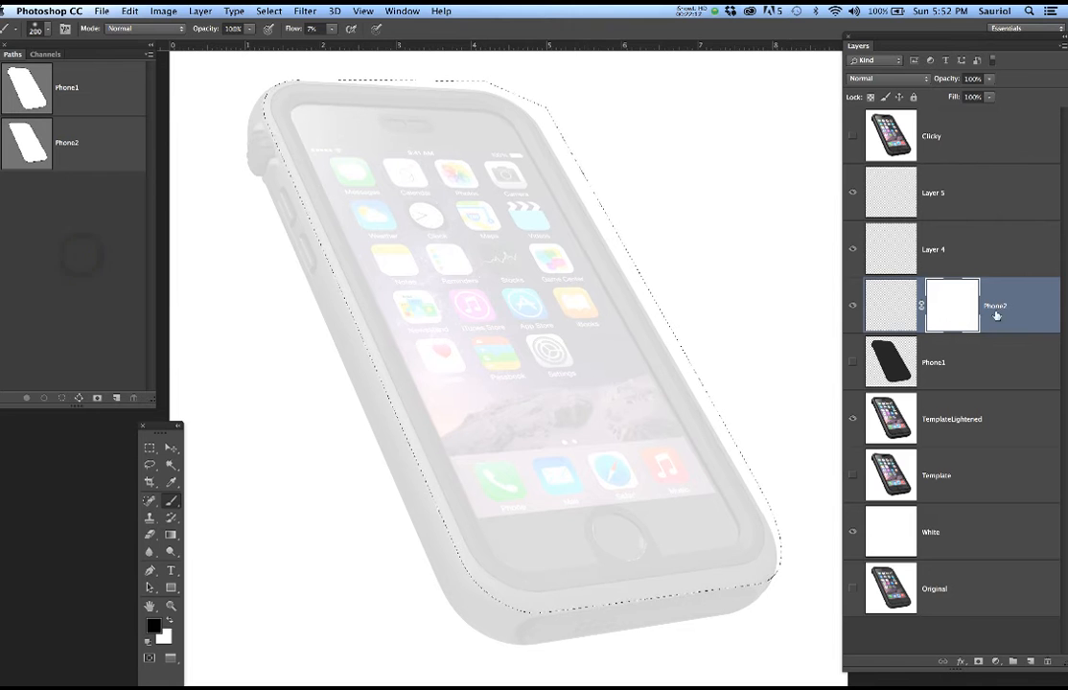
left_click_drag(1021, 313, 1029, 662)
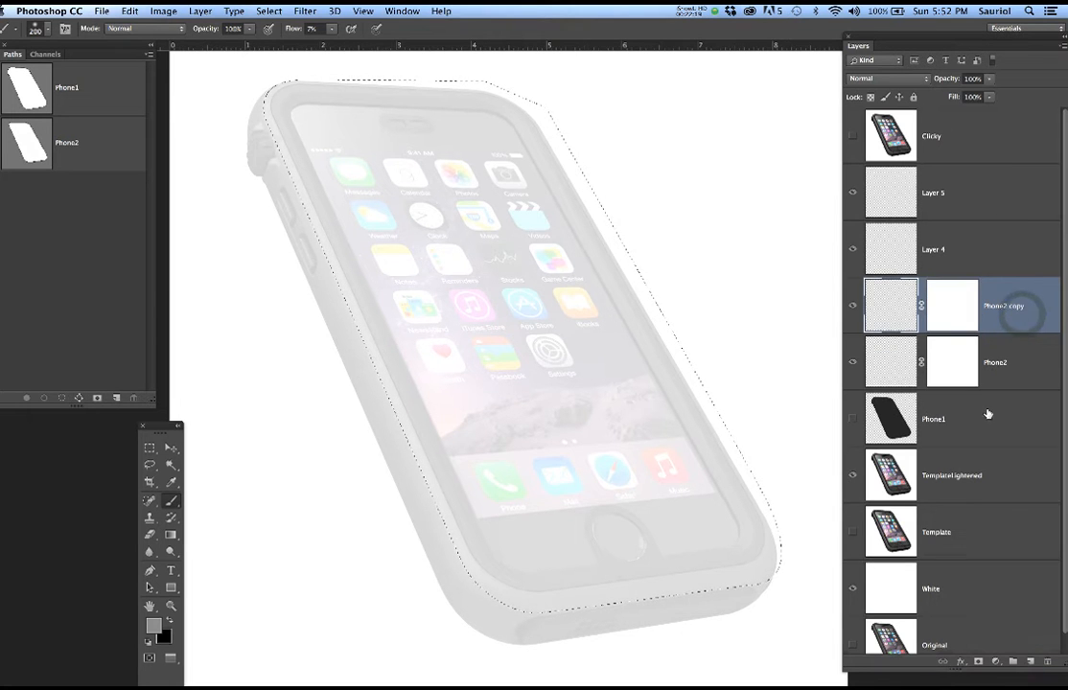
left_click(852, 306)
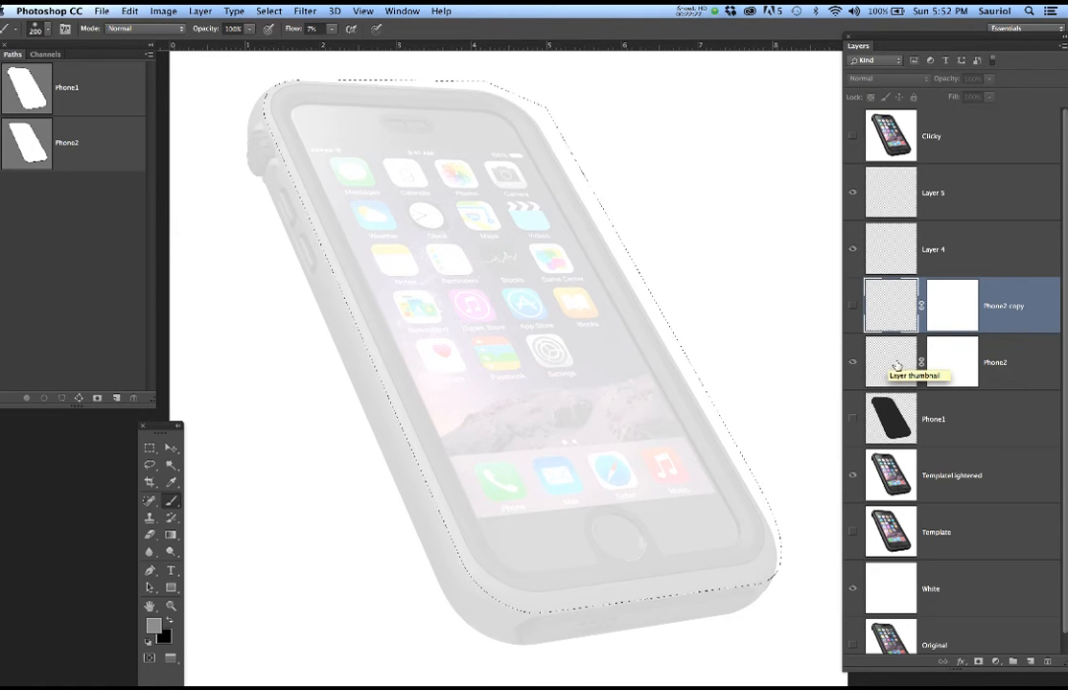
left_click_drag(160, 428, 193, 332)
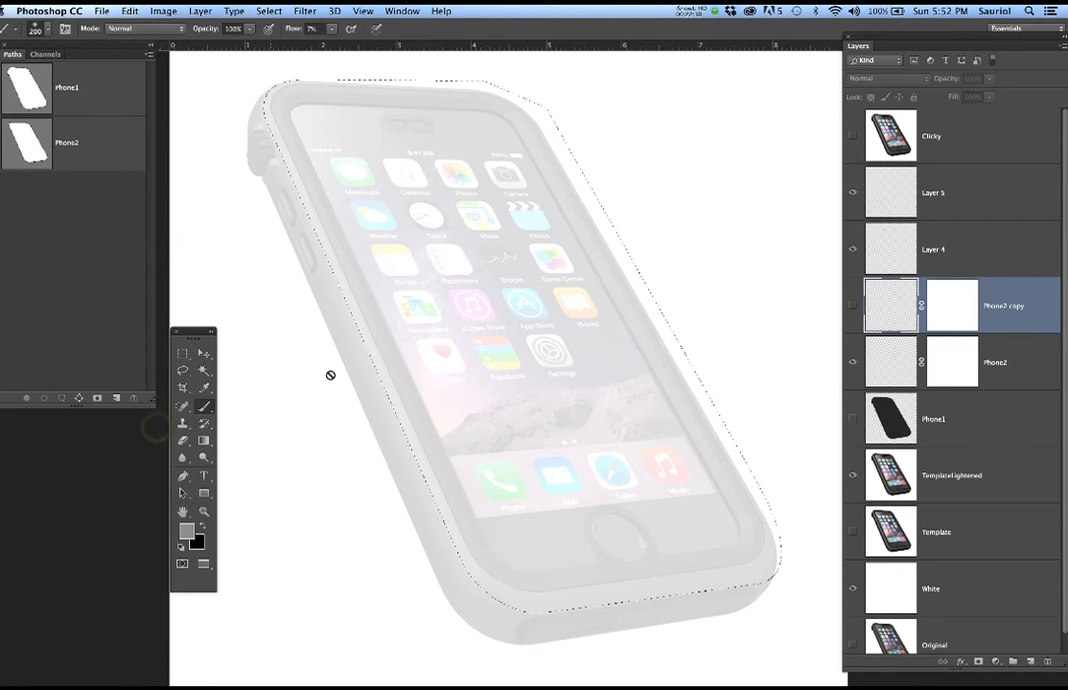
Show Phone1 instead of TemplateLightened and fill the selection on the Phone2 layer itself, not its mask, with the grey foreground colour
left_click(851, 476)
left_click(852, 420)
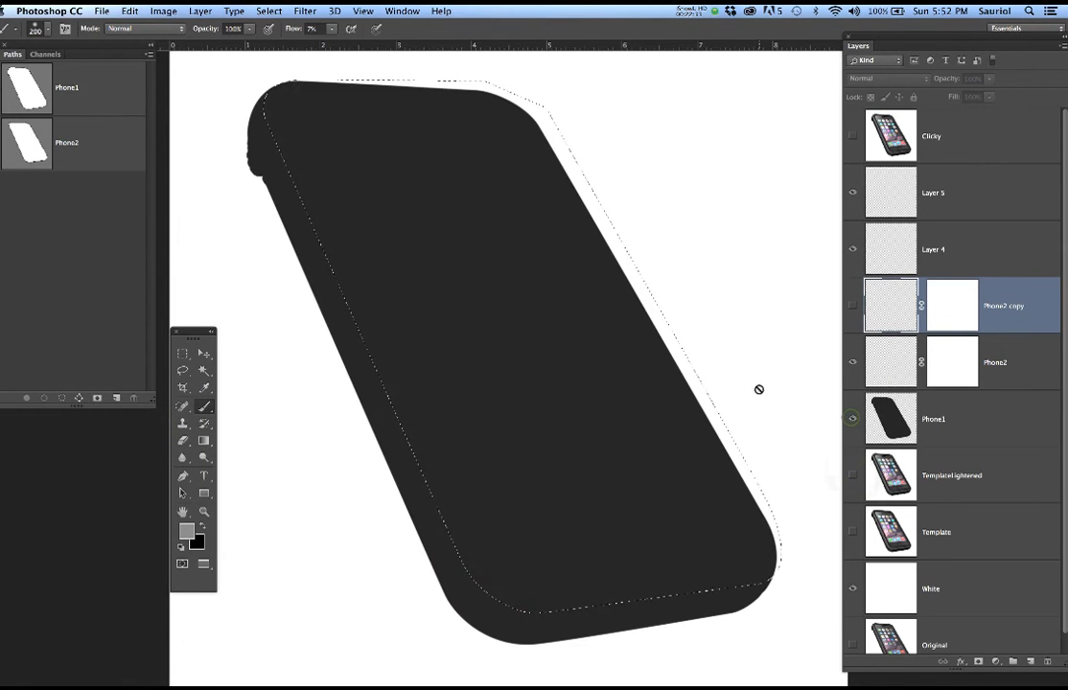
left_click(897, 302)
left_click(892, 358)
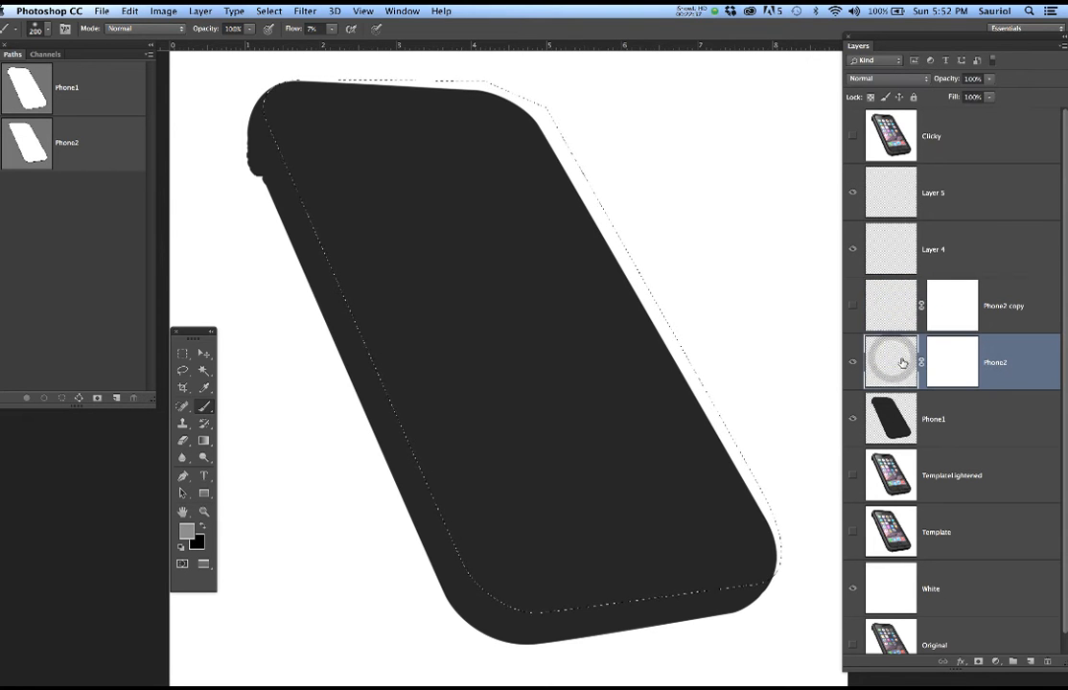
key("alt+BackSpace")
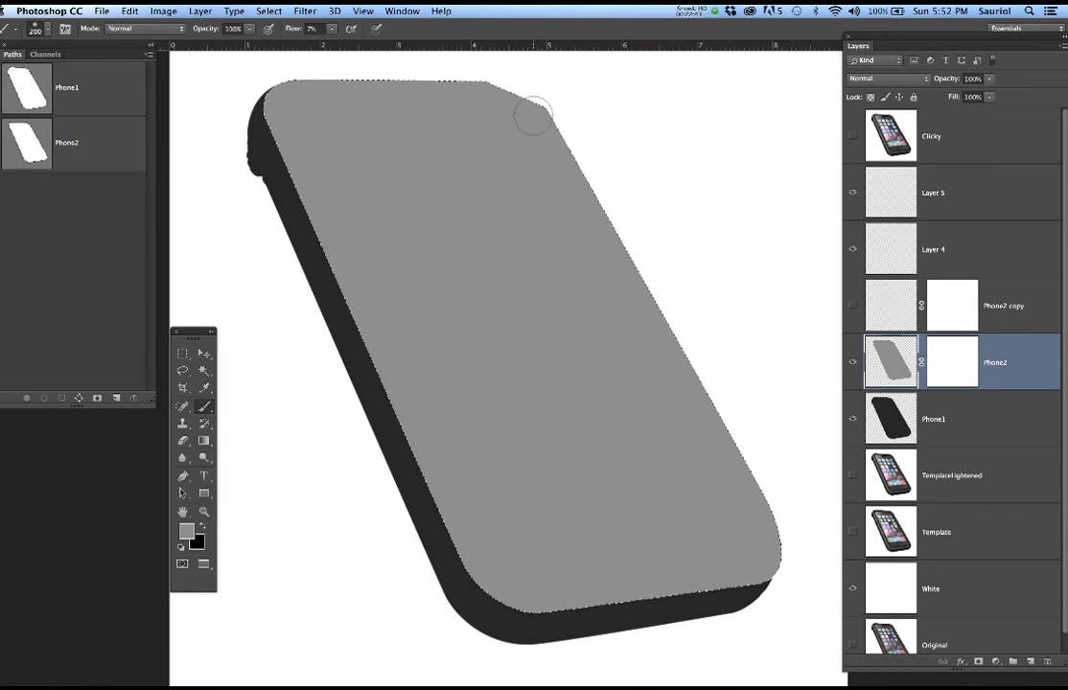
Clear the selection and clip the Phone2 layer to the Phone1 layer
key("super+d")
left_click(1014, 390, "alt")
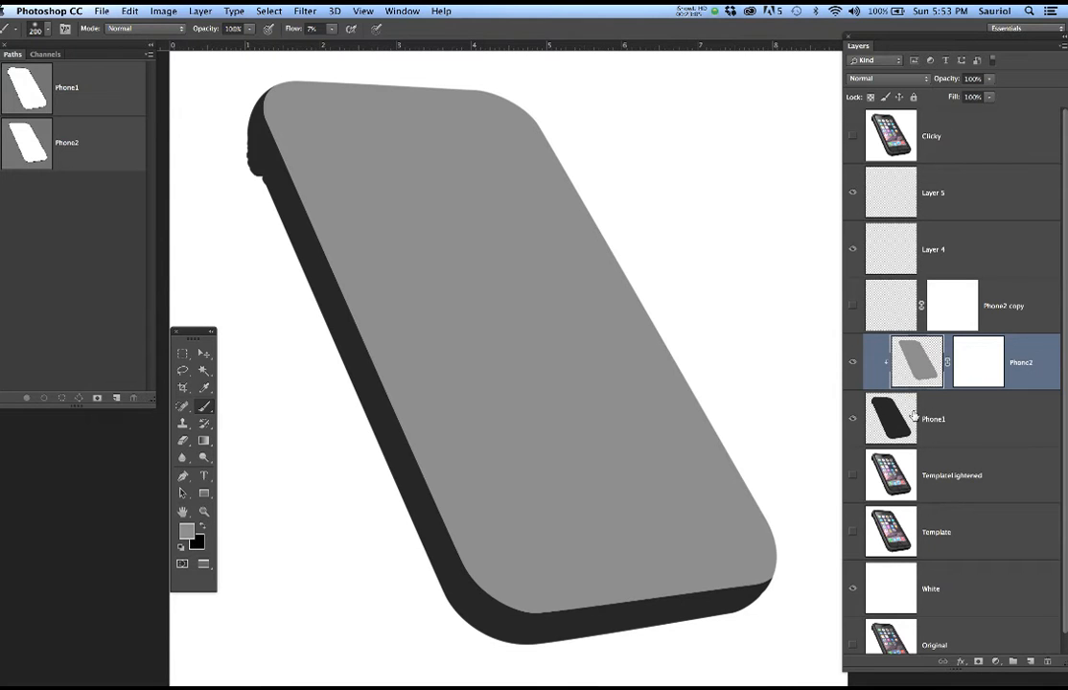
Hide Phone2 and fill the overlap of the Phone2 and Phone1 path selections with the gray foreground colour on the Phone2 copy layer
left_click(852, 361)
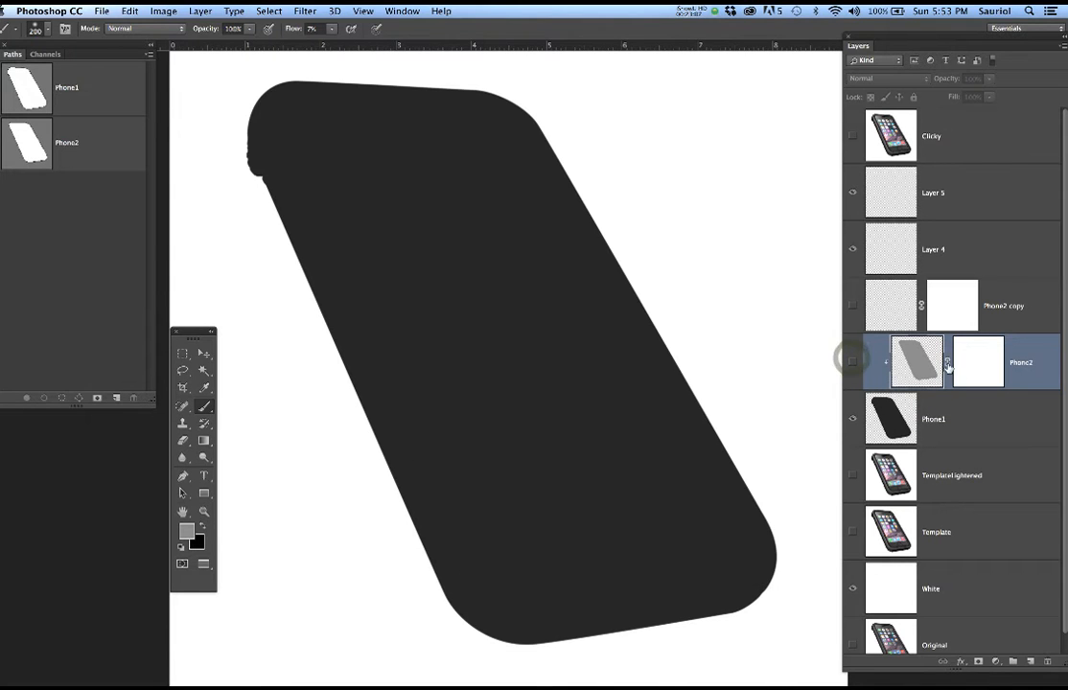
left_click(852, 306)
left_click(896, 306)
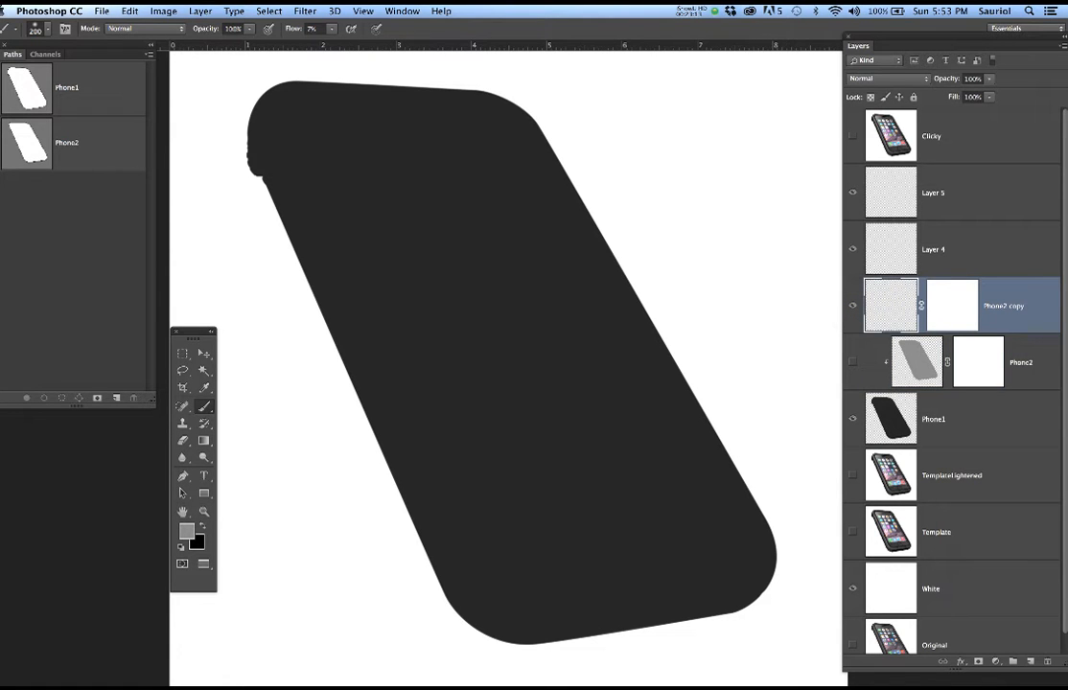
left_click(31, 145)
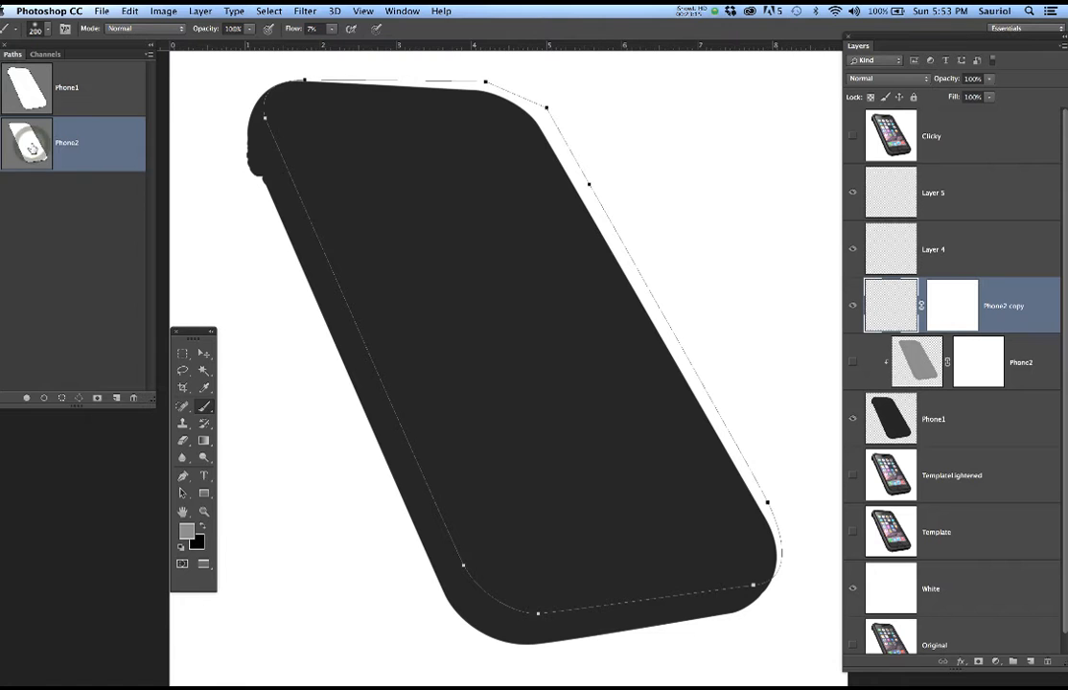
left_click(31, 146, "super")
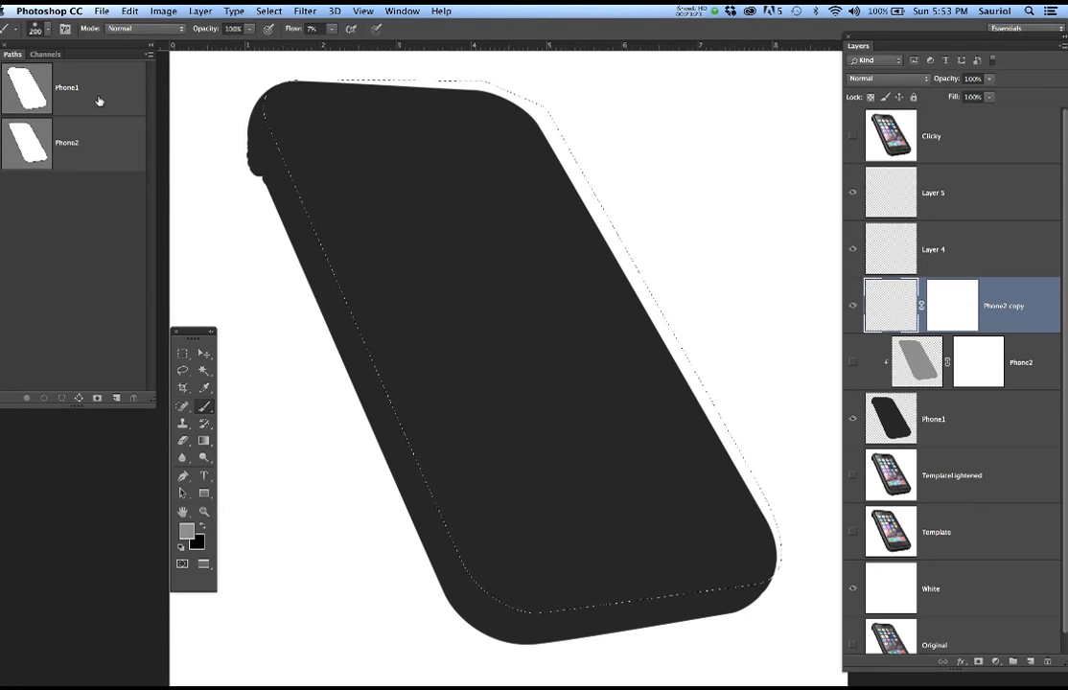
left_click(31, 92, "super")
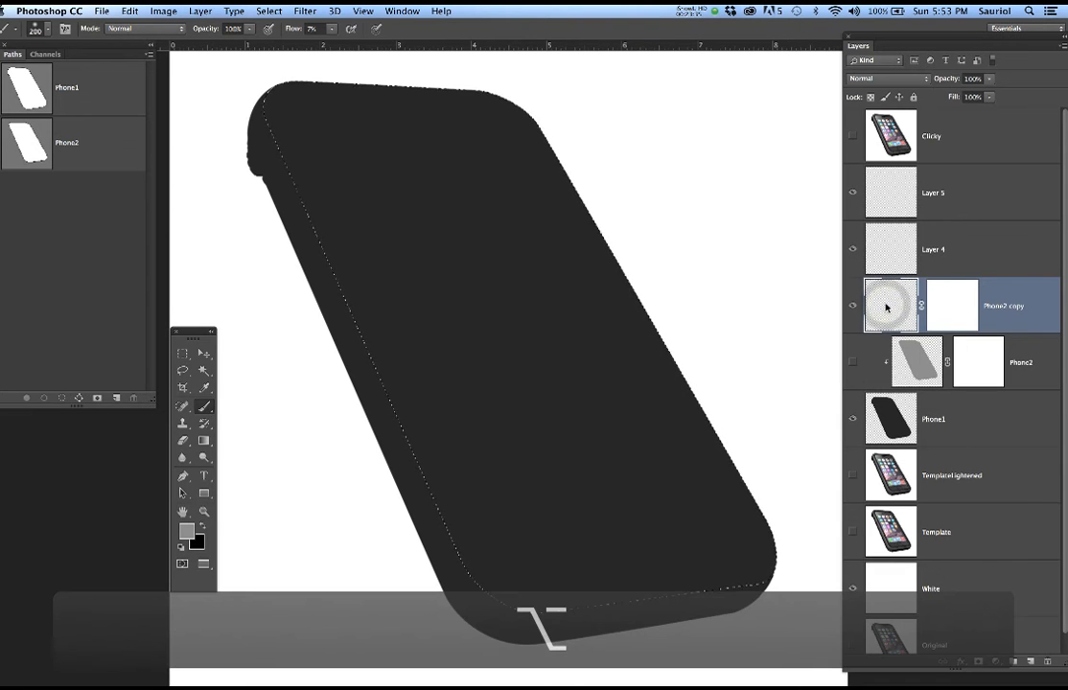
key("alt+BackSpace")
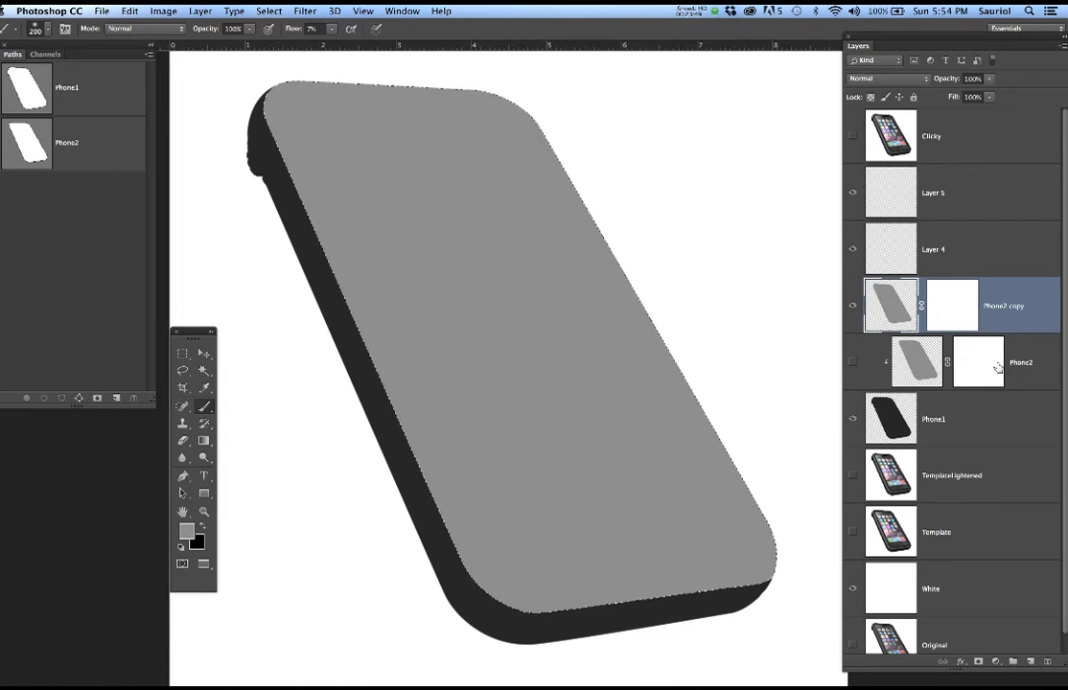
Delete the Phone2 copy layer, restore the clipped Phone2 layer's visibility and clear the selection
left_click_drag(1030, 312, 1046, 661)
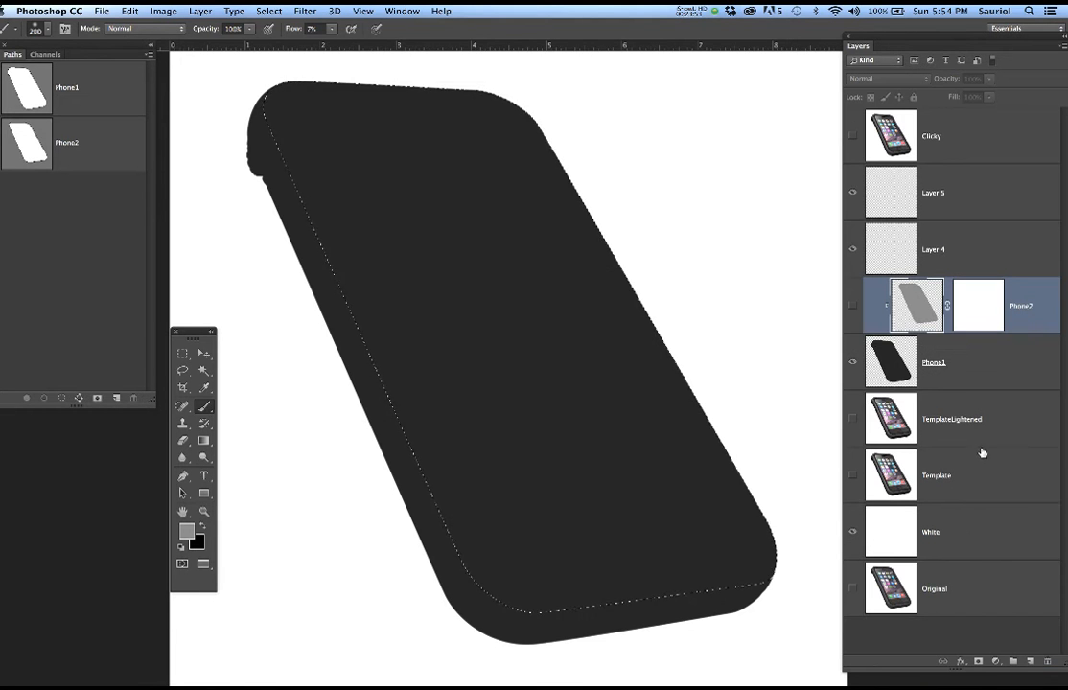
left_click(850, 309)
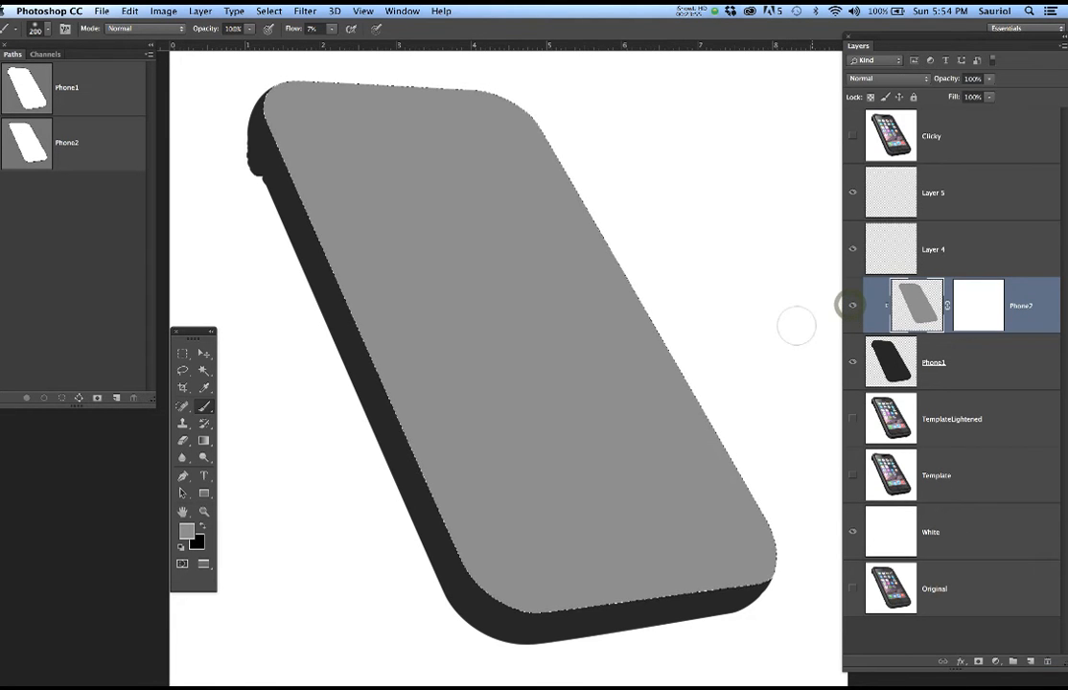
key("super+d")
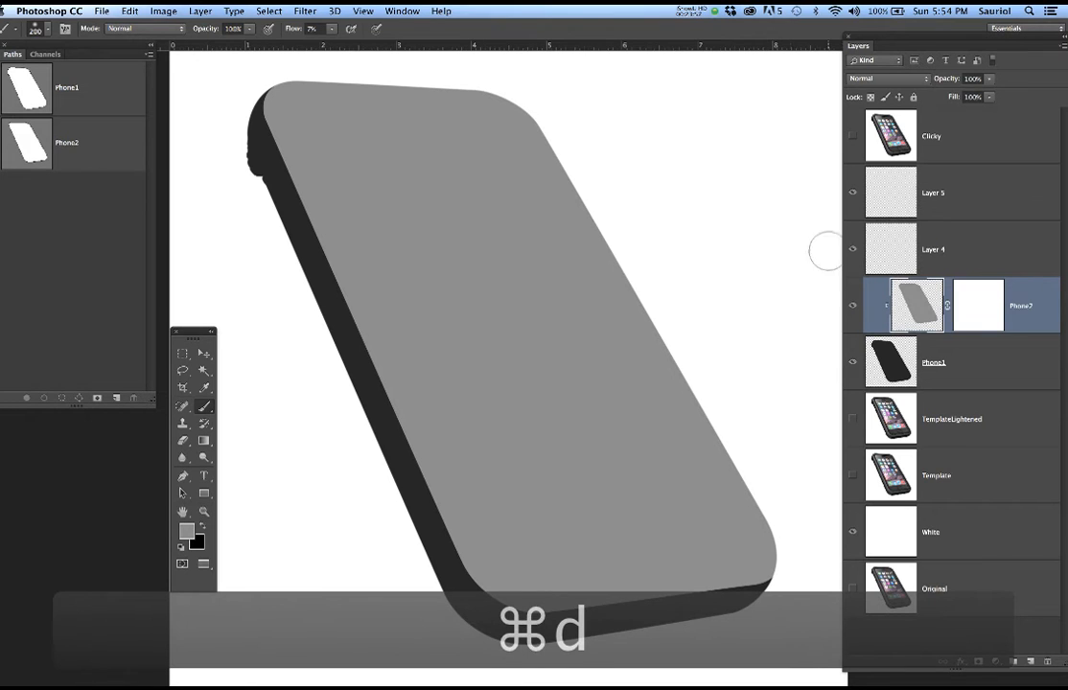
Toggle the Clicky layer's visibility to compare the reference phone with the gray base shapes, leaving it shown
left_click(851, 140)
left_click(851, 140)
left_click(852, 140)
left_click(852, 140)
left_click(852, 140)
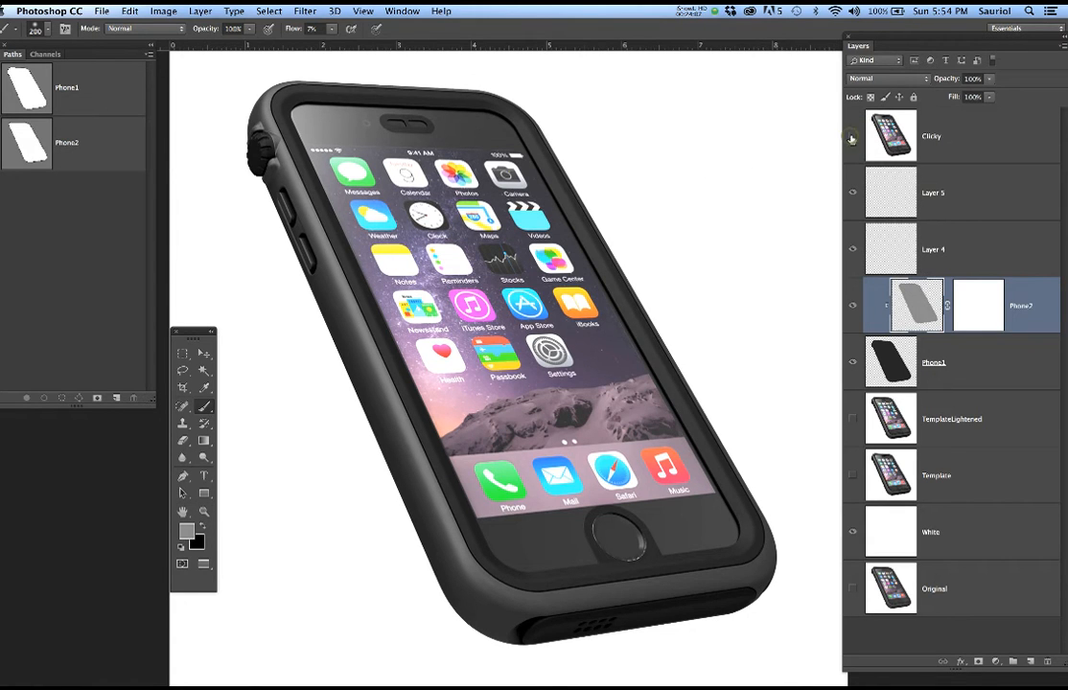
left_click(852, 139)
left_click(852, 140)
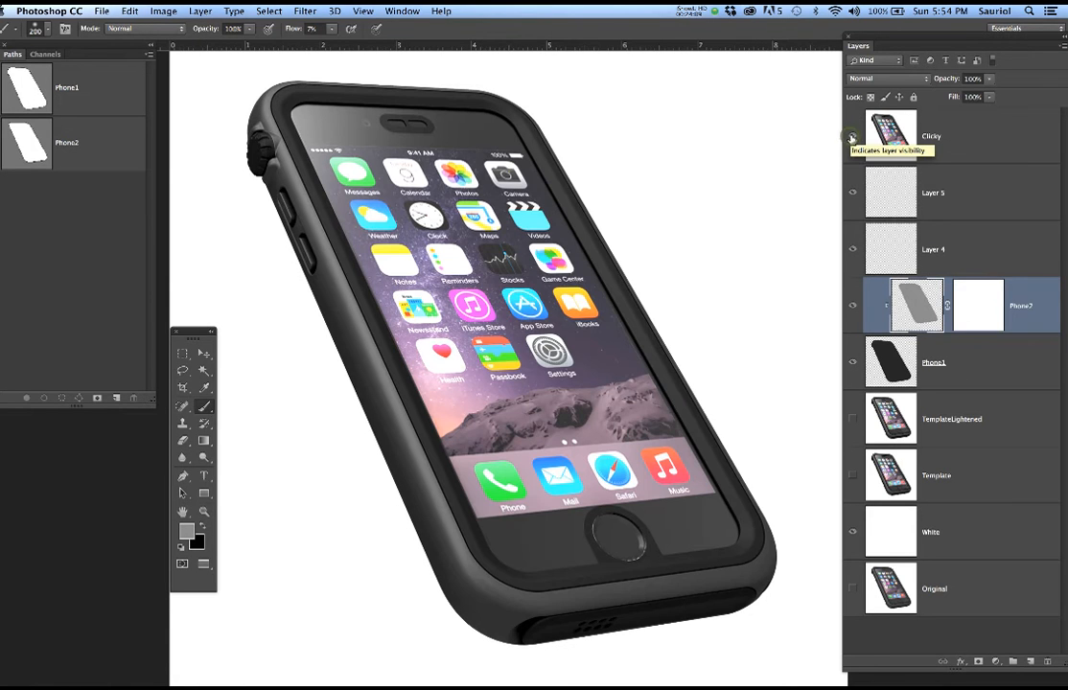
left_click_drag(965, 137, 1029, 660)
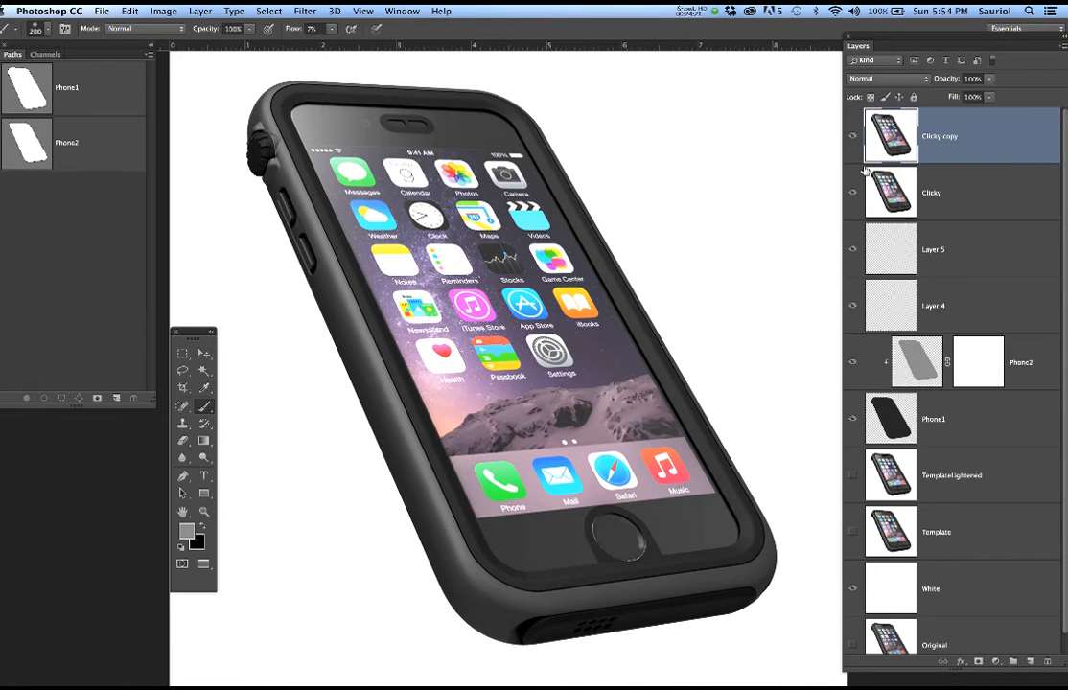
left_click_drag(912, 164, 1048, 661)
left_click_drag(1042, 601, 1047, 661)
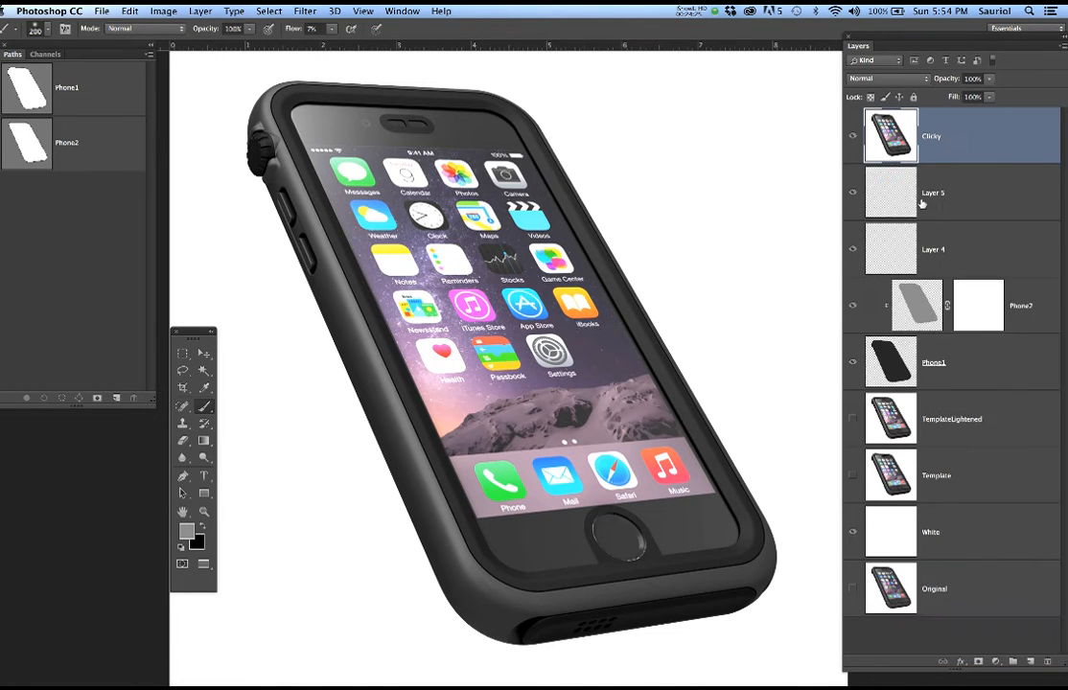
Add a layer mask to the Clicky layer from the Phone1 path selection and hide the White layer
left_click(26, 81, "super")
left_click(976, 663)
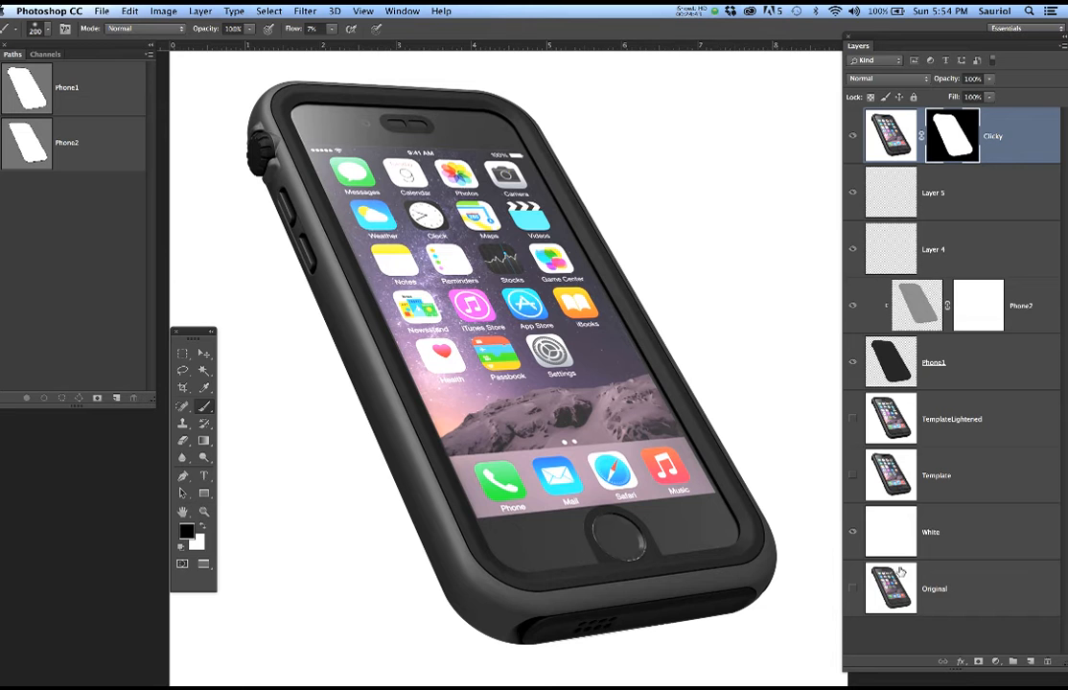
left_click(853, 532)
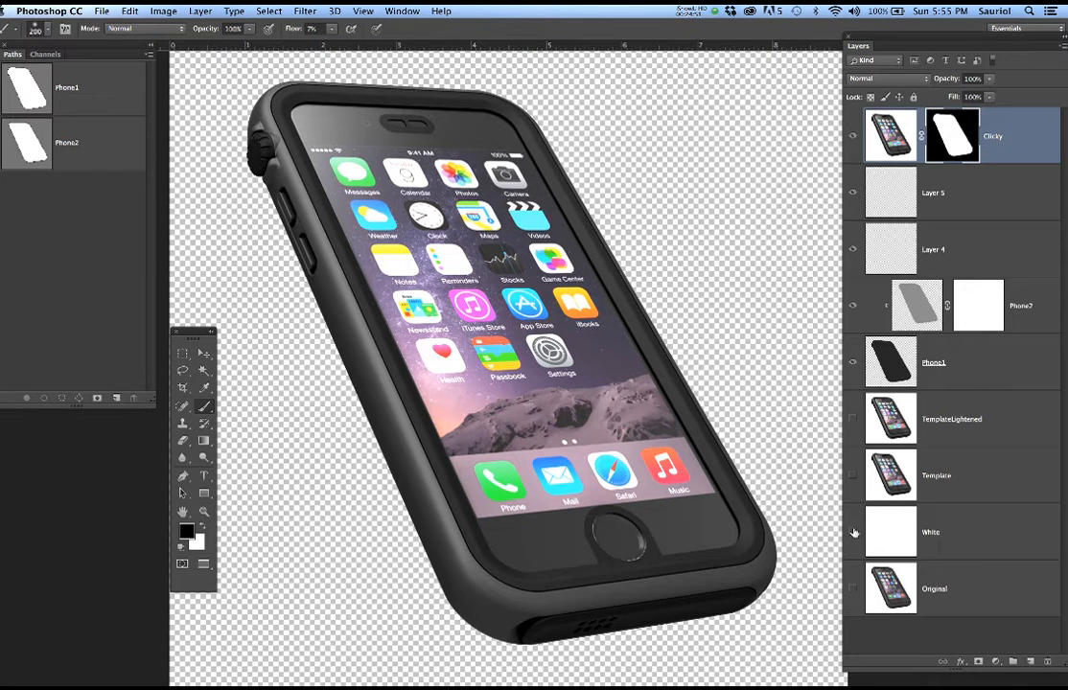
Duplicate the masked Clicky layer, scale the copy proportionally to about 77% and place it in the canvas's upper-right area as a reference
left_click_drag(1020, 145, 1029, 662)
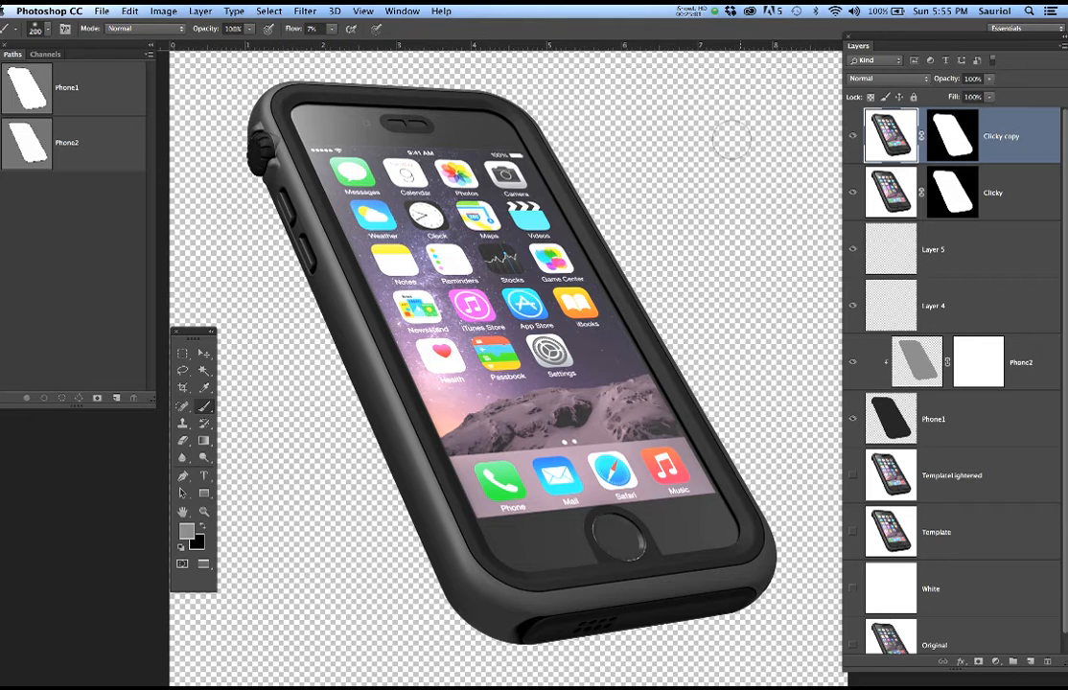
key("super+t")
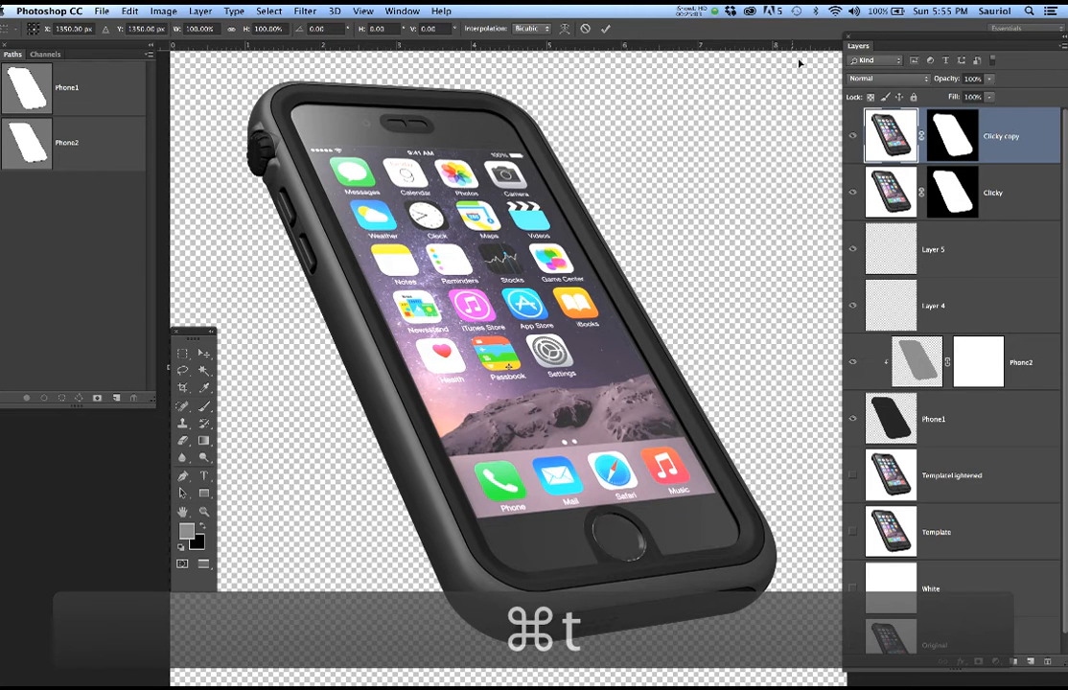
scroll(727, 163, "down", 2)
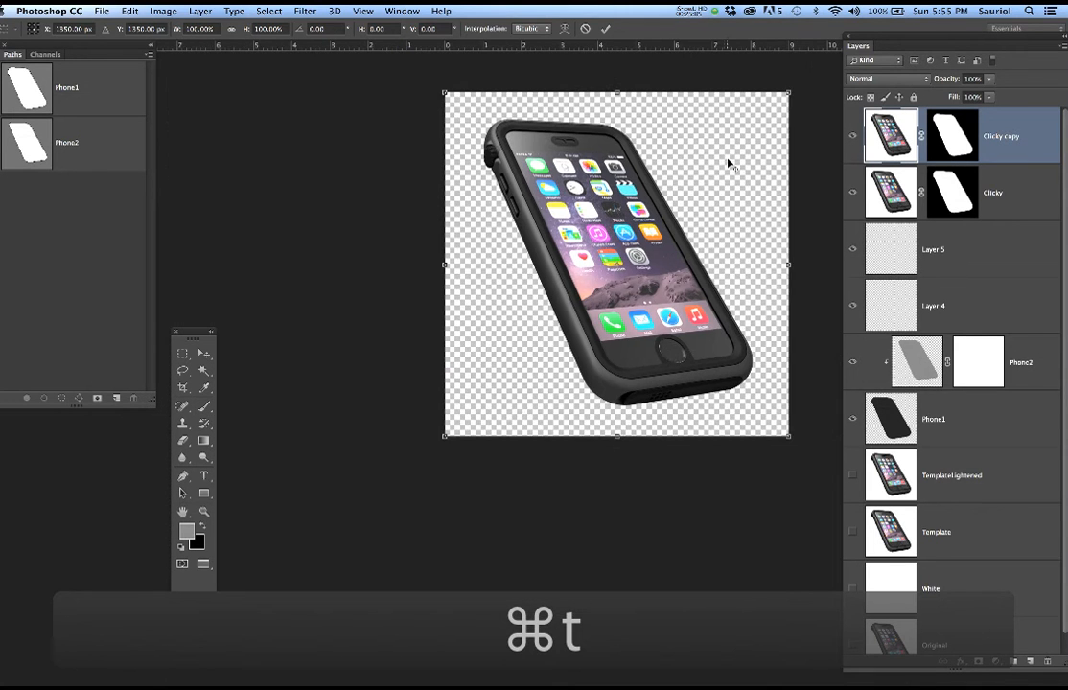
left_click_drag(789, 92, 619, 261)
left_click_drag(547, 362, 734, 166)
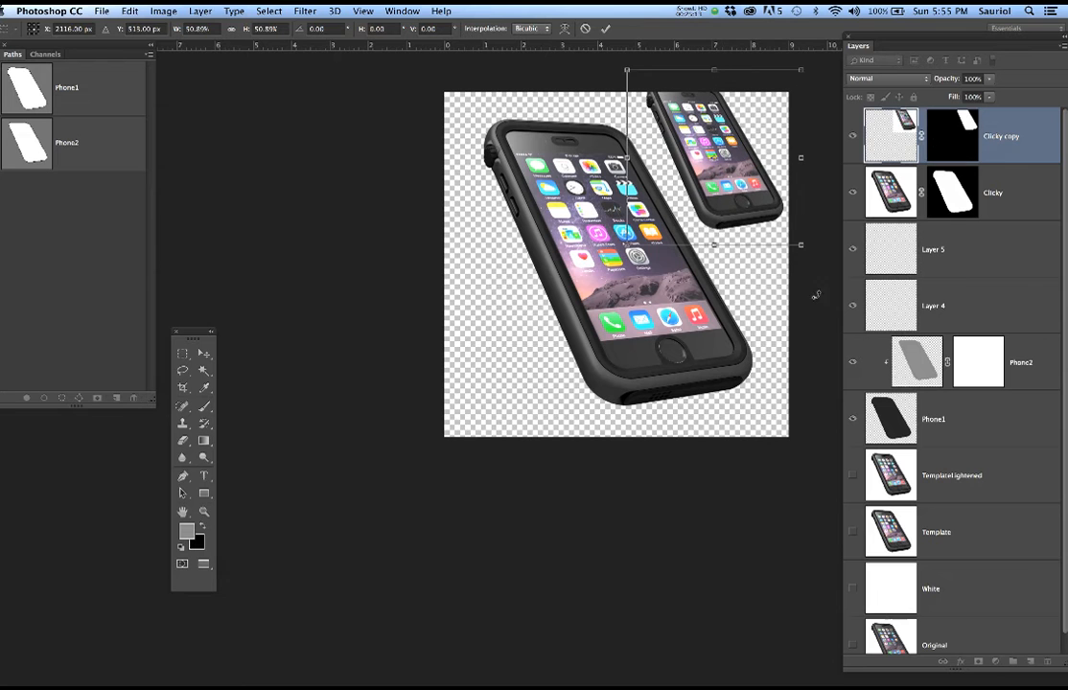
left_click_drag(801, 245, 884, 341)
left_click_drag(722, 178, 707, 163)
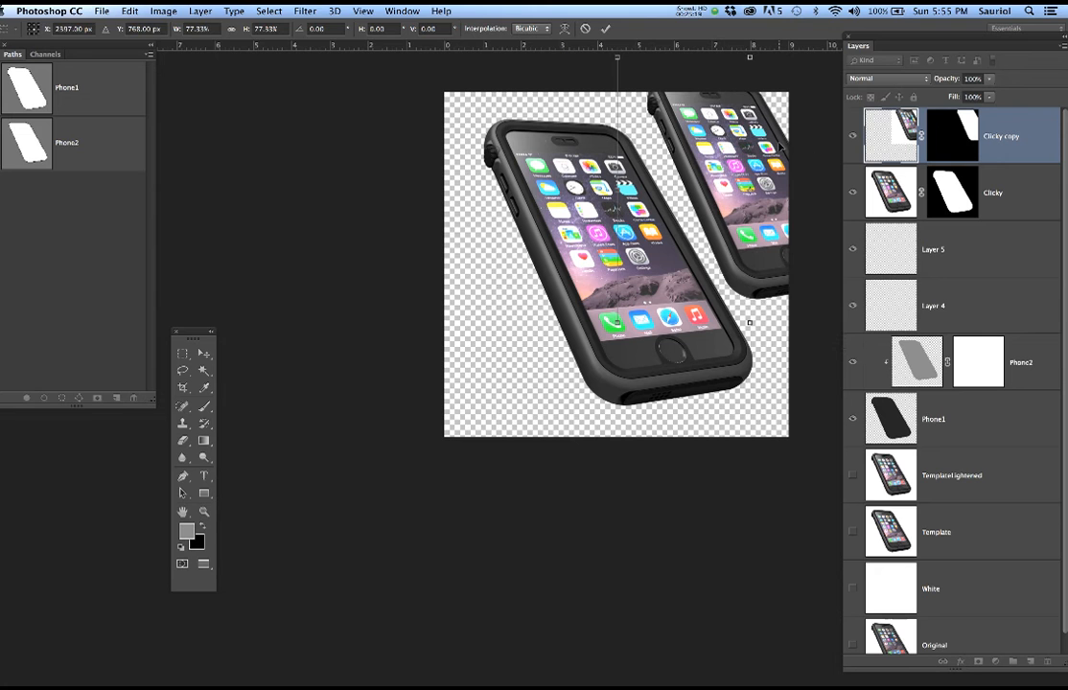
key("Return")
key("b")
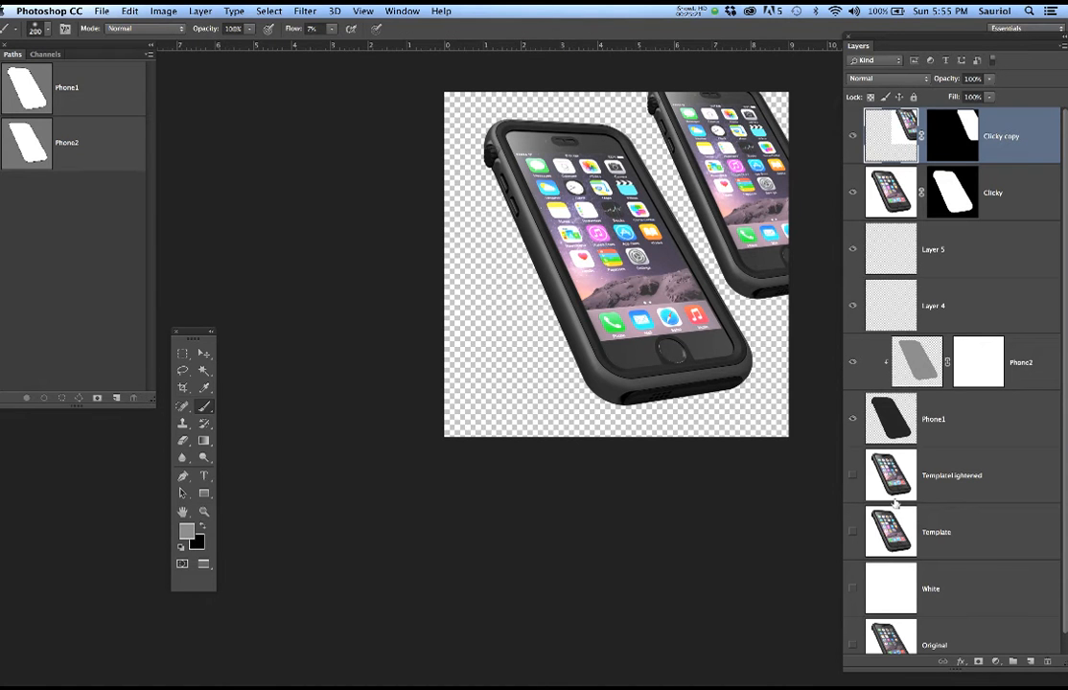
Show the White background layer and hide the full-size Clicky layer to expose the gray phone shape
left_click(853, 590)
scroll(606, 289, "up", 7)
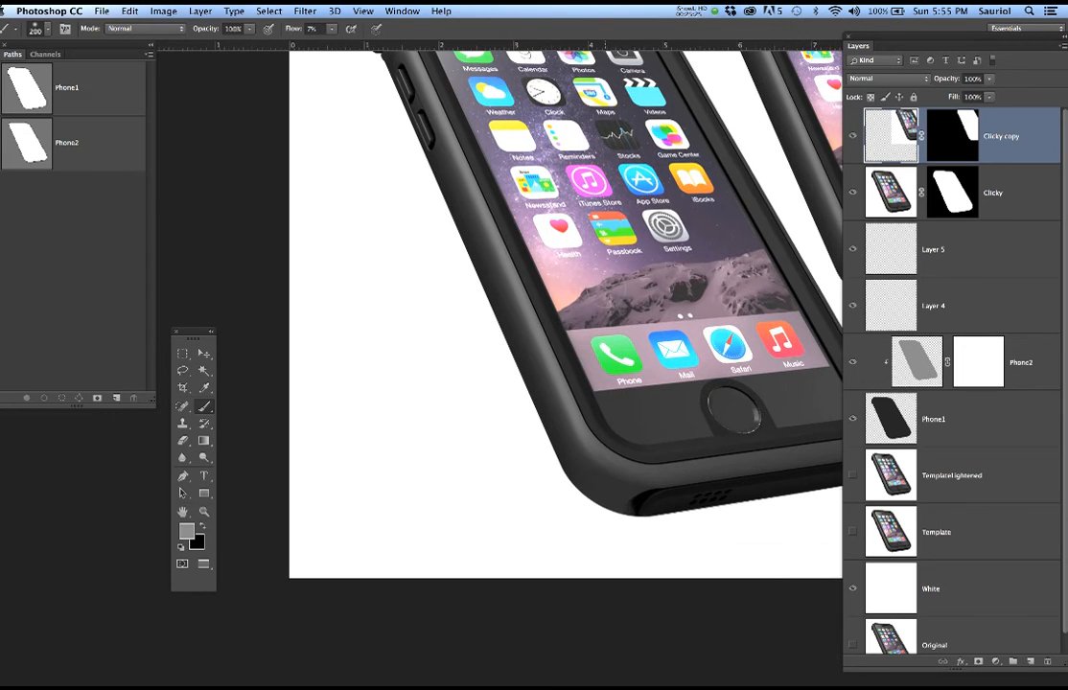
left_click_drag(542, 354, 437, 496)
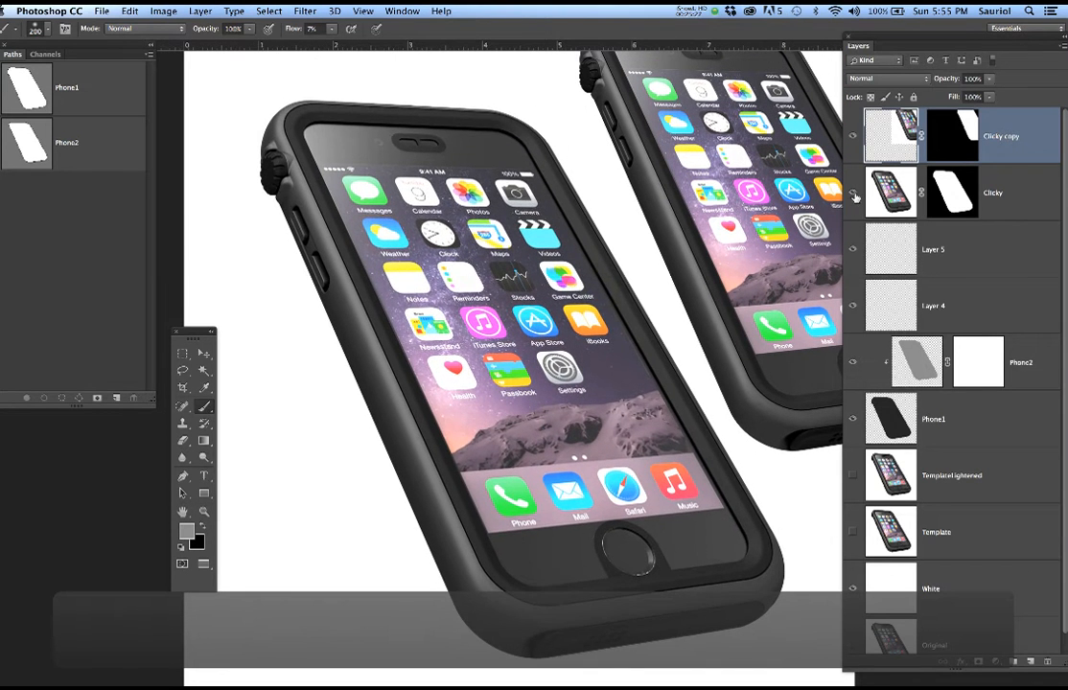
left_click(853, 194)
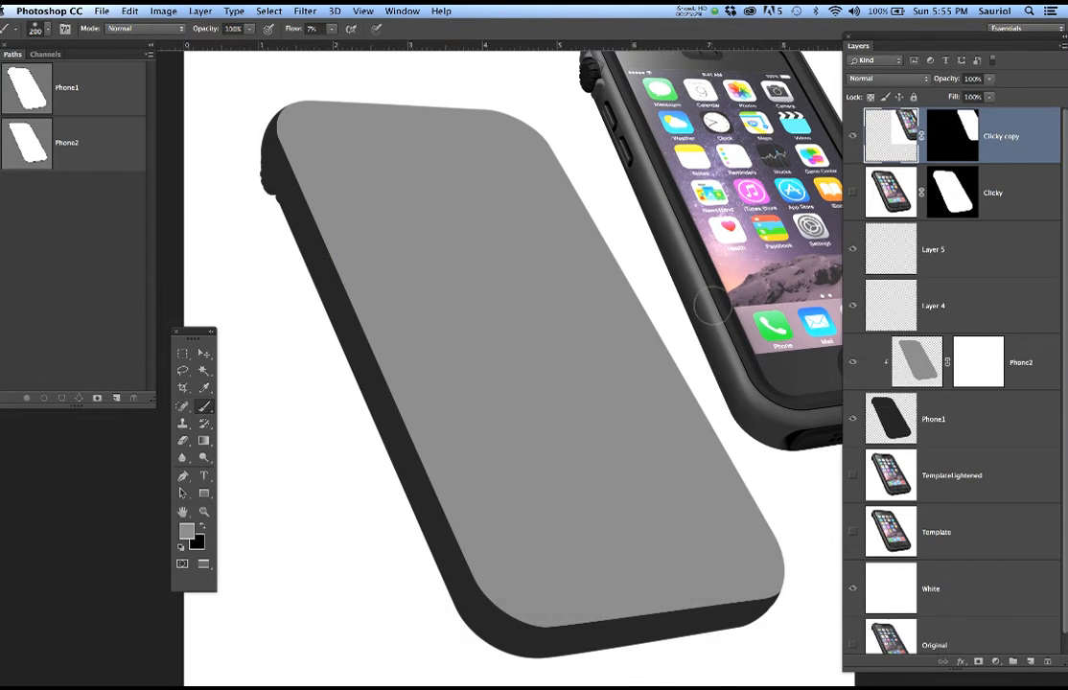
left_click_drag(668, 295, 634, 298)
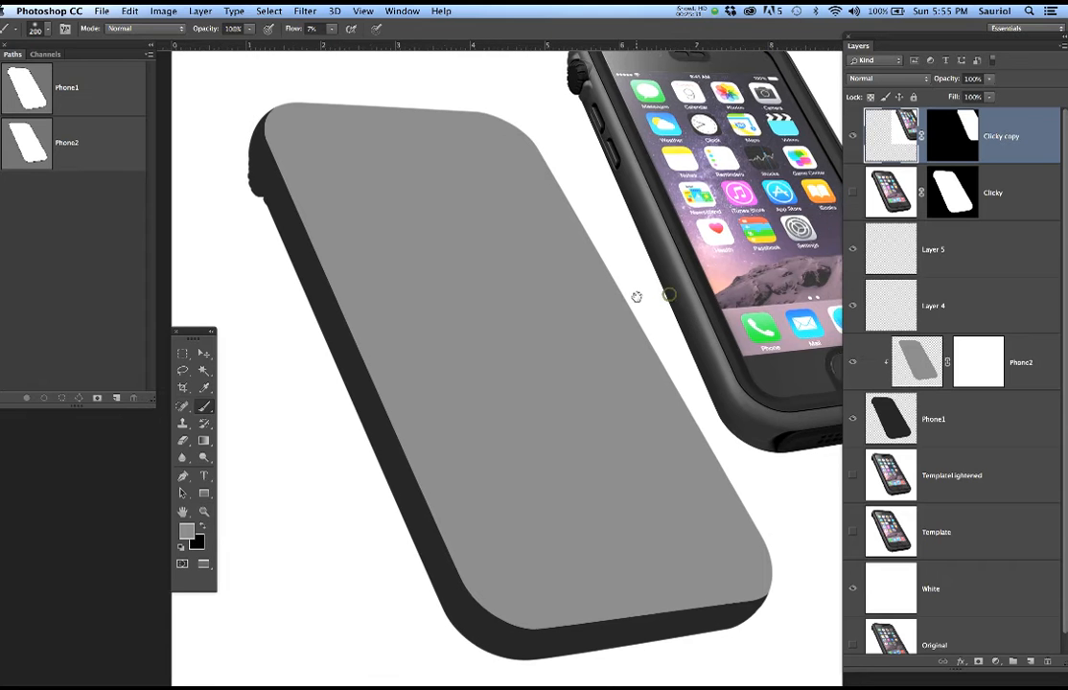
Apply a Gaussian Blur with a radius of about 19 pixels to the artwork on the Phone2 layer
left_click(918, 360)
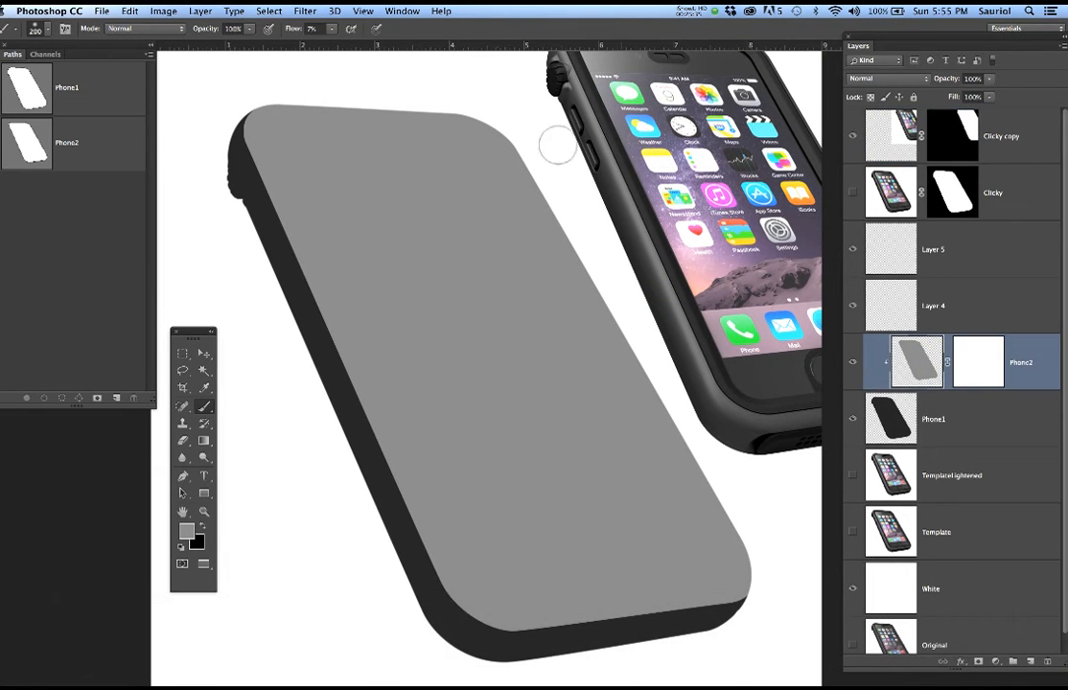
left_click(299, 10)
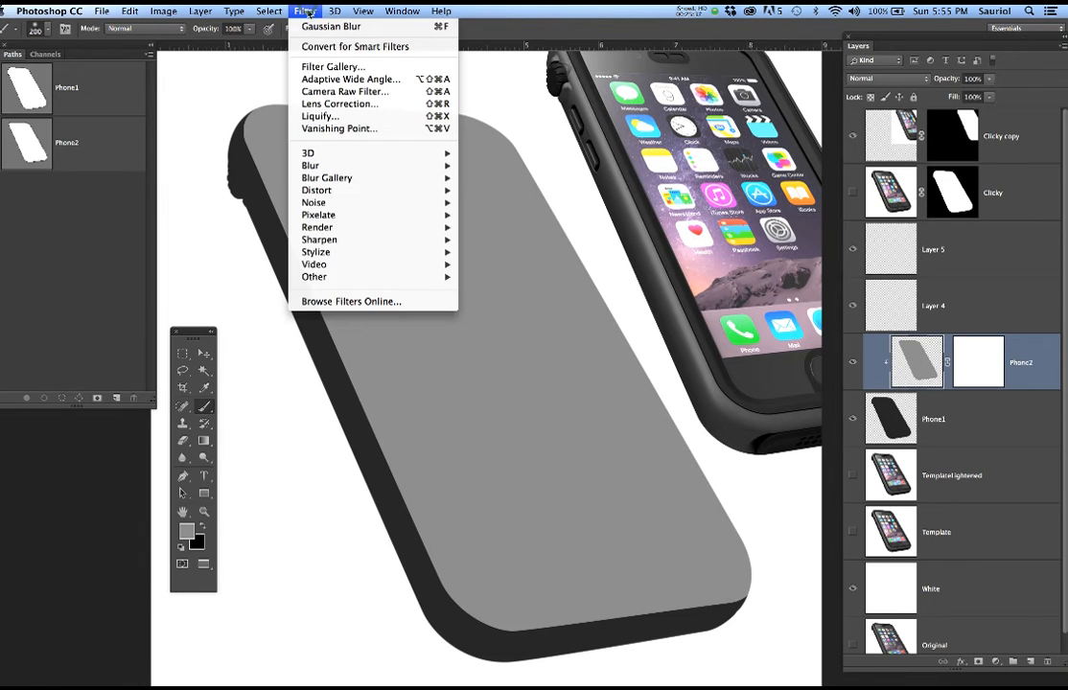
mouse_move(384, 166)
left_click(489, 216)
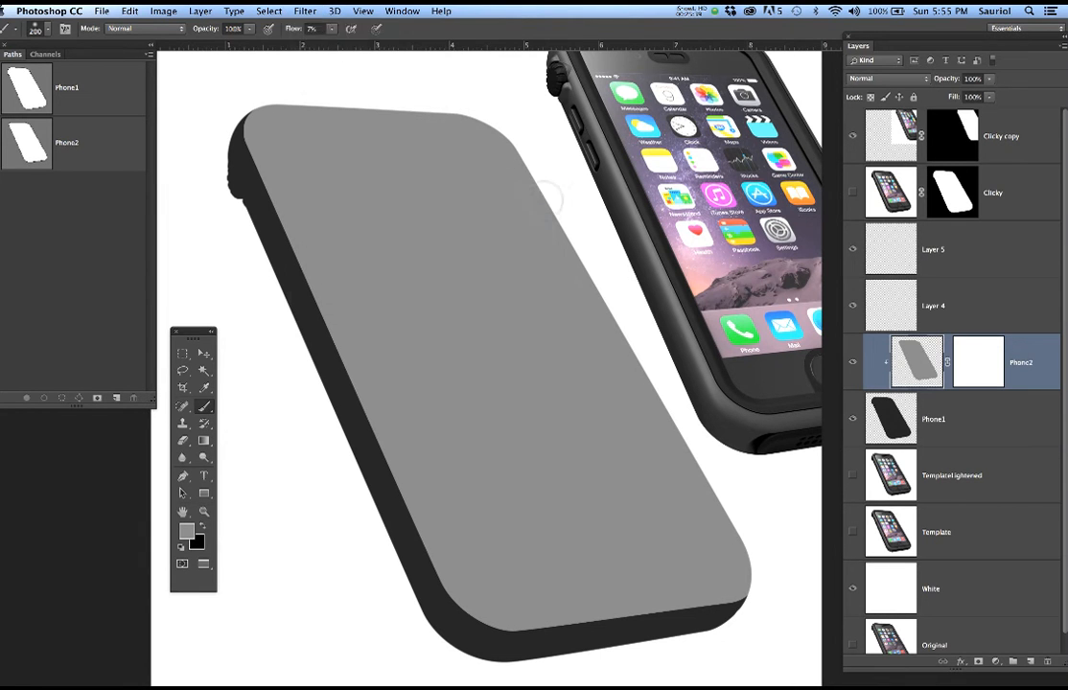
left_click_drag(689, 99, 358, 37)
left_click_drag(321, 231, 368, 233)
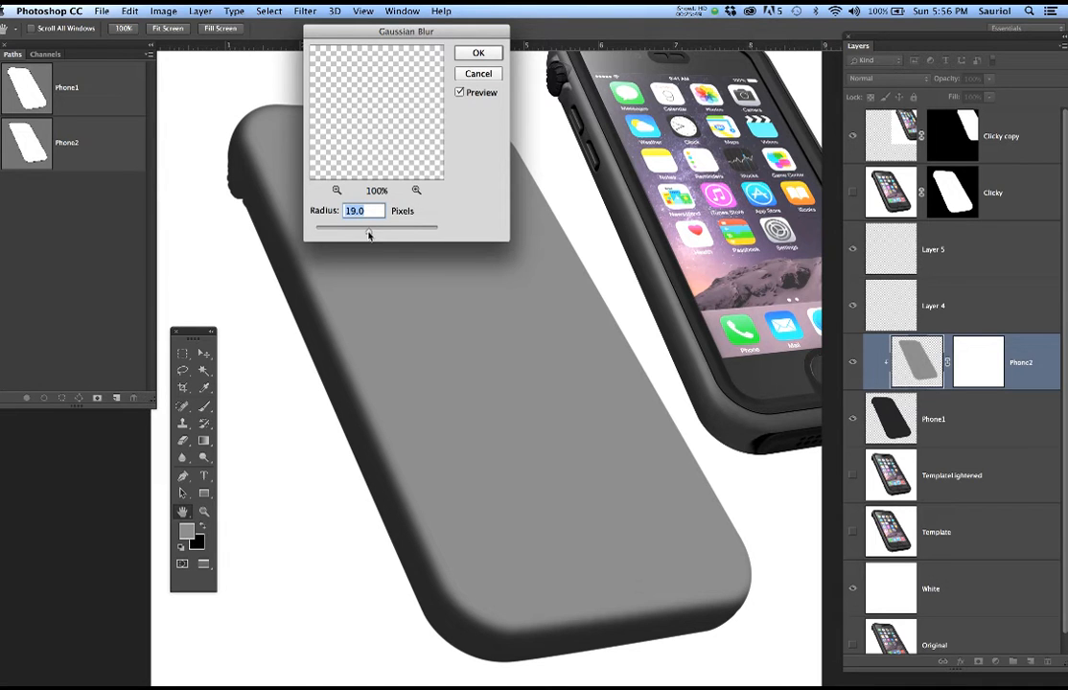
left_click_drag(368, 234, 369, 234)
left_click(478, 54)
key("b")
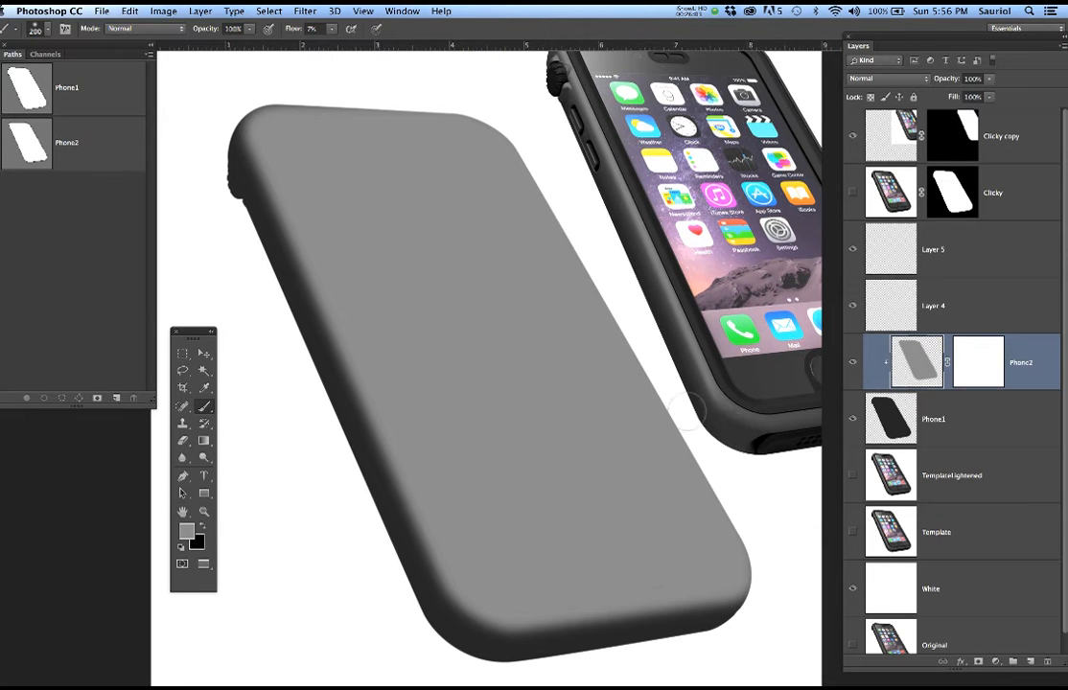
Briefly show the Clicky layer to compare its edge shading with the blurred phone shape, then hide it again
key("super+minus")
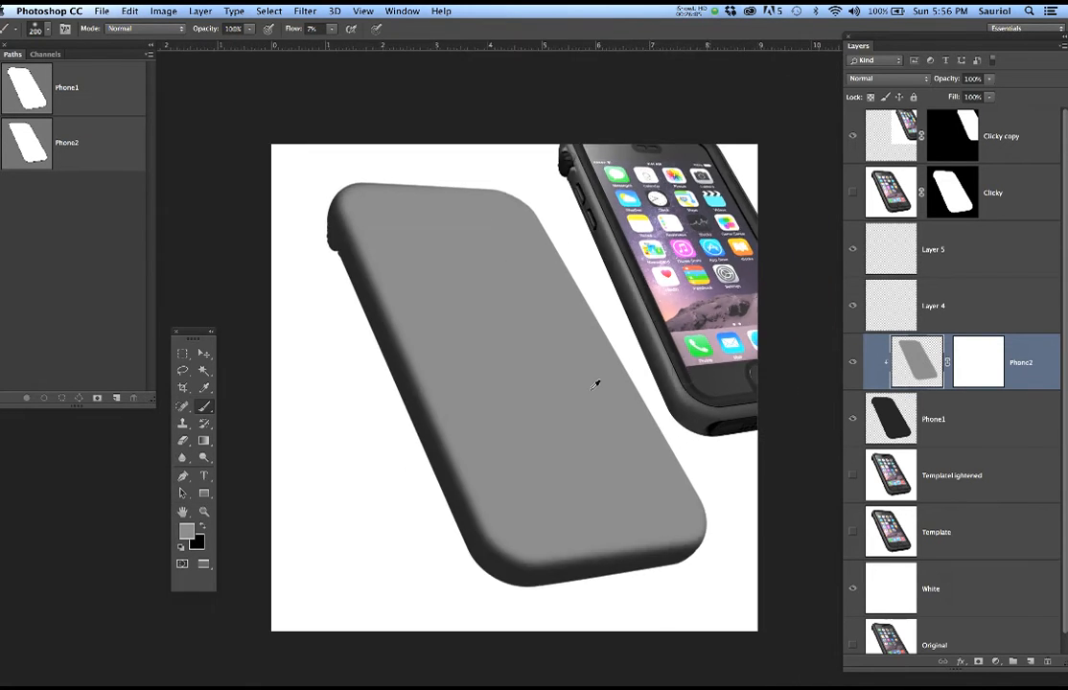
left_click(852, 192)
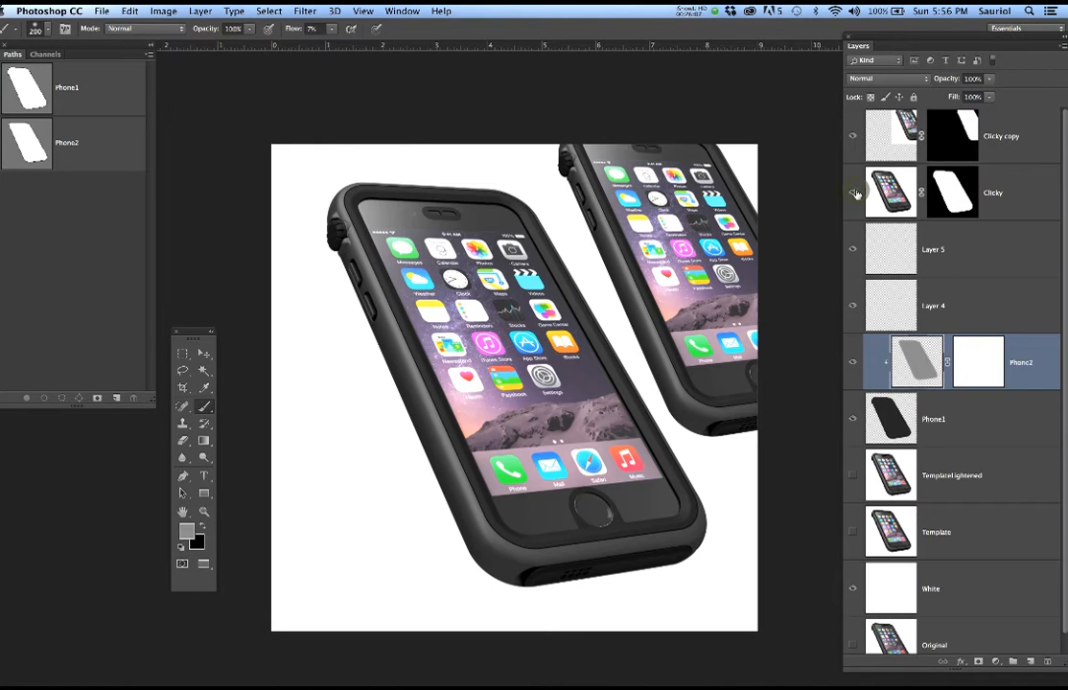
left_click(852, 193)
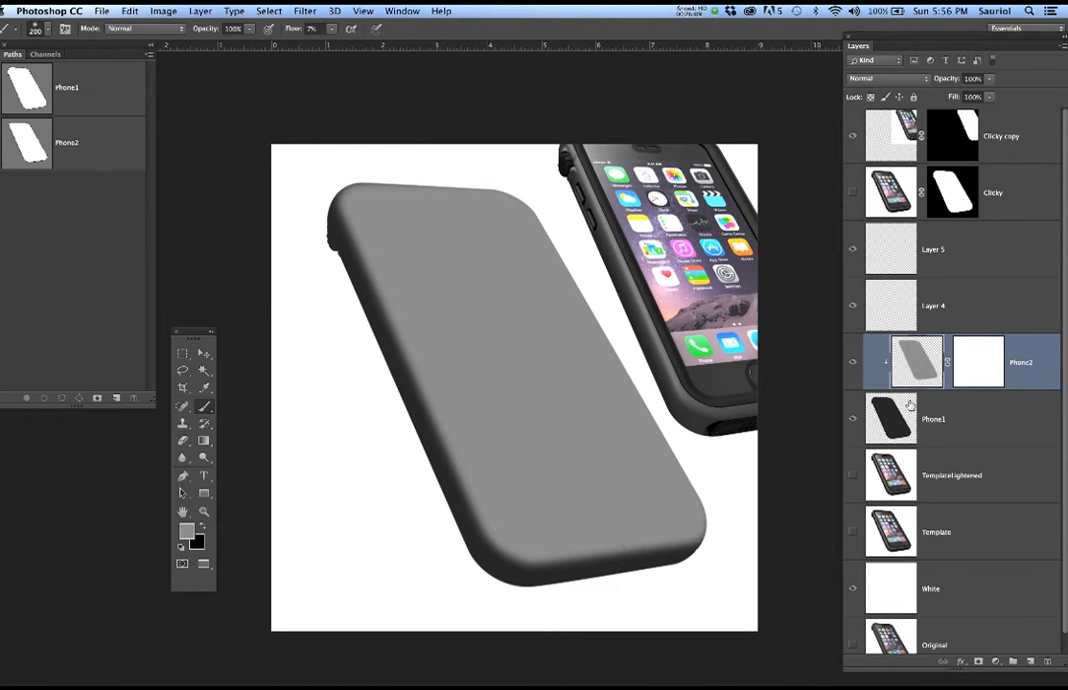
Set up painting on the Phone2 layer mask with default black and white colors, an 1100 px brush and 8% flow
key("d")
key("bracketright")
key("bracketright")
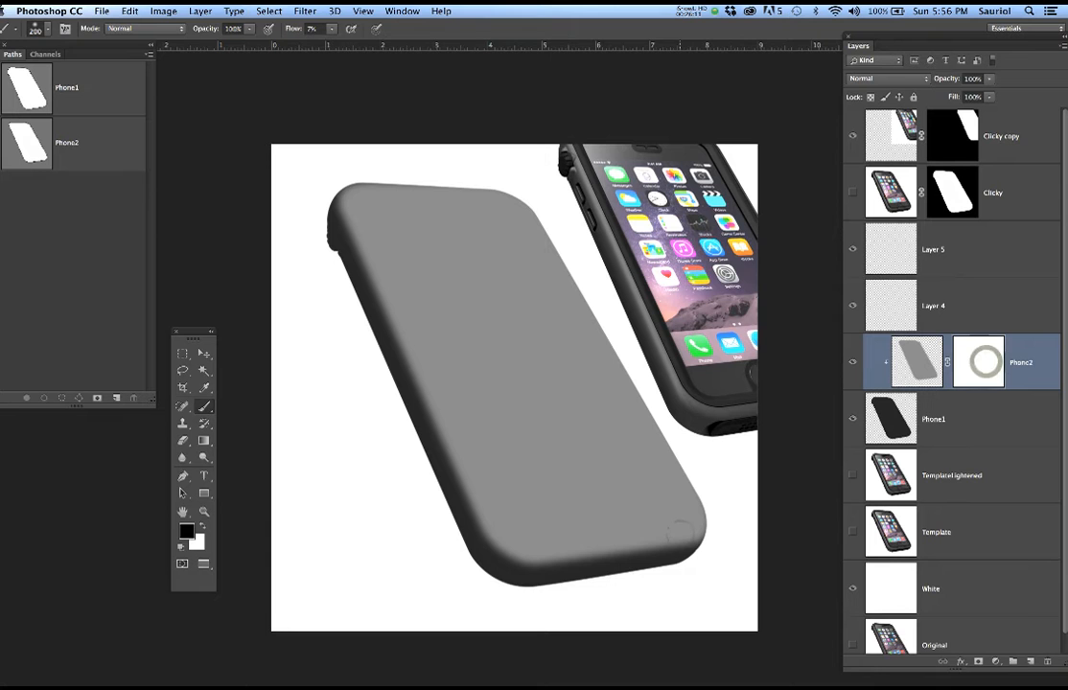
key("bracketright")
key("bracketright")
key("bracketright")
key("bracketright")
key("bracketright")
key("bracketright")
key("bracketright")
key("bracketright")
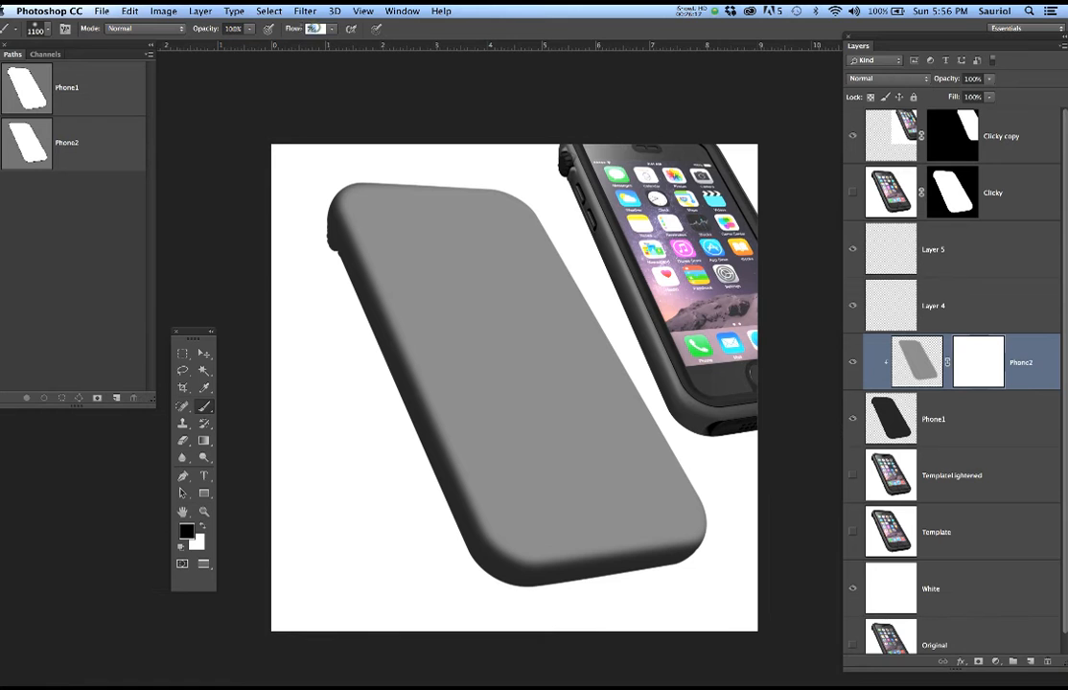
type("8")
Scale the Clicky copy layer proportionally to about 71% and position the whole reference phone inside the canvas's upper-right corner
left_click(886, 136)
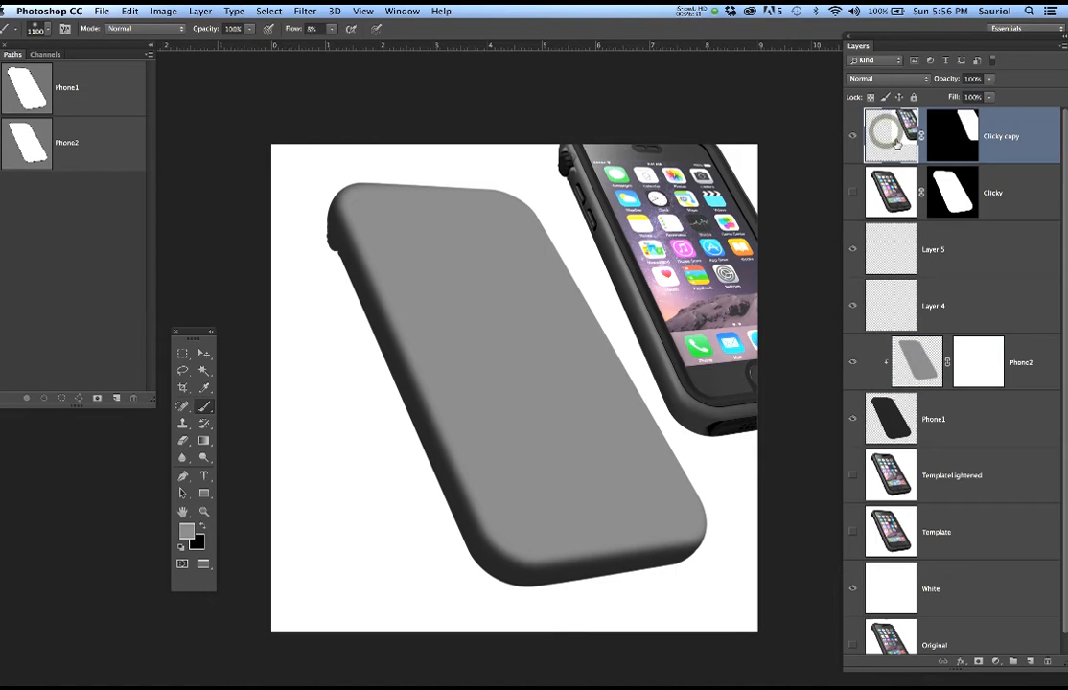
key("v")
mouse_move(689, 298)
left_mouse_down()
mouse_move(625, 232)
mouse_move(686, 299)
left_mouse_up()
key("super+t")
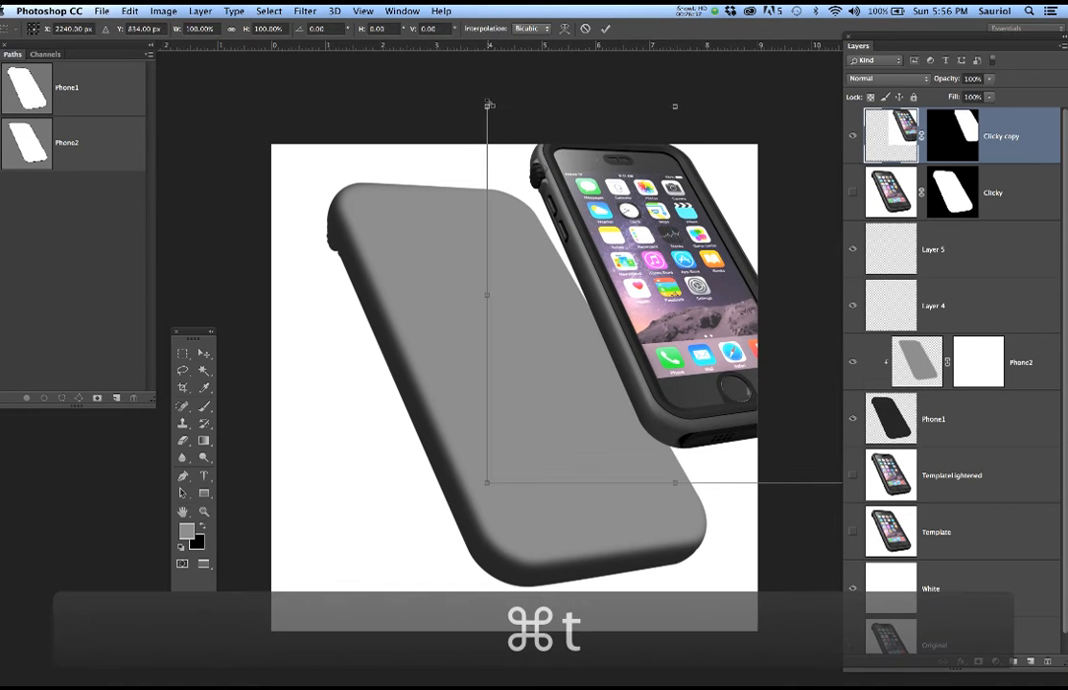
left_click_drag(486, 105, 566, 186)
left_click_drag(662, 279, 597, 200)
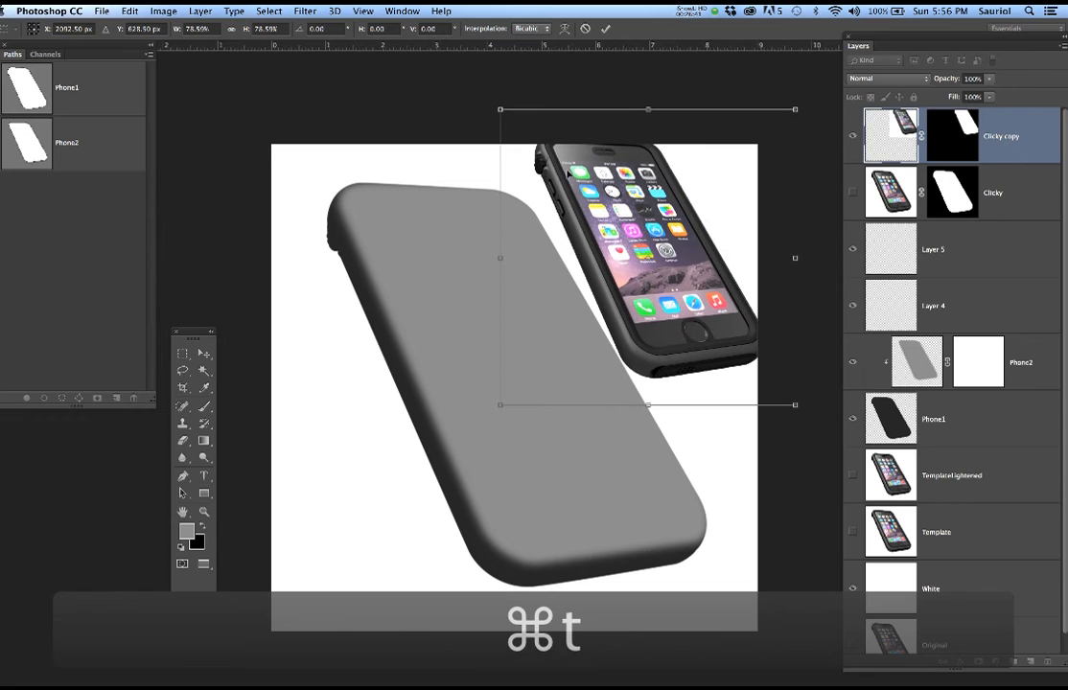
left_click_drag(500, 111, 520, 148)
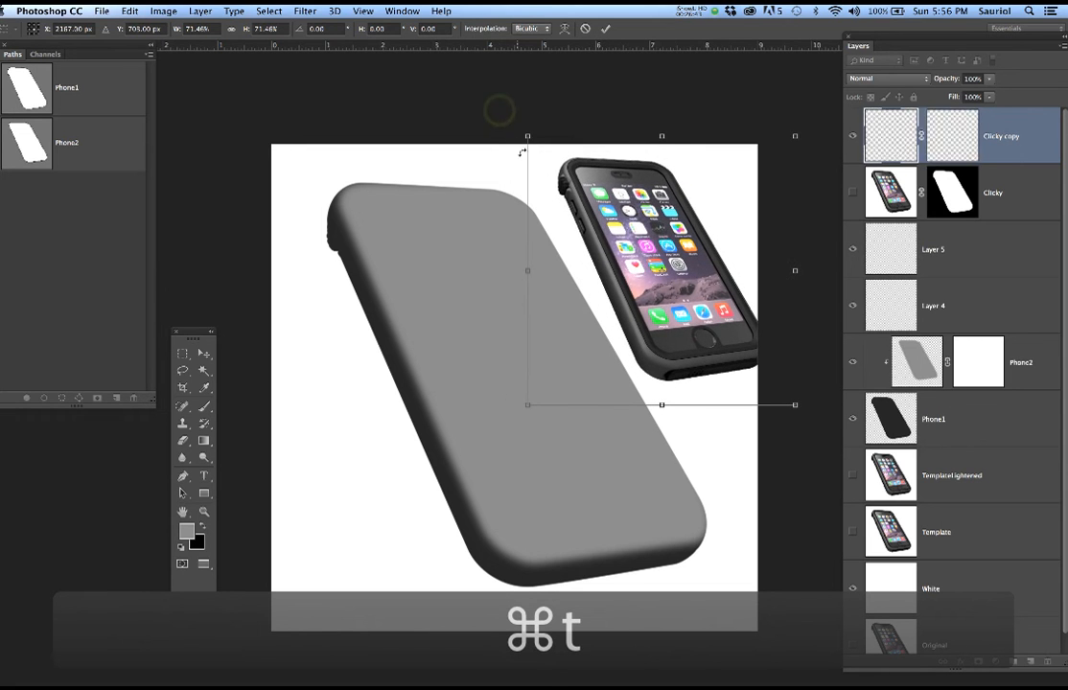
mouse_move(610, 238)
left_mouse_down()
mouse_move(591, 224)
mouse_move(602, 234)
left_mouse_up()
key("Return")
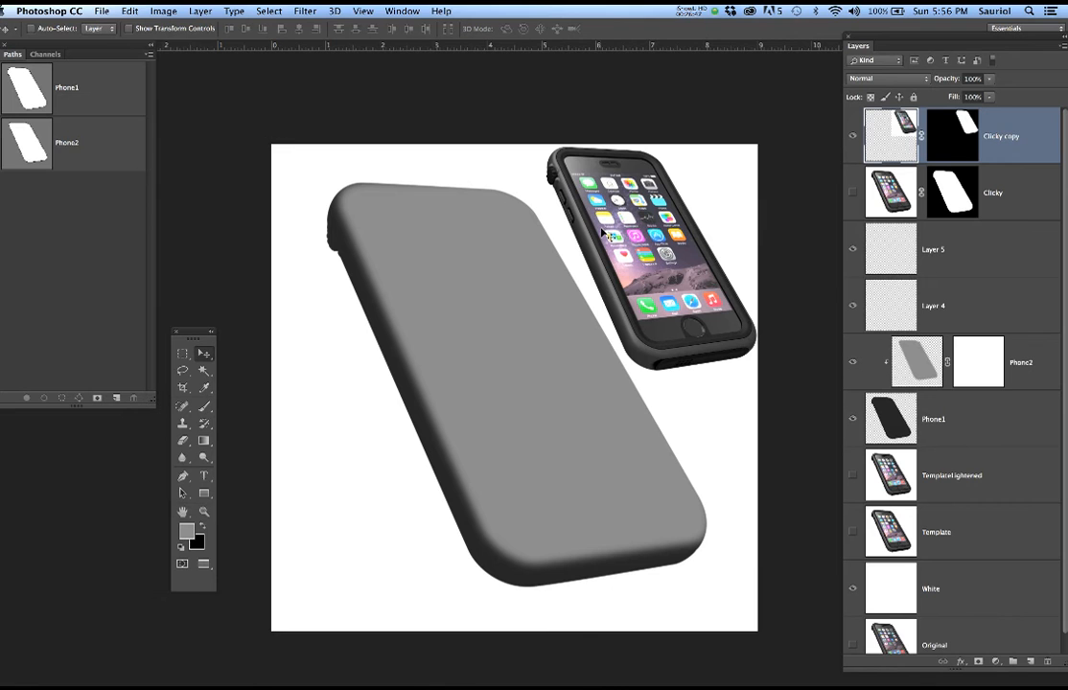
Save the document and purge the histories
key("super+s")
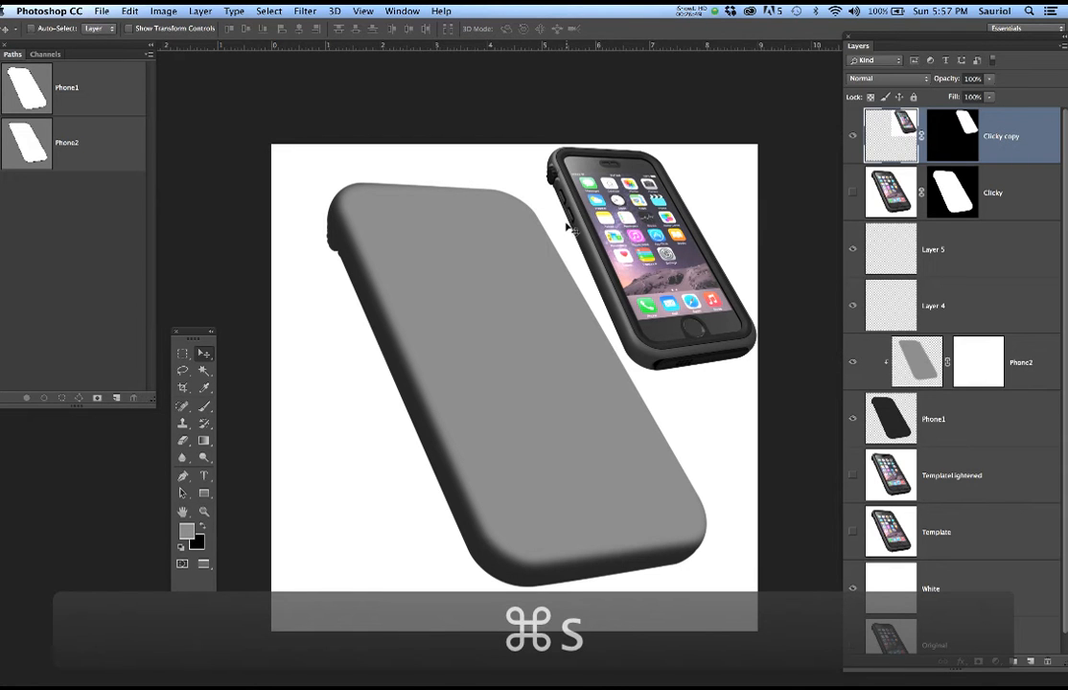
left_click(123, 8)
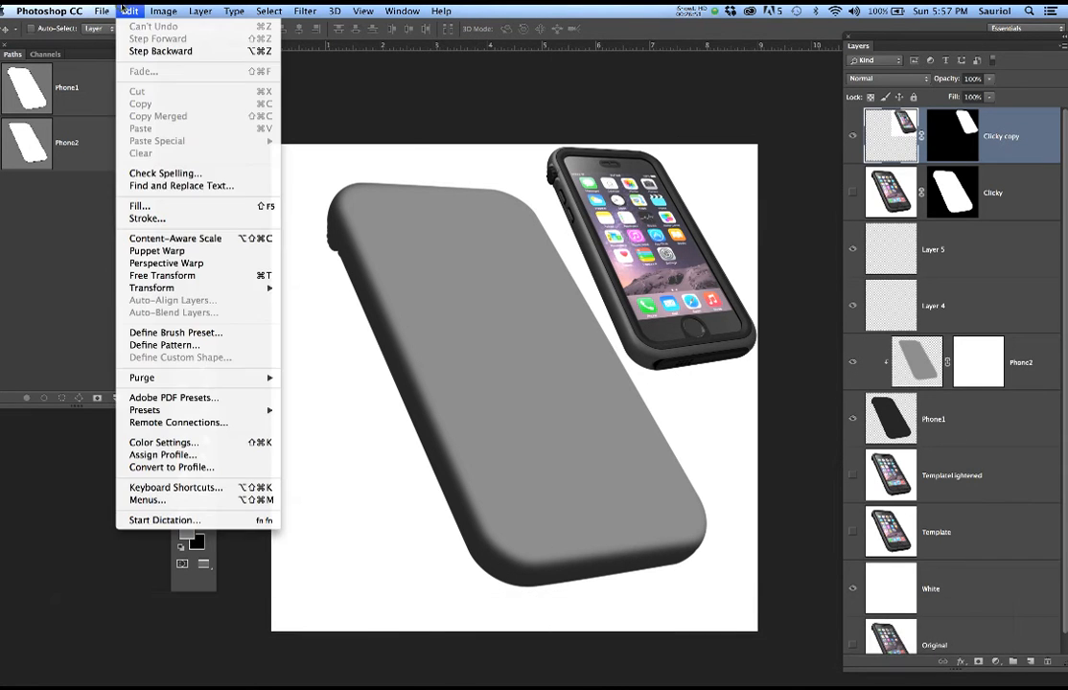
mouse_move(245, 377)
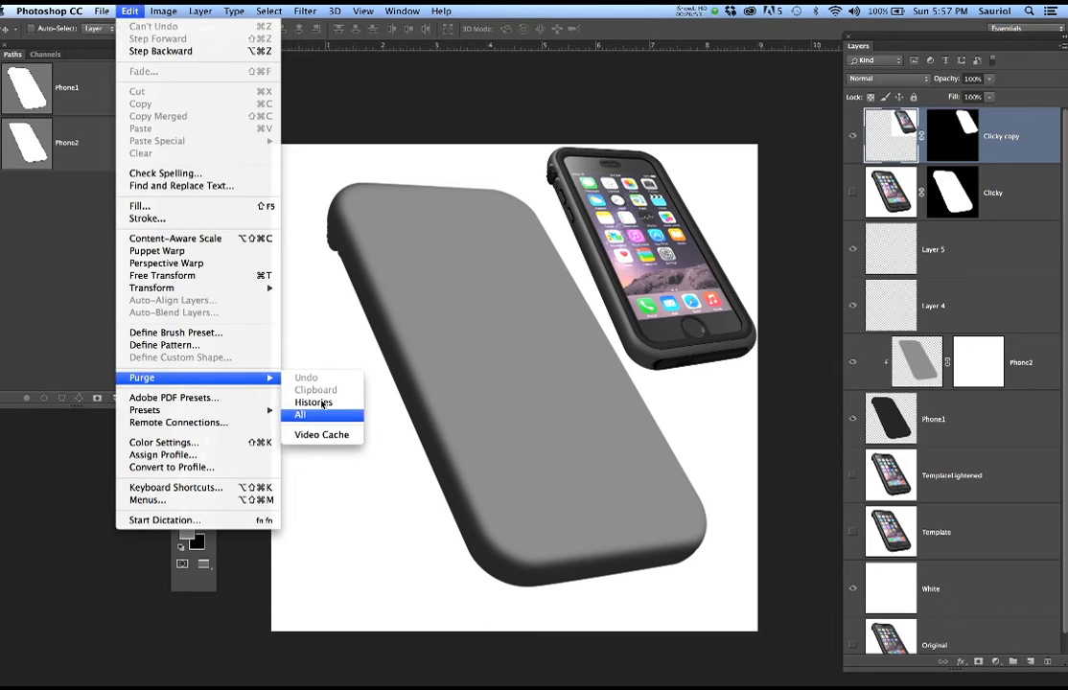
left_click(300, 402)
left_click(611, 248)
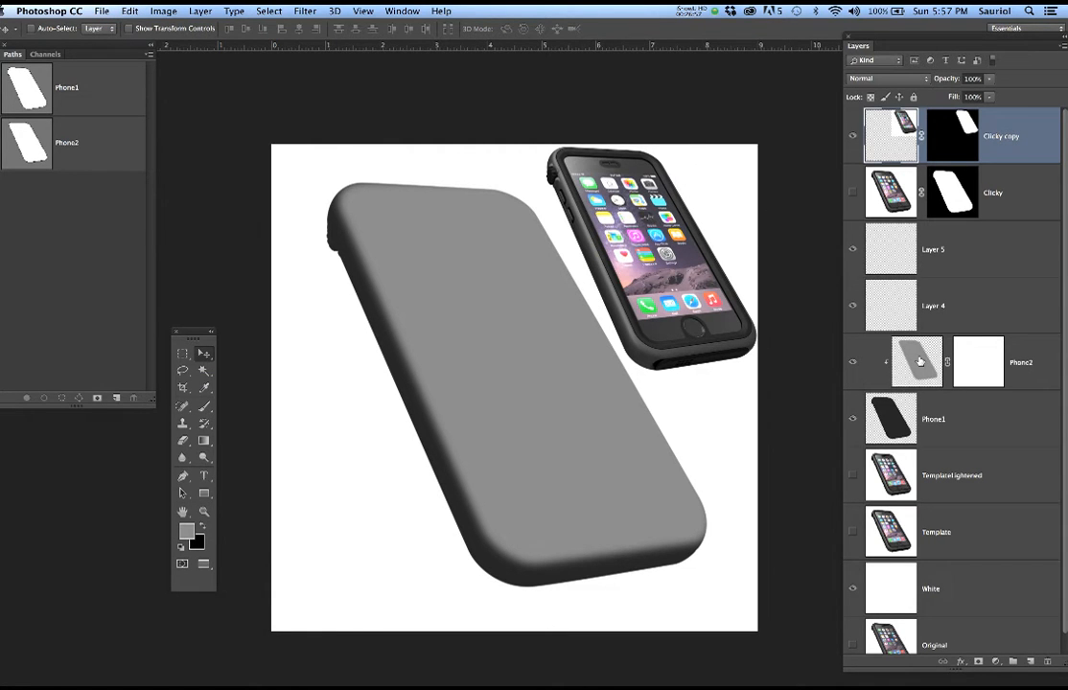
Paint black on the Phone2 layer mask with the 1100 px brush to darken the phone's right side and middle
left_click(975, 362)
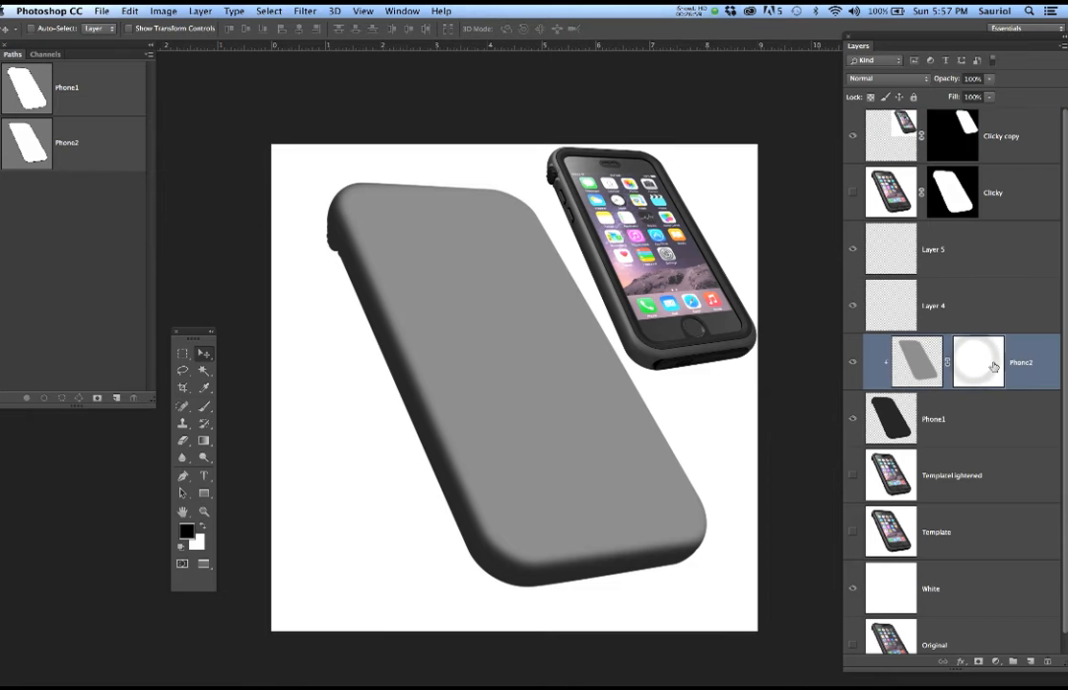
left_click(852, 362)
left_click(852, 362)
key("b")
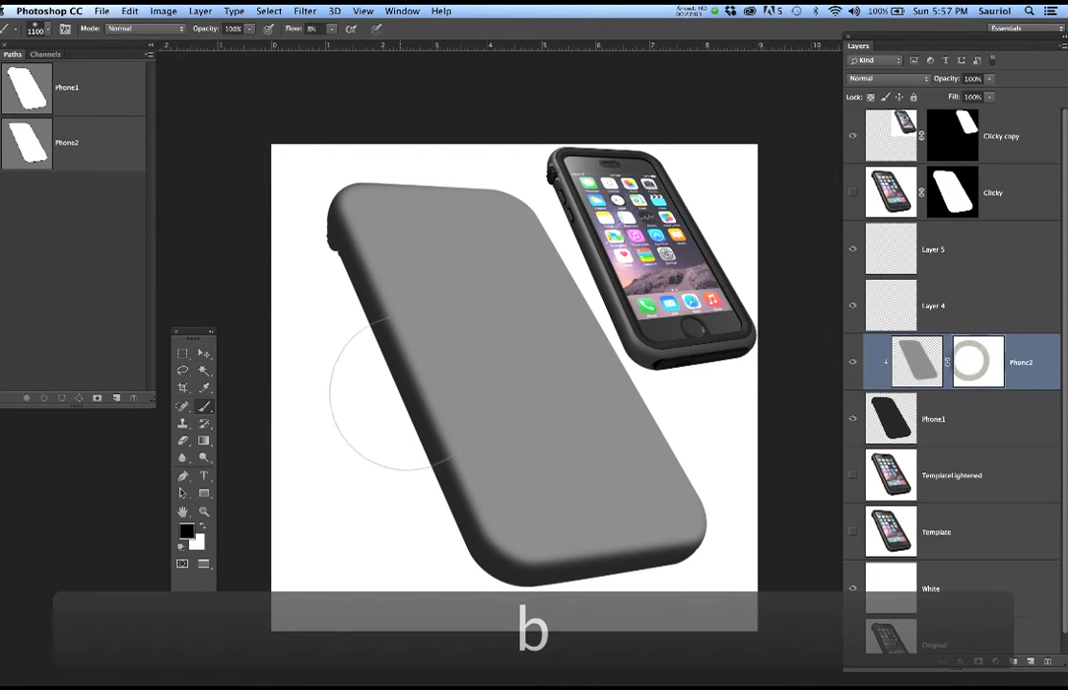
mouse_move(623, 529)
left_mouse_down()
mouse_move(652, 500)
mouse_move(673, 500)
mouse_move(588, 525)
mouse_move(630, 524)
mouse_move(601, 534)
left_mouse_up()
left_click_drag(665, 453, 646, 420)
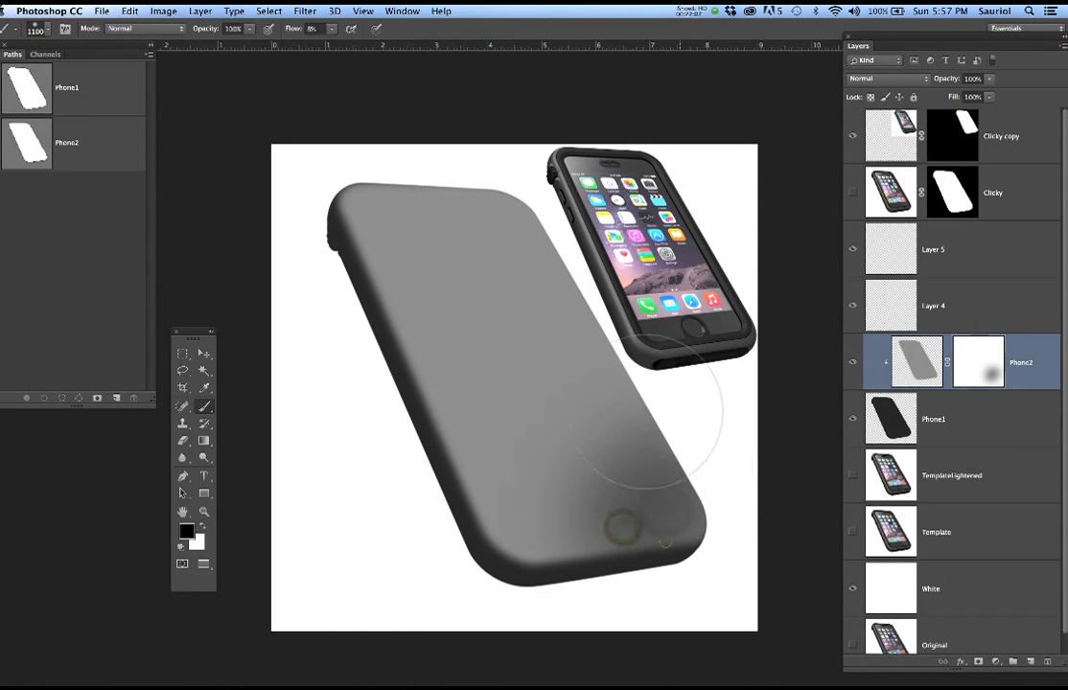
left_click_drag(627, 533, 617, 377)
left_click_drag(664, 533, 614, 356)
left_click_drag(663, 477, 577, 287)
mouse_move(666, 414)
left_mouse_down()
mouse_move(676, 404)
mouse_move(529, 211)
mouse_move(560, 310)
mouse_move(543, 364)
left_mouse_up()
left_click_drag(463, 177, 628, 429)
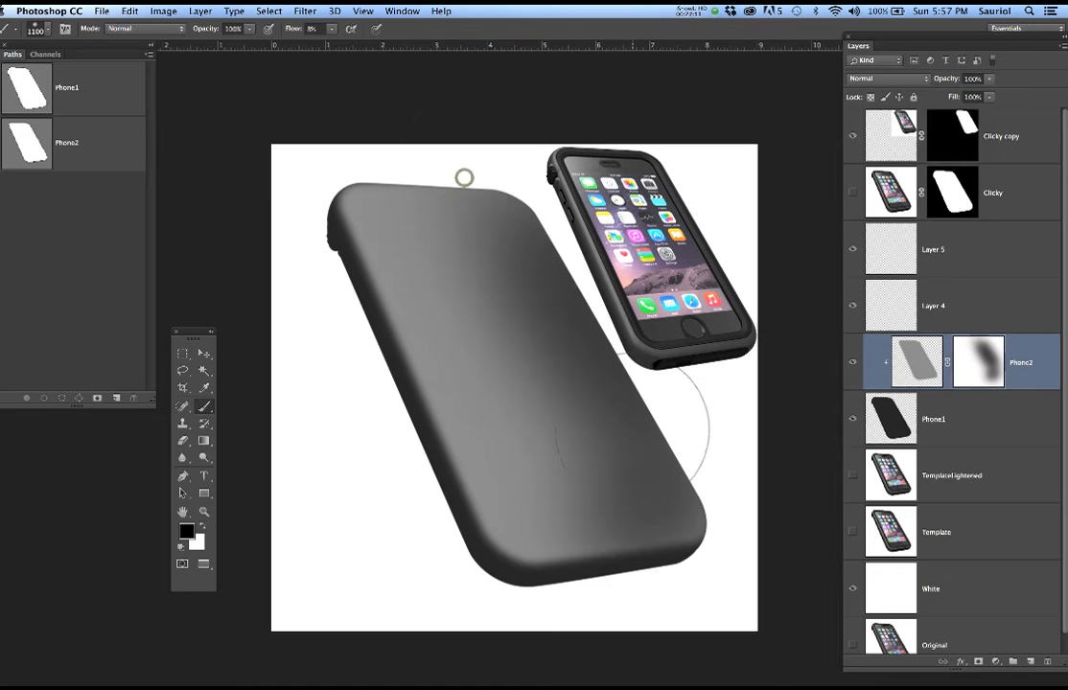
left_click_drag(501, 312, 596, 470)
left_click_drag(598, 347, 677, 467)
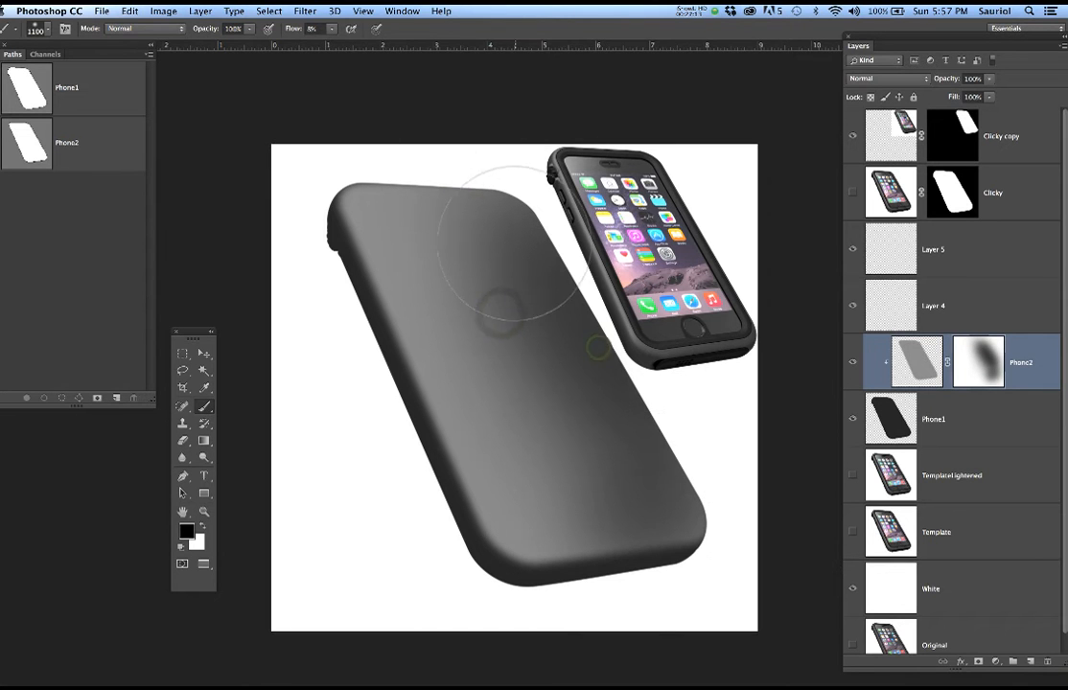
Reduce the soft brush to 800 px with 0% hardness and darken the phone's upper edge and right side on the Phone2 mask
scroll(421, 272, "up", 2, "alt")
left_click_drag(453, 279, 447, 318)
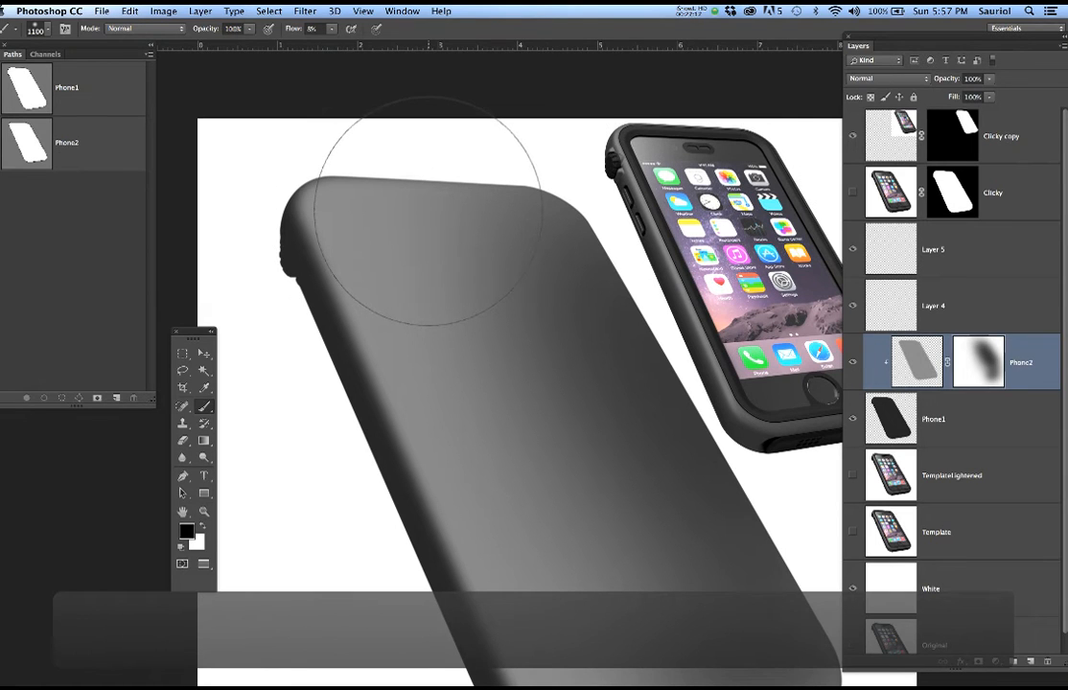
key("bracketleft")
key("bracketleft")
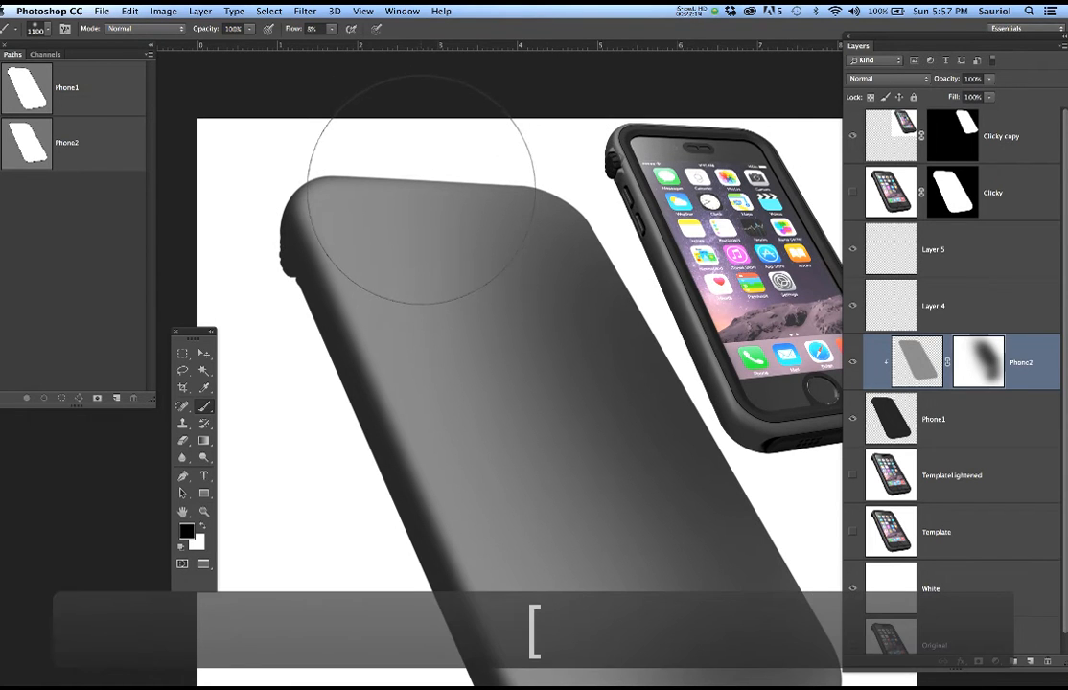
key("bracketleft")
right_click(499, 251)
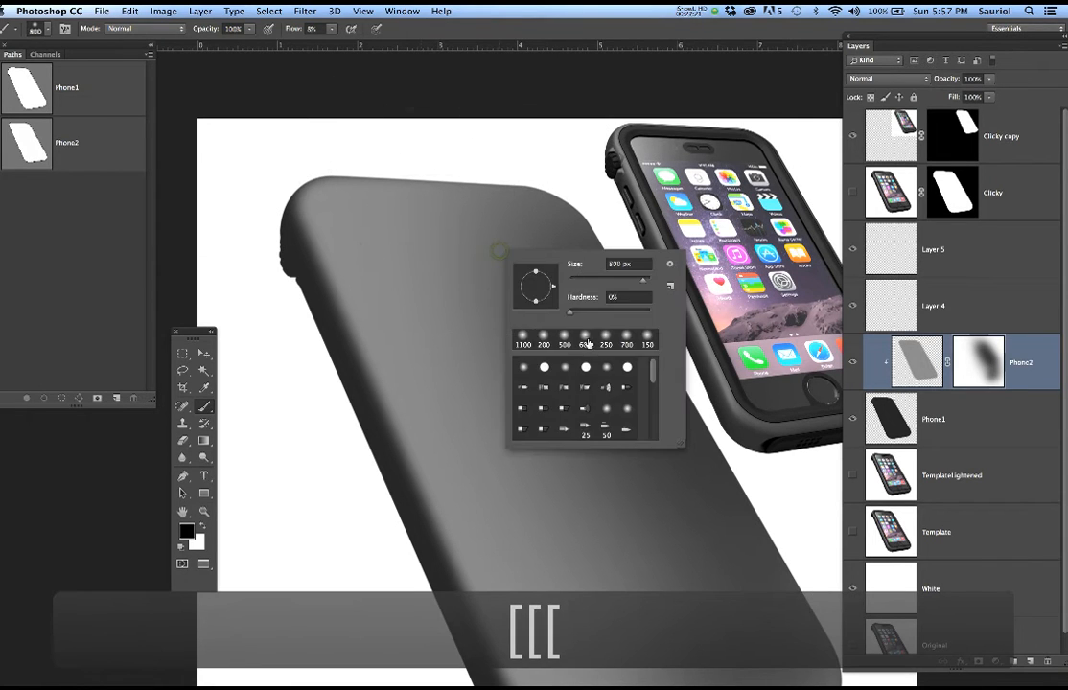
left_click(570, 317)
key("Return")
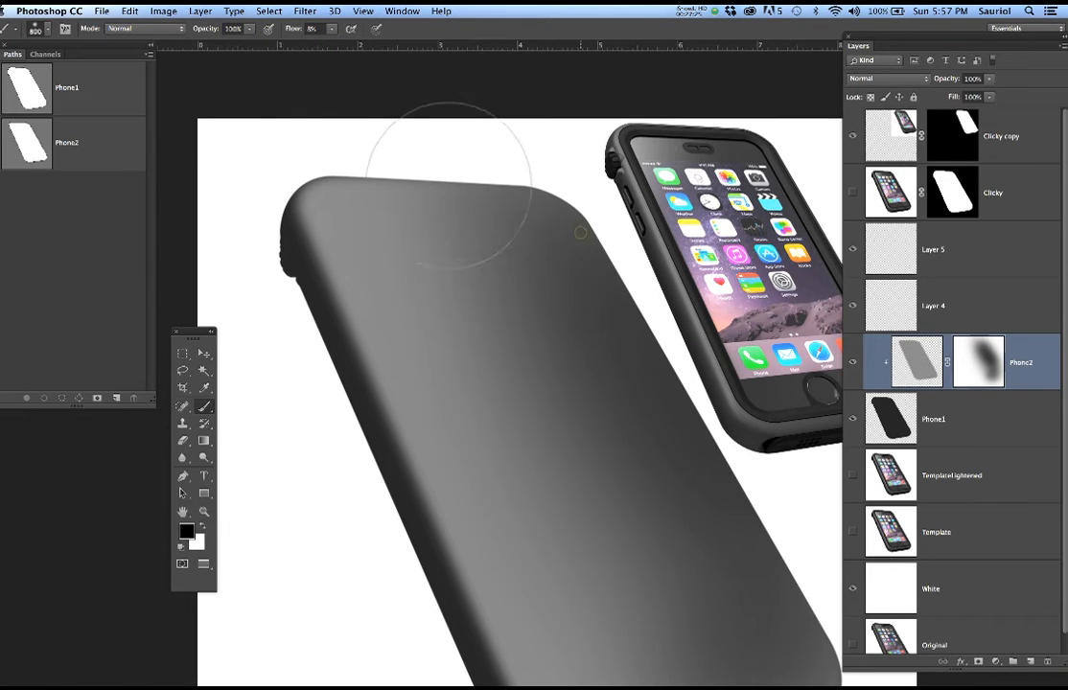
mouse_move(374, 168)
left_mouse_down()
mouse_move(677, 222)
mouse_move(566, 210)
mouse_move(493, 239)
mouse_move(429, 177)
mouse_move(613, 306)
left_mouse_up()
mouse_move(558, 224)
left_mouse_down()
mouse_move(584, 191)
mouse_move(429, 152)
mouse_move(470, 160)
left_mouse_up()
mouse_move(396, 167)
left_mouse_down()
mouse_move(408, 181)
mouse_move(517, 210)
left_mouse_up()
mouse_move(649, 366)
left_mouse_down()
mouse_move(698, 442)
mouse_move(608, 387)
left_mouse_up()
left_click(613, 386, "alt")
left_click_drag(476, 281, 685, 661)
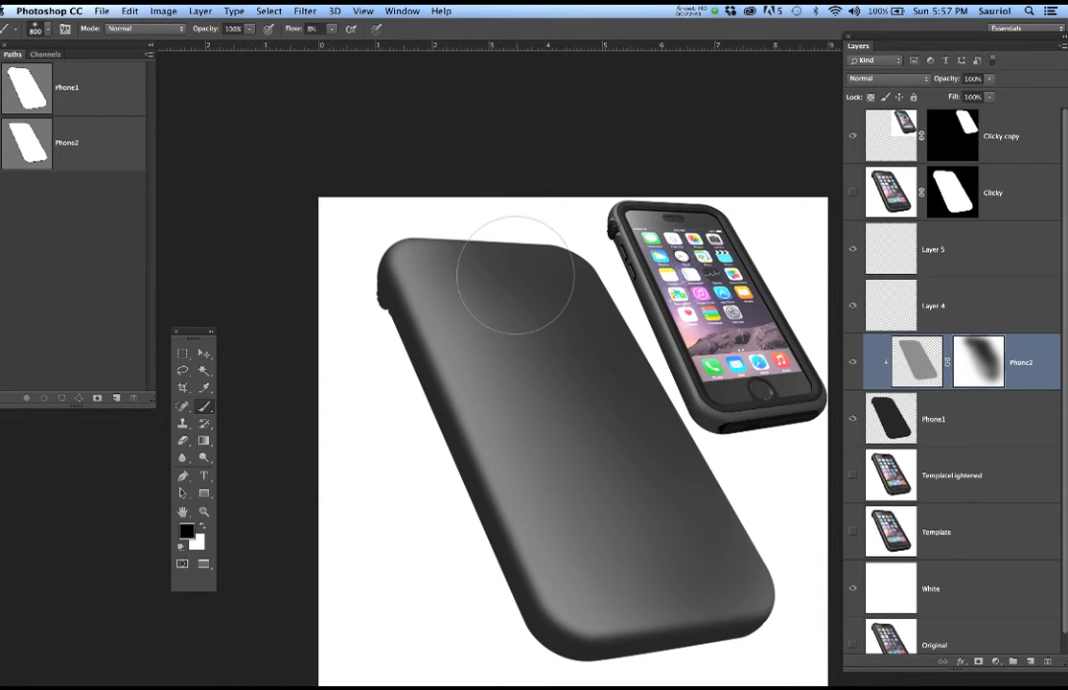
Paint white on the Phone2 mask to bring back some lighter gray along the phone's left side and lower end
key("x")
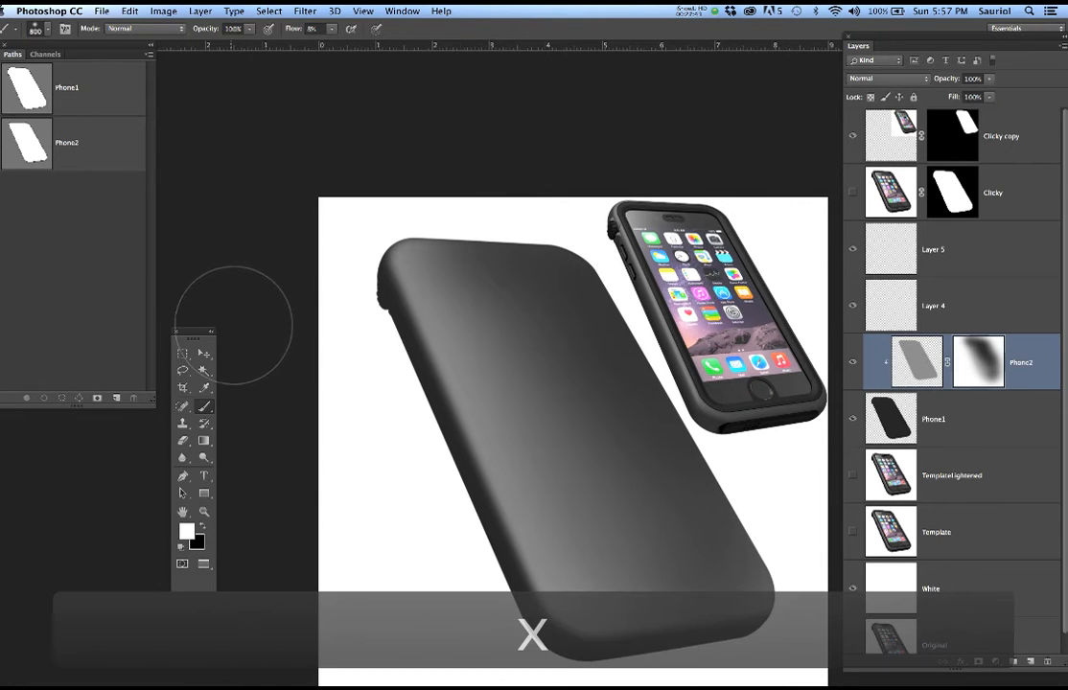
mouse_move(430, 268)
left_mouse_down()
mouse_move(534, 369)
mouse_move(719, 622)
left_mouse_up()
left_click_drag(599, 557, 603, 576)
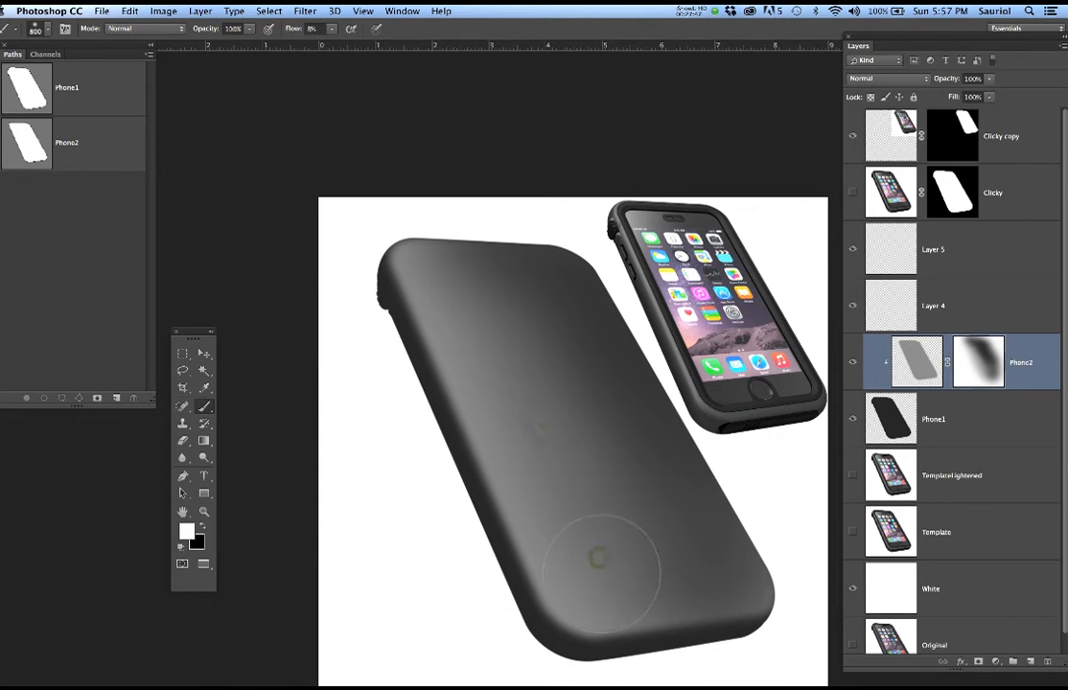
mouse_move(563, 521)
left_mouse_down()
mouse_move(540, 490)
mouse_move(546, 524)
mouse_move(599, 586)
mouse_move(635, 603)
mouse_move(626, 605)
mouse_move(679, 606)
left_mouse_up()
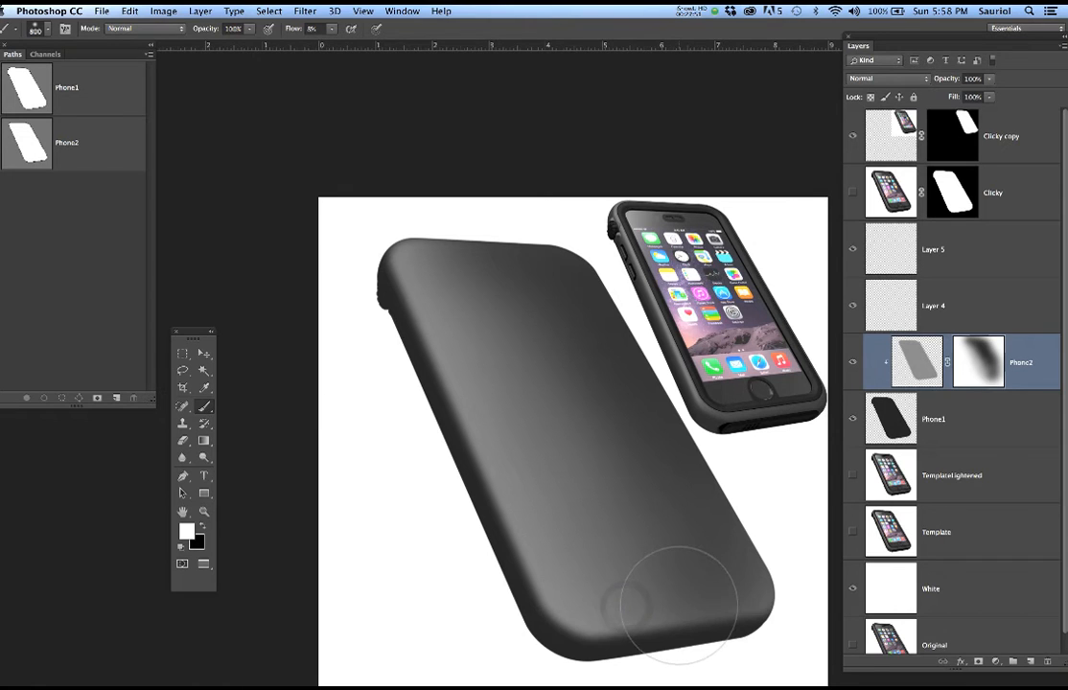
Paint black on the Phone2 mask to darken the phone's lower-right corner
key("x")
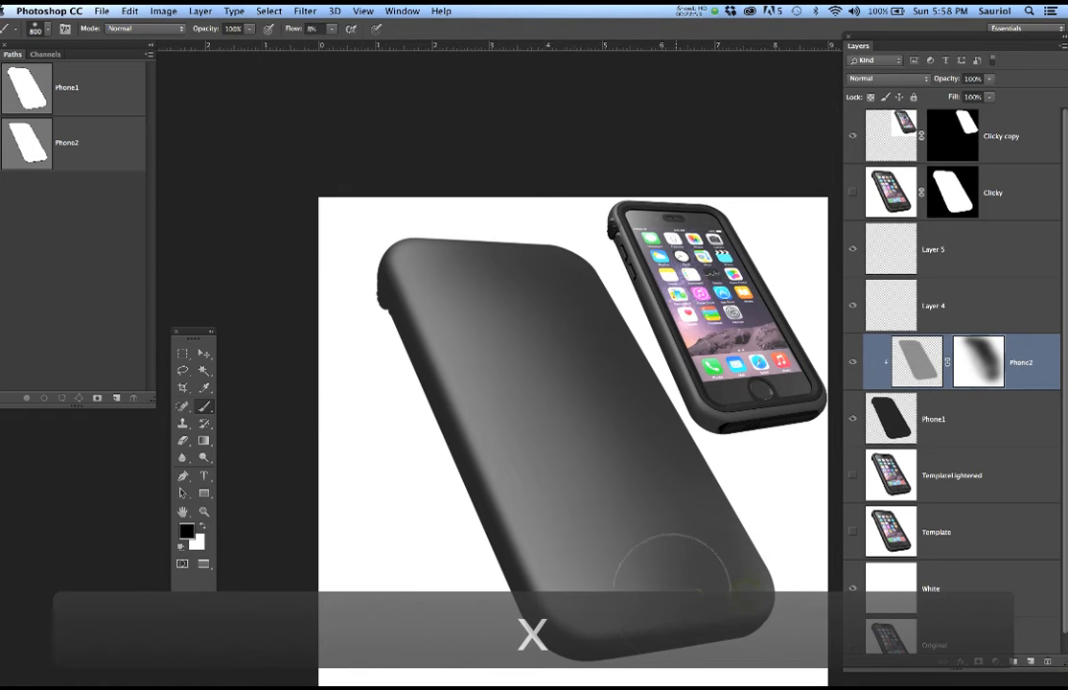
mouse_move(615, 603)
left_mouse_down()
mouse_move(729, 602)
mouse_move(744, 522)
left_mouse_up()
left_click_drag(691, 527, 658, 514)
Toggle the Clicky layer's visibility repeatedly to compare its shading with the painted phone shape, leaving it hidden
left_click(852, 194)
left_click(852, 194)
left_click(852, 194)
left_click(852, 194)
left_click(852, 194)
left_click(852, 194)
left_click(852, 193)
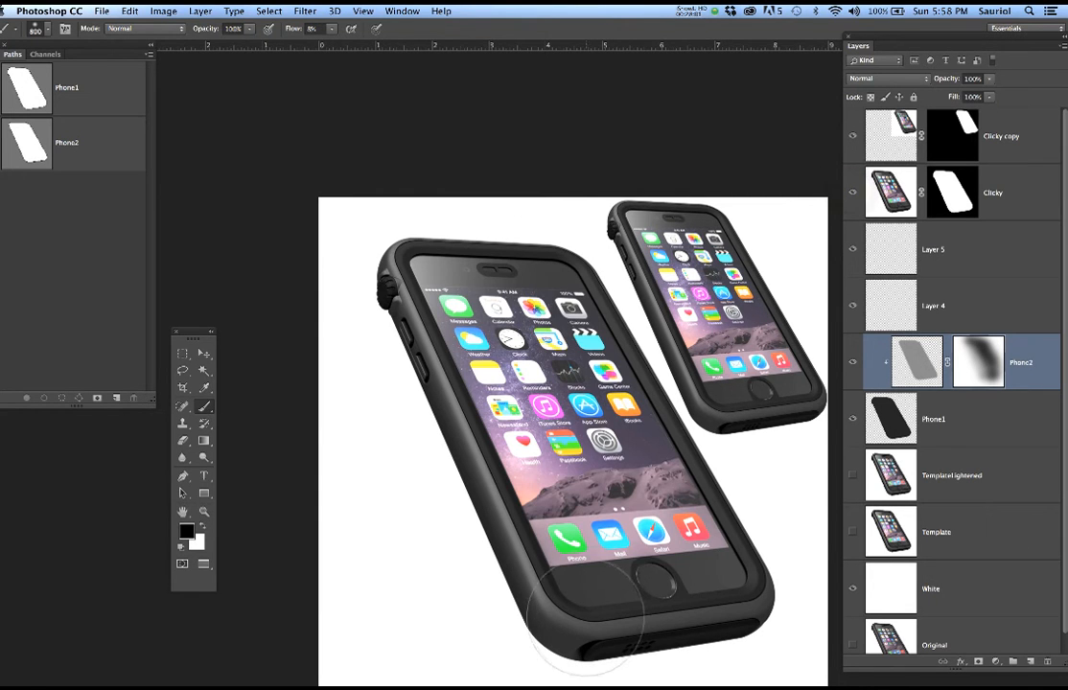
left_click(852, 192)
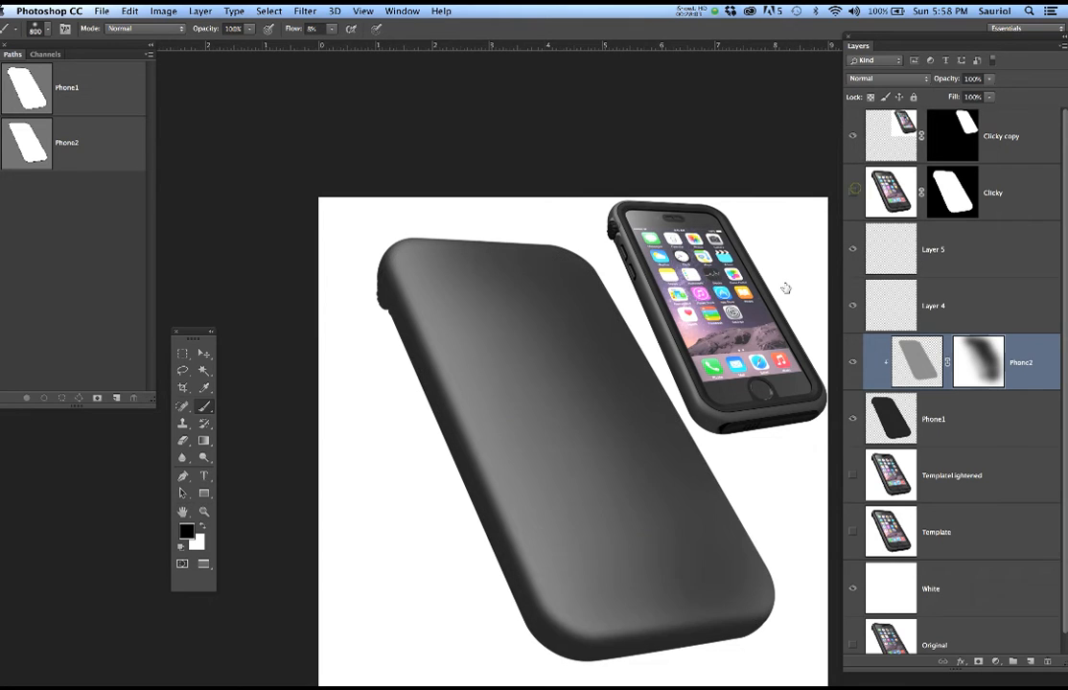
Paint black on the Phone2 mask over the phone's lower end and center, checking the shading against the Clicky layer
scroll(662, 550, "up", 3)
left_click_drag(661, 539, 621, 406)
left_click(852, 193)
left_click(852, 193)
left_click_drag(542, 480, 504, 503)
left_click(492, 488)
left_click(501, 494)
left_click(533, 509)
mouse_move(600, 505)
left_mouse_down()
mouse_move(618, 505)
mouse_move(558, 430)
left_mouse_up()
left_click(505, 365)
left_click(543, 352)
mouse_move(526, 540)
left_mouse_down()
mouse_move(609, 516)
mouse_move(496, 503)
mouse_move(703, 491)
left_mouse_up()
left_click(739, 460)
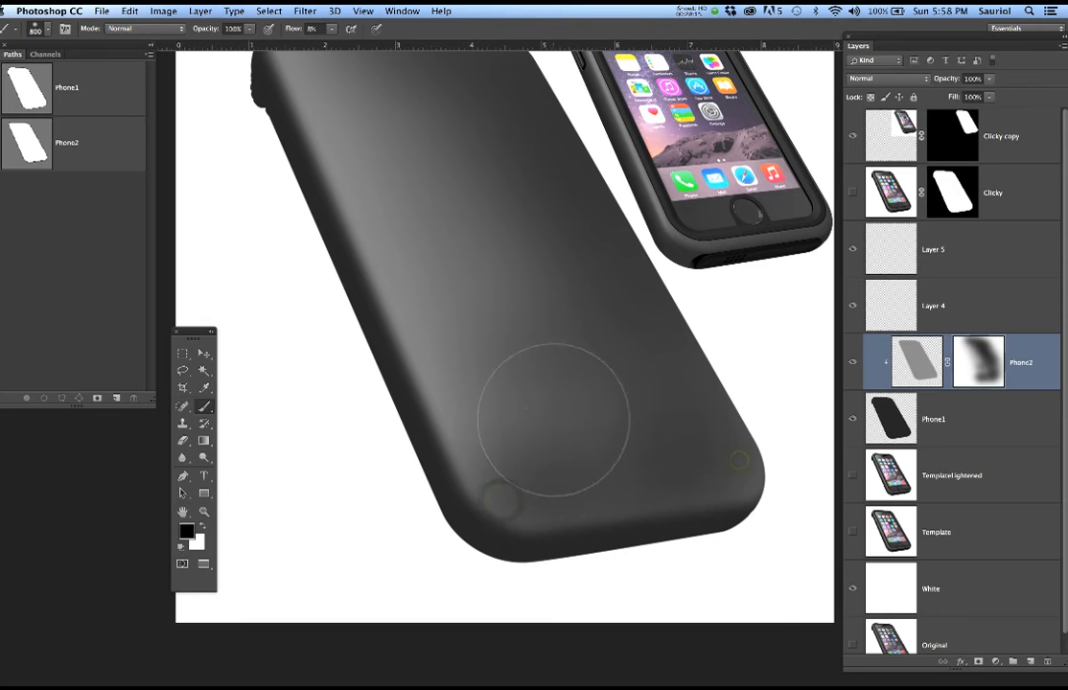
left_click(522, 407)
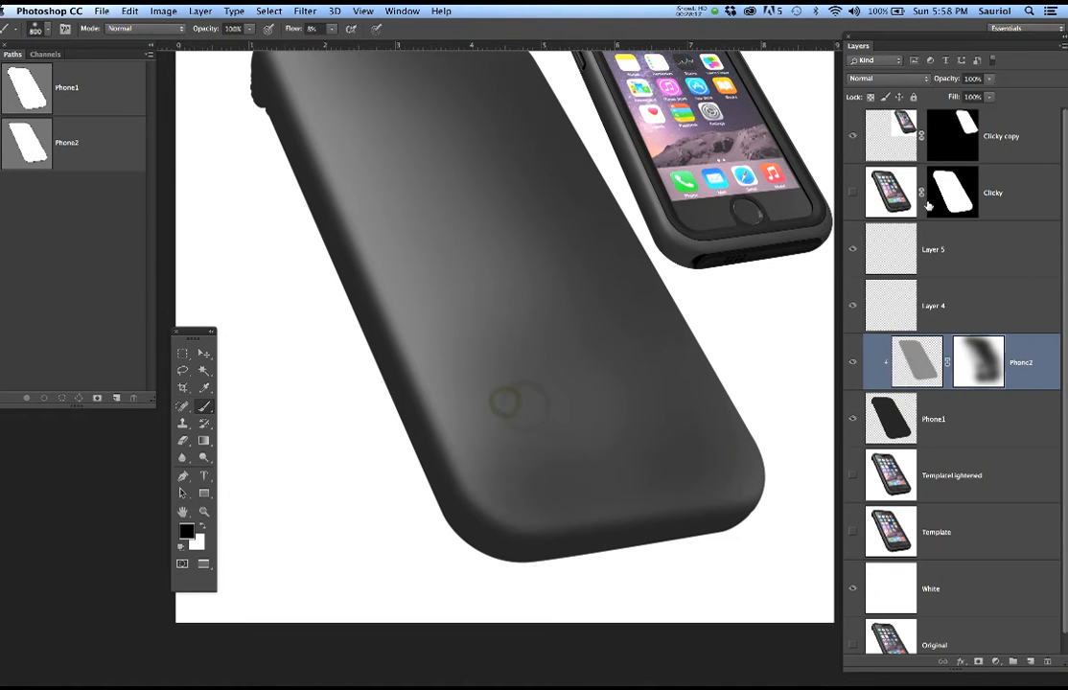
Toggle the Clicky layer on and off to compare the darkened lower end with the reference, leaving the layer shown
left_click(853, 192)
left_click(853, 193)
left_click(852, 193)
left_click(853, 193)
left_click(854, 191)
left_click(854, 192)
left_click(853, 193)
left_click(853, 192)
left_click(854, 193)
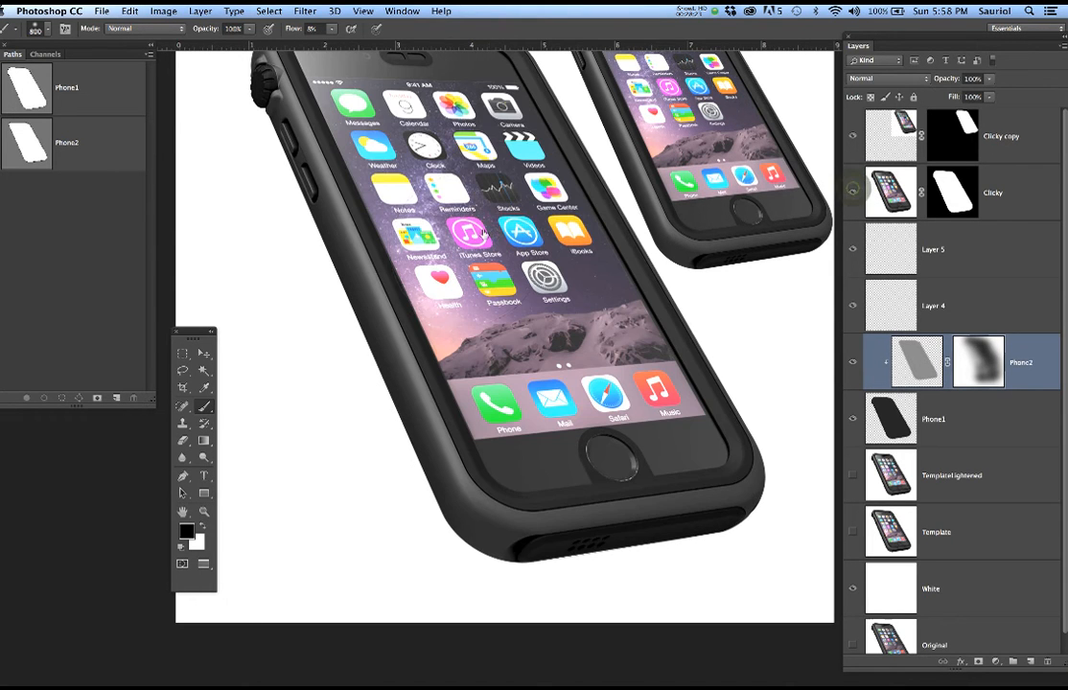
scroll(412, 211, "up", 5)
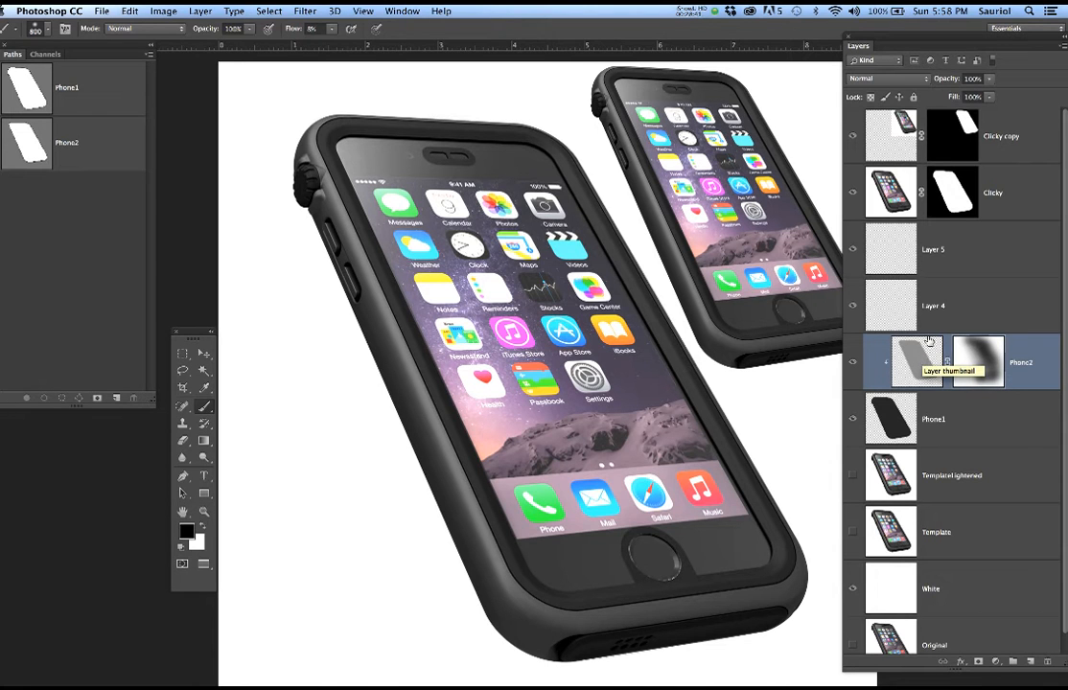
left_click(715, 10)
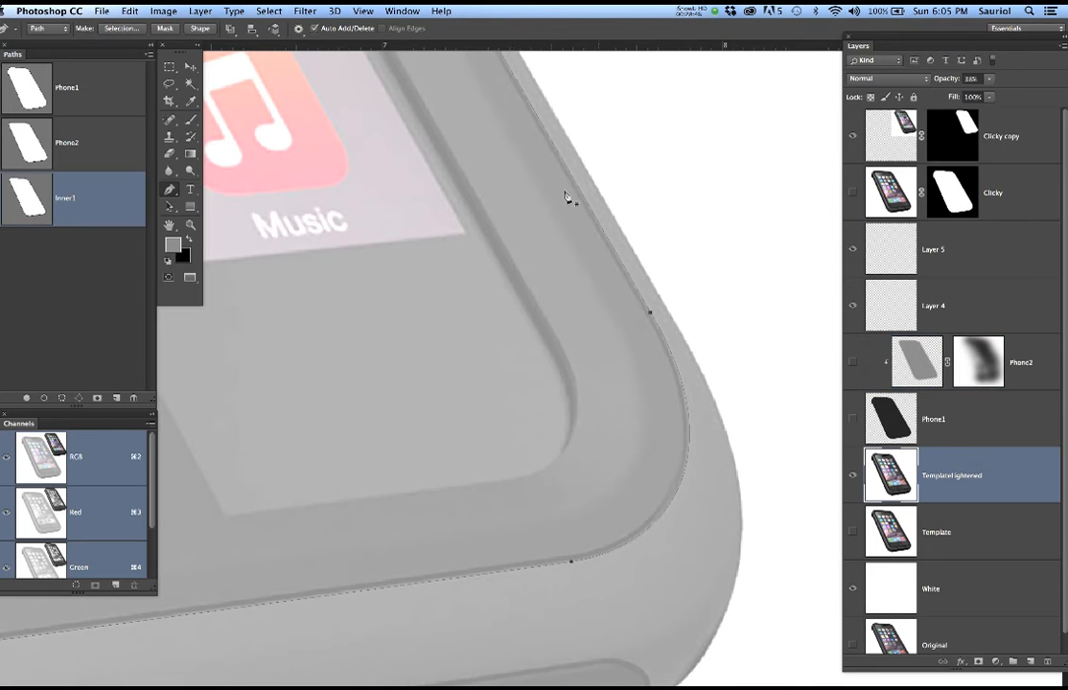
Inspect how the Inner1 path follows the case's inner rim around the lower corners on the TemplateLightened layer
scroll(513, 266, "down", 6)
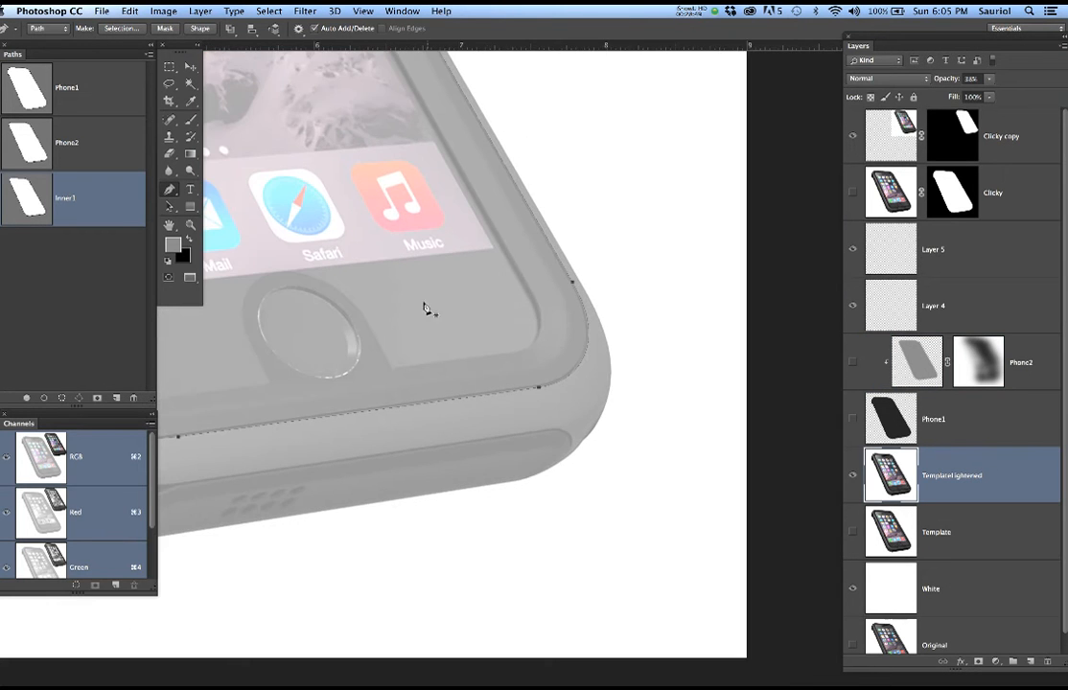
left_click_drag(410, 301, 501, 296)
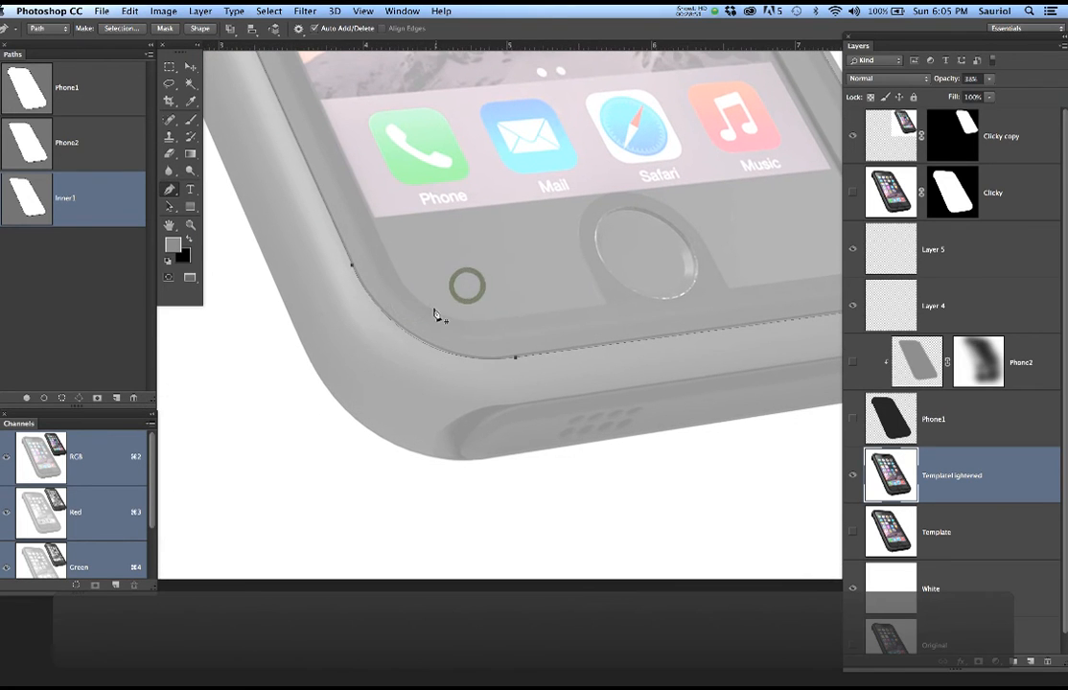
scroll(431, 309, "up", 3)
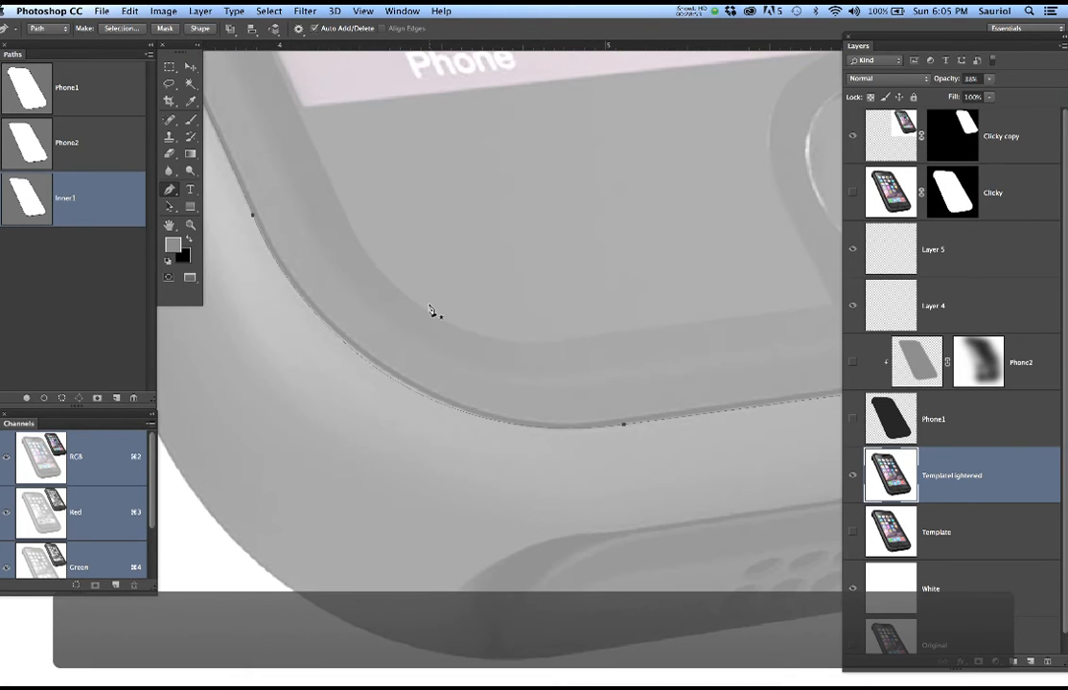
Hide the TemplateLightened layer to view the whole Inner1 path on its own, and show the layer again
left_click(852, 474)
scroll(631, 417, "down", 3)
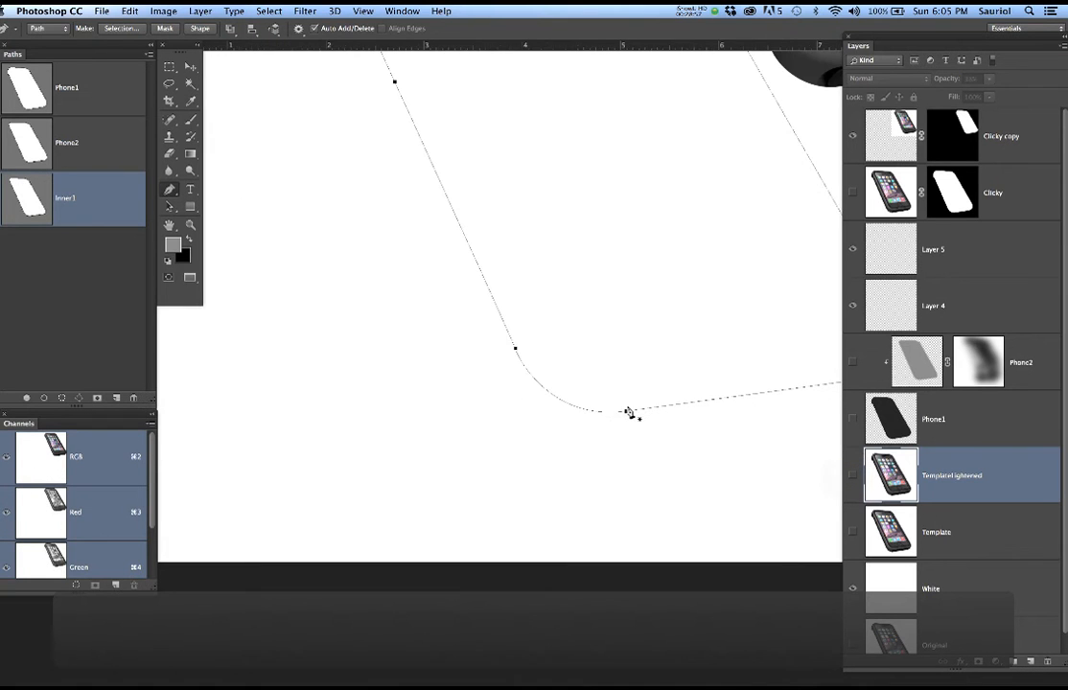
scroll(629, 412, "down", 3)
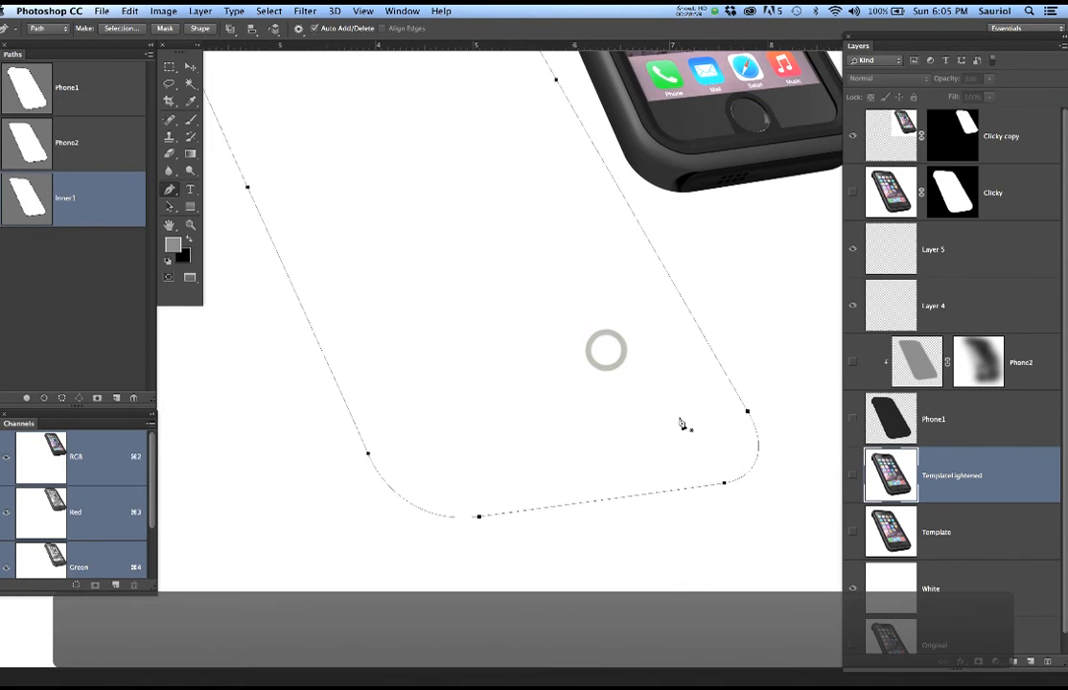
scroll(613, 386, "down", 3)
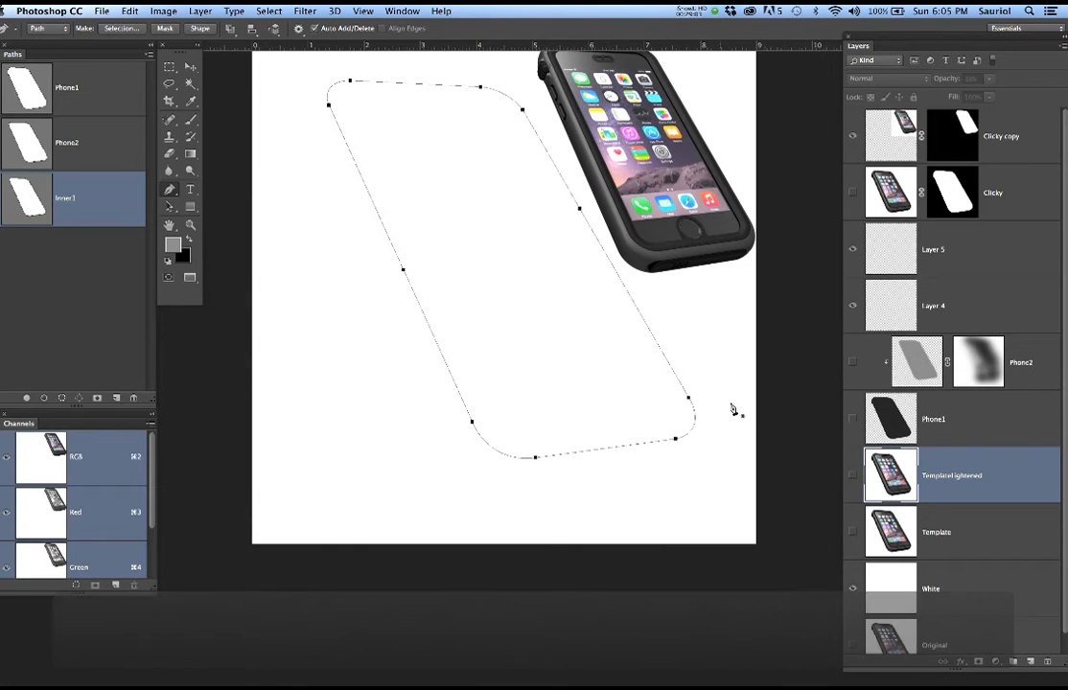
left_click(852, 476)
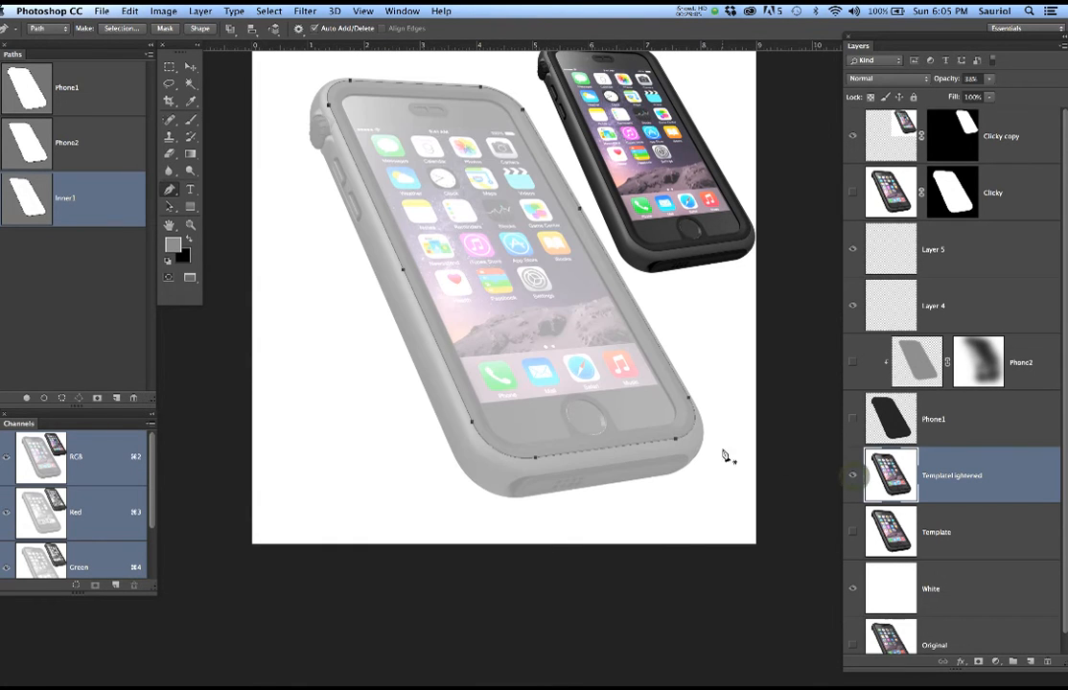
Examine how the Inner1 path fits the case's inner rim at the lower corner and around the upper end on the TemplateLightened layer
scroll(508, 464, "up", 5)
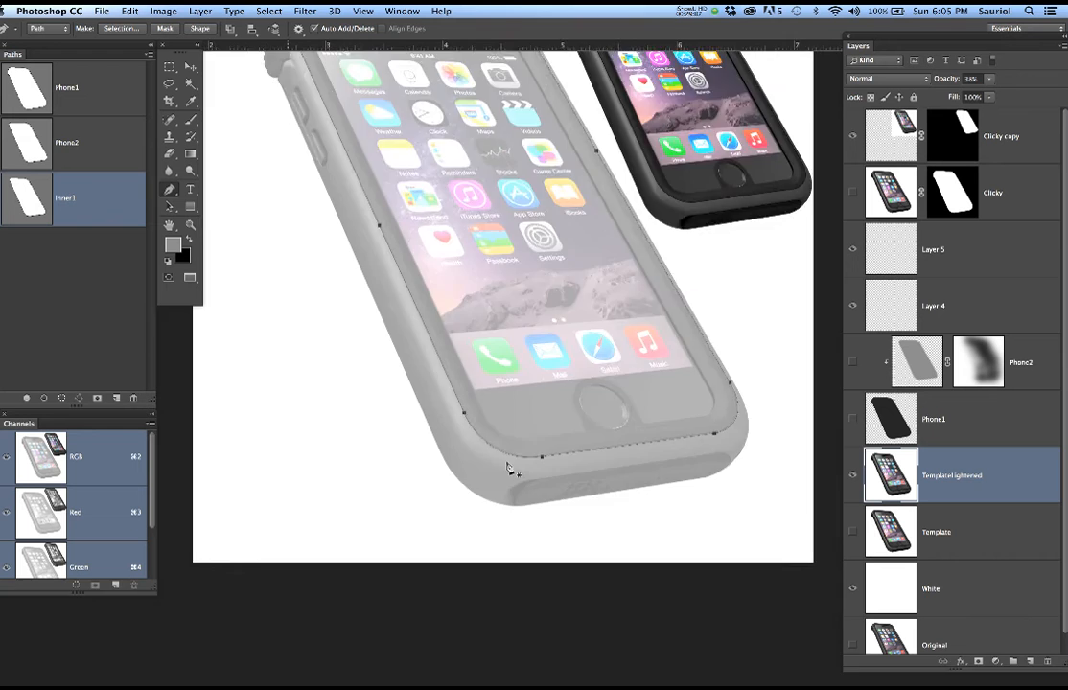
scroll(506, 434, "up", 2)
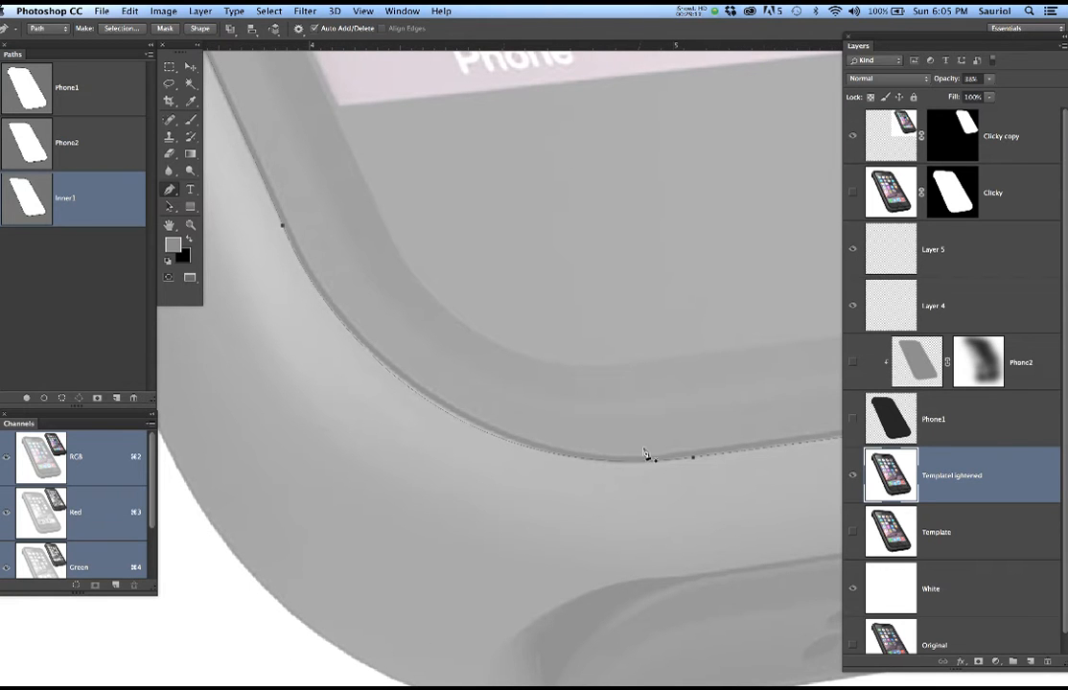
scroll(562, 413, "down", 5)
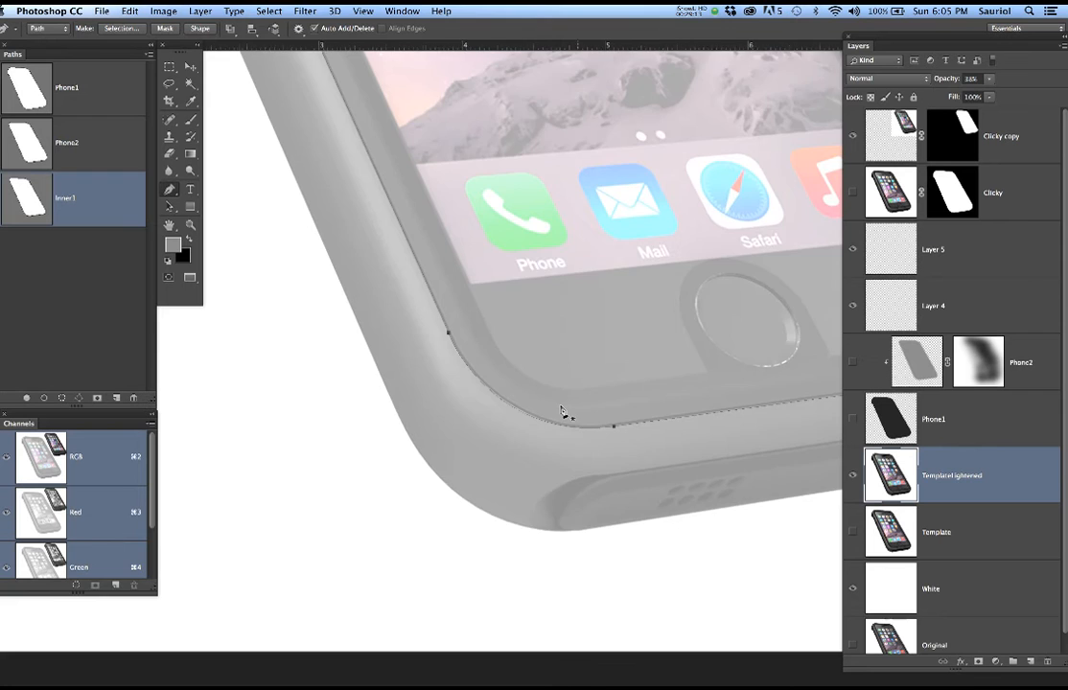
scroll(561, 410, "down", 5)
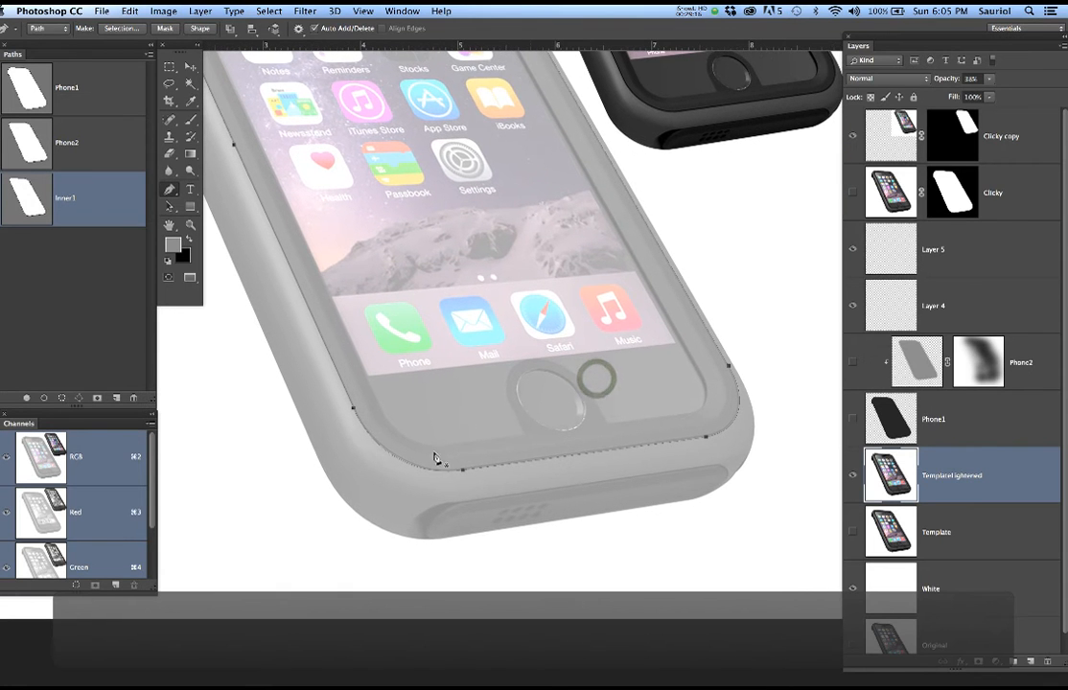
left_click_drag(549, 217, 615, 473)
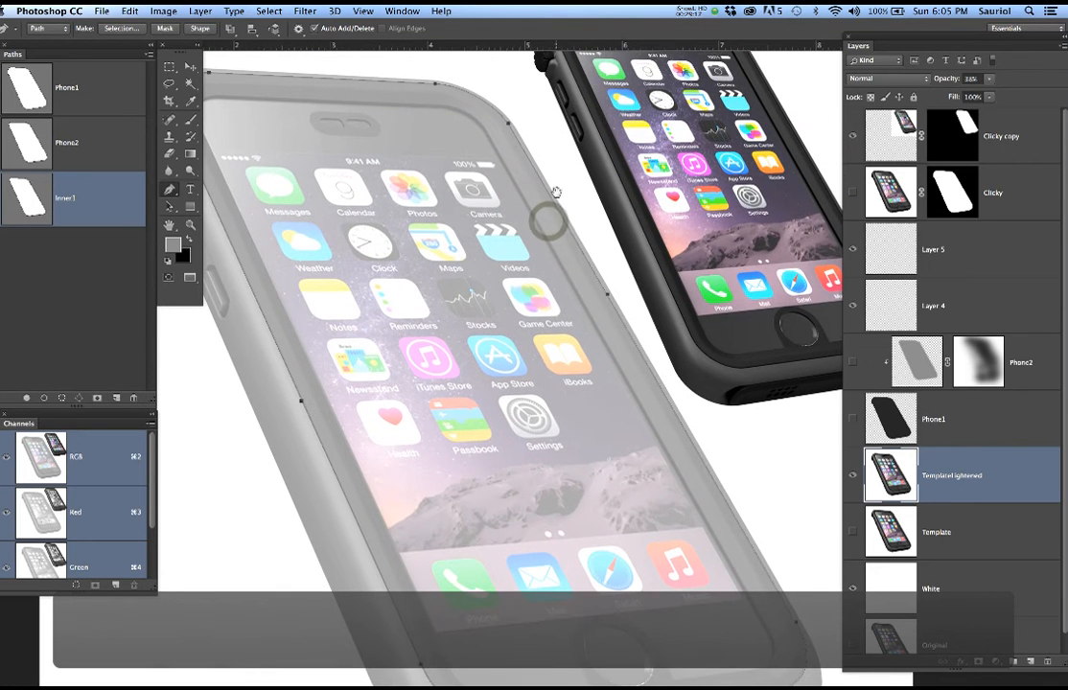
left_click_drag(415, 217, 489, 203)
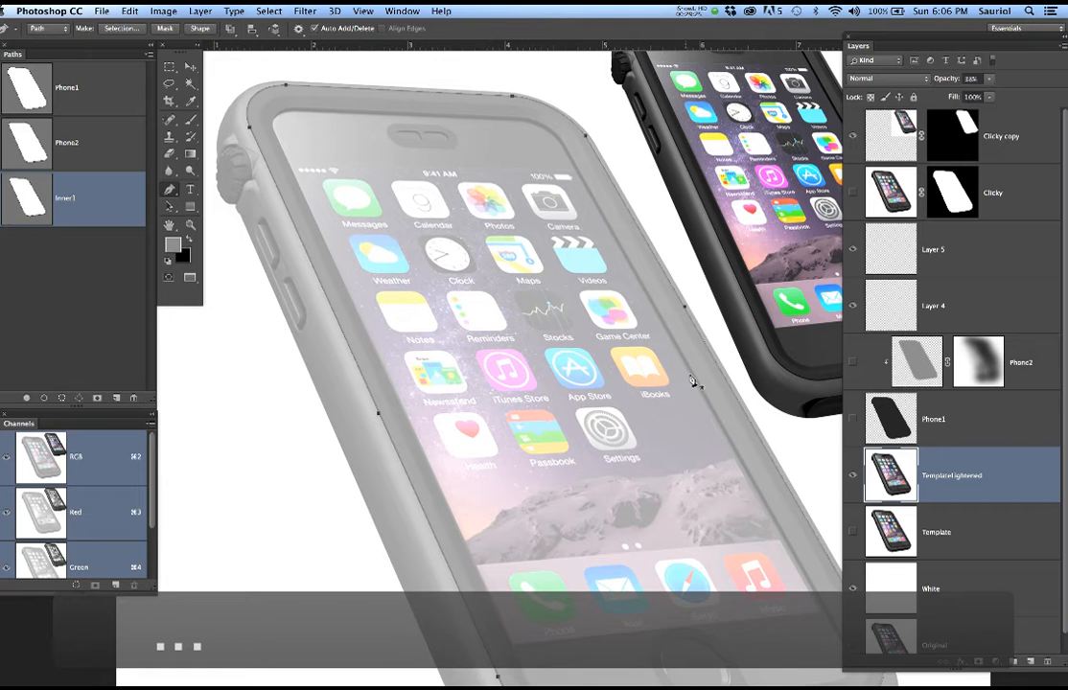
scroll(279, 170, "up", 3)
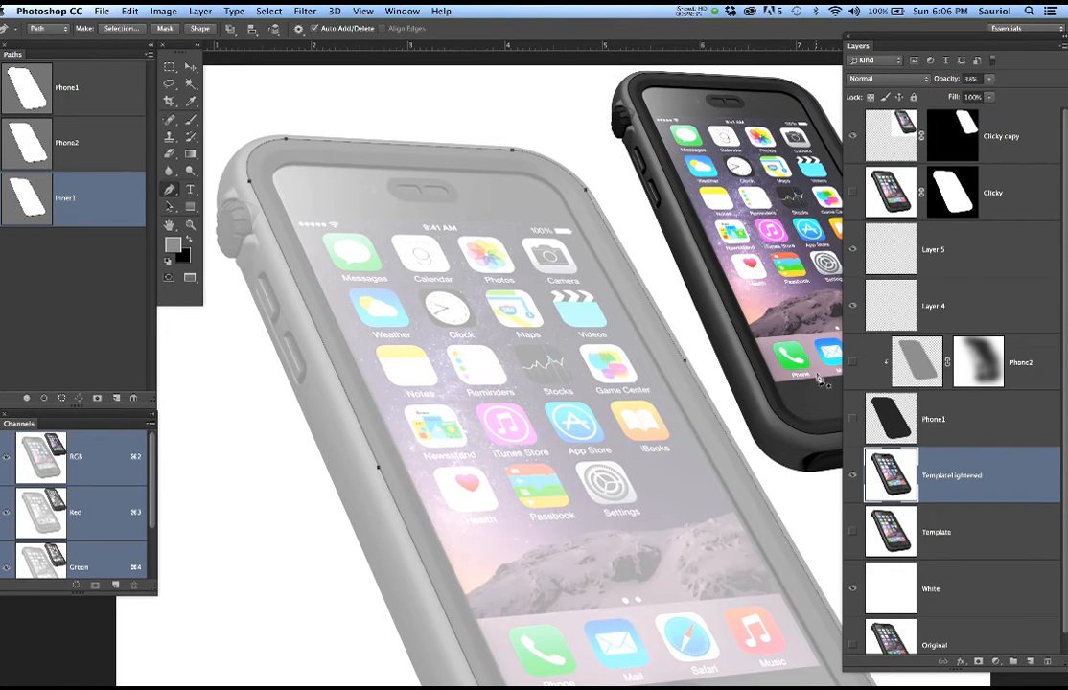
Show the Phone1, Phone2 and Clicky layers to view the finished case, and deselect the Inner1 path
left_click(852, 421)
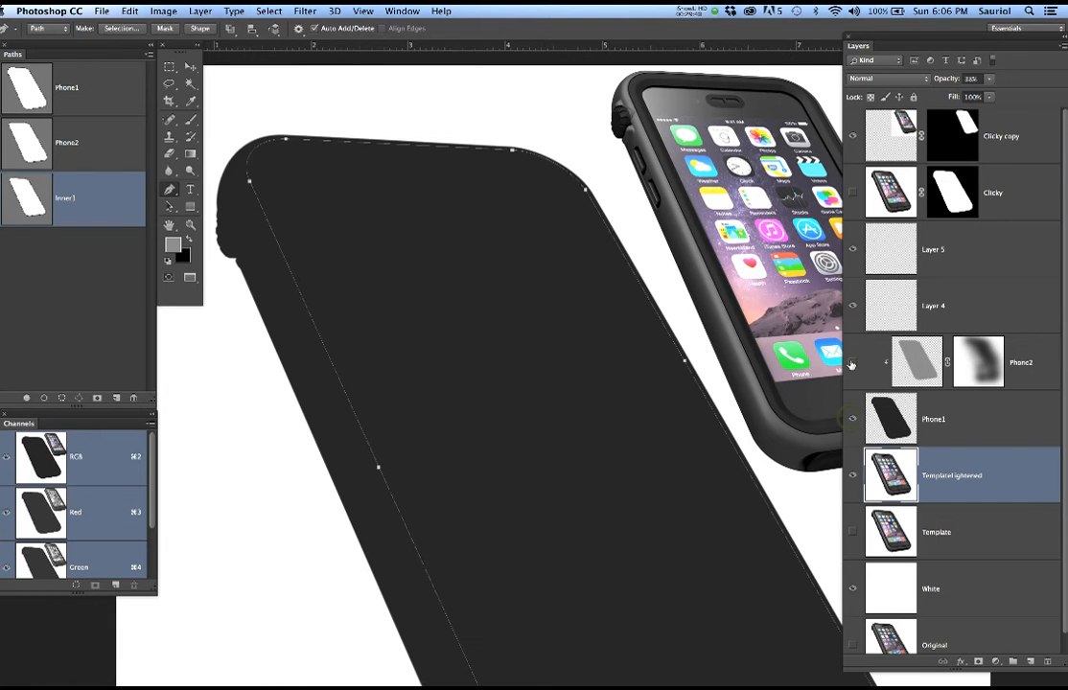
left_click(852, 362)
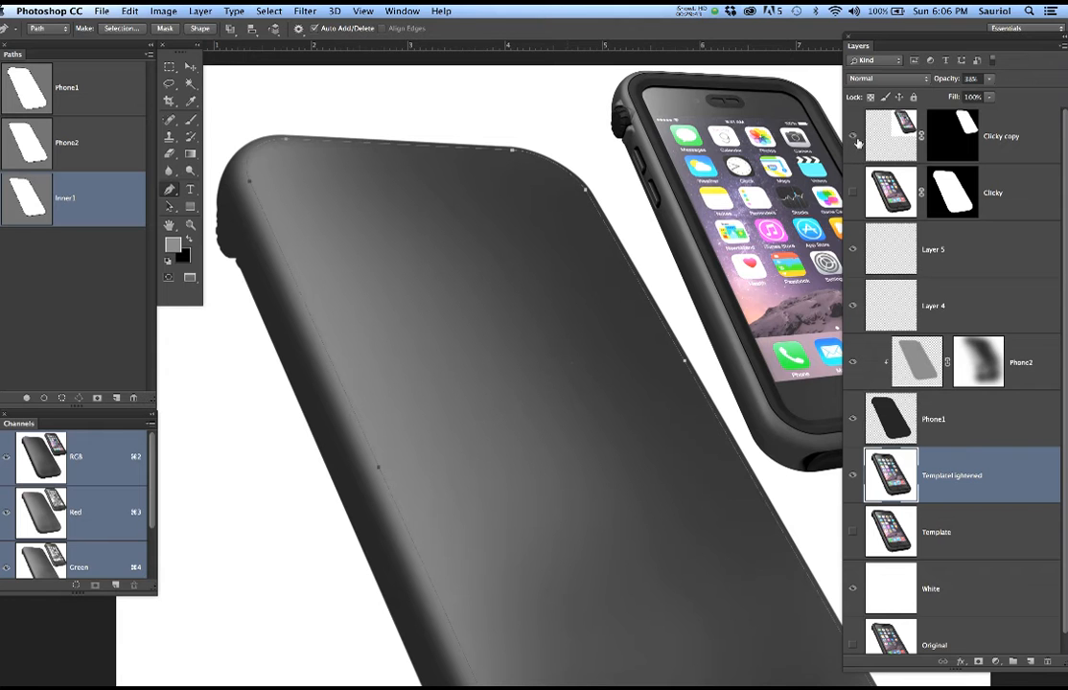
left_click(852, 194)
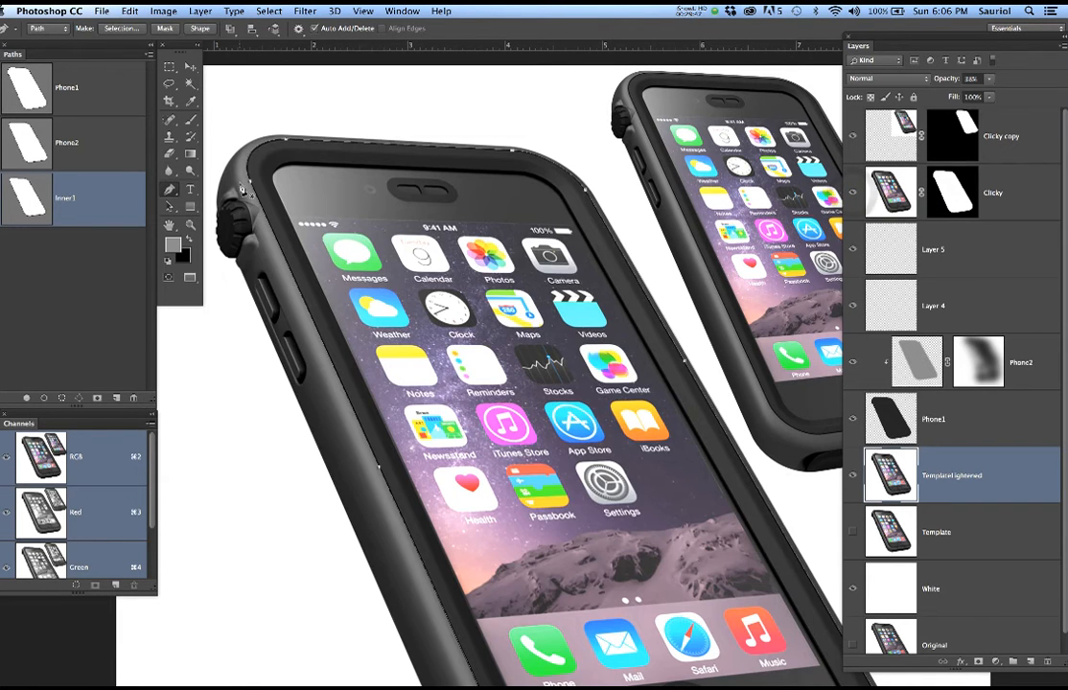
scroll(242, 189, "up", 3)
left_click(69, 256)
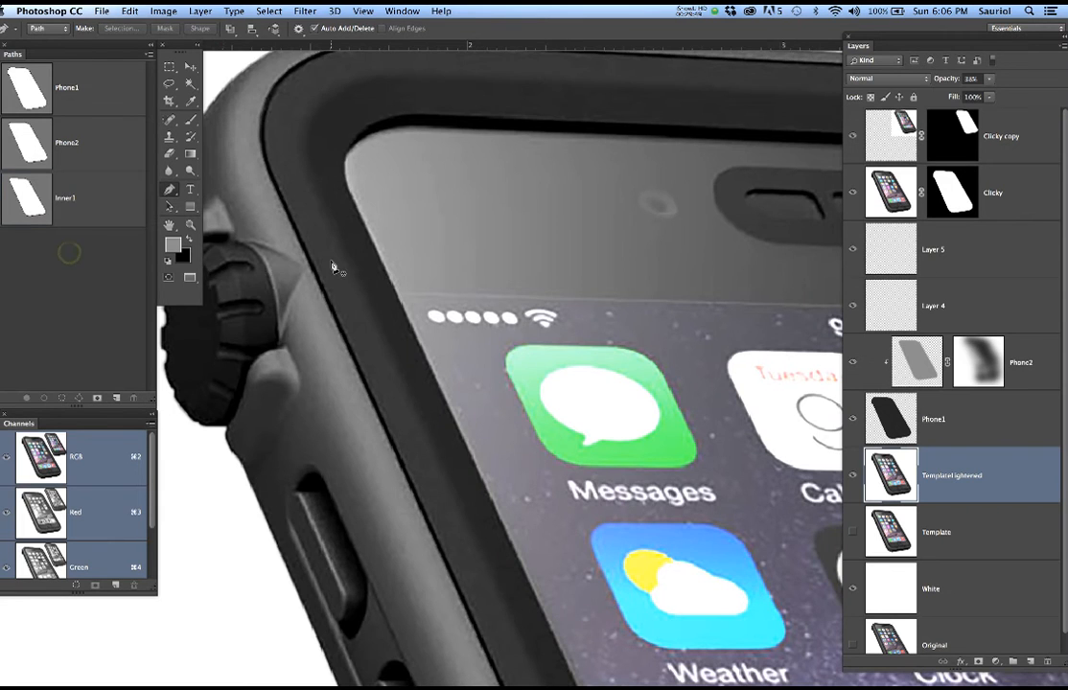
Examine the dark seam and shading of the inner rim at the case's upper corner, and the speaker slot, on the Clicky layer
scroll(332, 267, "up", 5)
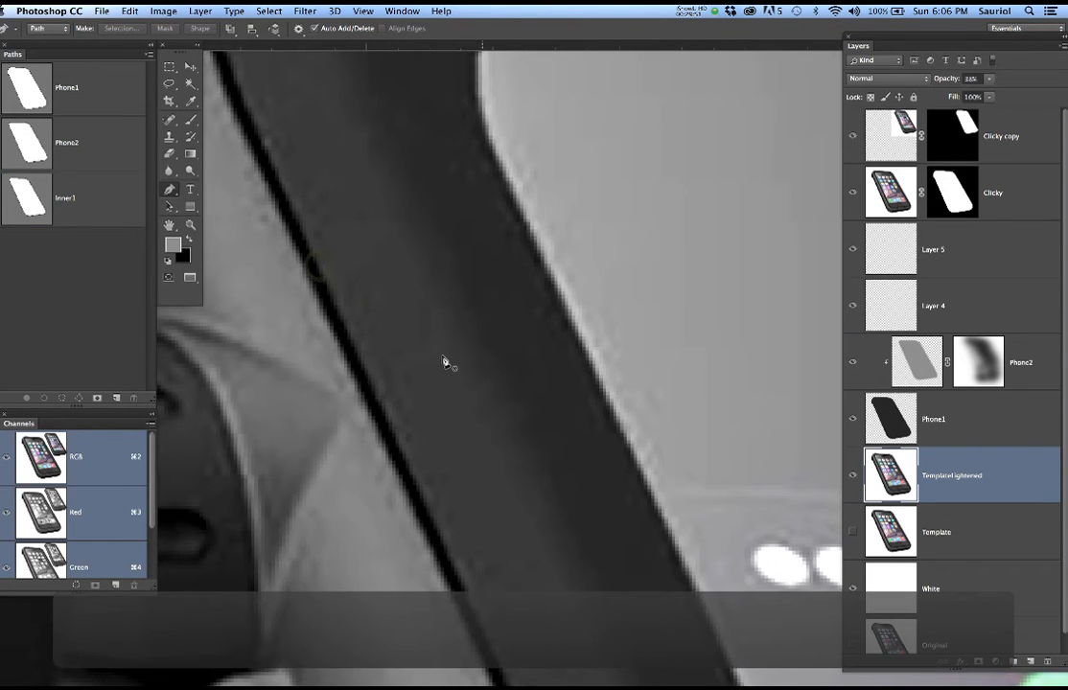
scroll(444, 361, "down", 4)
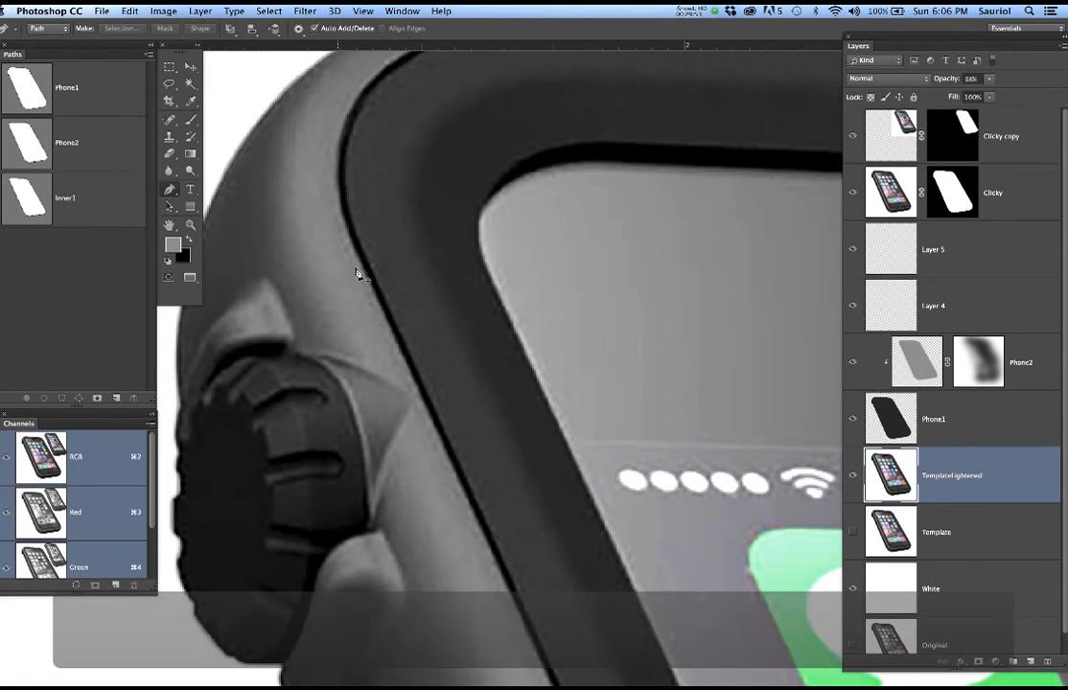
left_click_drag(371, 258, 355, 359)
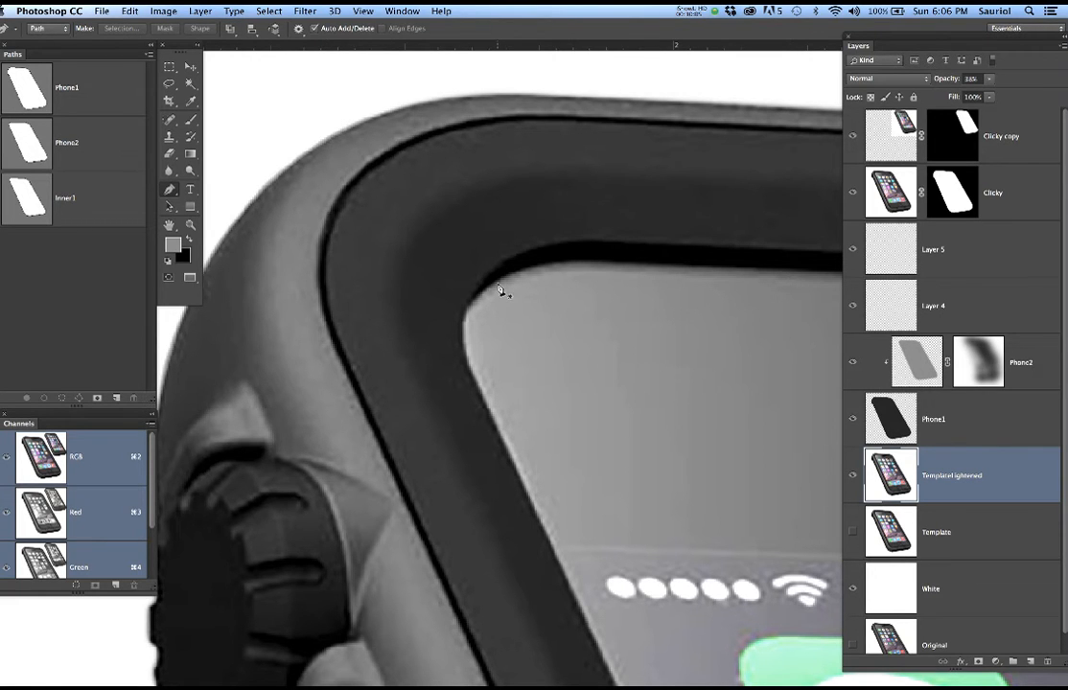
scroll(539, 341, "down", 10)
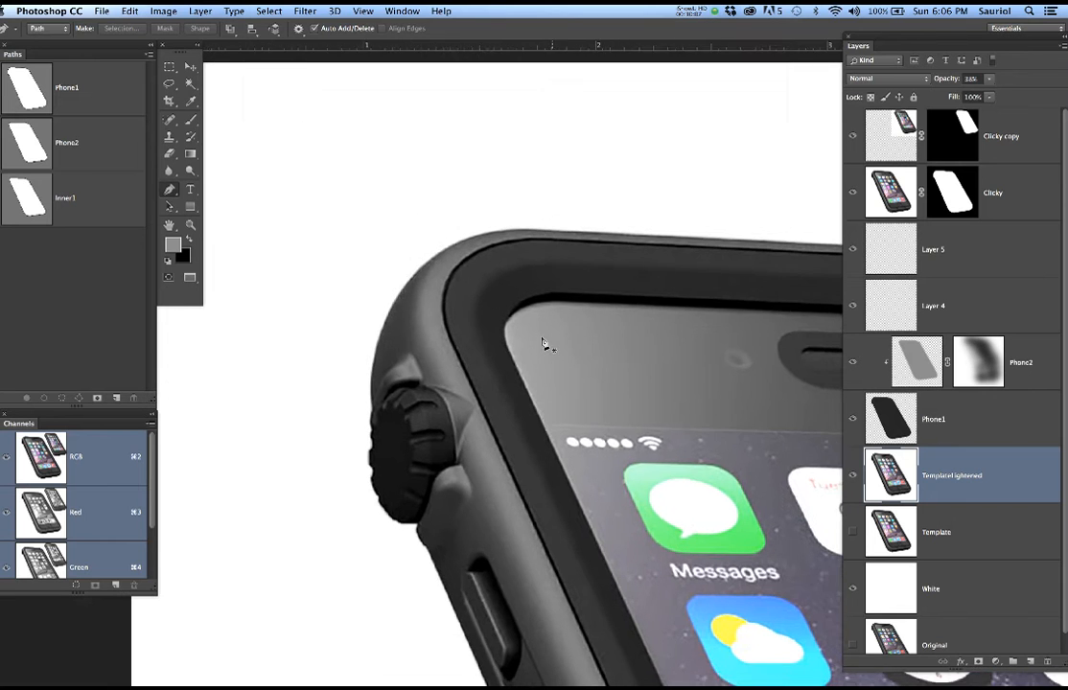
scroll(544, 344, "down", 8)
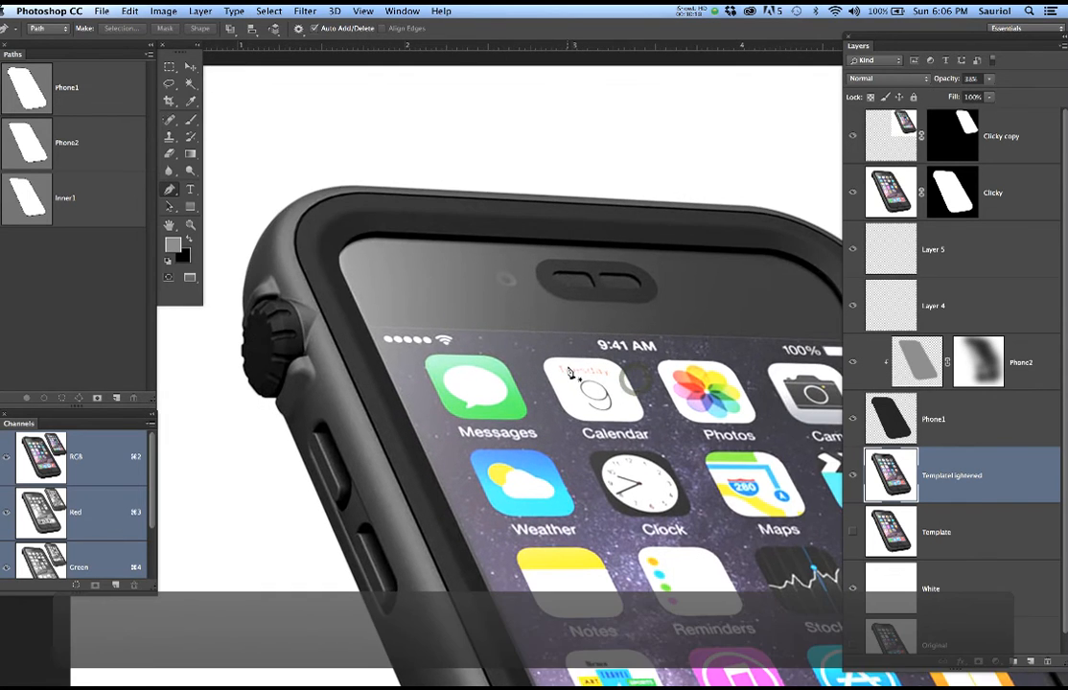
scroll(492, 365, "up", 3)
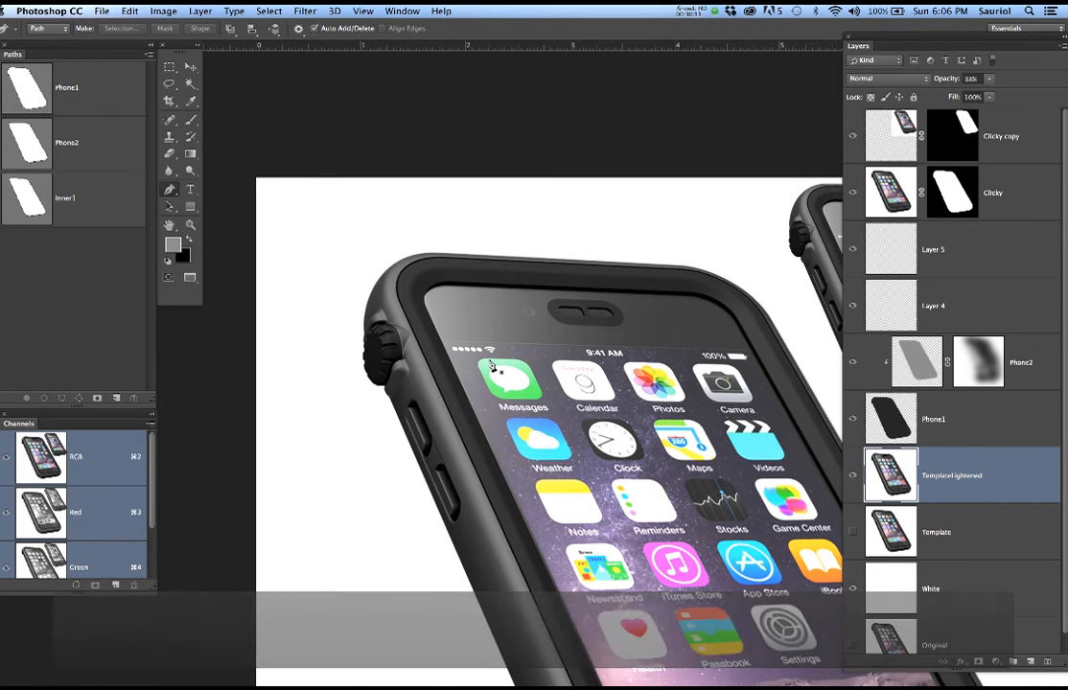
scroll(490, 364, "down", 1)
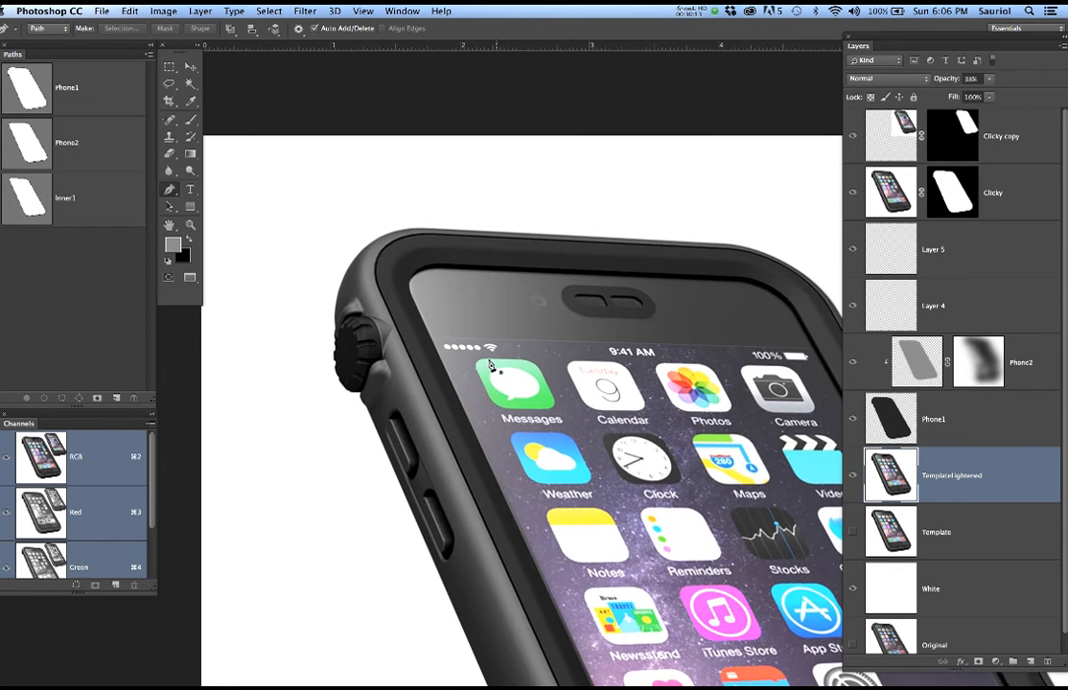
scroll(637, 338, "up", 5)
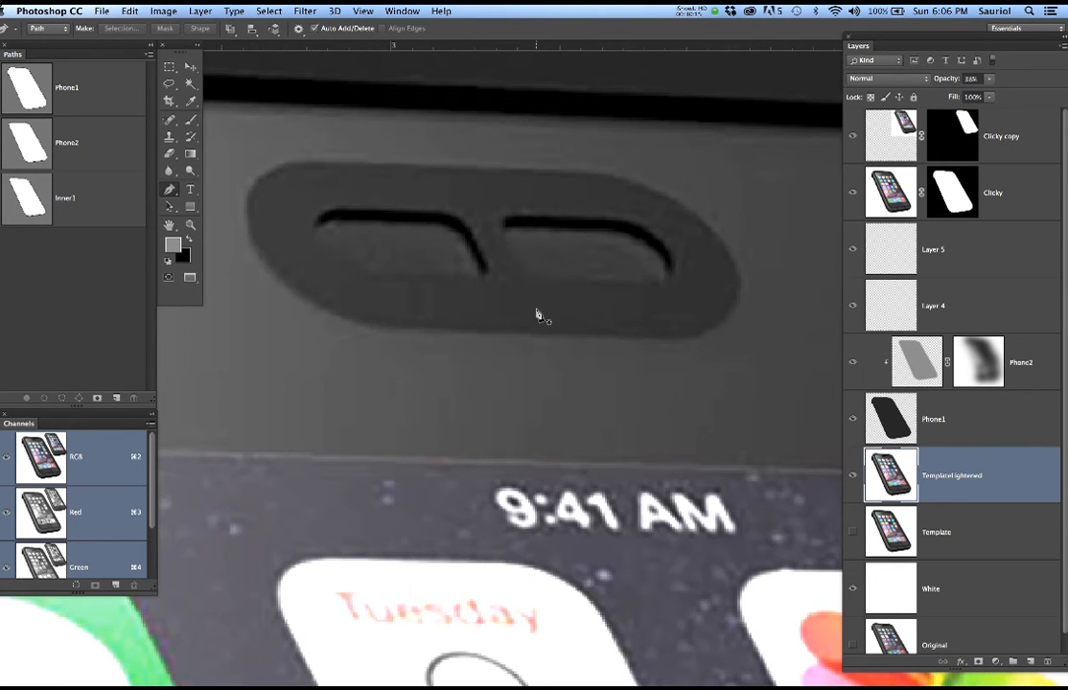
scroll(536, 314, "down", 6)
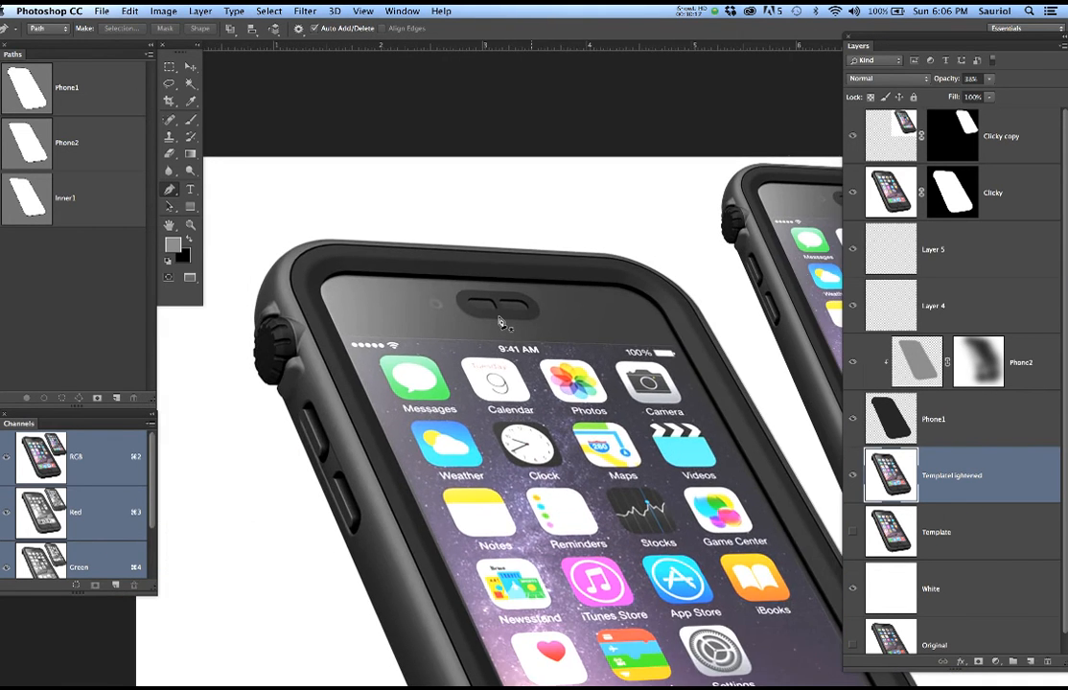
scroll(499, 321, "down", 1)
left_click_drag(336, 325, 403, 356)
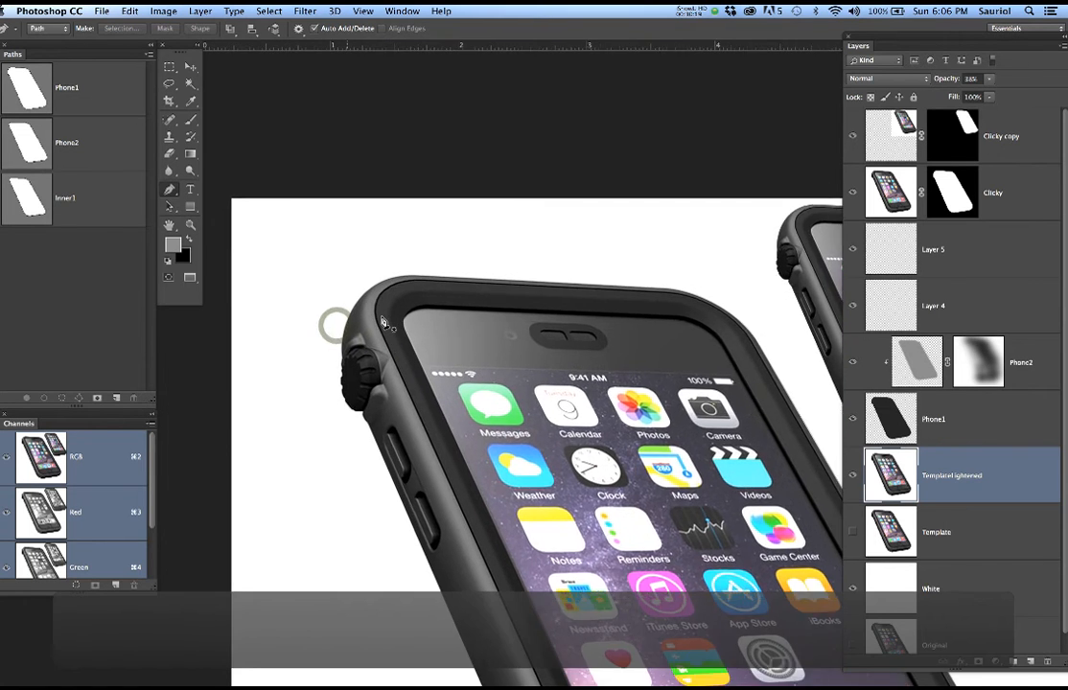
scroll(381, 322, "up", 3)
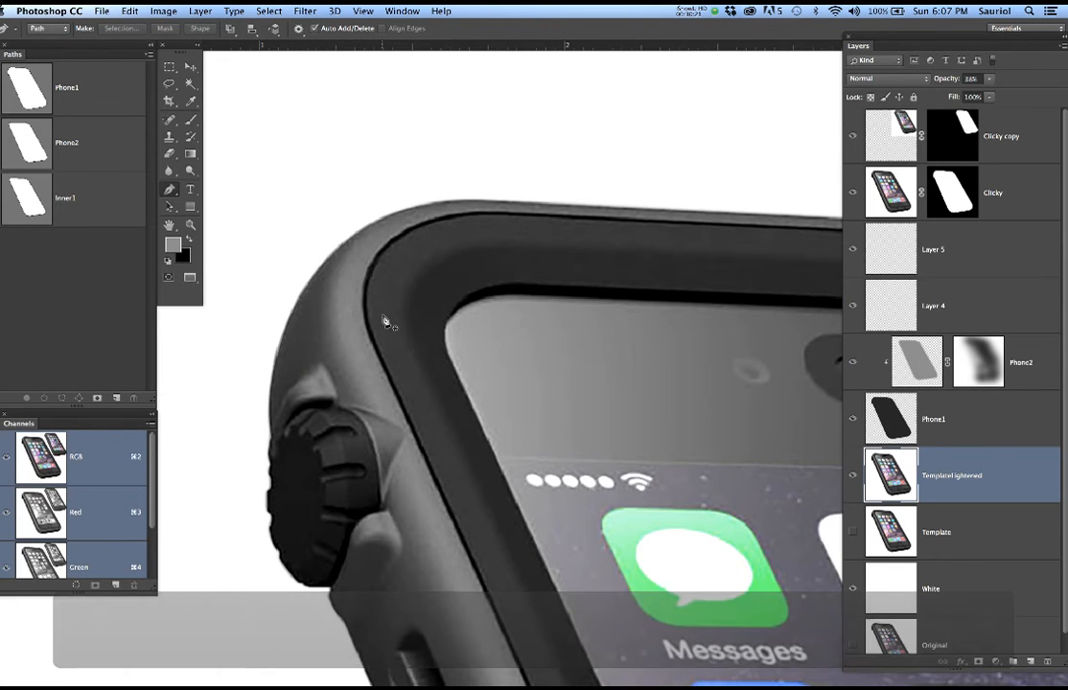
scroll(382, 322, "up", 2)
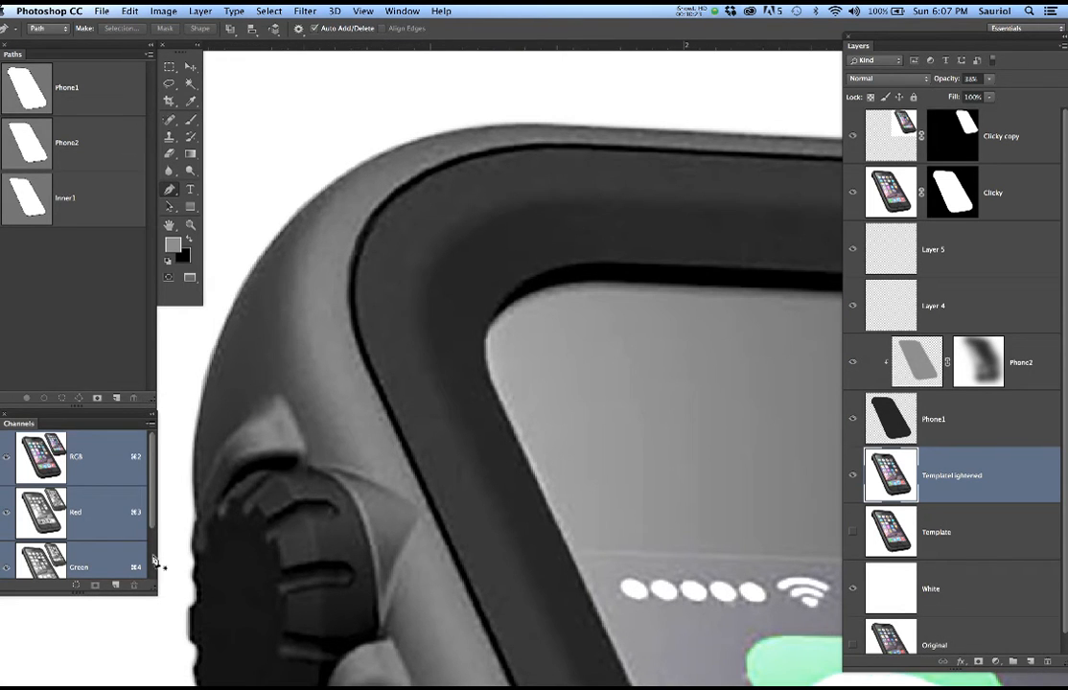
Extend the channel list to fit all channels, and hide the Clicky, Phone2 and Phone1 layers to expose TemplateLightened
left_click_drag(149, 591, 159, 679)
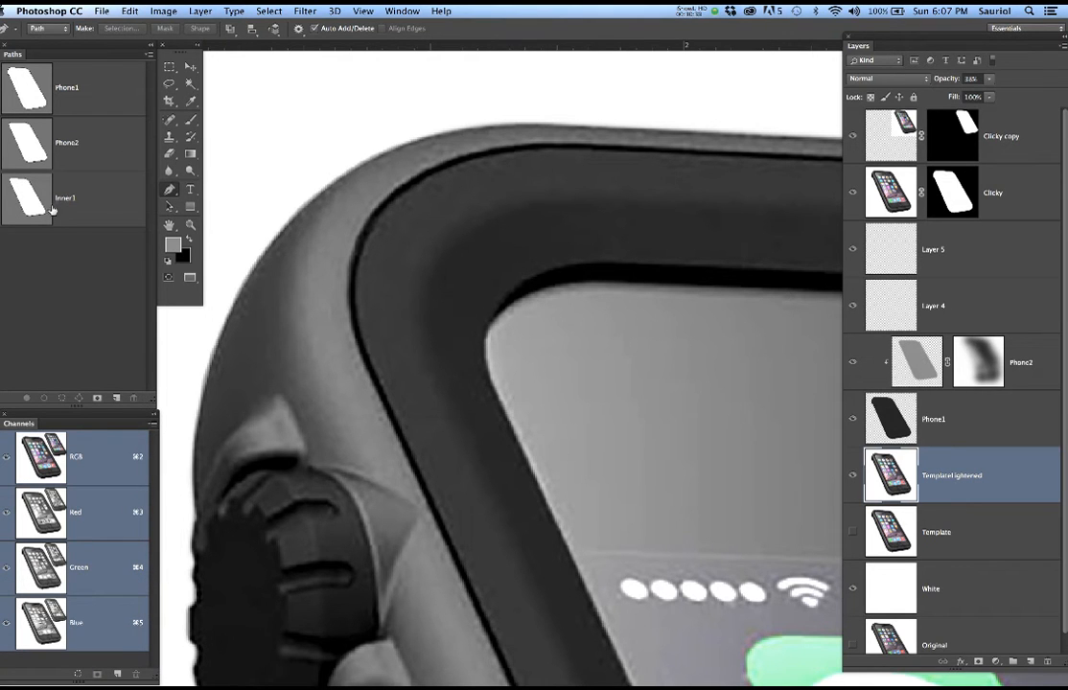
left_click(853, 192)
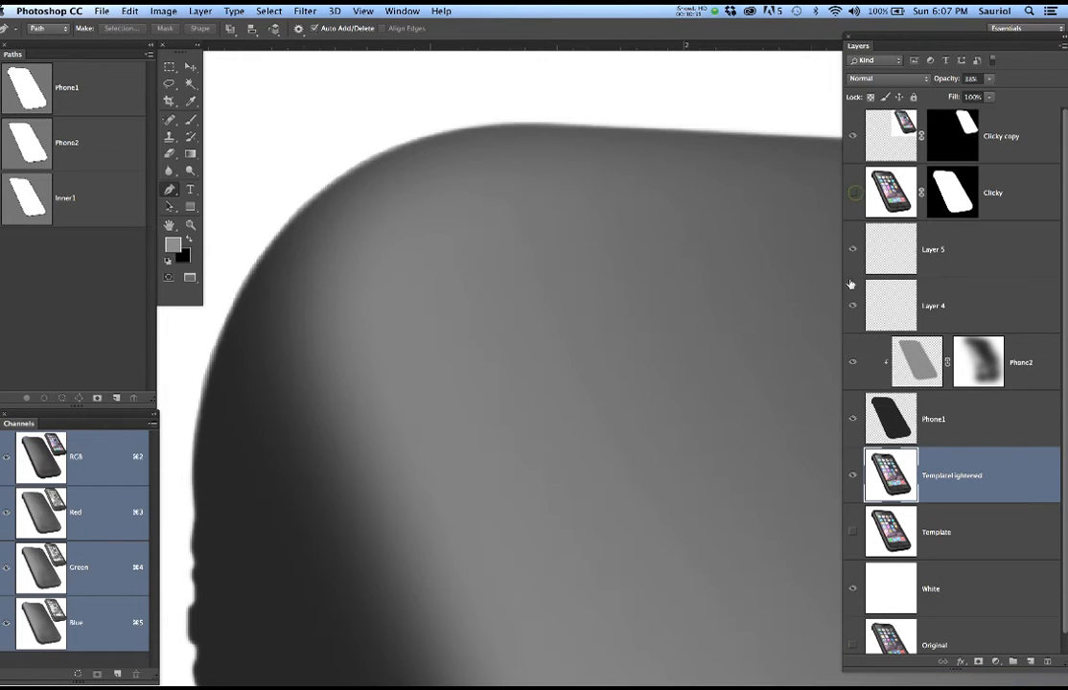
left_click(853, 361)
left_click(852, 419)
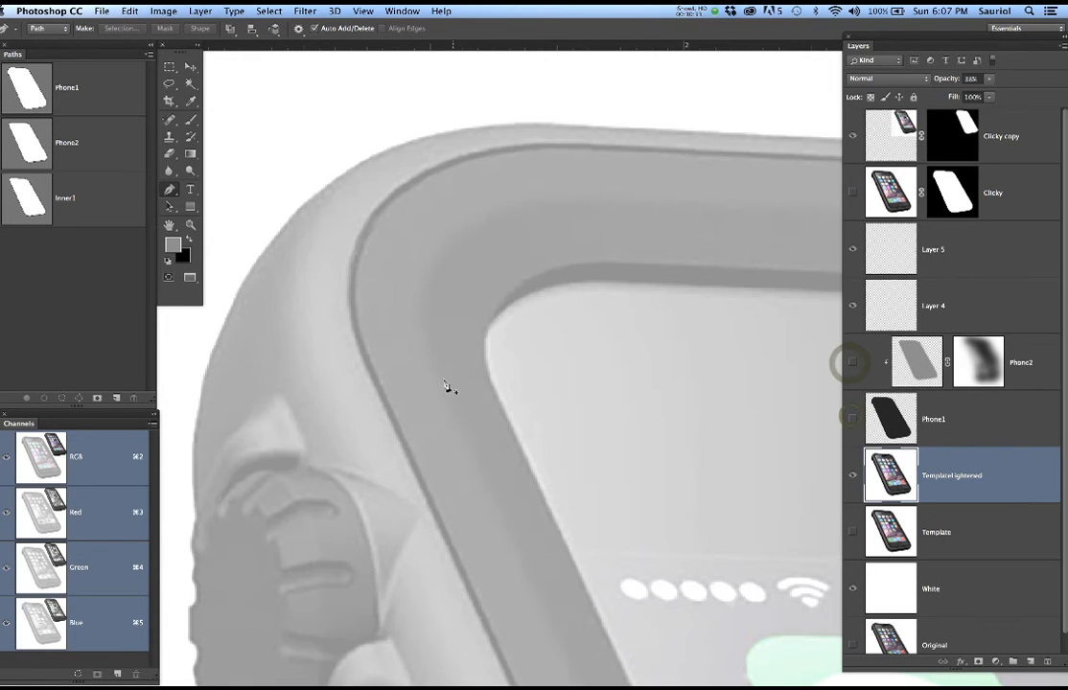
Load the Inner1 path as a selection and check its edge against the rim's seam near the upper corner
left_click(33, 200, "super")
scroll(329, 321, "up", 1)
scroll(329, 321, "up", 2)
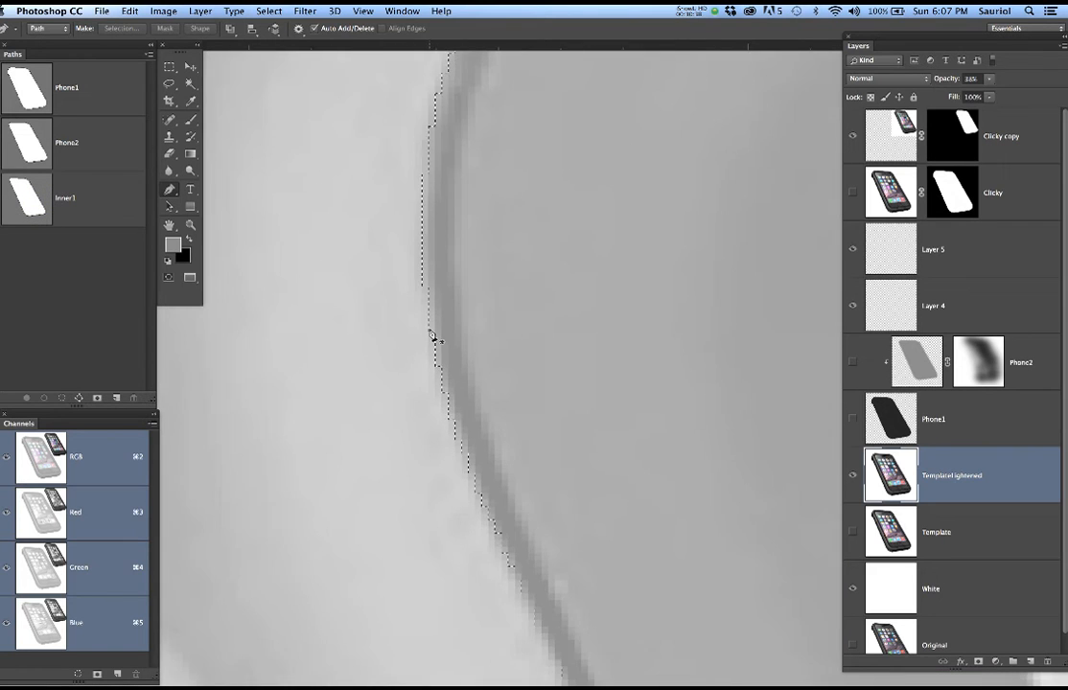
scroll(421, 329, "down", 1)
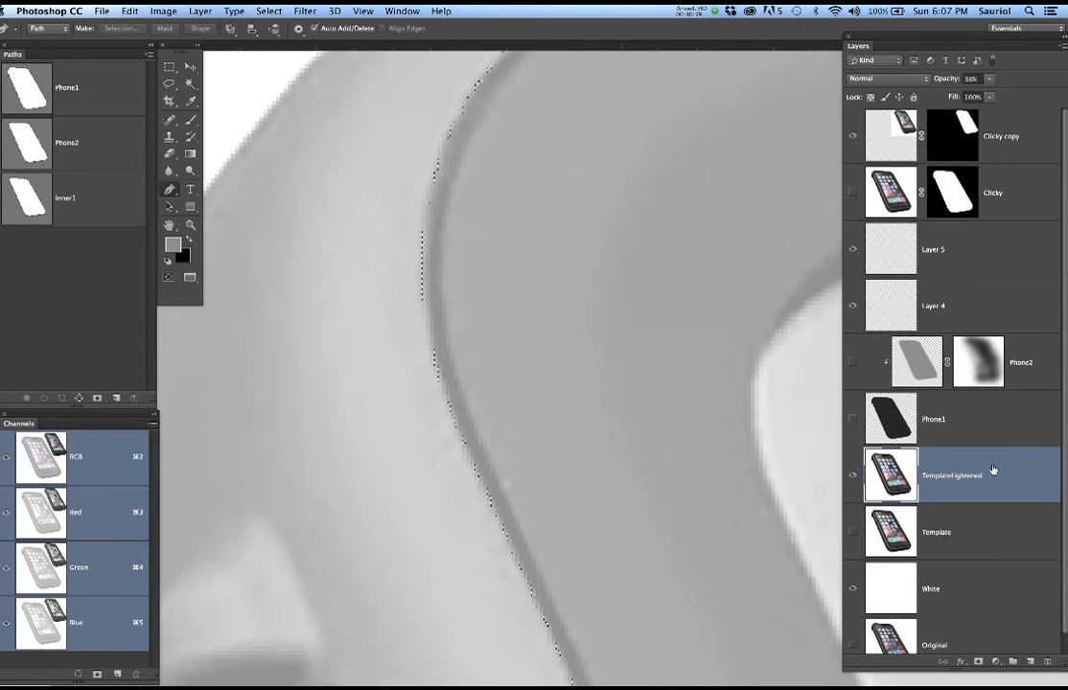
Lower the TemplateLightened layer's opacity to 19% and check the selection around the rim's upper corner
mouse_move(989, 79)
left_mouse_down()
mouse_move(991, 97)
mouse_move(981, 98)
left_mouse_up()
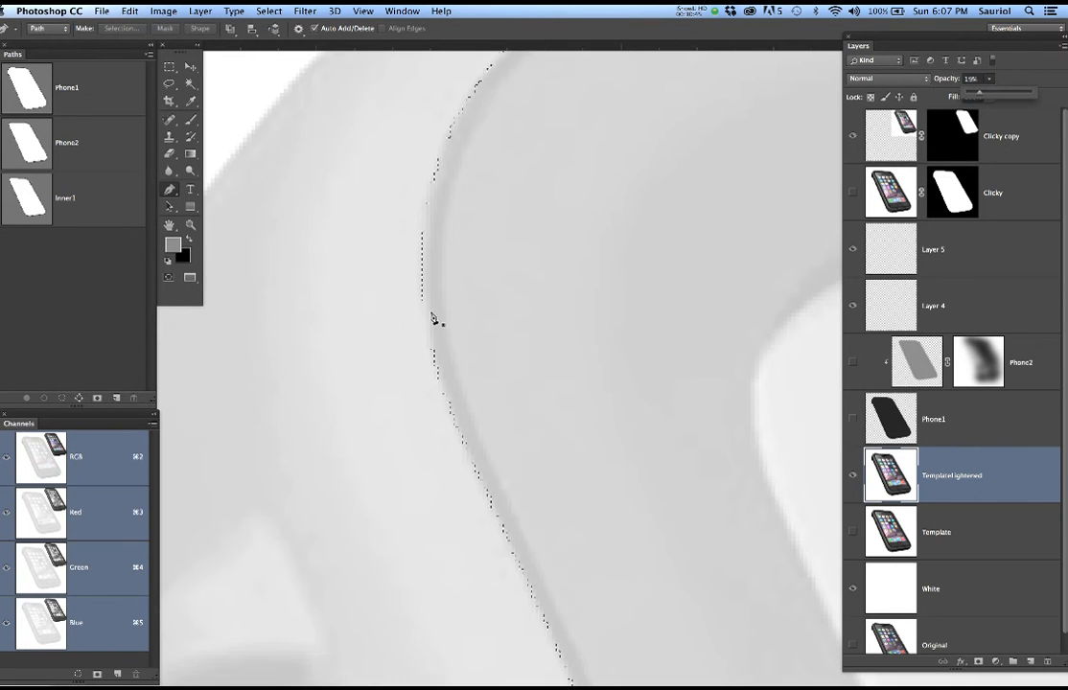
scroll(434, 318, "down", 5)
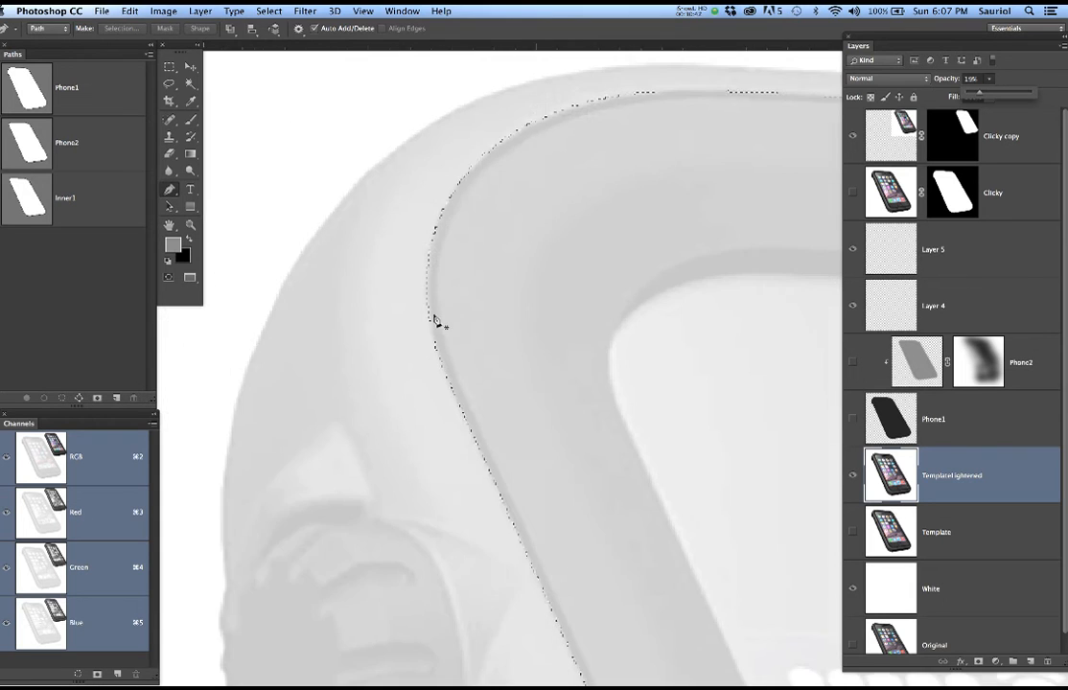
left_click_drag(547, 359, 392, 345)
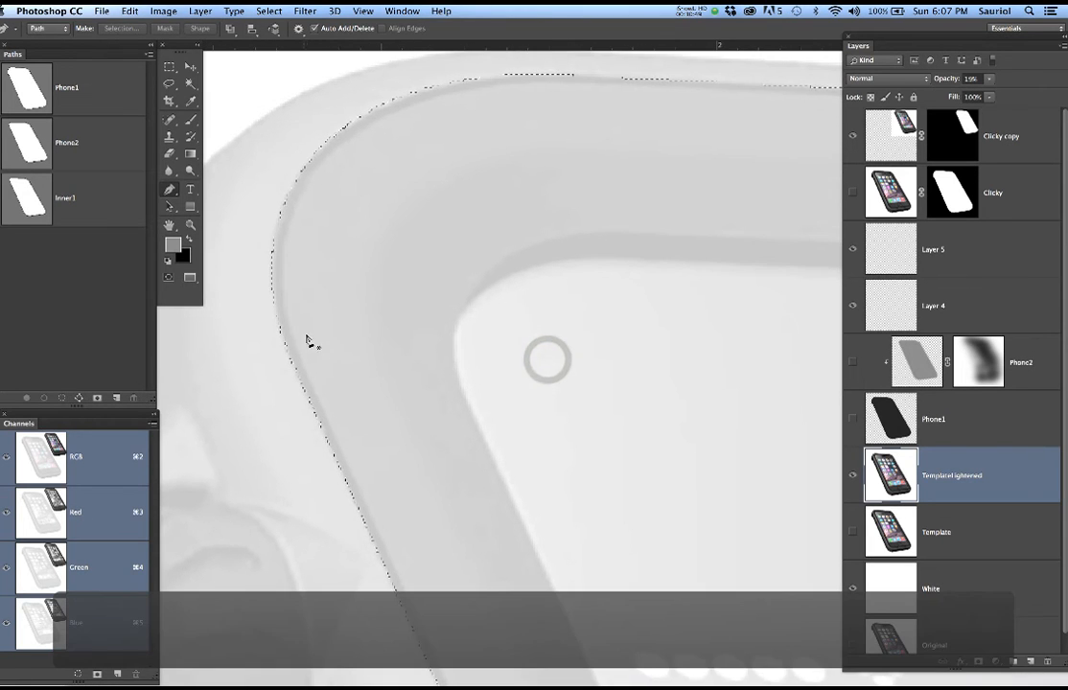
Try contracting the Inner1 selection by 8 pixels, and undo the contraction
scroll(283, 343, "up", 1)
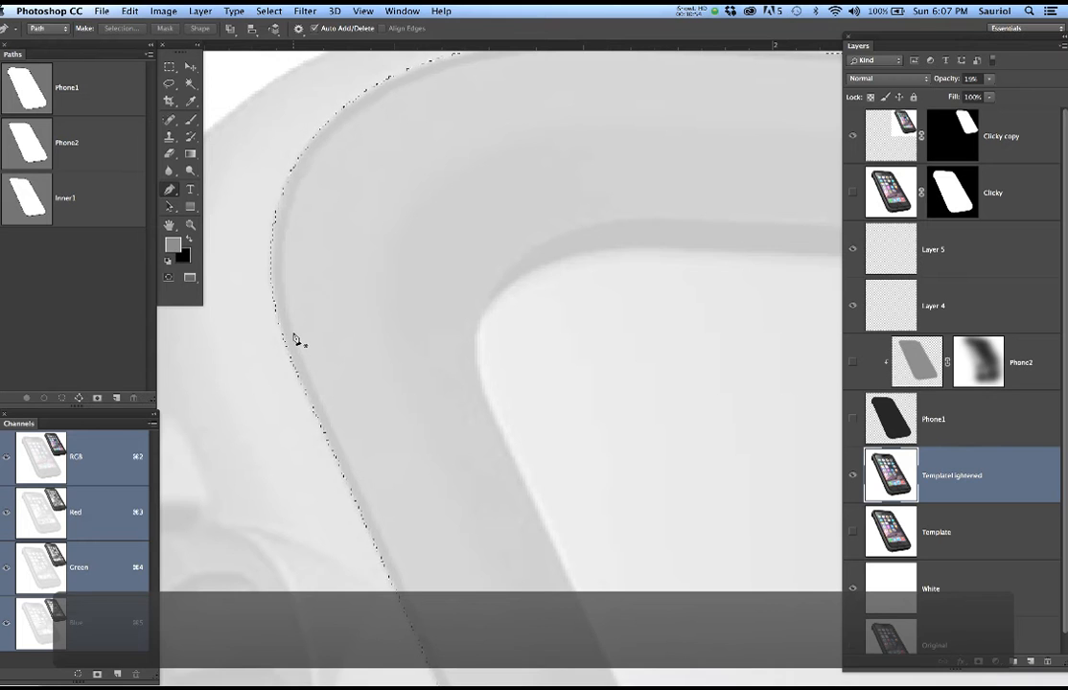
left_click(268, 10)
mouse_move(326, 185)
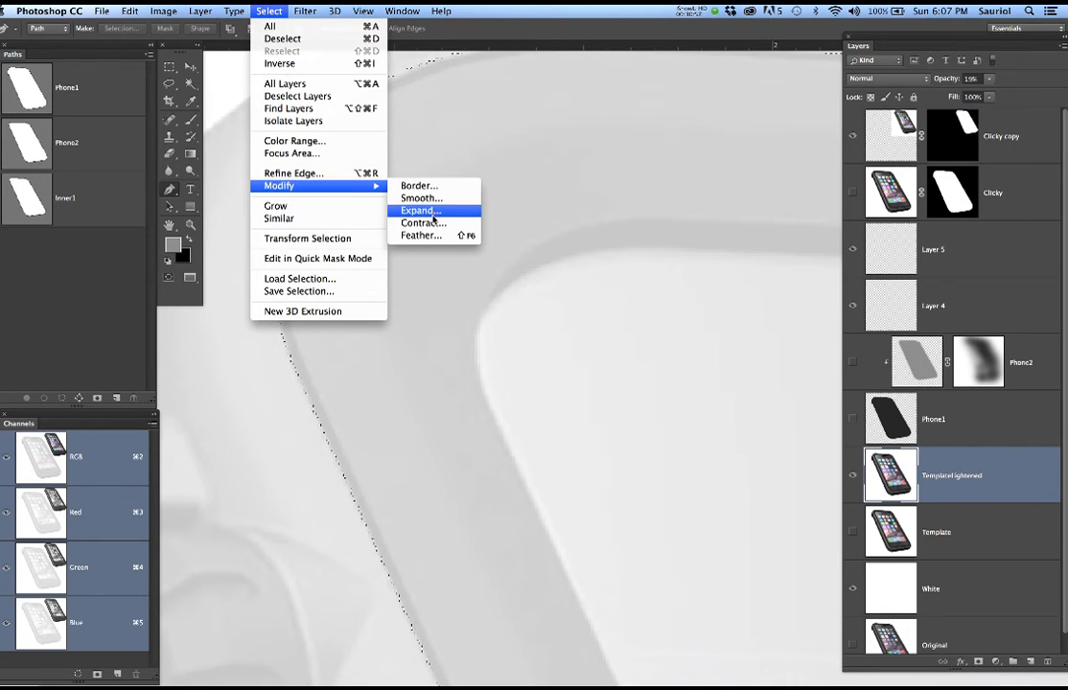
left_click(465, 223)
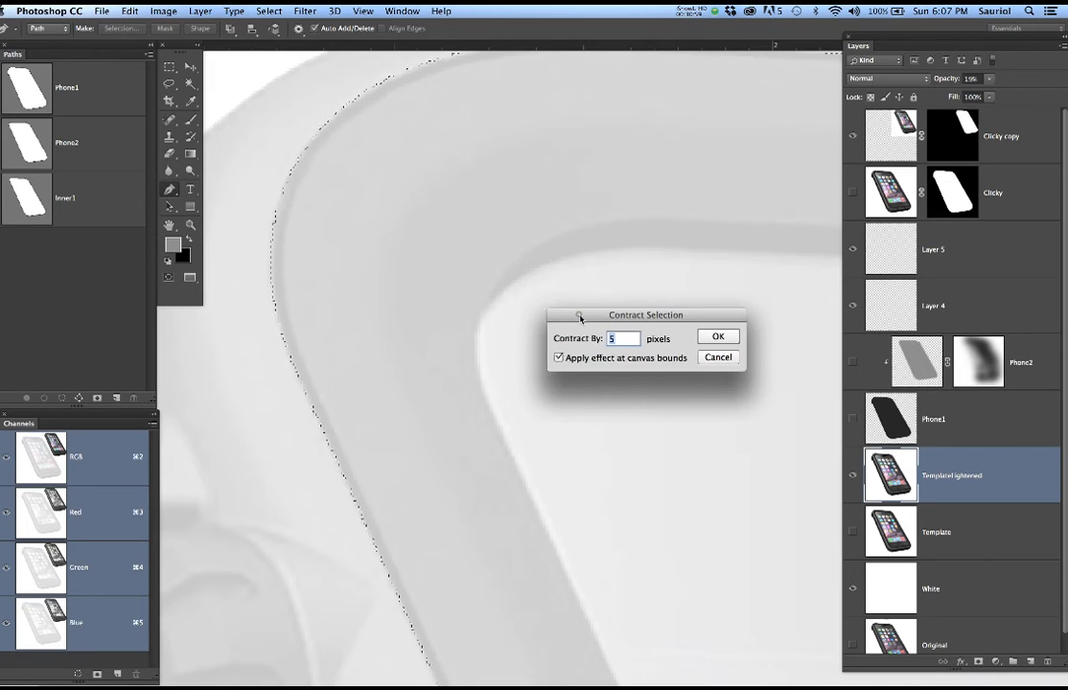
left_click_drag(579, 317, 543, 233)
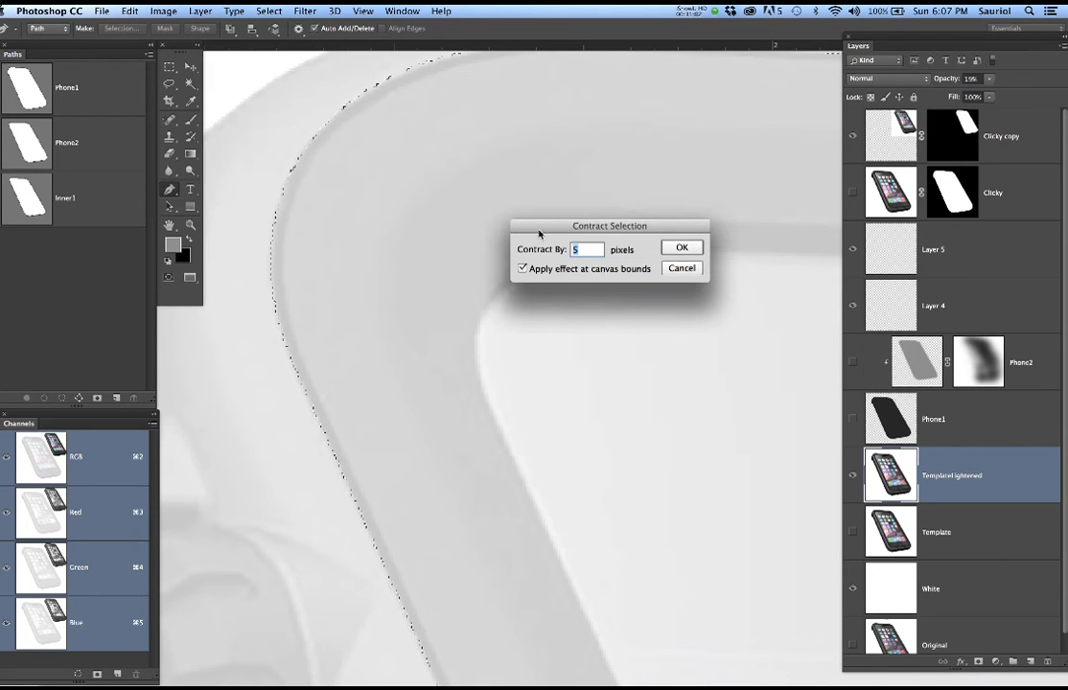
left_click(668, 251)
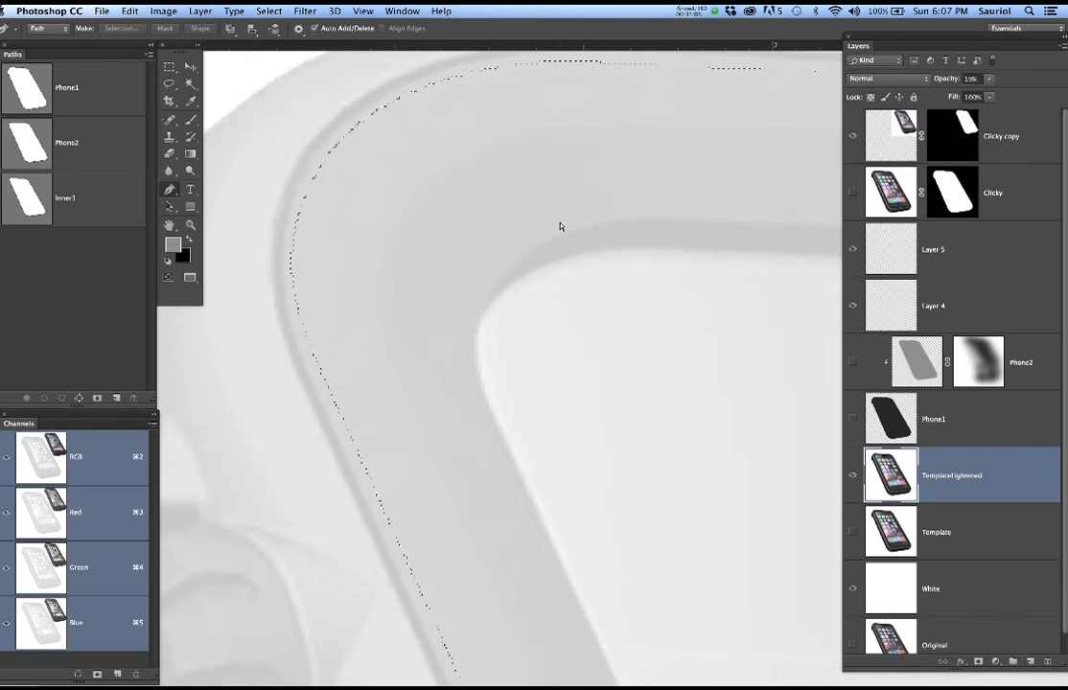
key("super+z")
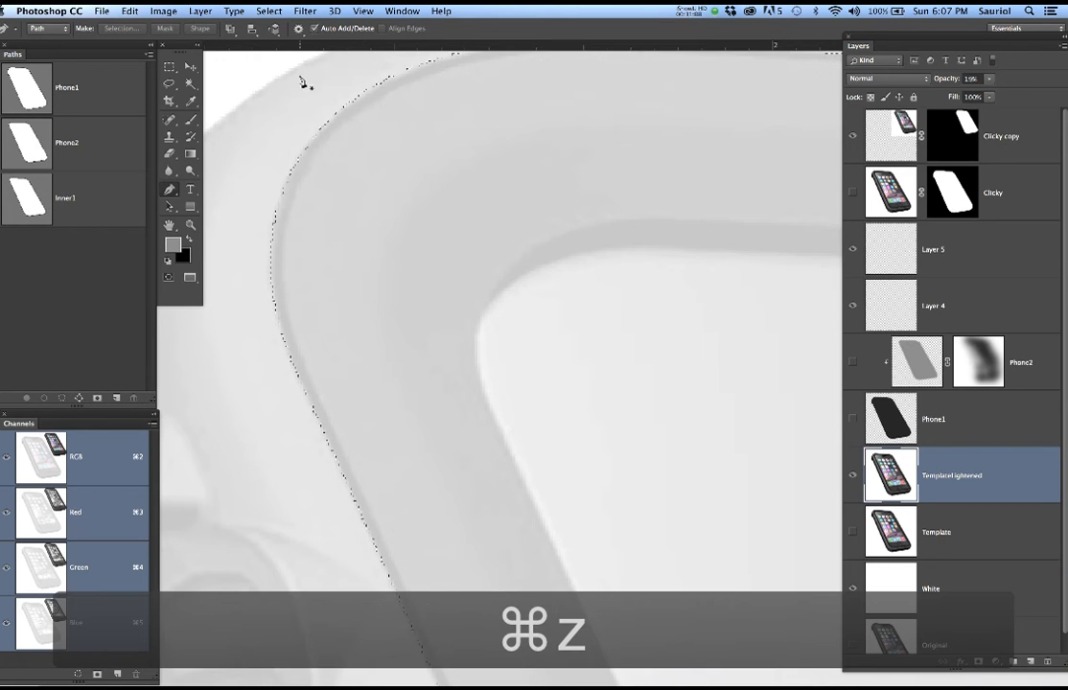
Contract the Inner1 selection by 4 pixels and check its edge along the rim's seam
left_click(268, 11)
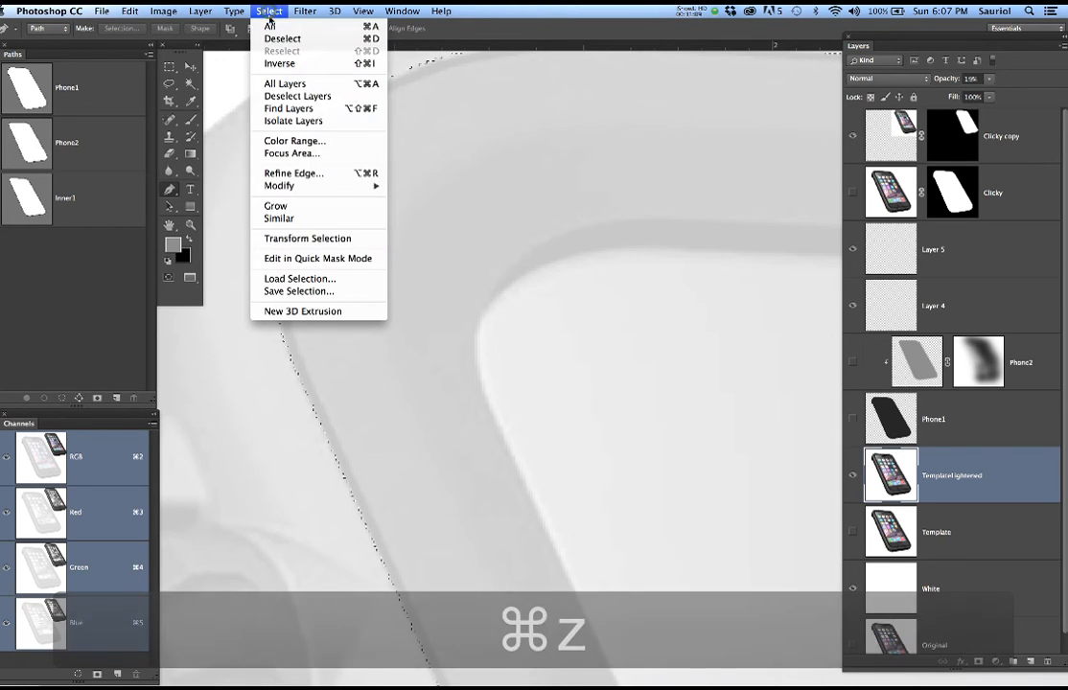
mouse_move(355, 185)
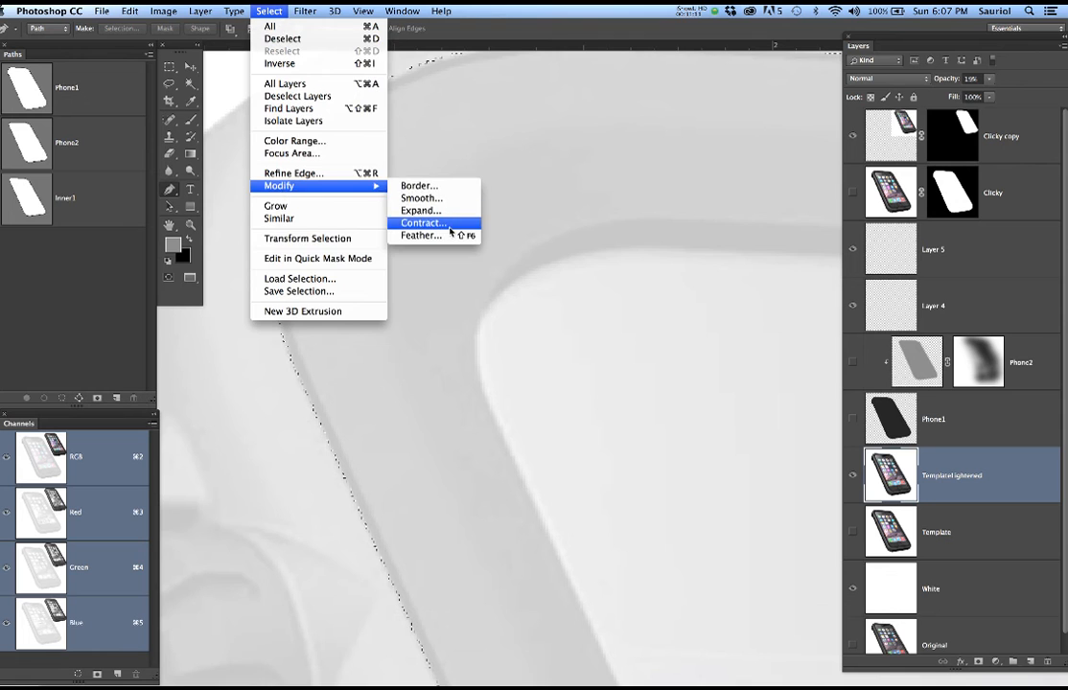
left_click(427, 223)
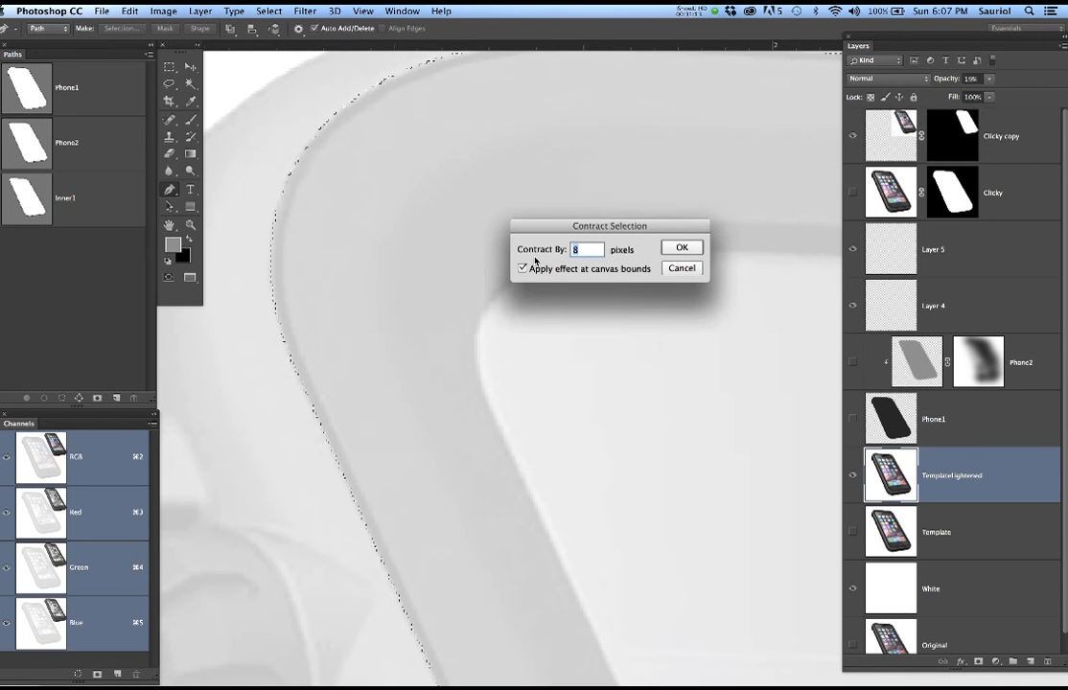
type("4")
left_click(681, 249)
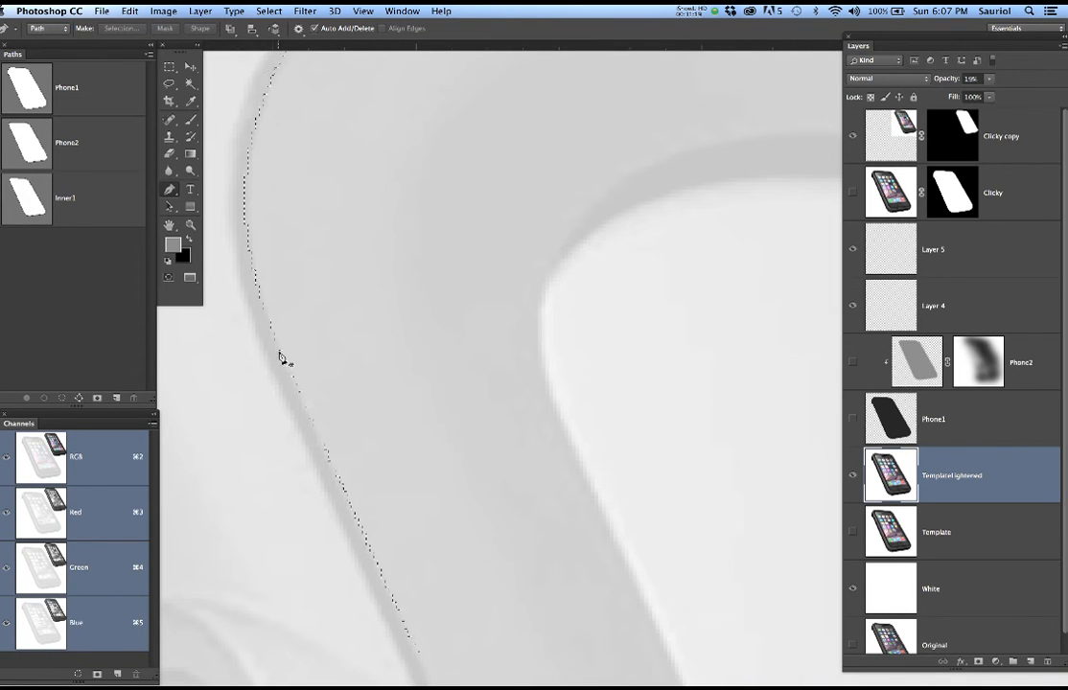
scroll(323, 364, "down", 10)
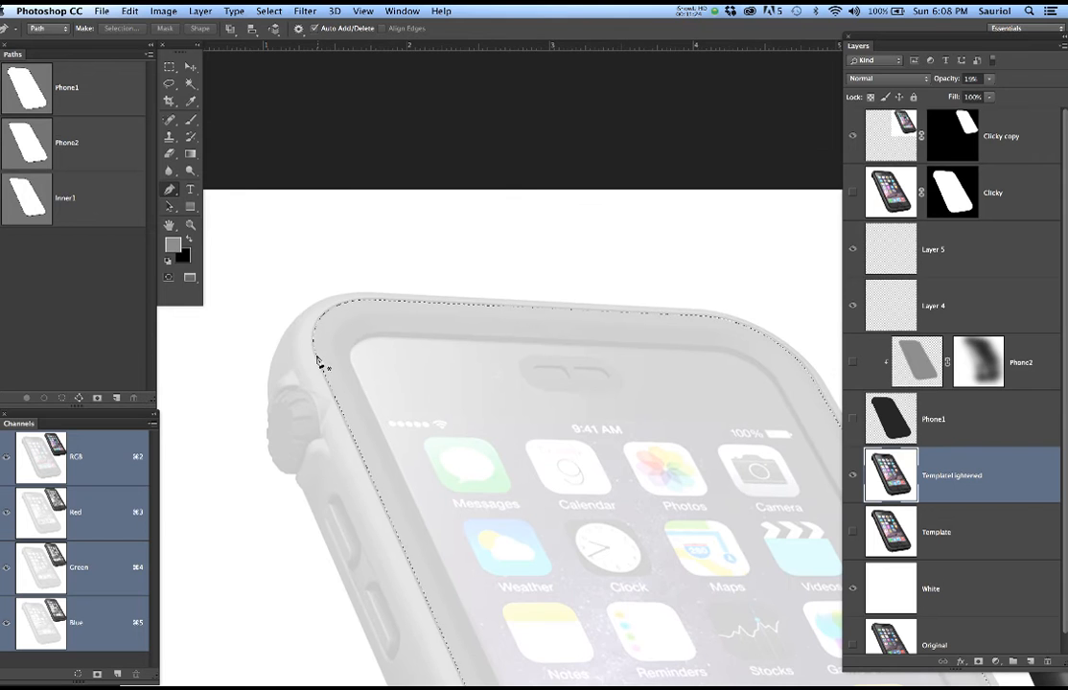
scroll(317, 364, "up", 10)
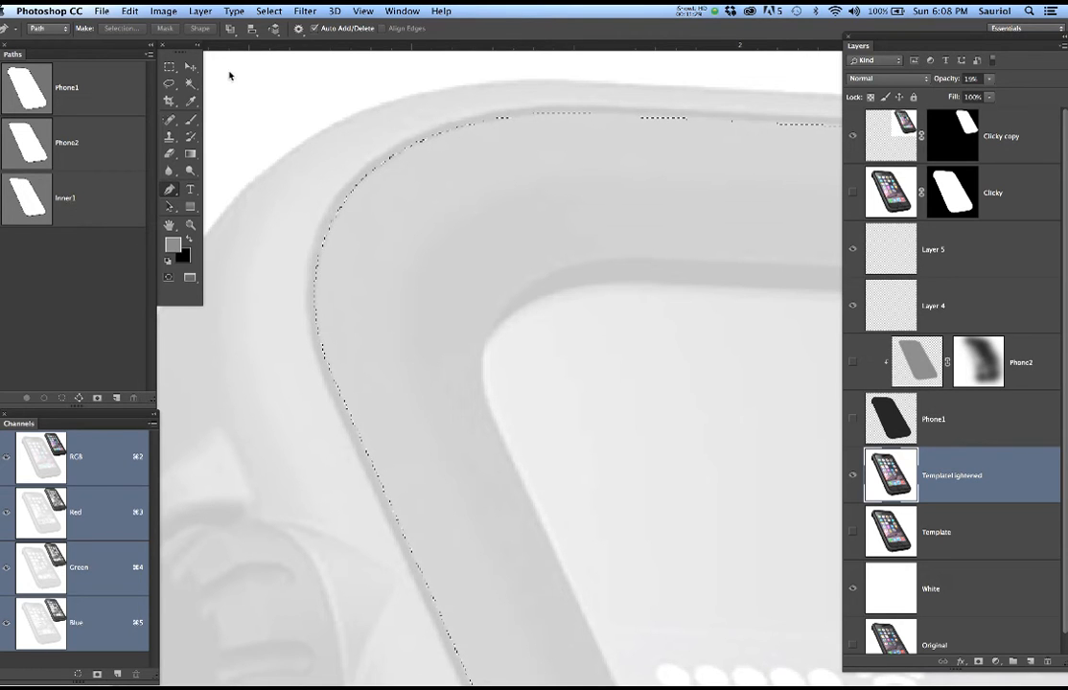
Save the contracted selection as a new channel named Inner2
left_click(268, 9)
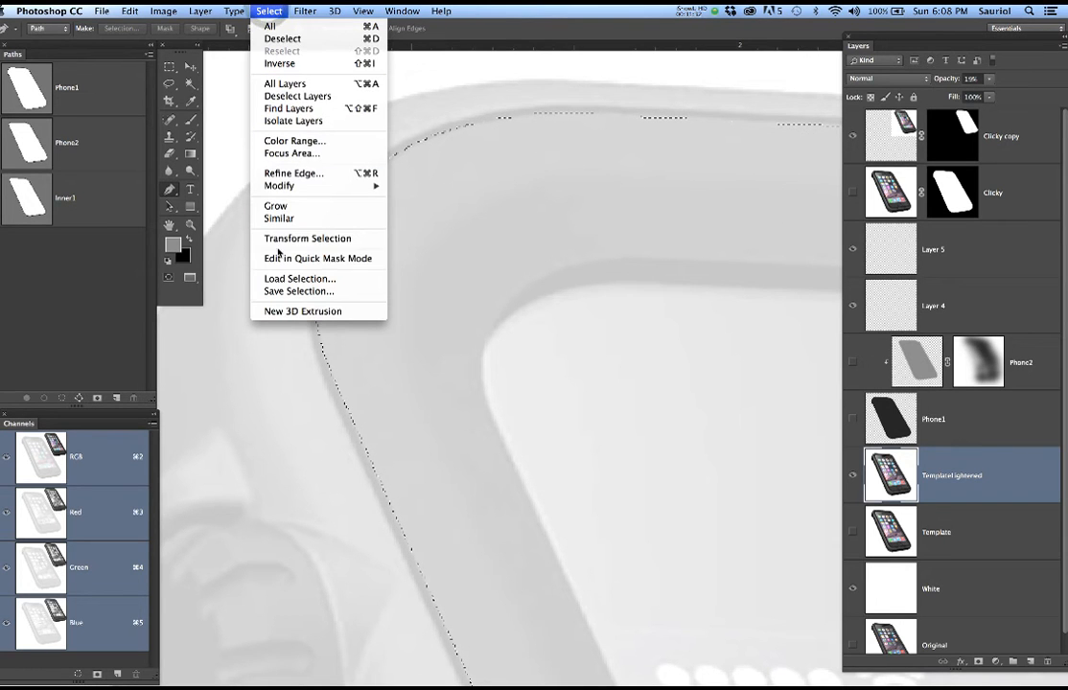
left_click(292, 290)
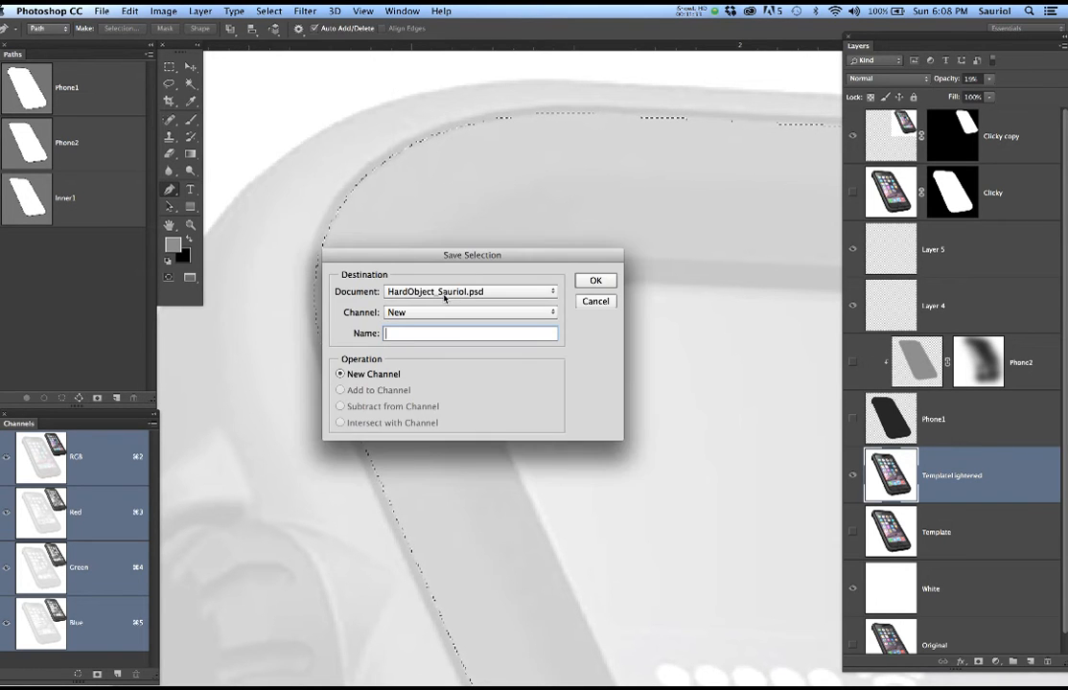
type("Inner2")
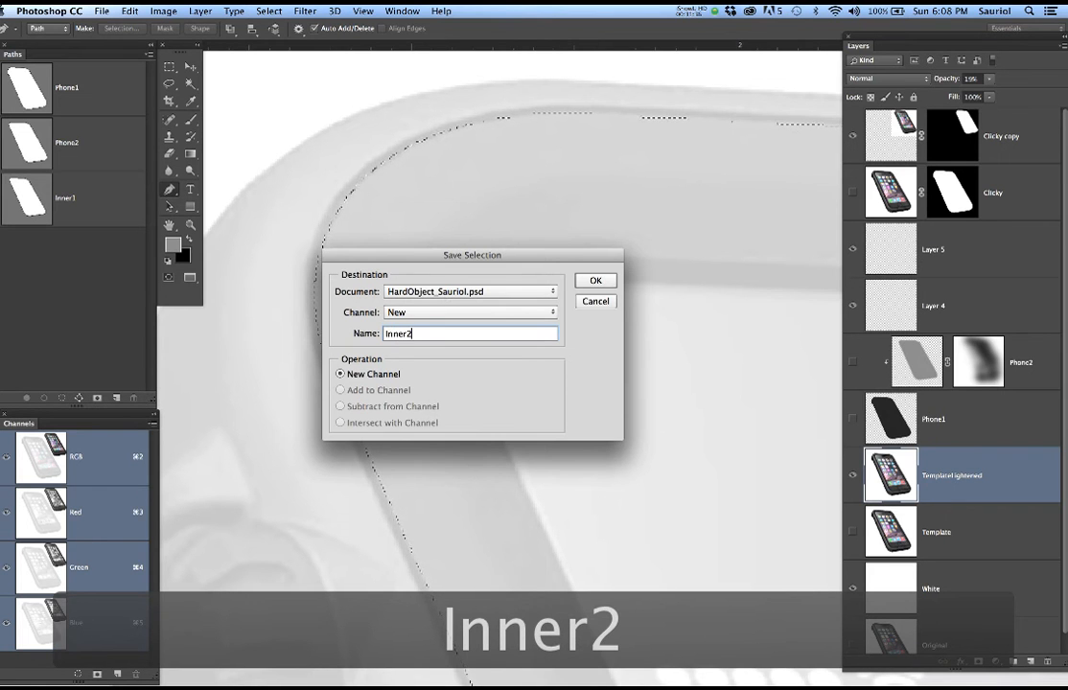
key("Return")
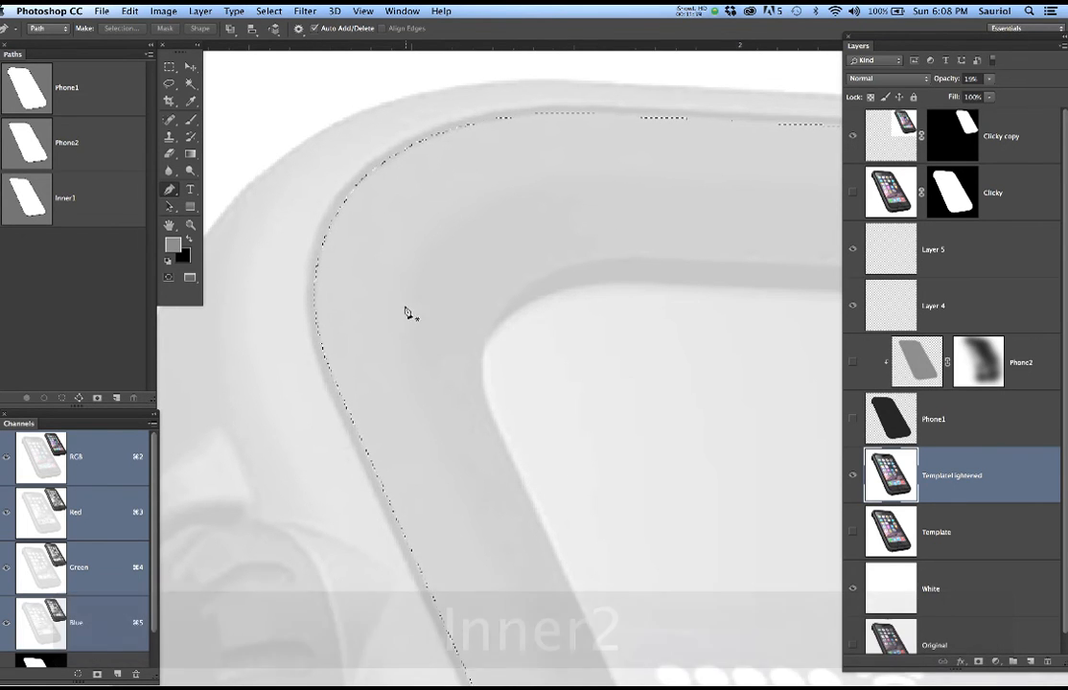
Compare the selection edge with the dark rim seam on the Clicky layer, and inspect the Inner2 channel before returning to the RGB composite
left_click(851, 192)
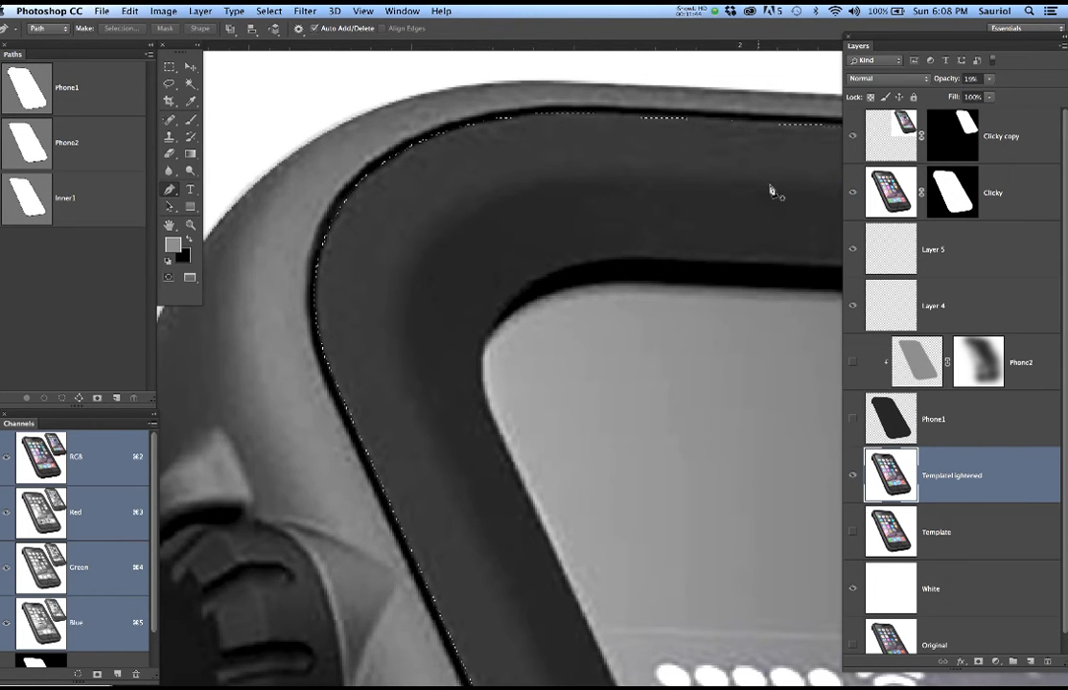
left_click(851, 192)
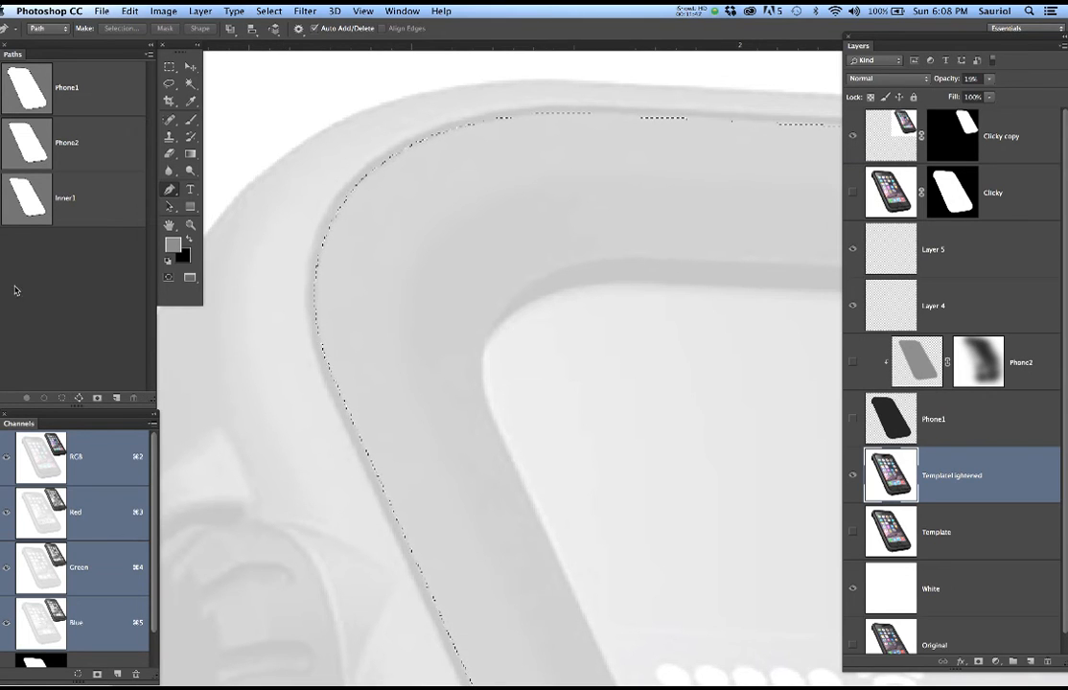
scroll(69, 595, "down", 2)
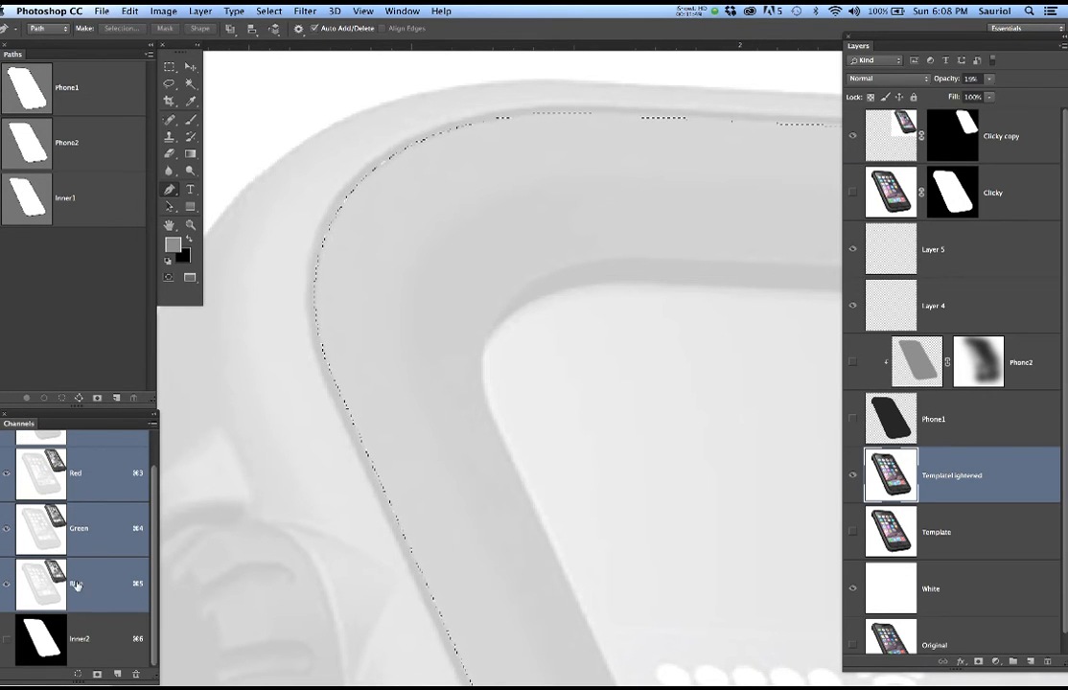
left_click(101, 640)
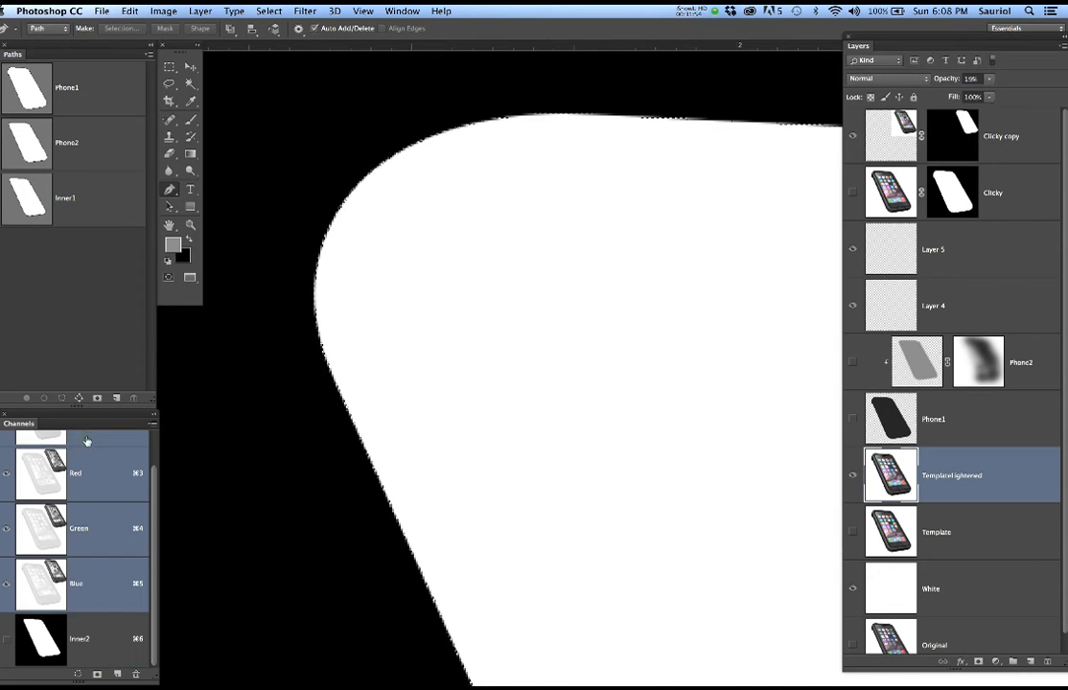
left_click(87, 439)
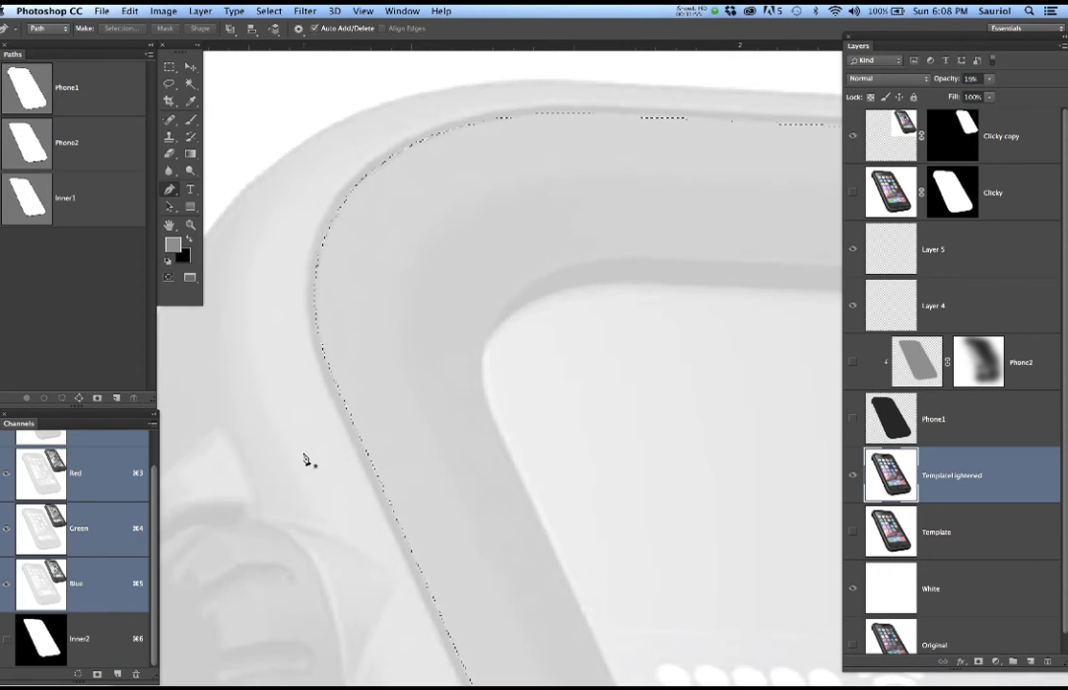
Rename Layer 4 as Inner1Black
scroll(359, 436, "down", 6)
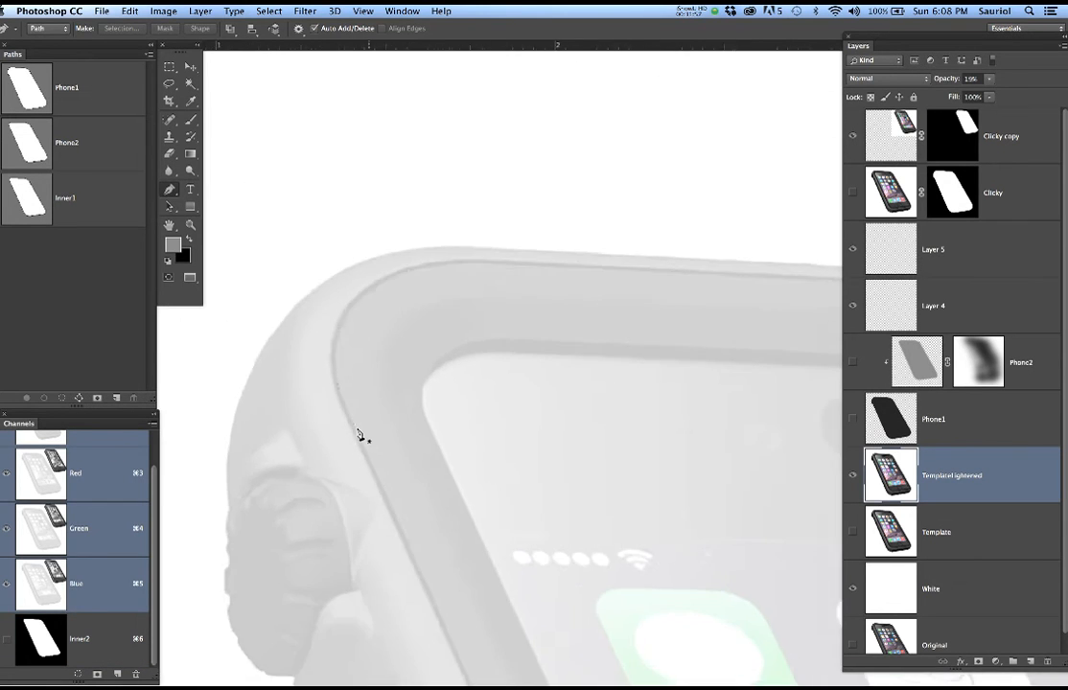
scroll(360, 437, "down", 5)
left_click_drag(522, 499, 364, 173)
scroll(386, 192, "down", 6)
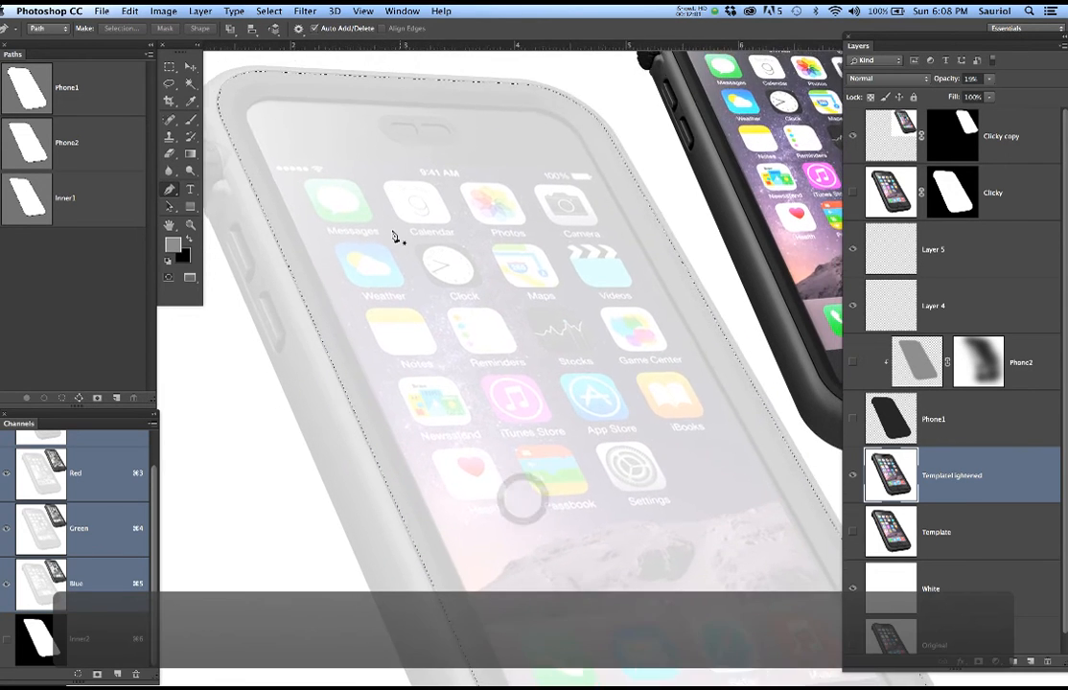
scroll(393, 236, "up", 2)
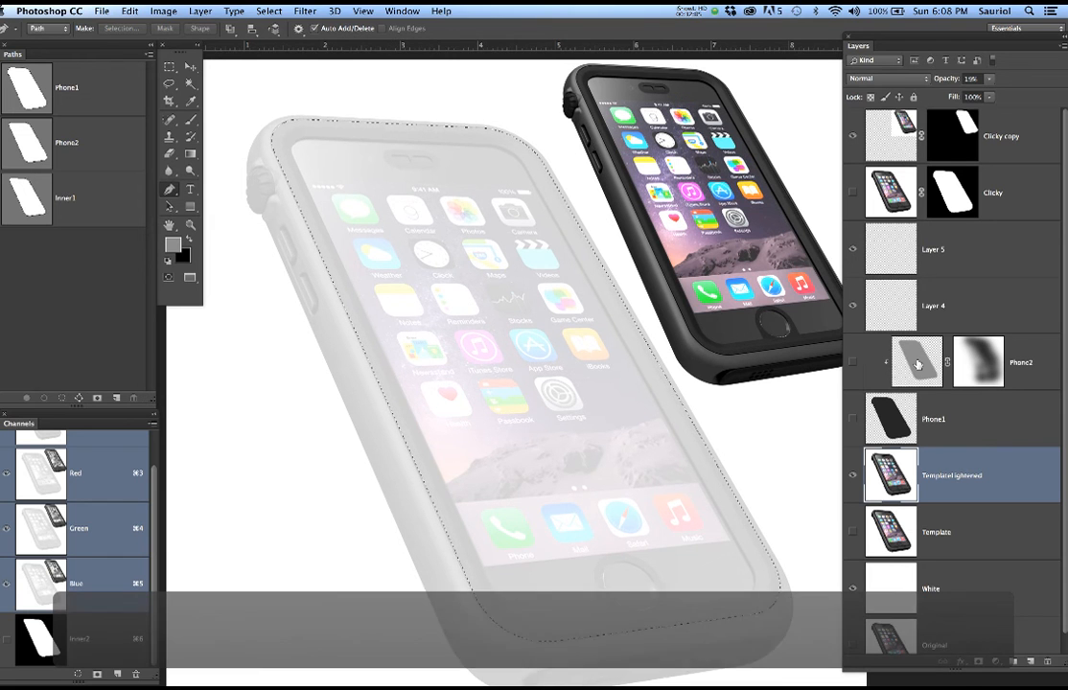
double_click(934, 306)
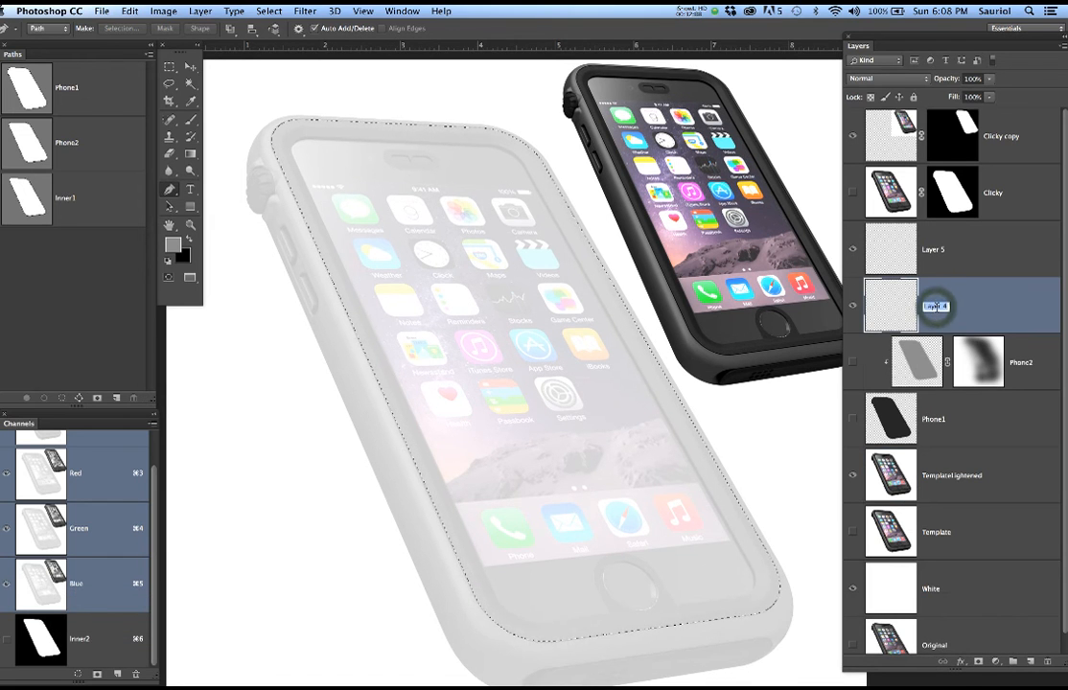
type("Inner")
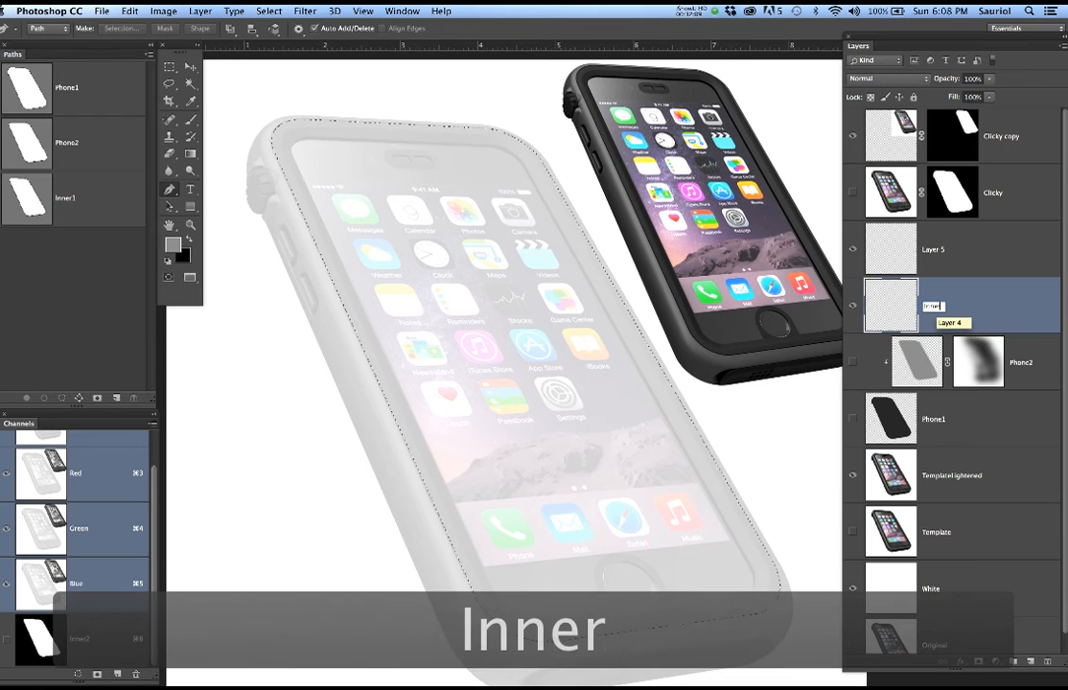
type("1Black")
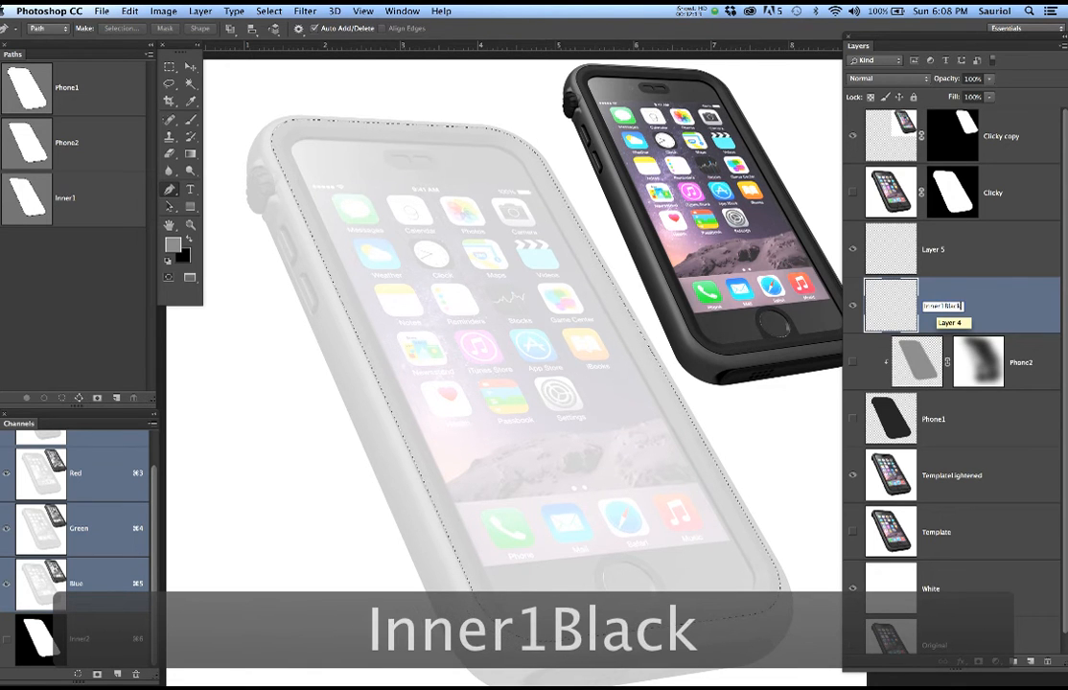
key("Return")
key("s")
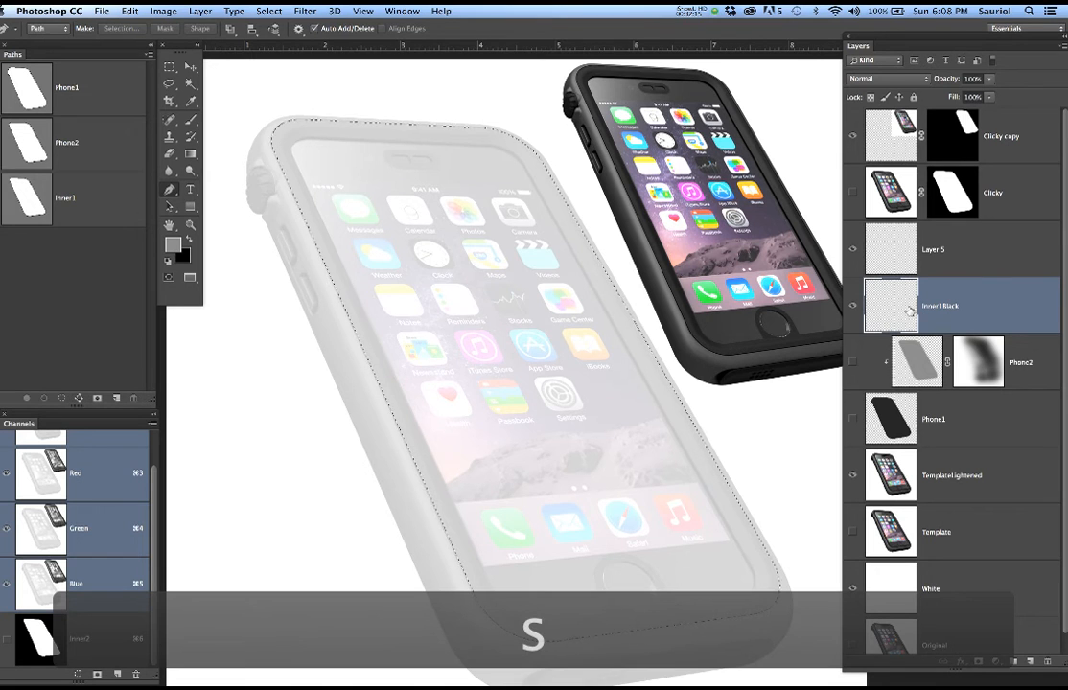
Show the Phone1 and Phone2 layers, and load the Inner1 path as a selection for the Inner1Black layer
left_click(852, 419)
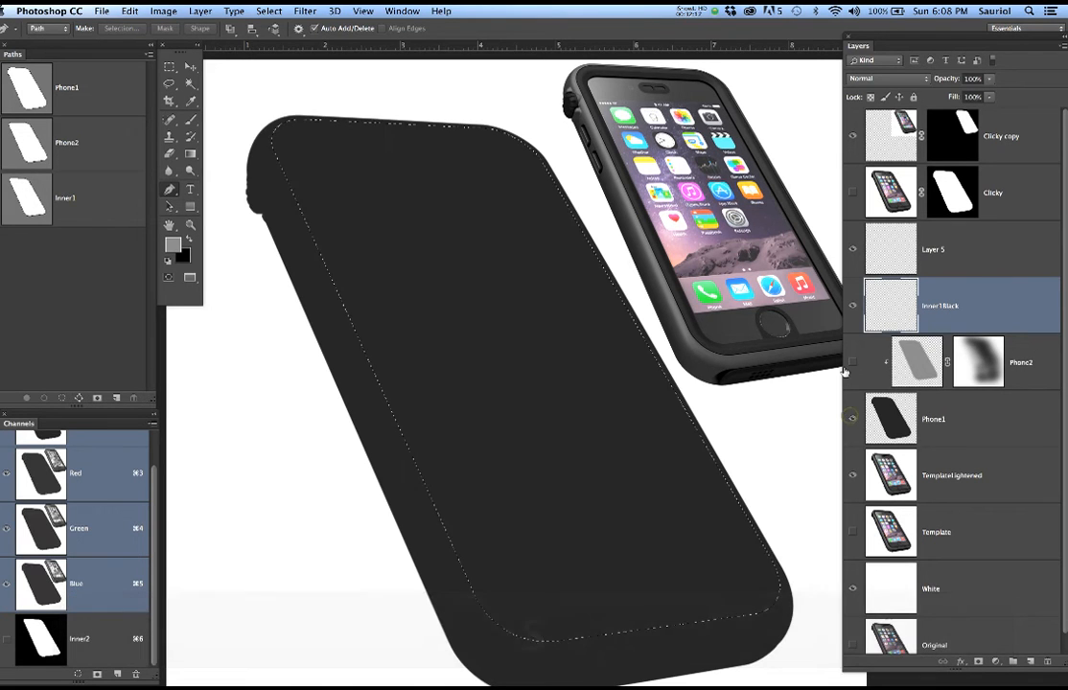
left_click(853, 362)
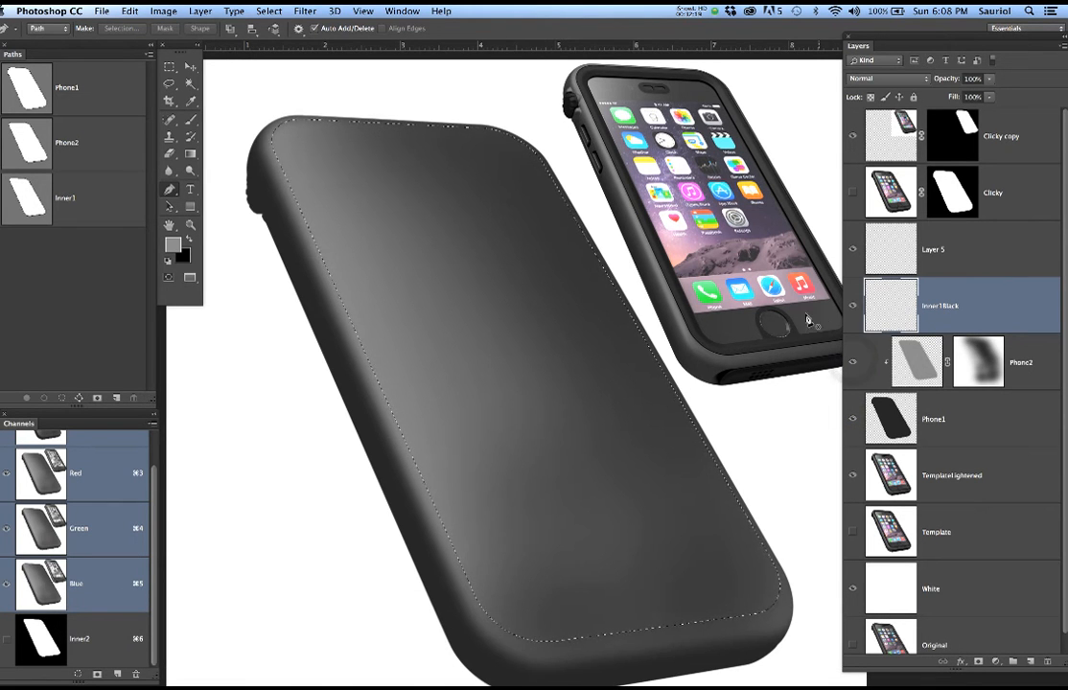
scroll(699, 296, "up", 3)
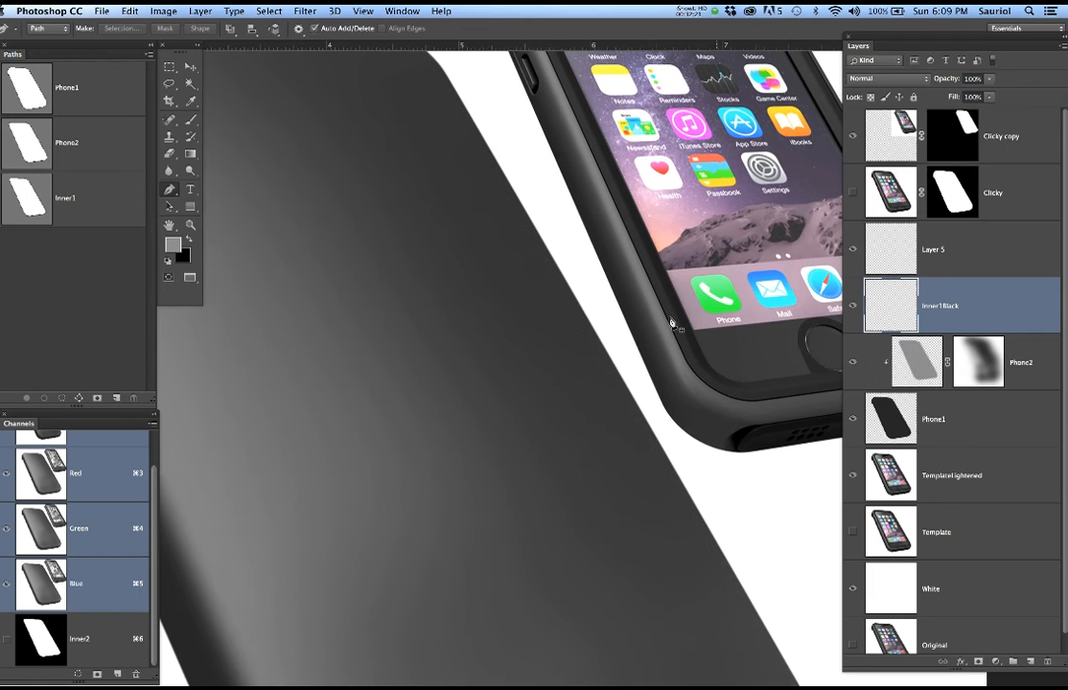
left_click_drag(468, 232, 672, 371)
key("super+h")
key("super+h")
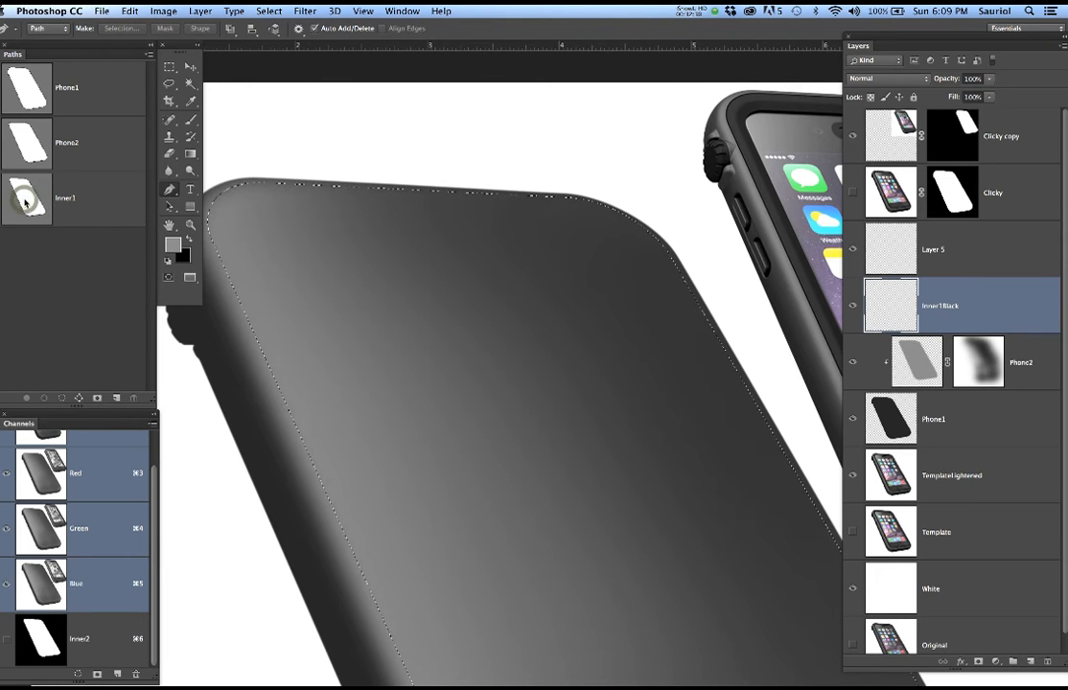
left_click_drag(391, 301, 446, 276)
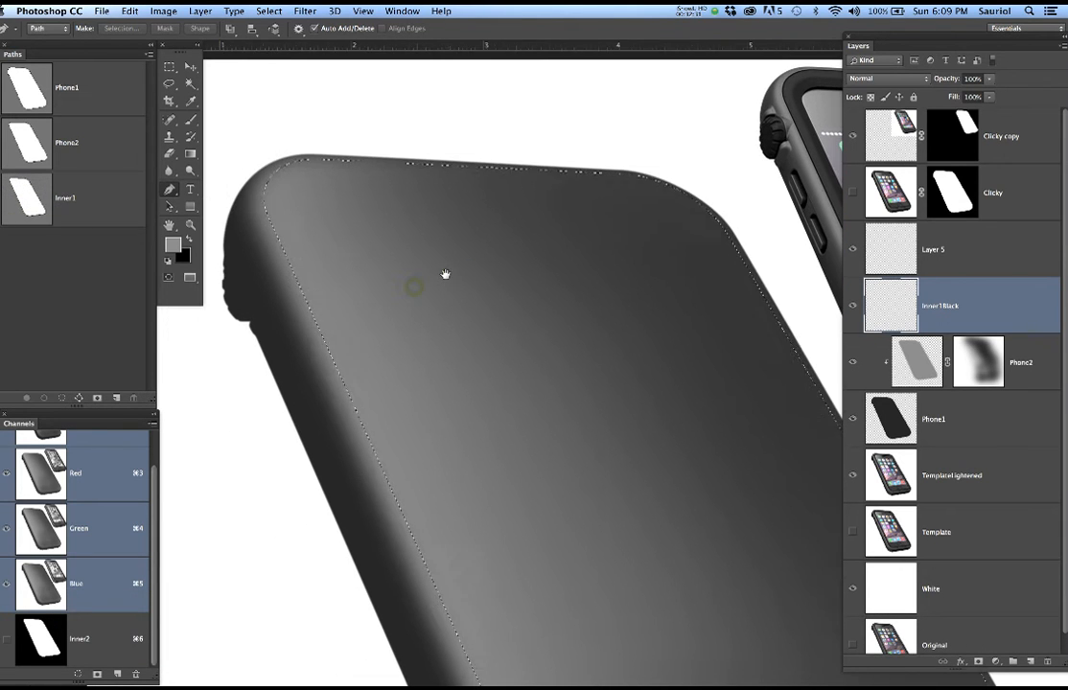
Show the Clicky layer and sample the rim seam's black as the foreground color with the Brush tool active
left_click(851, 192)
key("b")
scroll(235, 283, "up", 5)
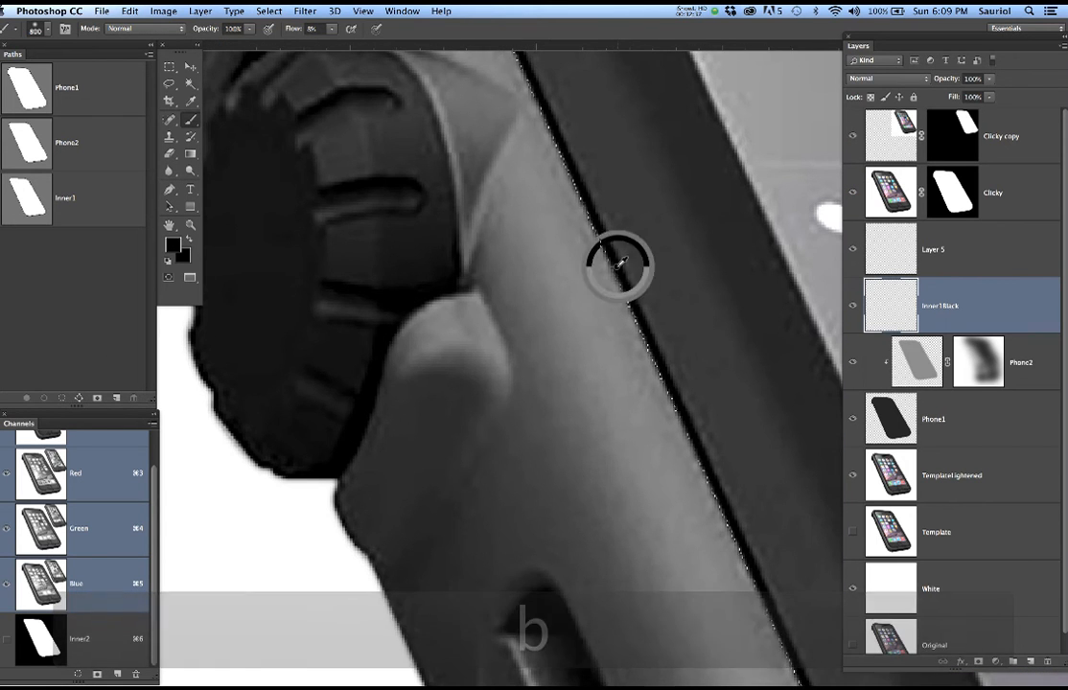
scroll(596, 273, "down", 3)
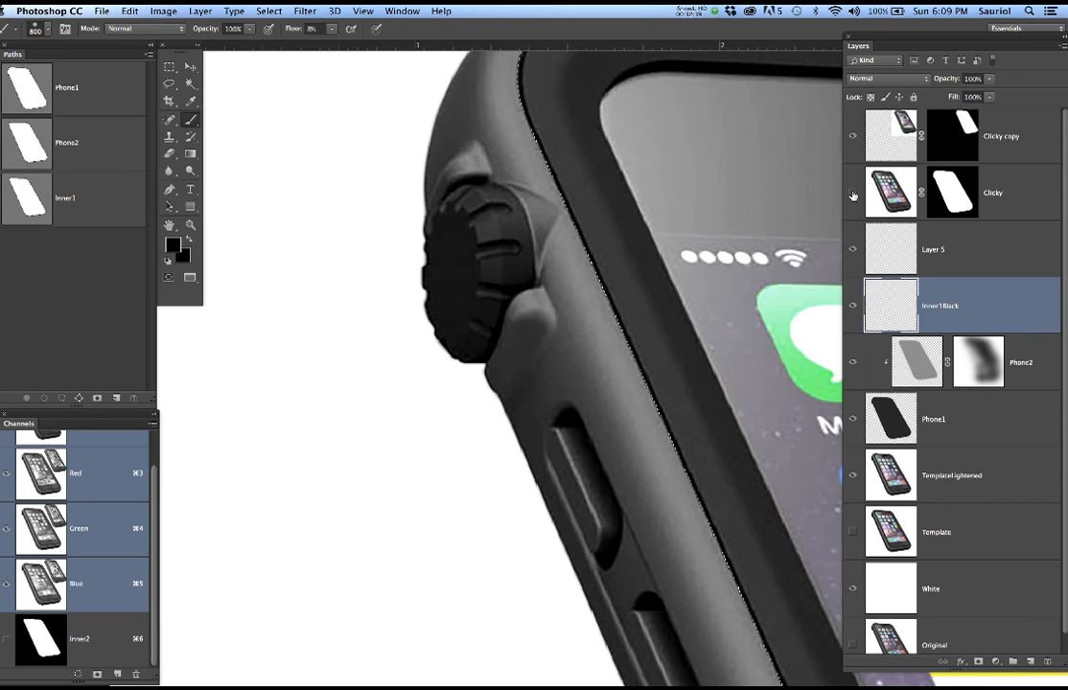
Hide the Clicky layer, fill the Inner1 selection with black on the Inner1Black layer, and deselect
left_click(850, 192)
left_click(990, 306)
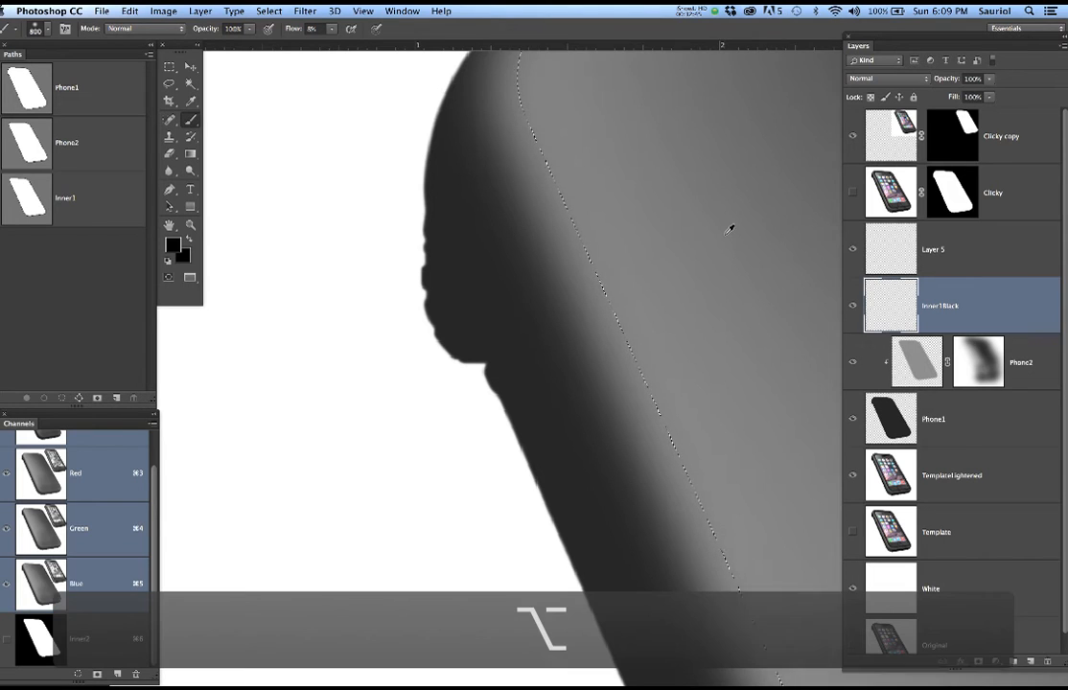
key("alt+BackSpace")
key("super+d")
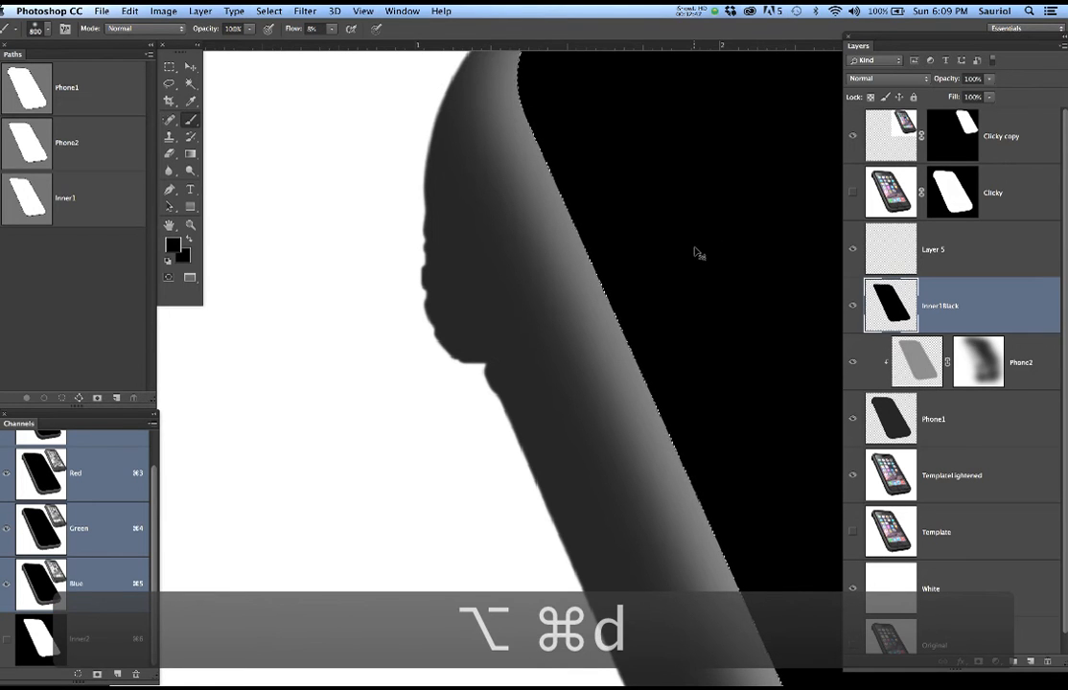
Soften the edge of the Inner1Black layer's black shape with a Gaussian Blur of 1 pixel radius
scroll(662, 253, "up", 3)
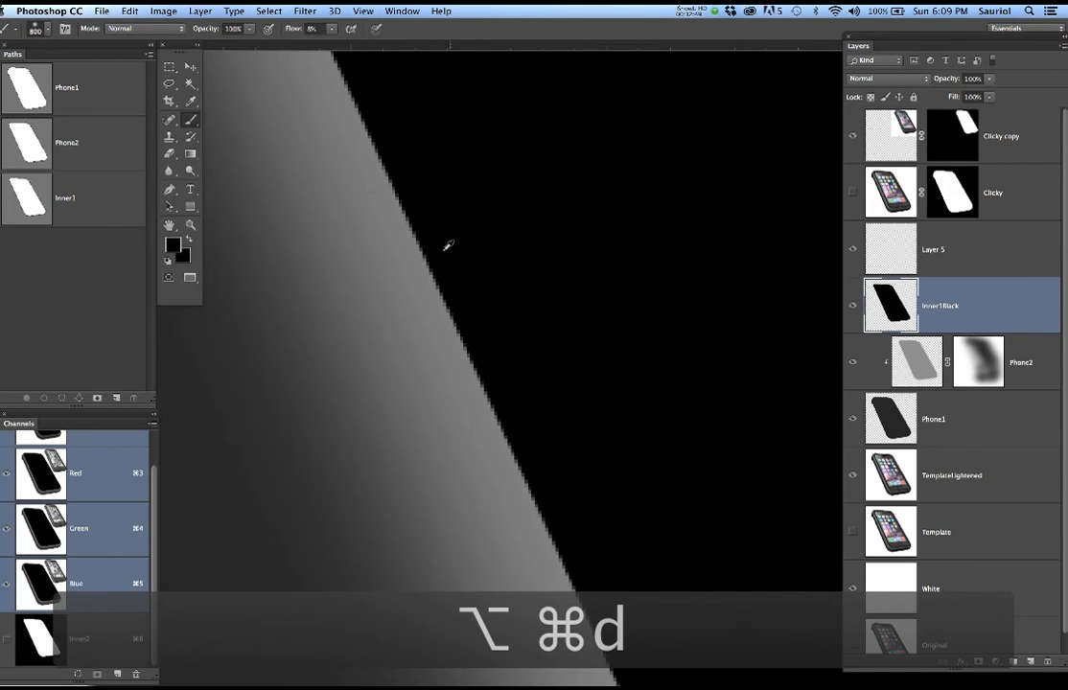
scroll(450, 245, "up", 3)
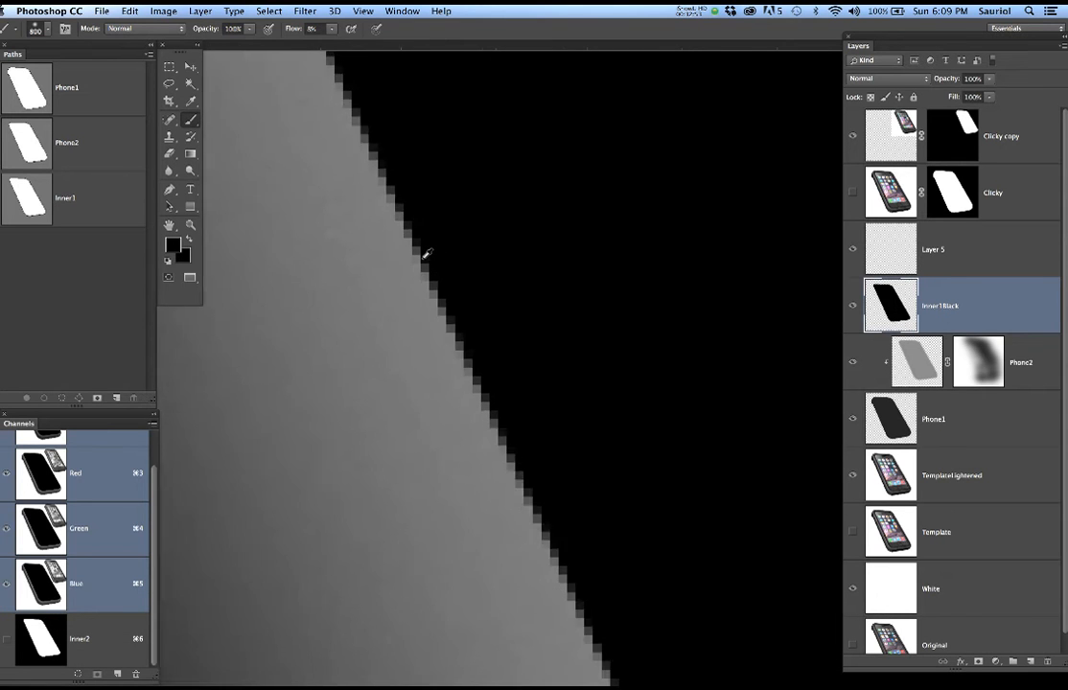
scroll(426, 253, "down", 4)
scroll(427, 253, "up", 5)
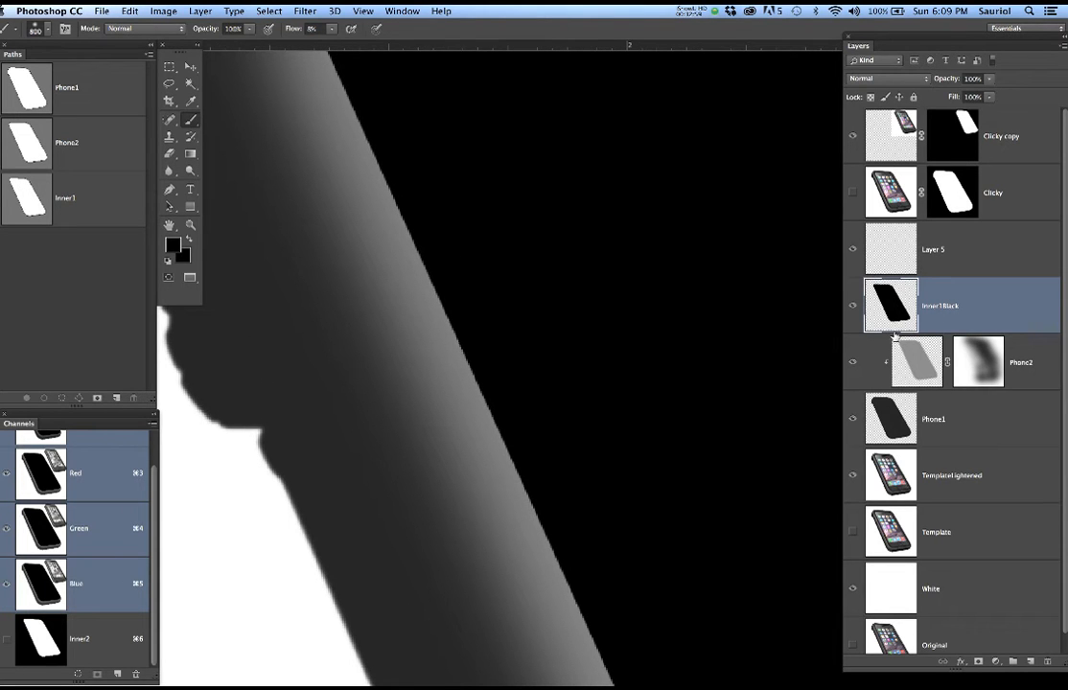
left_click(276, 14)
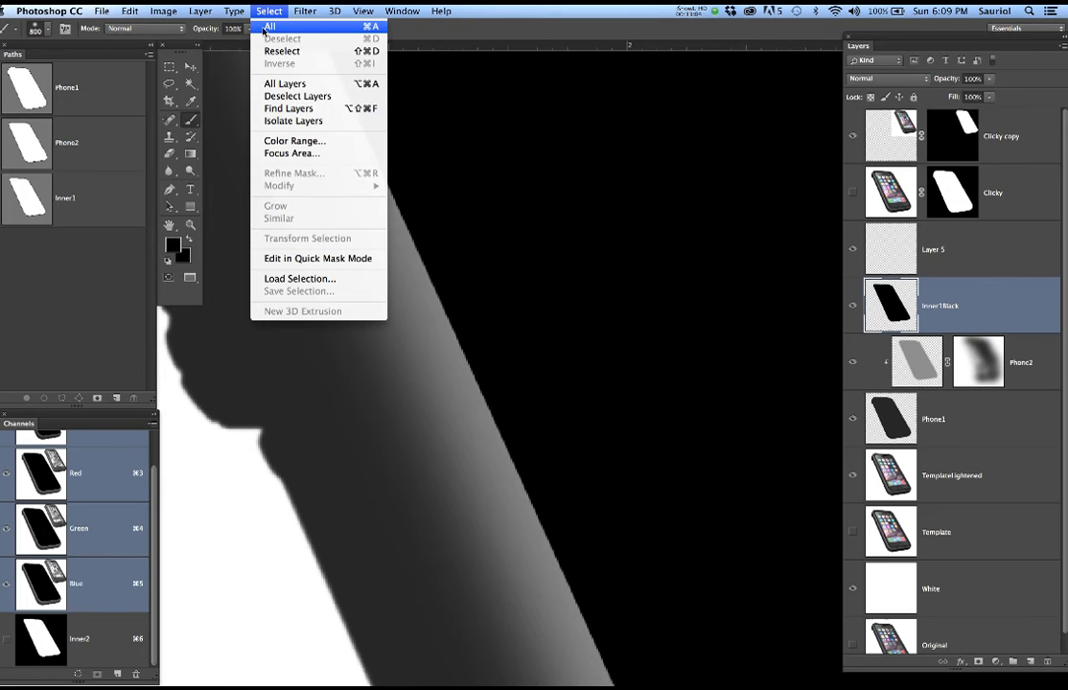
left_click(970, 311)
left_click(320, 10)
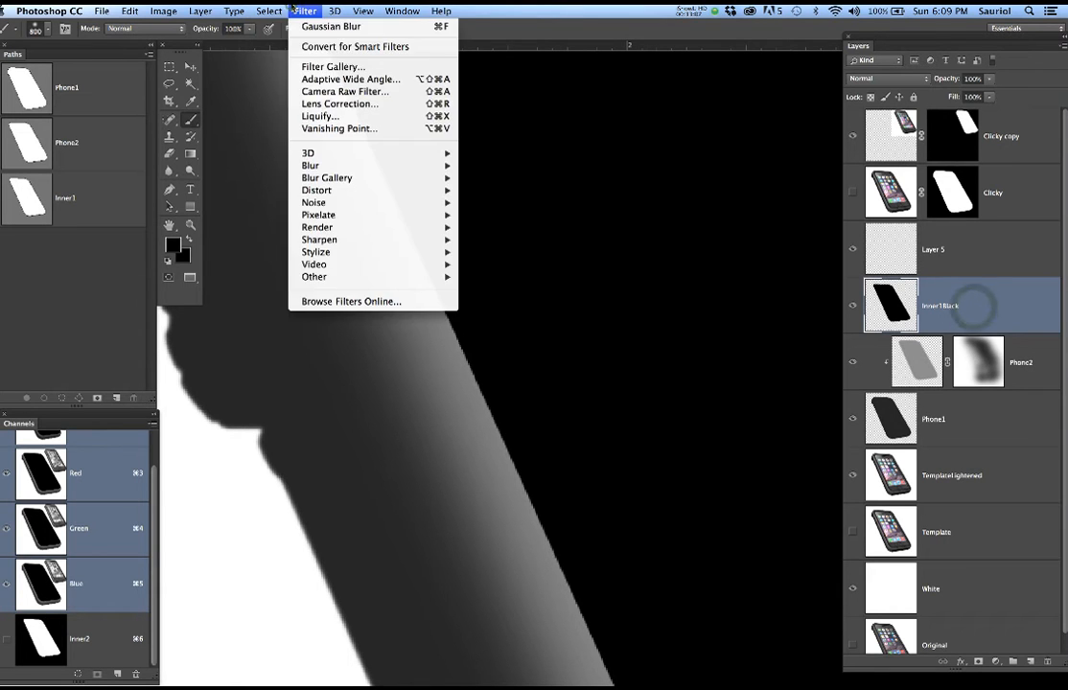
mouse_move(335, 215)
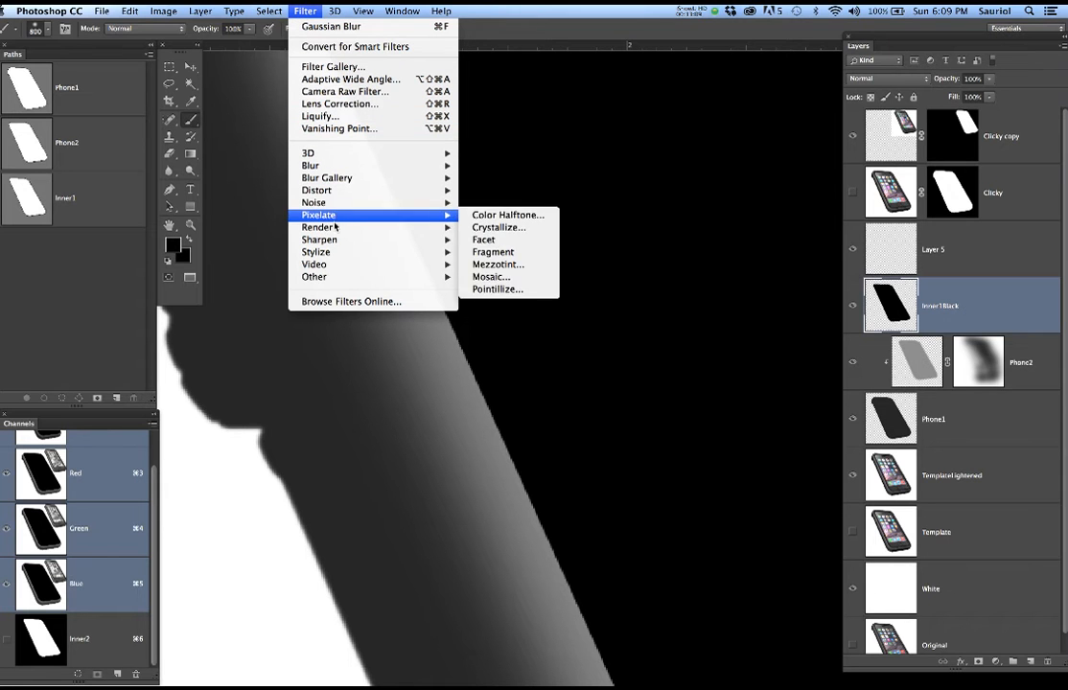
mouse_move(327, 178)
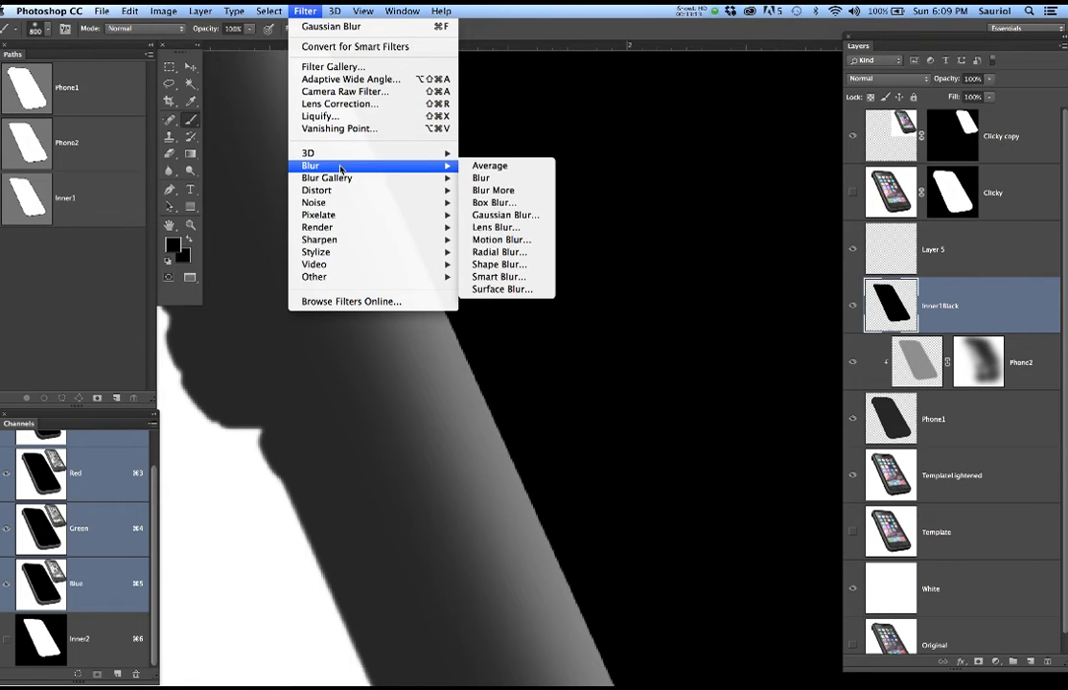
left_click(484, 215)
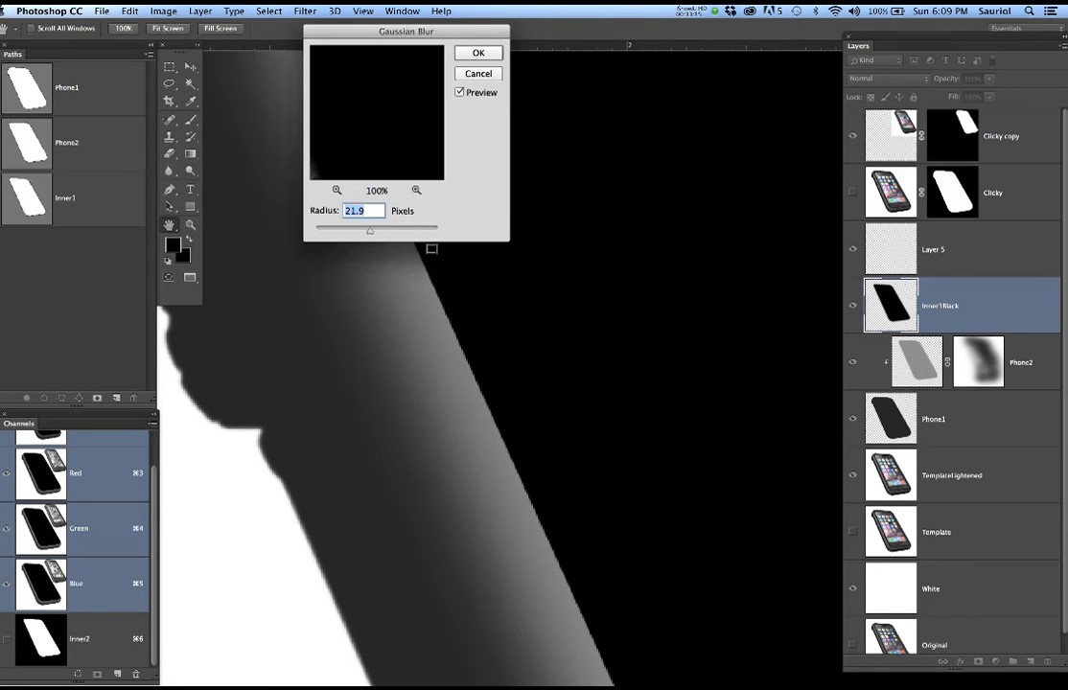
type("1")
key("Return")
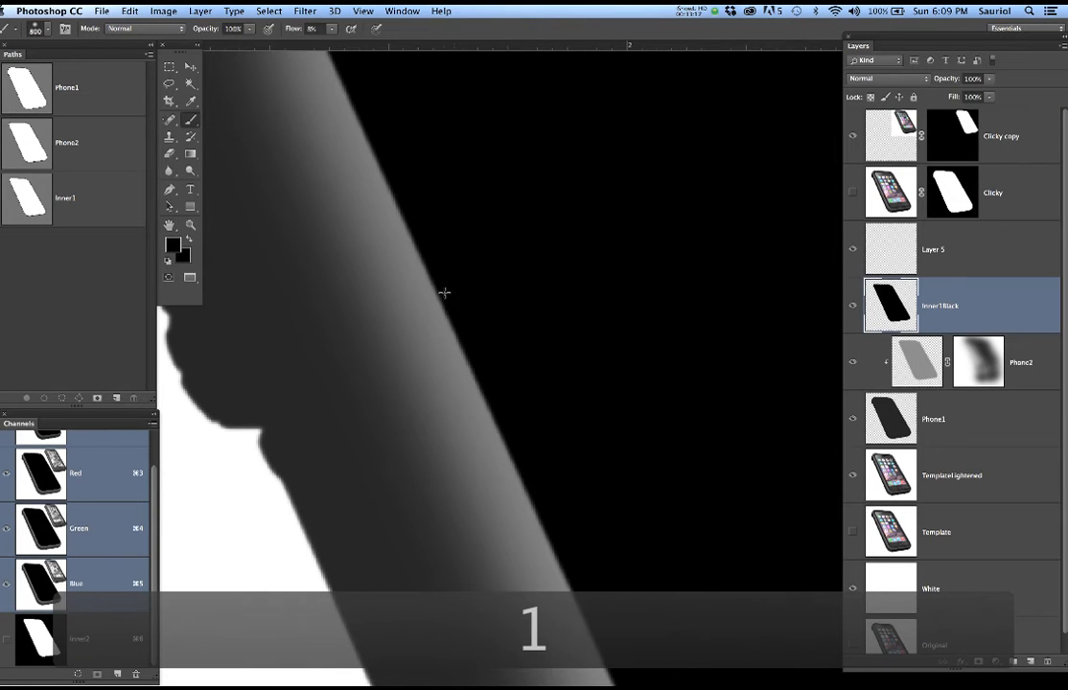
Examine the softened black shape's edge, and study the thin black seam and inner rim shading on the small reference phone
scroll(416, 274, "up", 3)
scroll(417, 274, "down", 4)
scroll(419, 271, "down", 5)
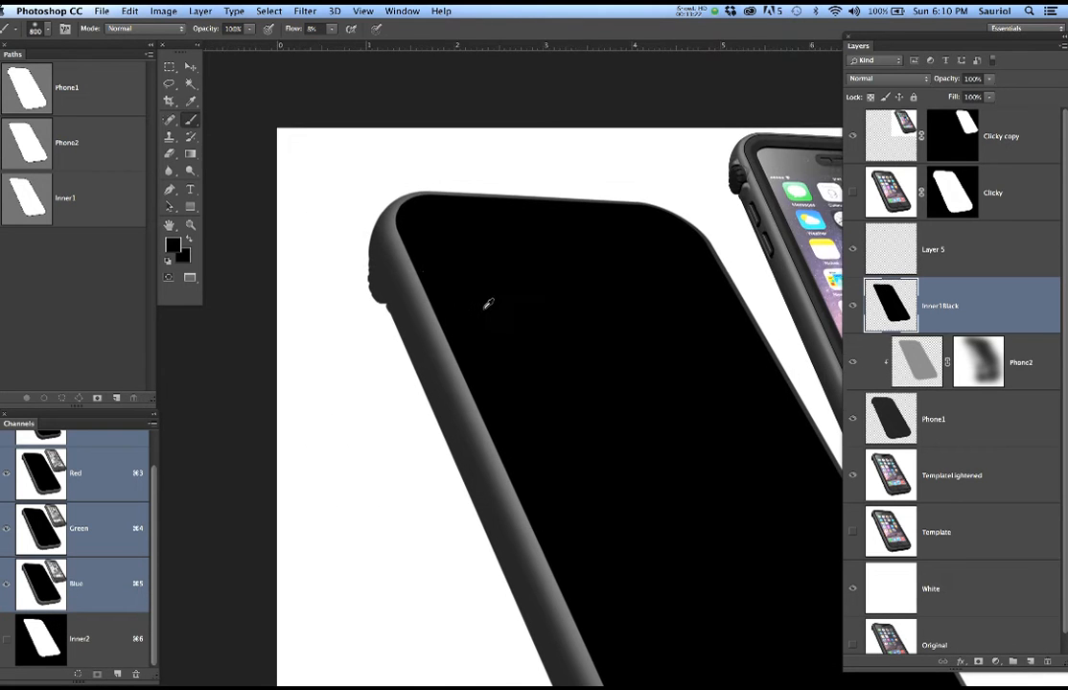
scroll(489, 303, "up", 4)
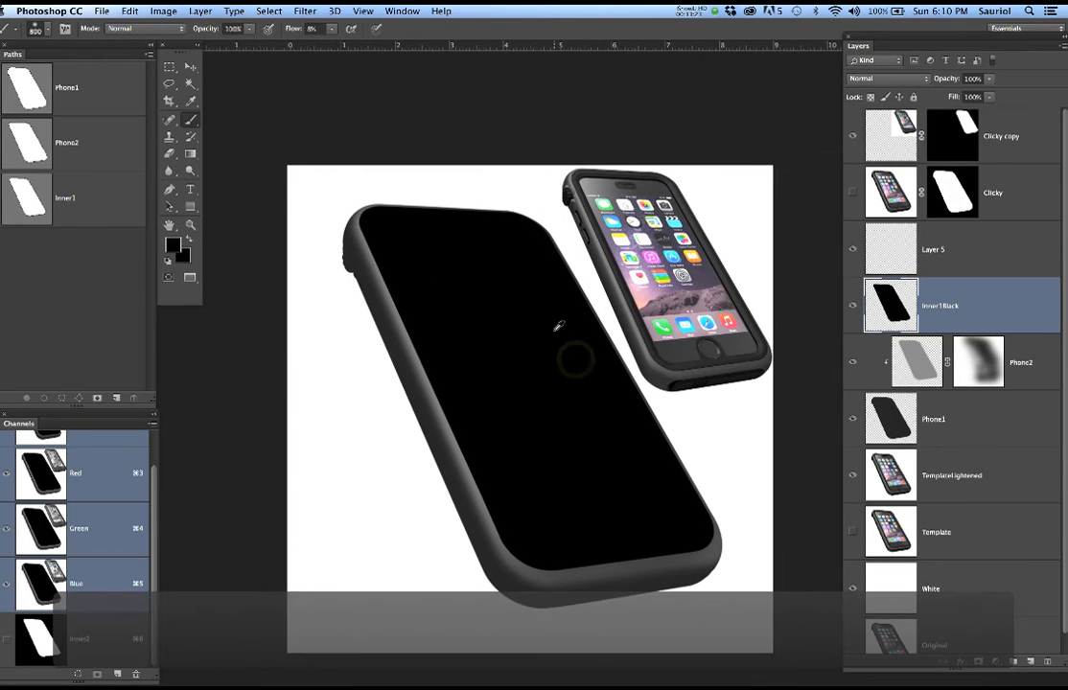
scroll(557, 326, "up", 5)
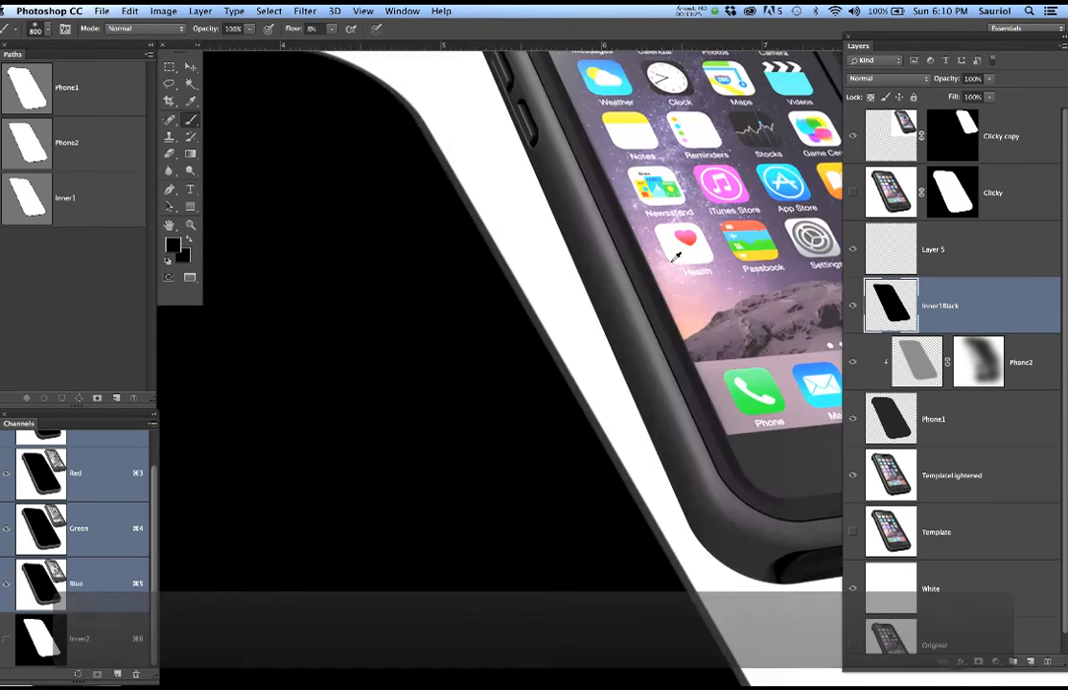
scroll(564, 261, "up", 4)
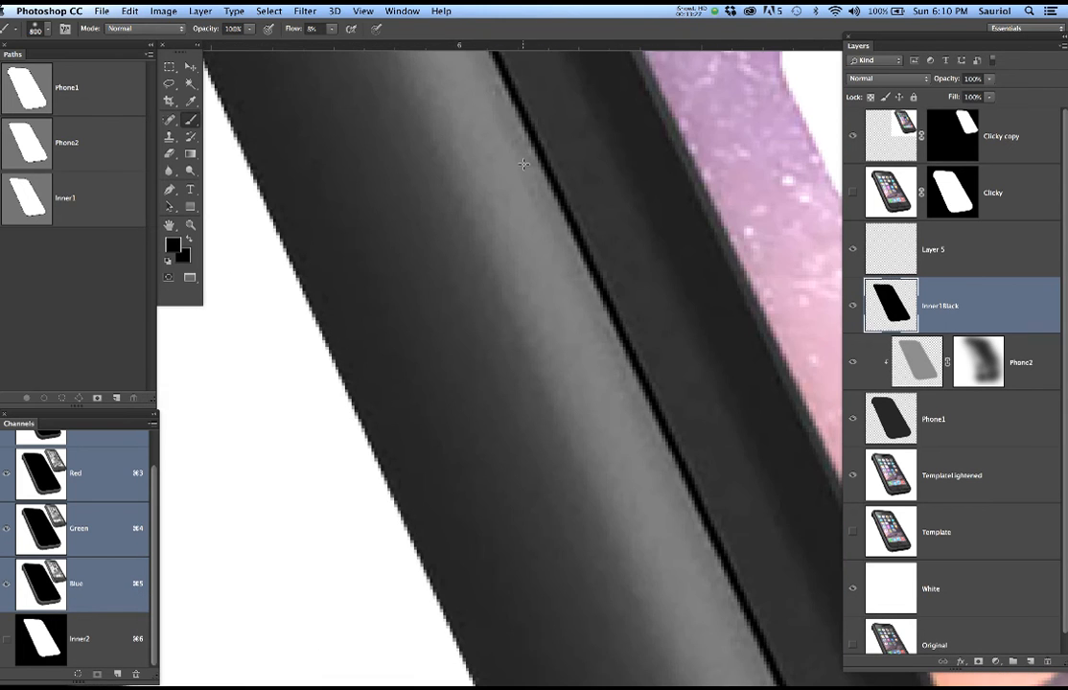
left_click_drag(557, 449, 587, 537)
left_click_drag(486, 403, 546, 566)
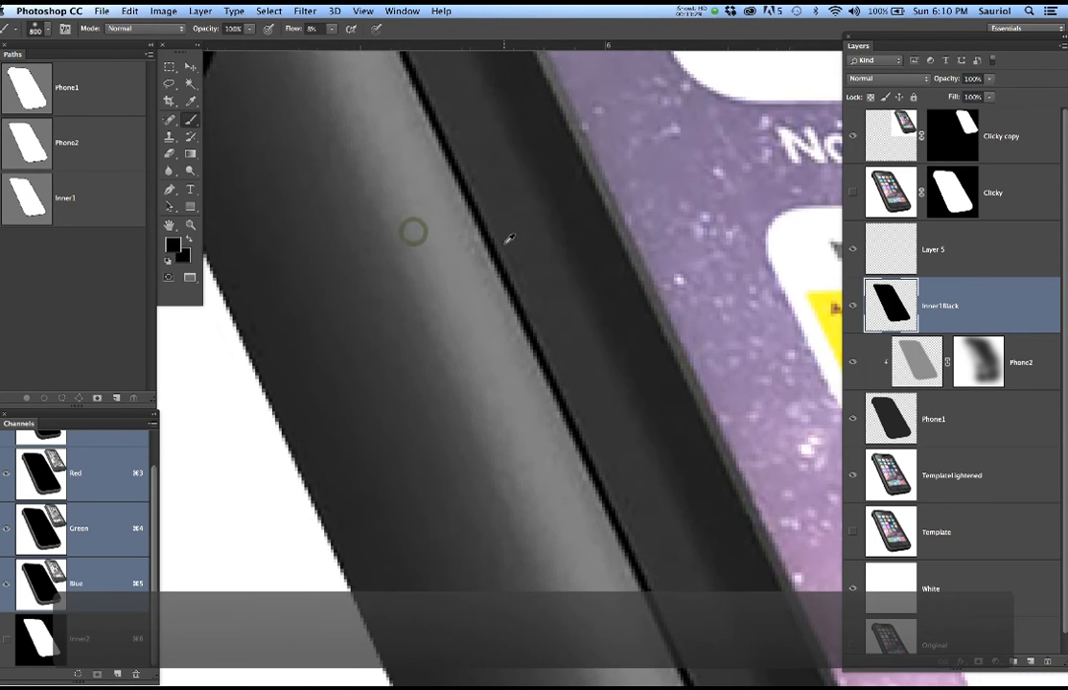
scroll(509, 237, "up", 3)
scroll(449, 227, "down", 3)
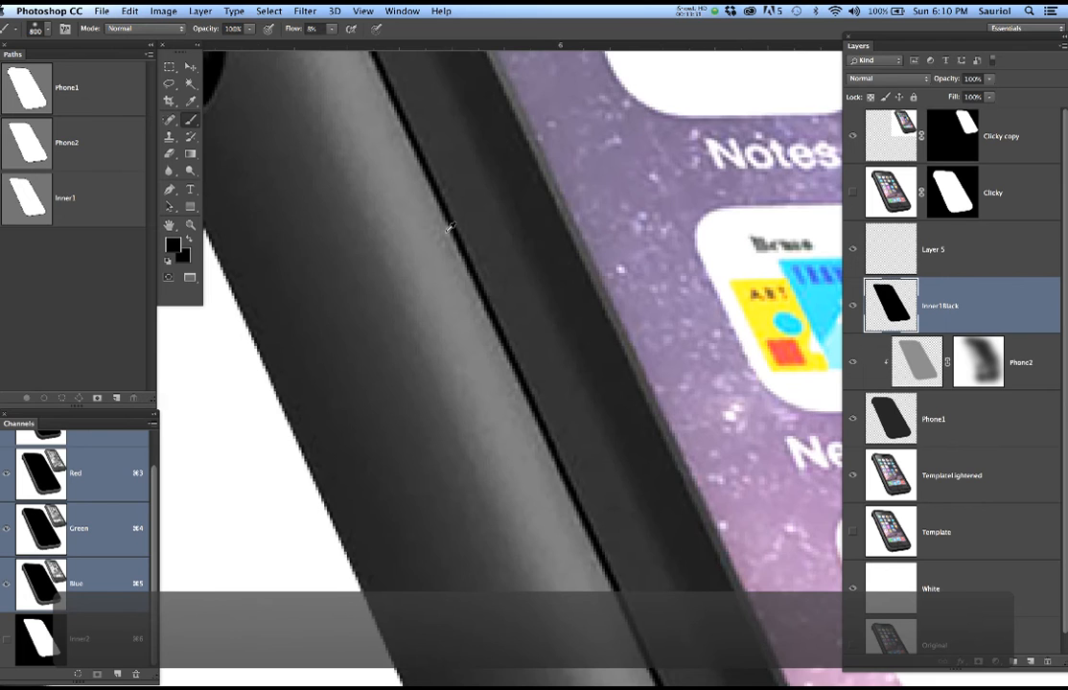
scroll(431, 159, "up", 3)
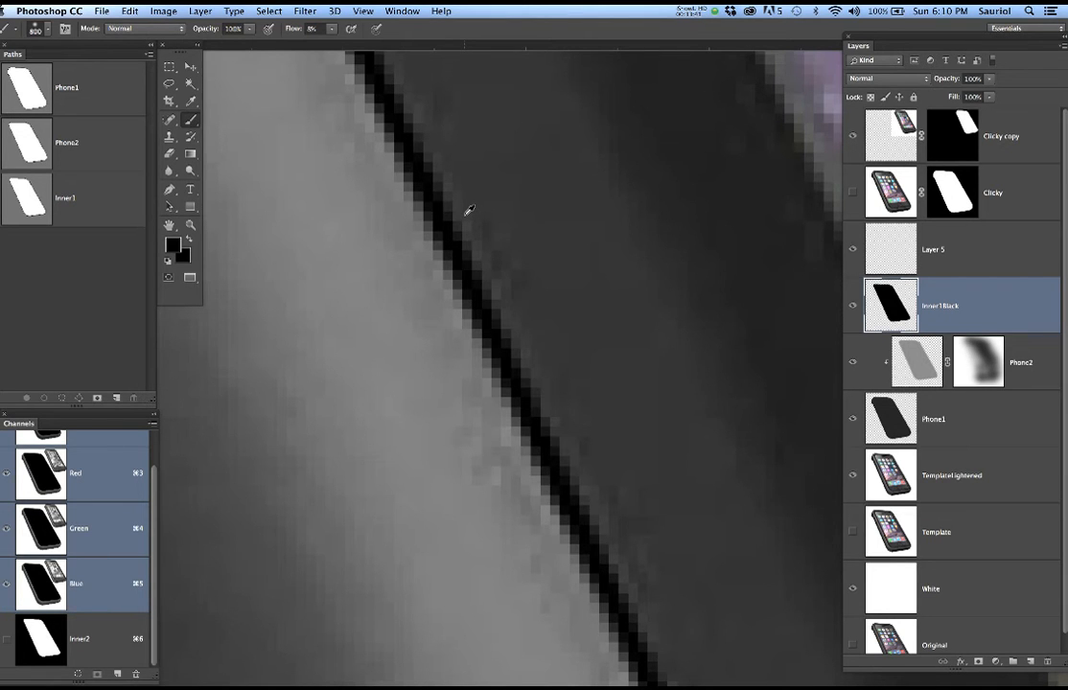
scroll(467, 210, "down", 5)
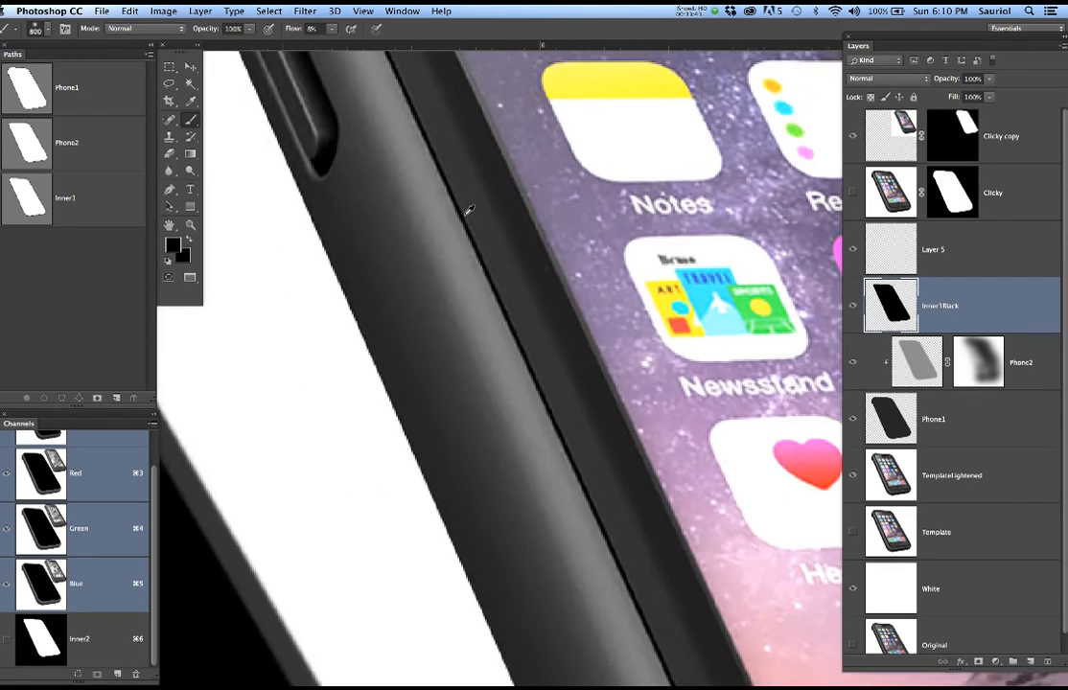
scroll(561, 351, "down", 3)
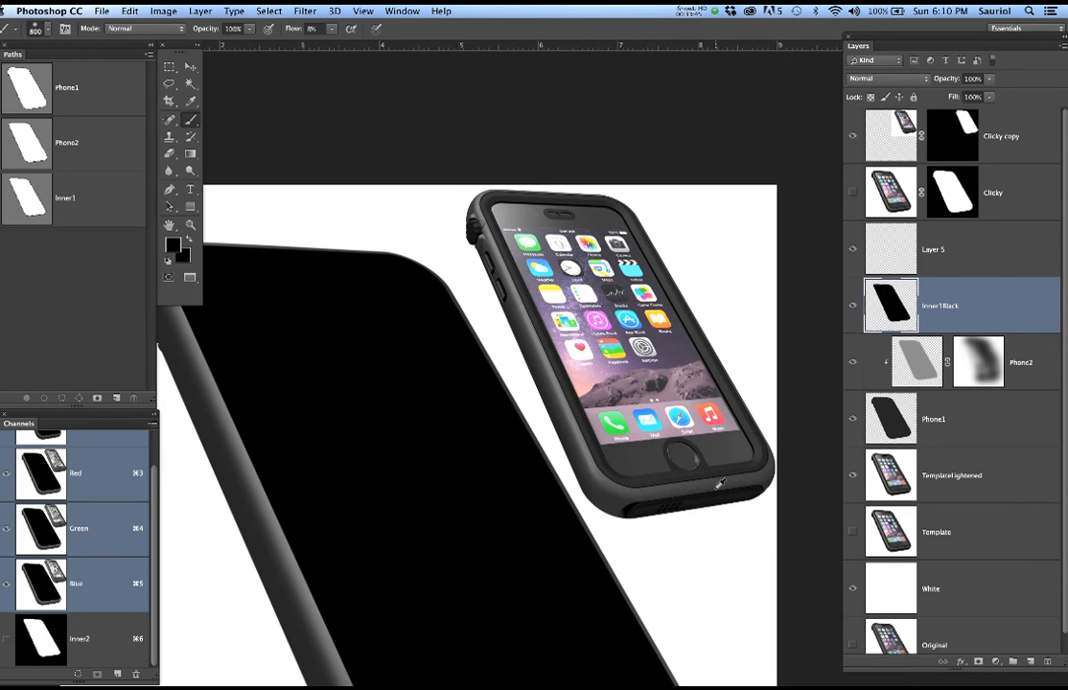
scroll(730, 472, "up", 3)
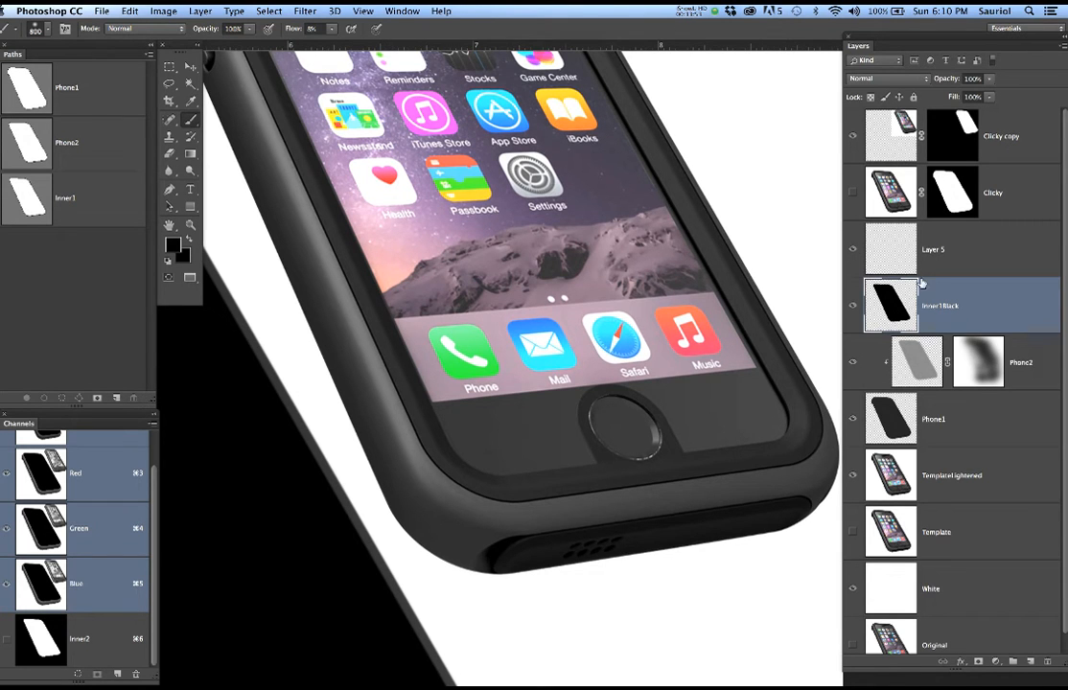
Rename Layer 5 as Inner2
left_click(954, 270)
double_click(927, 253)
type("Inner2")
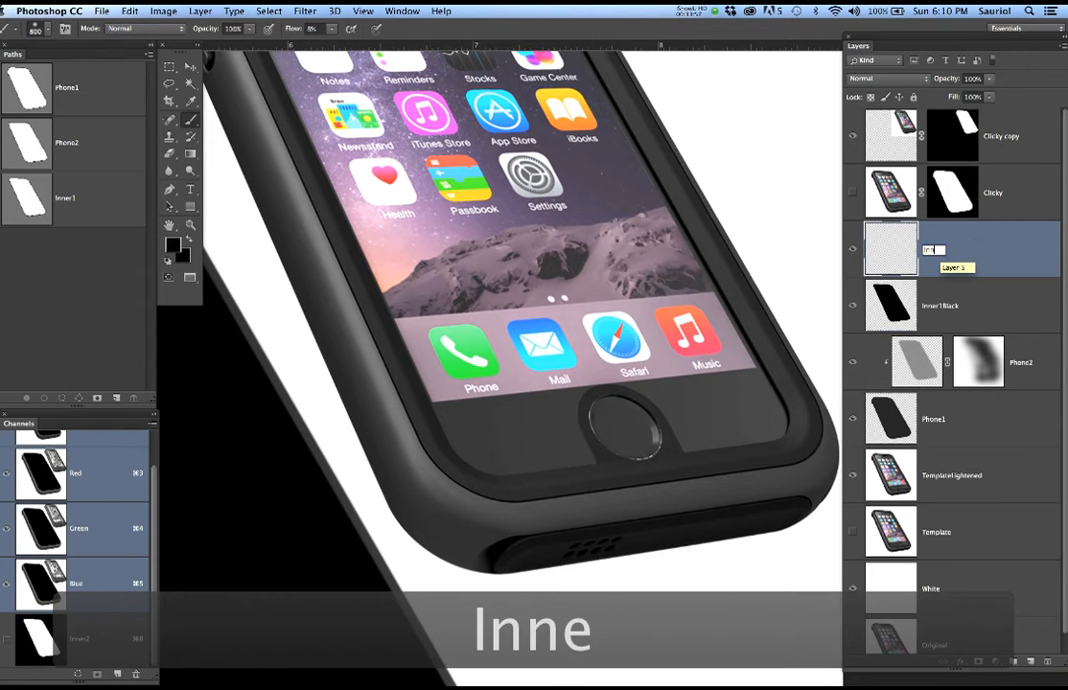
key("Return")
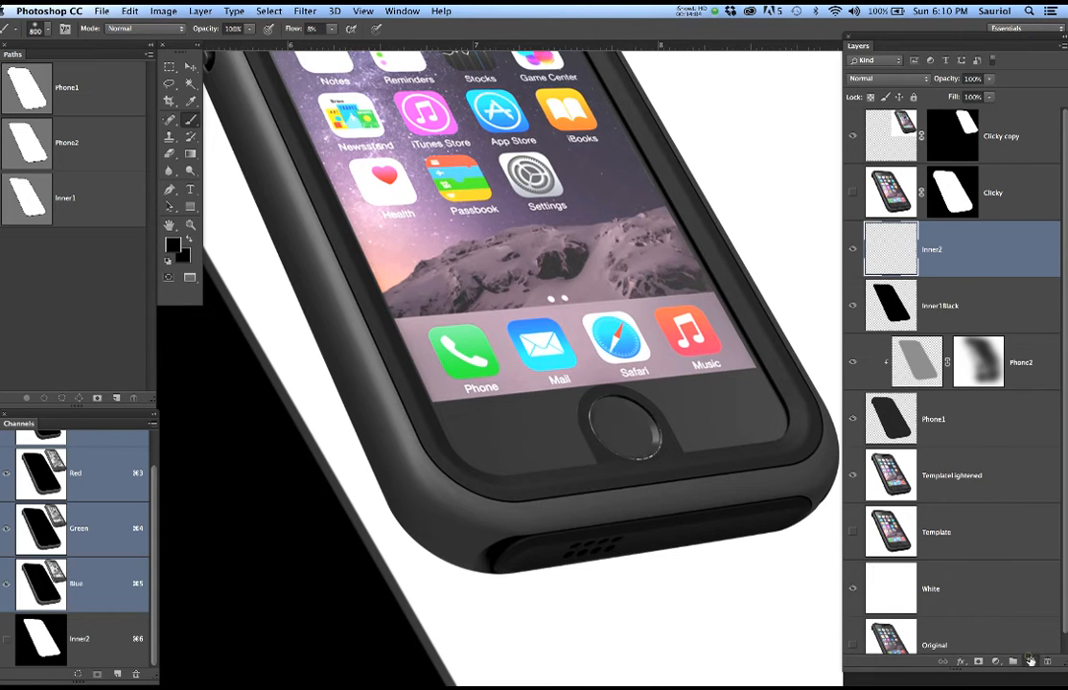
Create a new layer above Inner2 and name it Inner2_Highlight
left_click(1029, 661)
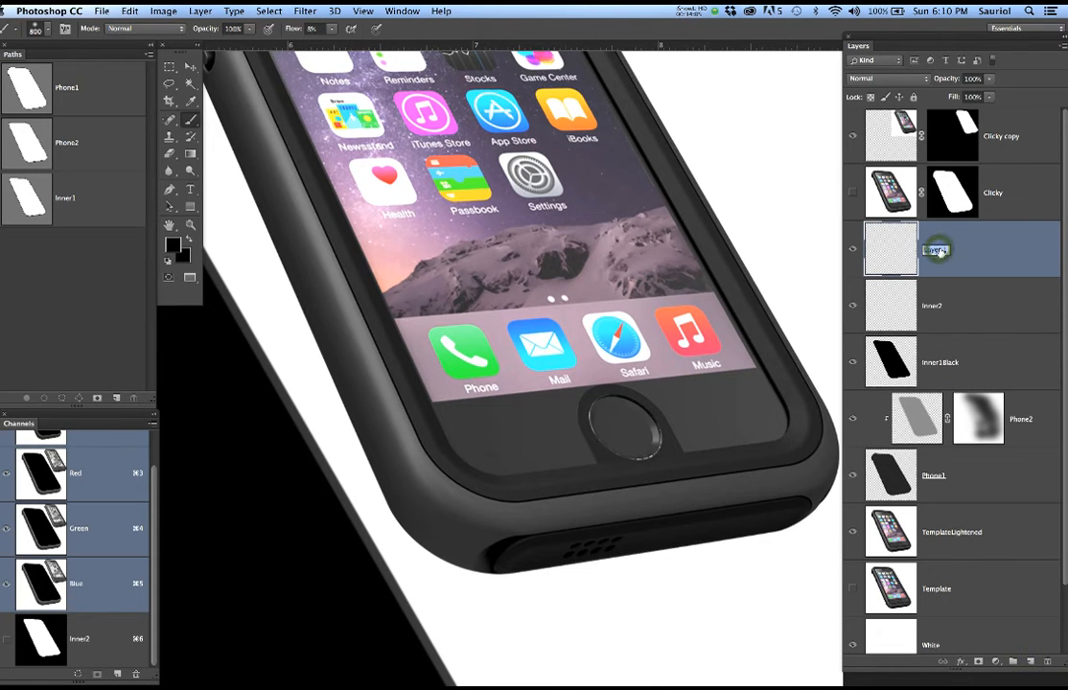
type("Innert2")
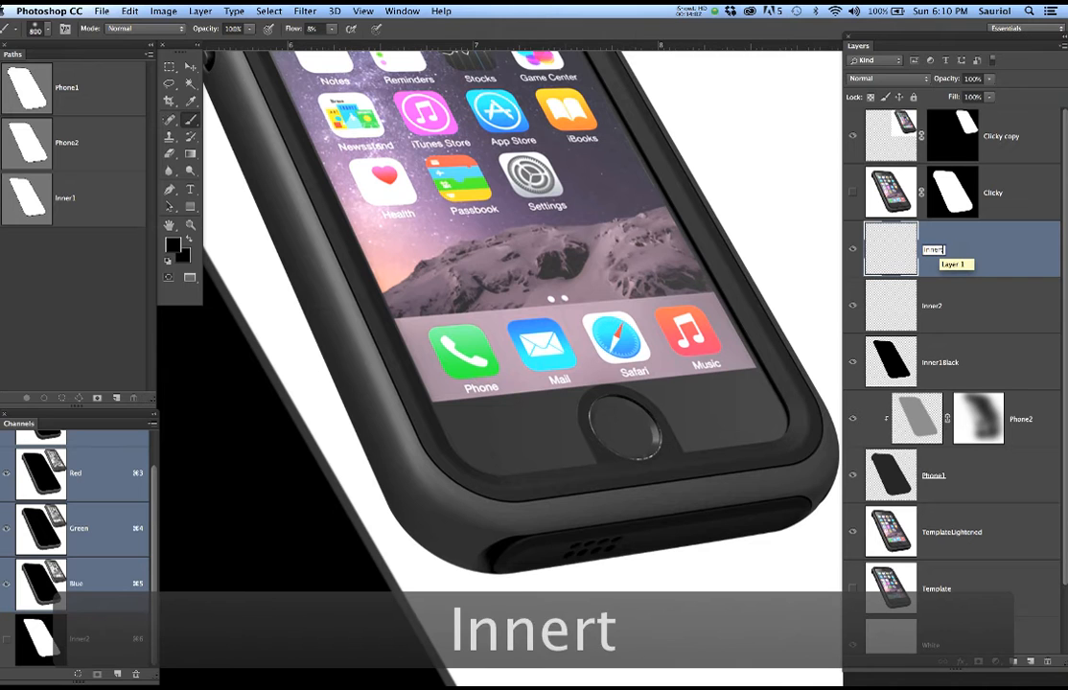
key("BackSpace")
key("BackSpace")
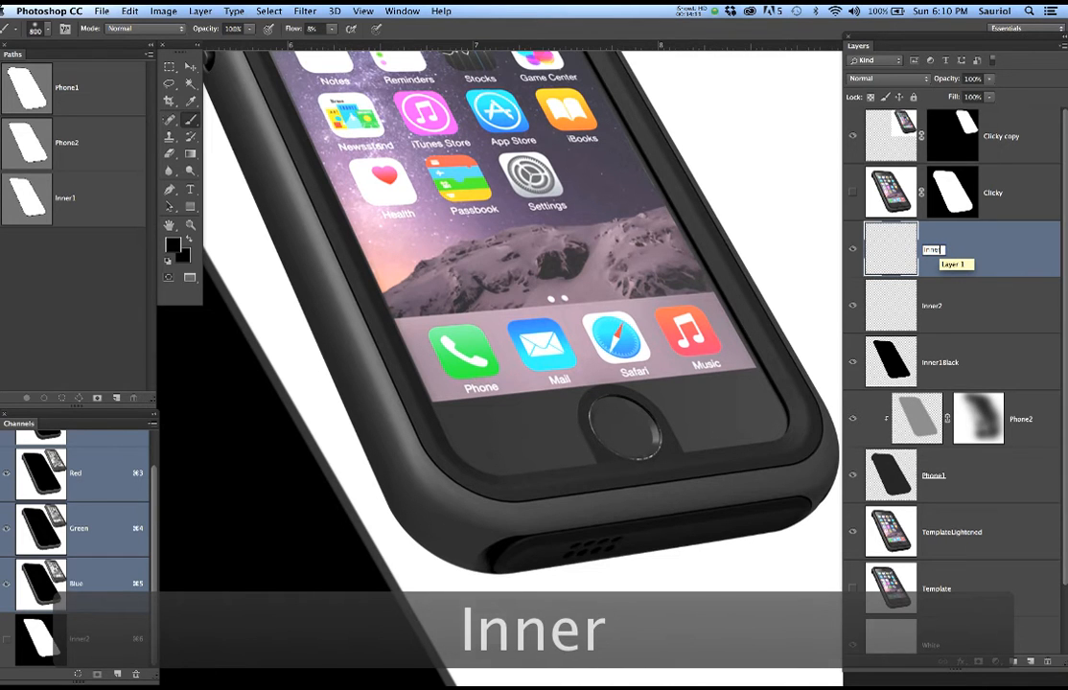
type("2_")
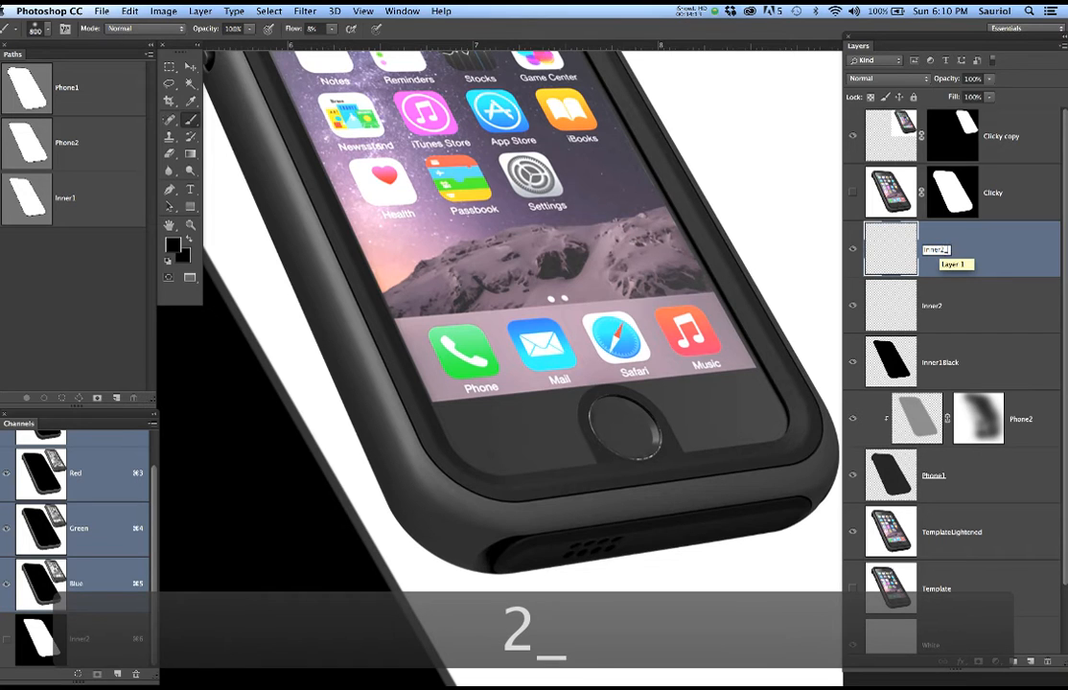
type("Highli")
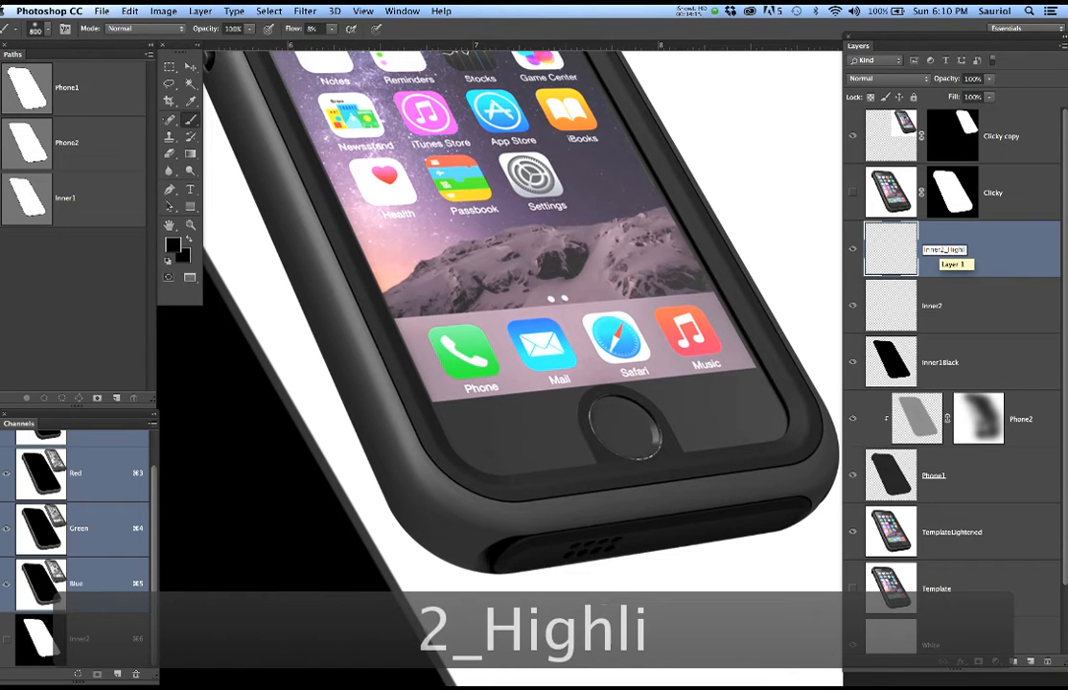
type("ght")
key("Return")
Load the Inner2 channel as a selection for the Inner2 layer and check its edge around the large phone's lower corner
left_click(952, 310)
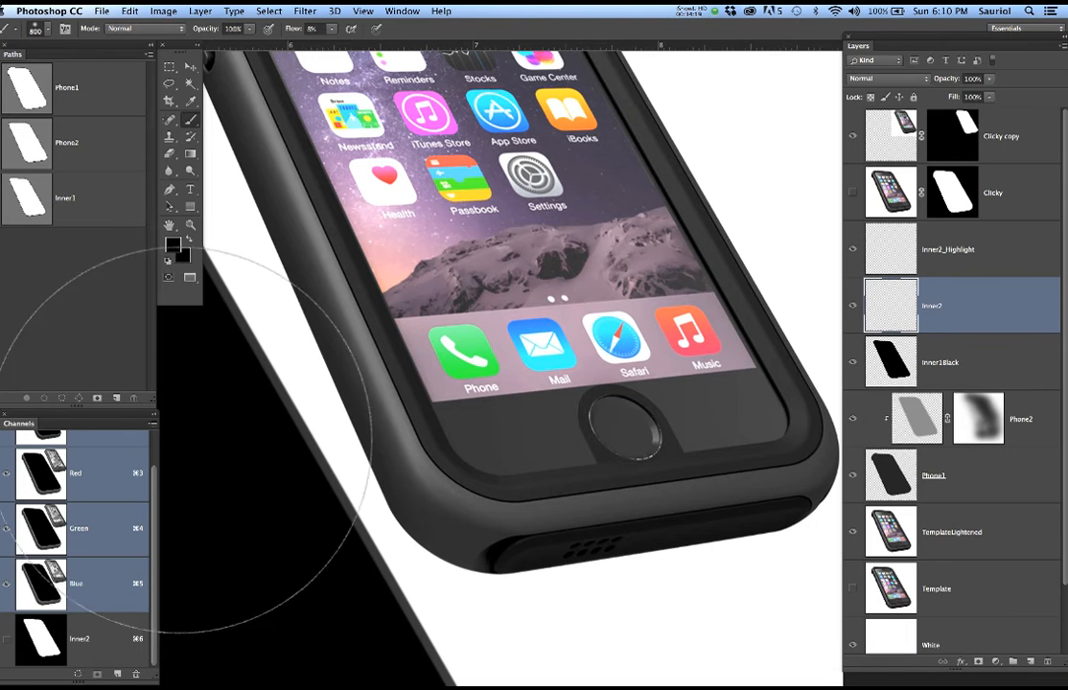
left_click(46, 640)
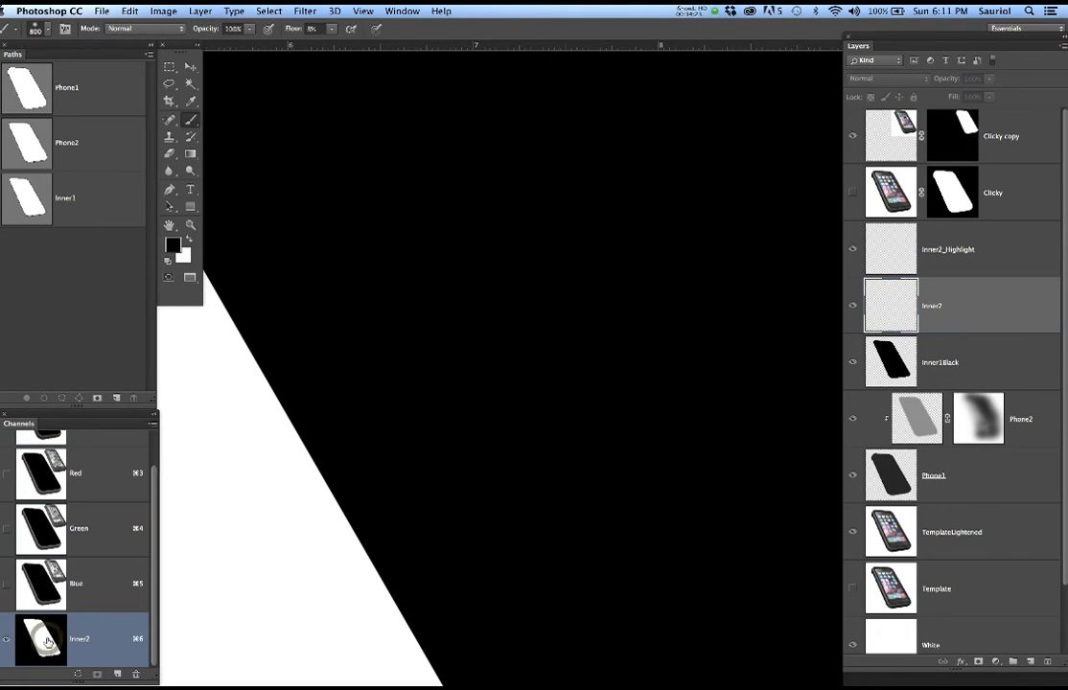
left_click(110, 442)
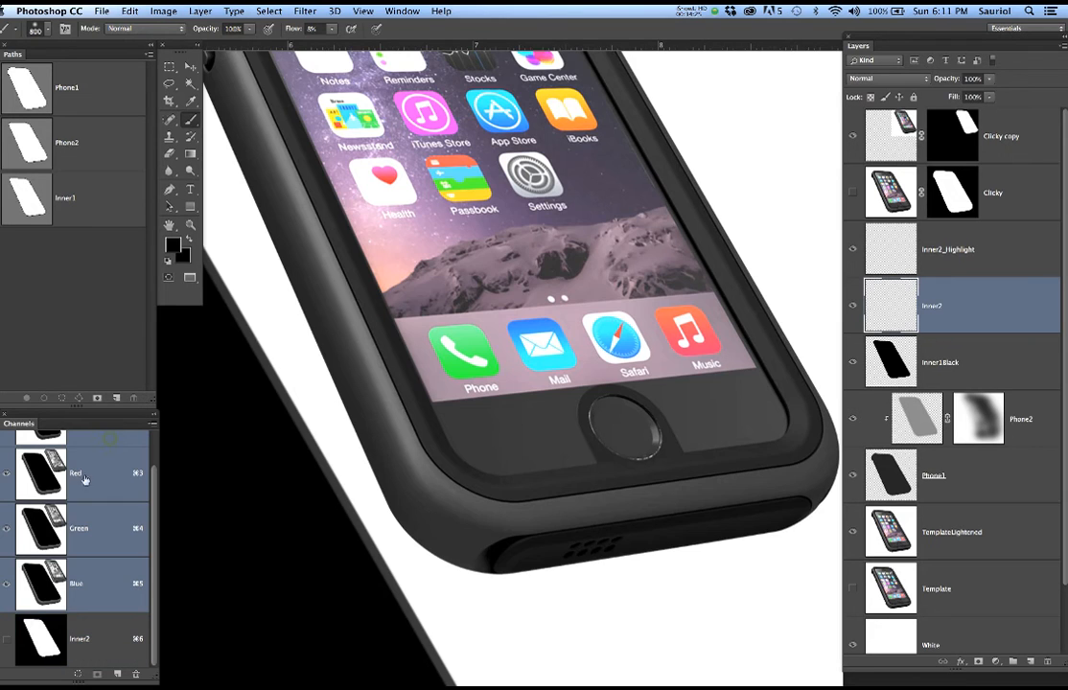
left_click(42, 649, "super")
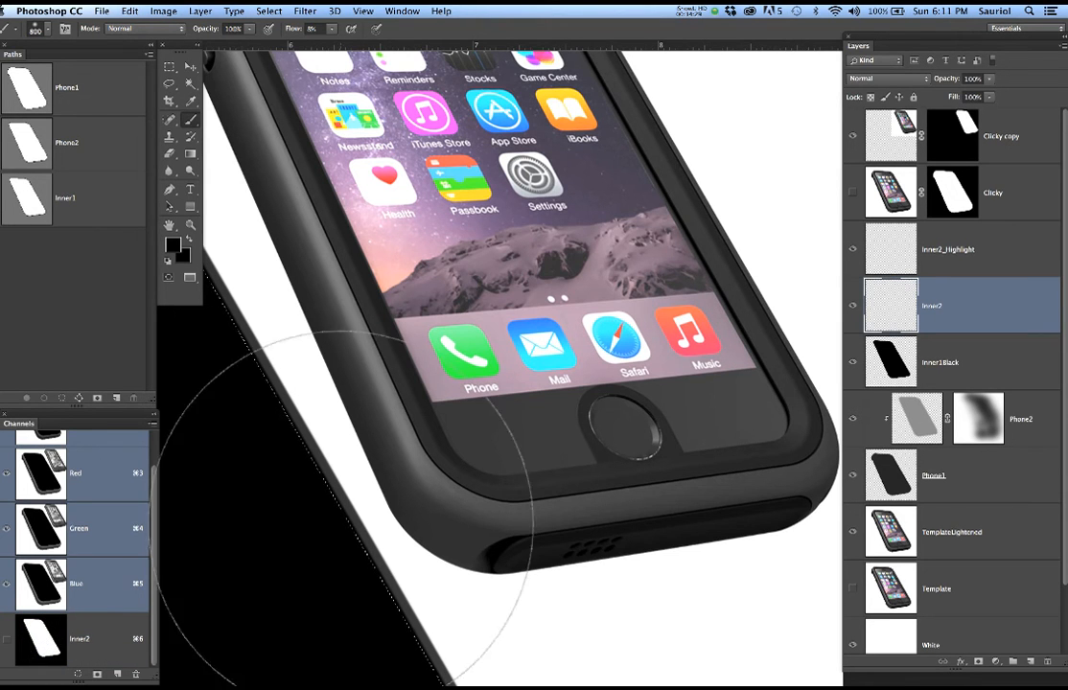
scroll(369, 489, "up", 5)
scroll(529, 442, "down", 5)
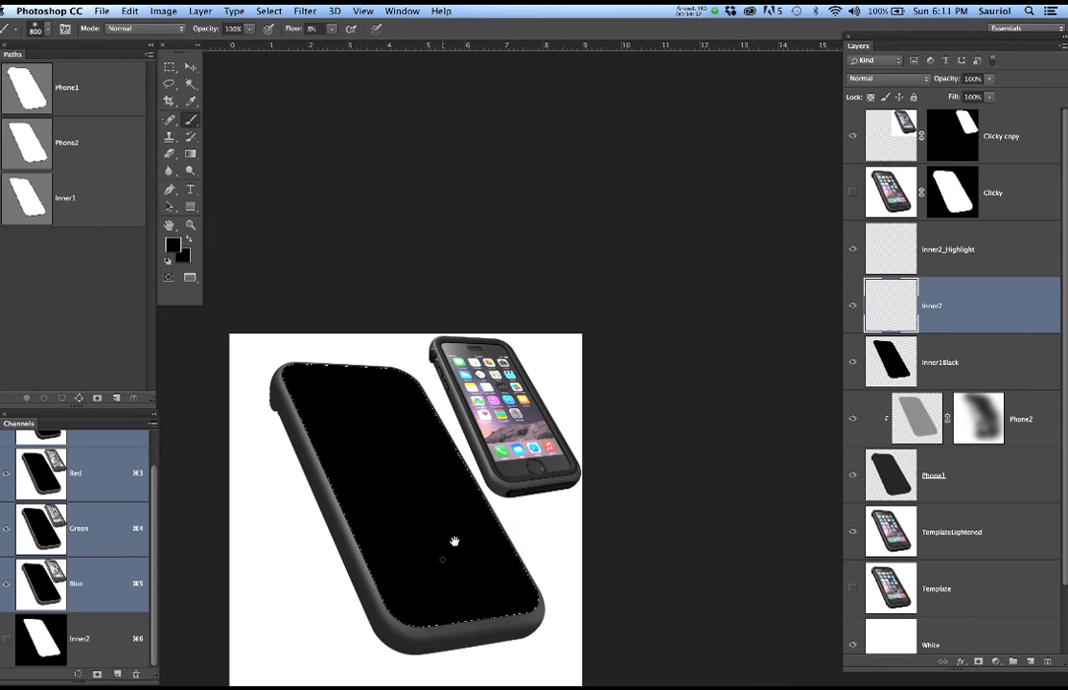
left_click_drag(455, 541, 546, 429)
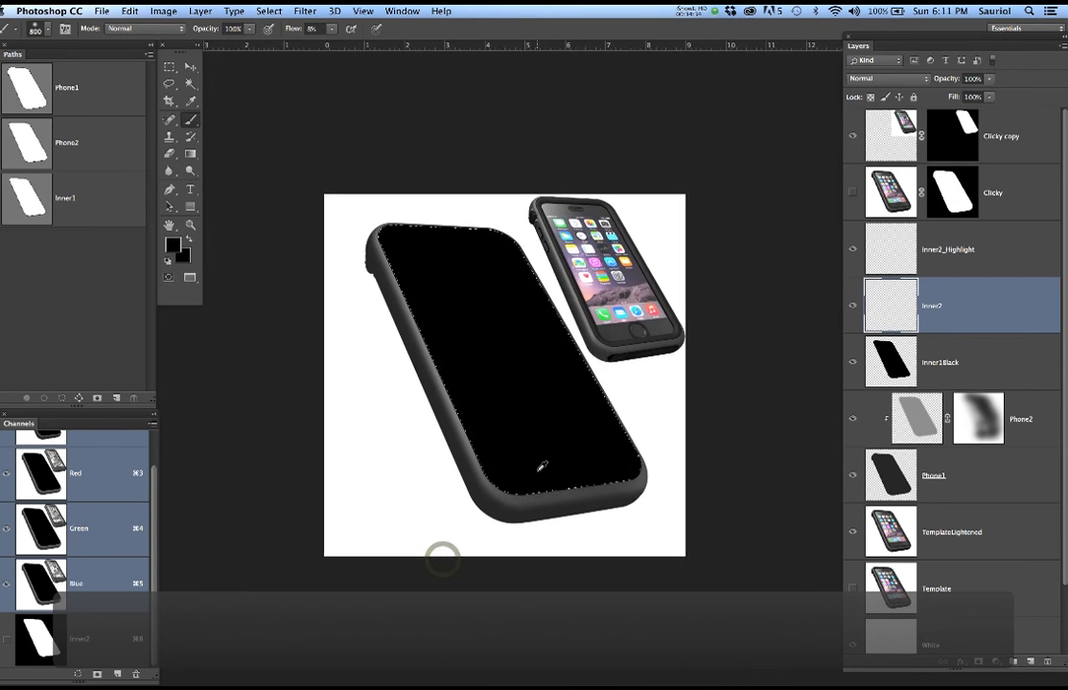
scroll(547, 467, "up", 5)
scroll(318, 465, "up", 3)
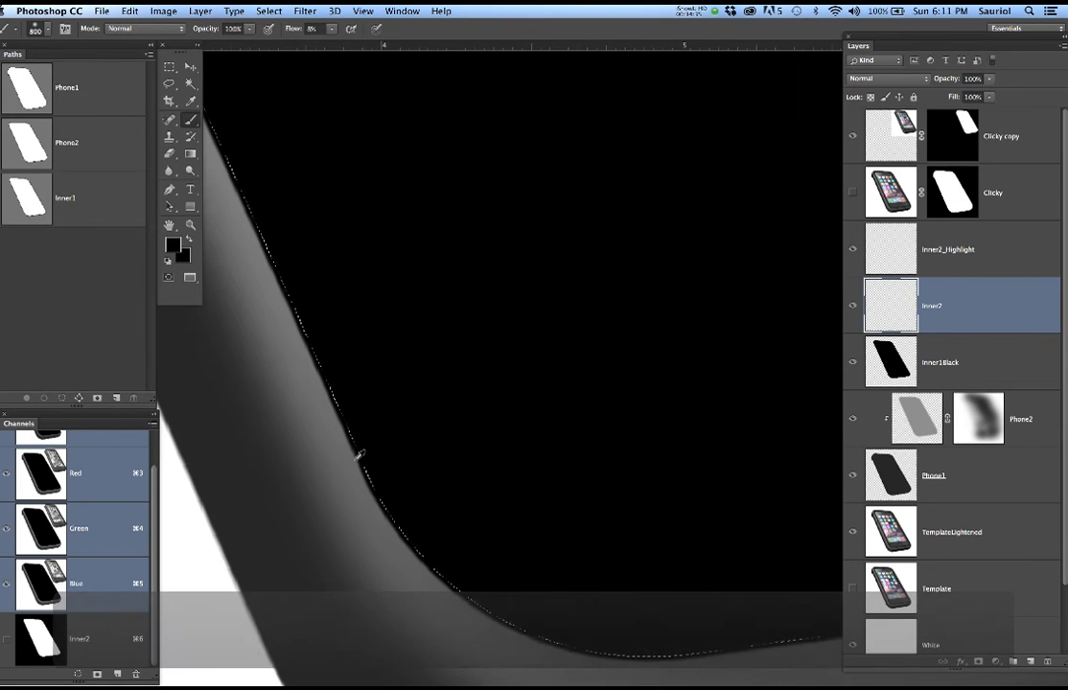
Sample the dark gray of the small reference phone's inner rim and lighten the foreground colour to 525252
scroll(346, 452, "down", 2)
scroll(349, 449, "down", 5)
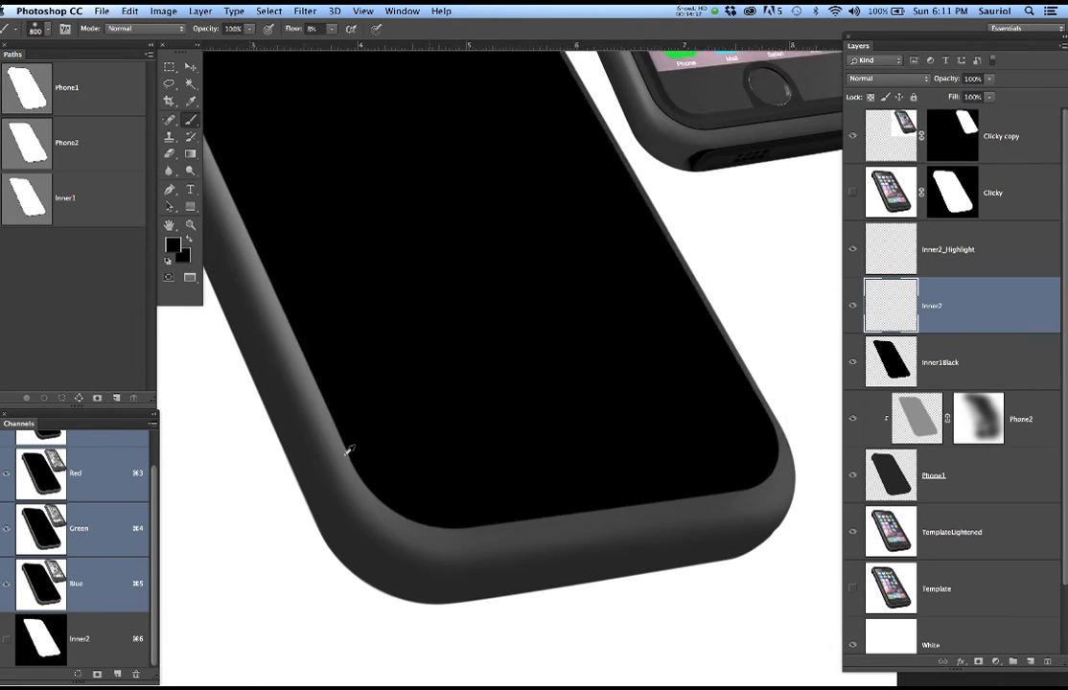
scroll(460, 374, "down", 3)
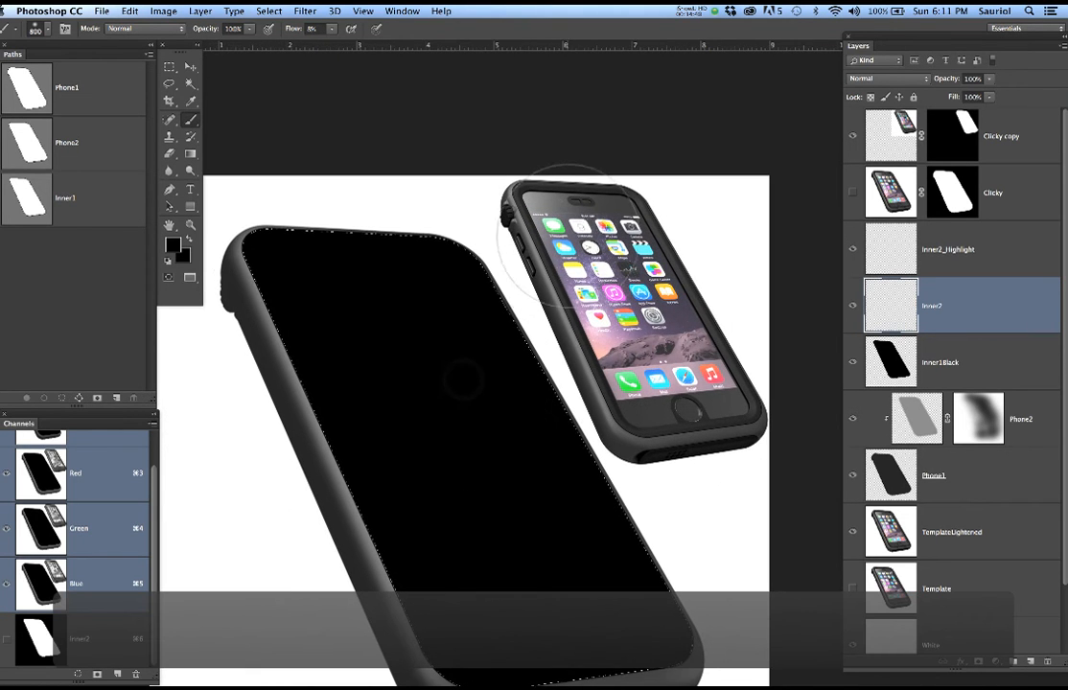
scroll(517, 299, "up", 5)
left_click_drag(468, 243, 539, 526)
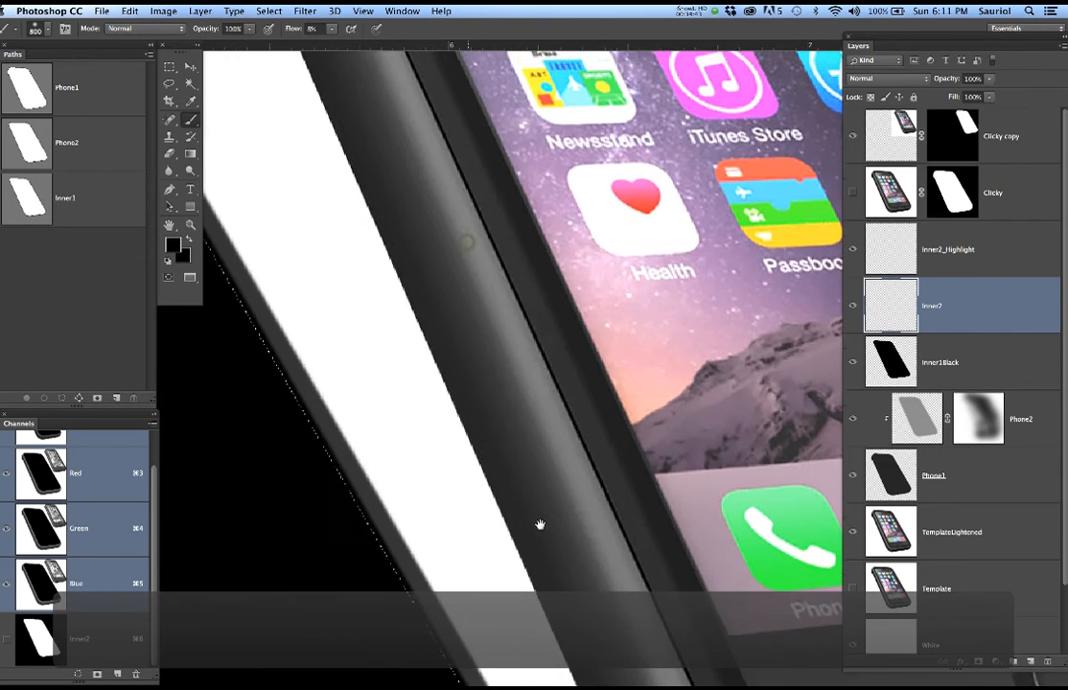
left_click_drag(441, 295, 573, 554)
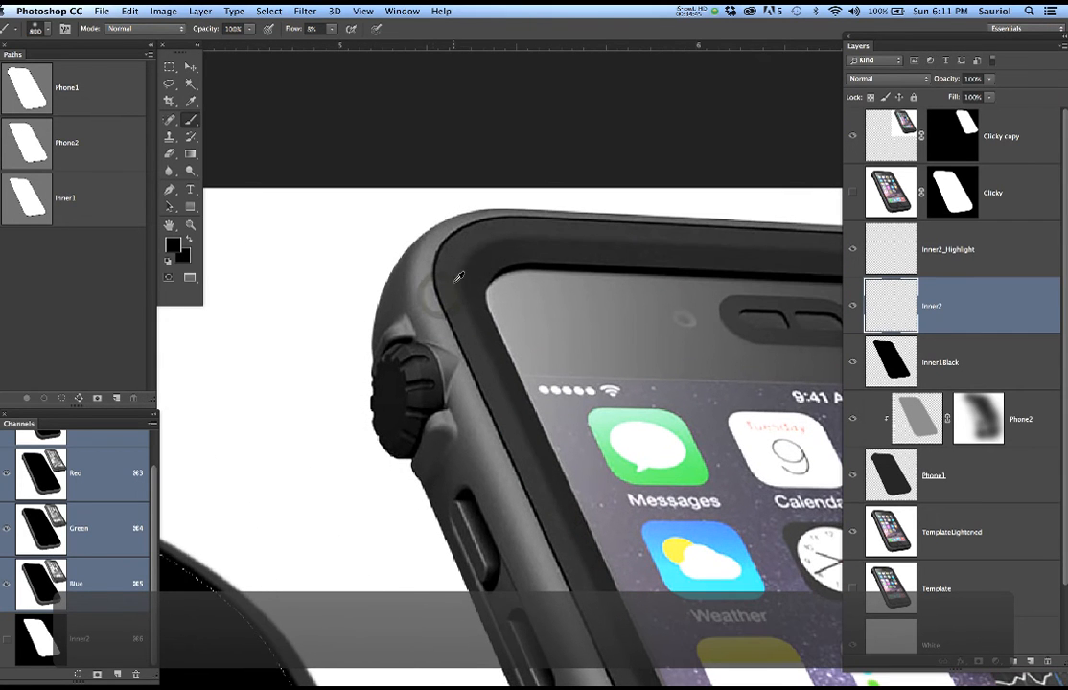
key("b")
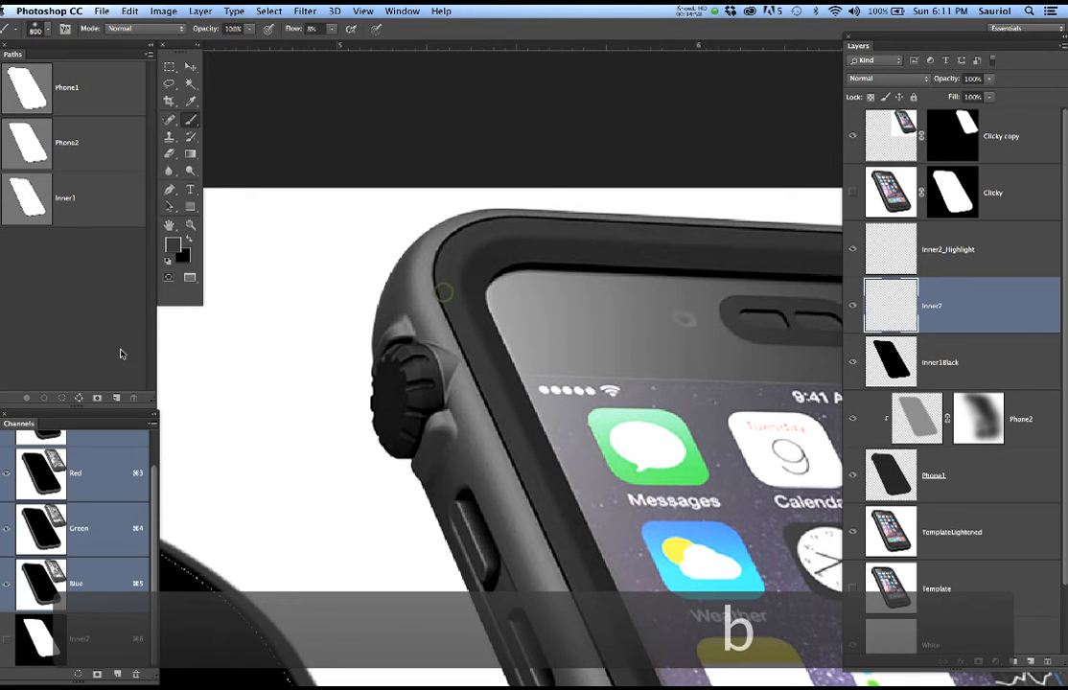
left_click(173, 246)
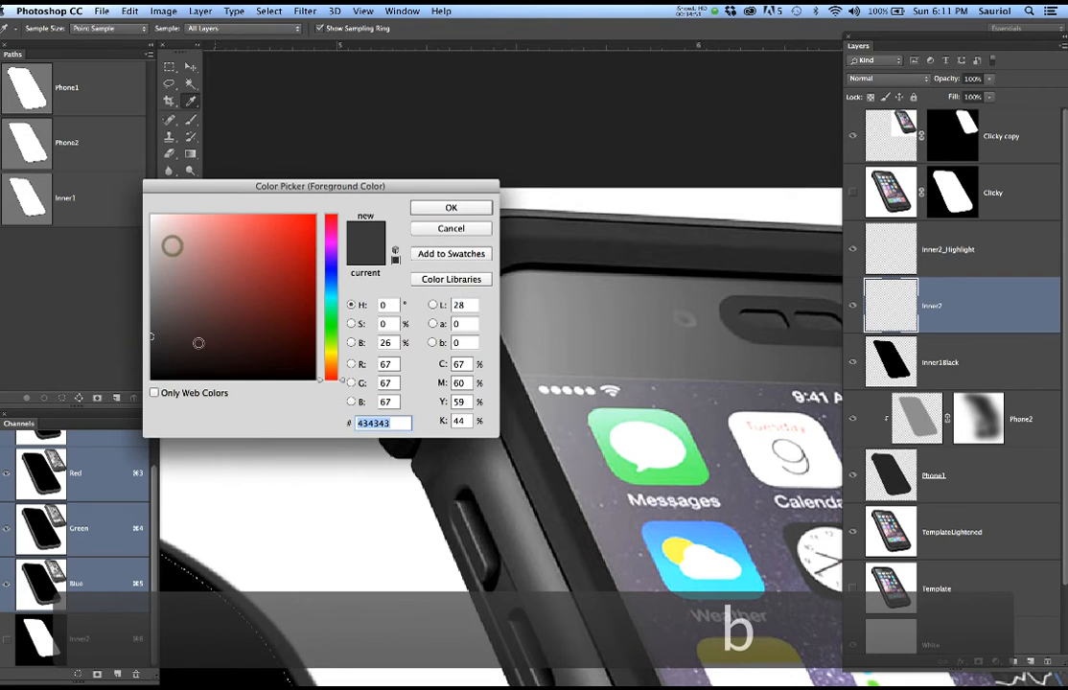
left_click(153, 325)
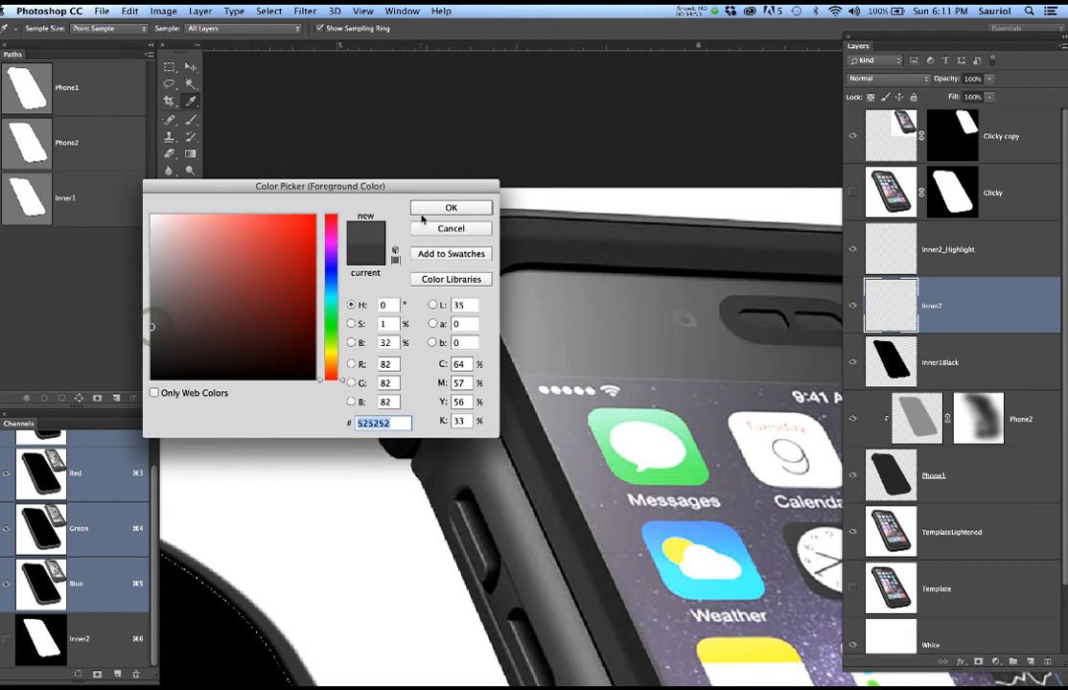
left_click(422, 208)
Fill the large phone's inner shape on the Inner2 layer with the foreground gray and drop the selection
key("super+minus")
key("super+minus")
key("super+minus")
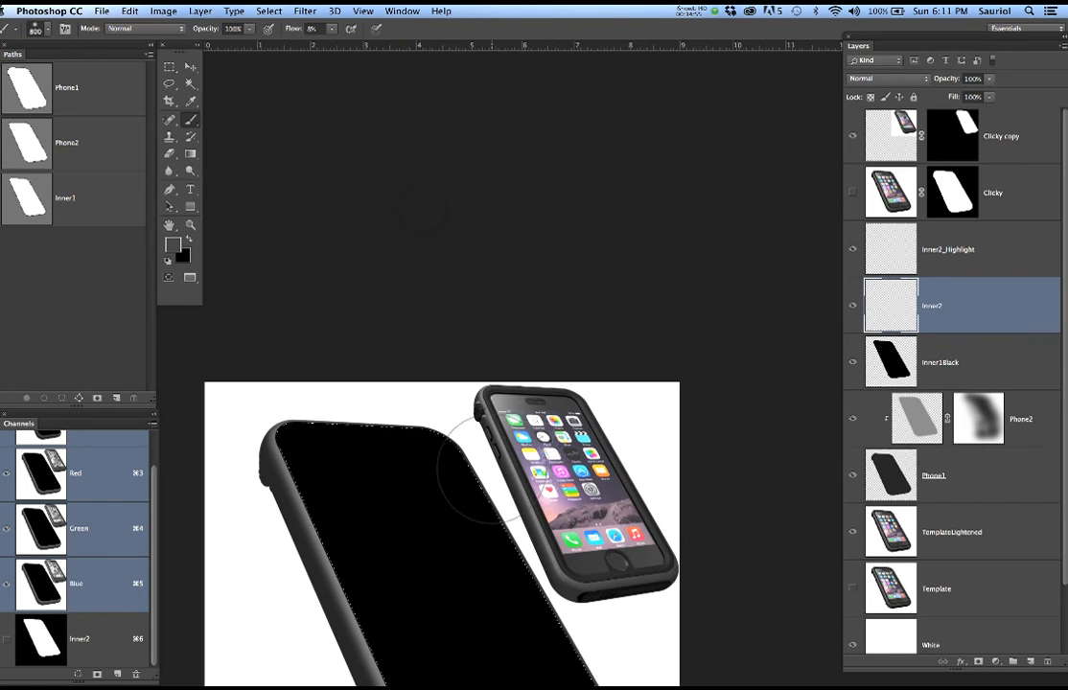
scroll(479, 460, "down", 10)
scroll(501, 476, "up", 3)
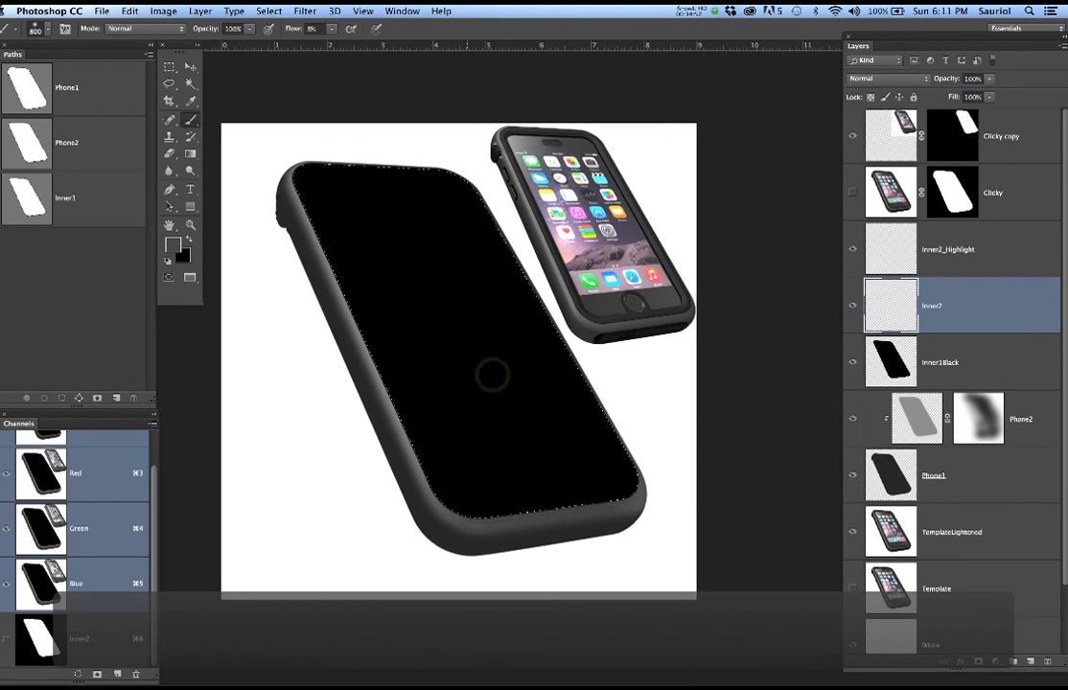
key("super+plus")
key("super+plus")
left_click_drag(468, 383, 507, 405)
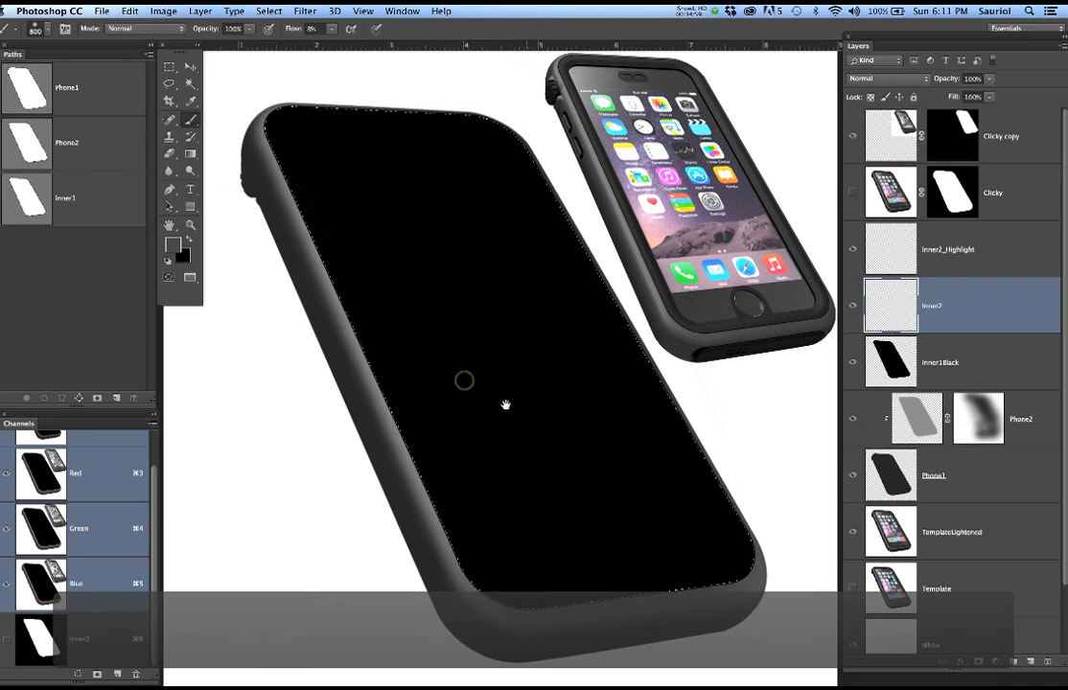
key("alt+BackSpace")
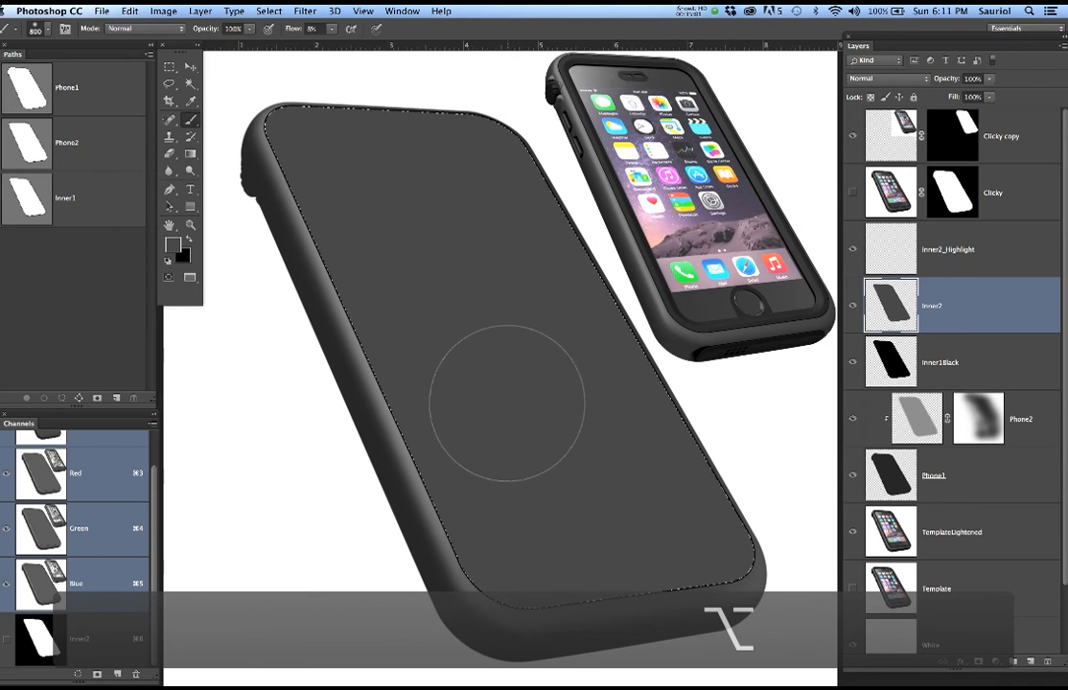
key("super+d")
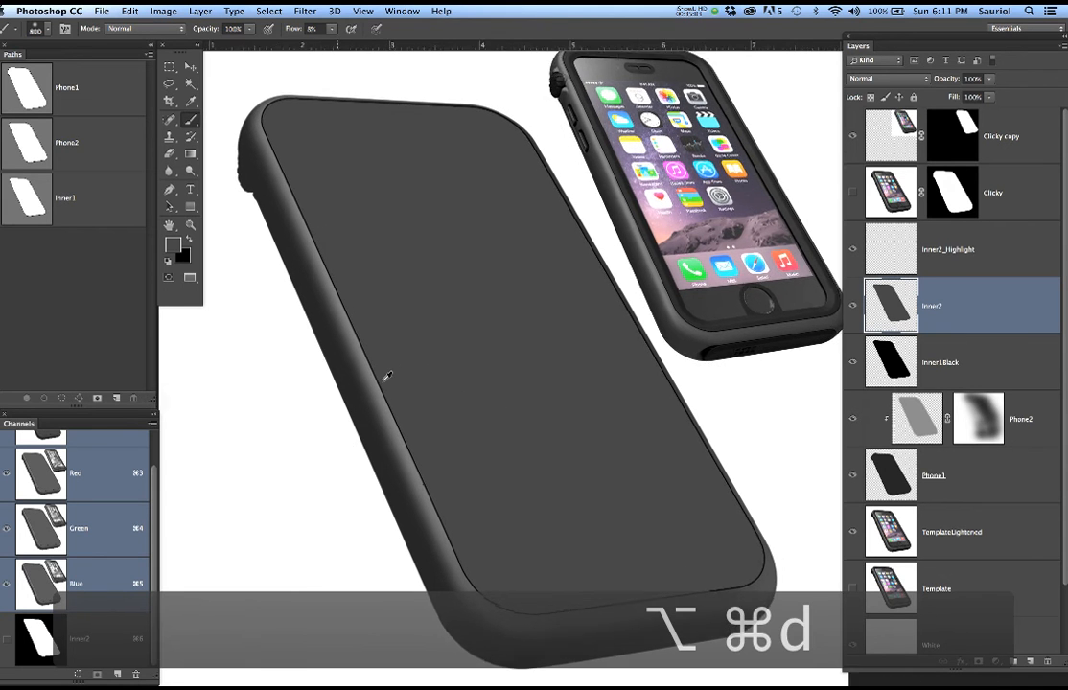
Compare the thin black seam around the large phone's gray fill with the seam on the small reference phone
scroll(386, 375, "up", 6)
scroll(378, 369, "down", 6)
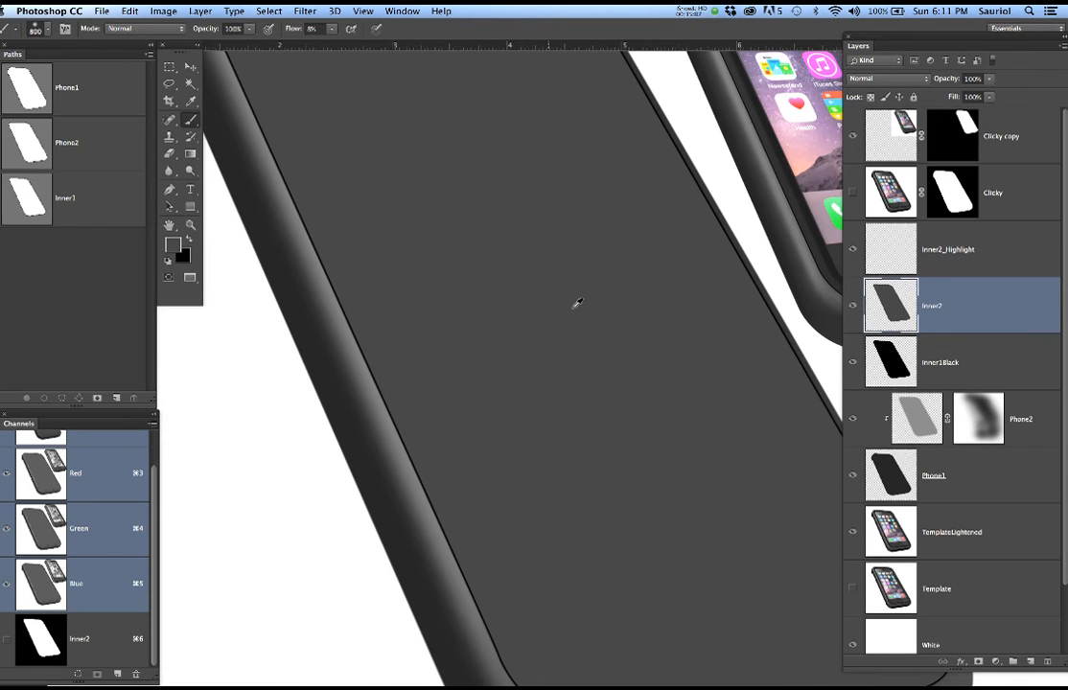
scroll(799, 198, "up", 5)
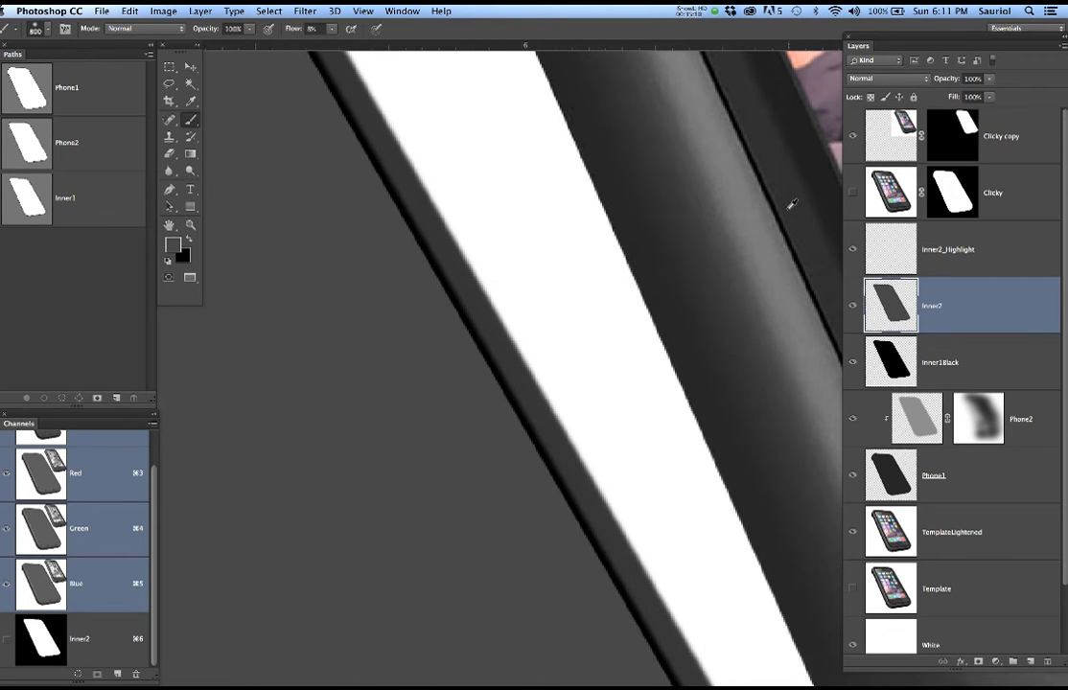
scroll(784, 206, "down", 5)
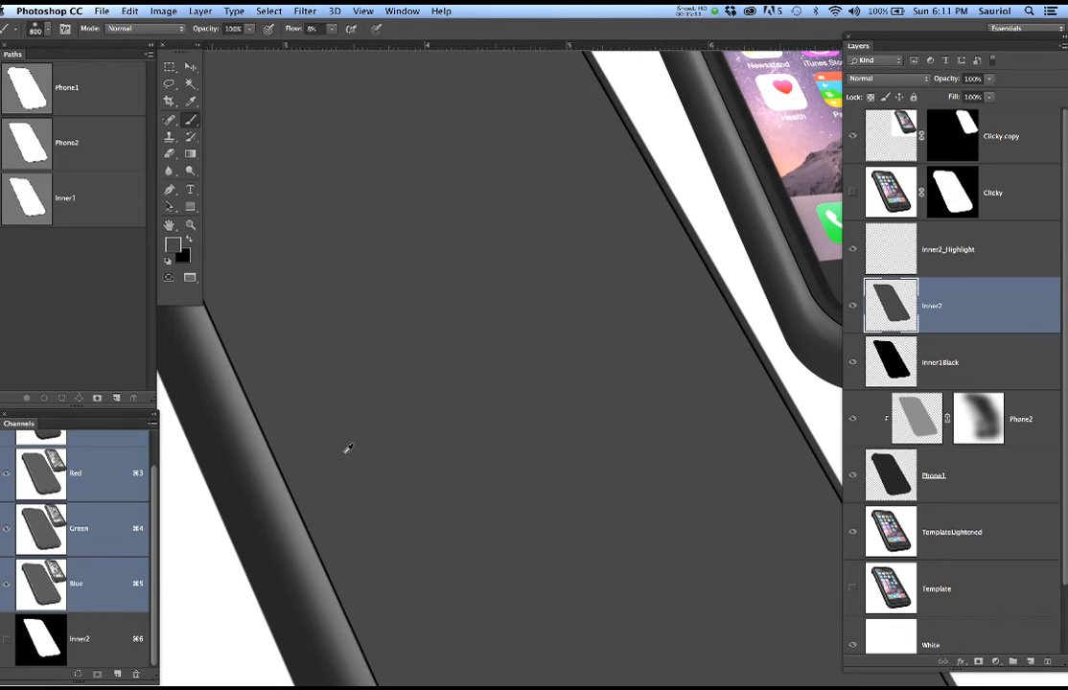
scroll(276, 444, "up", 5)
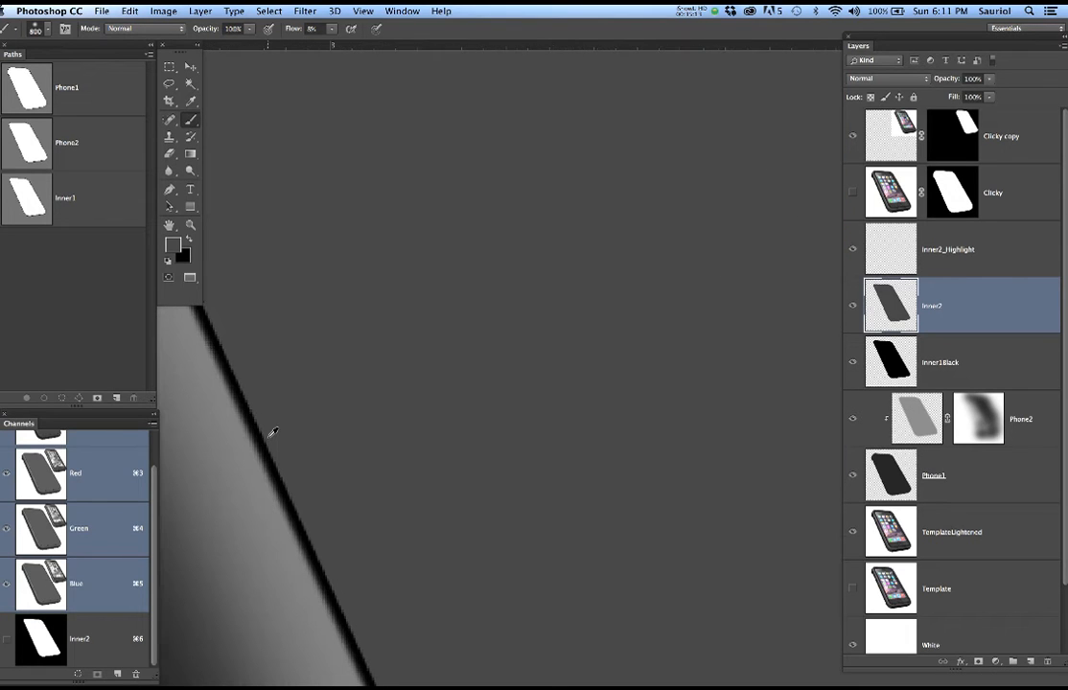
left_click(987, 252)
scroll(608, 299, "down", 8)
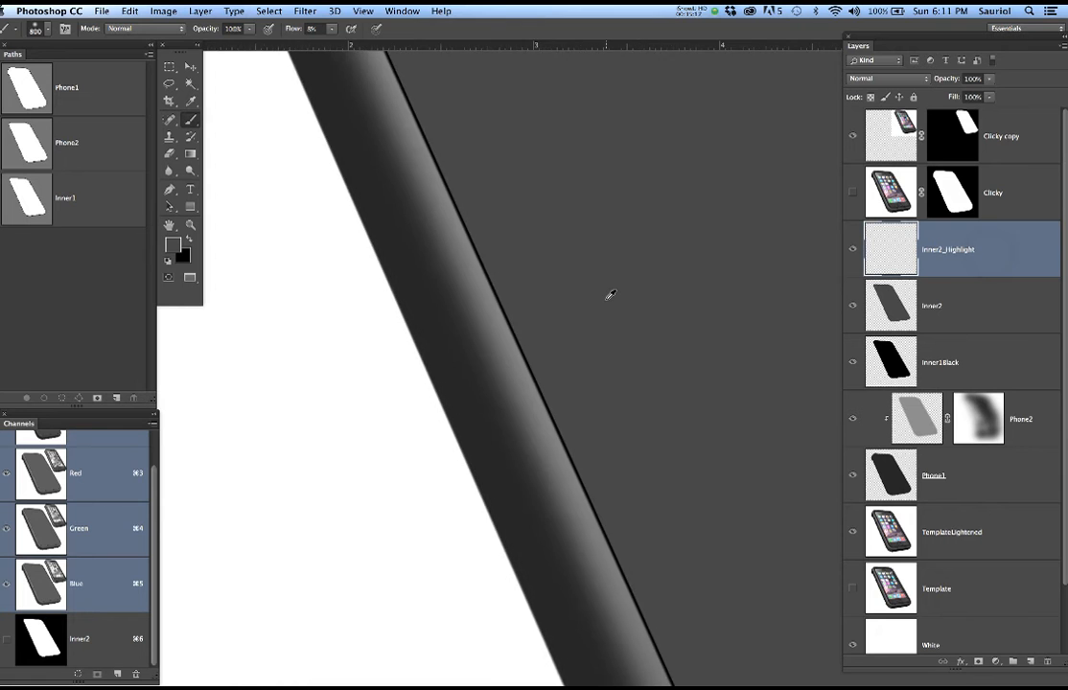
scroll(610, 295, "down", 2)
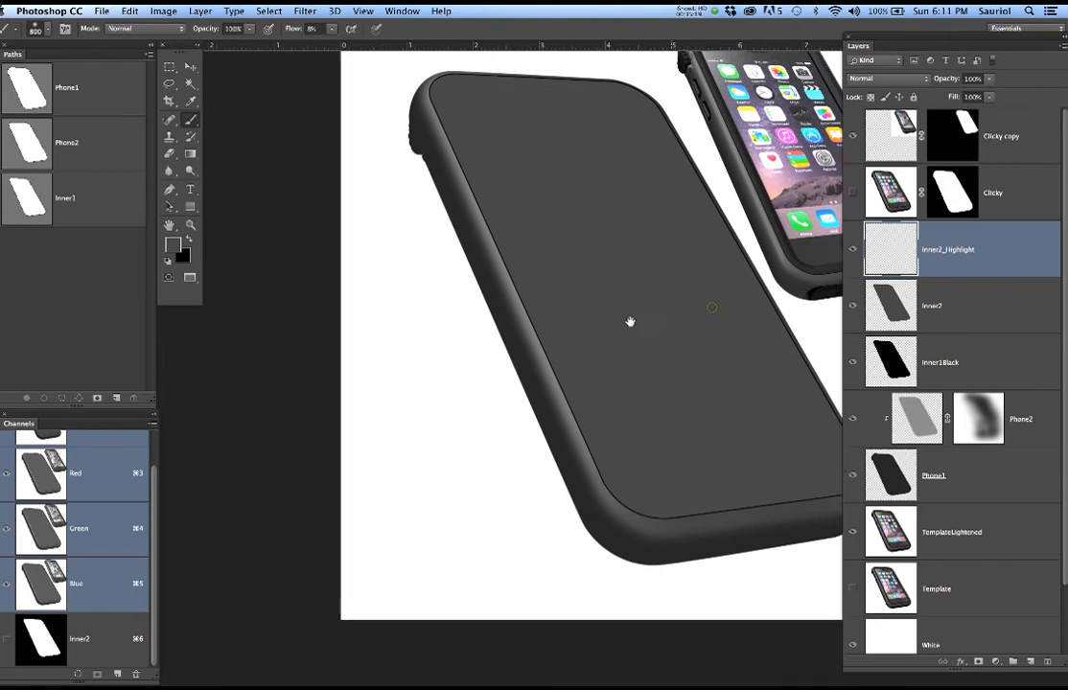
scroll(618, 317, "down", 2)
key("super+d")
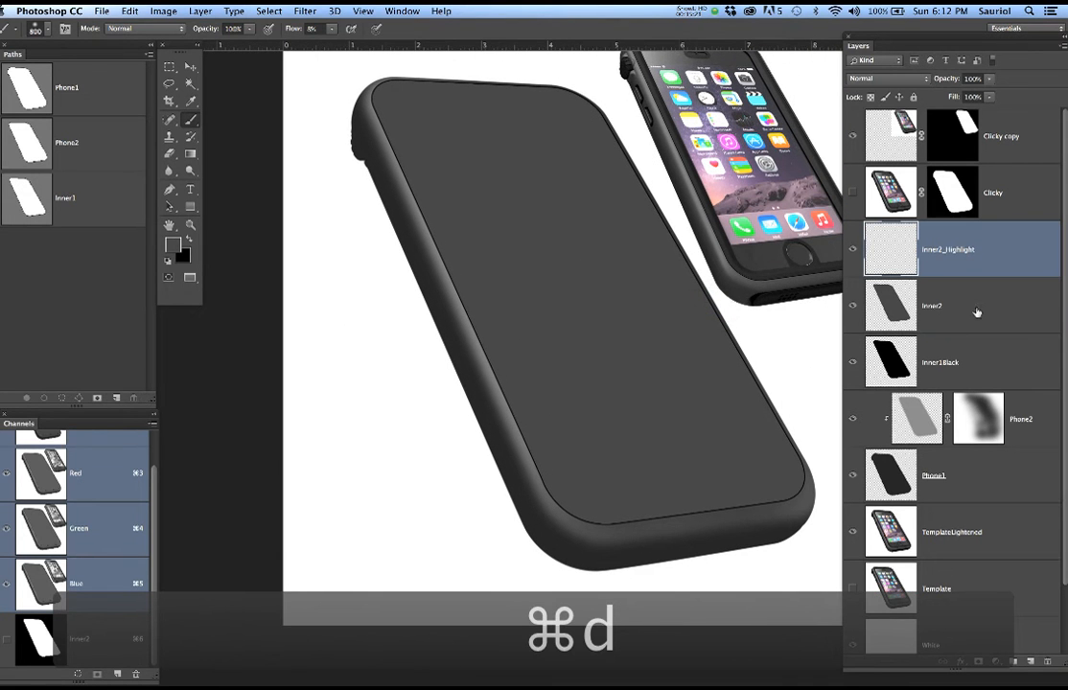
Check the Inner2 layer by switching its visibility, and add a layer mask to it
left_click(900, 313)
left_click(852, 306)
left_click(851, 306)
left_click(852, 306)
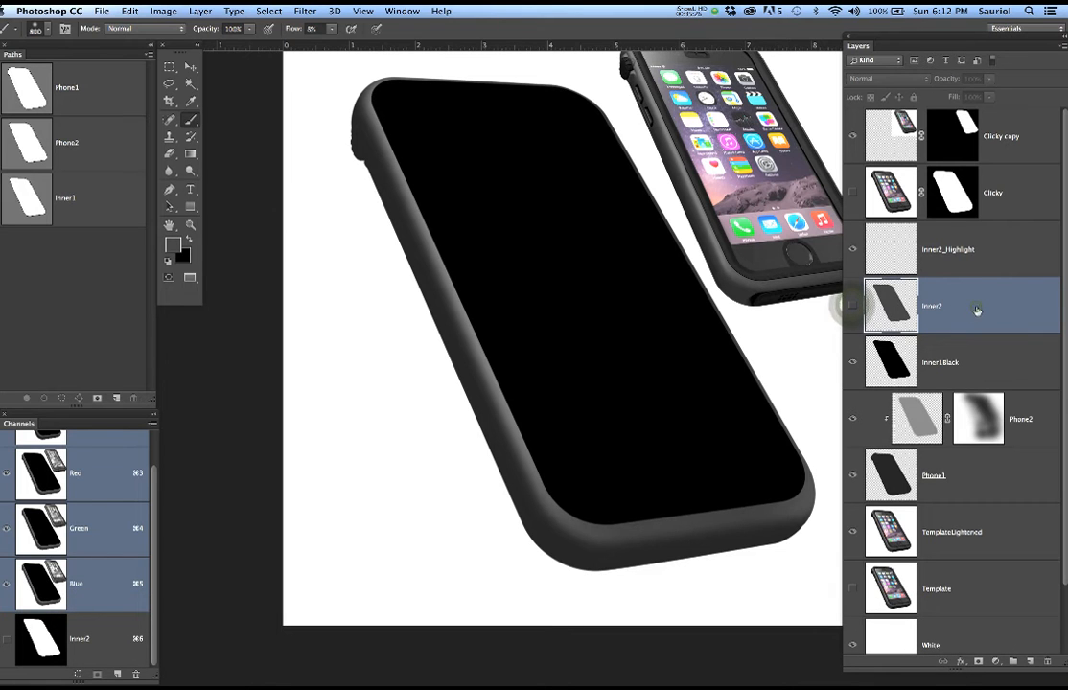
left_click(977, 661)
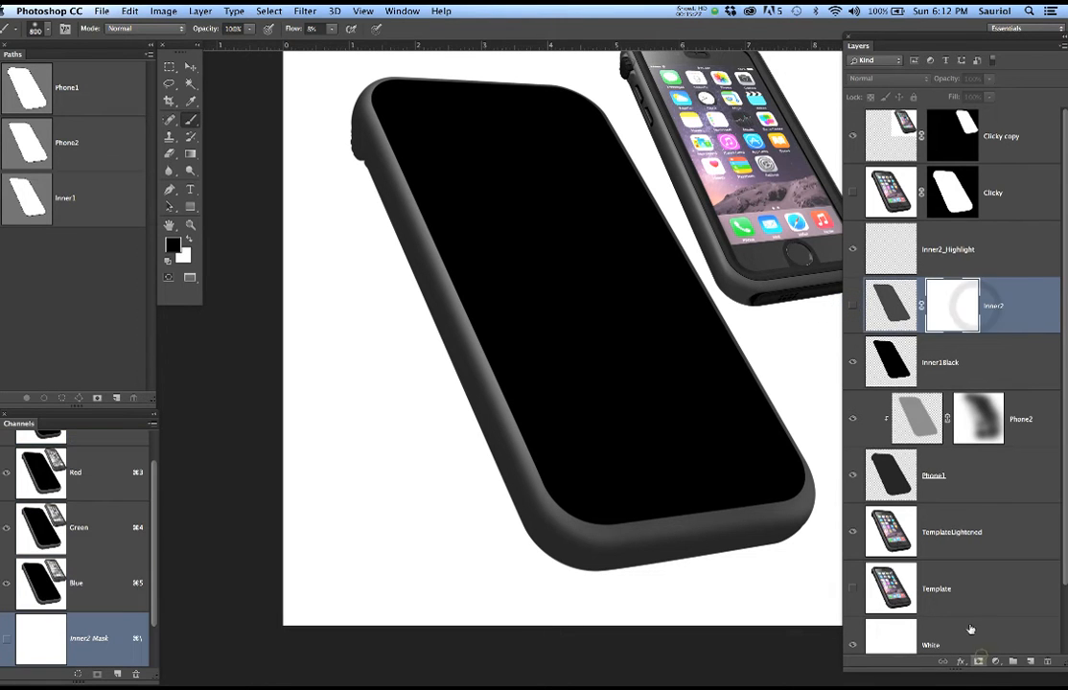
left_click(851, 306)
Show and hide the Clicky layer repeatedly to compare the original phone's inner rim shading with the rebuilt gray fill
left_click_drag(662, 286, 598, 364)
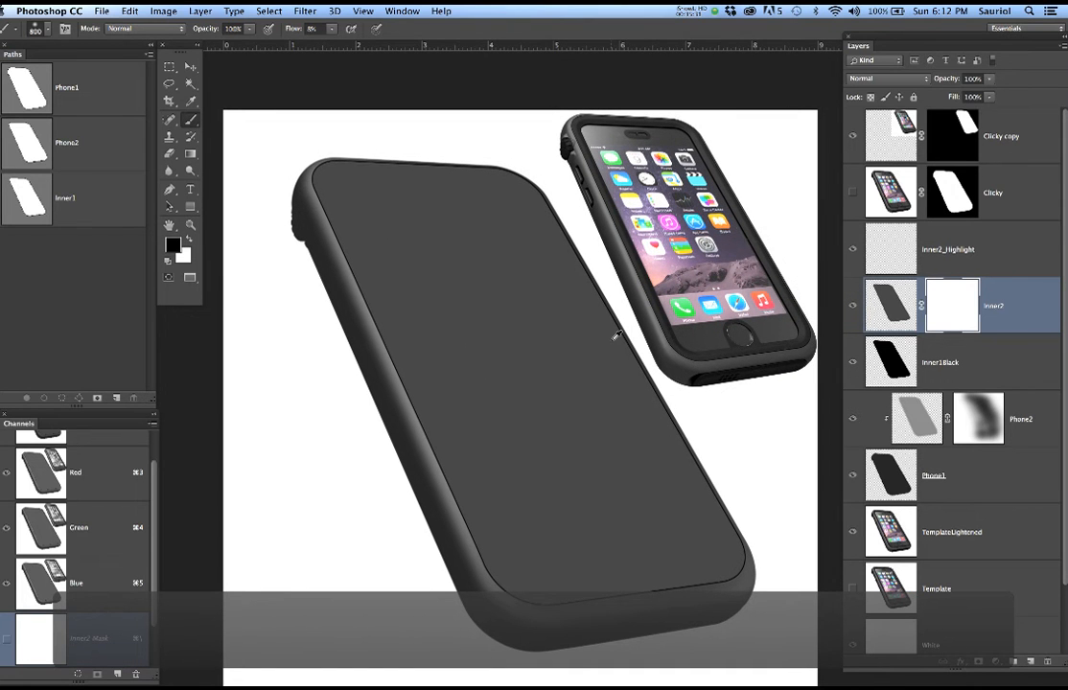
scroll(616, 336, "up", 1)
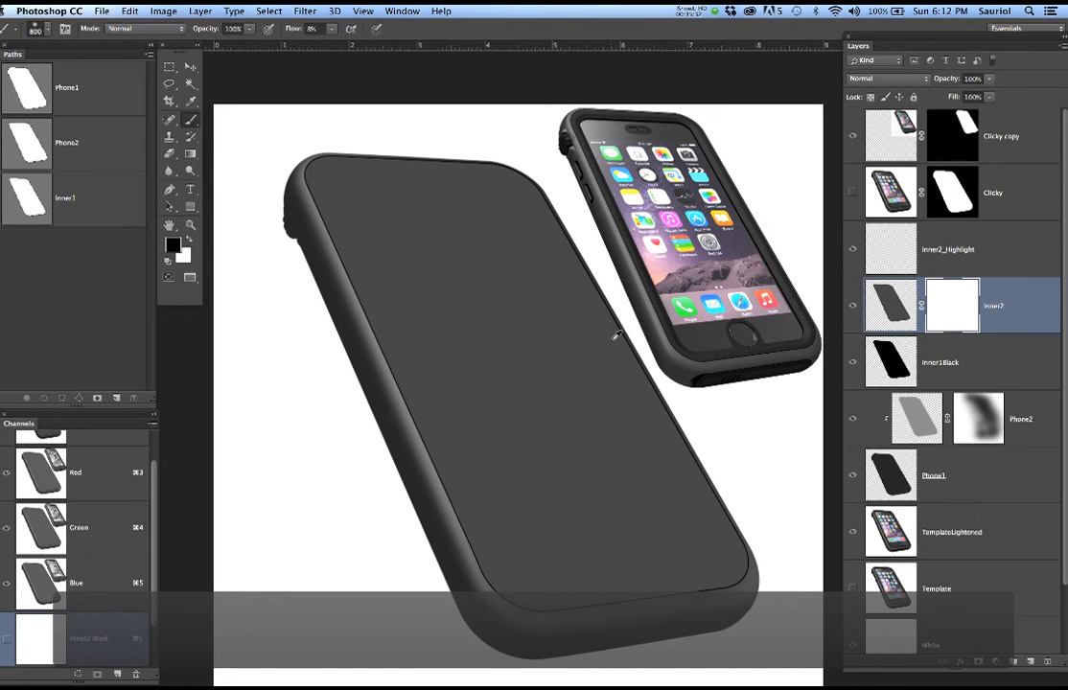
left_click(852, 194)
left_click(852, 195)
left_click(852, 195)
left_click(852, 195)
left_click(852, 194)
left_click(852, 194)
left_click(852, 195)
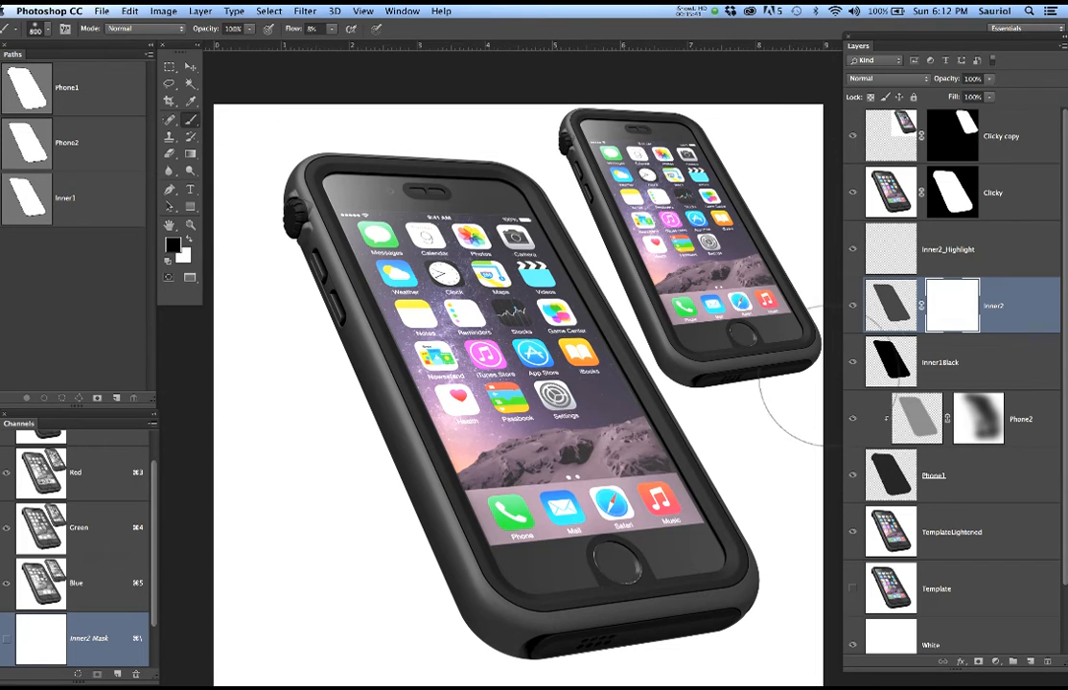
left_click(941, 320)
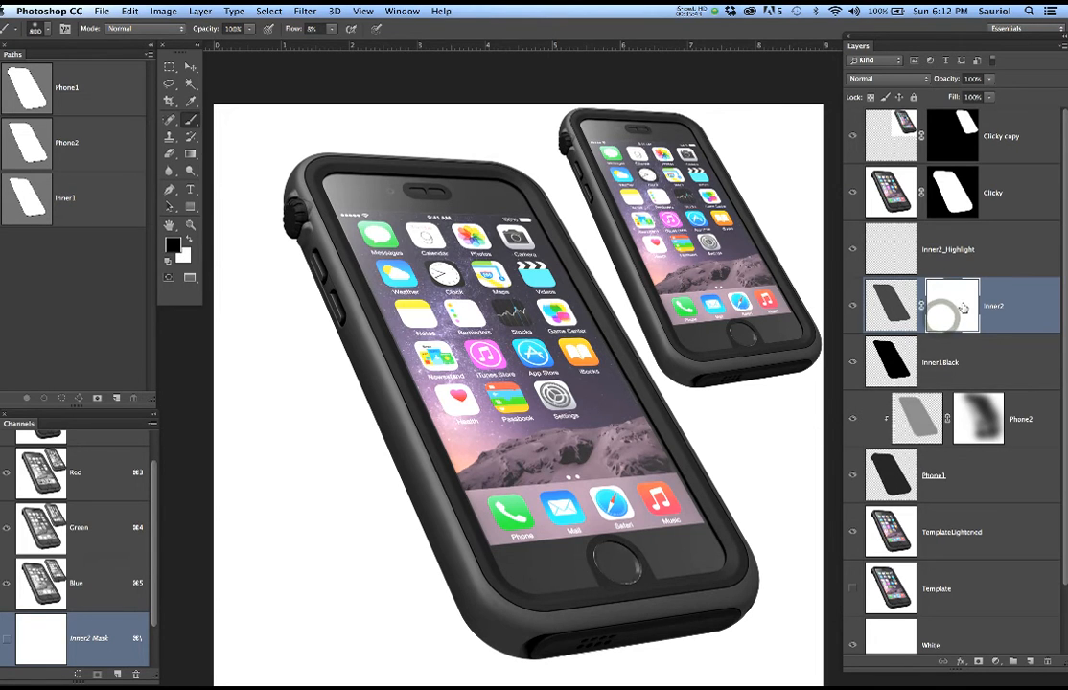
left_click(854, 192)
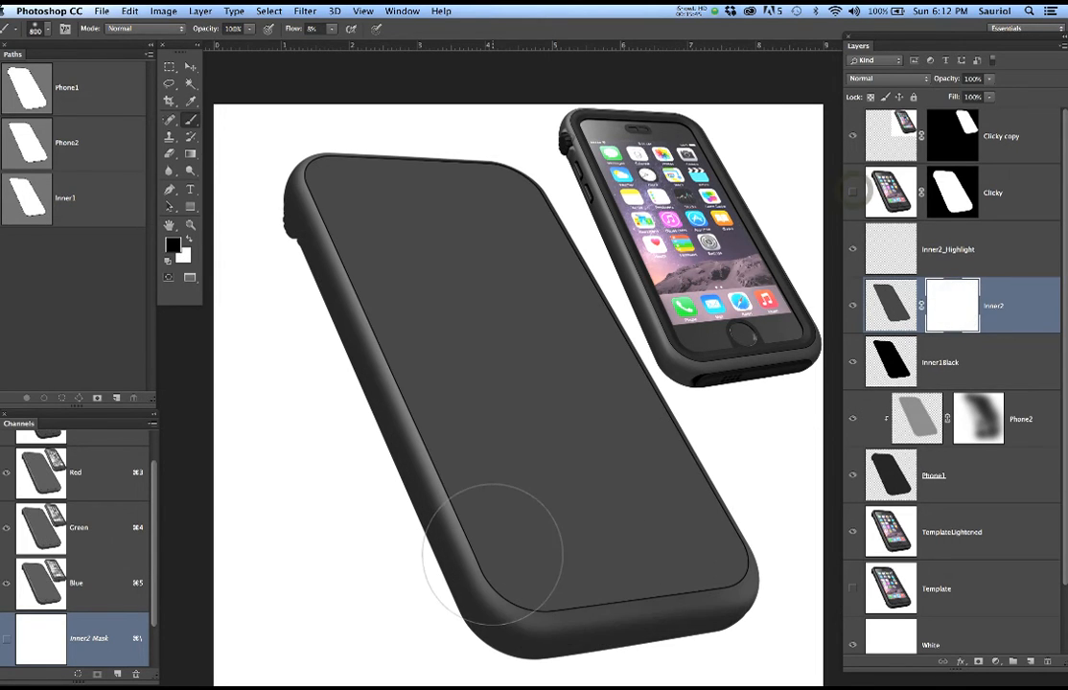
Try to darken the lower part of the gray fill with an 1100 px black brush on the Inner2 mask
key("bracketright")
key("bracketright")
key("bracketright")
mouse_move(432, 525)
left_mouse_down()
mouse_move(508, 535)
mouse_move(491, 555)
left_mouse_up()
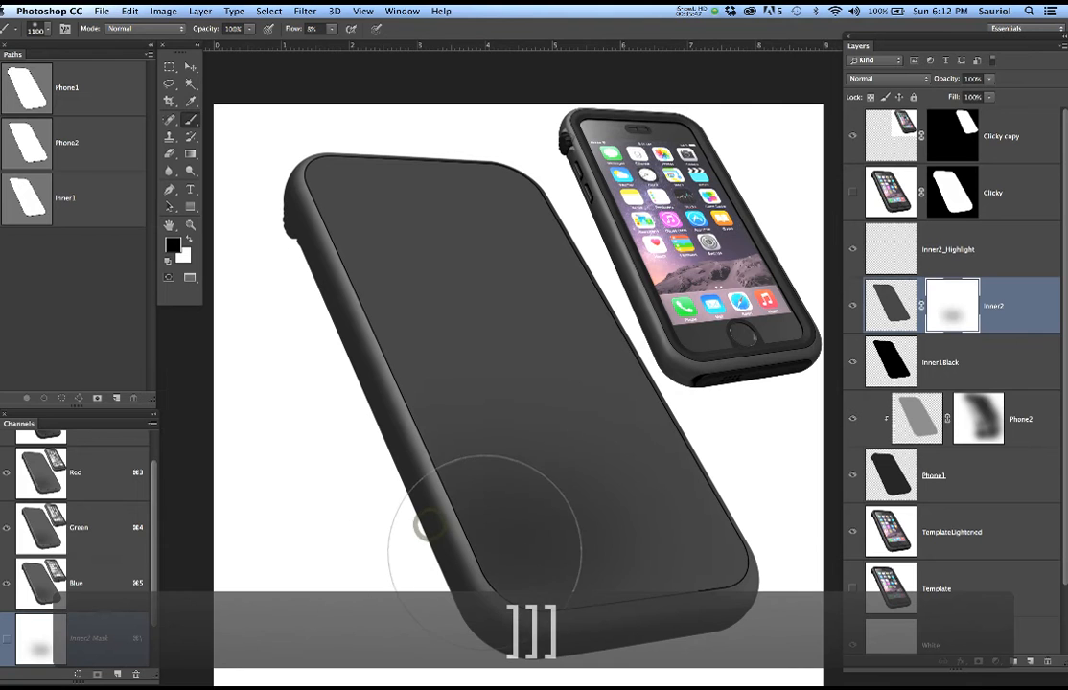
key("super+z")
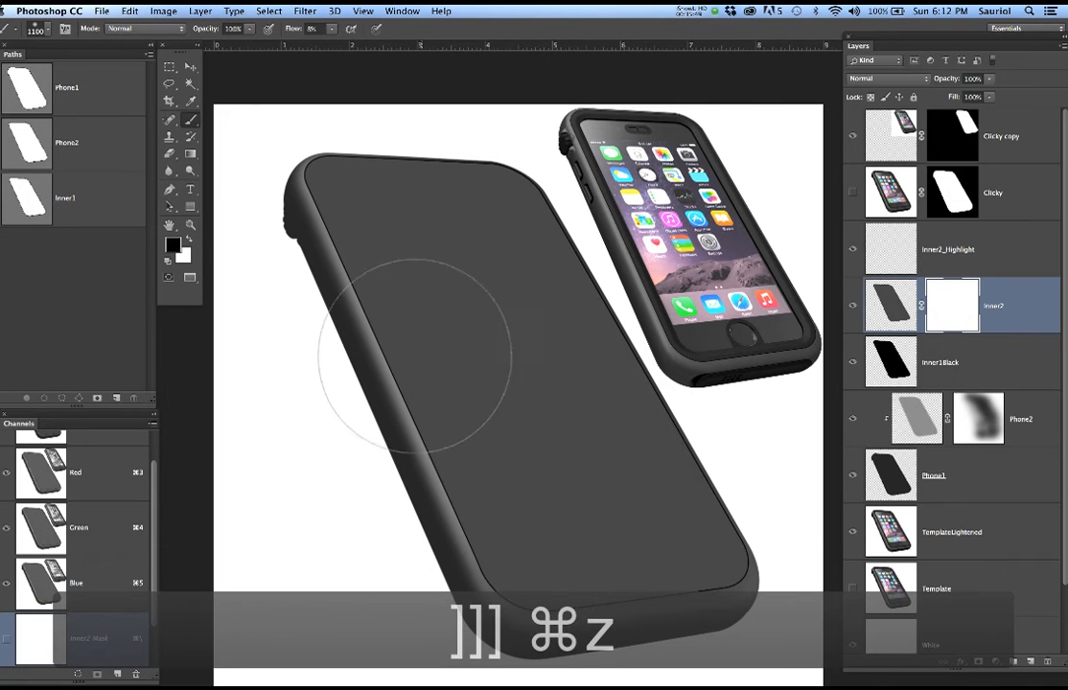
Paint soft black dabs on the Inner2 mask with a 1300 px brush to darken the fill's middle and lower areas
key("bracketright")
key("bracketright")
mouse_move(393, 427)
left_mouse_down()
mouse_move(450, 479)
mouse_move(465, 446)
left_mouse_up()
left_click(493, 523)
left_click(535, 531)
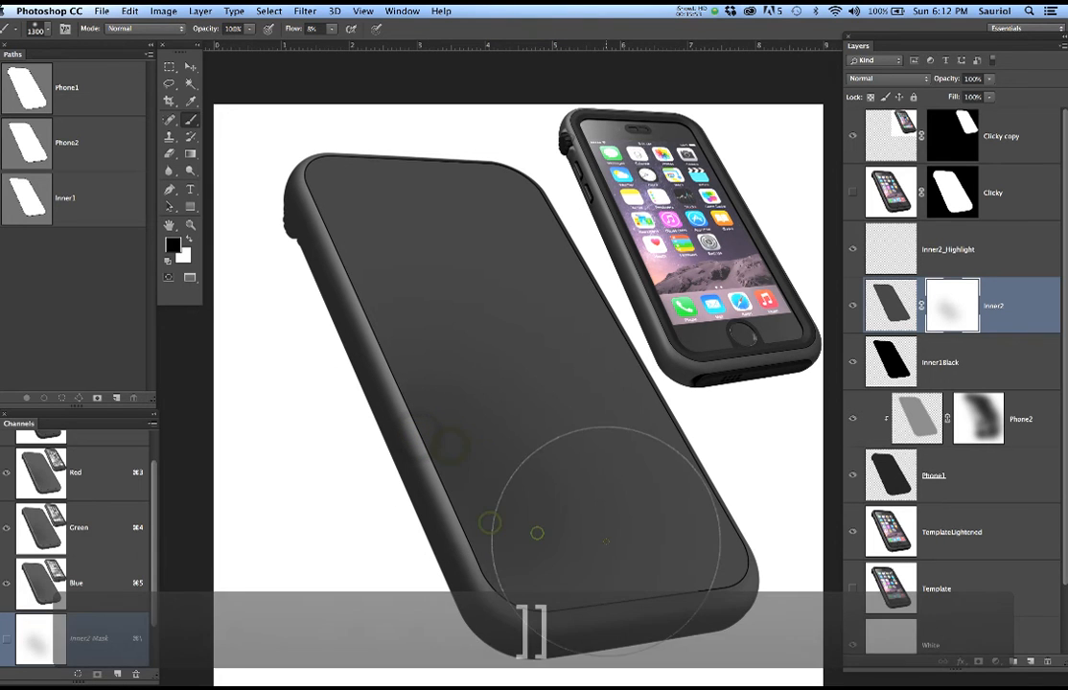
left_click(606, 539)
left_click(686, 539)
left_click(681, 490)
left_click(631, 417)
left_click(572, 362)
left_click(476, 345)
left_click(541, 582)
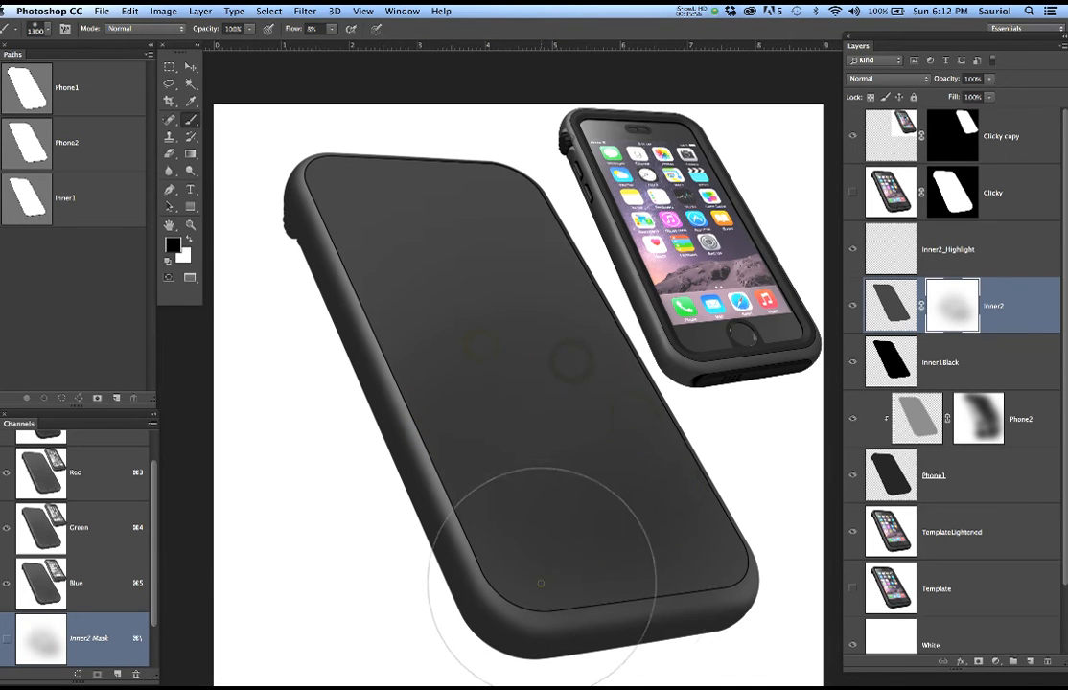
Load the Inner2 channel as a selection for the Inner2_Highlight layer and check its edge against the black seam
left_click(960, 260)
scroll(446, 398, "up", 3)
scroll(382, 386, "up", 4)
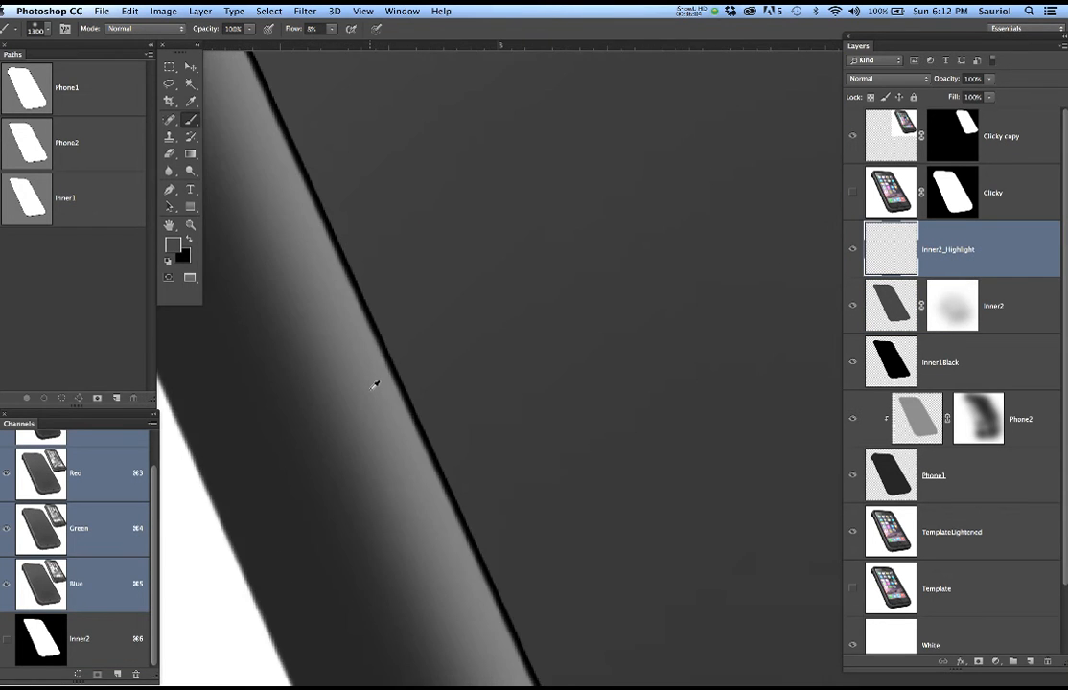
scroll(374, 384, "up", 2)
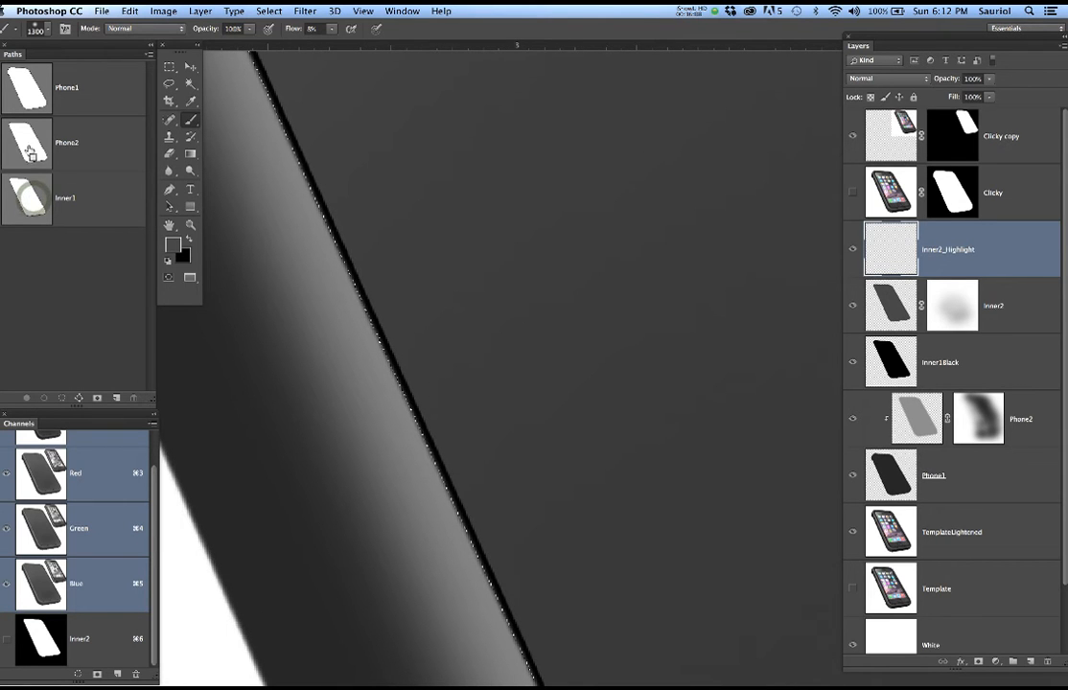
left_click(35, 153, "super")
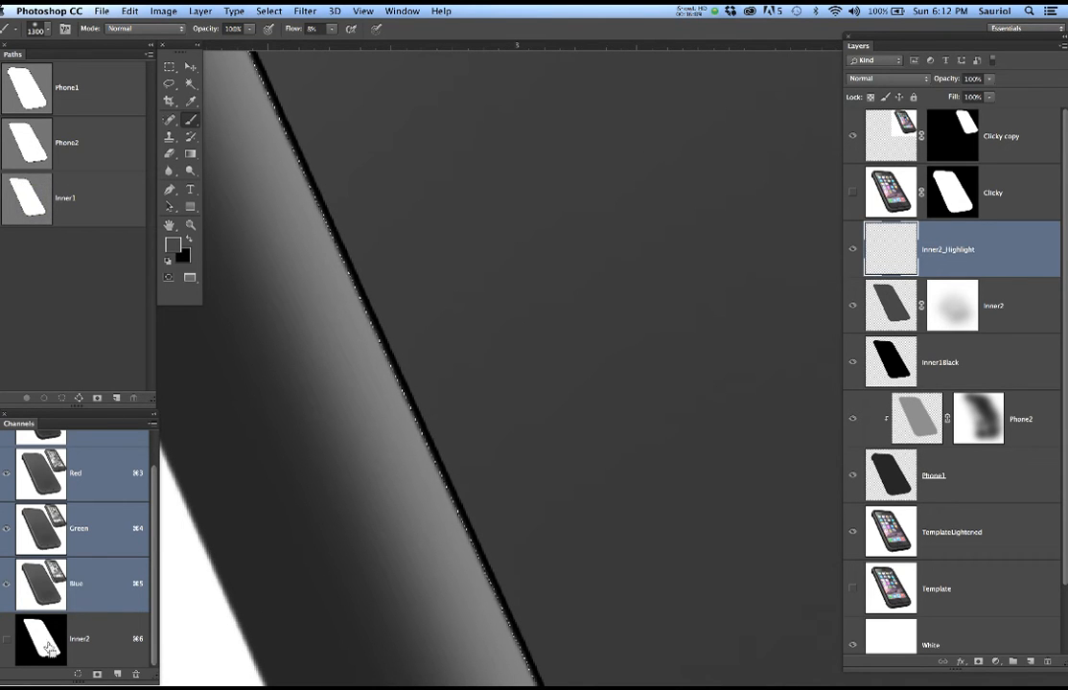
scroll(374, 423, "up", 2)
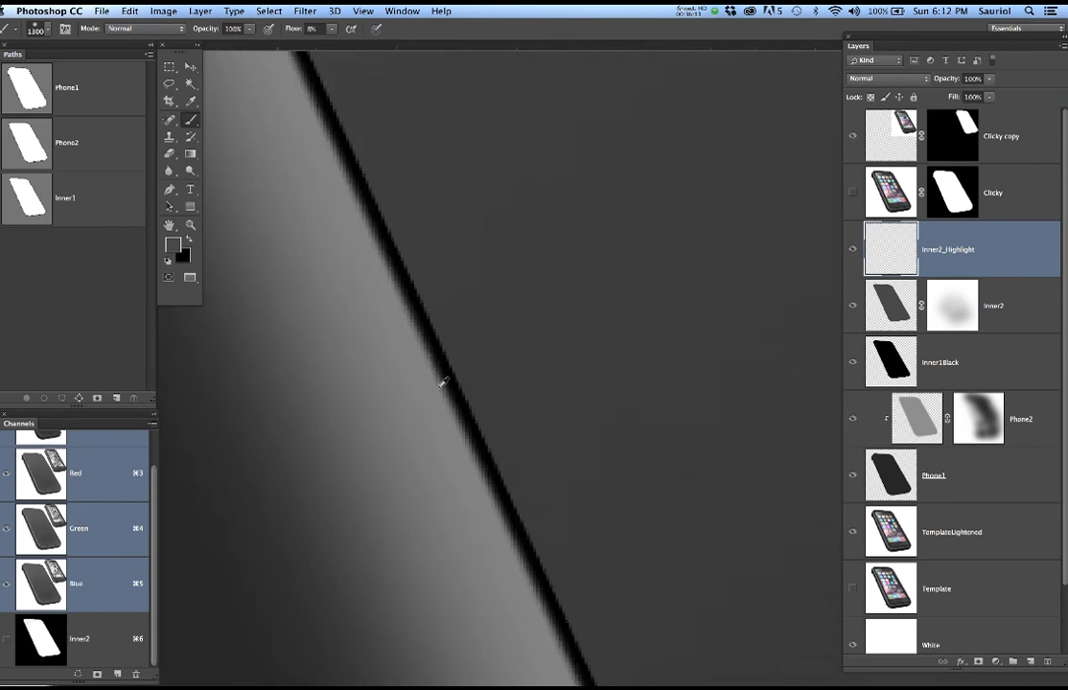
scroll(498, 349, "up", 2)
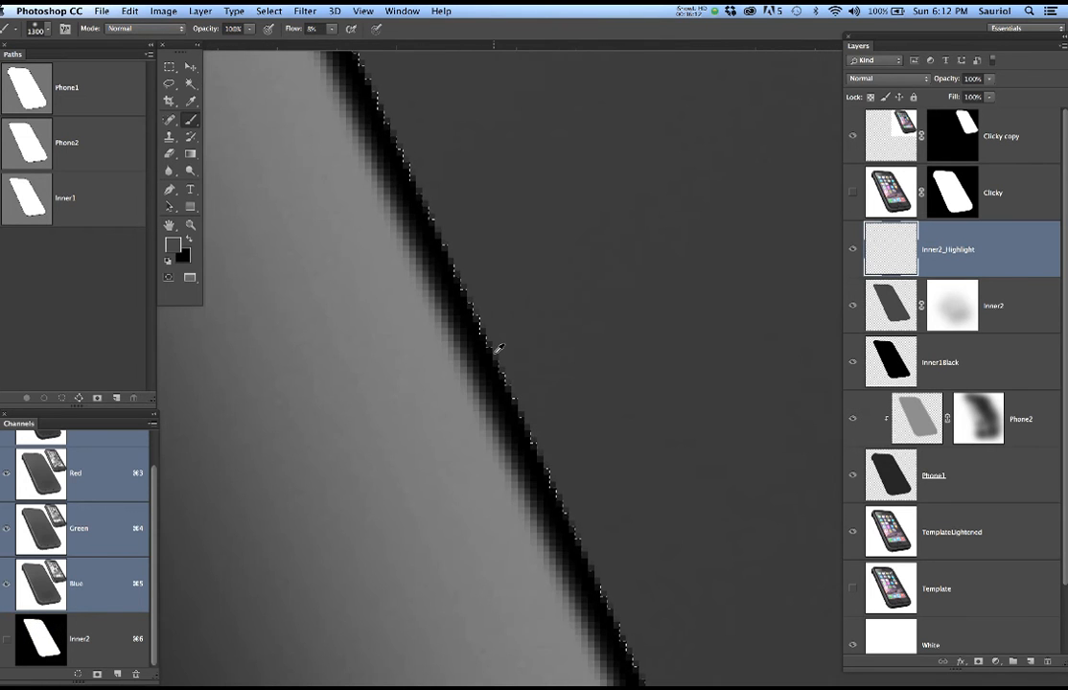
Show the Clicky layer for reference and contract the loaded Inner2 selection by 3 pixels
left_click(853, 193)
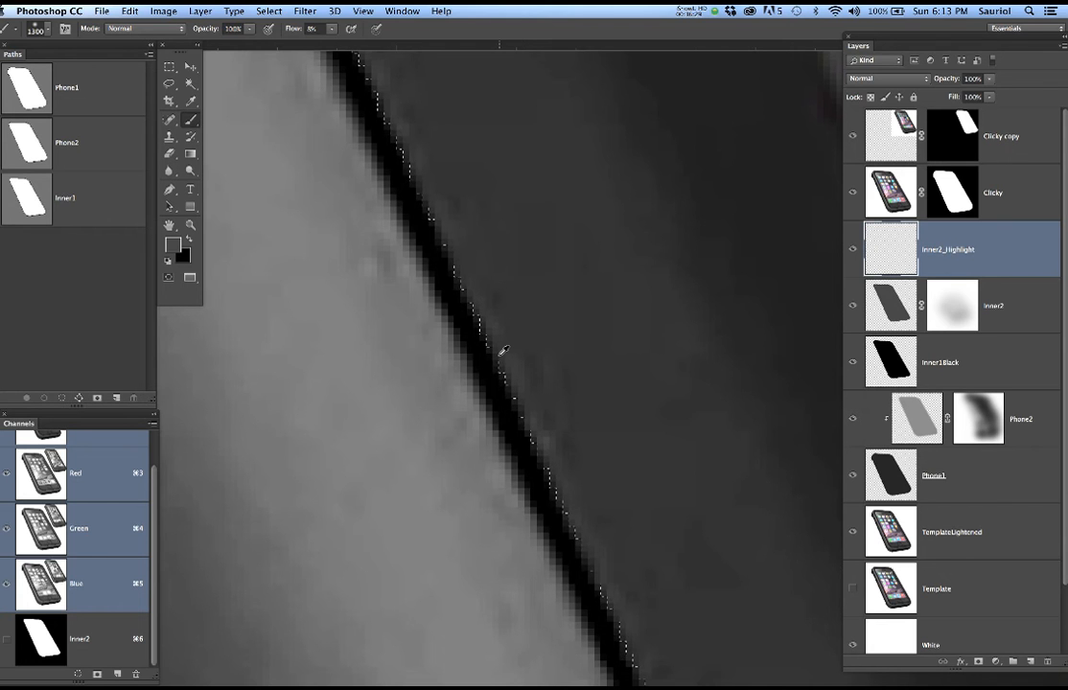
scroll(537, 343, "down", 2)
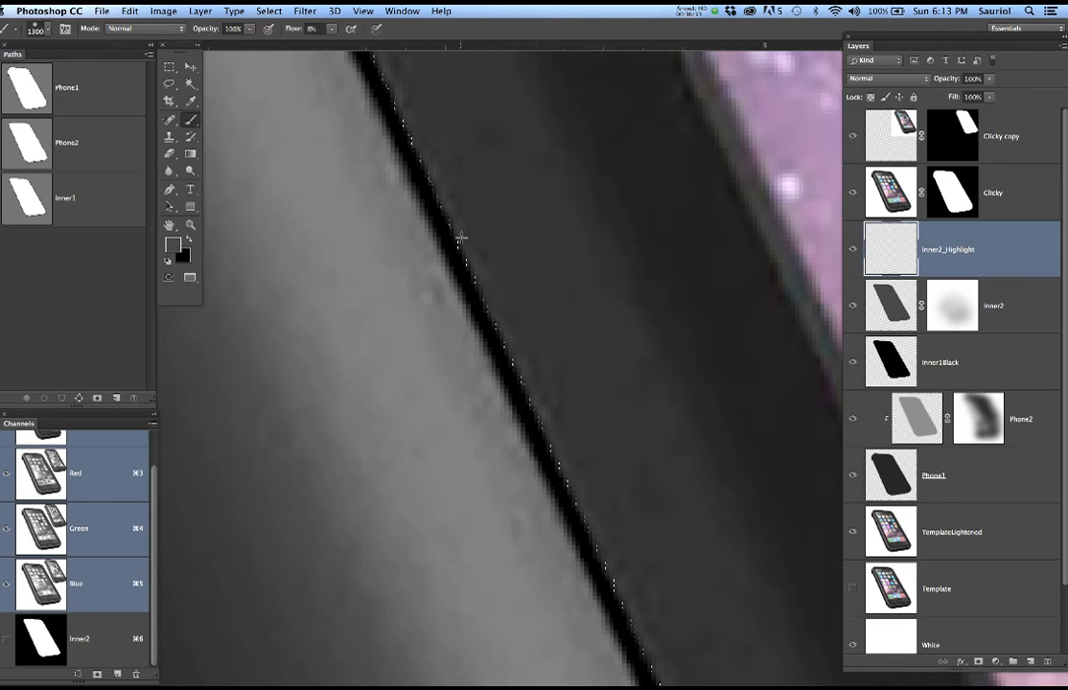
left_click(272, 11)
mouse_move(281, 184)
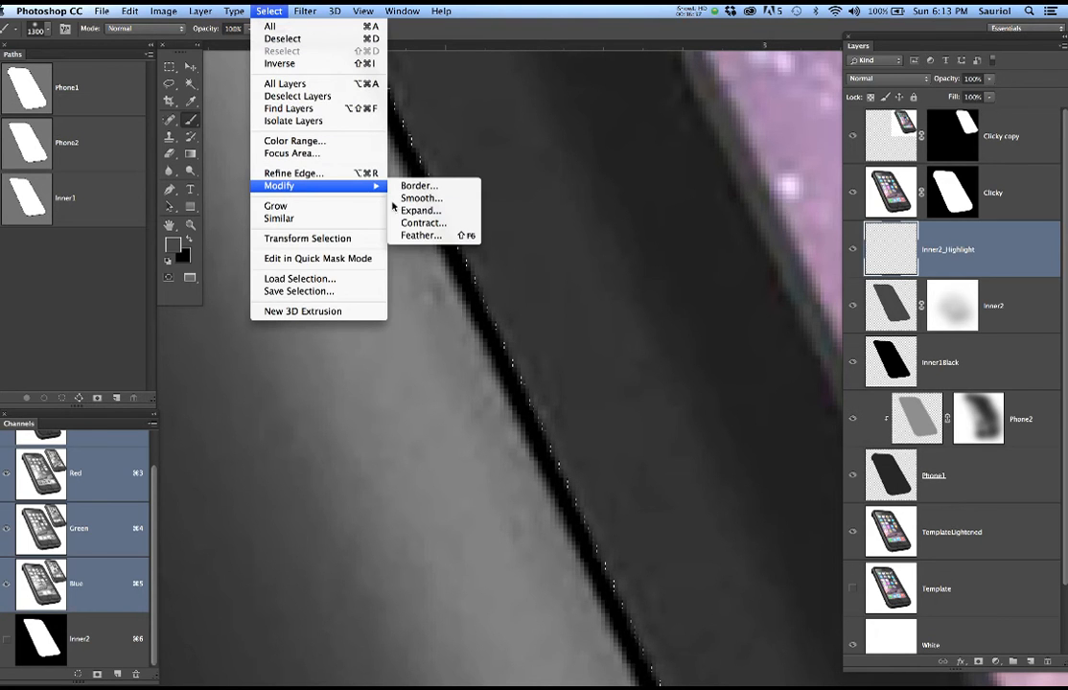
left_click(422, 223)
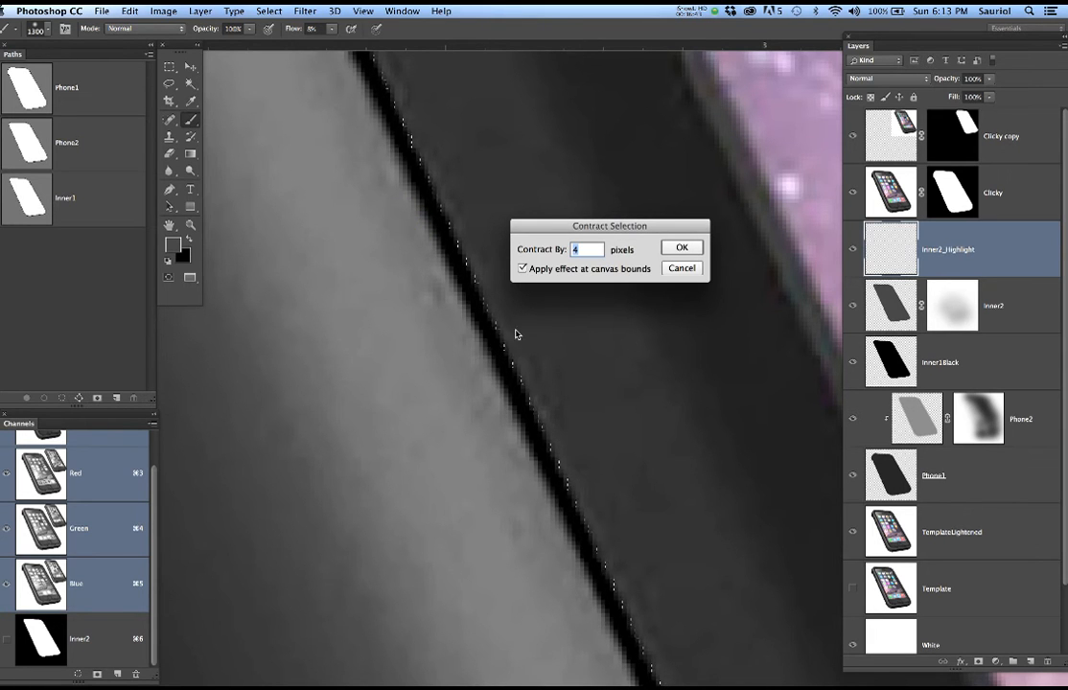
type("3")
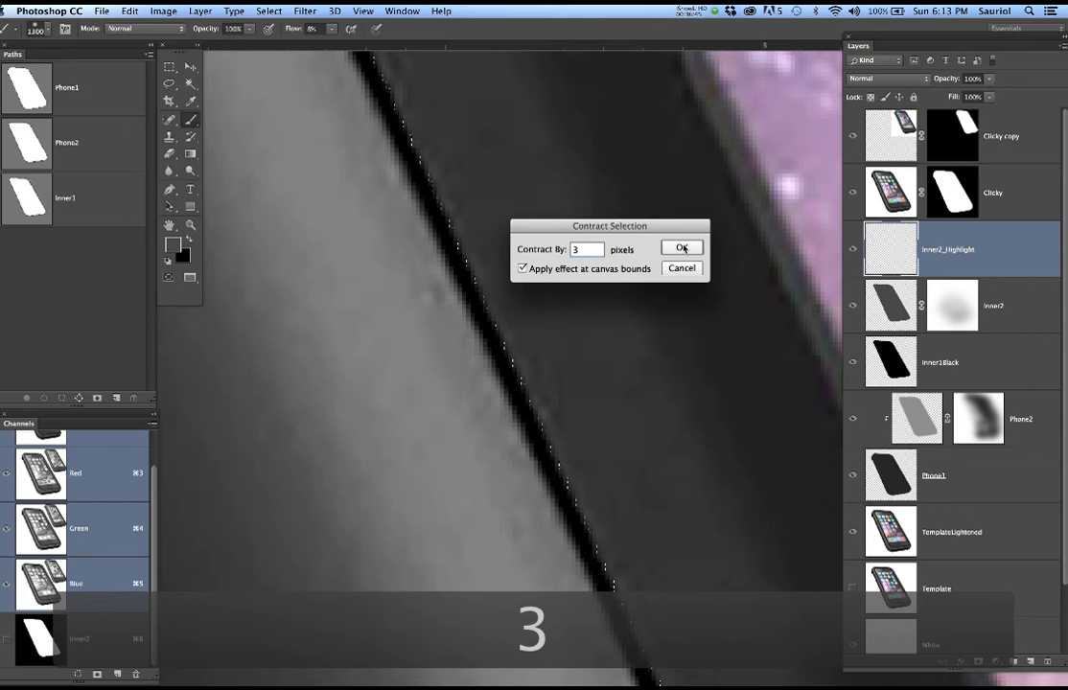
left_click(681, 249)
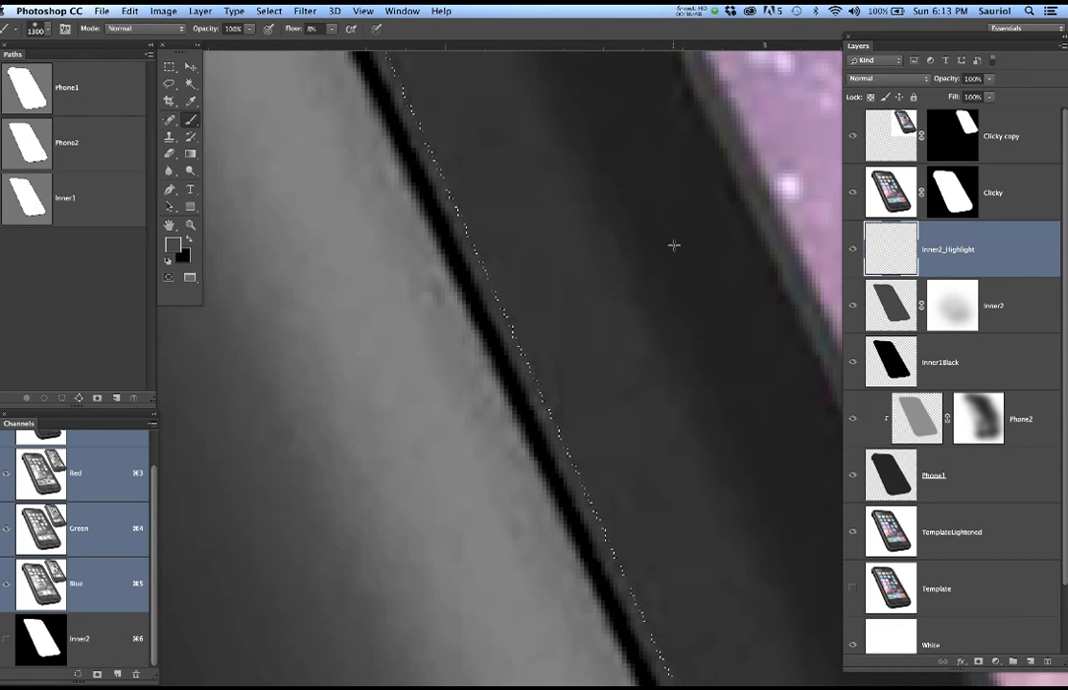
Save the contracted selection as a new channel named Inner2_HighlightEdge
left_click(269, 11)
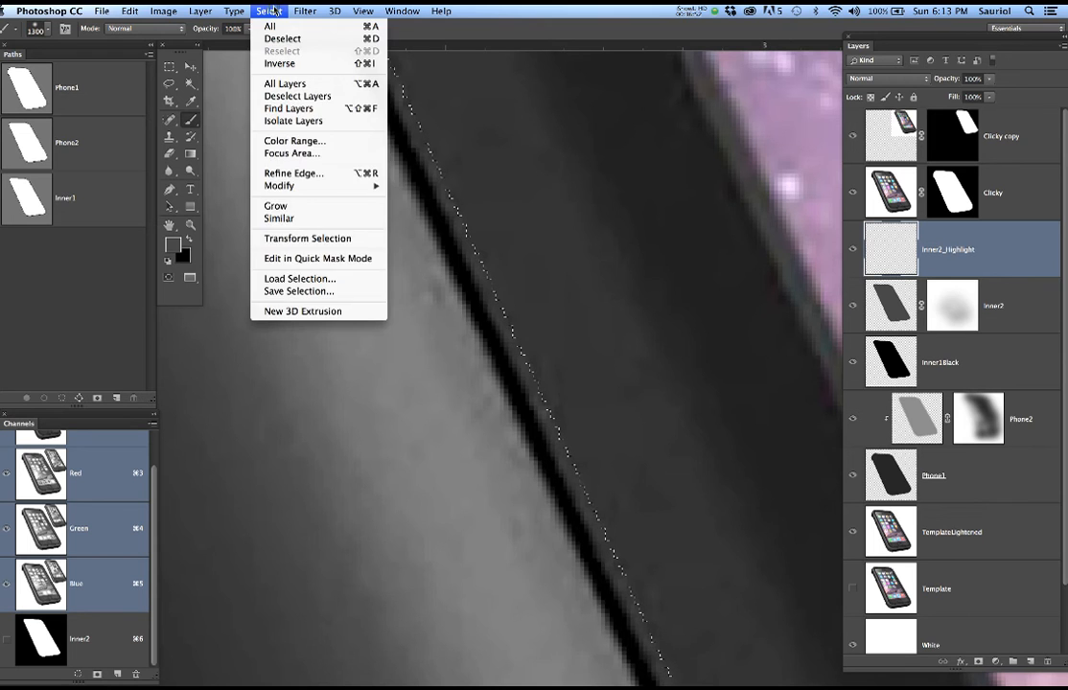
left_click(292, 292)
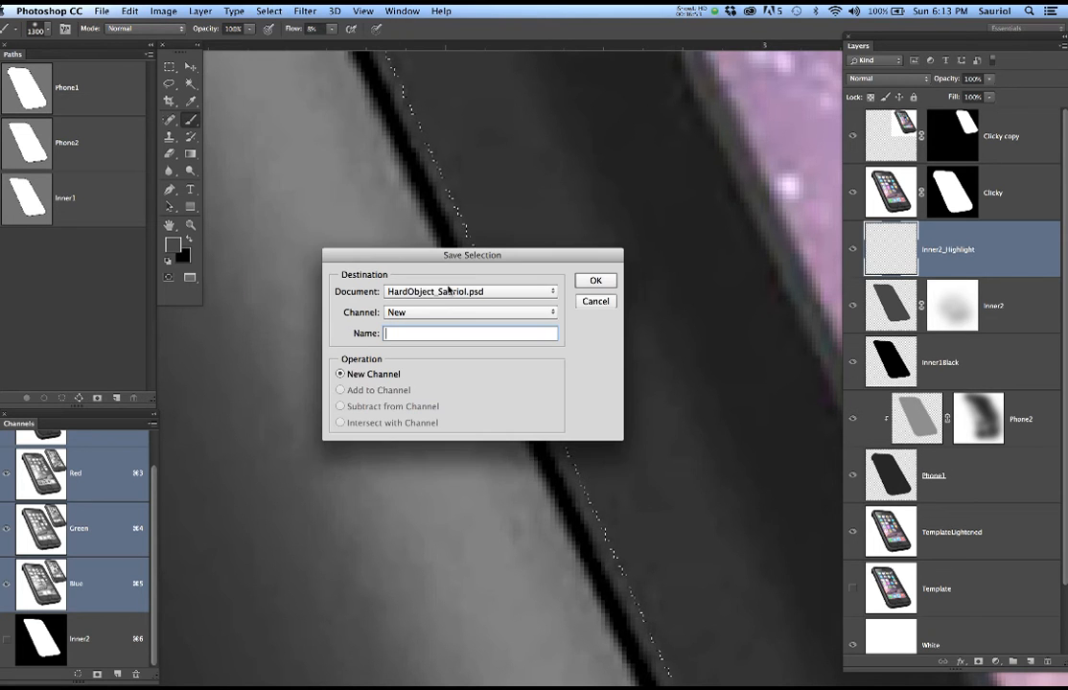
type("Inner2")
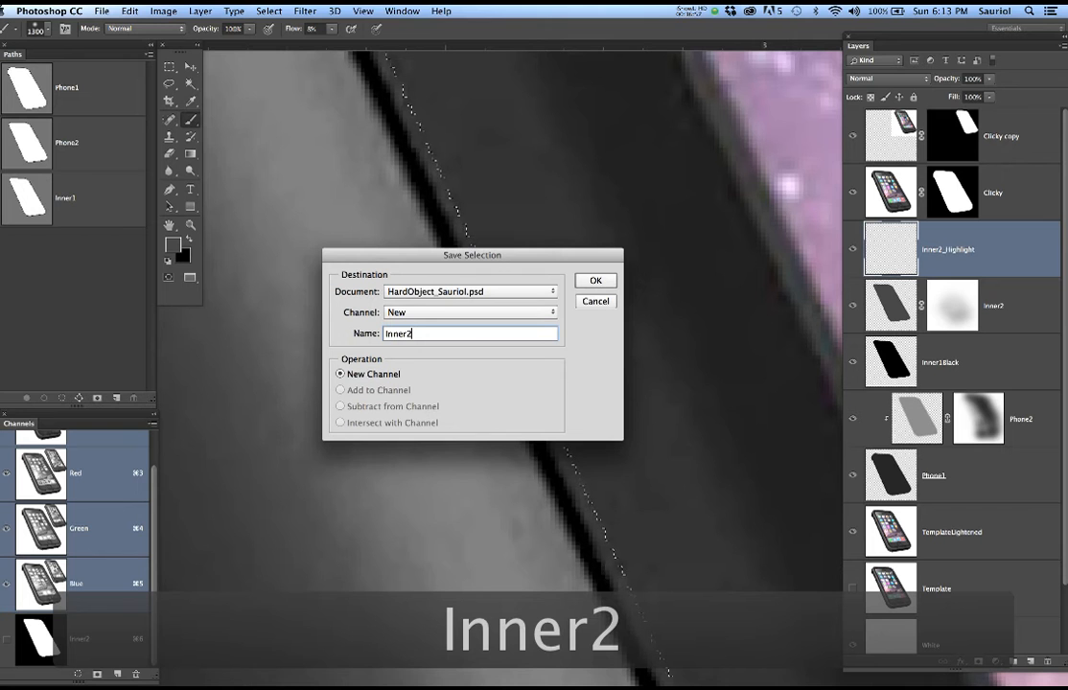
type("_High")
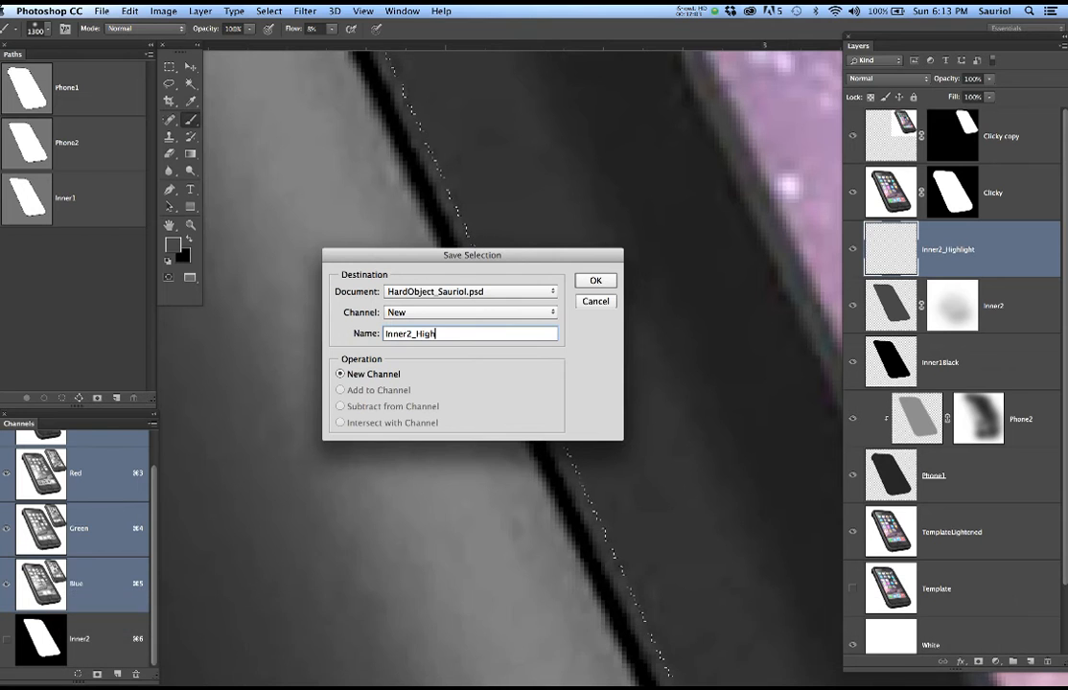
type("li")
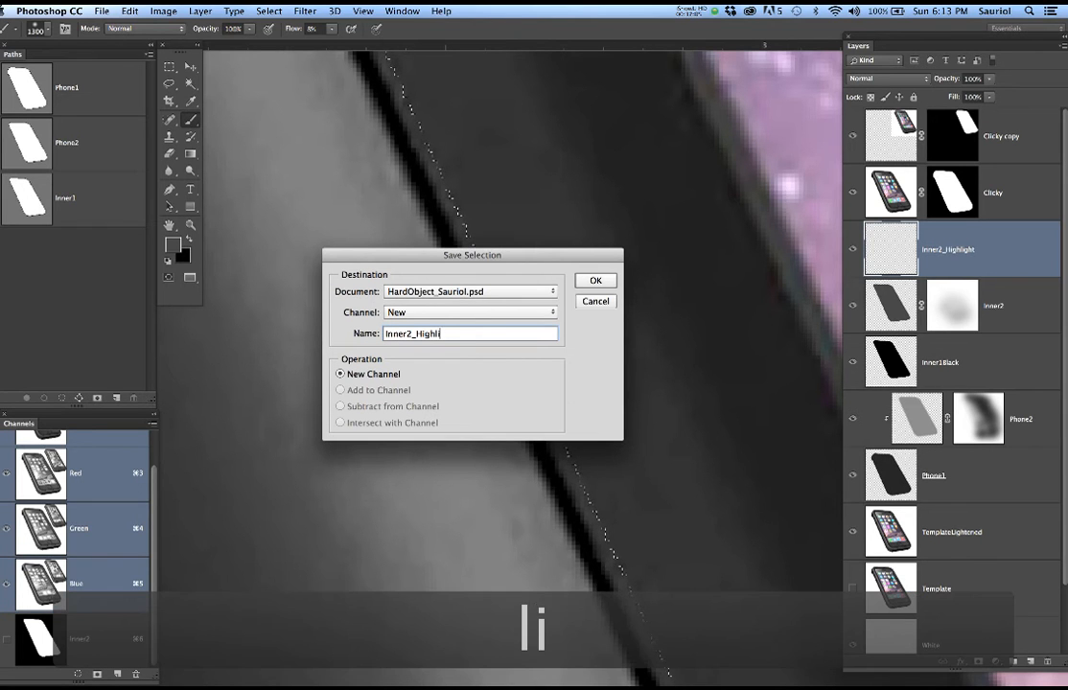
type("ghtEdge")
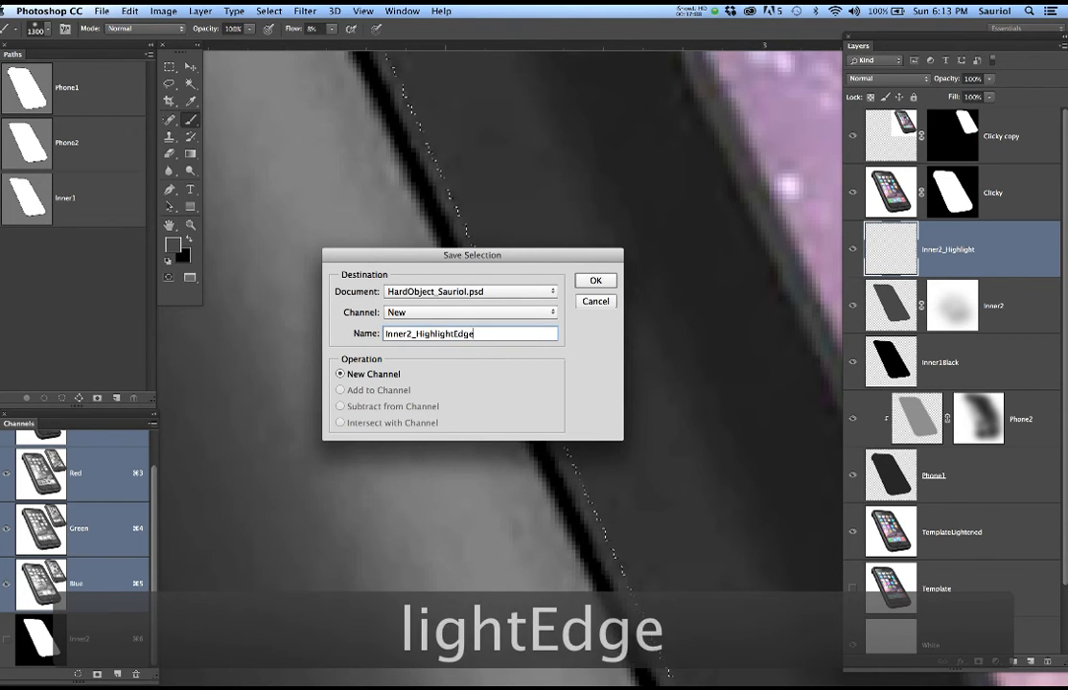
key("Return")
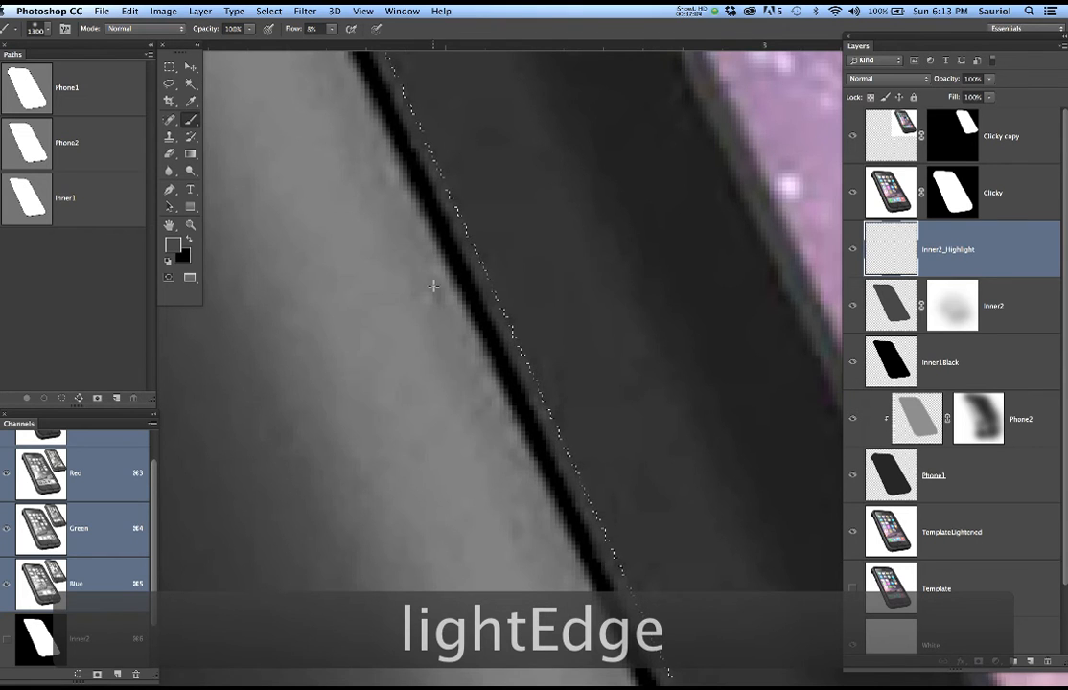
left_click_drag(154, 483, 162, 551)
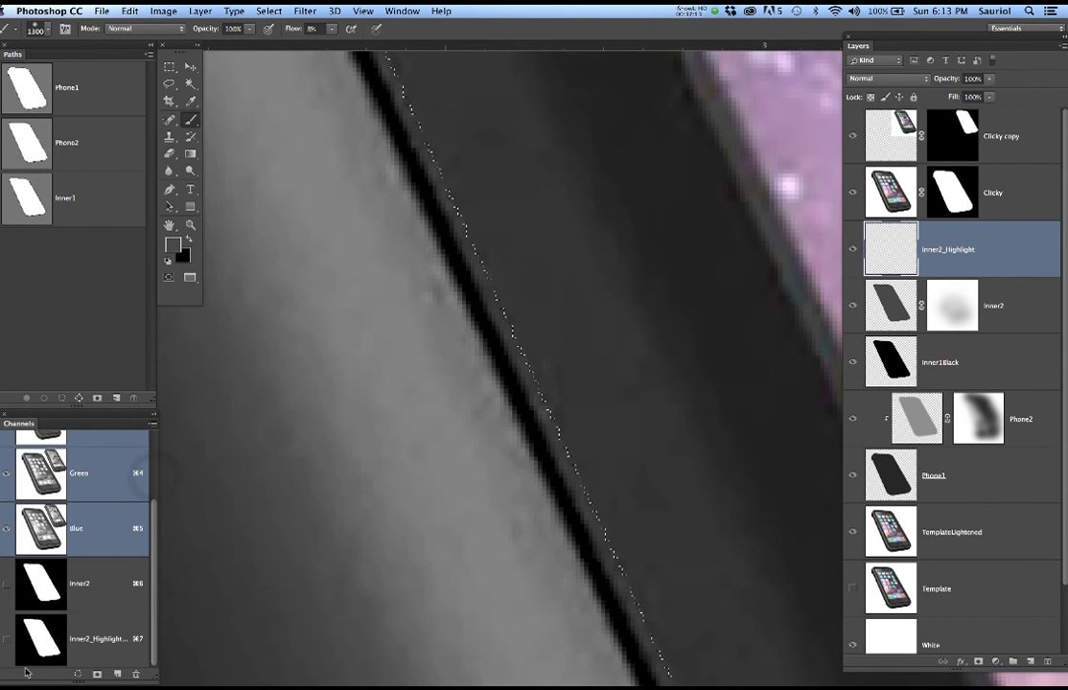
Load the Inner2 channel as a selection and subtract the Inner2_HighlightEdge channel to isolate a thin strip beside the black seam
scroll(314, 383, "down", 2)
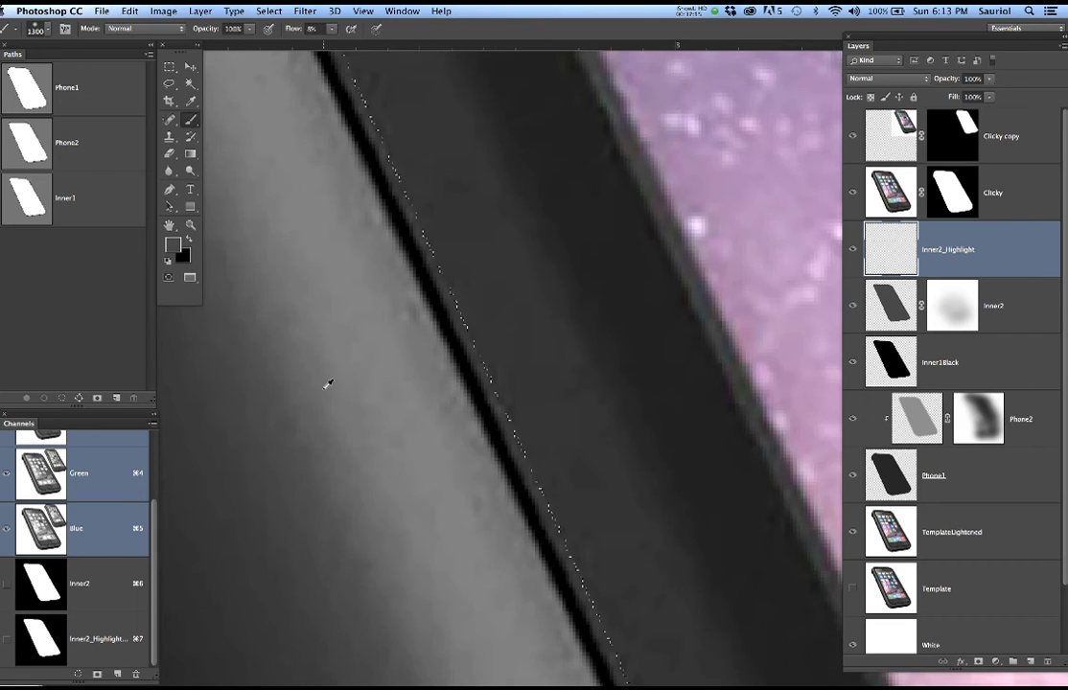
scroll(342, 370, "down", 2)
scroll(457, 348, "up", 3)
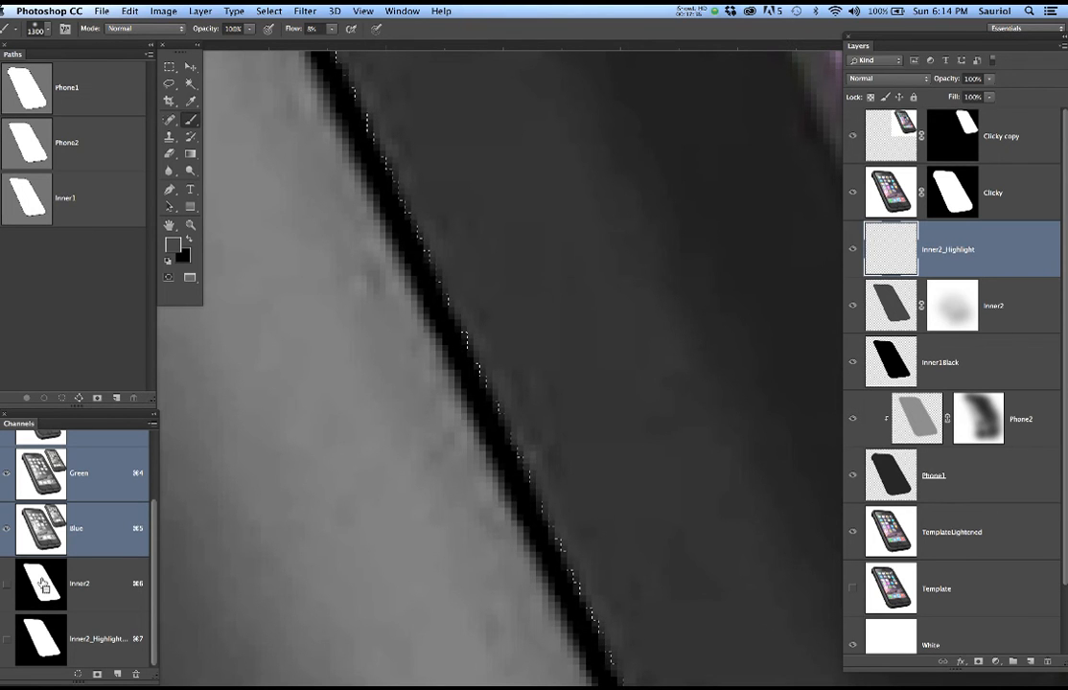
left_click(41, 582, "super")
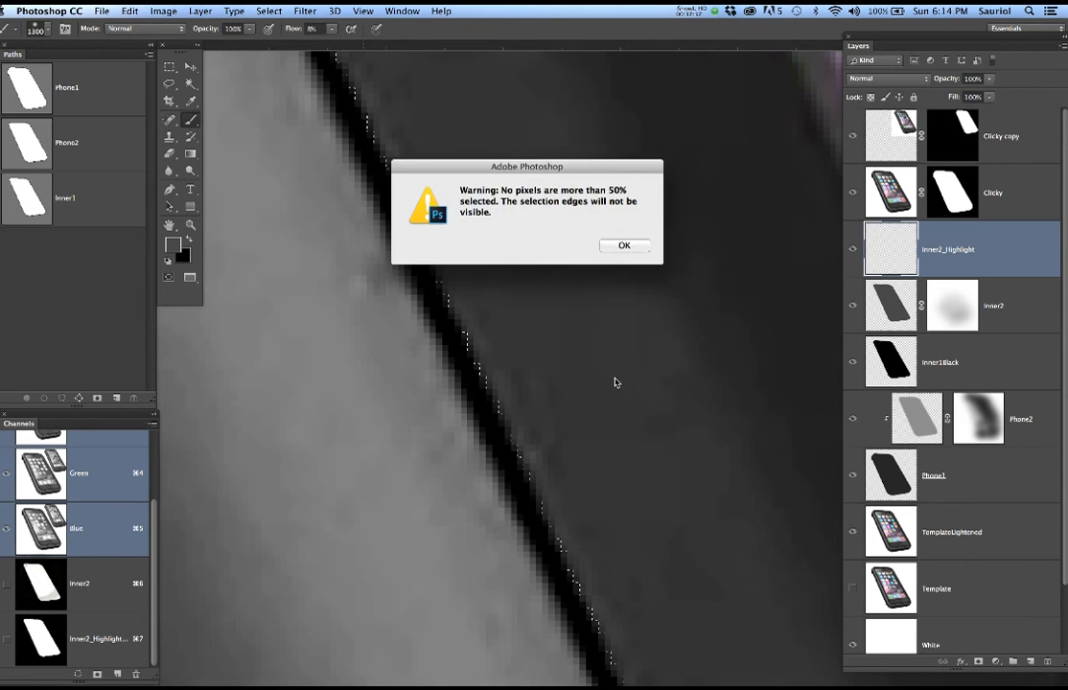
left_click(624, 246)
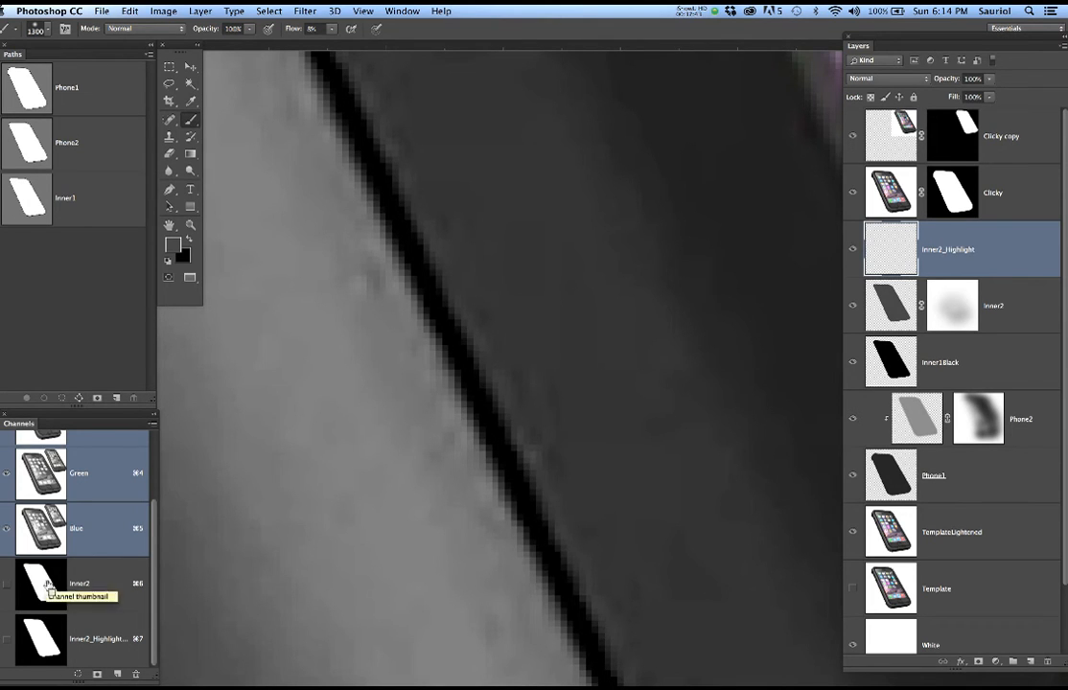
left_click(46, 643, "super")
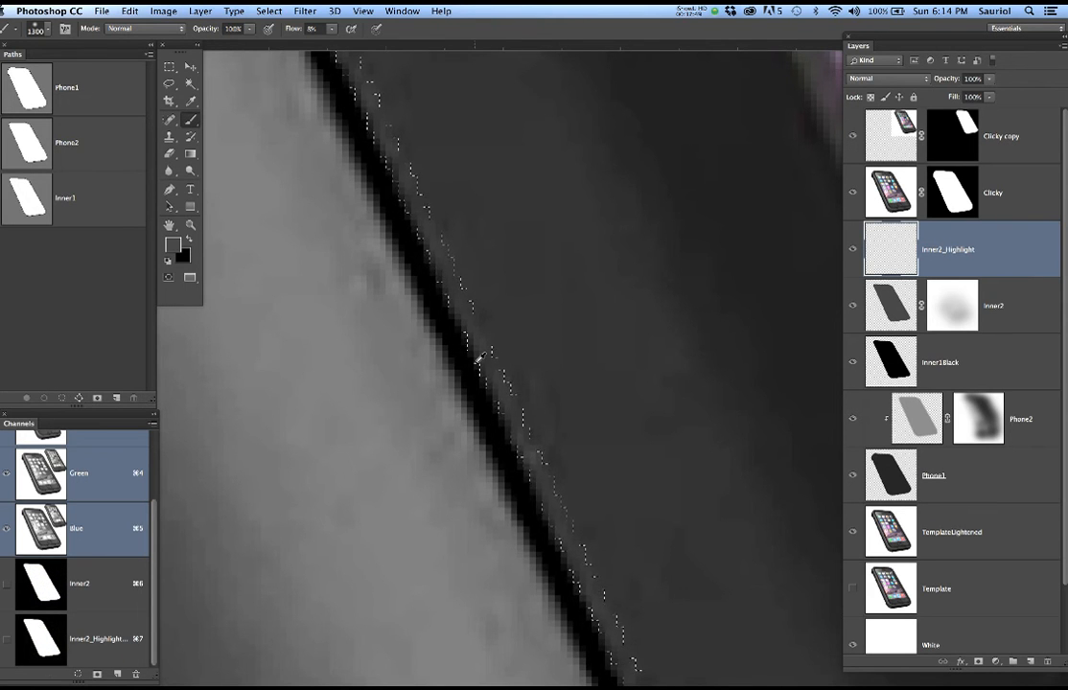
Examine the thin strip selection along the seam and the original phone's rim, from the side buttons up to the upper corner
scroll(505, 353, "down", 2)
scroll(506, 350, "down", 5)
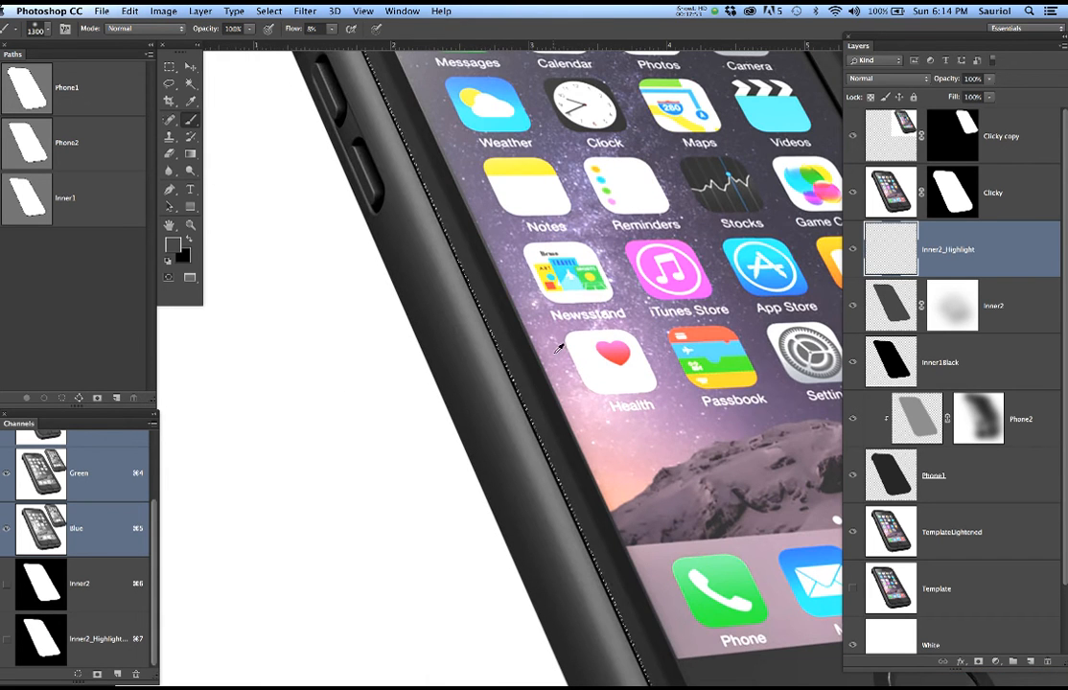
left_click_drag(541, 367, 434, 485)
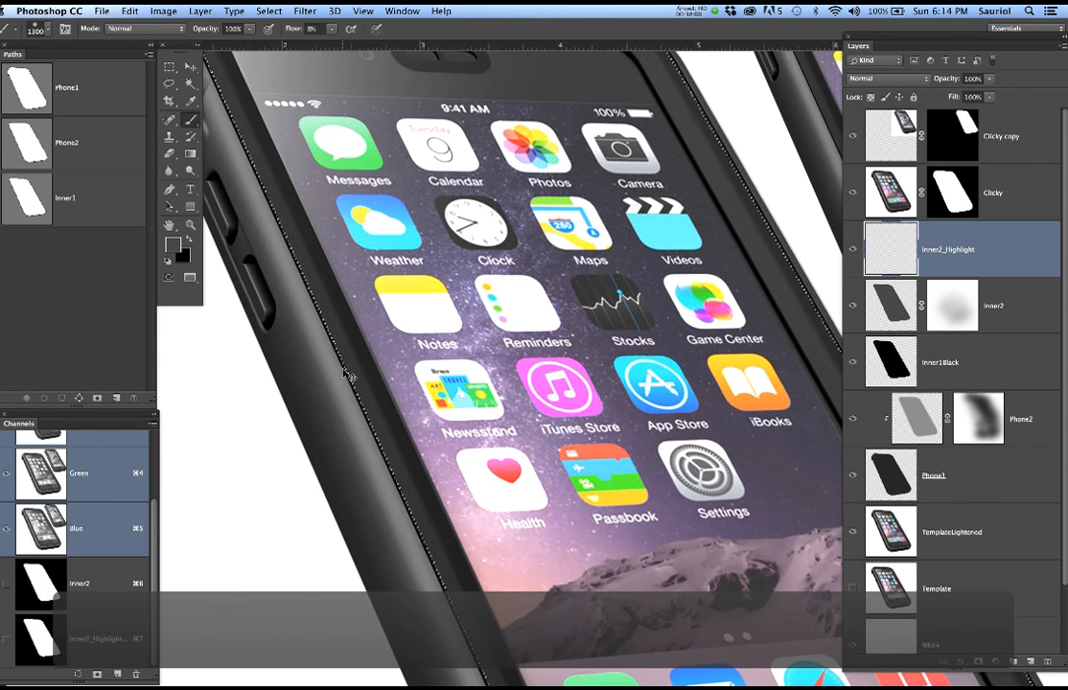
scroll(348, 362, "up", 2)
scroll(347, 362, "up", 6)
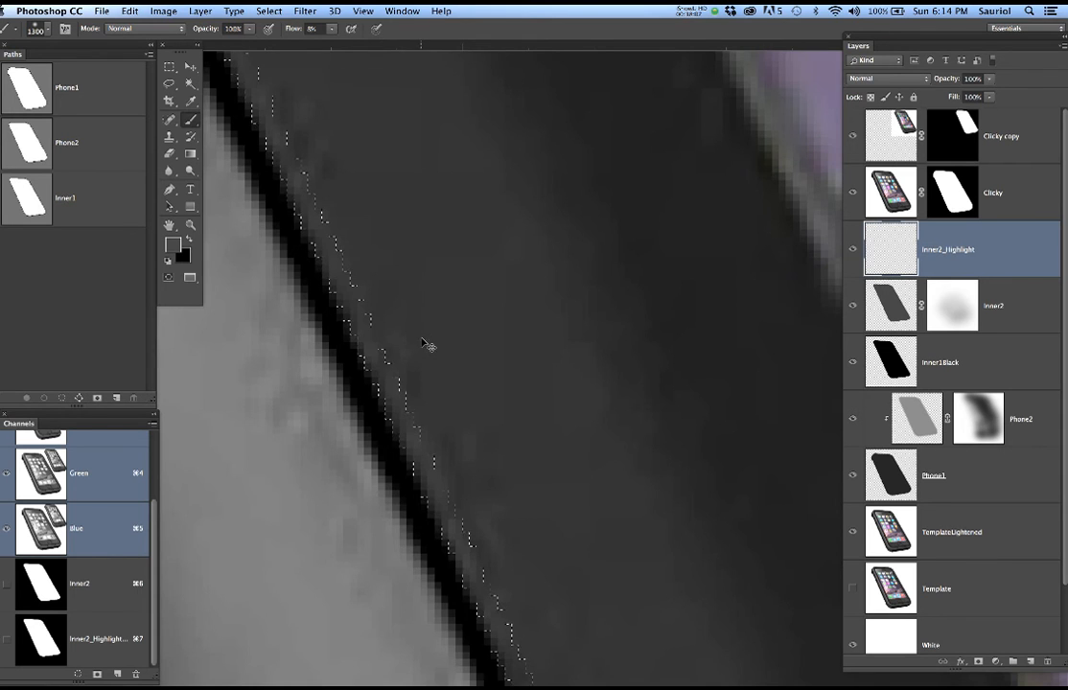
scroll(428, 337, "down", 6)
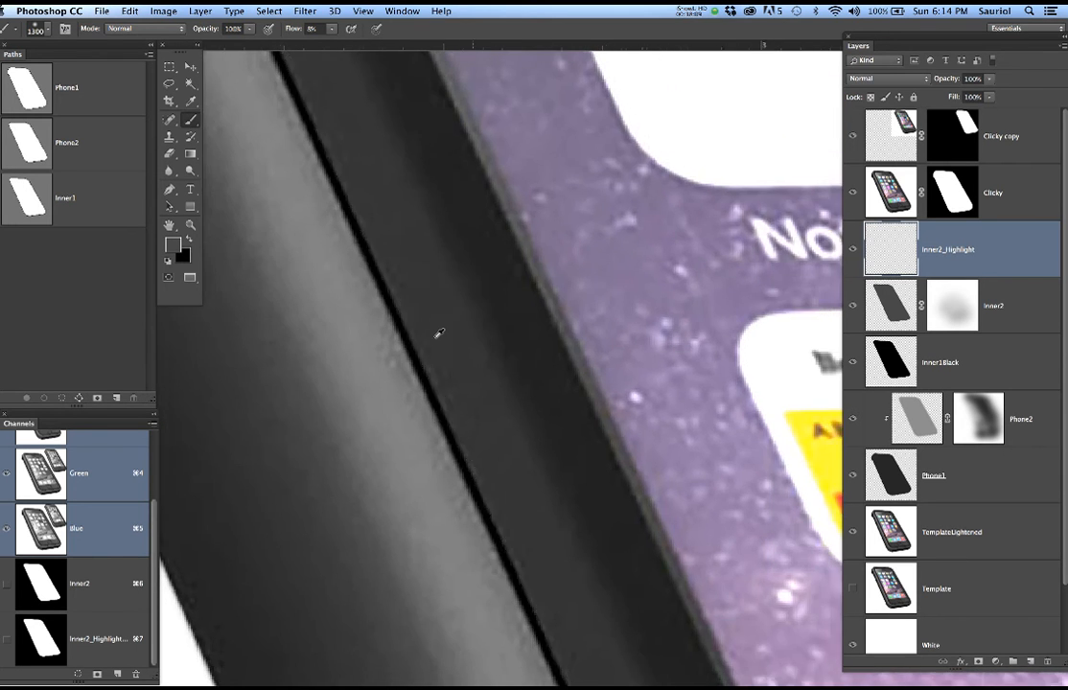
scroll(457, 450, "up", 8)
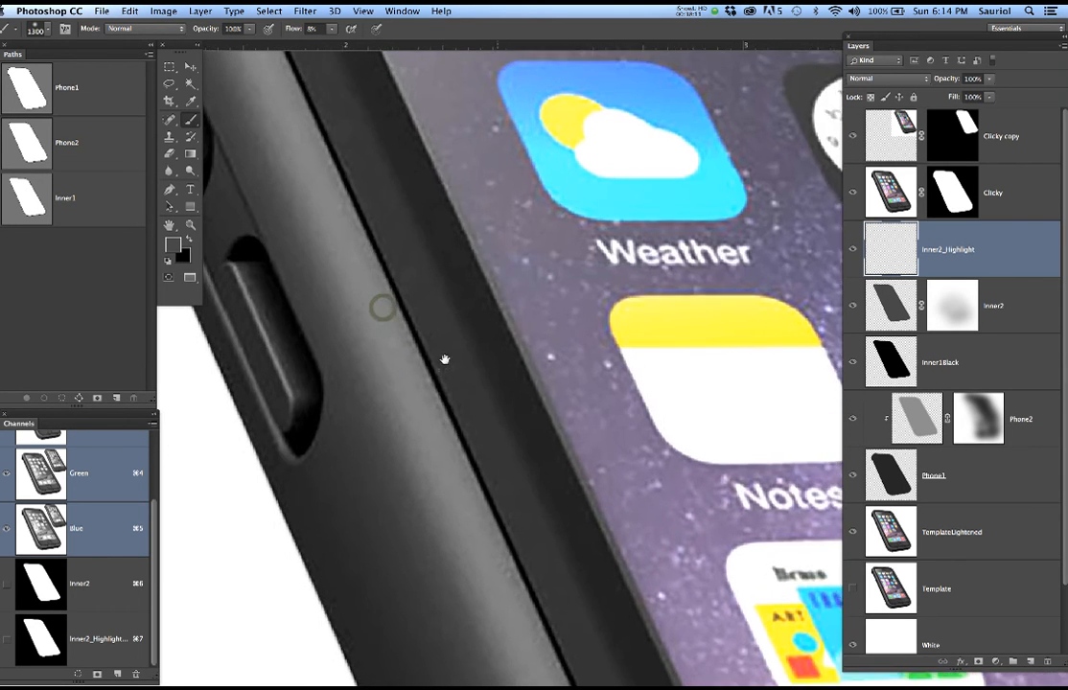
scroll(494, 422, "down", 8)
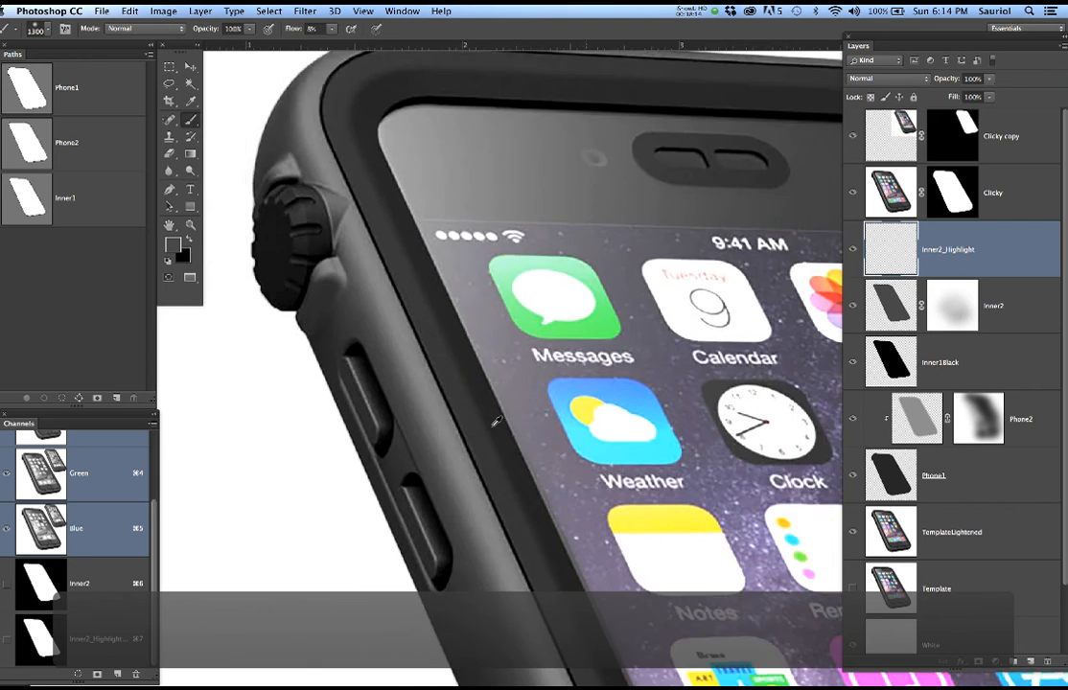
scroll(526, 379, "down", 5)
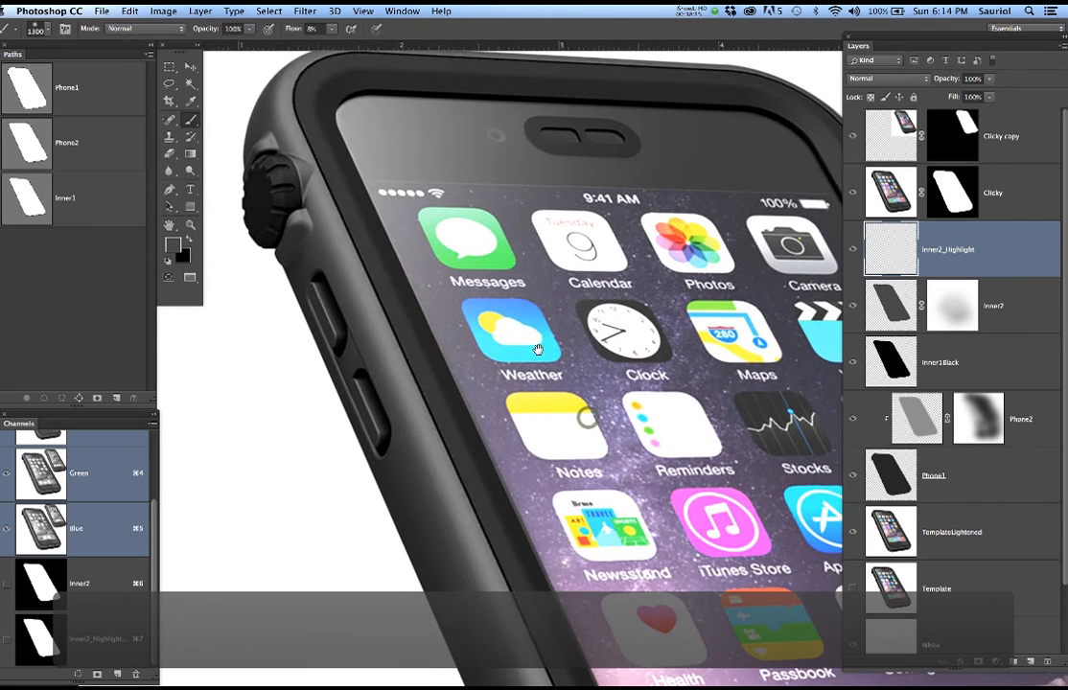
Hide the Clicky layer and the selection edges so the rebuilt case shows without marching ants
left_click(852, 193)
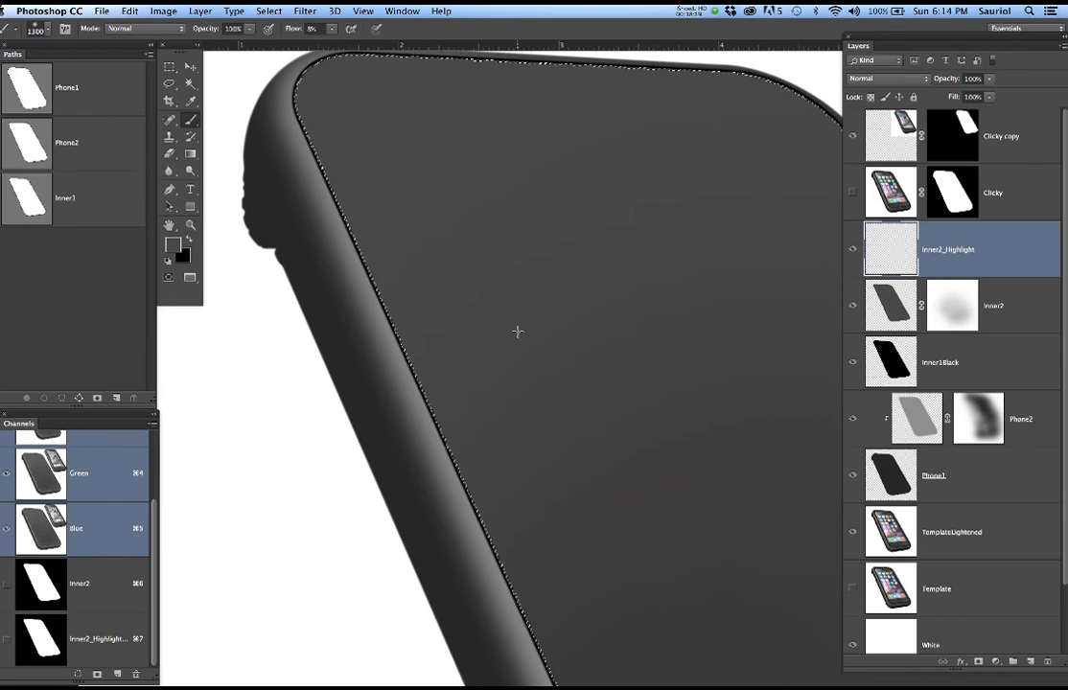
key("super+h")
key("super+h")
key("super+h")
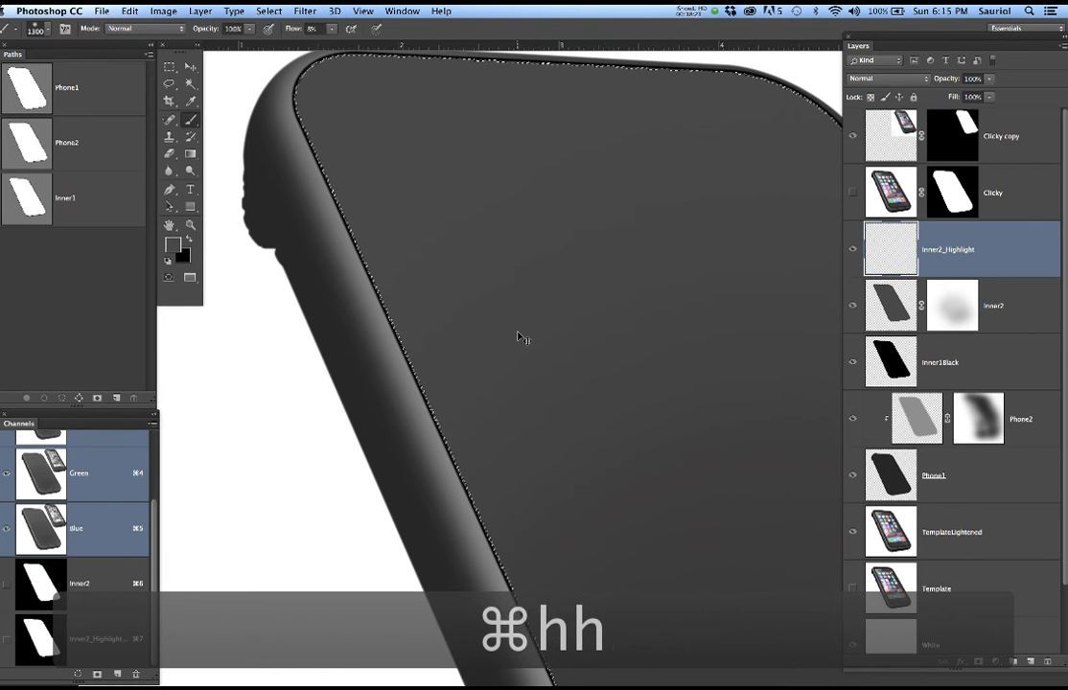
key("super+h")
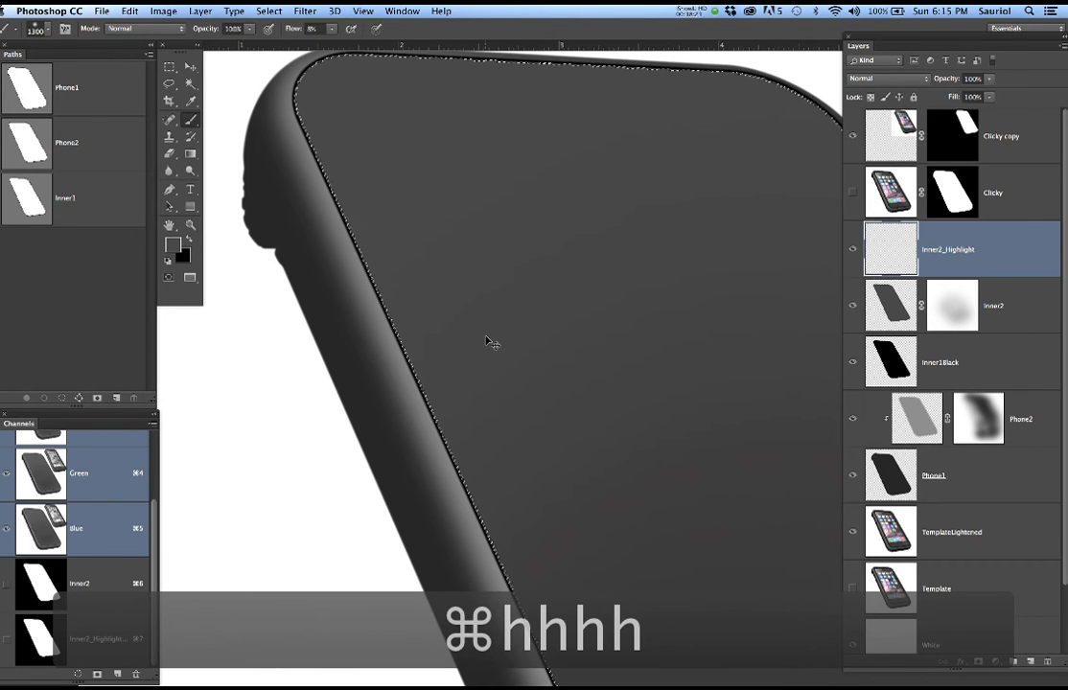
key("super+h")
Set up the Brush with a lighter gray sampled from the case rim beside the black seam
key("b")
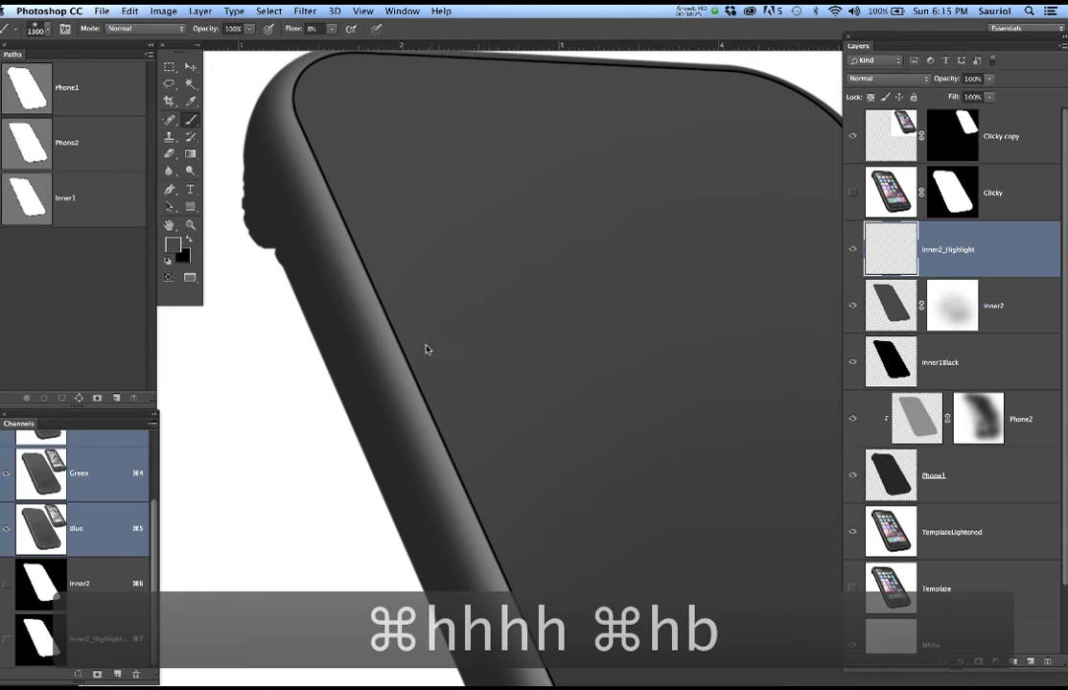
key("b")
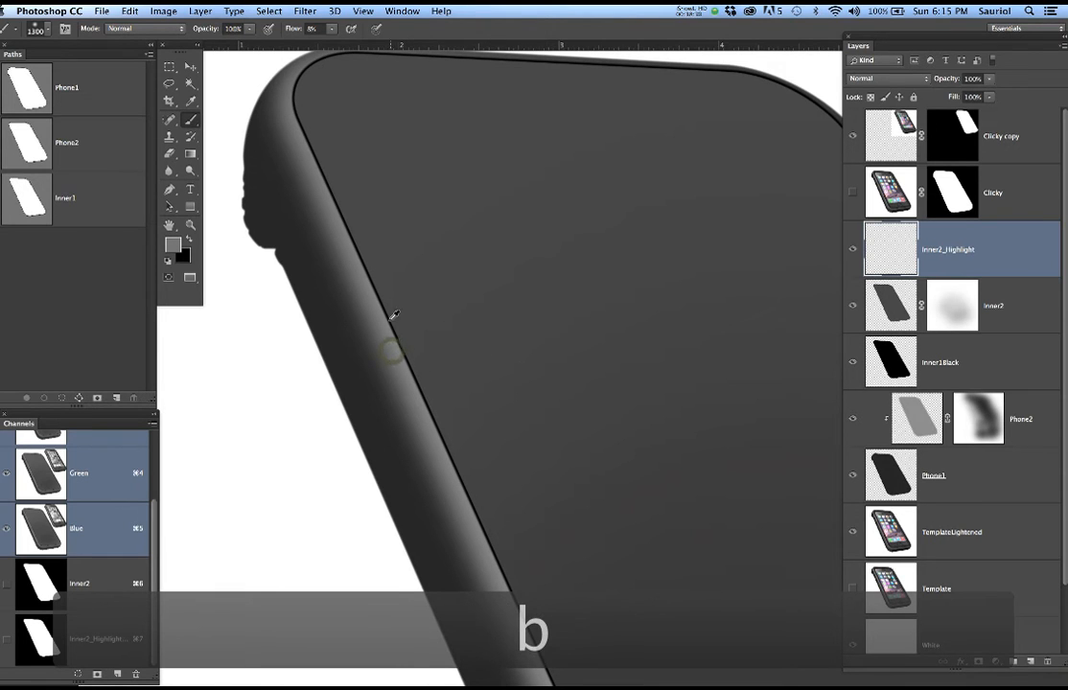
key("bracketright")
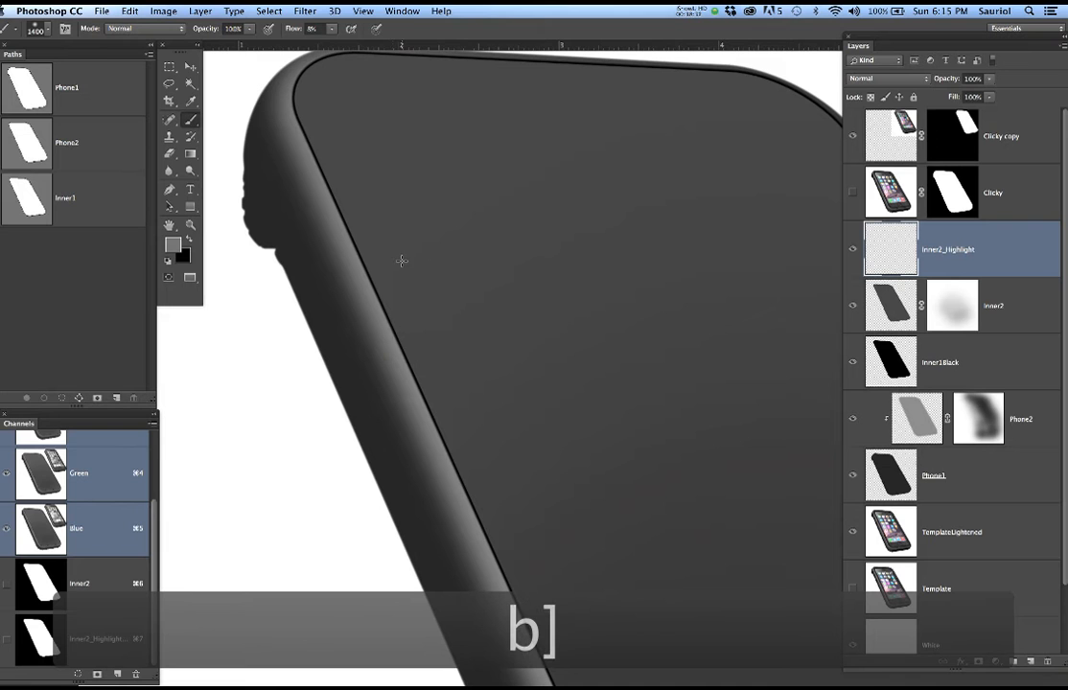
key("b")
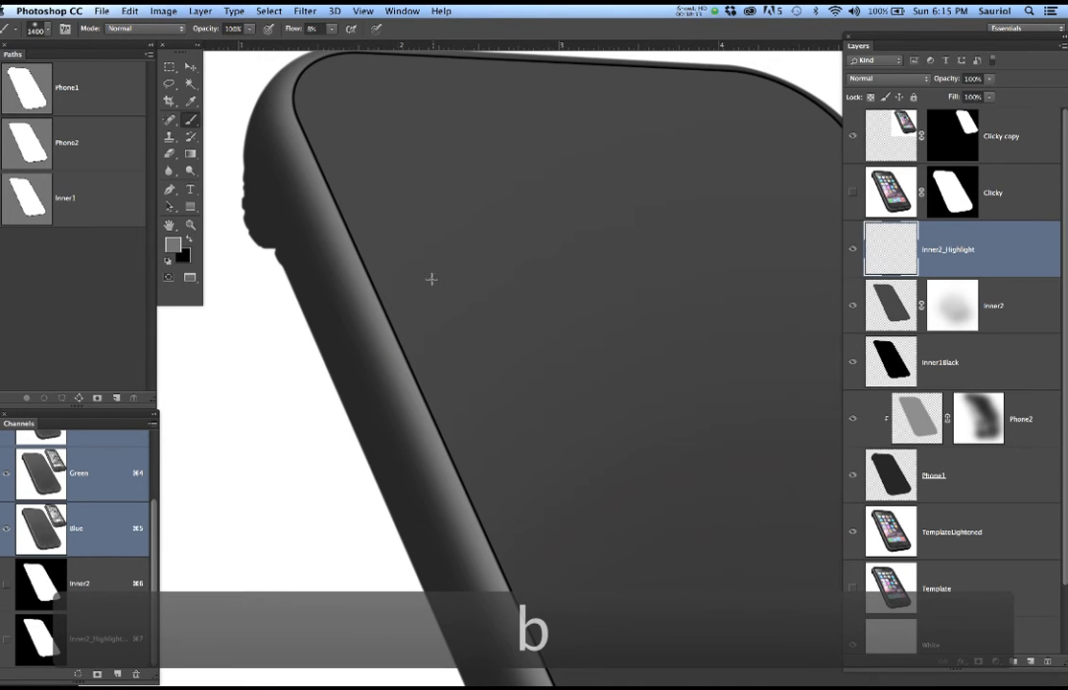
Paint the gray highlight onto the thin strip beside the upper seam with a 250 px brush on the Inner2_Highlight layer
scroll(412, 275, "down", 10)
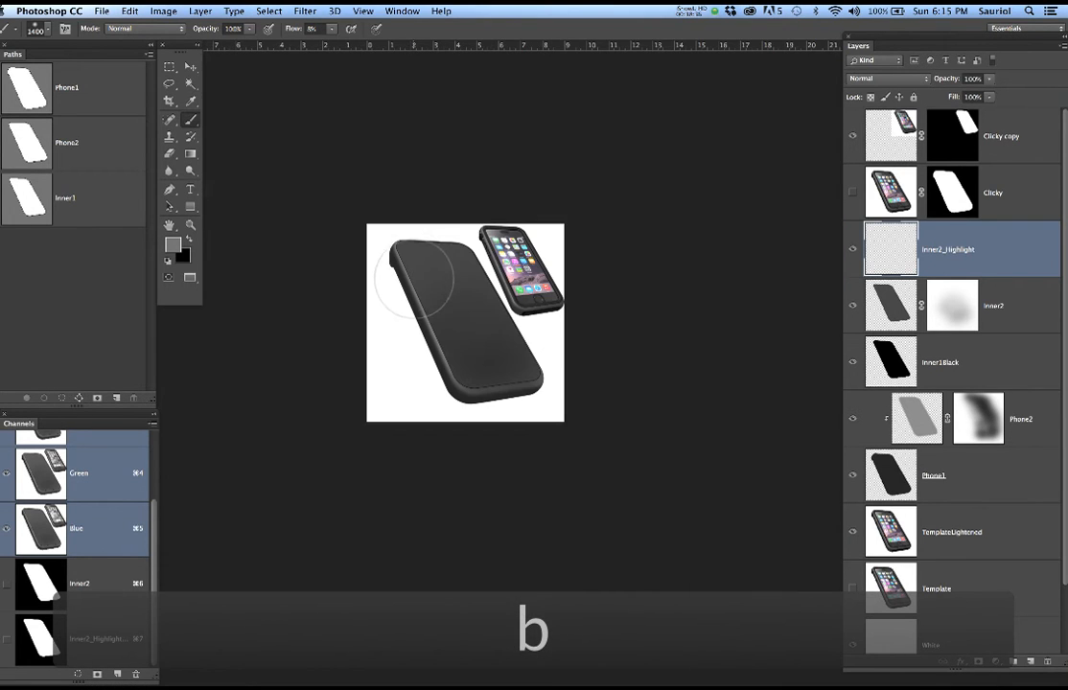
key("bracketleft")
key("bracketleft")
key("bracketleft")
key("bracketleft")
key("bracketleft")
key("bracketleft")
key("bracketleft")
key("bracketleft")
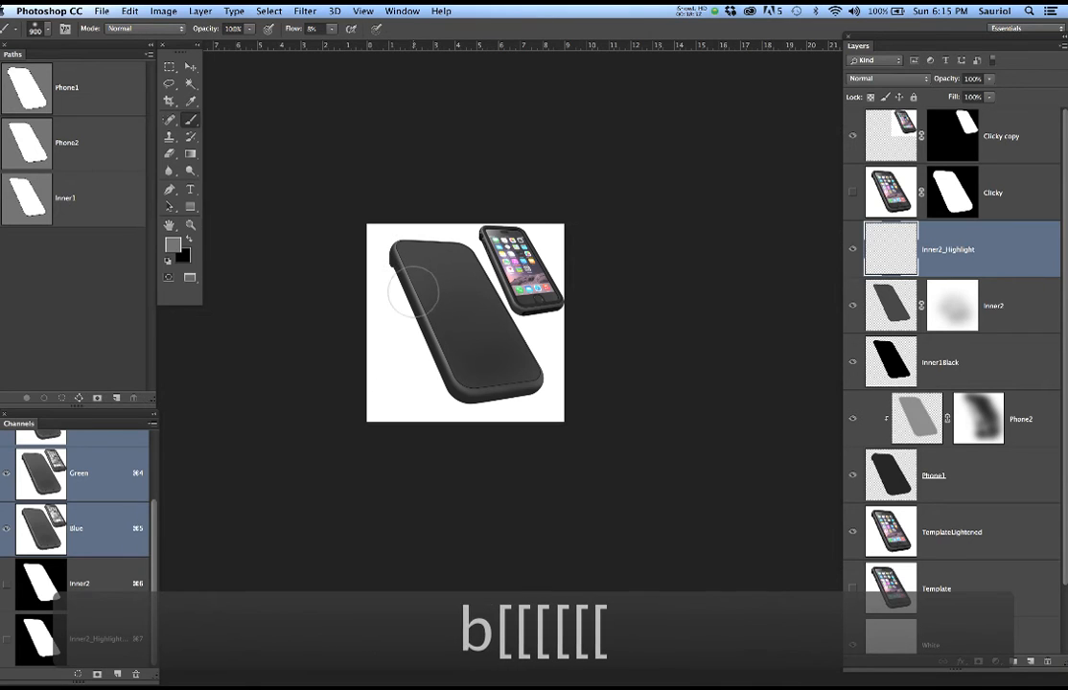
key("bracketleft")
scroll(406, 269, "up", 6)
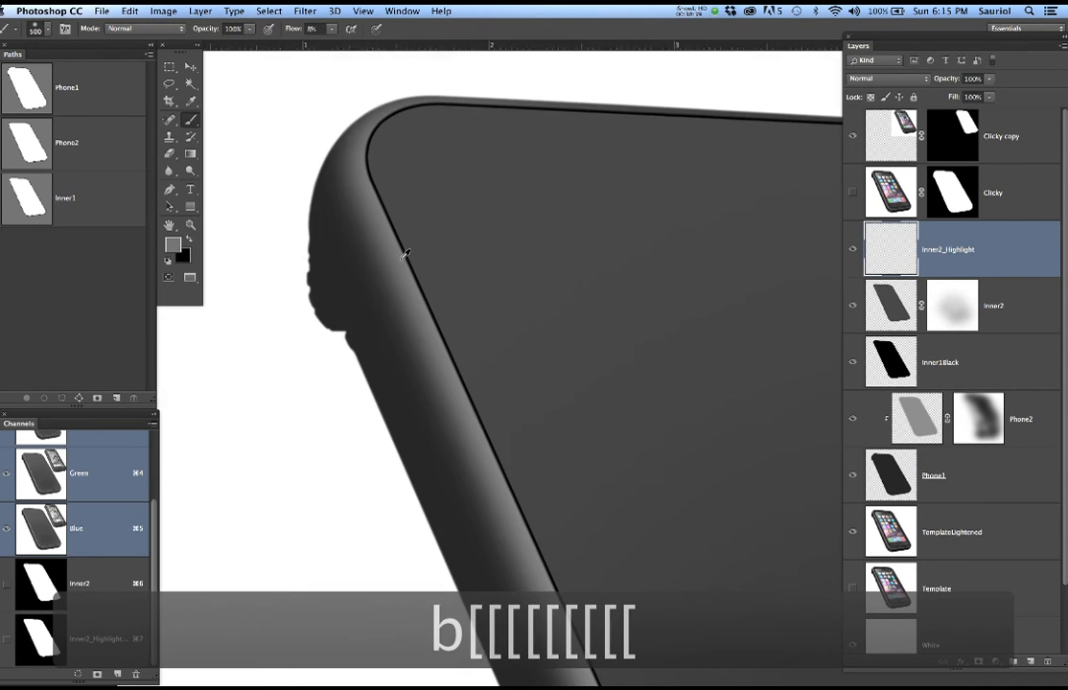
scroll(404, 251, "down", 3)
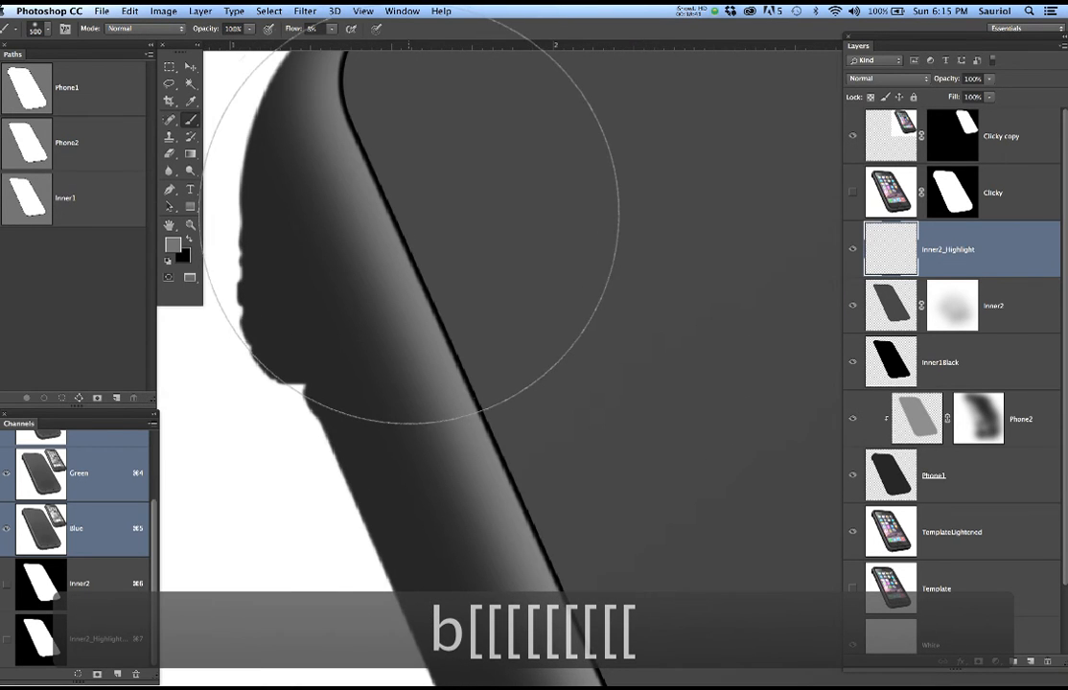
key("bracketleft")
key("bracketleft")
key("bracketleft")
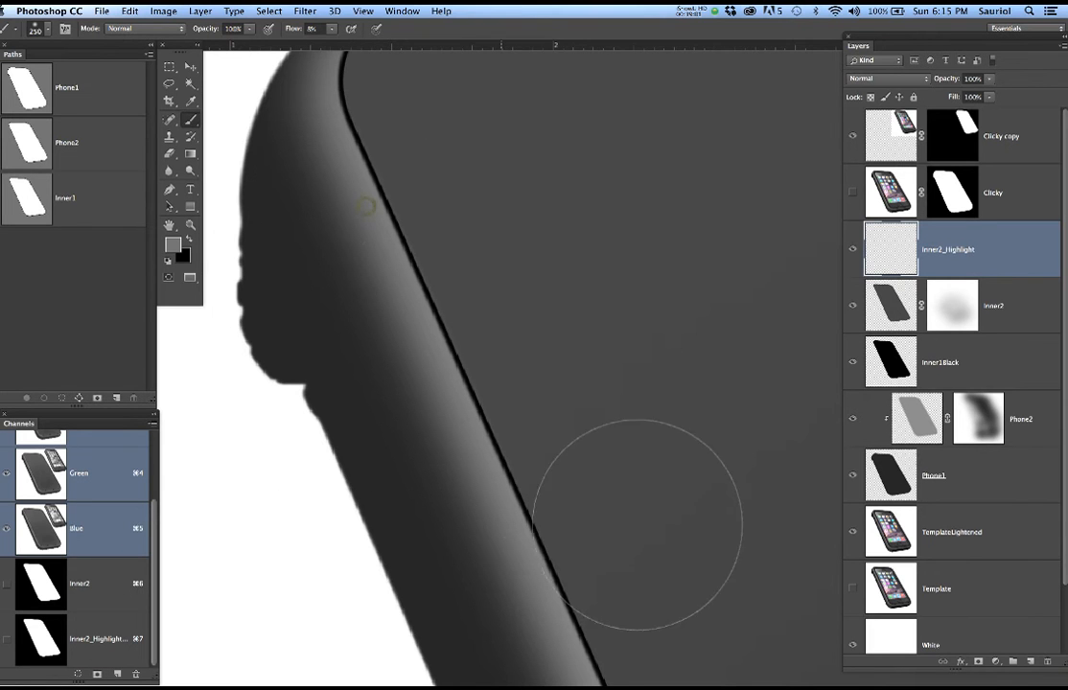
scroll(424, 393, "up", 3)
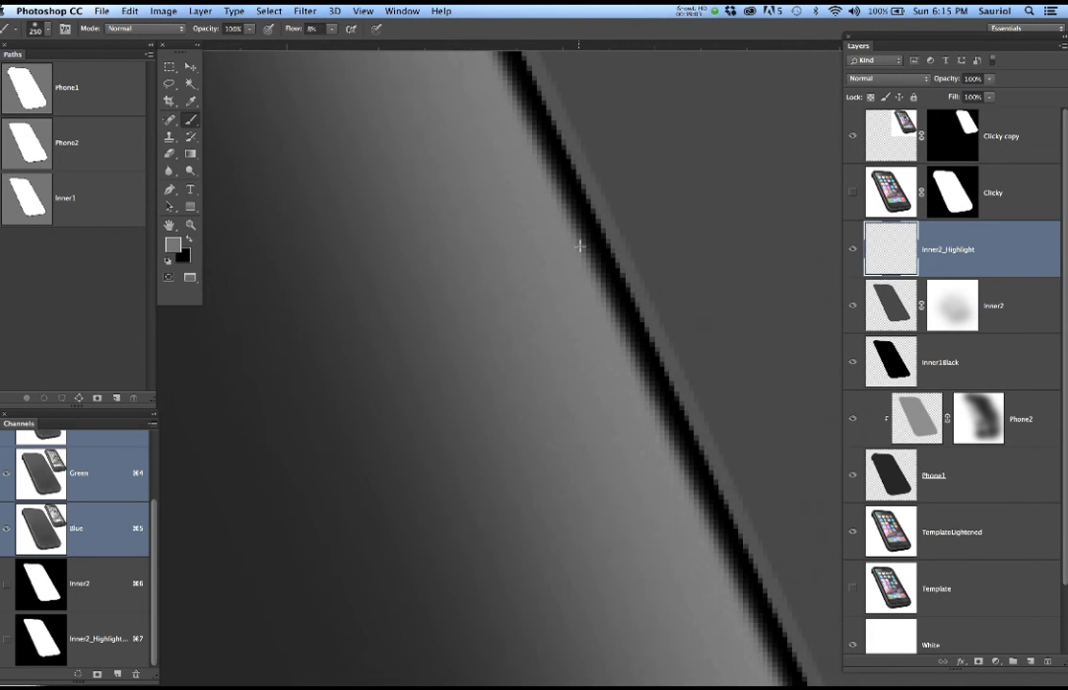
scroll(580, 246, "down", 2)
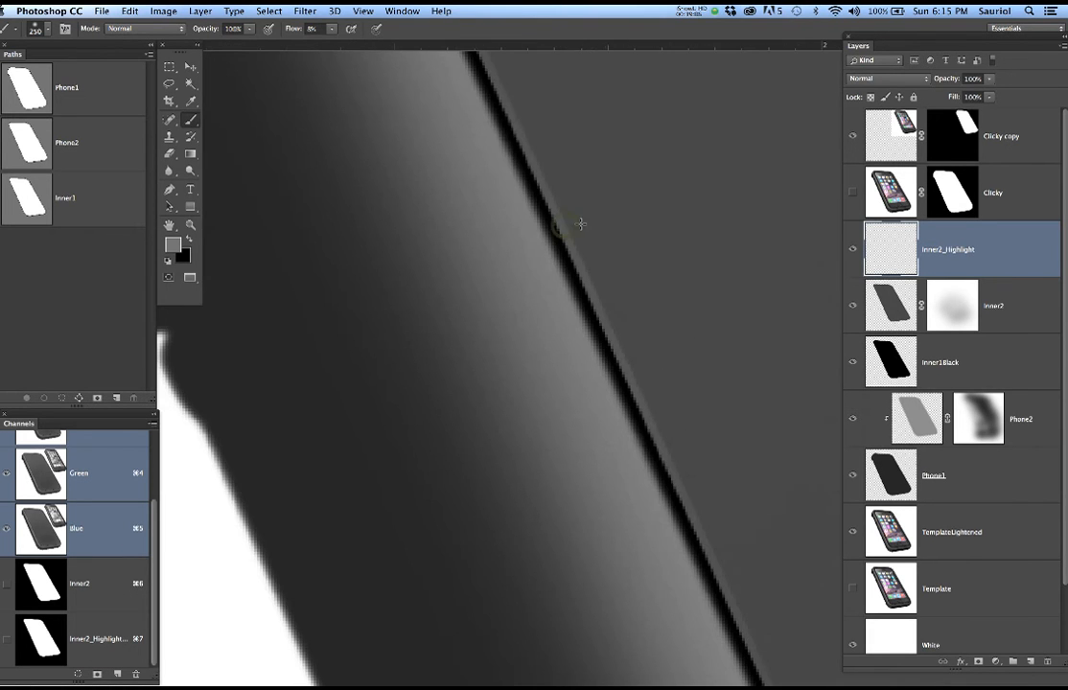
Continue painting the thin highlight down the long side of the seam with a 100 px brush
key("bracketleft")
key("bracketleft")
key("bracketleft")
key("bracketleft")
key("bracketleft")
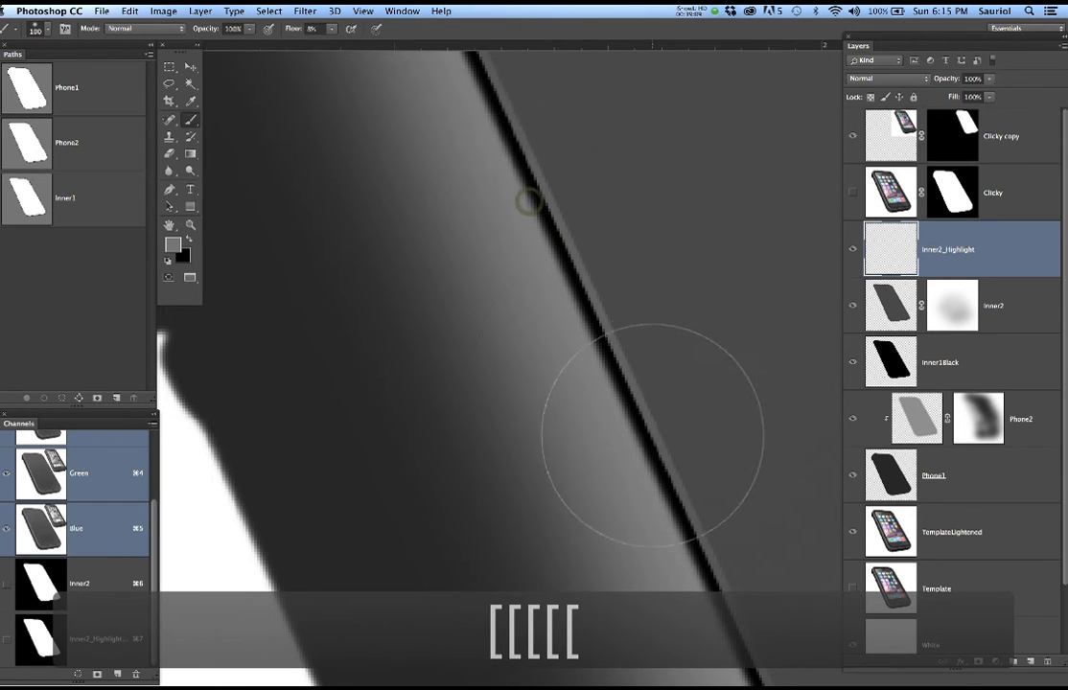
scroll(585, 369, "down", 2)
scroll(588, 367, "down", 1)
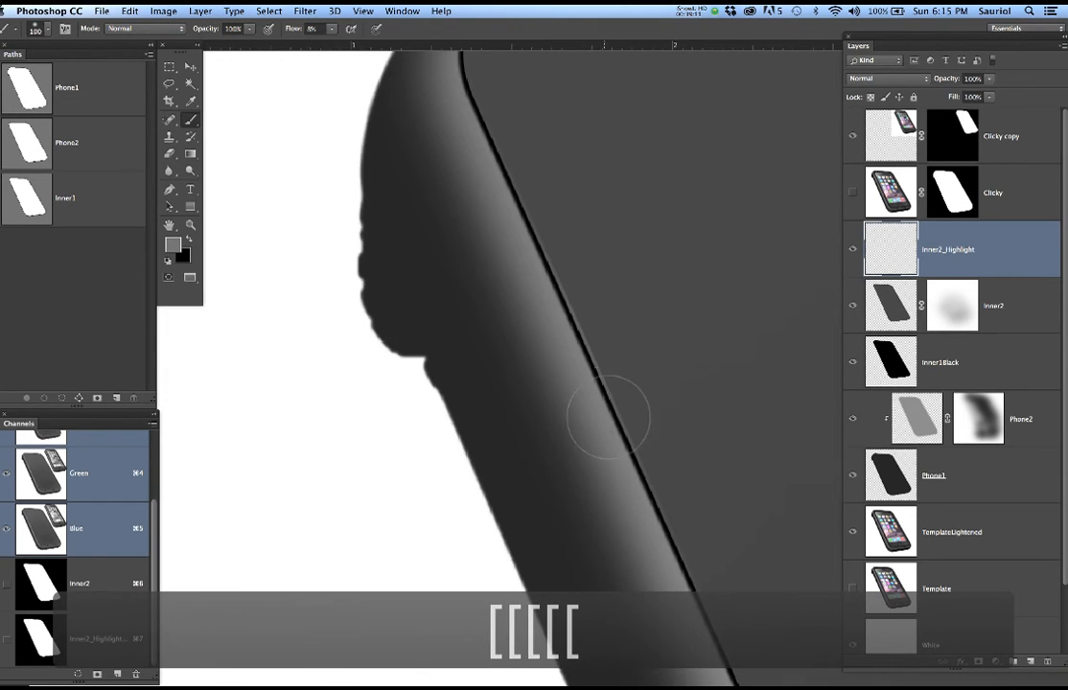
left_click_drag(620, 420, 397, 217)
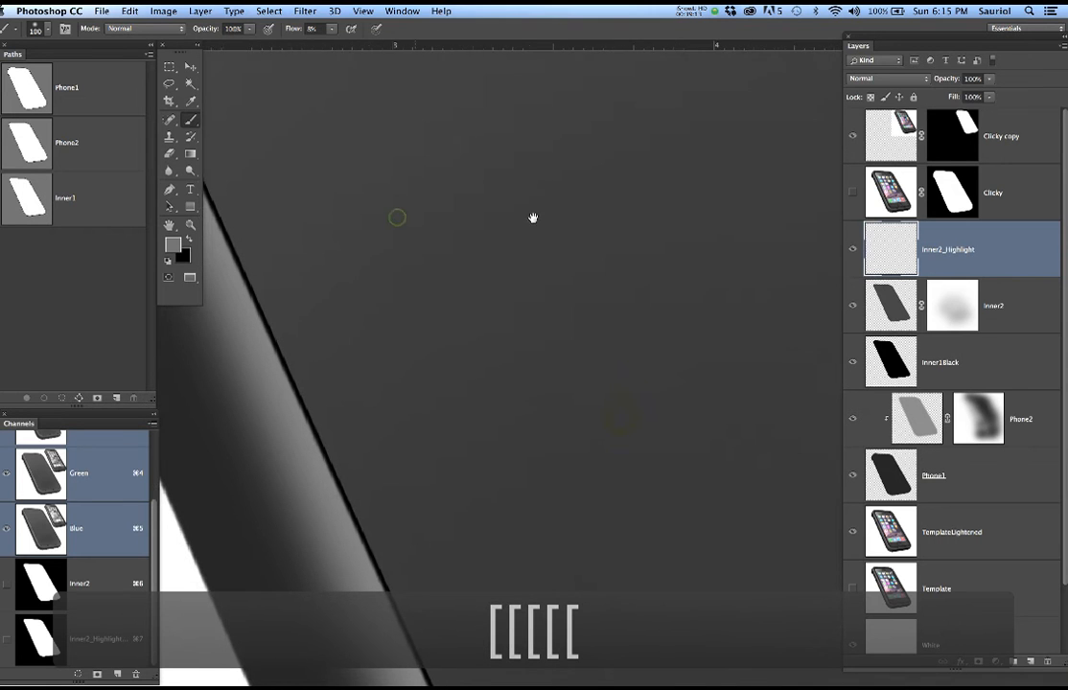
left_click_drag(533, 217, 572, 212)
mouse_move(354, 112)
left_mouse_down()
mouse_move(372, 220)
mouse_move(479, 406)
left_mouse_up()
scroll(398, 269, "down", 3)
mouse_move(321, 106)
left_mouse_down()
mouse_move(437, 286)
mouse_move(515, 439)
left_mouse_up()
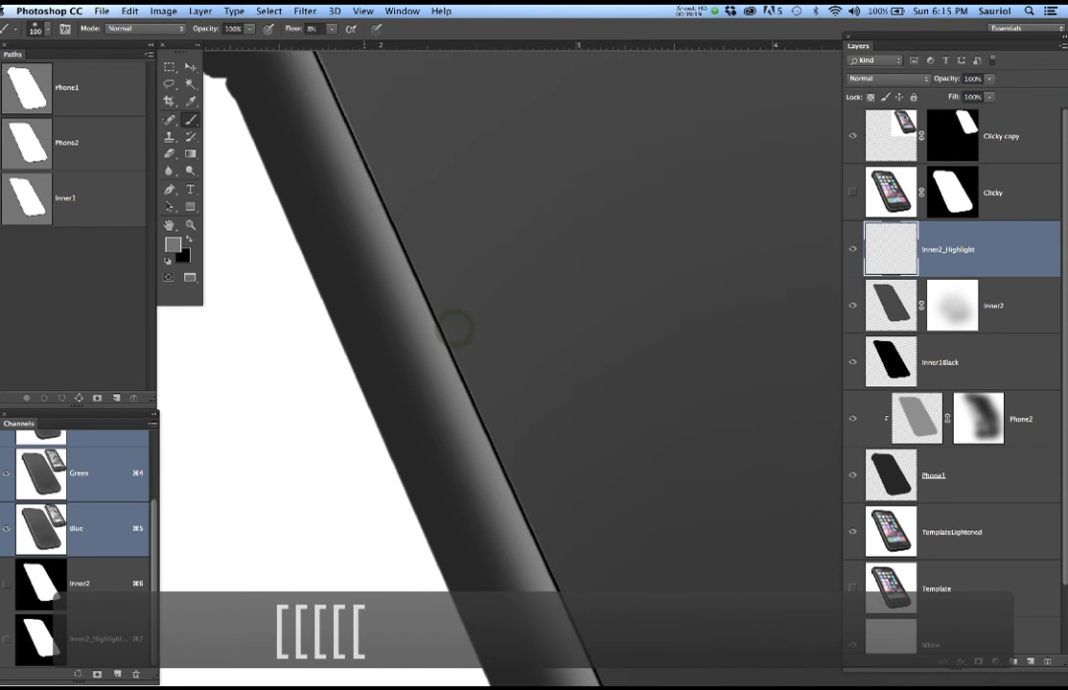
left_click_drag(596, 518, 457, 306)
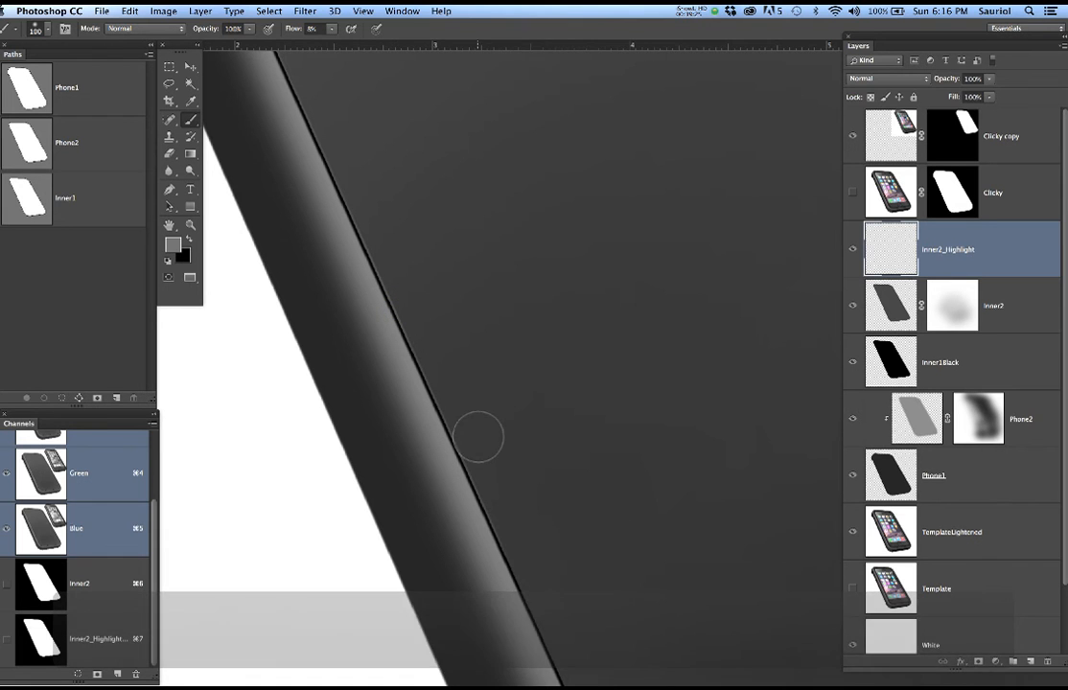
scroll(479, 437, "down", 7)
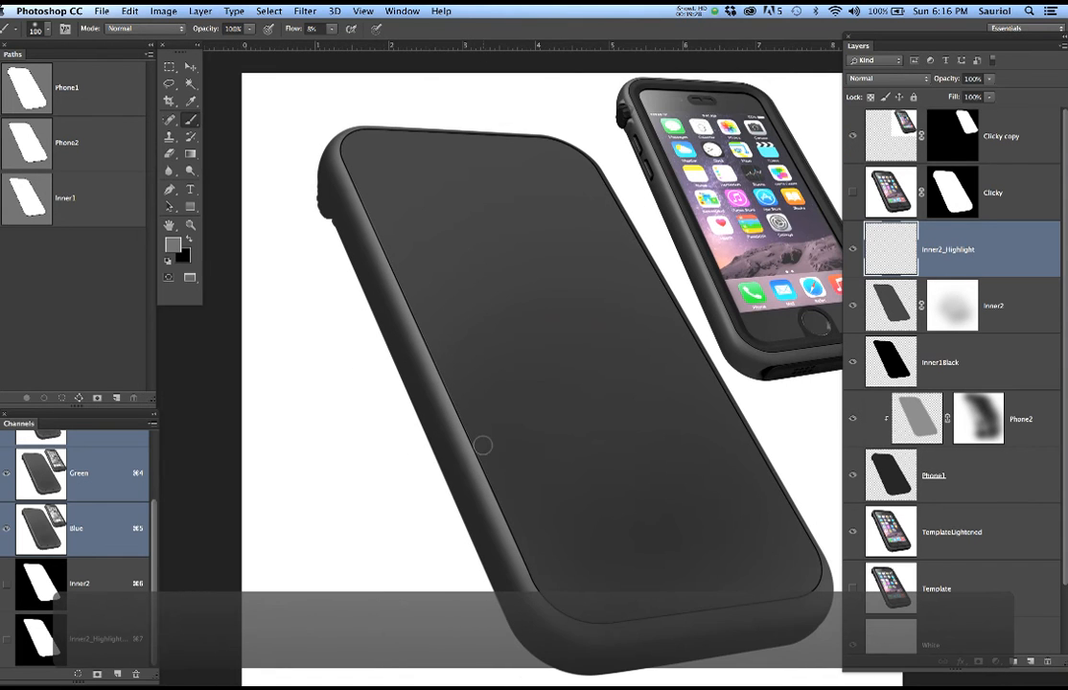
Enlarge the brush to 500 px for the lower part of the seam highlight
key("bracketright")
key("bracketright")
key("bracketright")
key("bracketright")
key("bracketright")
key("bracketright")
key("bracketright")
key("bracketright")
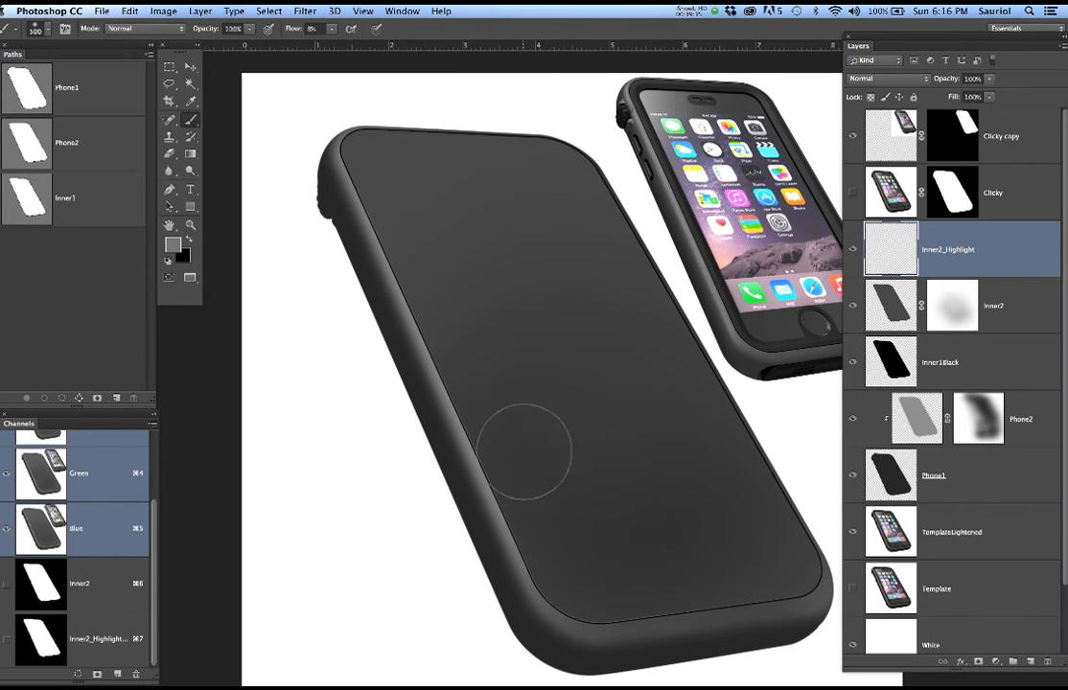
Show the Clicky layer and compare the painted seam highlight with the original case's rim, from the side buttons to the upper corner
scroll(549, 394, "up", 5)
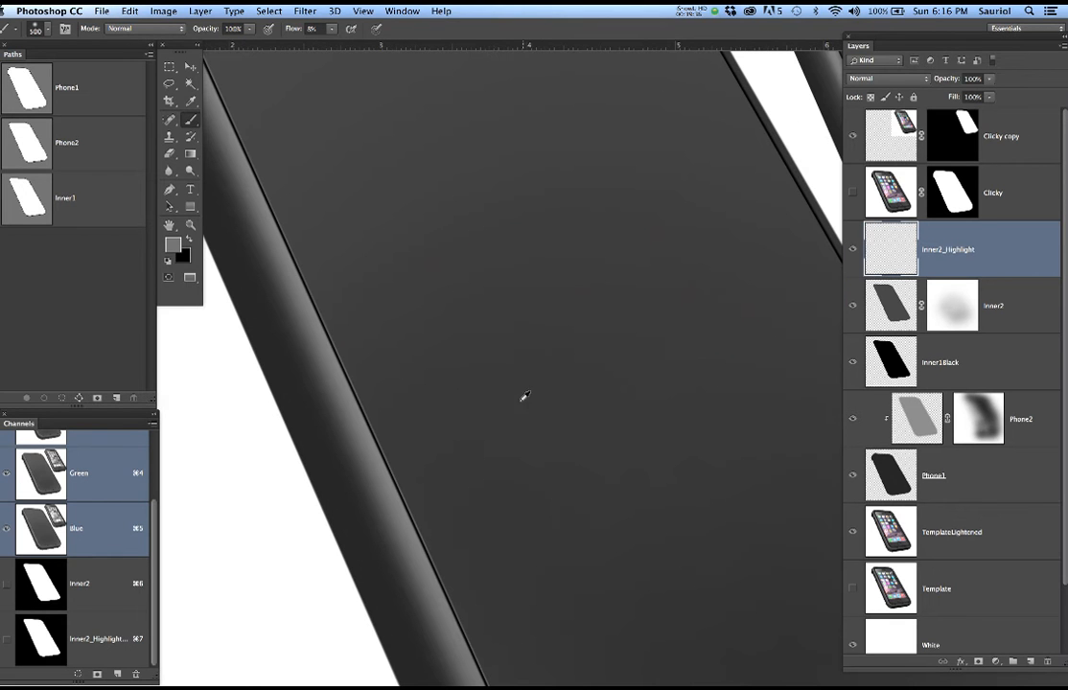
left_click(853, 194)
left_click(853, 195)
left_click(853, 195)
left_click(853, 195)
left_click(853, 194)
scroll(644, 257, "down", 5)
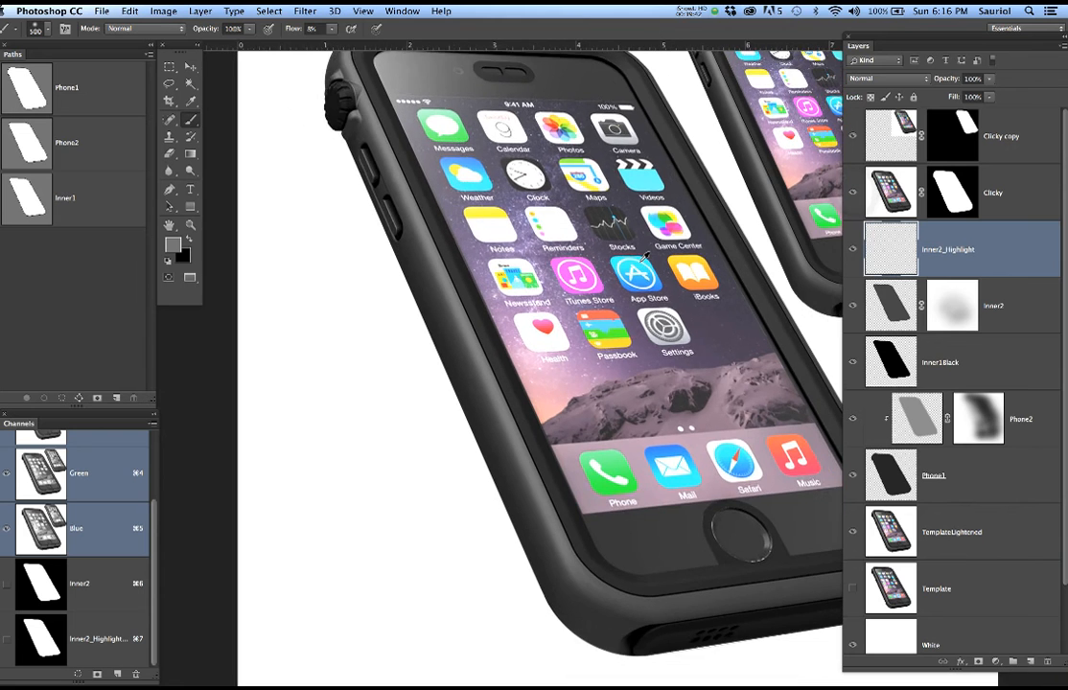
scroll(644, 257, "down", 5)
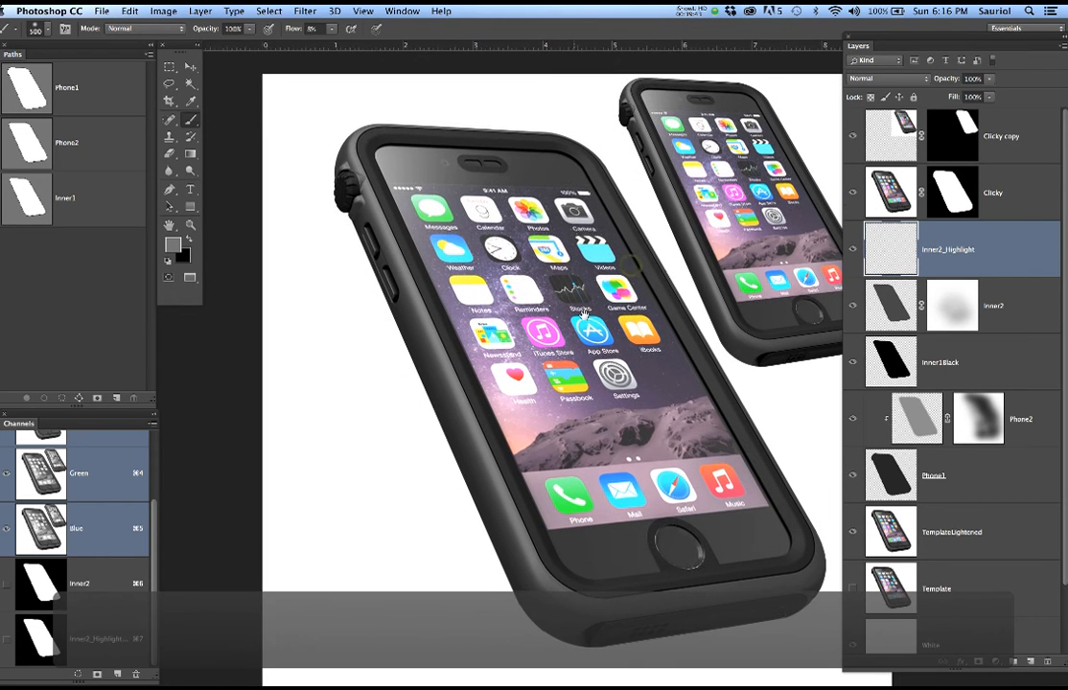
left_click(696, 12)
left_click(719, 48)
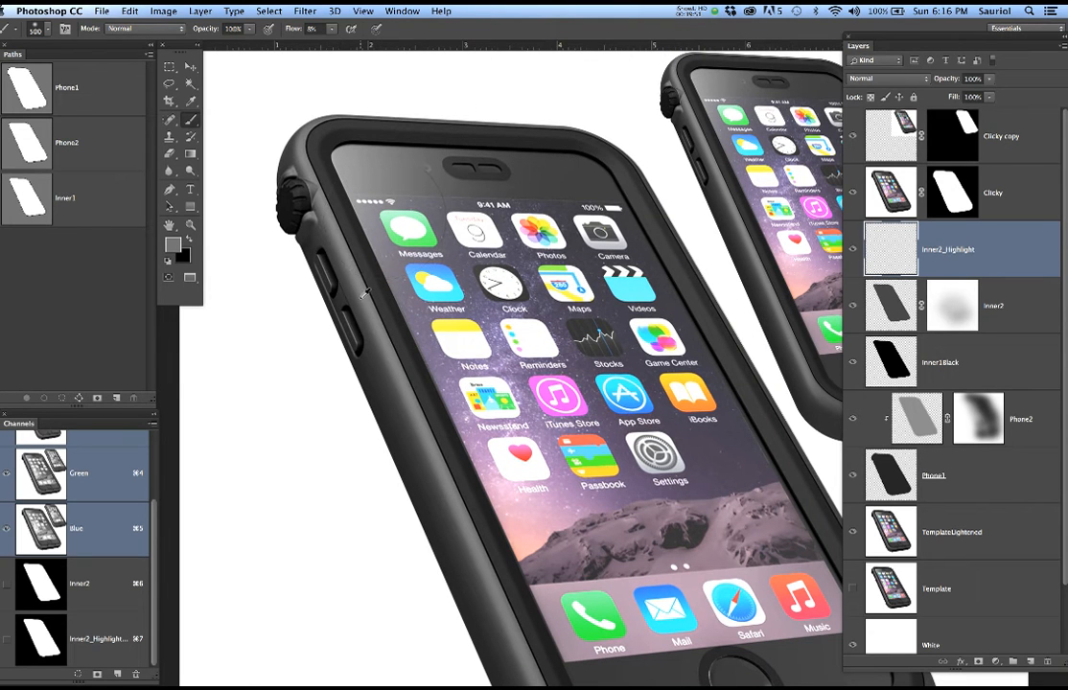
scroll(388, 331, "up", 2)
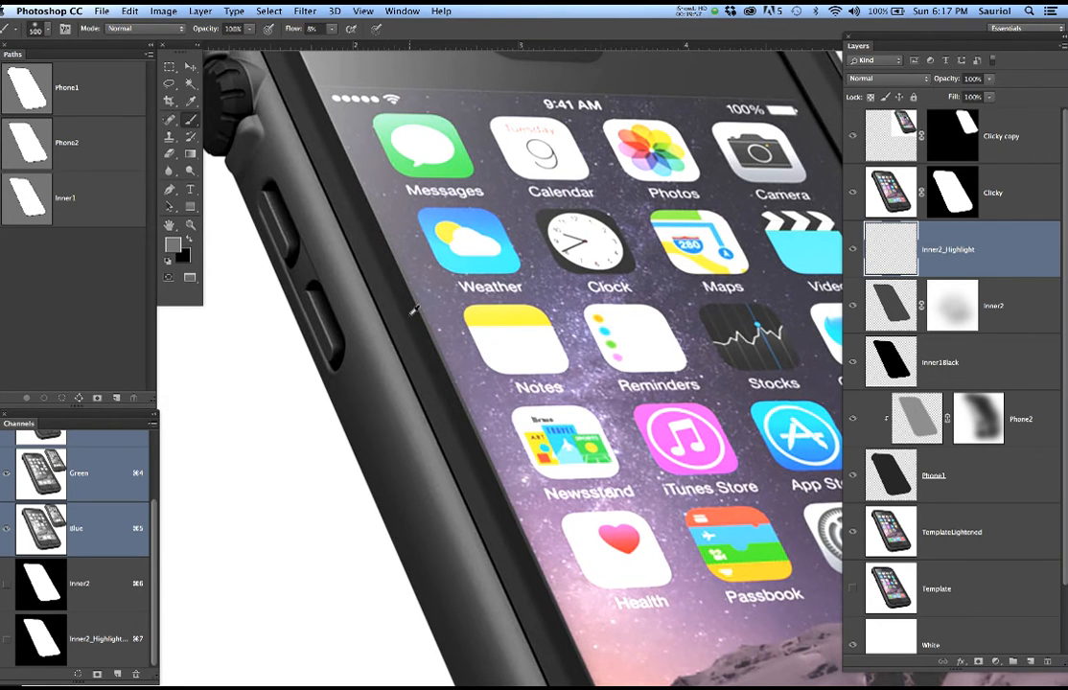
left_click_drag(410, 212, 551, 479)
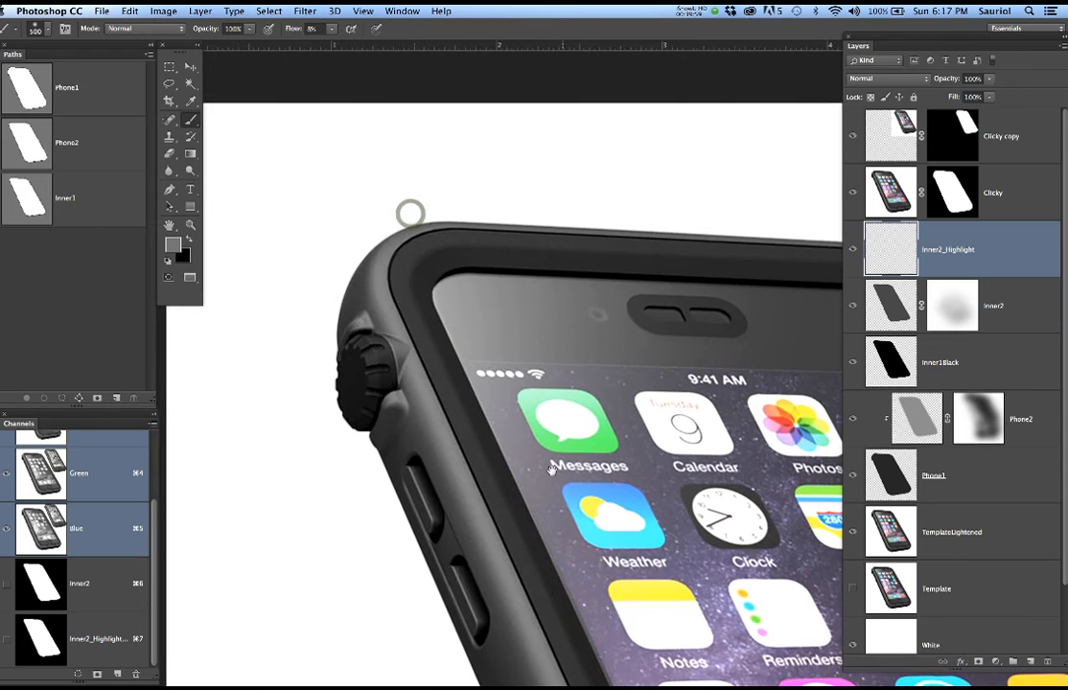
scroll(476, 334, "up", 2)
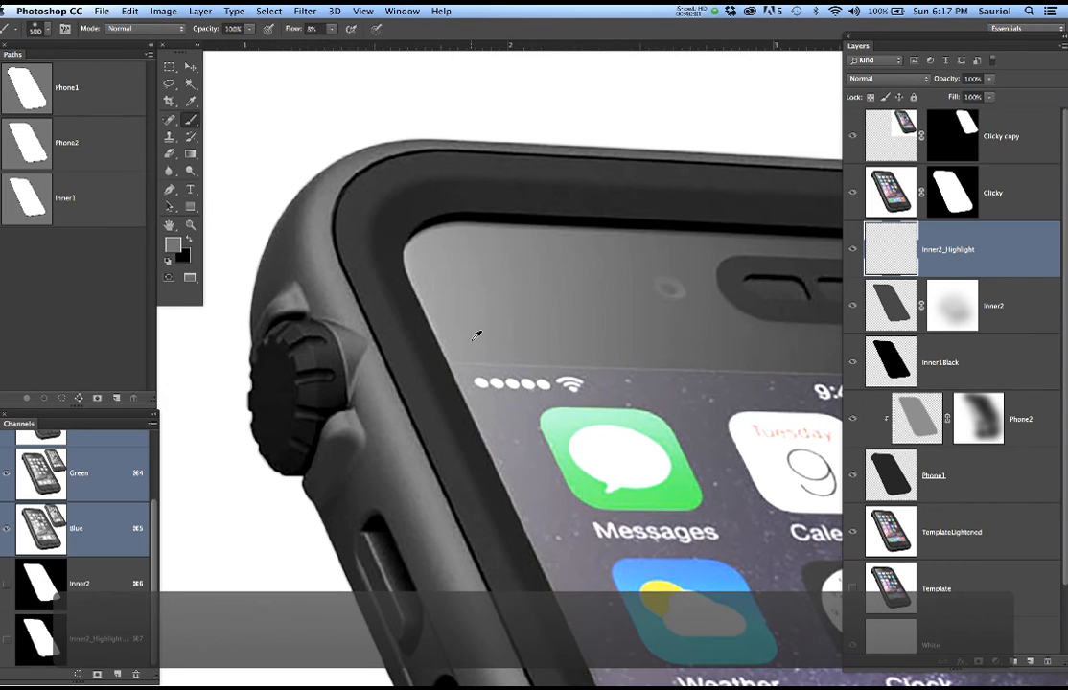
scroll(476, 335, "up", 1)
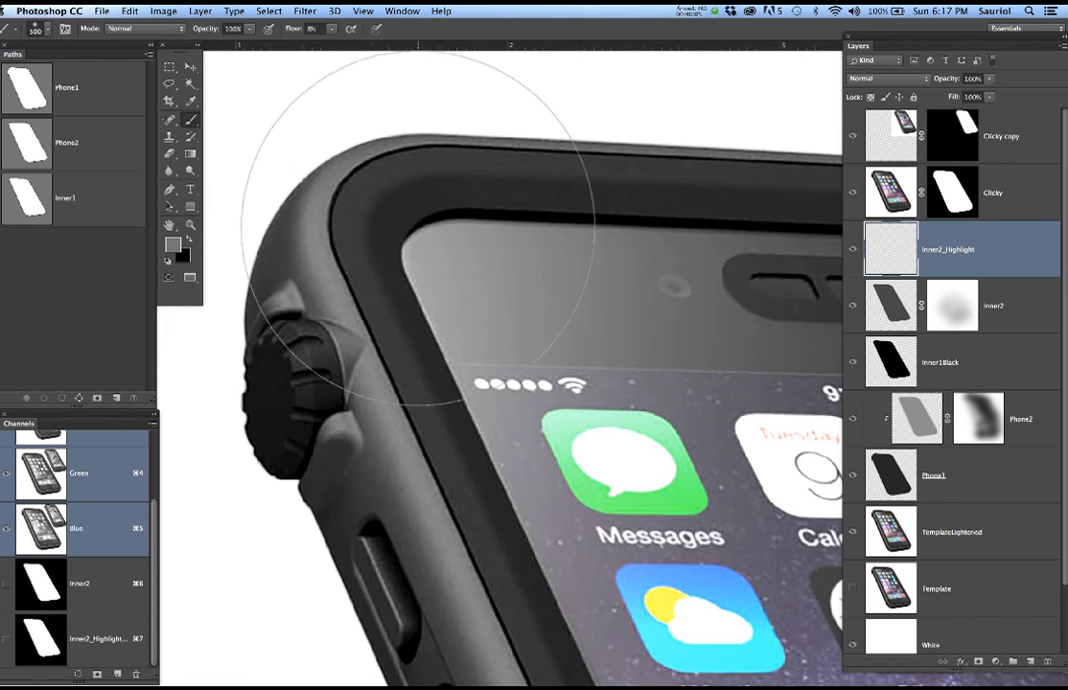
Activate the Inner1 path over the inner rim and switch to the Pen tool
left_click(97, 152)
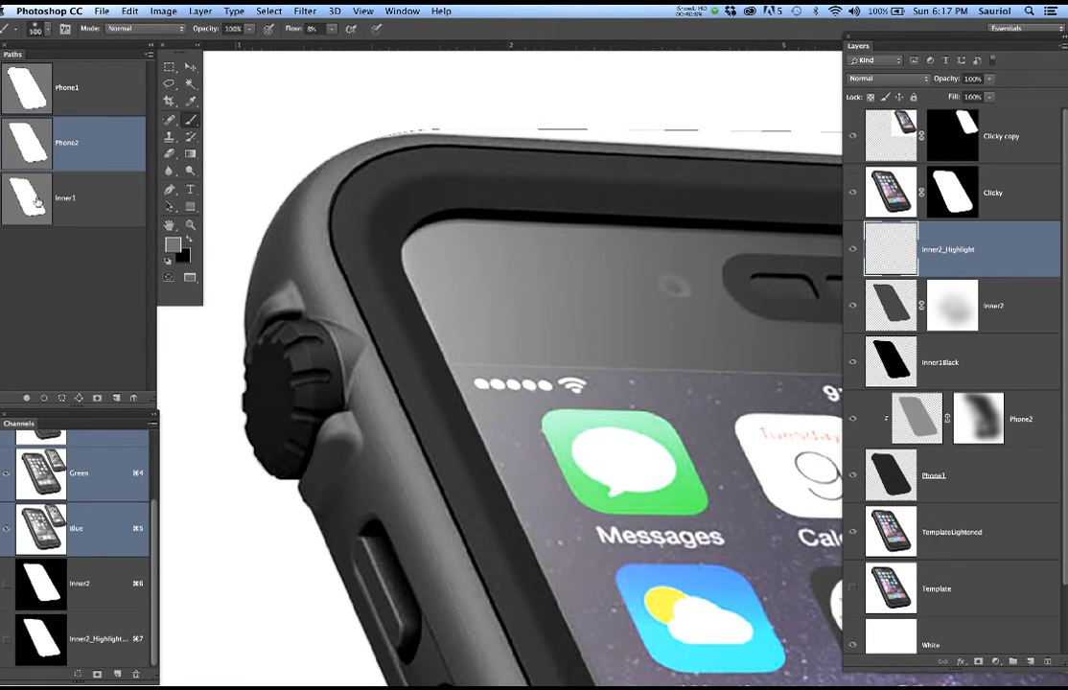
left_click(116, 205)
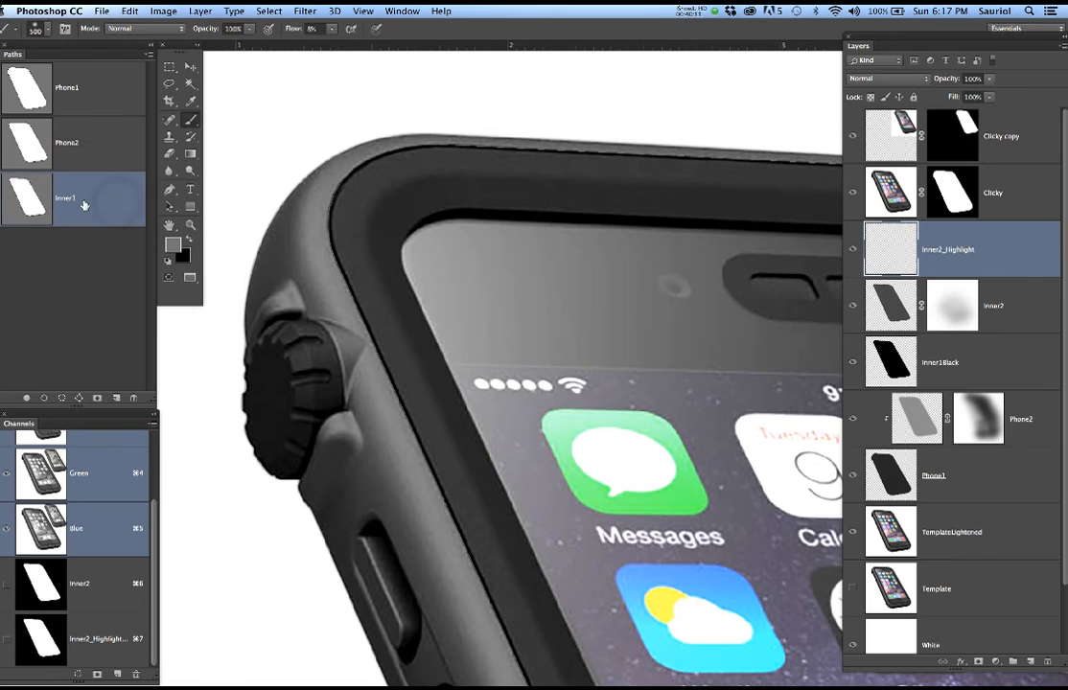
key("p")
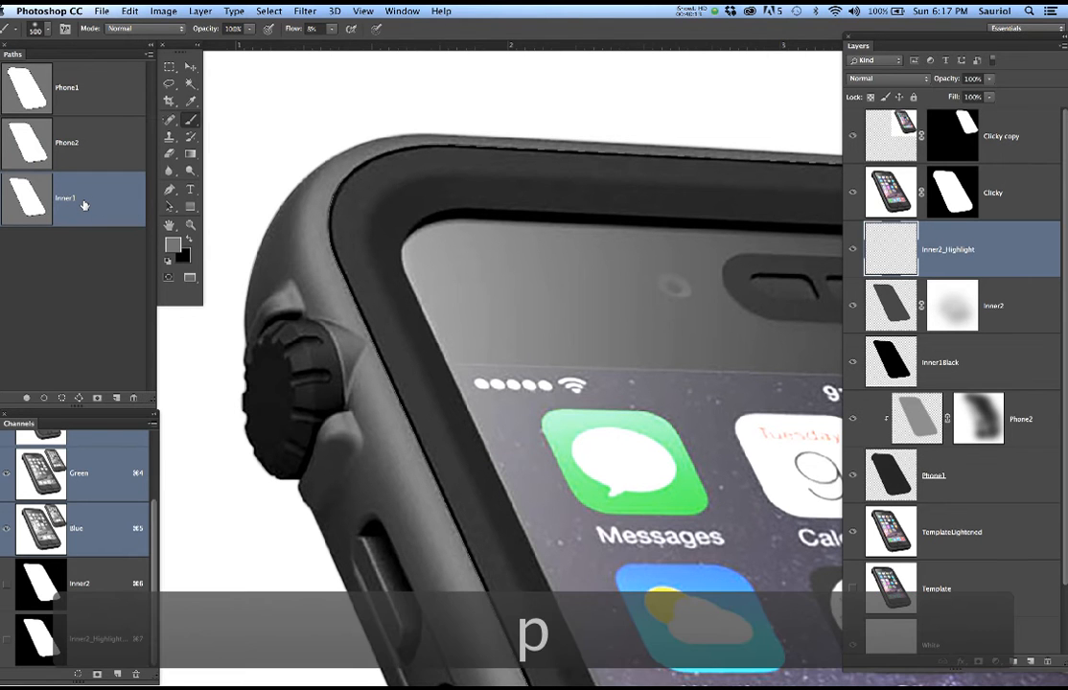
scroll(403, 282, "down", 10)
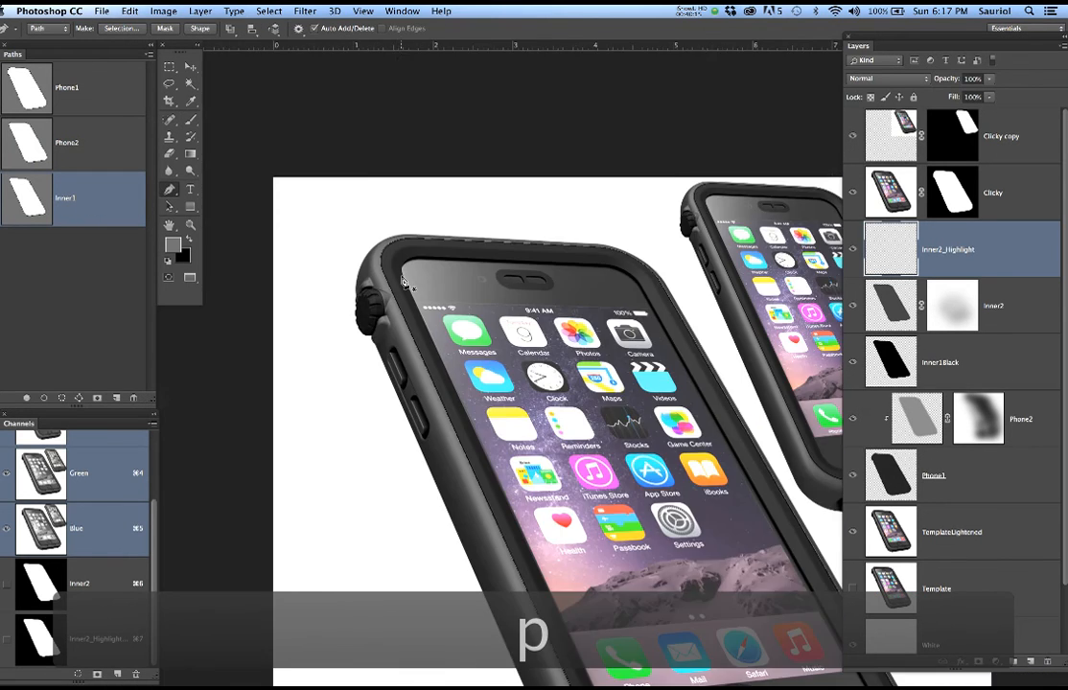
scroll(406, 281, "up", 3)
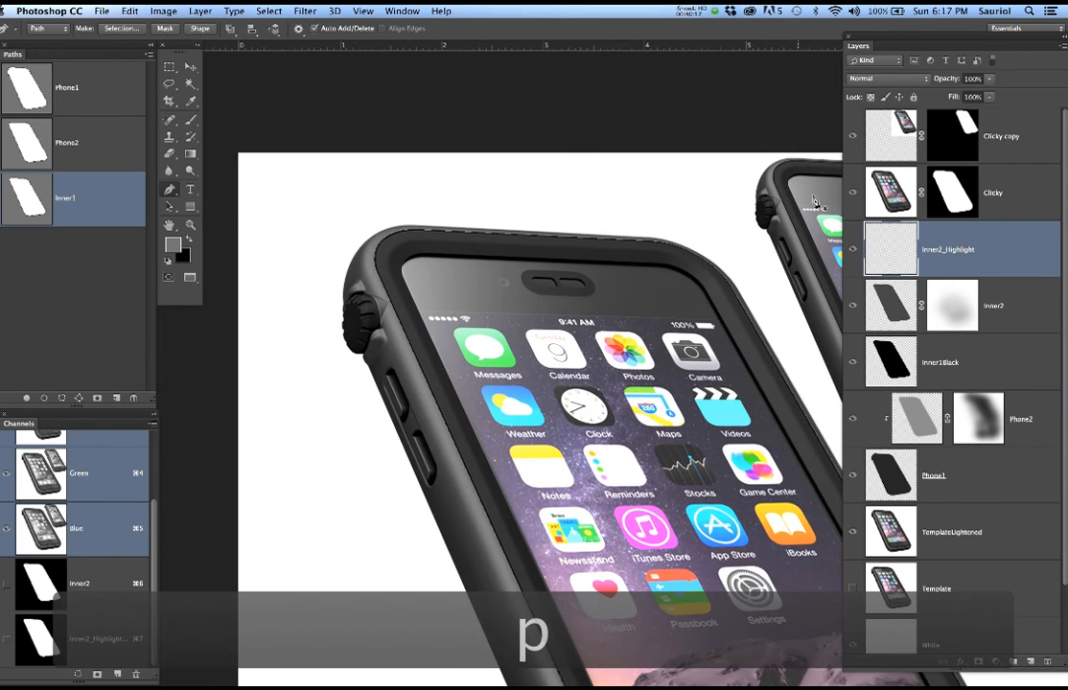
Hide the Clicky, Inner2, Inner1Black, Phone2 and Phone1 layers to expose the lightened template under the Inner1 path
left_click(852, 193)
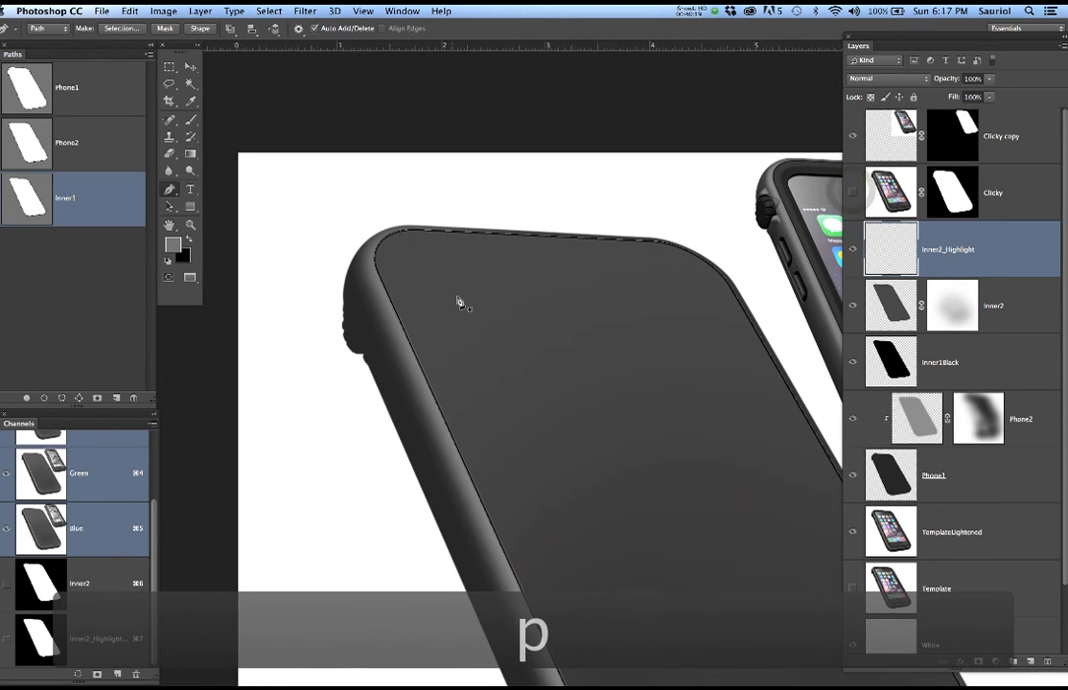
scroll(458, 302, "up", 2)
left_click(852, 306)
left_click(852, 362)
left_click(852, 419)
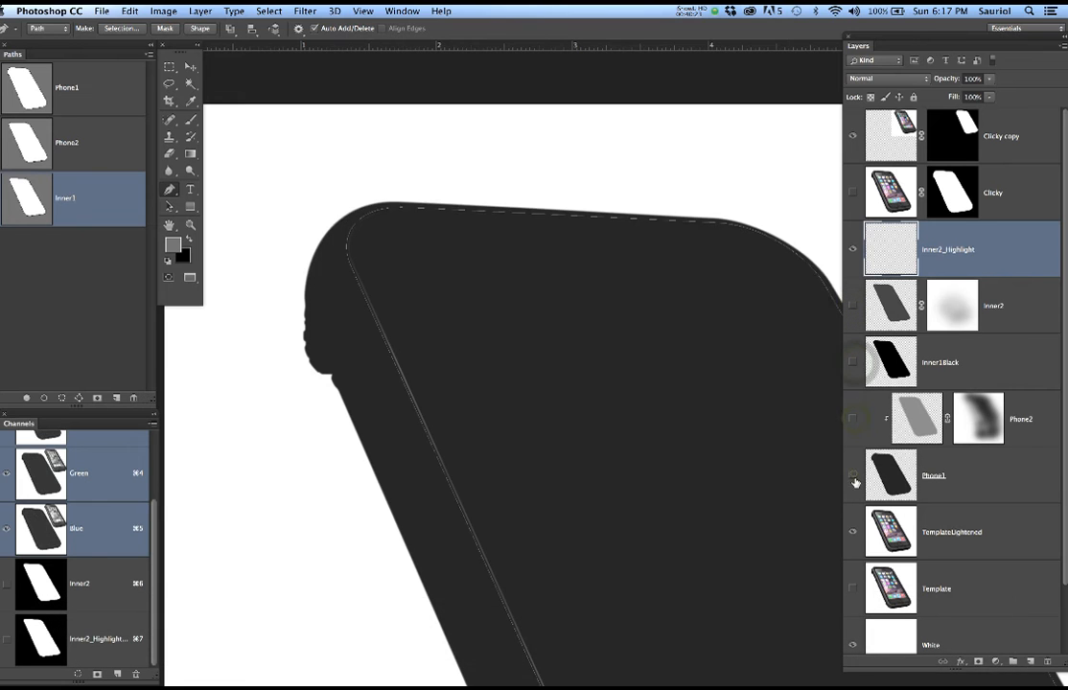
left_click(851, 476)
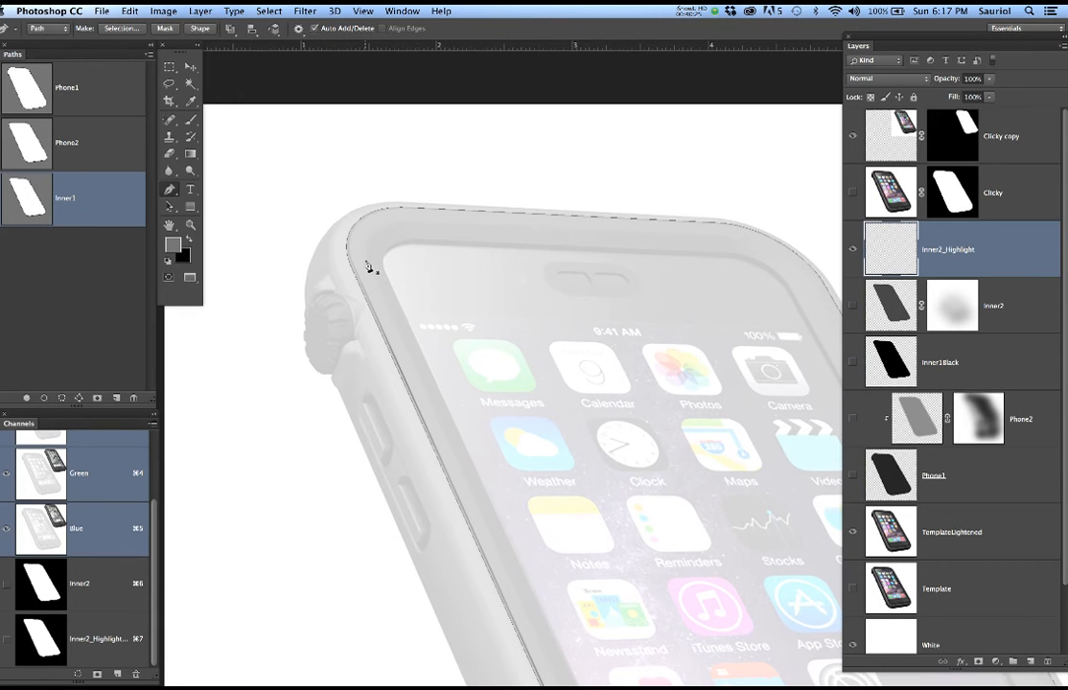
scroll(351, 256, "up", 3)
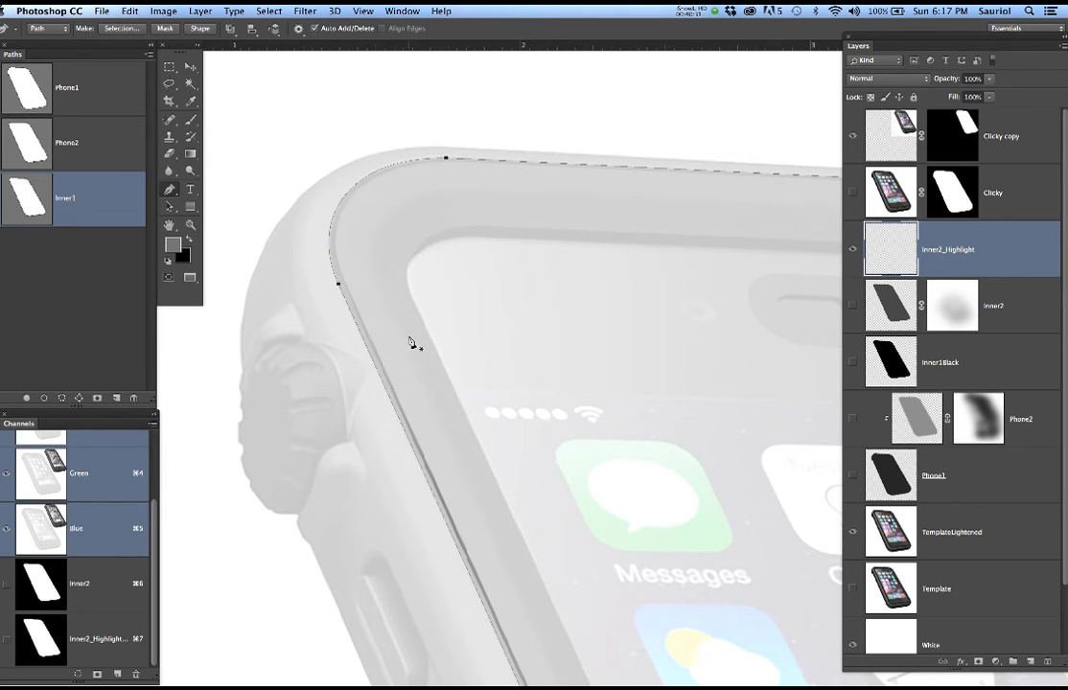
Raise the TemplateLightened layer's opacity to about 58% so the inner rim's edges stand out for tracing
left_click(975, 544)
left_click_drag(988, 79, 1016, 96)
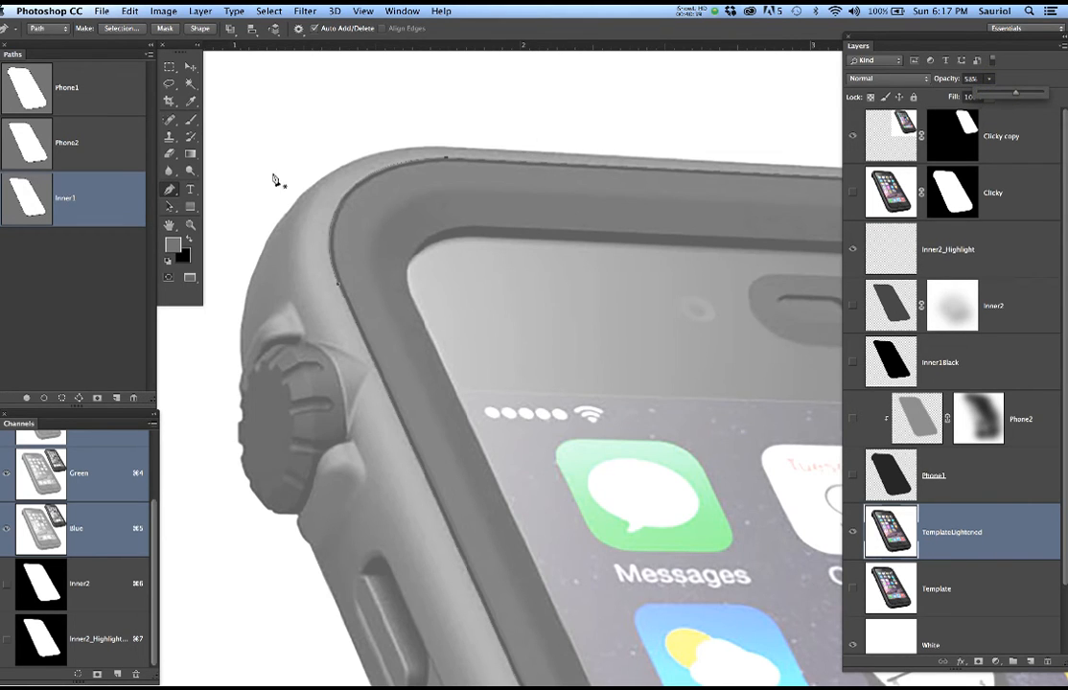
Duplicate the Inner1 path as a new path named Inner3 and select its outline over the case's rim with the Pen tool
left_click_drag(96, 201, 117, 395)
double_click(76, 254)
type("Inner")
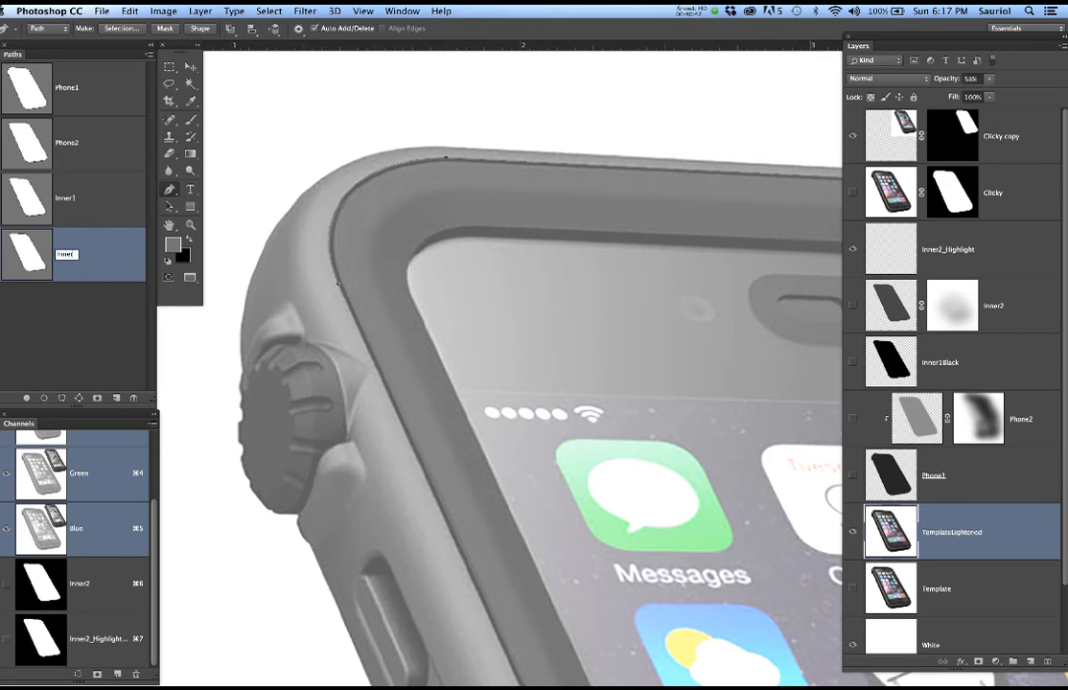
type("13")
key("Return")
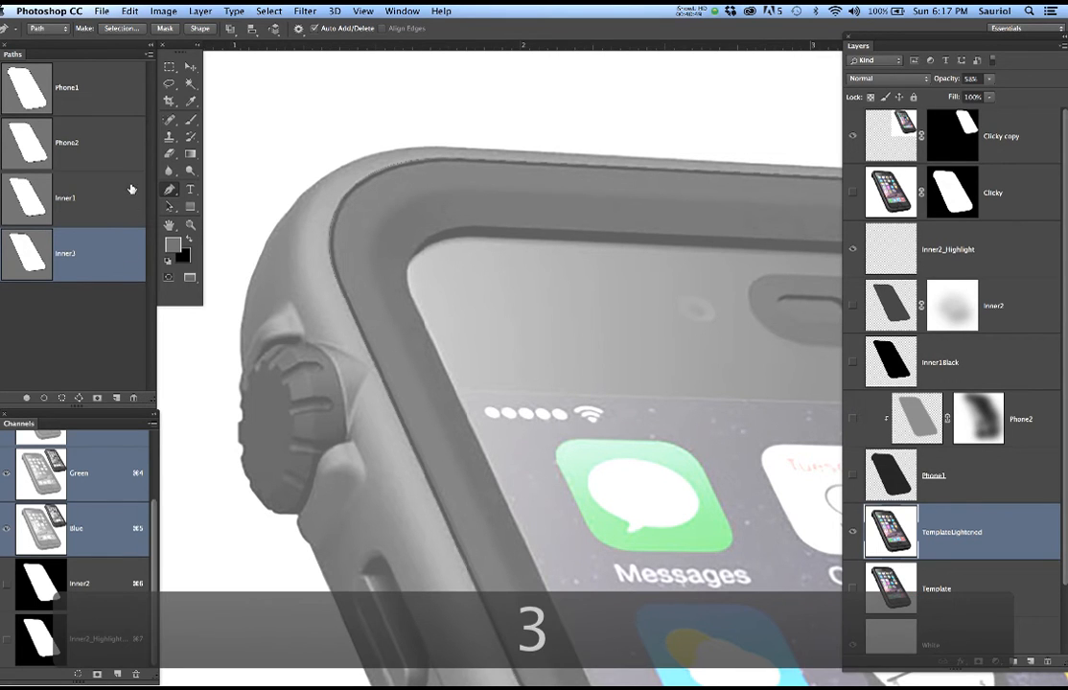
key("p")
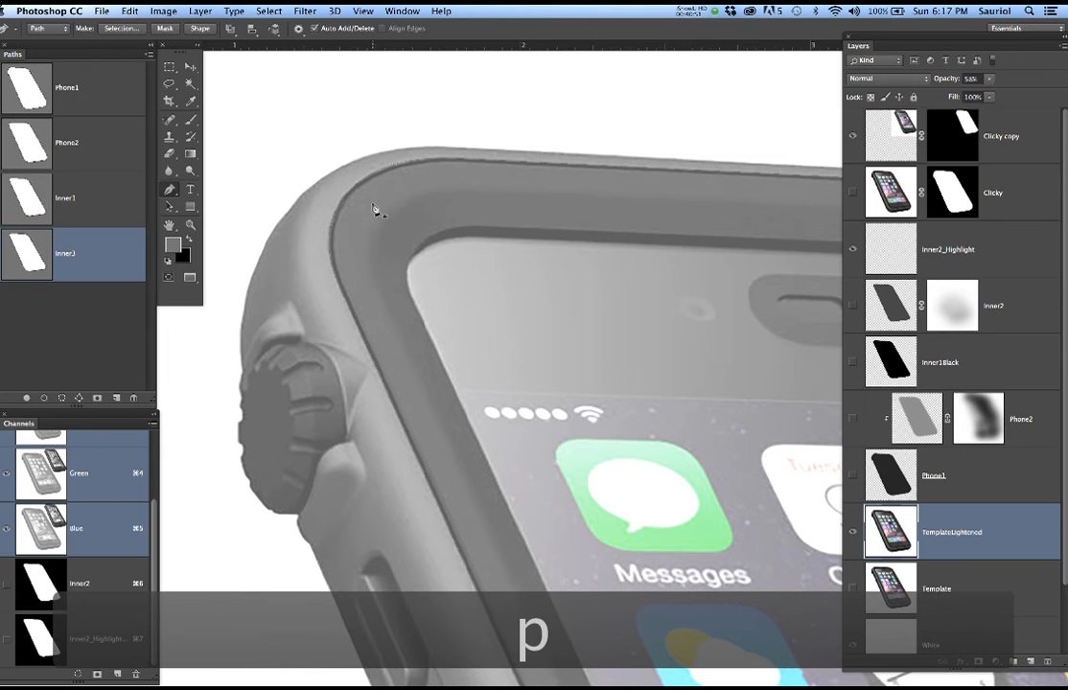
left_click(392, 173)
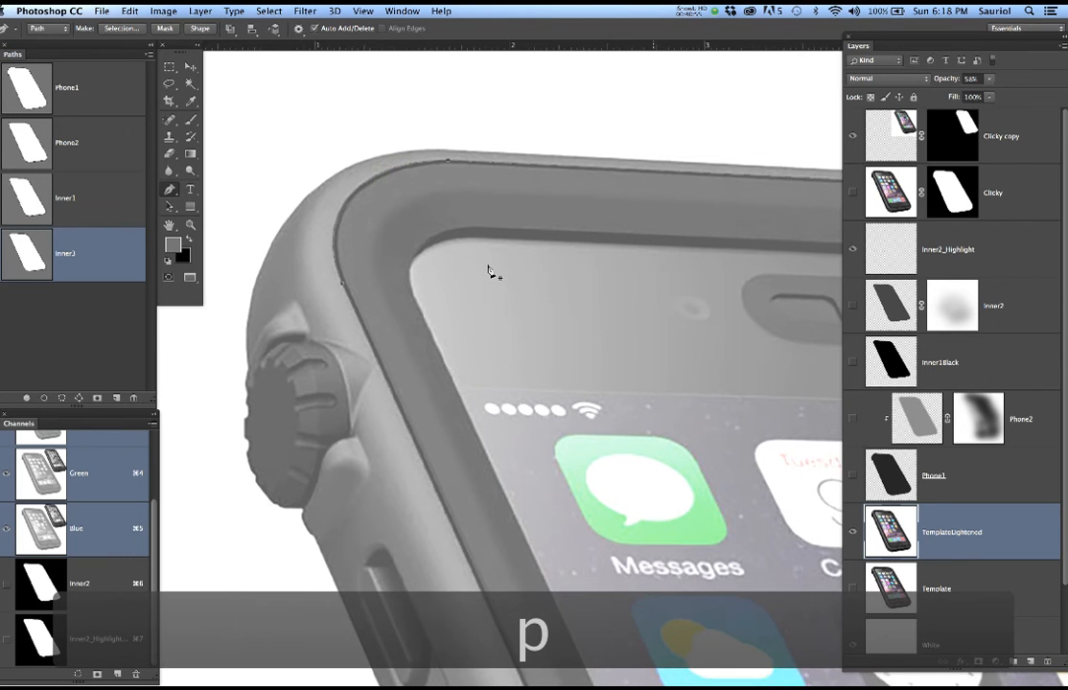
scroll(489, 270, "down", 3)
scroll(552, 306, "down", 4)
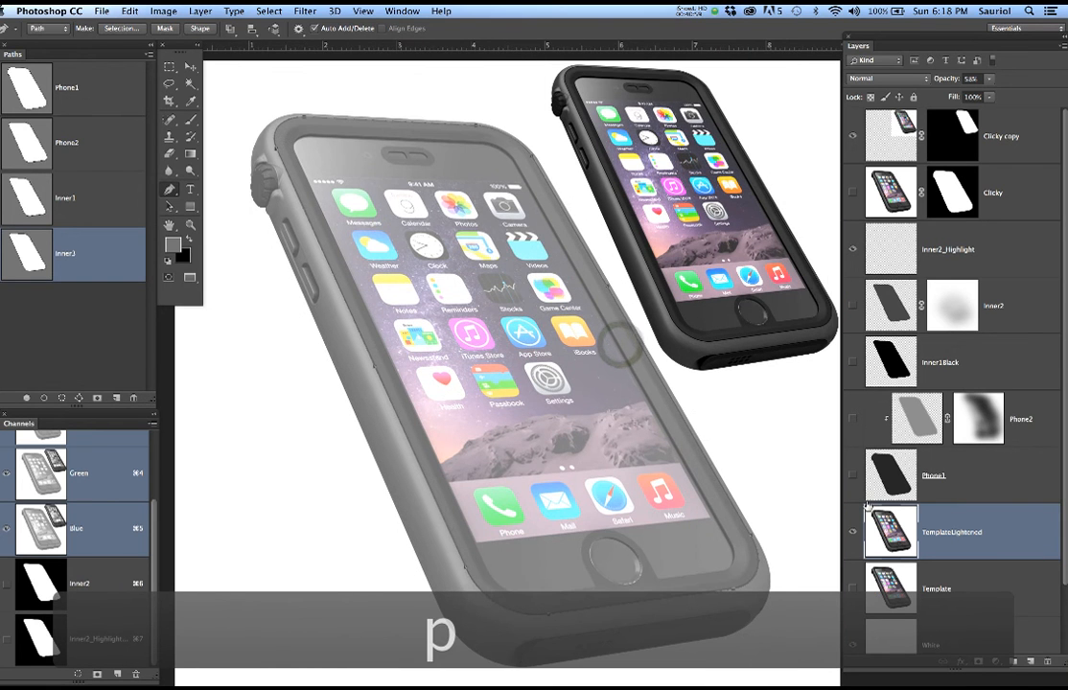
left_click(852, 534)
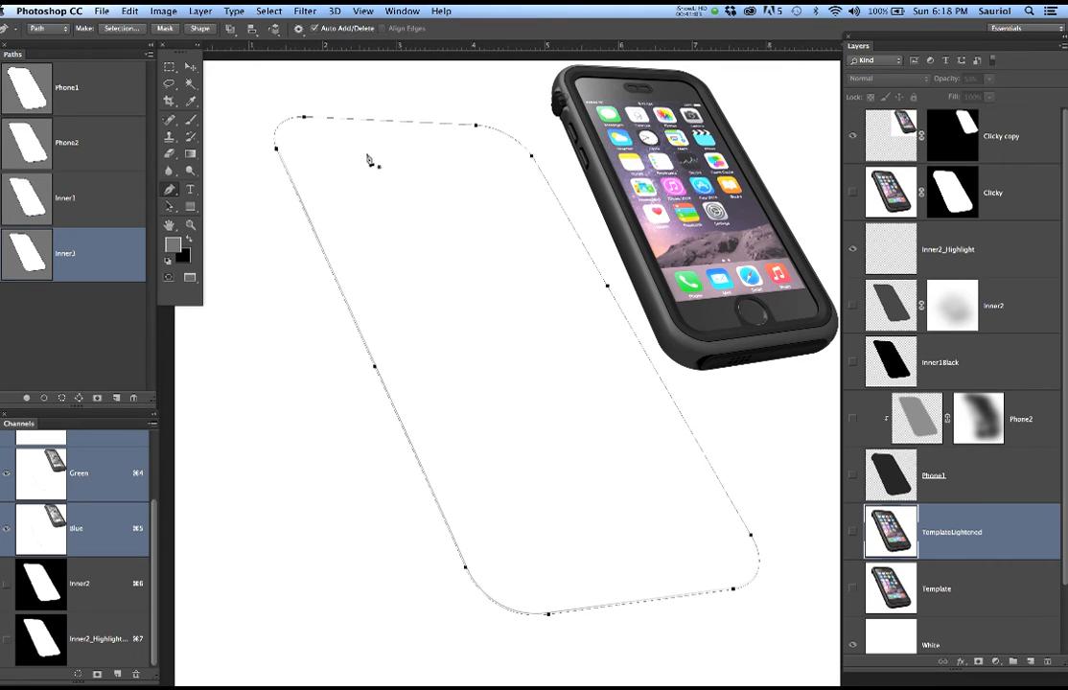
left_click(128, 11)
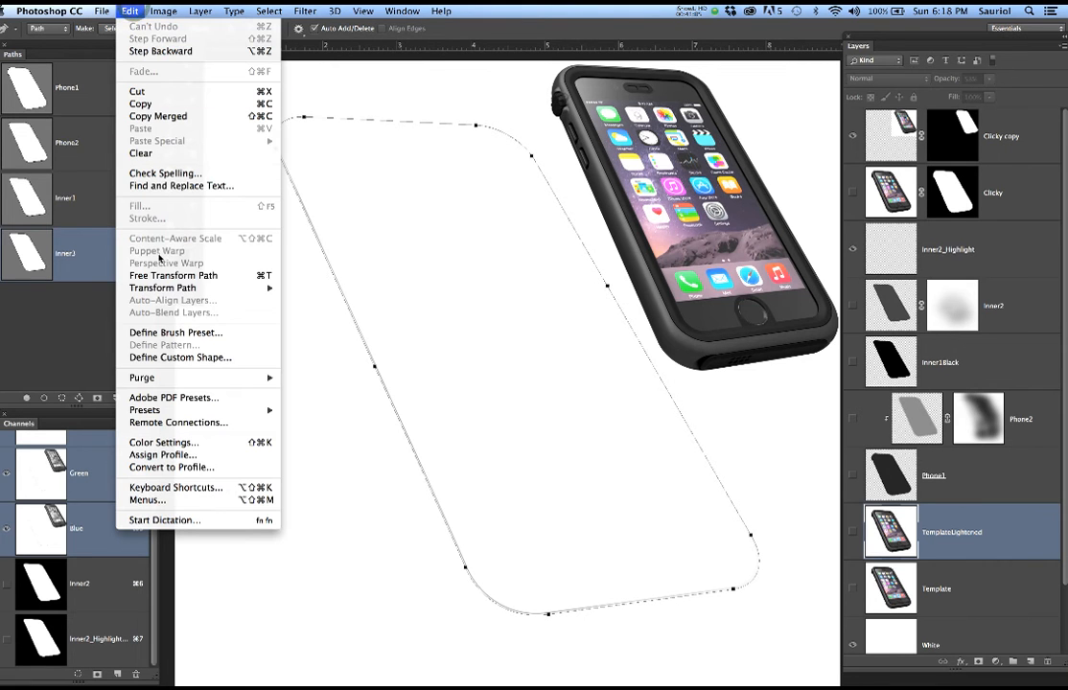
mouse_move(165, 289)
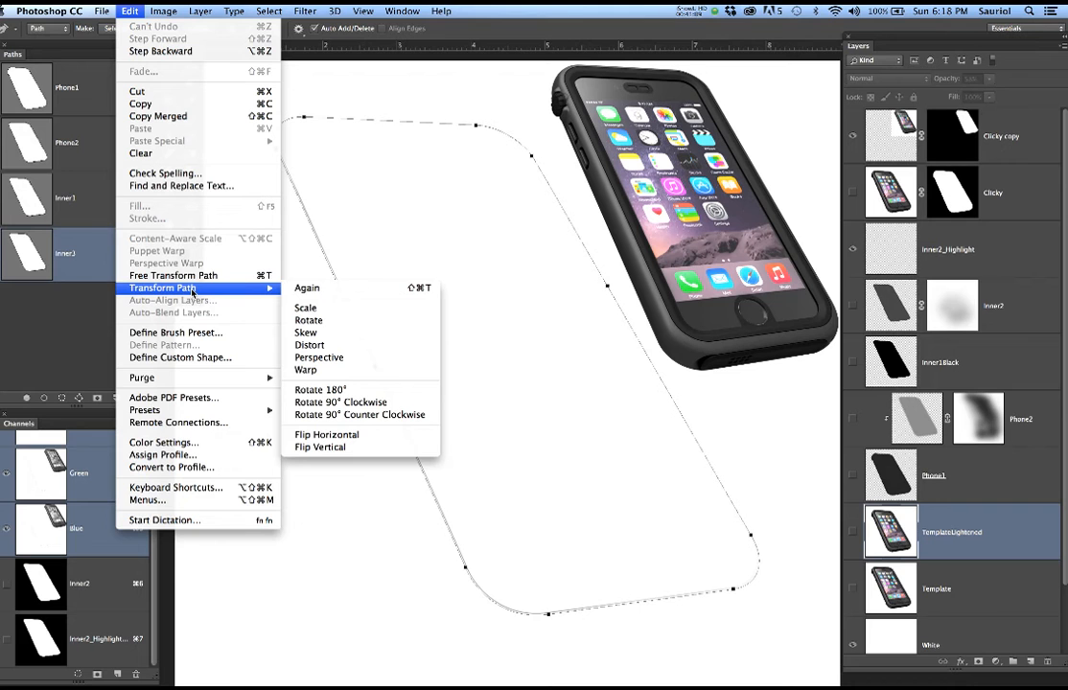
left_click(174, 275)
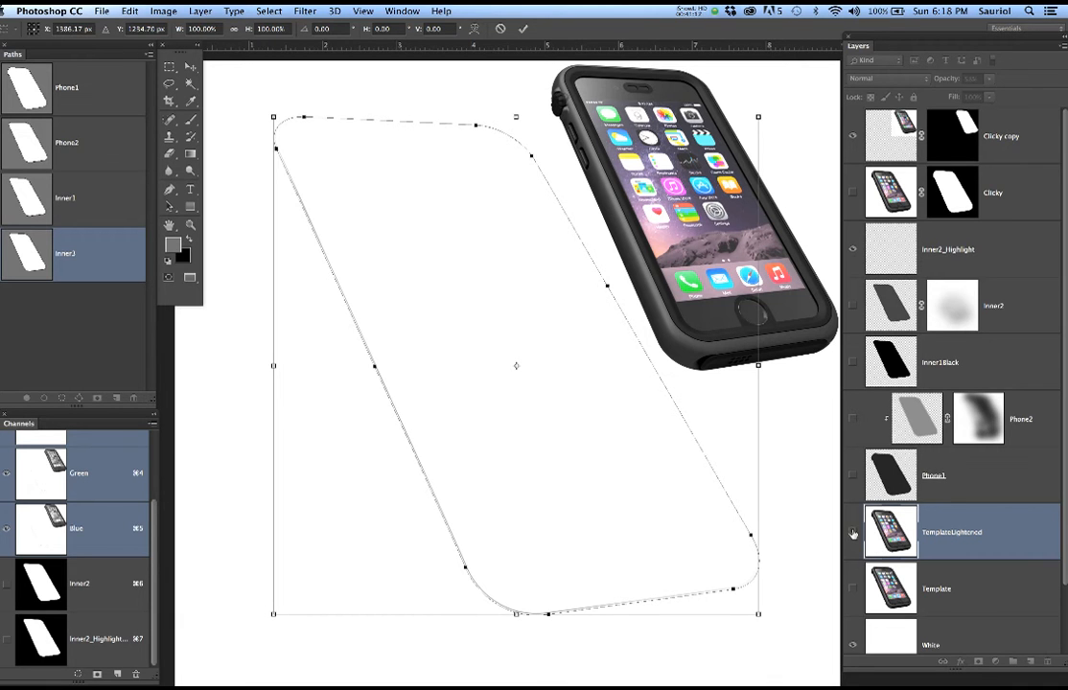
key("Return")
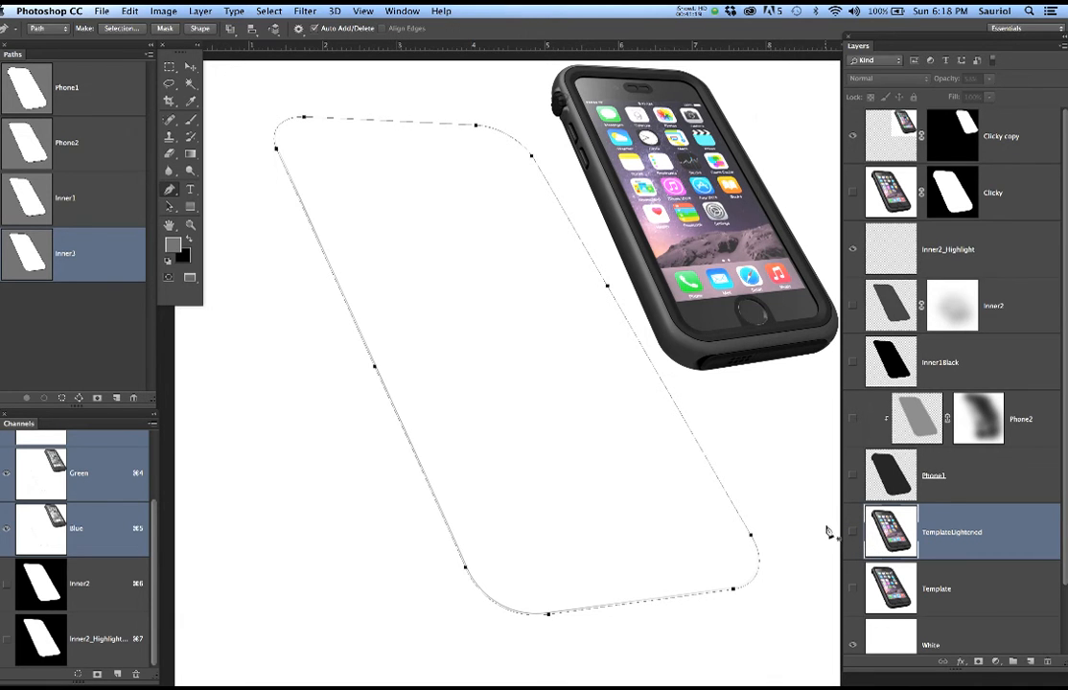
left_click(855, 533)
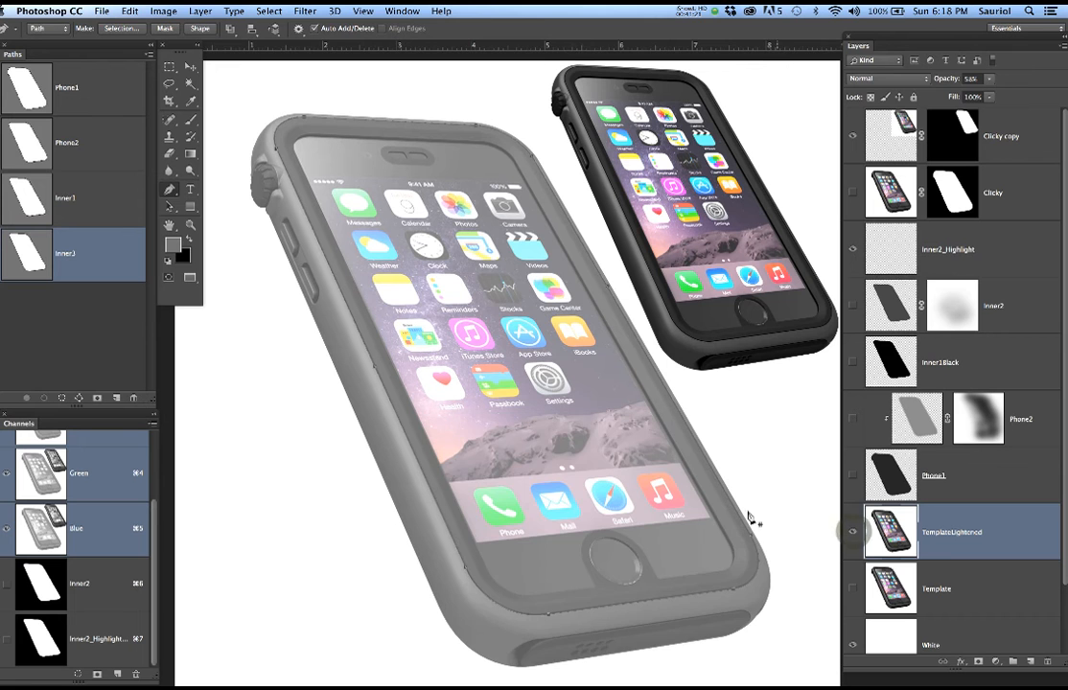
Start a free transform of the Inner3 path, working from the case's upper corner beside the round dial
scroll(285, 127, "up", 8)
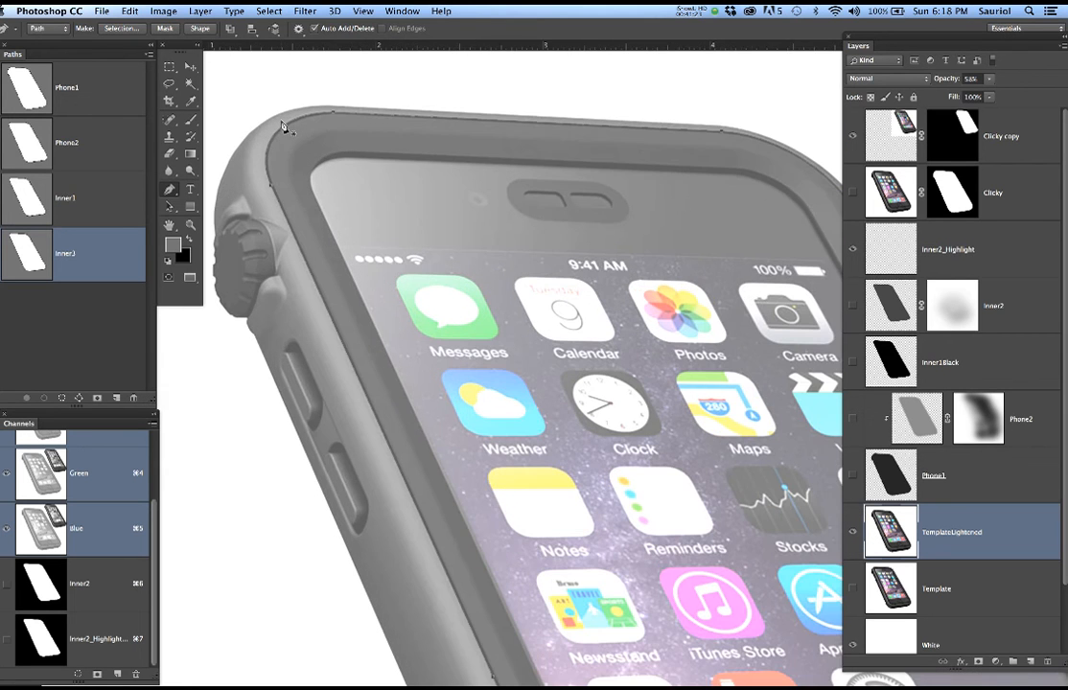
key("super+t")
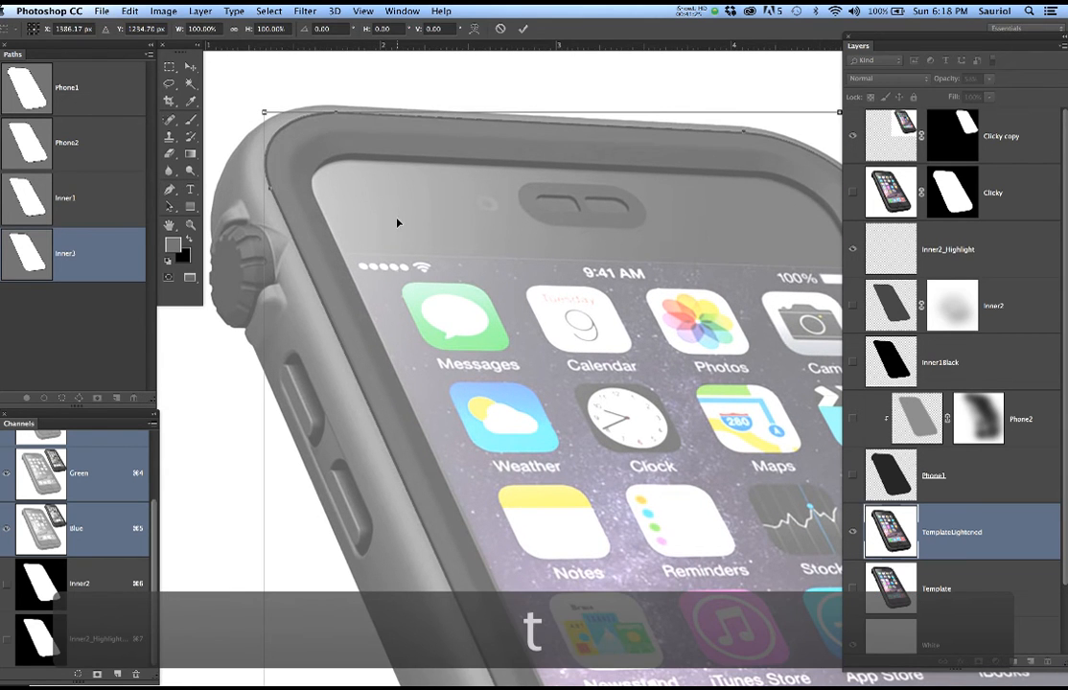
Scale the Inner3 path down inside the large phone's bezel to about 96.7% width and 97.4% height
scroll(313, 148, "up", 3)
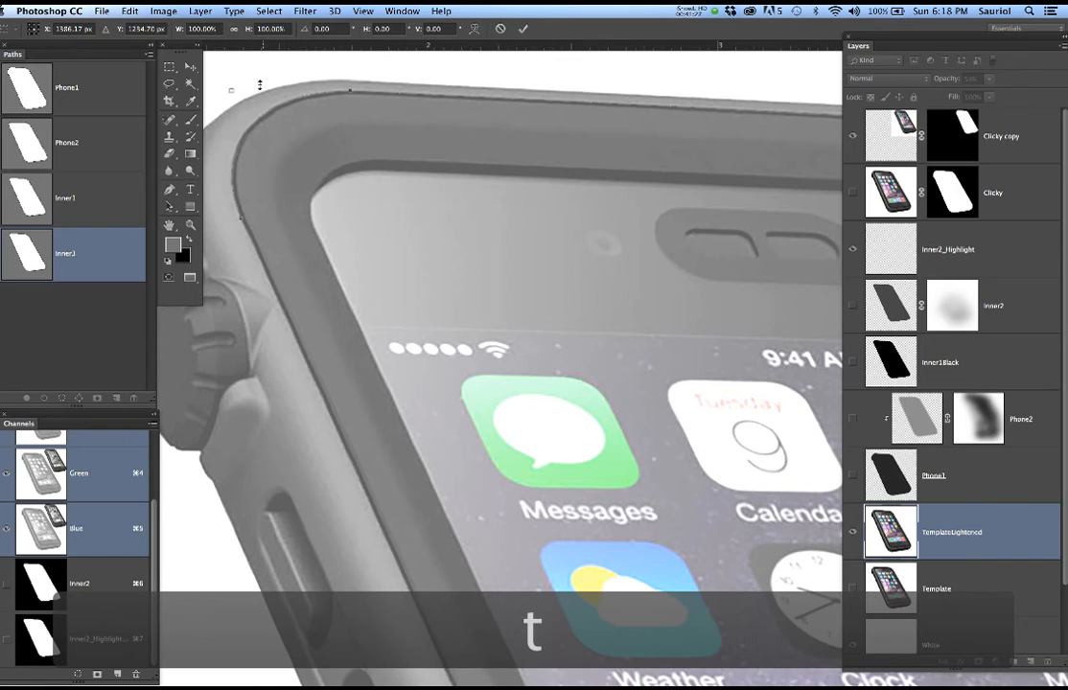
left_click_drag(231, 89, 273, 107)
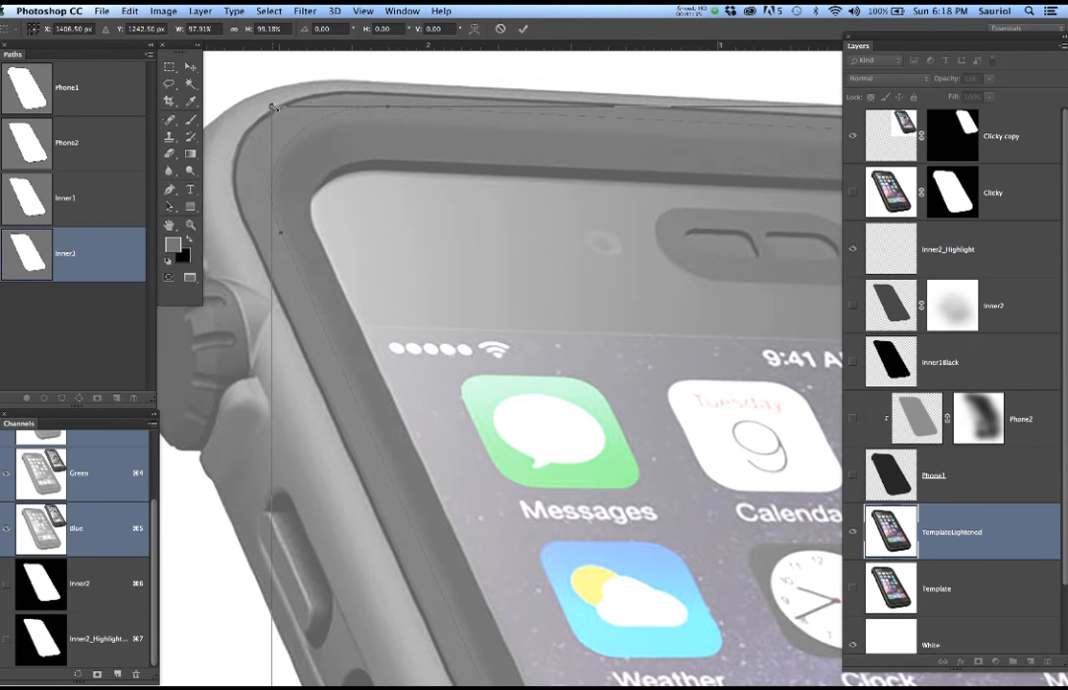
scroll(552, 410, "down", 5)
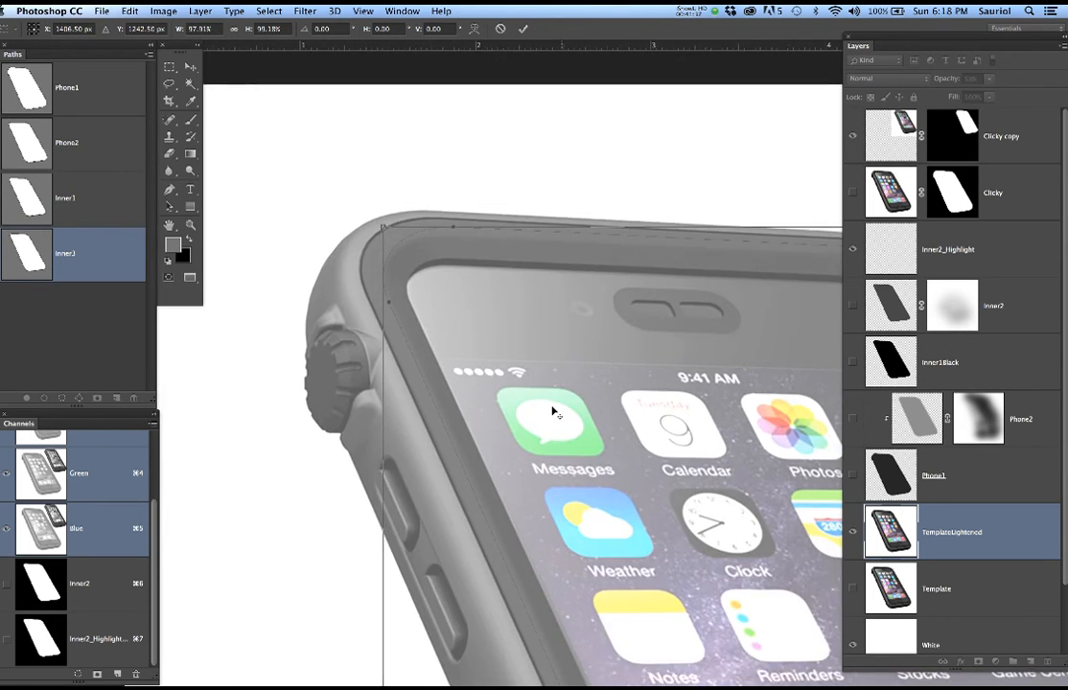
left_click_drag(591, 452, 297, 127)
left_click_drag(607, 450, 320, 132)
left_click_drag(506, 378, 414, 279)
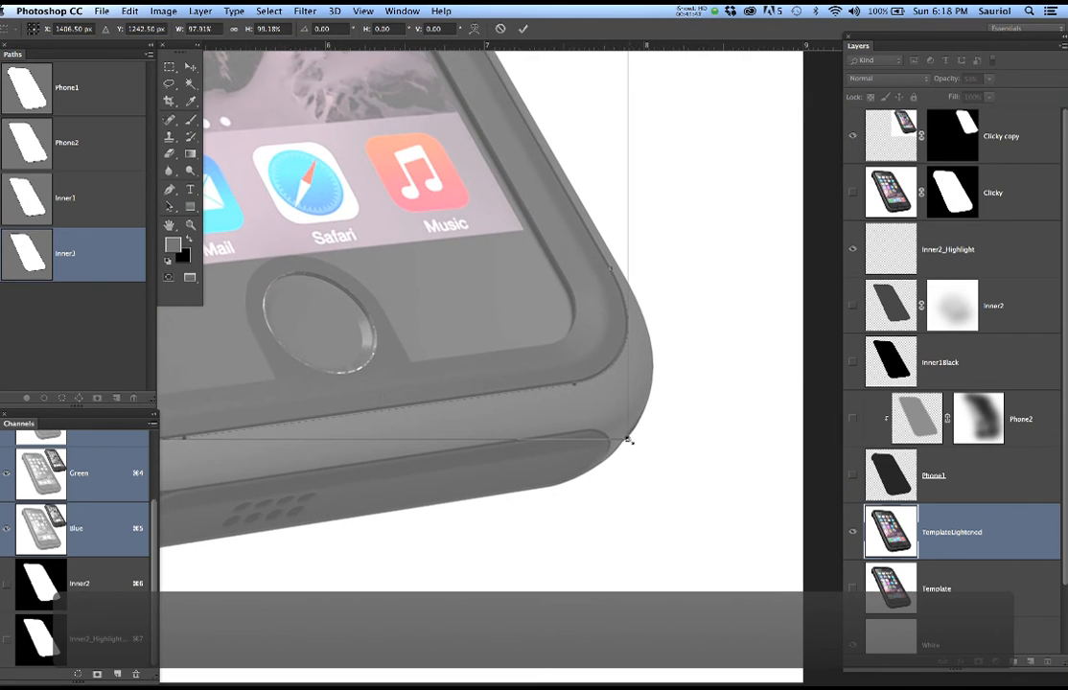
left_click_drag(629, 441, 615, 418)
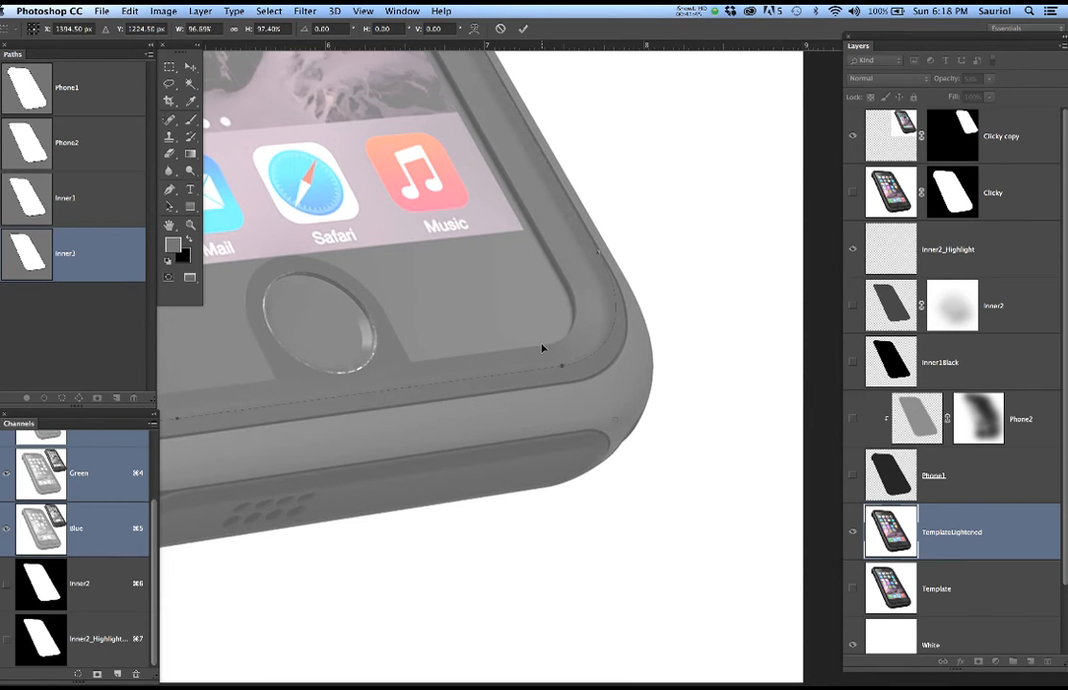
scroll(472, 343, "down", 2)
scroll(407, 352, "up", 2)
key("Return")
Move the Inner3 path's anchors and curve handles inward at the phone's lower-left corner to follow the bezel
key("p")
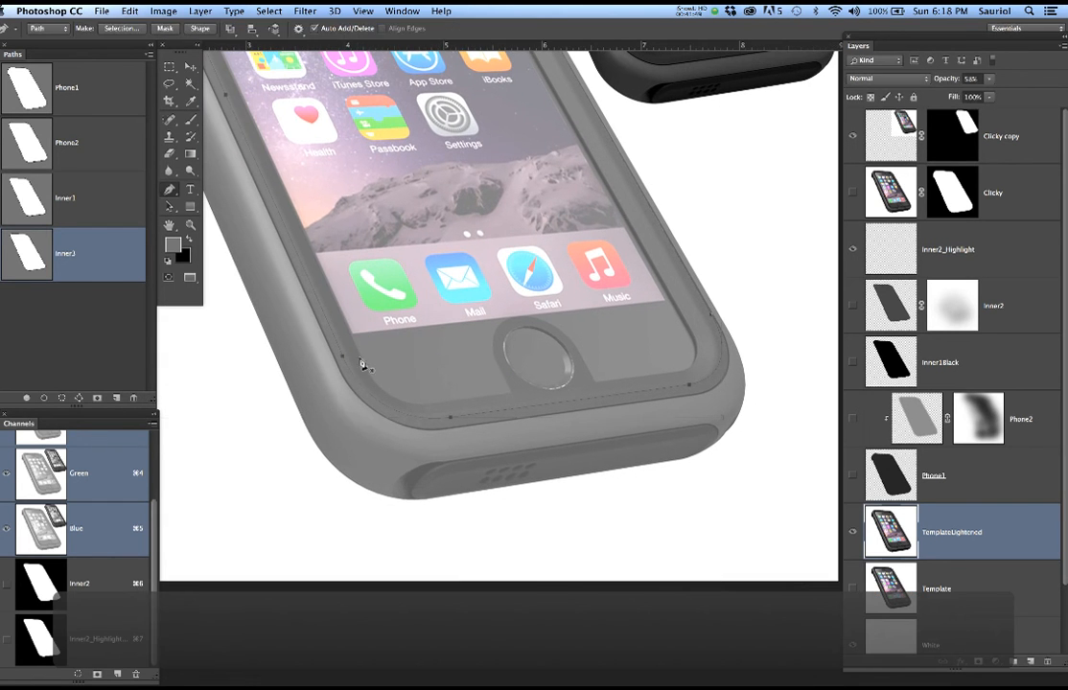
scroll(354, 369, "up", 3)
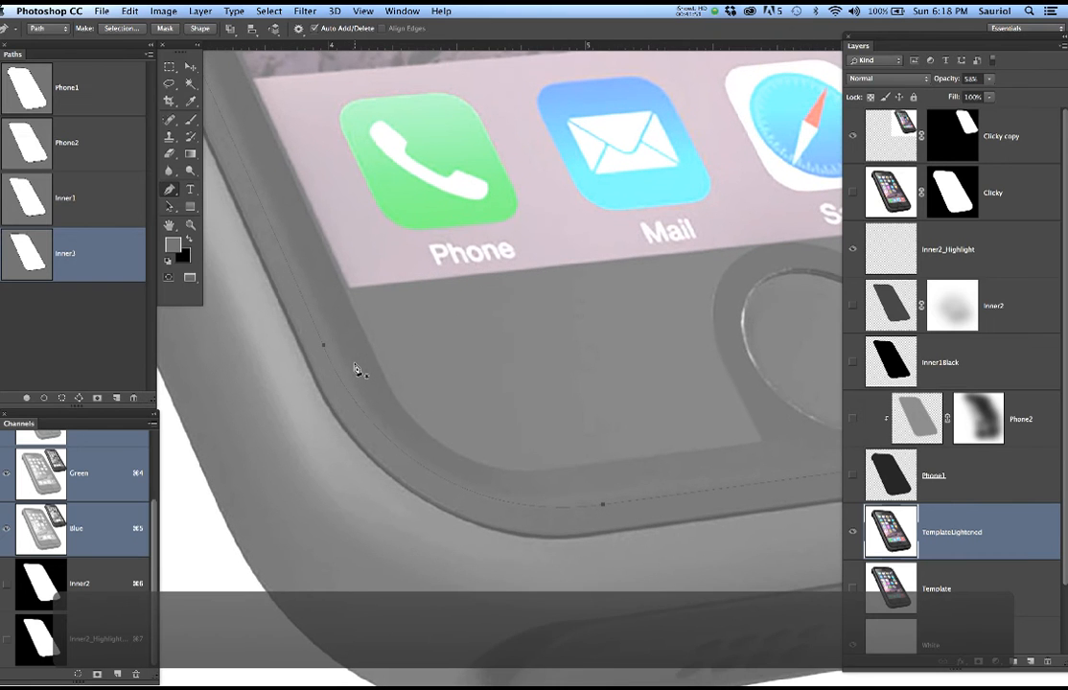
key("p")
left_click_drag(307, 333, 336, 344)
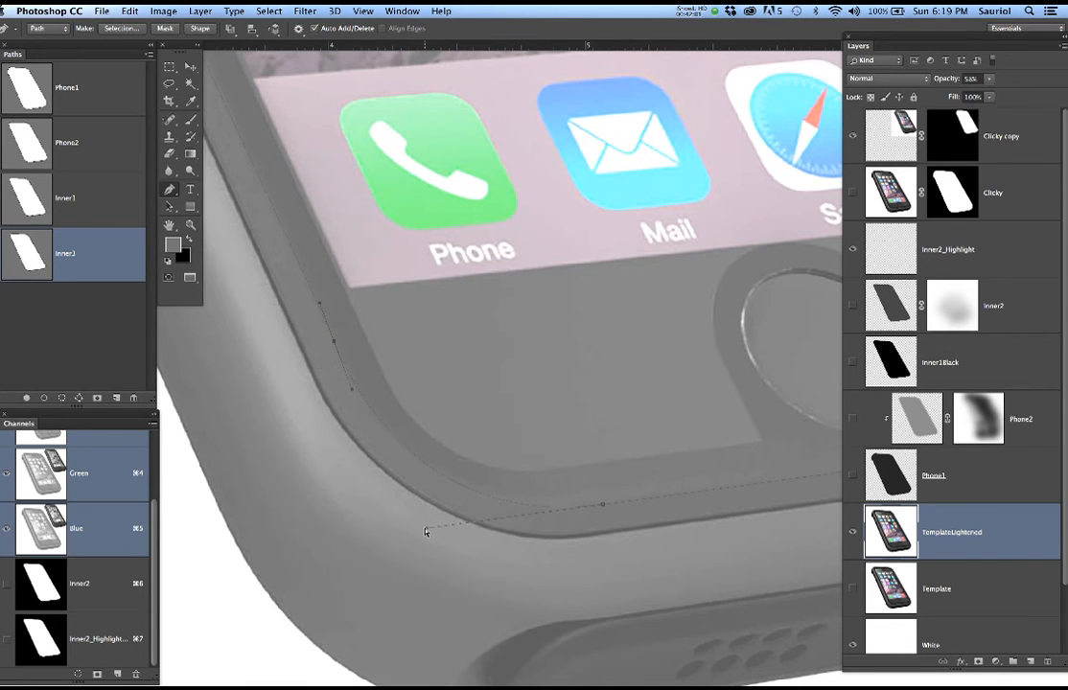
left_click_drag(427, 529, 437, 527)
left_click_drag(603, 506, 595, 495)
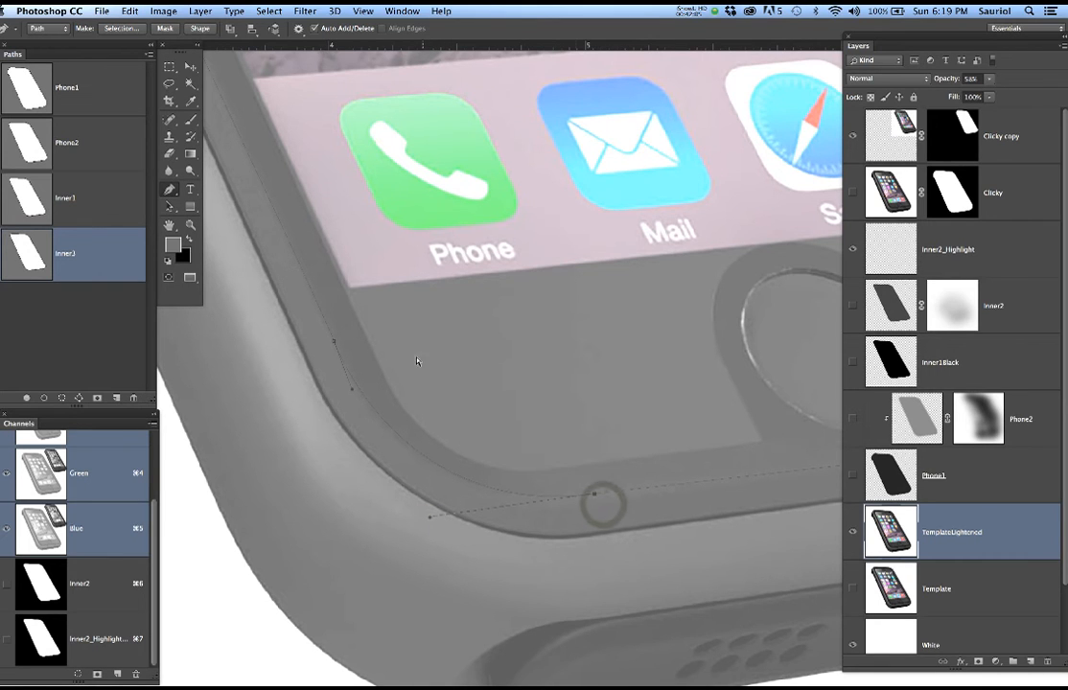
left_click_drag(353, 392, 356, 399)
Reshape the Inner3 path at the phone's lower-right corner by shifting its side anchor inward and adjusting the curve handles
left_click_drag(644, 488, 476, 486)
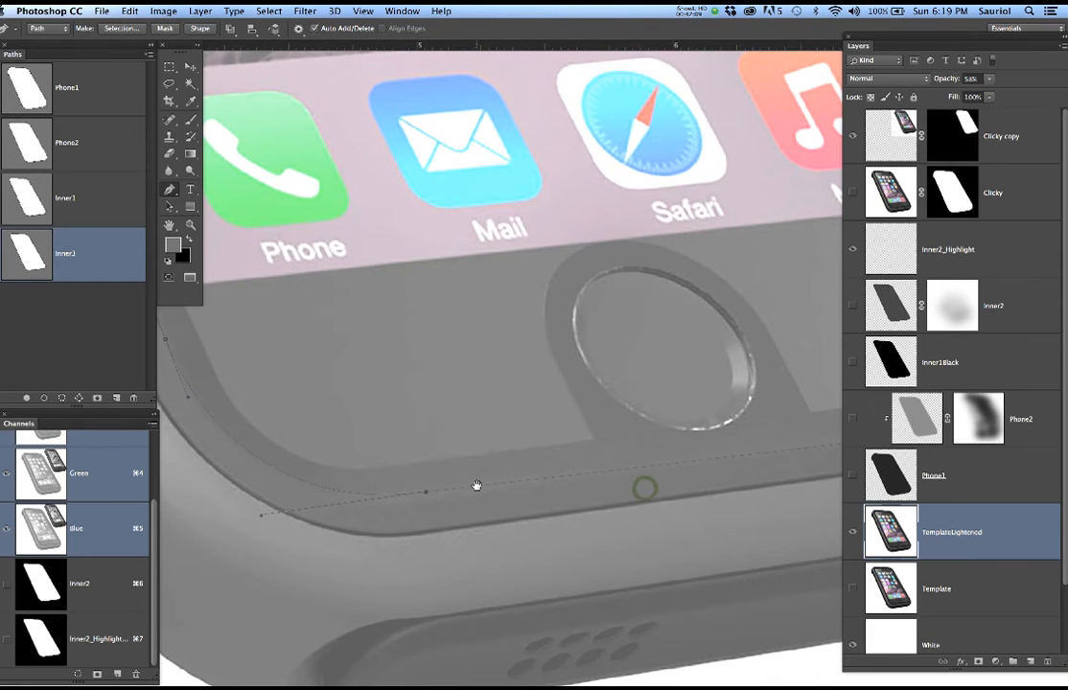
left_click_drag(639, 471, 600, 503)
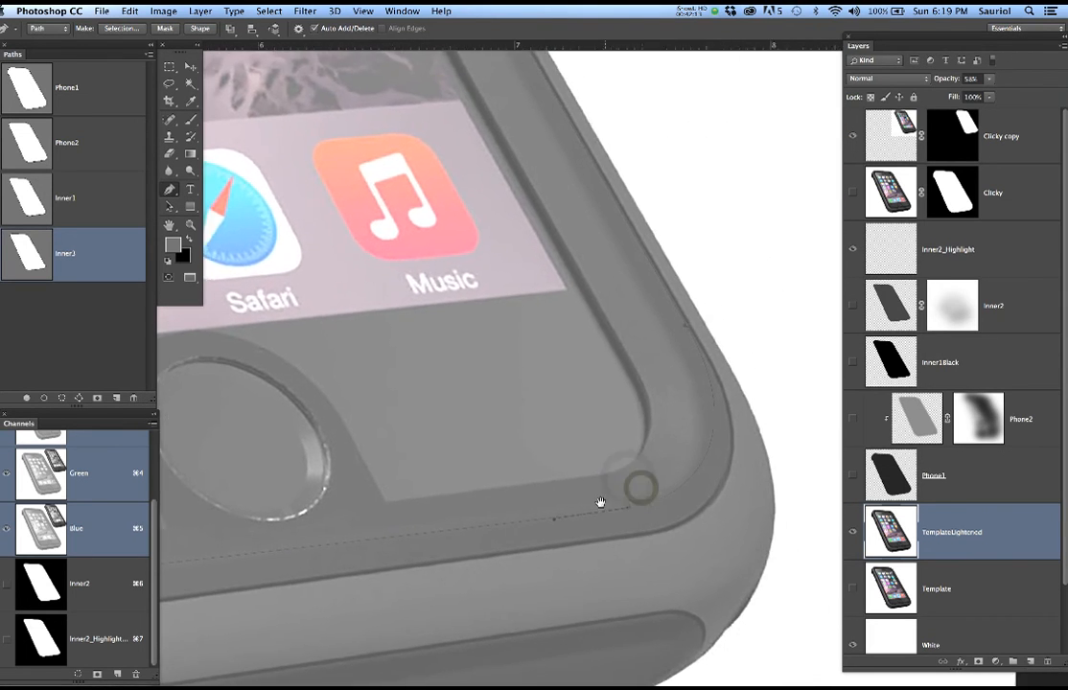
scroll(683, 347, "up", 5)
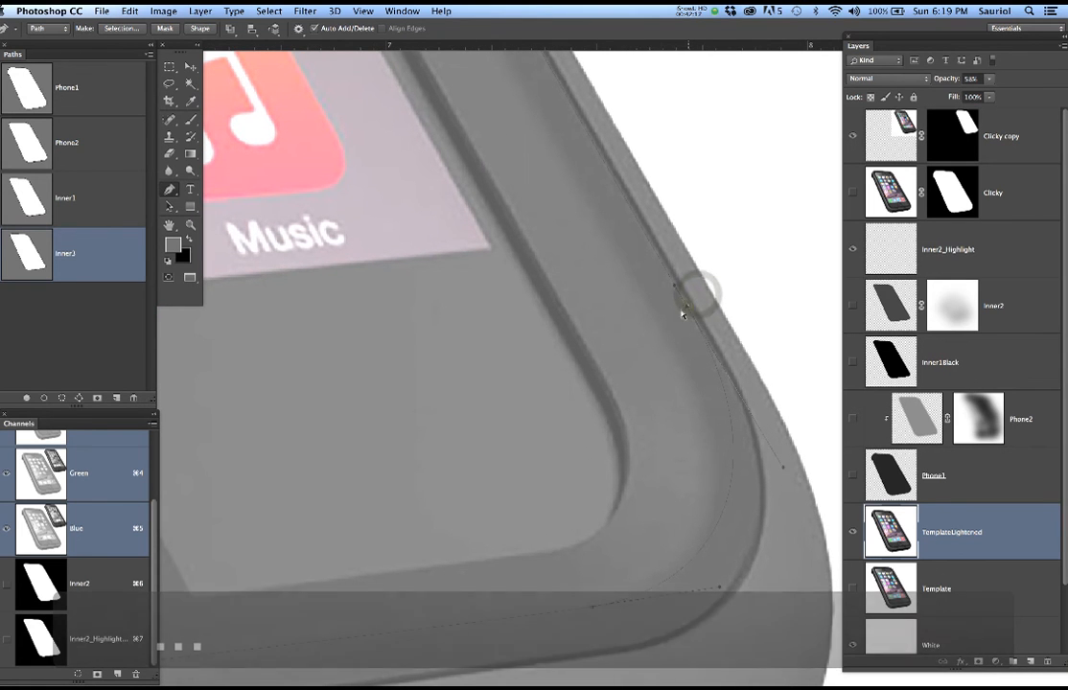
left_click(687, 307, "super")
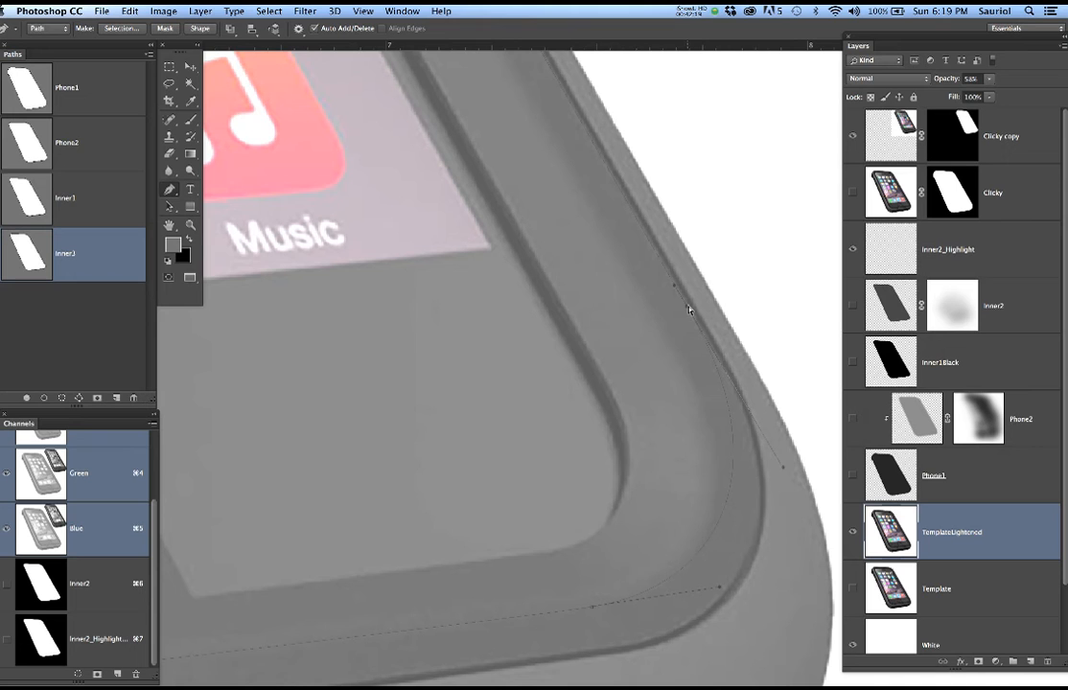
left_click_drag(687, 307, 653, 315)
left_click_drag(746, 472, 751, 460, "super")
left_click(588, 607)
key("super+minus")
key("super+minus")
key("super+minus")
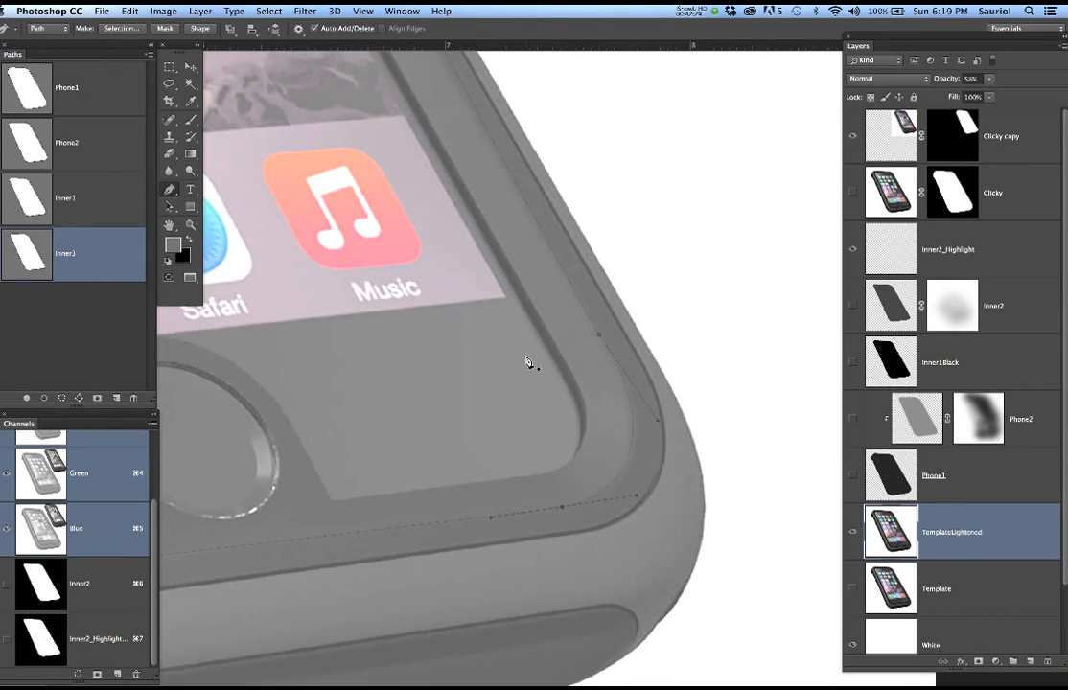
Refit the Inner3 path at the phone's upper-right corner by adjusting its handles and lowering the top-edge anchor
left_click_drag(492, 292, 666, 600)
key("super+plus")
key("super+plus")
key("super+plus")
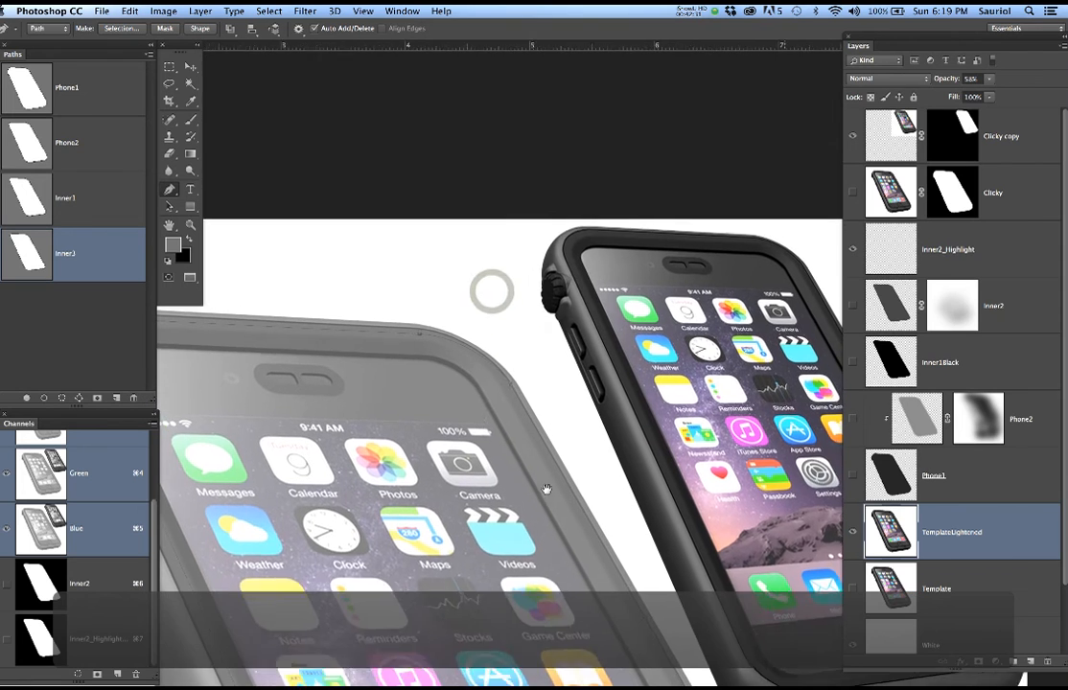
scroll(507, 434, "up", 2)
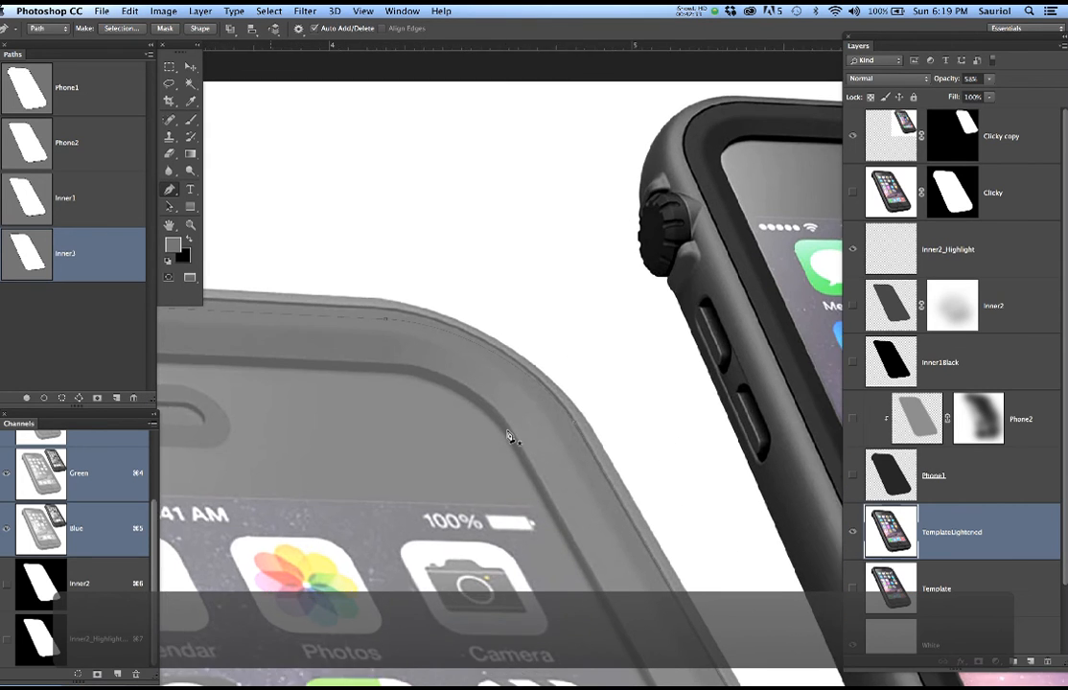
left_click_drag(599, 410, 560, 429)
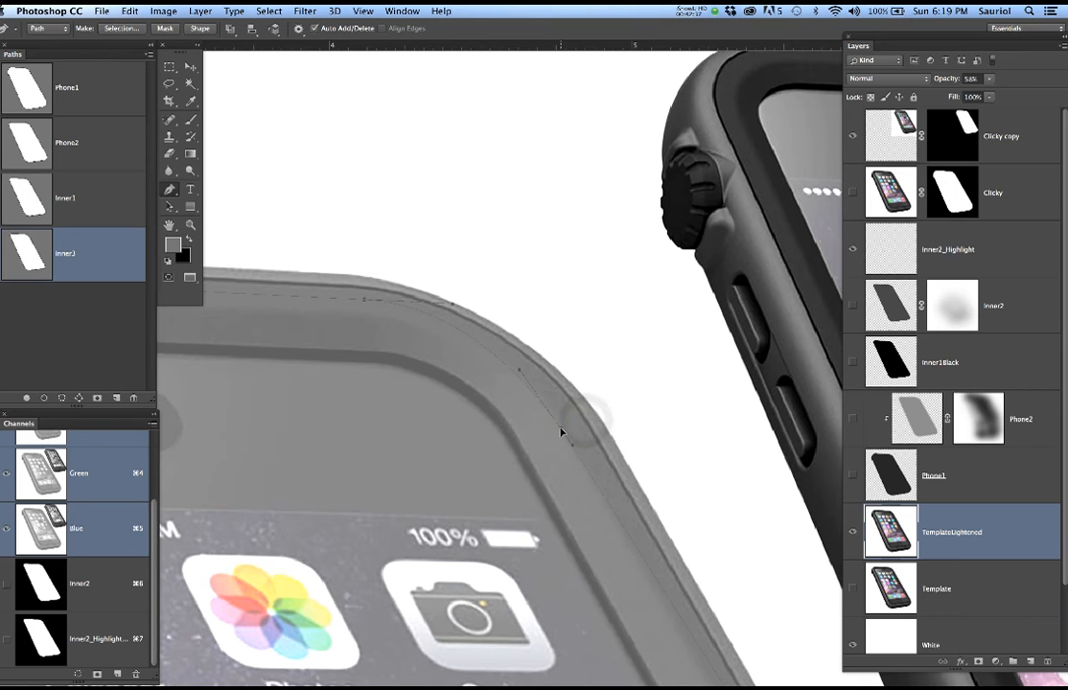
left_click(333, 259)
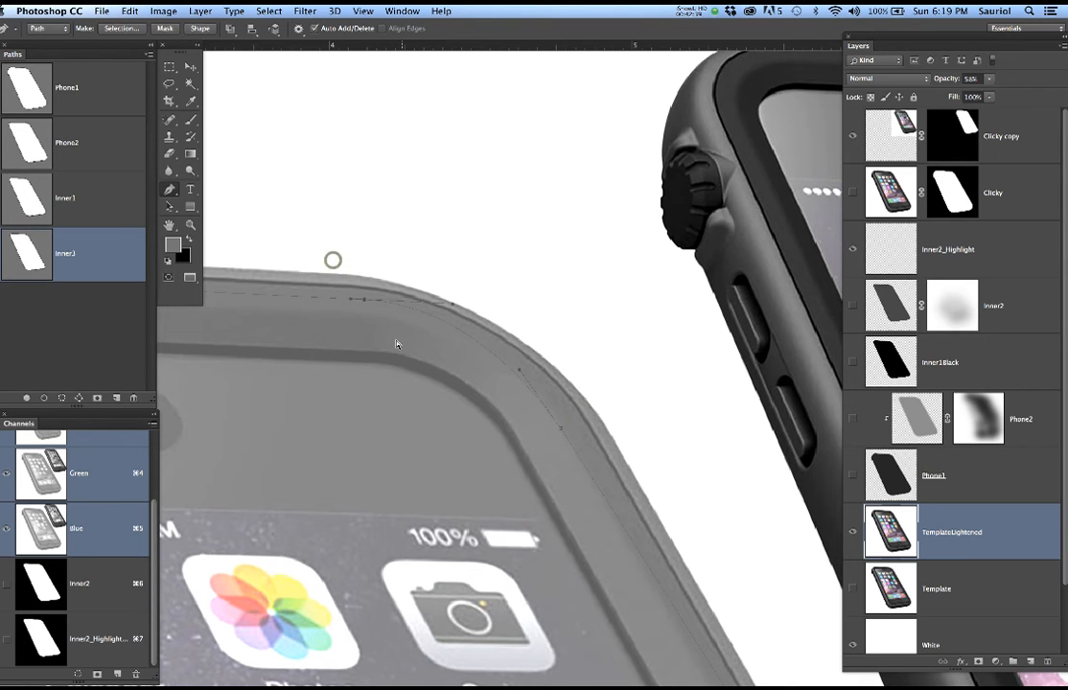
left_click(363, 300)
left_click_drag(362, 312, 360, 323)
Lower the top-edge anchor of the Inner3 path at the phone's upper-left corner and select its curve handle
left_click_drag(343, 382, 836, 391)
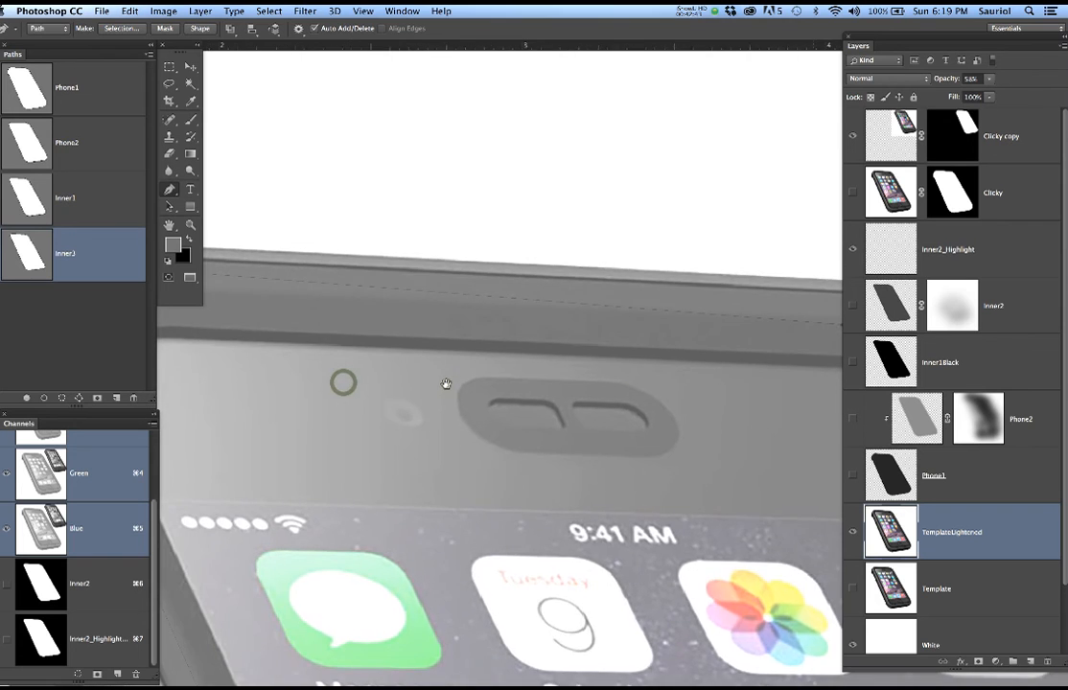
left_click_drag(446, 383, 615, 394)
left_click_drag(337, 374, 448, 380)
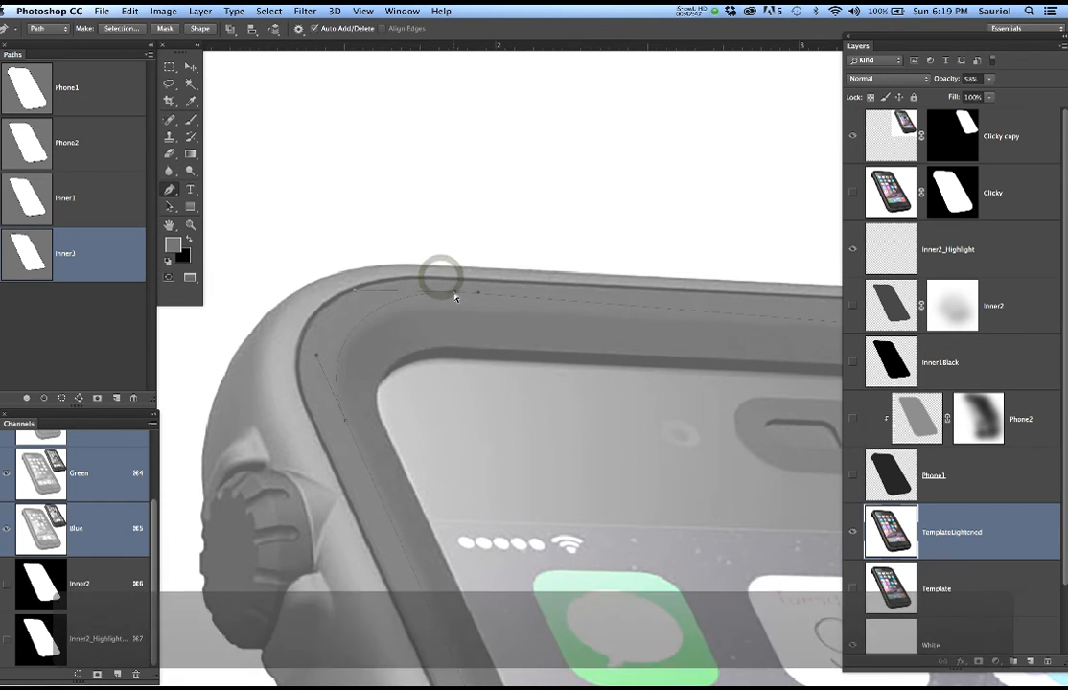
left_click_drag(455, 291, 452, 311)
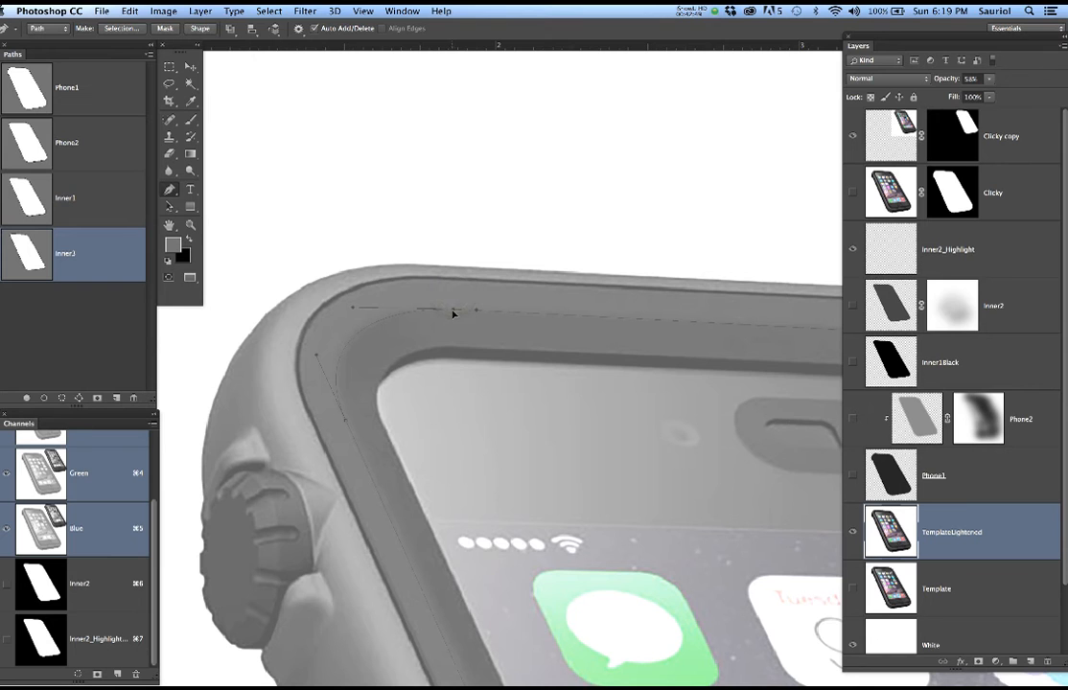
left_click(352, 308)
Set the TemplateLightened layer's opacity to 34%
left_click(1018, 523)
left_click(989, 79)
mouse_move(978, 96)
left_mouse_down()
mouse_move(966, 95)
mouse_move(975, 96)
left_mouse_up()
Adjust the anchor midway along the left long side of the Inner3 path
scroll(591, 343, "down", 2)
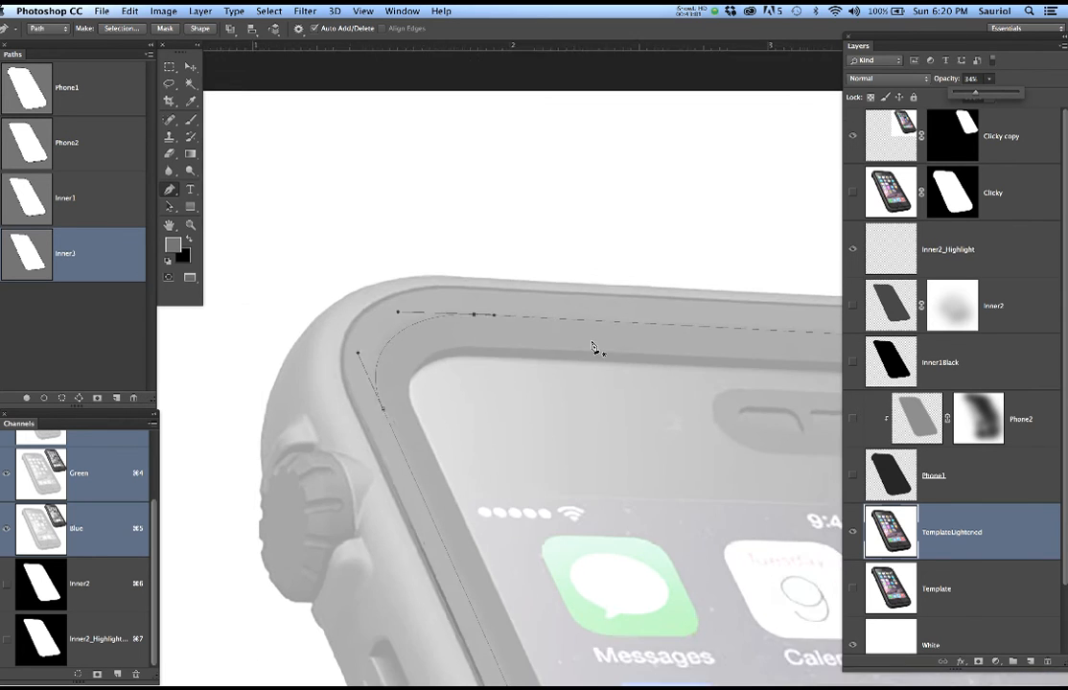
scroll(591, 343, "down", 2)
left_click_drag(627, 350, 465, 226)
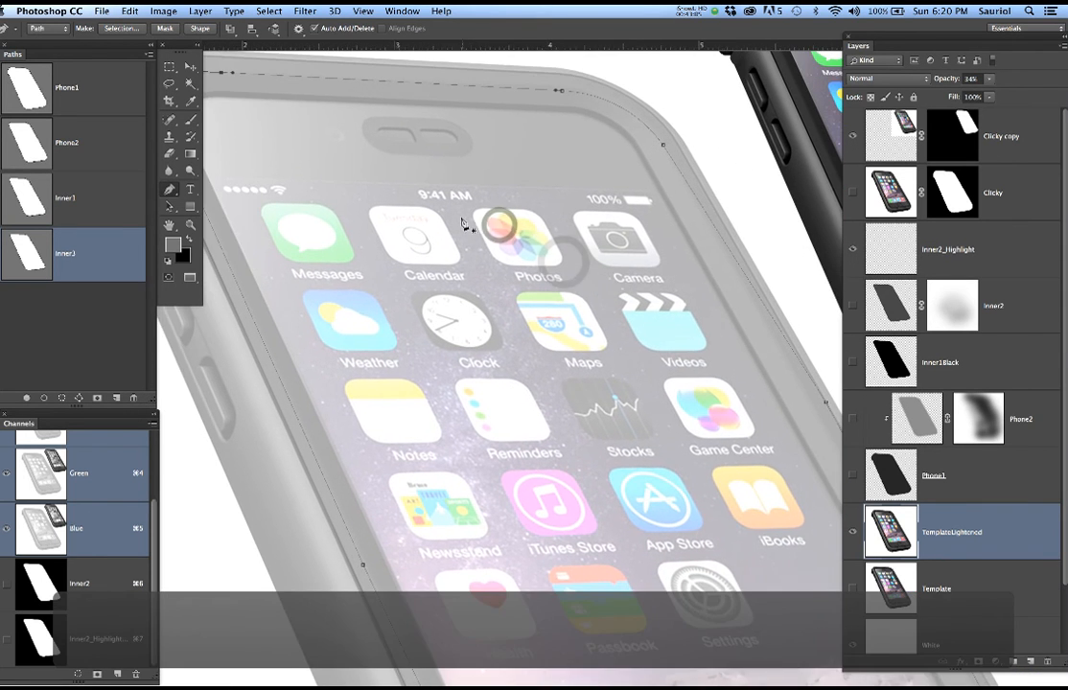
scroll(461, 223, "down", 3)
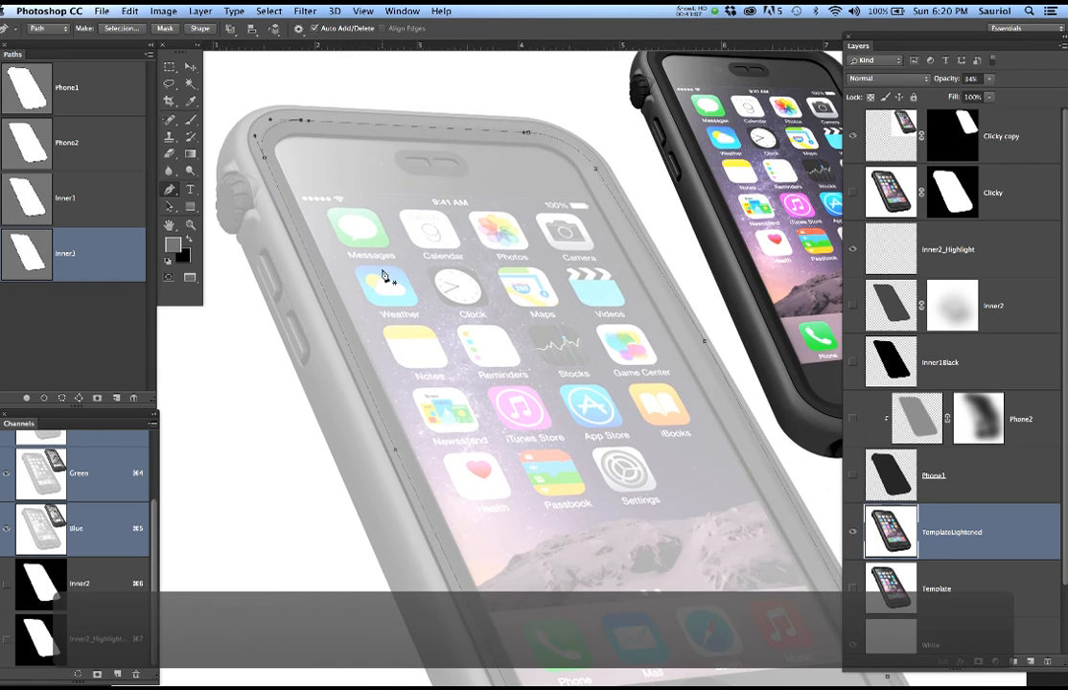
scroll(393, 348, "up", 5)
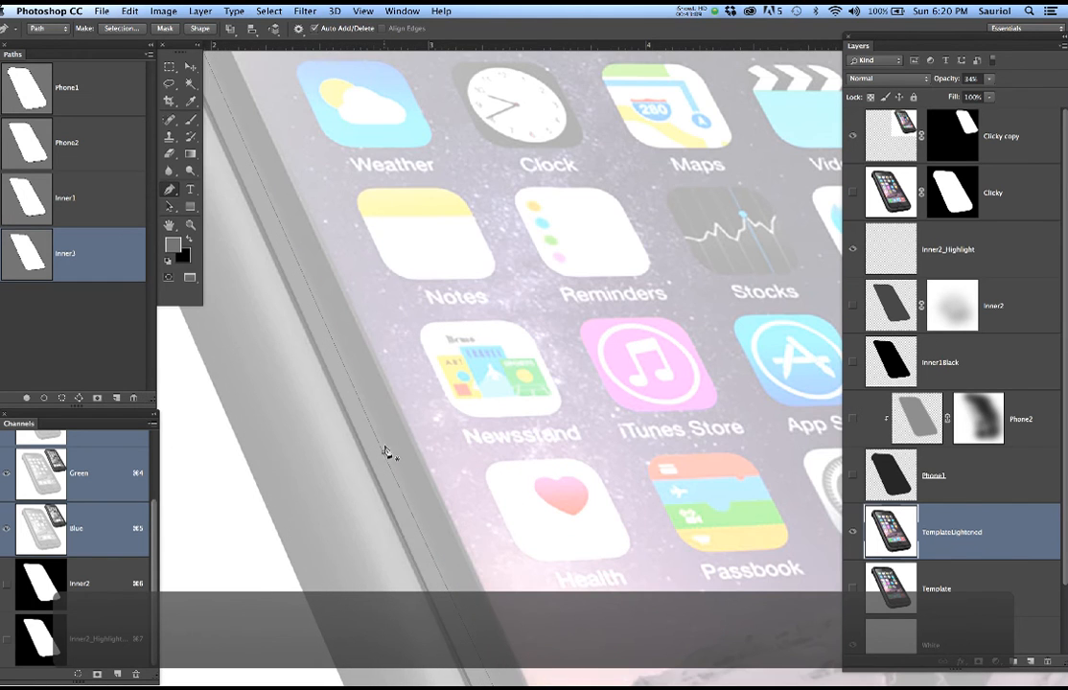
left_click(384, 451)
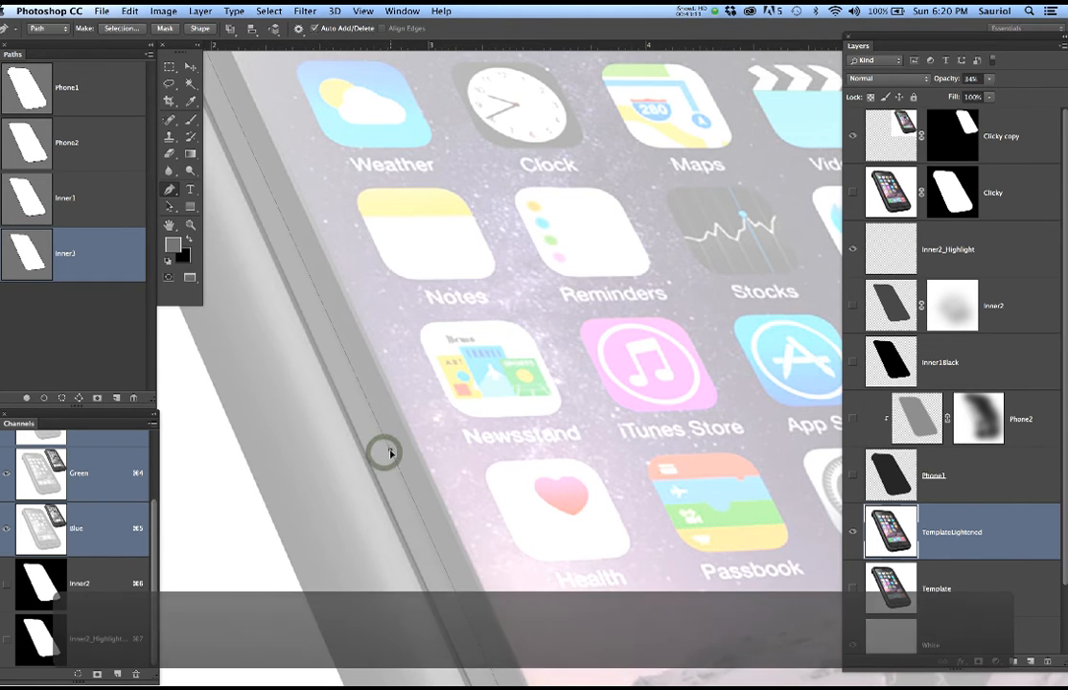
Toggle the Clicky layer to compare the path along both long sides, and leave the layer visible
left_click(851, 192)
left_click(852, 192)
left_click(852, 191)
left_click(852, 190)
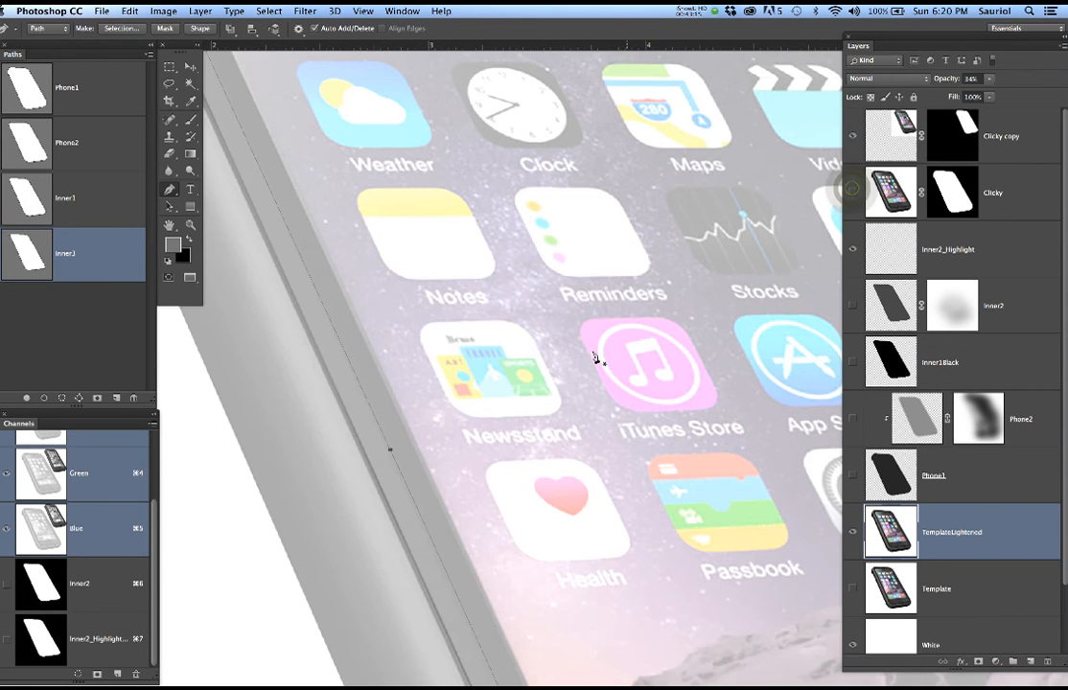
left_click_drag(814, 356, 593, 362)
left_click_drag(685, 363, 381, 364)
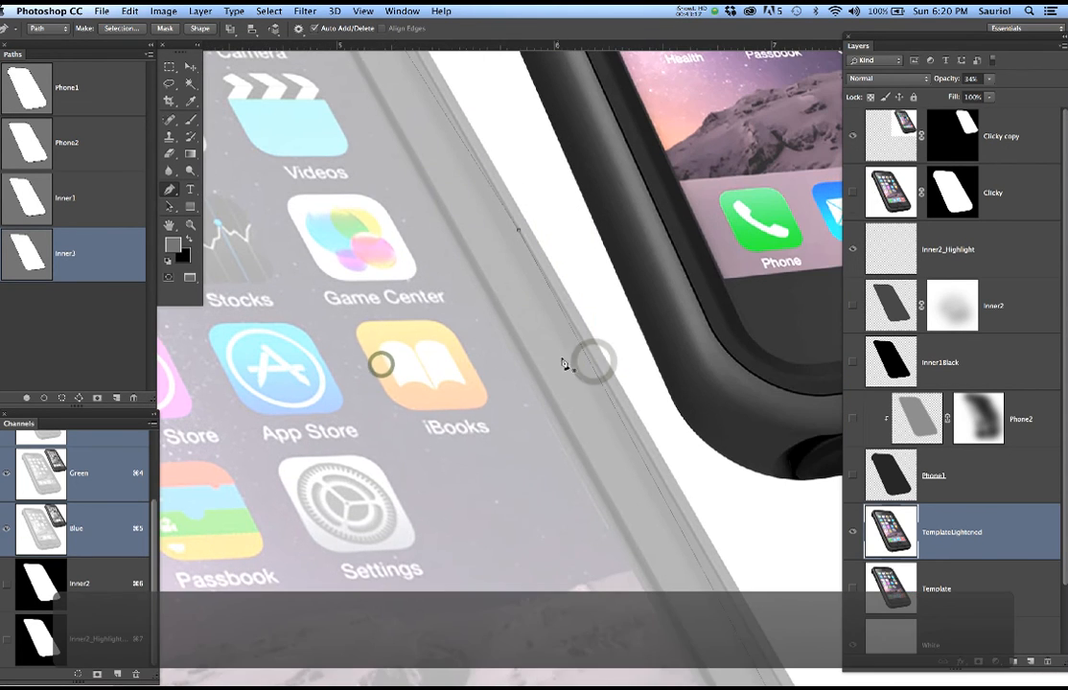
left_click(852, 192)
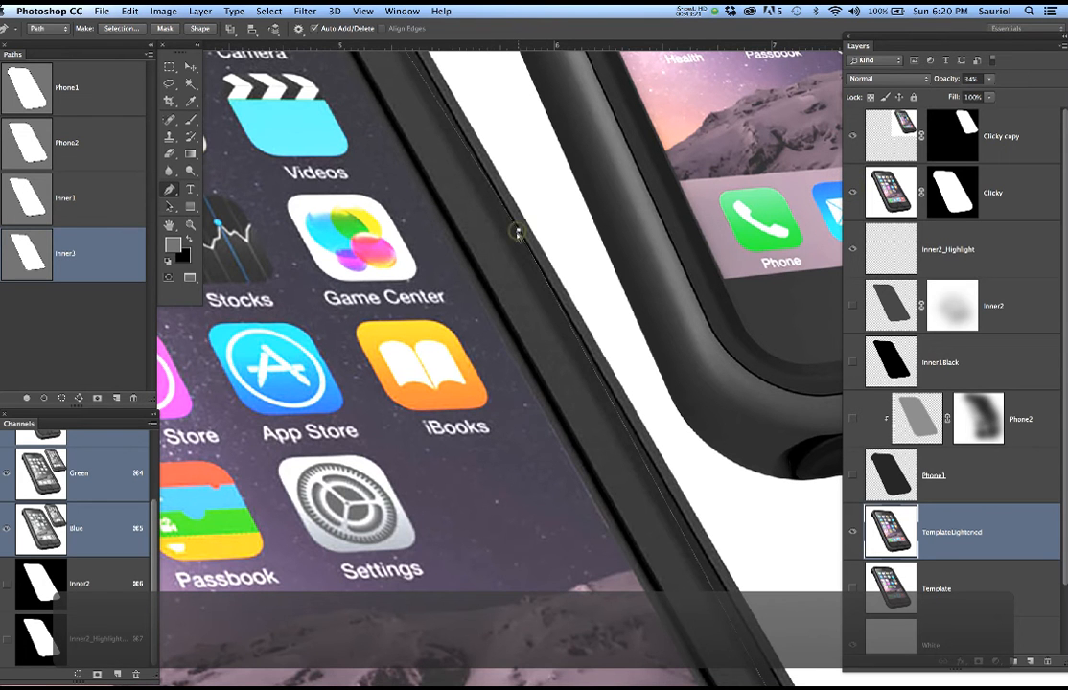
Examine the Inner3 path's fit around the large phone's bezel against the full-colour image
scroll(446, 286, "down", 1)
scroll(446, 286, "down", 3)
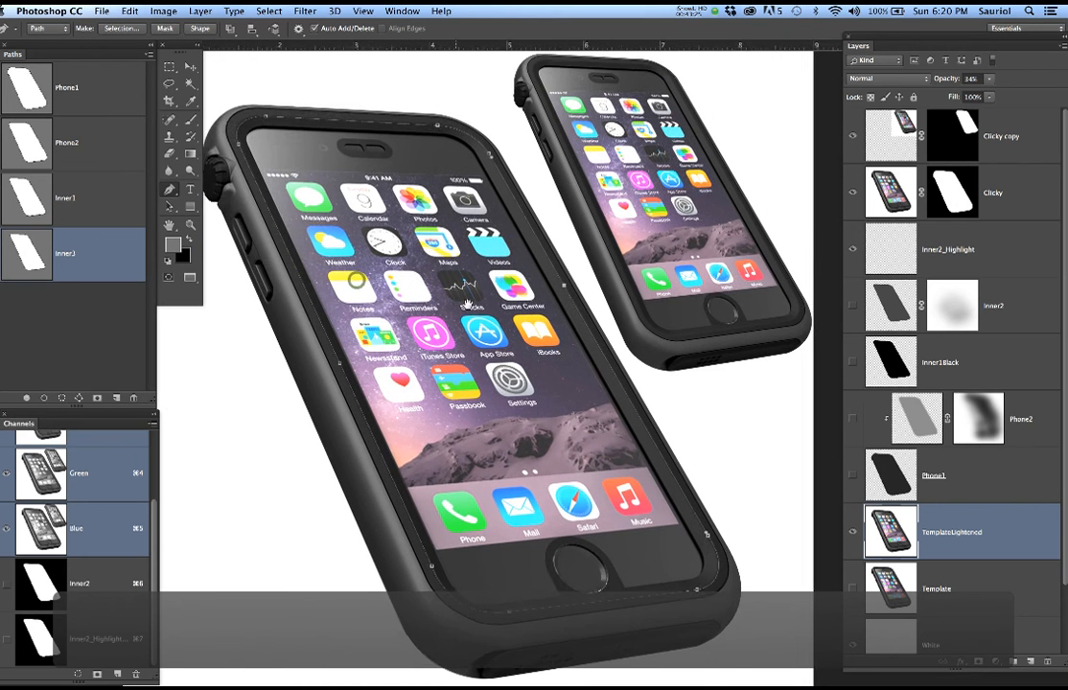
left_click_drag(468, 303, 479, 308)
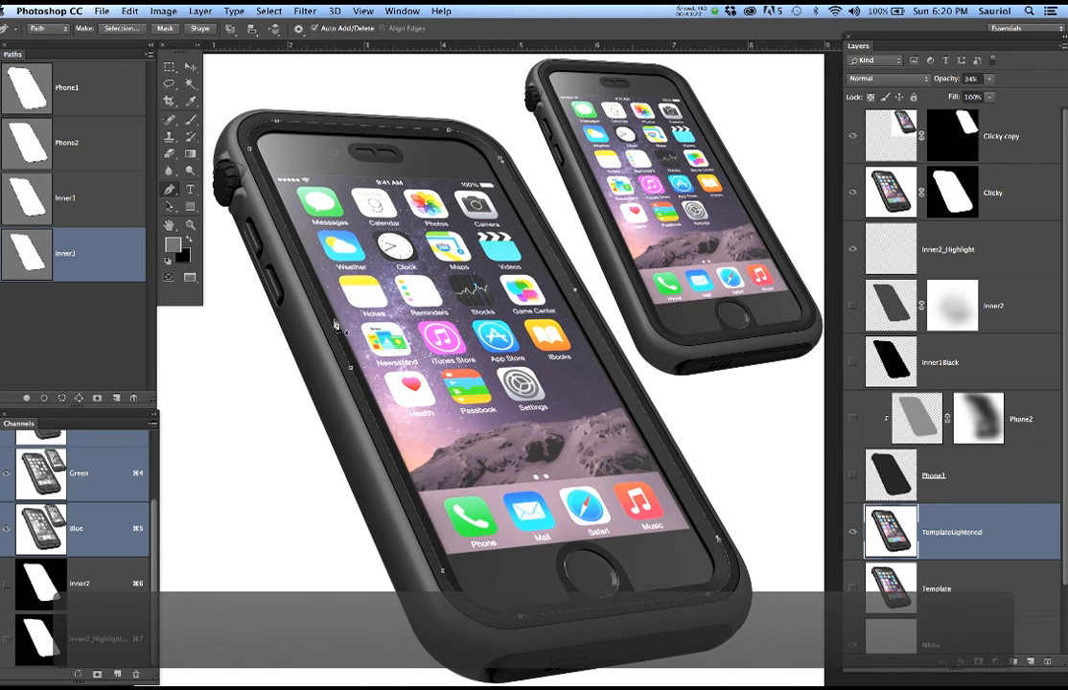
scroll(336, 324, "up", 2)
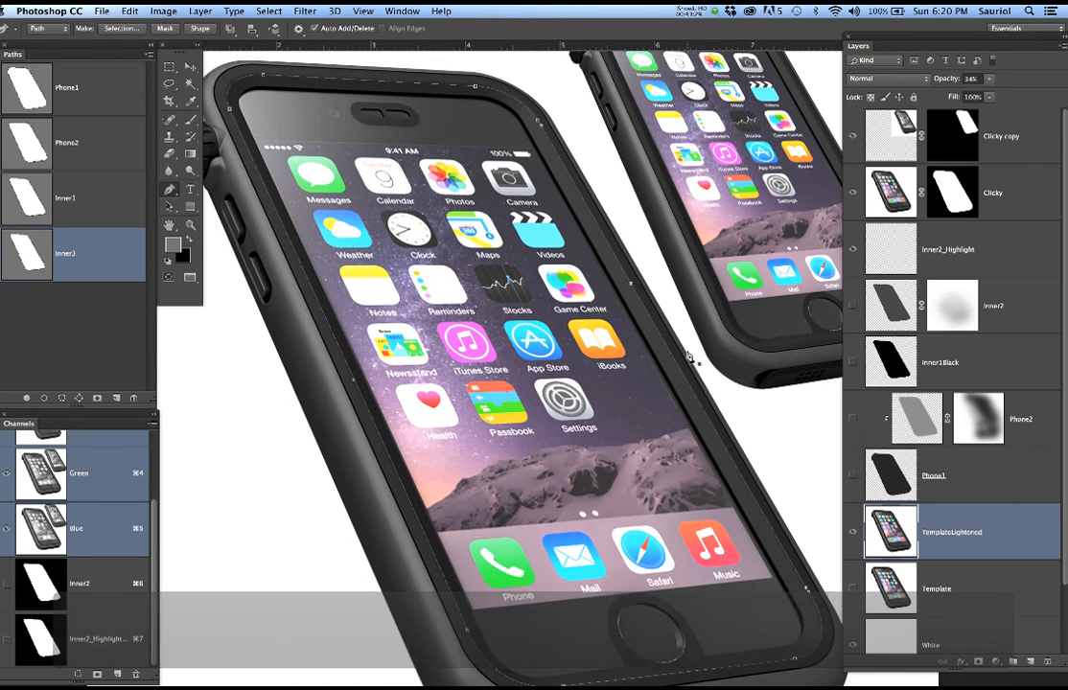
scroll(633, 349, "up", 1)
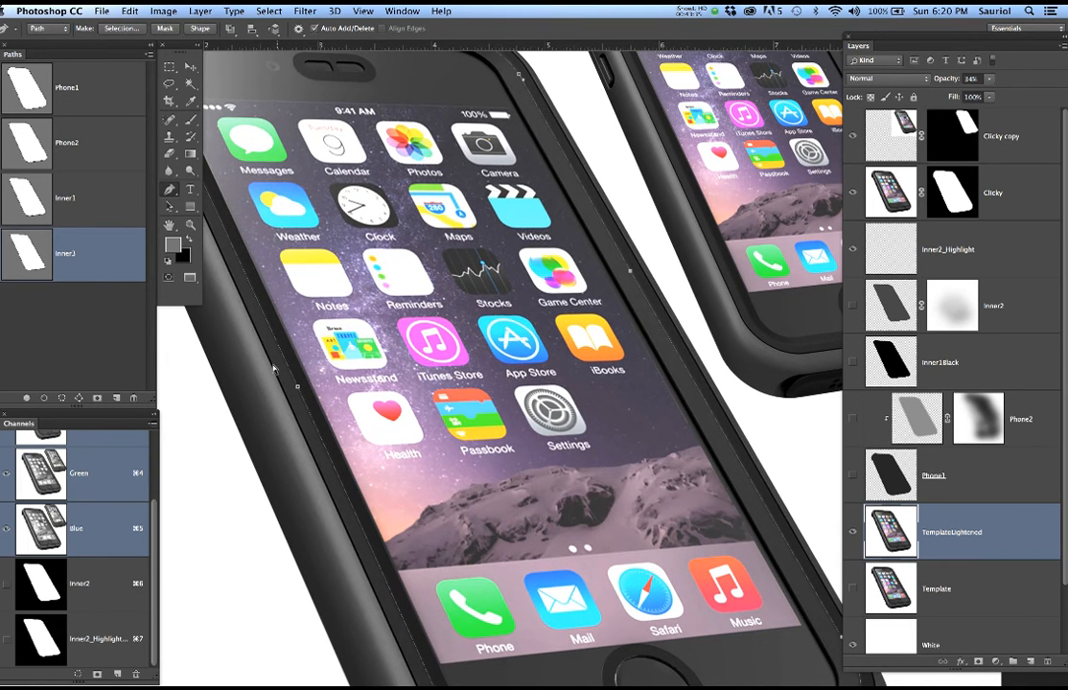
left_click(206, 369, "super")
scroll(357, 368, "up", 2)
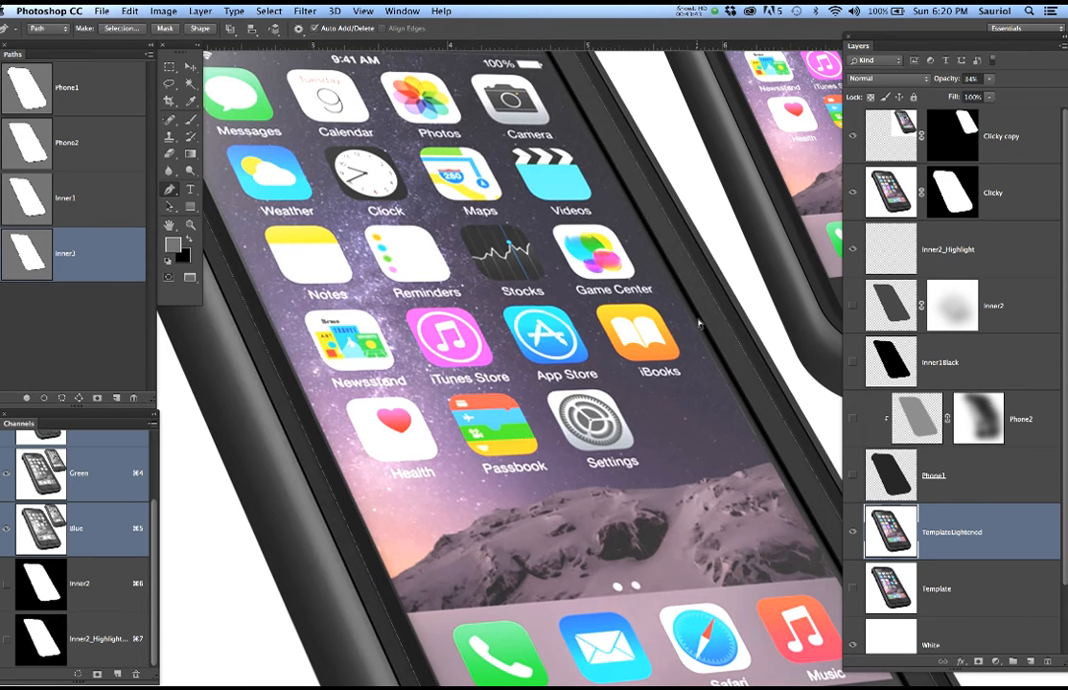
scroll(726, 333, "up", 2)
left_click_drag(513, 206, 530, 426)
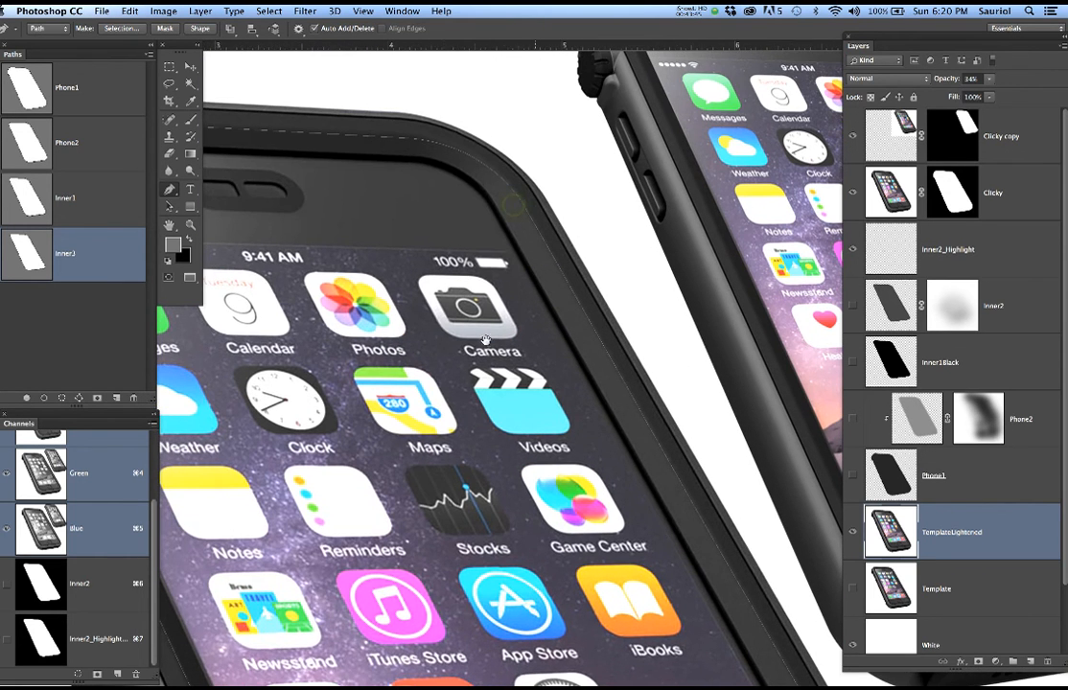
scroll(558, 299, "down", 6)
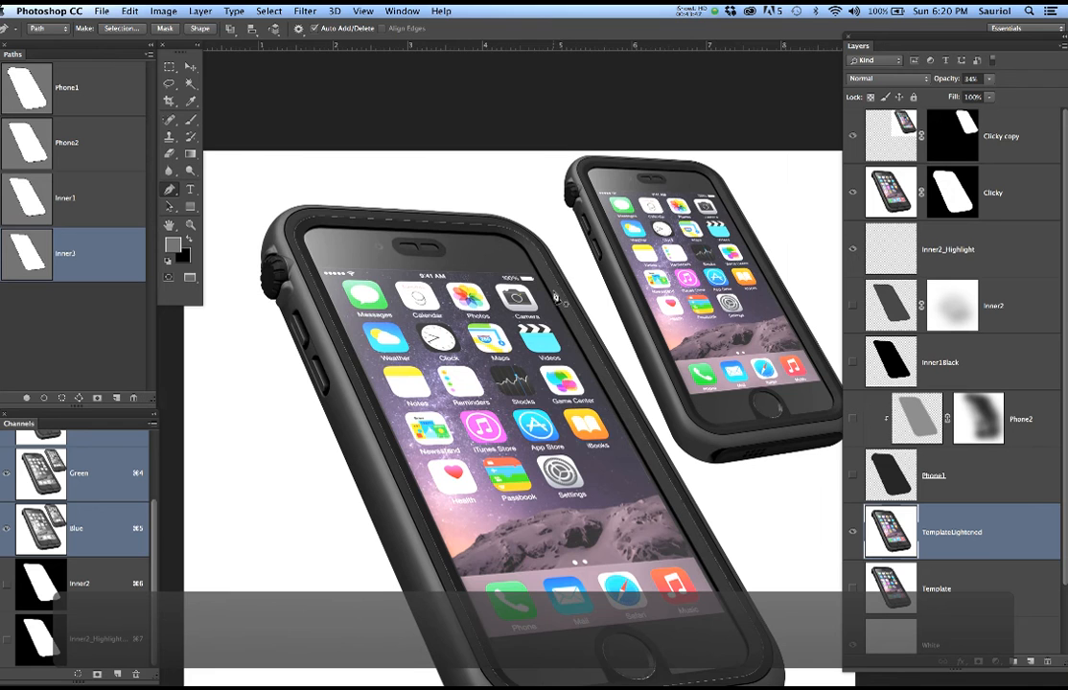
scroll(569, 309, "down", 3)
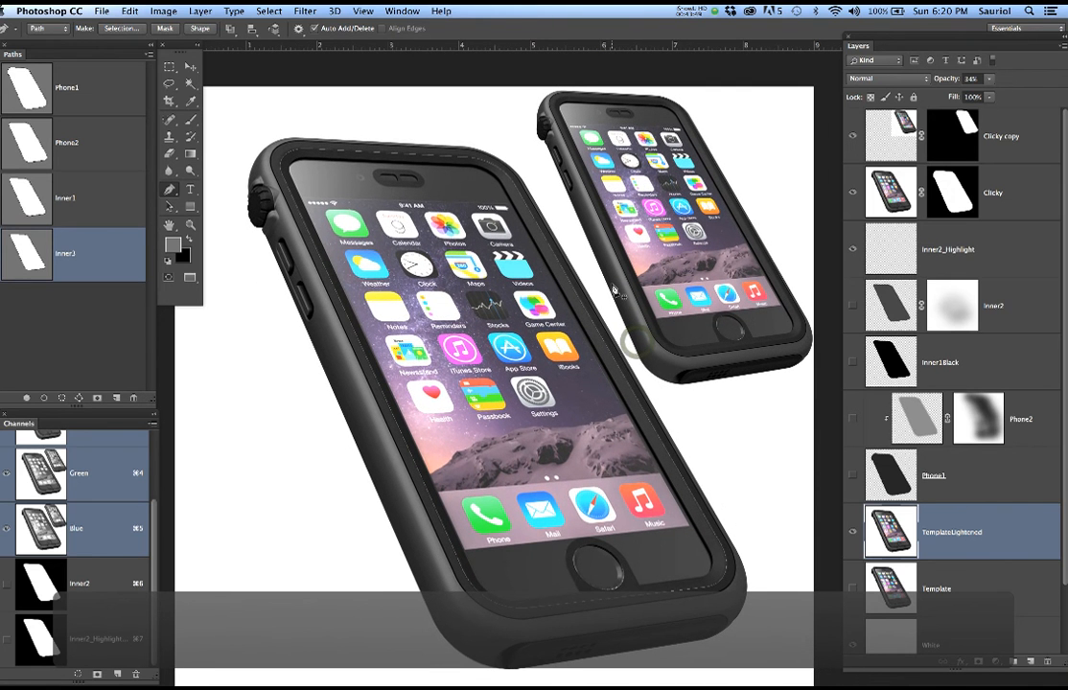
scroll(494, 307, "up", 4)
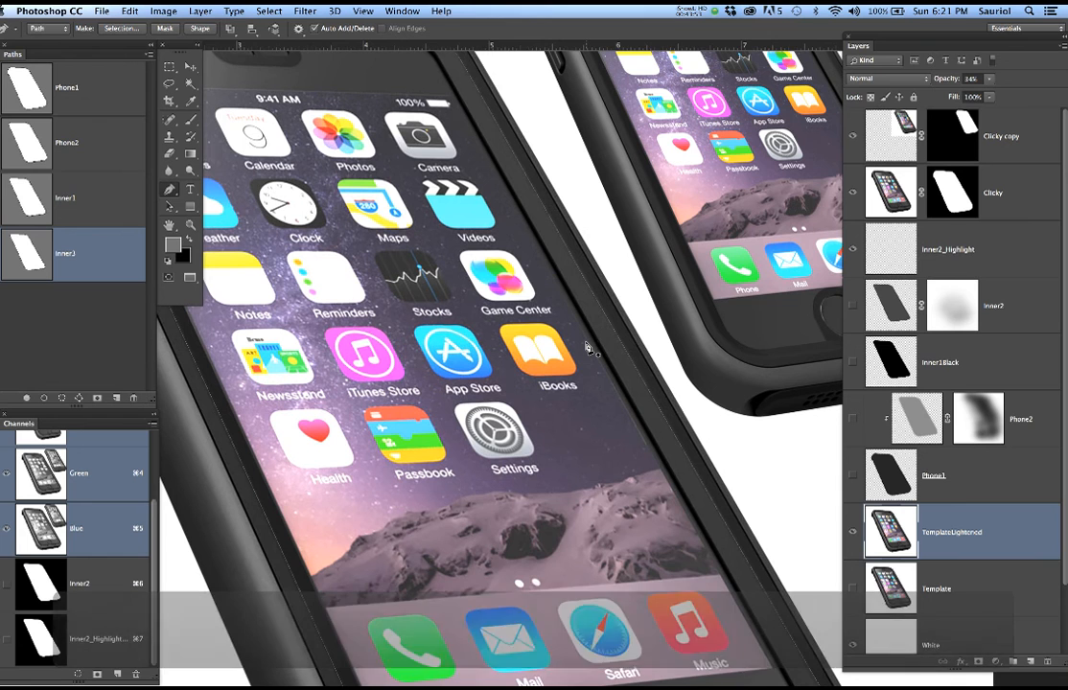
scroll(588, 348, "down", 2)
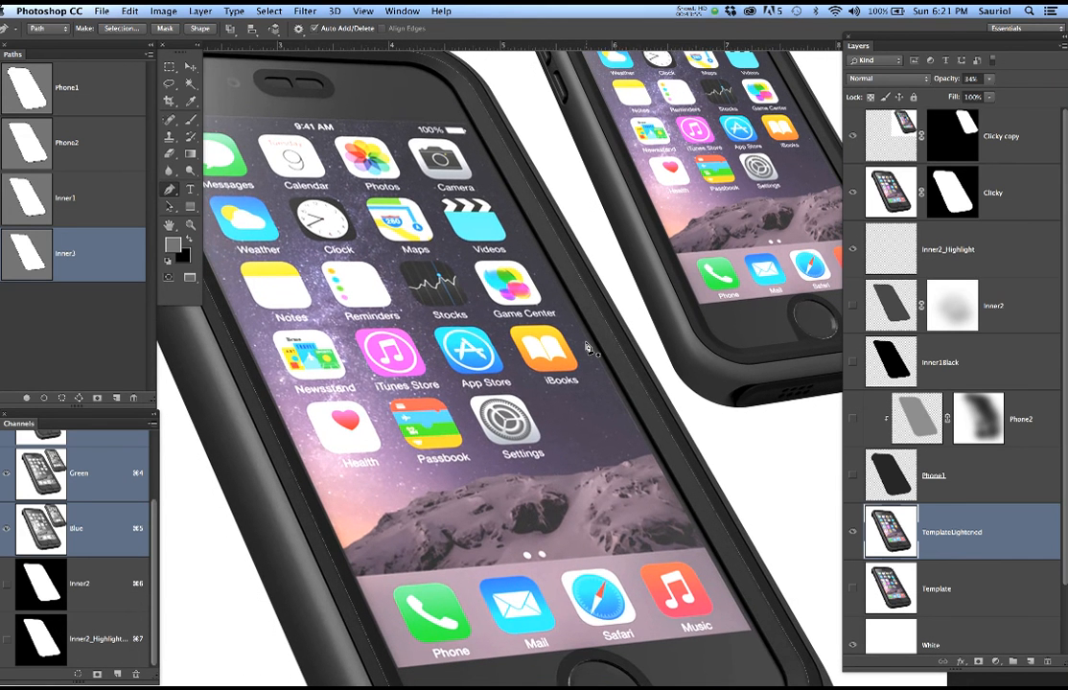
scroll(588, 348, "down", 2)
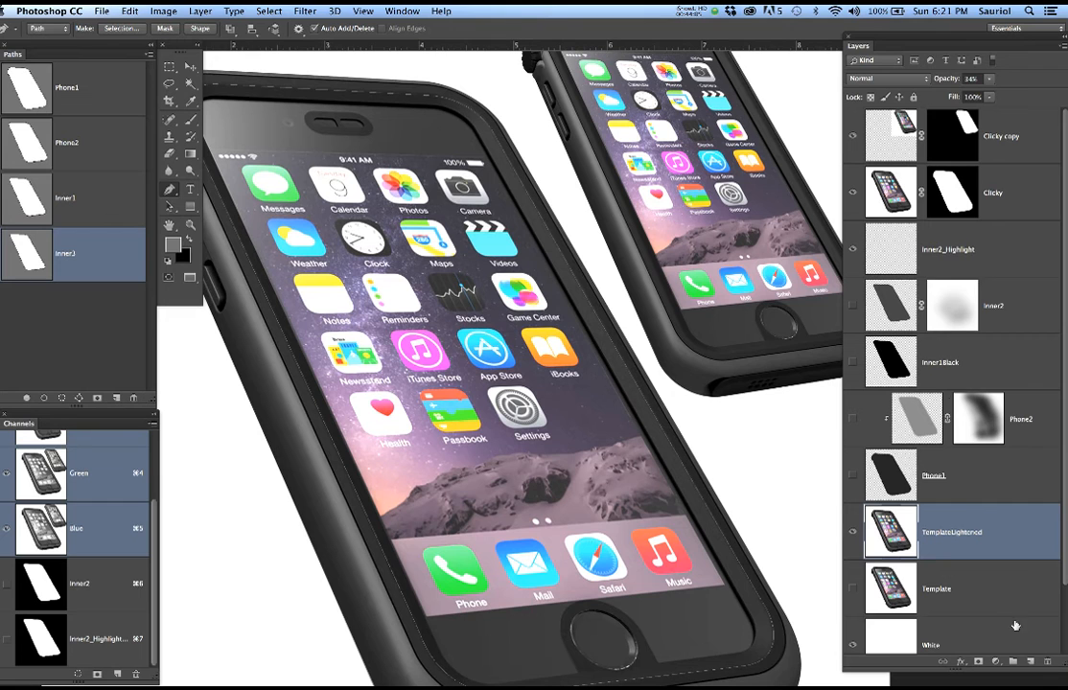
Add two new layers above Inner2_Highlight and name the lower one Inner3
left_click(974, 265)
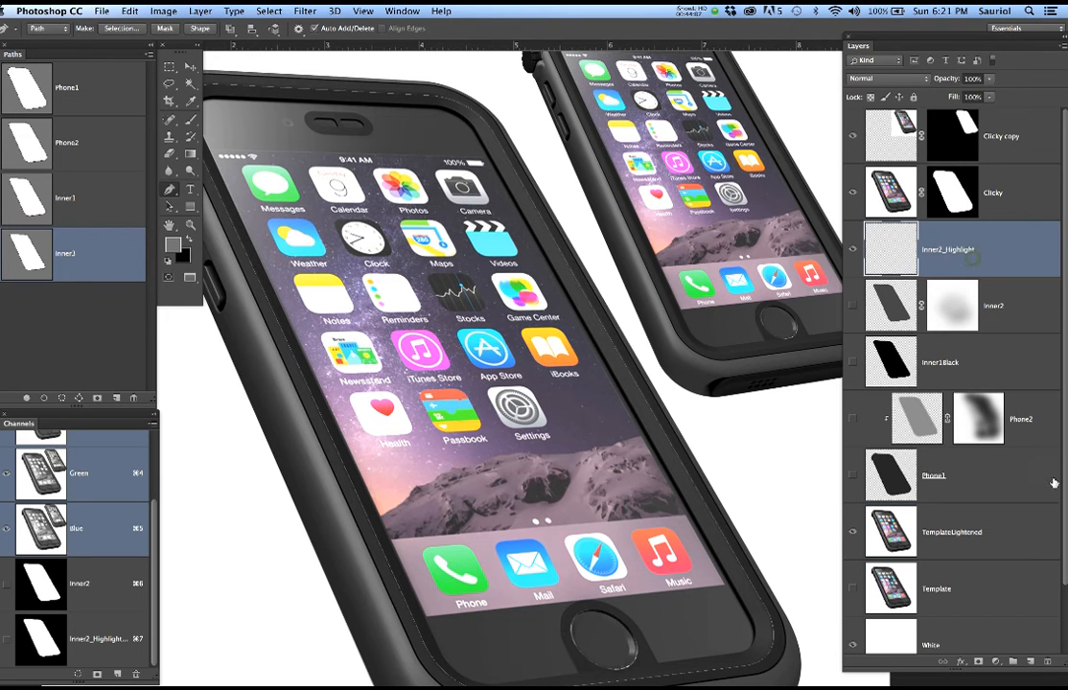
left_click(1030, 663)
left_click(1030, 663)
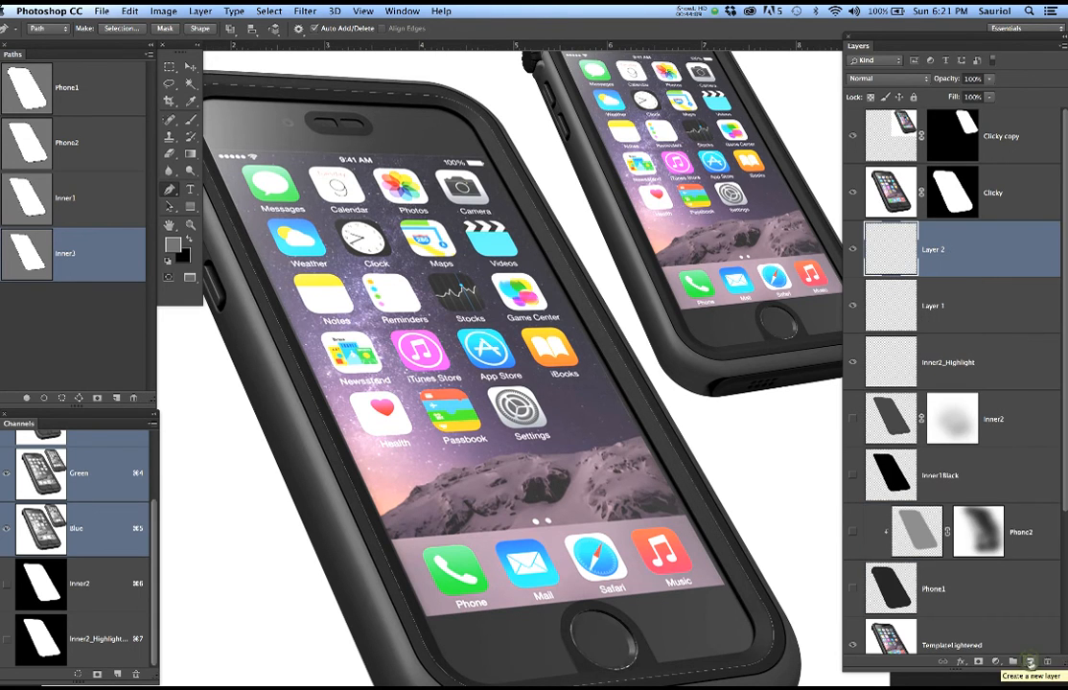
left_click(933, 306)
double_click(933, 306)
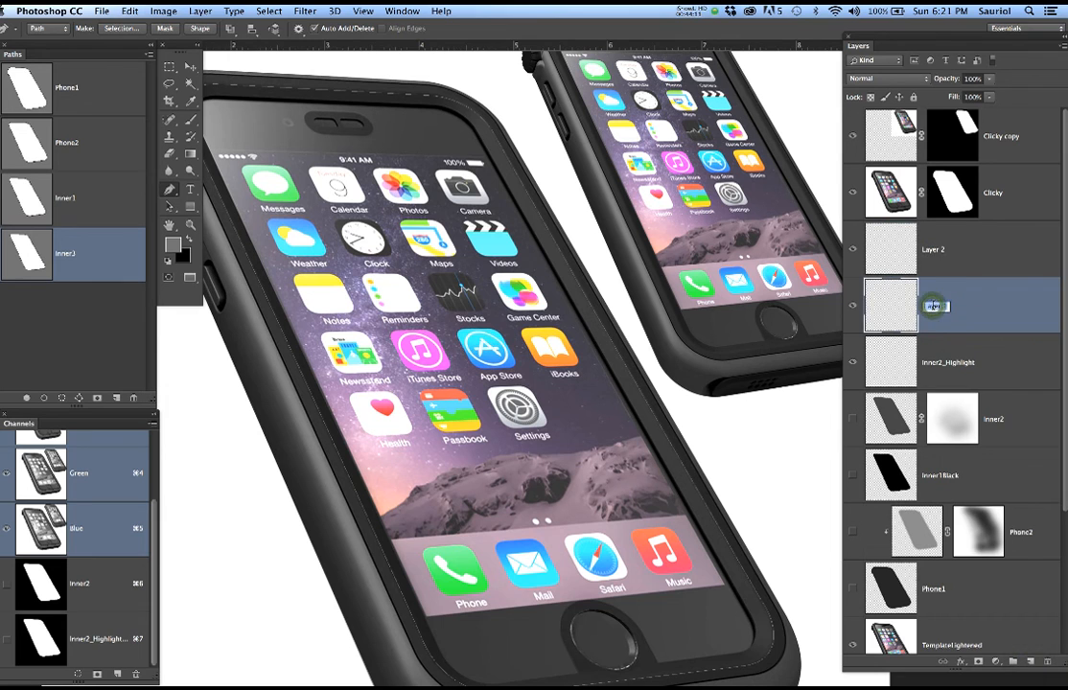
type("Inner3")
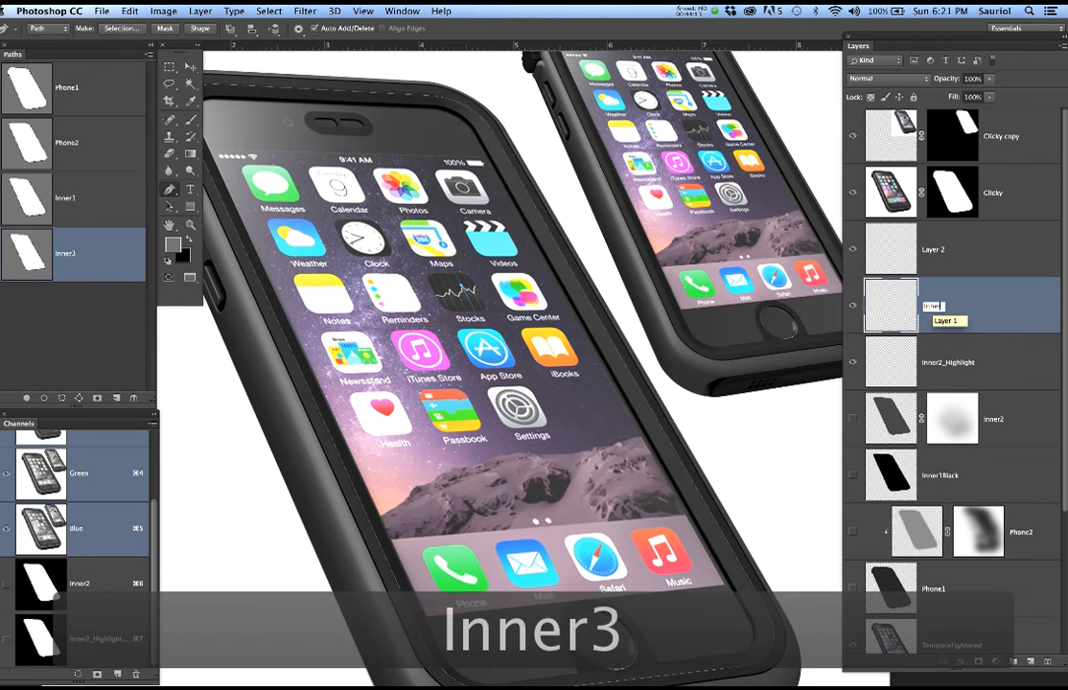
Rename the upper new layer Inner3_LightonRight
double_click(935, 249)
type("Inner3")
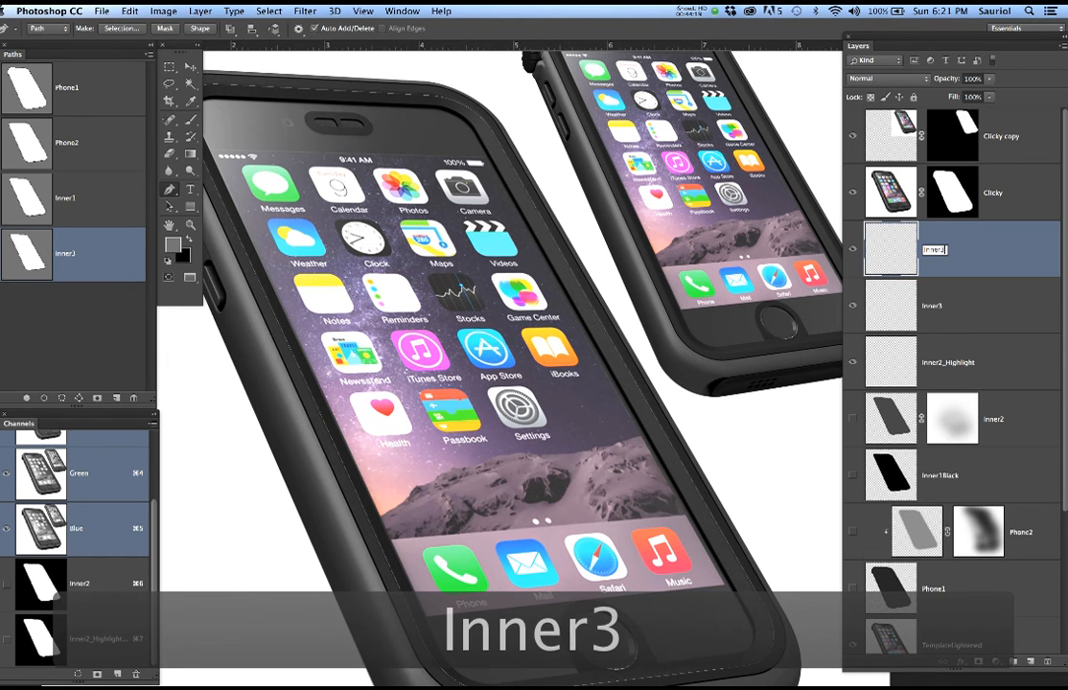
type("_LightonRight")
key("Return")
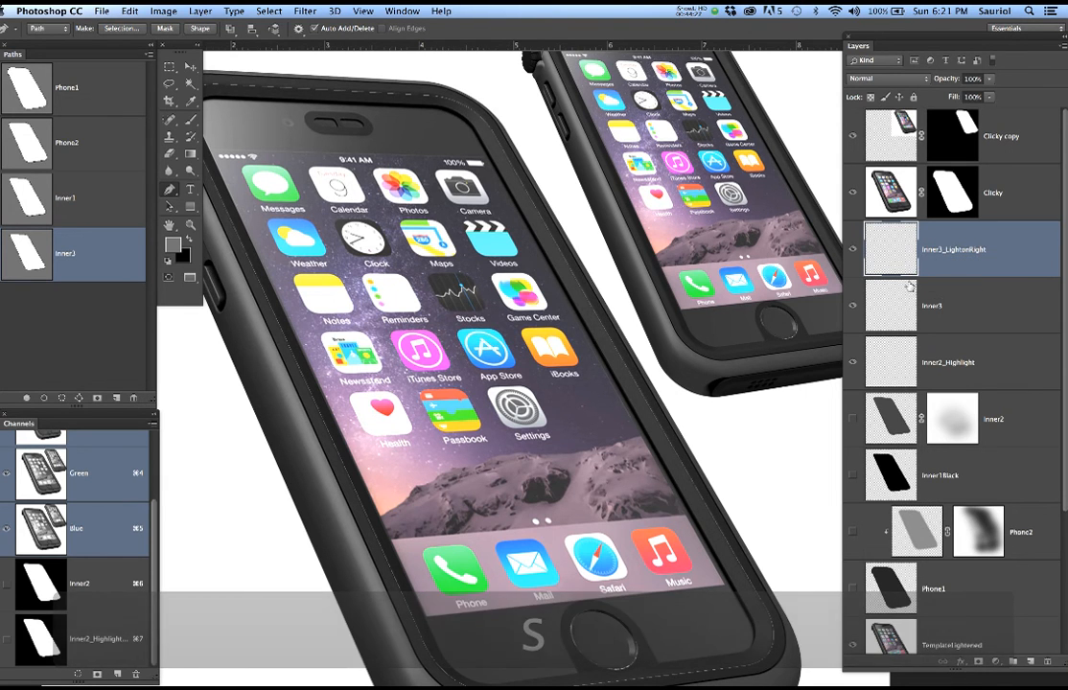
With the Inner3 layer active, load the Inner3 path as a selection and set the foreground colour to a very dark grey
left_click(929, 307)
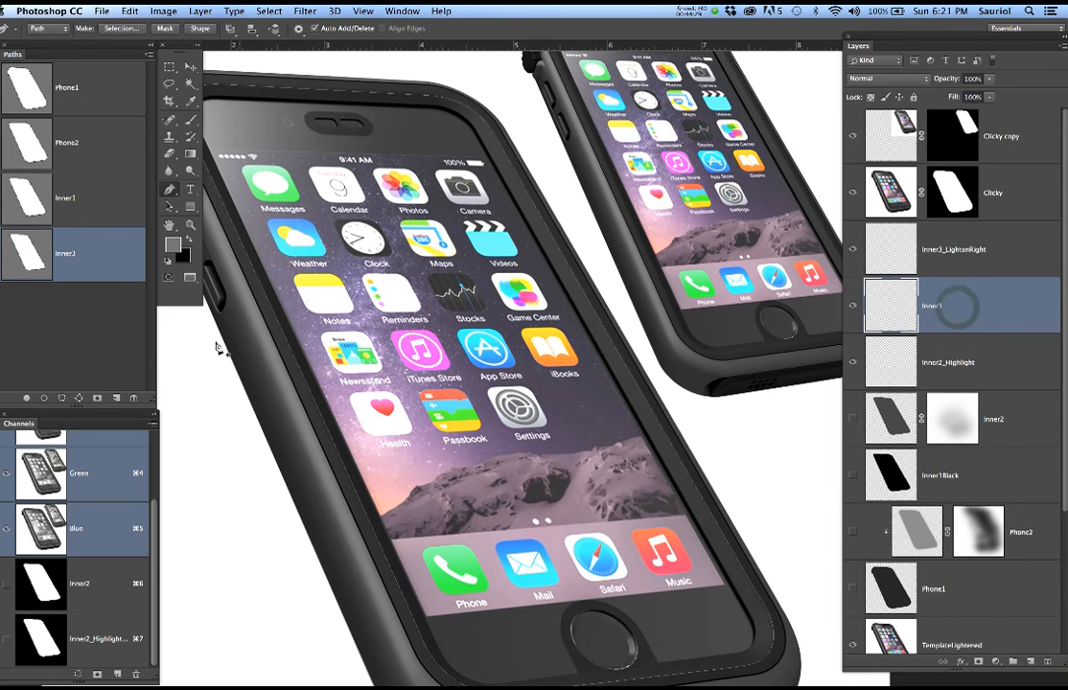
key("super+Return")
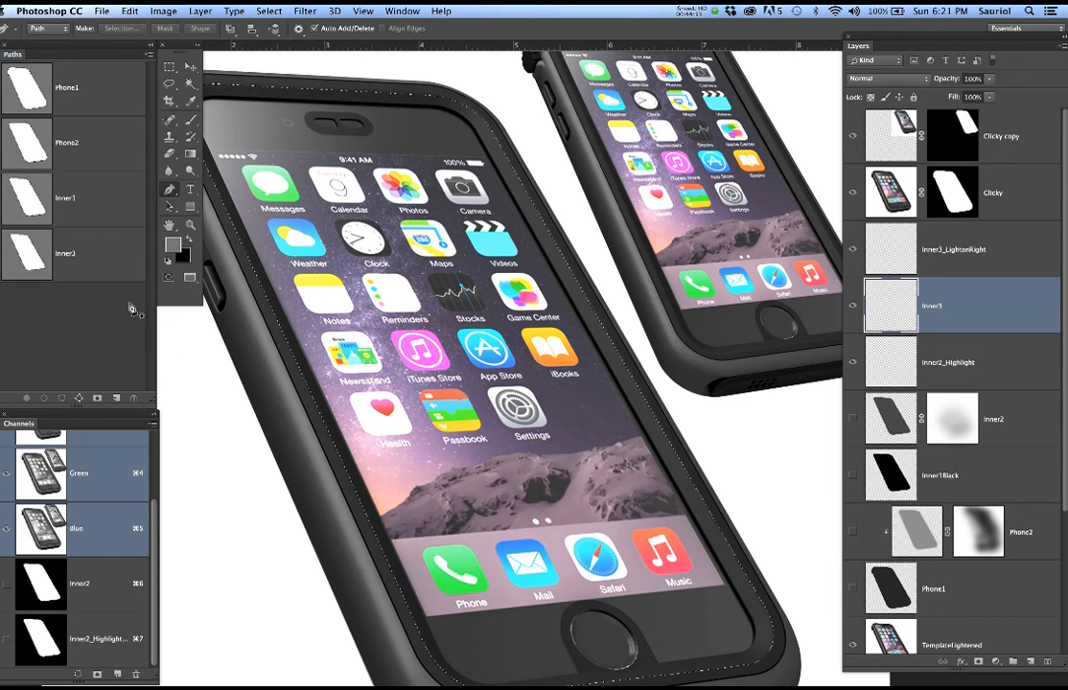
scroll(278, 372, "up", 3)
key("b")
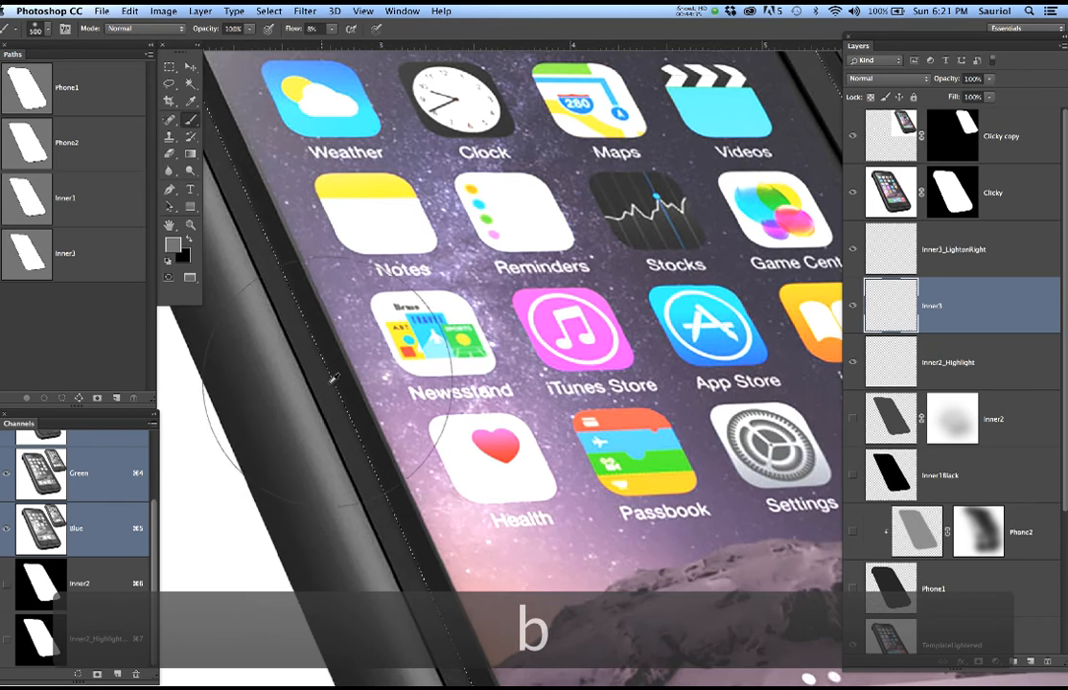
left_click(173, 244)
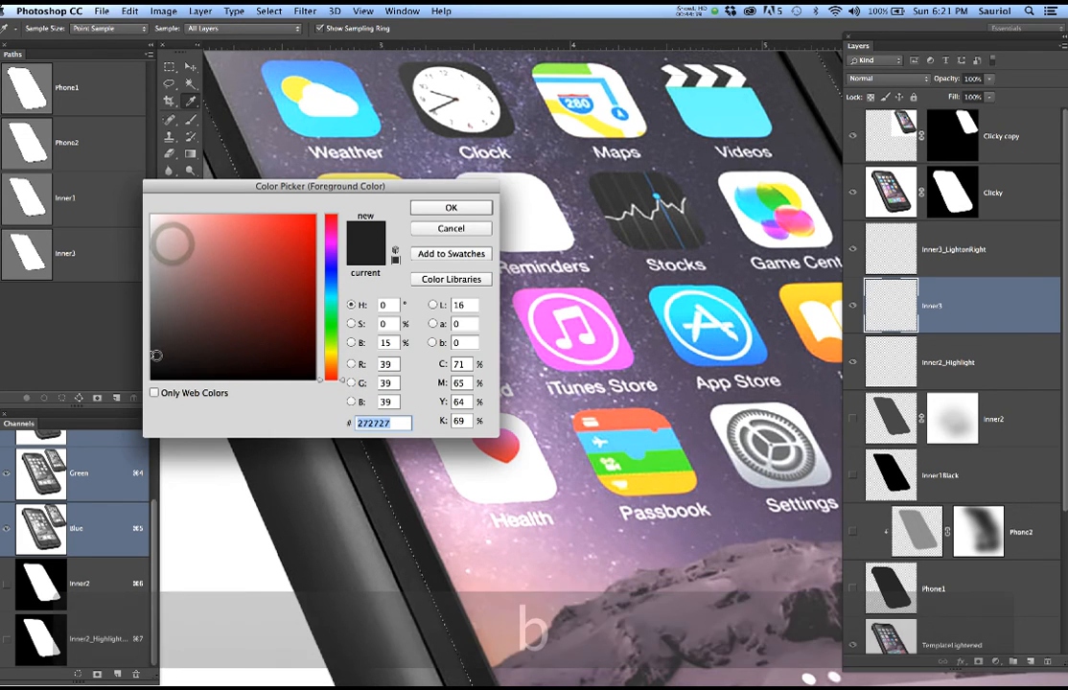
left_click(152, 359)
left_click(452, 208)
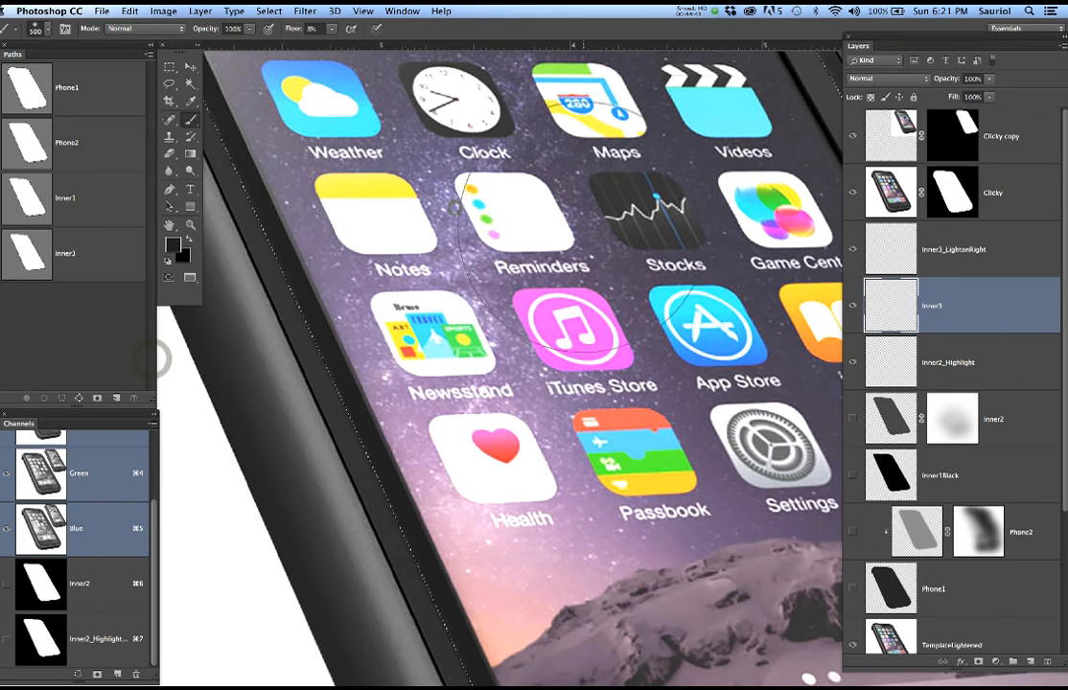
Hide the Clicky layer and show the Inner2, Inner1Black, Phone2 and Phone1 layers
scroll(583, 282, "down", 3)
scroll(584, 277, "down", 3)
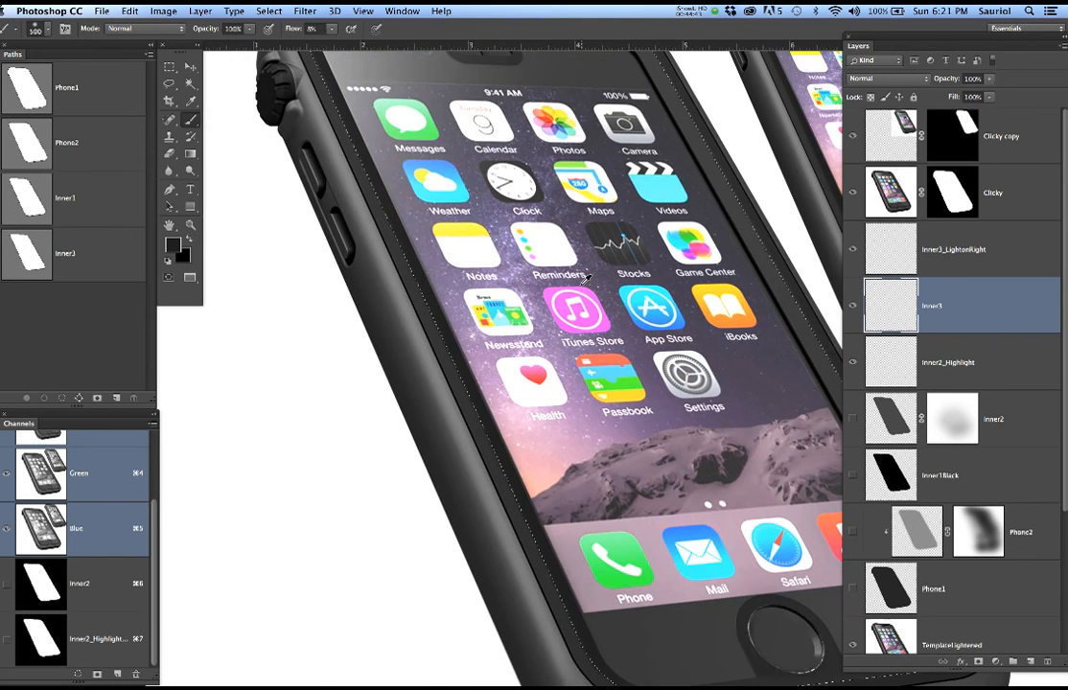
left_click_drag(615, 264, 516, 277)
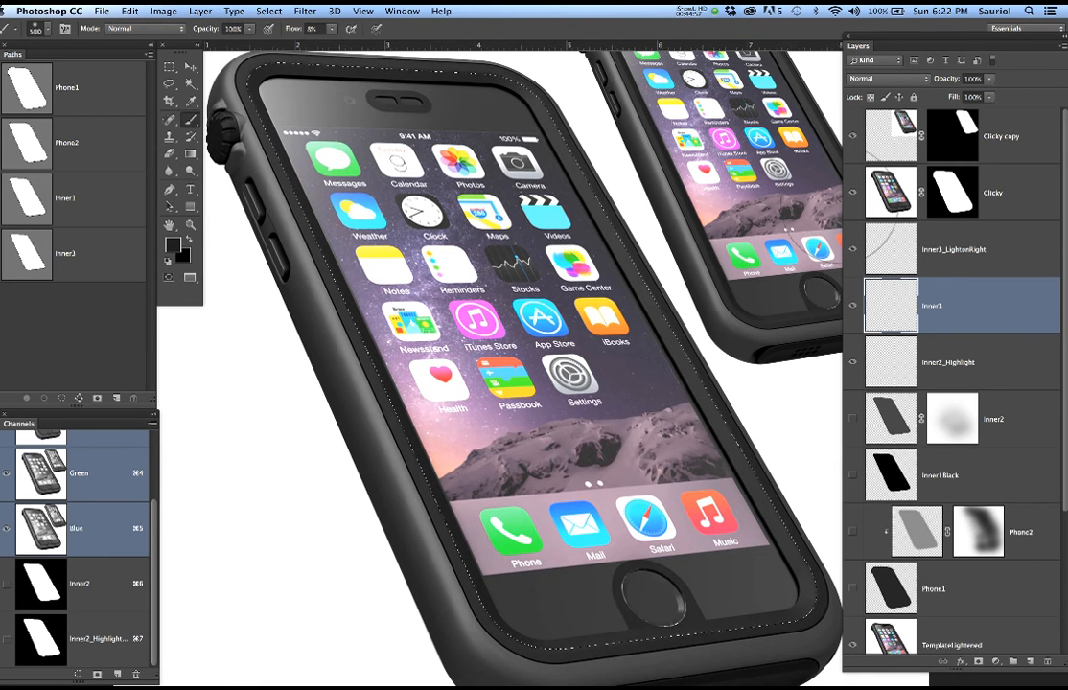
left_click(852, 196)
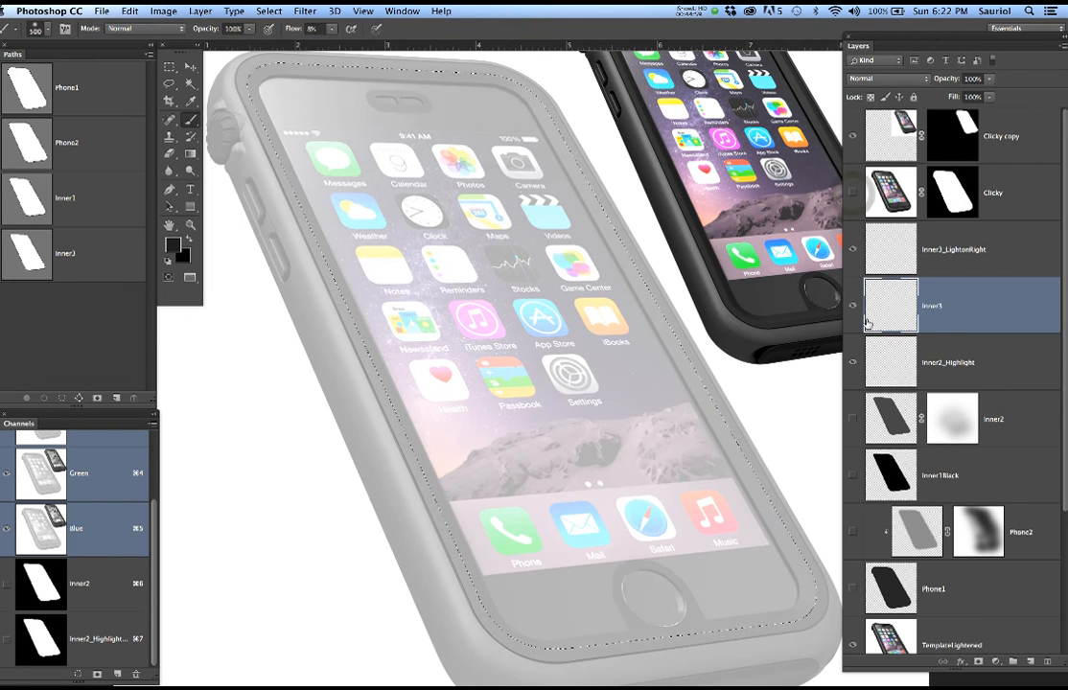
left_click_drag(854, 418, 852, 589)
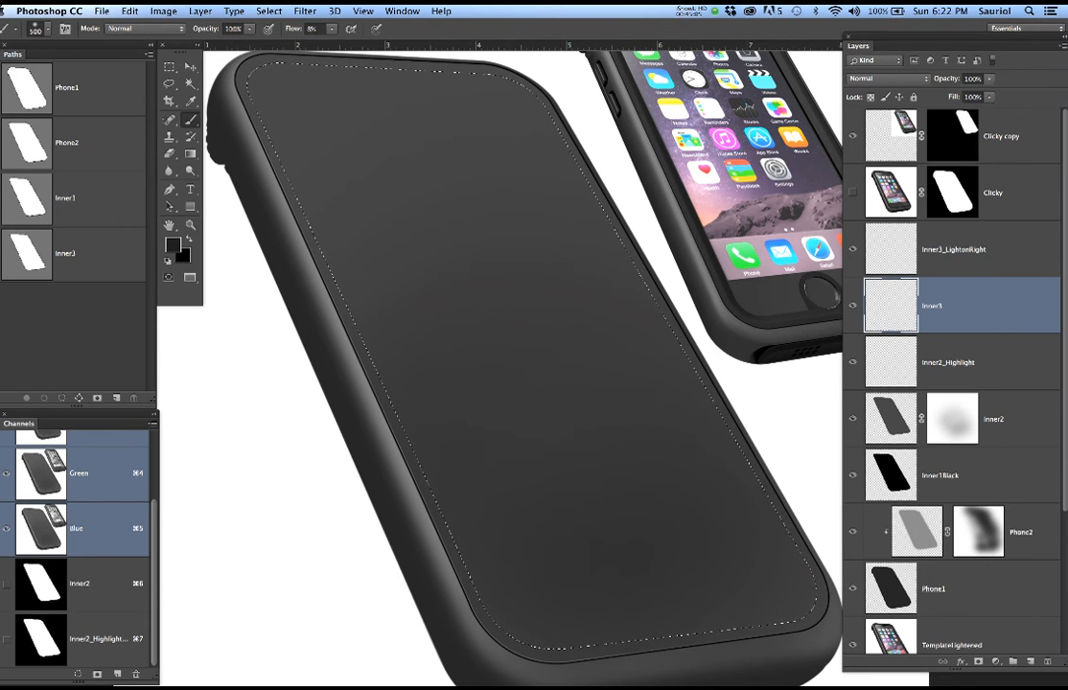
Fill the selection on the Inner3 layer with the dark grey foreground colour and deselect
key("alt+BackSpace")
key("super+d")
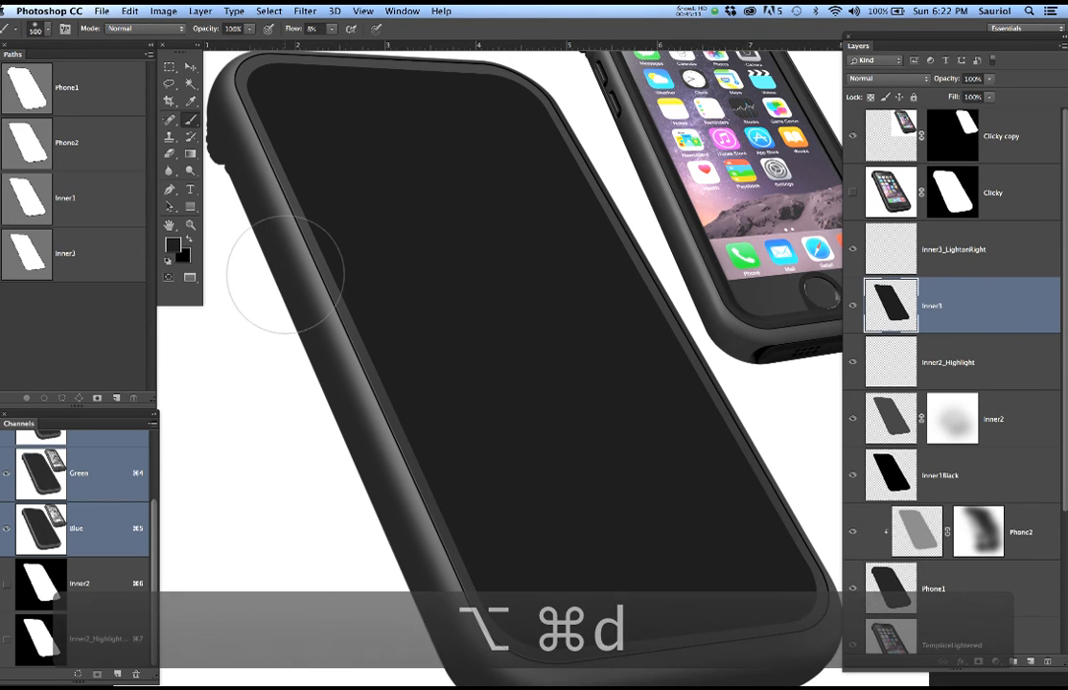
Toggle the Clicky layer to compare the Inner3 fill with the reference at the large phone's upper-left corner, leaving the layer hidden
scroll(286, 270, "up", 5)
left_click_drag(365, 223, 524, 472)
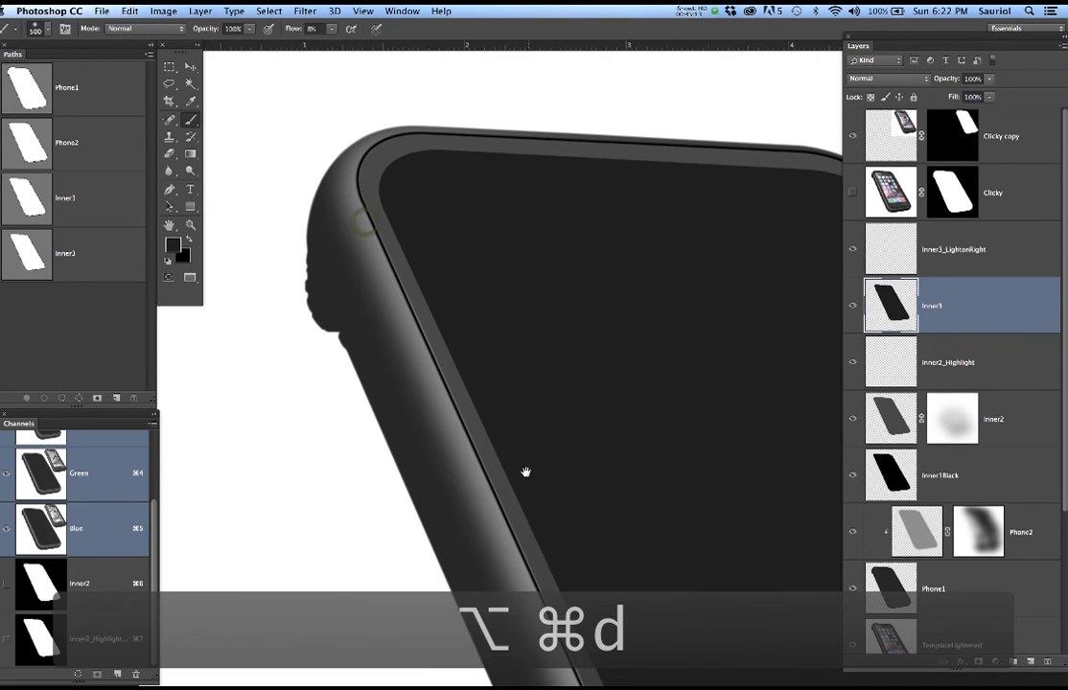
left_click(852, 193)
left_click(852, 193)
left_click(852, 194)
left_click(852, 193)
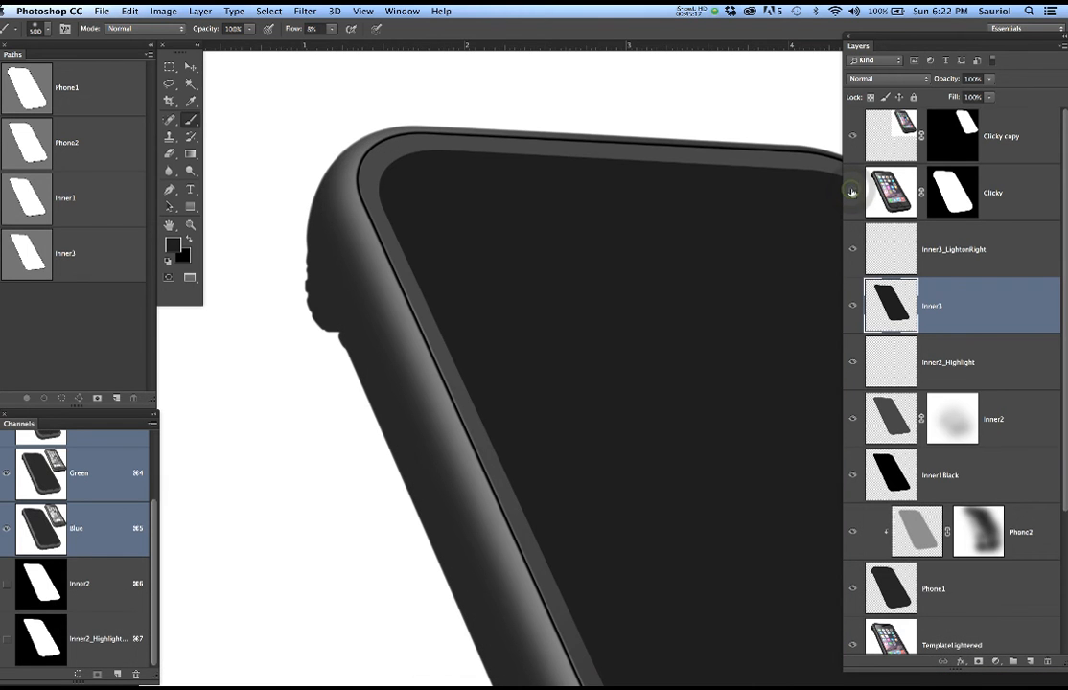
Move the small phone on the Clicky copy layer onto the large phone's dark face and compare their bezel edges up close
scroll(550, 279, "down", 2)
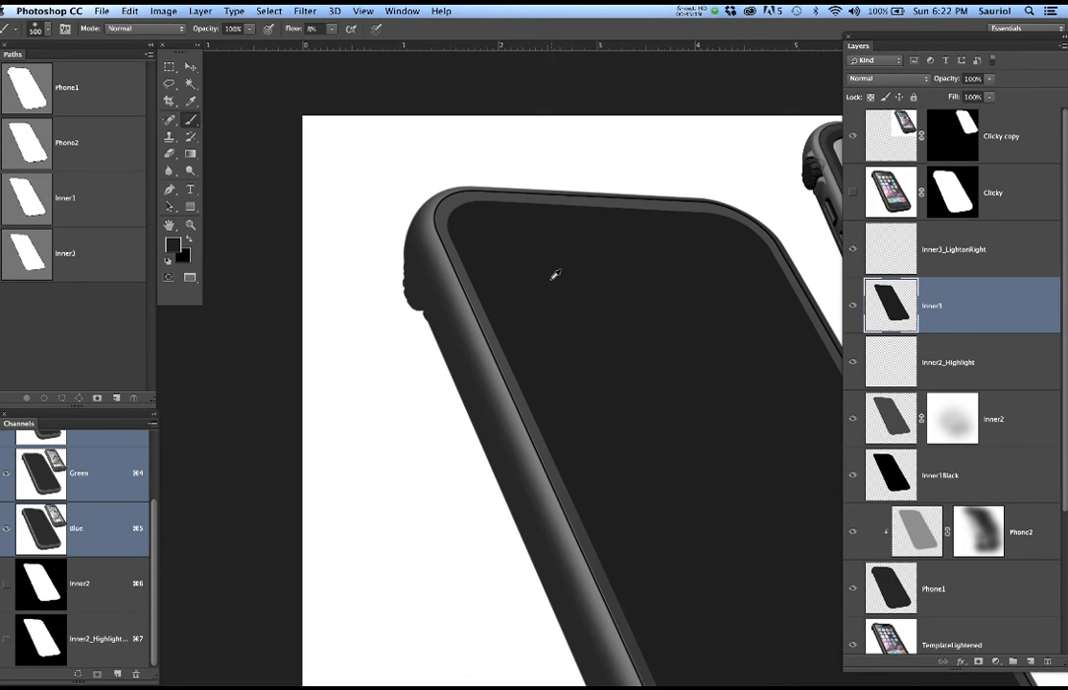
scroll(644, 278, "right", 6)
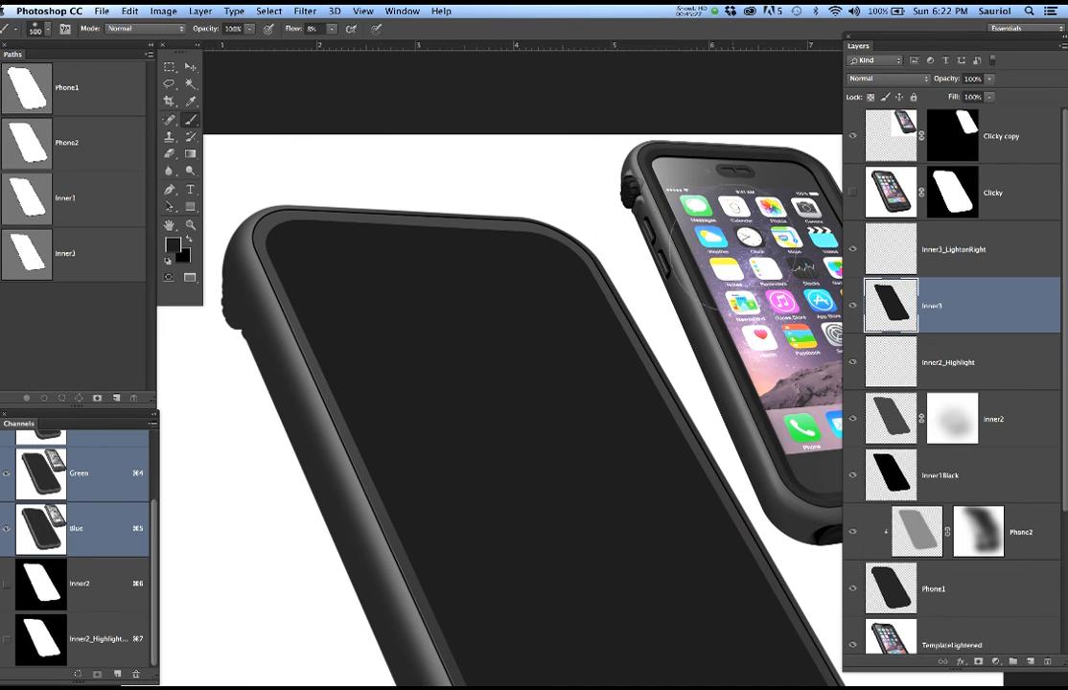
left_click(884, 138)
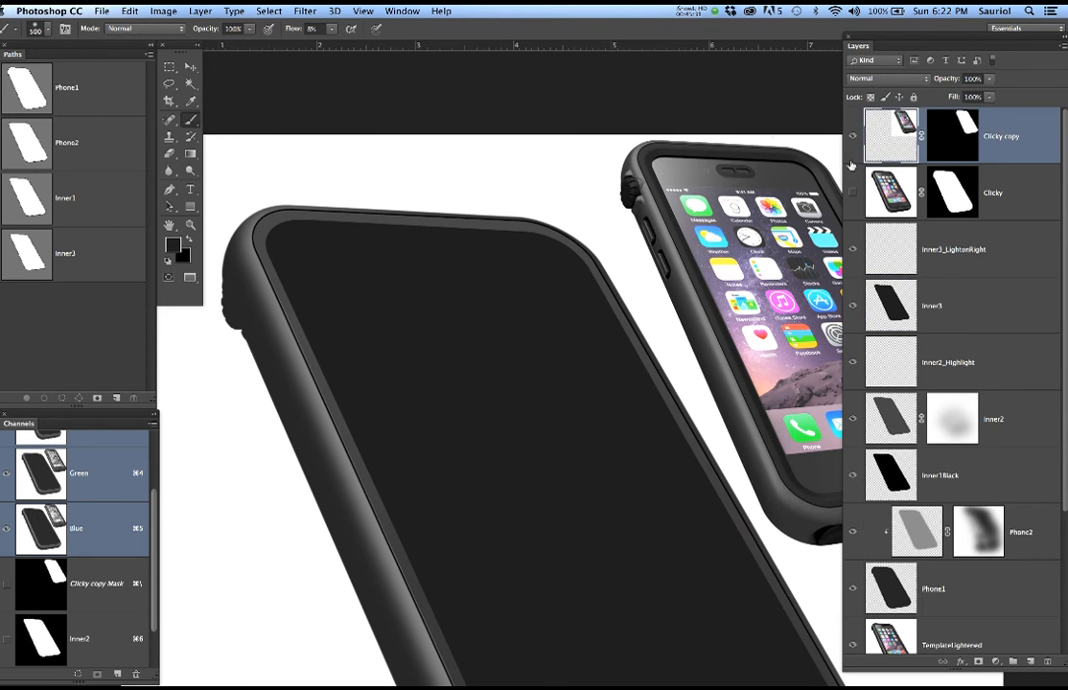
key("v")
left_click_drag(723, 246, 671, 258)
scroll(464, 340, "up", 5)
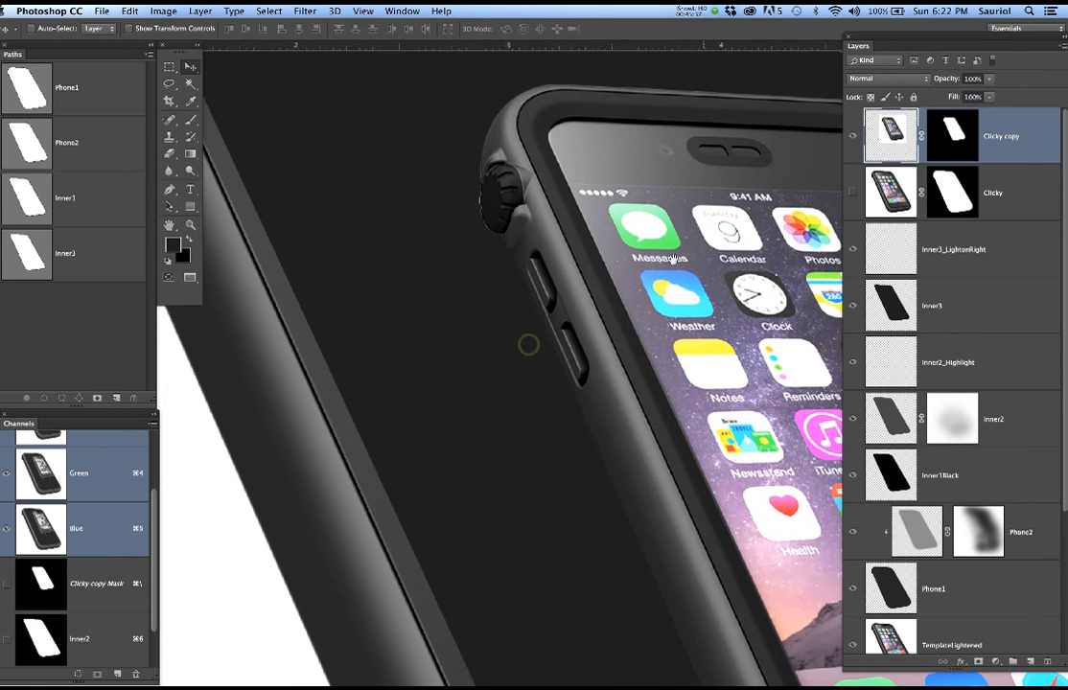
left_click_drag(567, 299, 630, 390)
left_click_drag(593, 340, 629, 370)
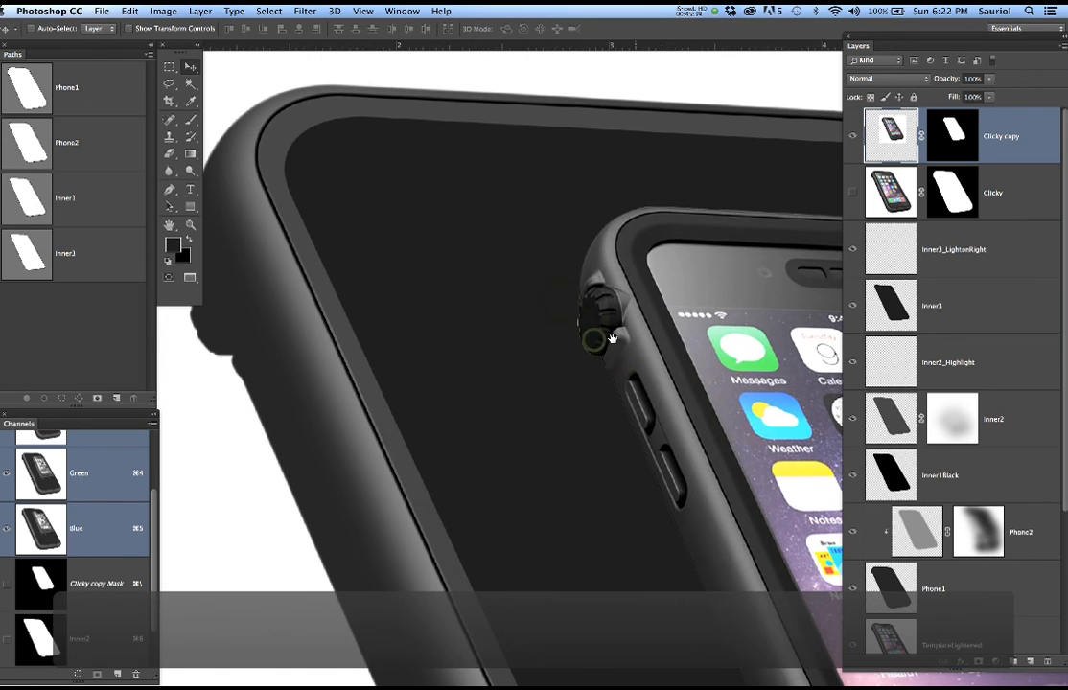
scroll(637, 253, "up", 2)
left_click_drag(515, 248, 598, 287)
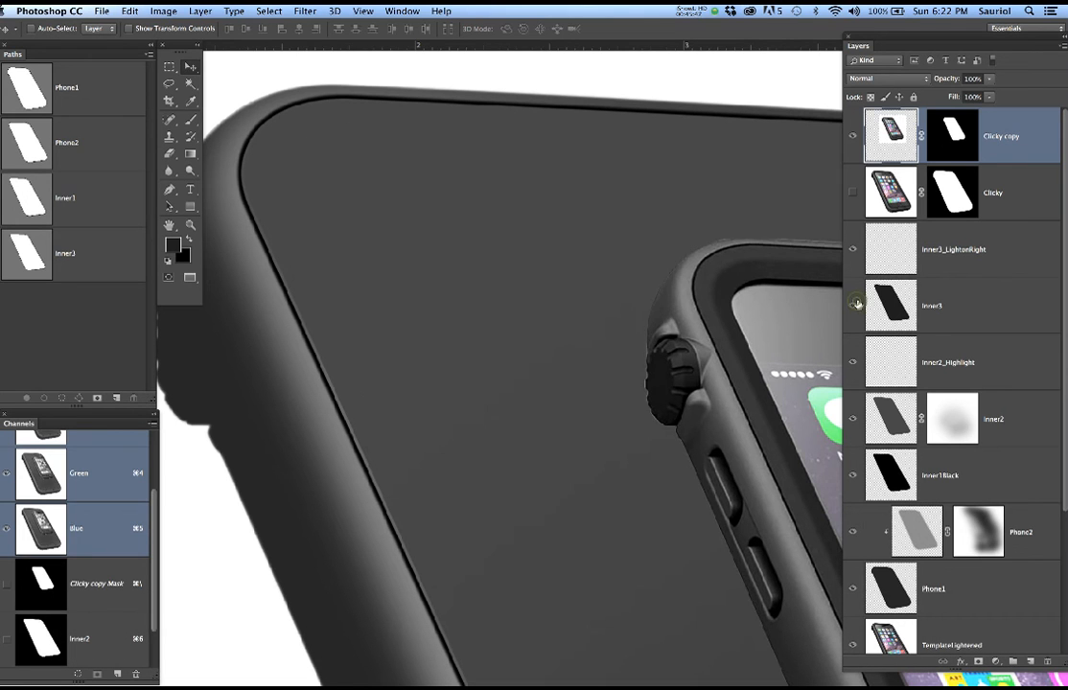
Add a layer mask to the Inner3 layer and make the layer's image, not the mask, active for editing
left_click(930, 305)
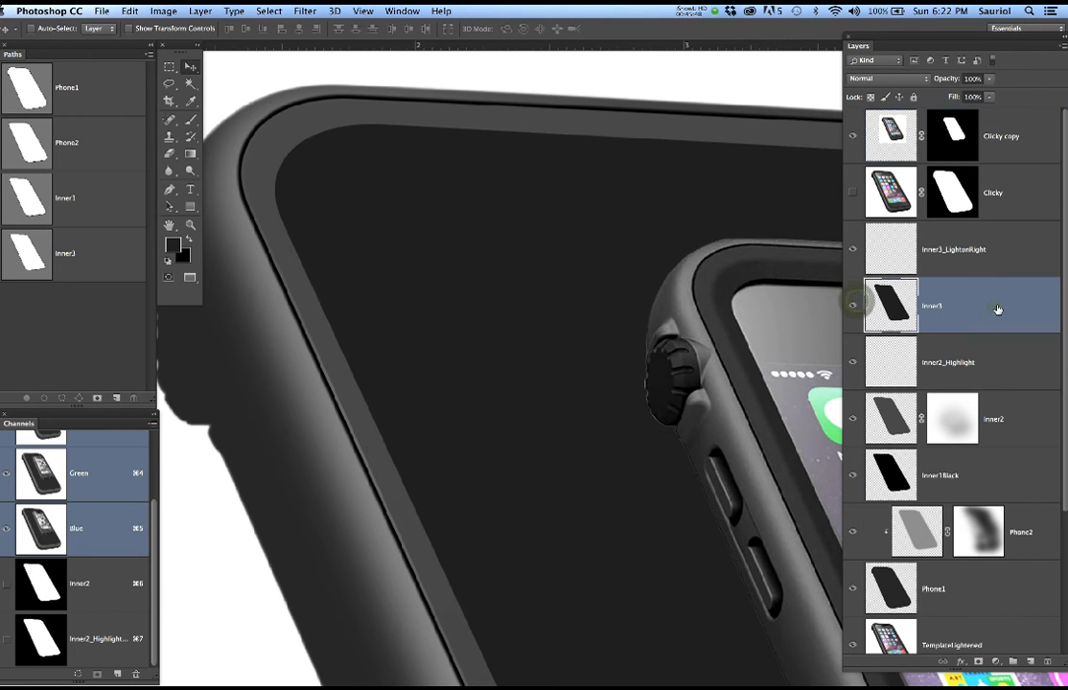
left_click(977, 662)
left_click(906, 297)
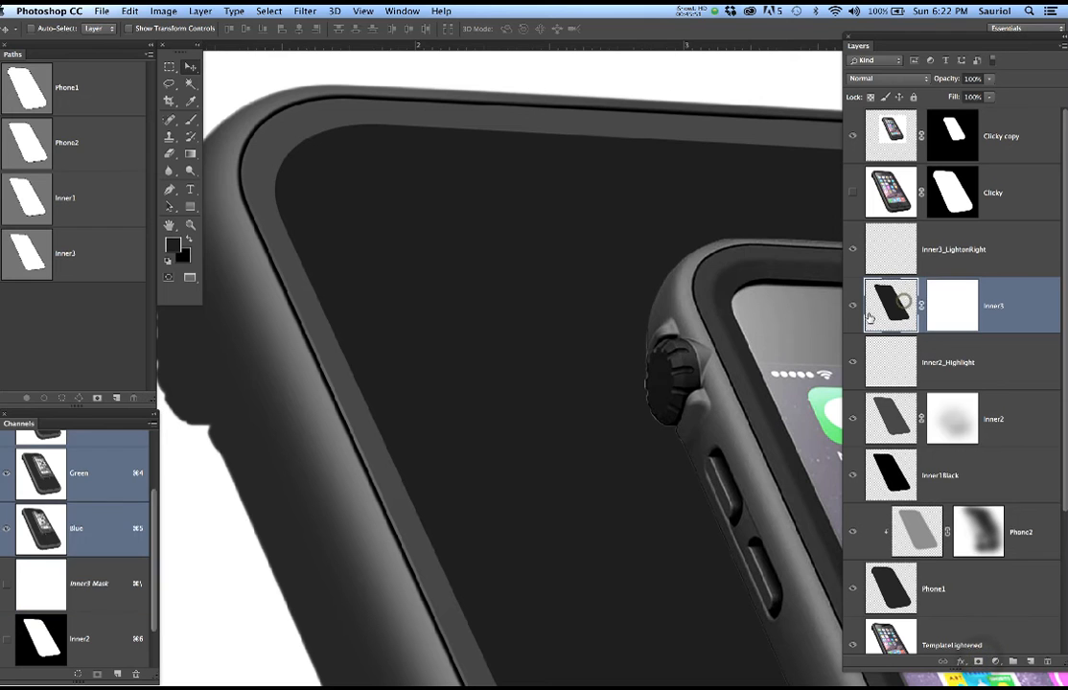
Apply a Gaussian Blur with a radius of 6.4 pixels to the Inner3 layer's dark shape
left_click(305, 11)
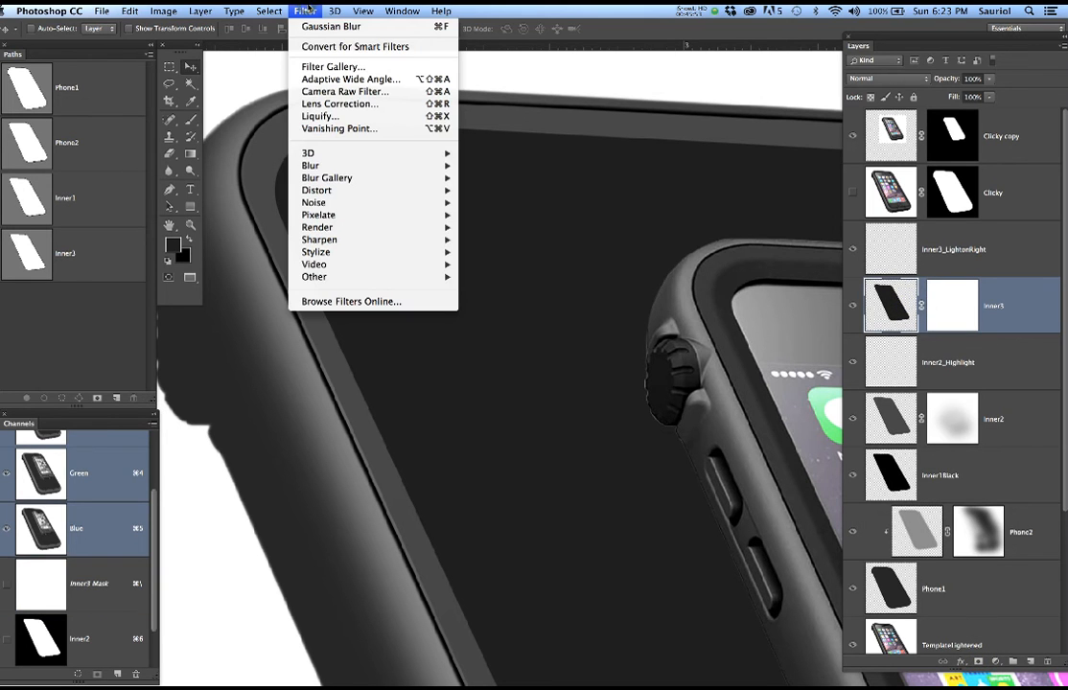
mouse_move(412, 165)
left_click(505, 215)
left_click_drag(372, 32, 546, 33)
left_click_drag(498, 234, 527, 236)
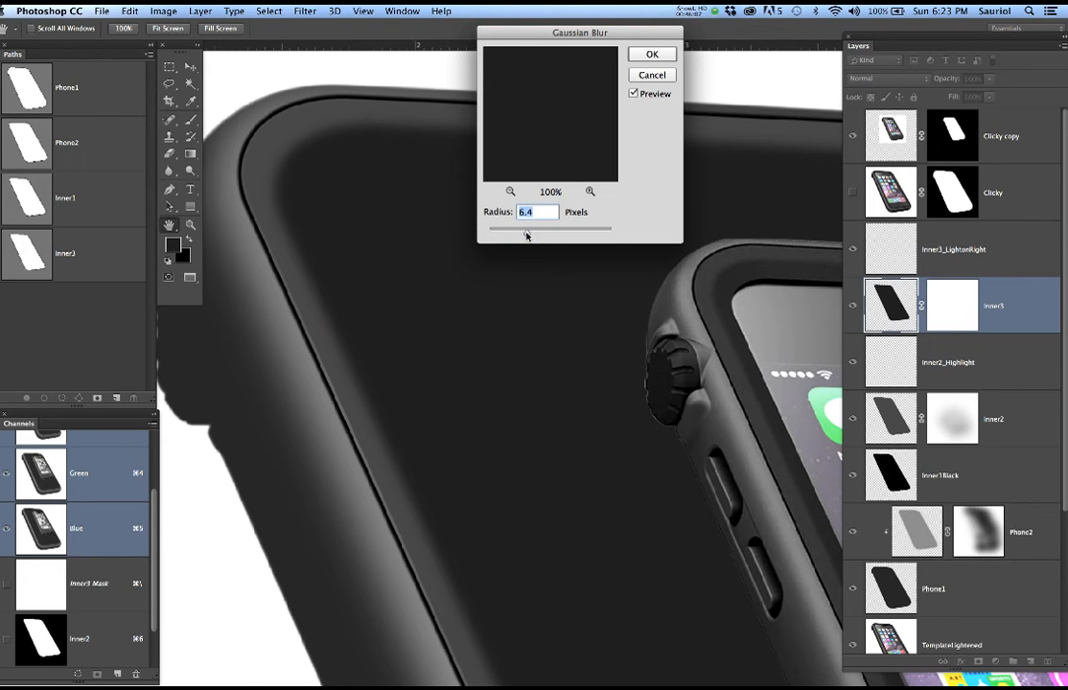
left_click(651, 55)
key("v")
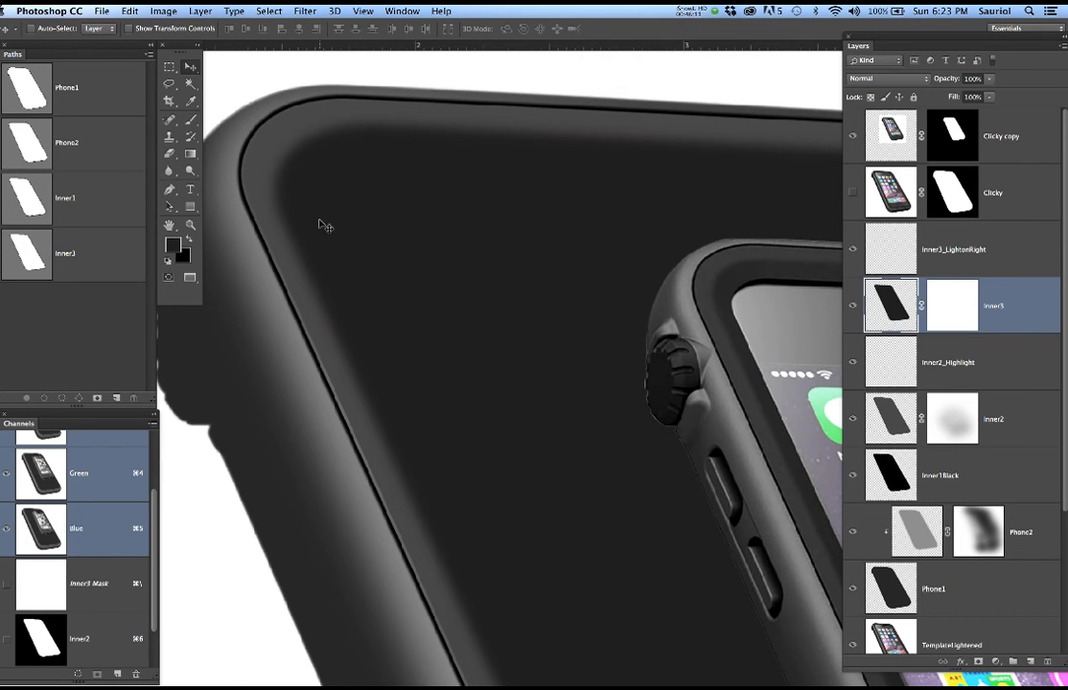
scroll(373, 226, "down", 5)
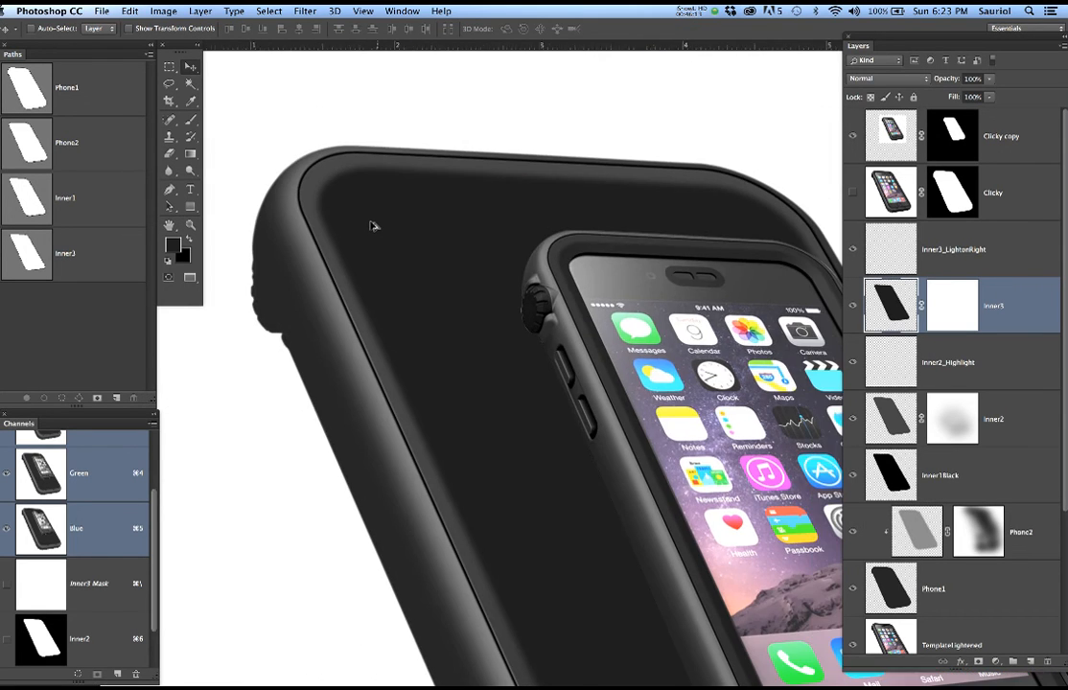
Move the small phone on the Clicky copy layer off the large phone onto the white area at the canvas's upper right
scroll(374, 227, "down", 4)
scroll(436, 237, "down", 3)
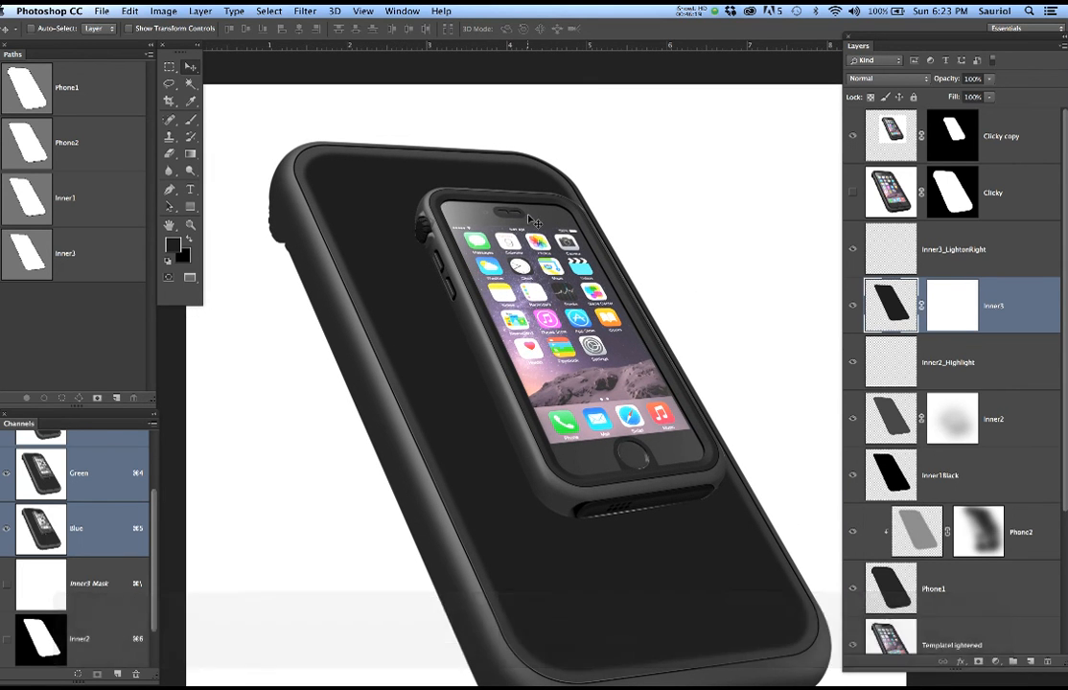
scroll(565, 225, "up", 3)
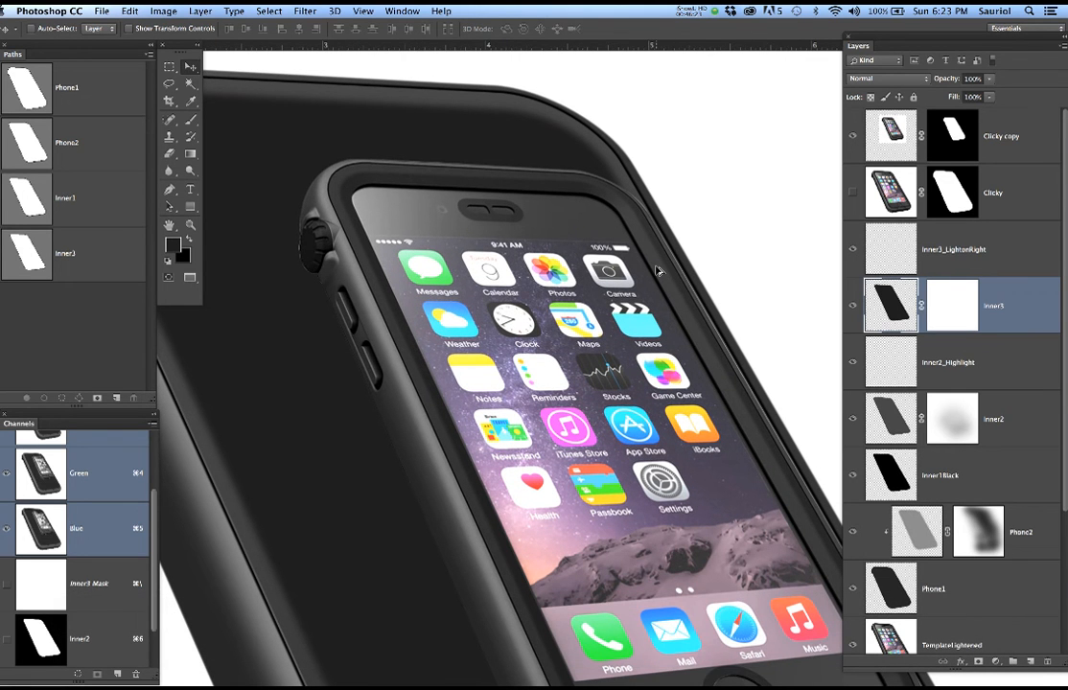
scroll(322, 202, "down", 1)
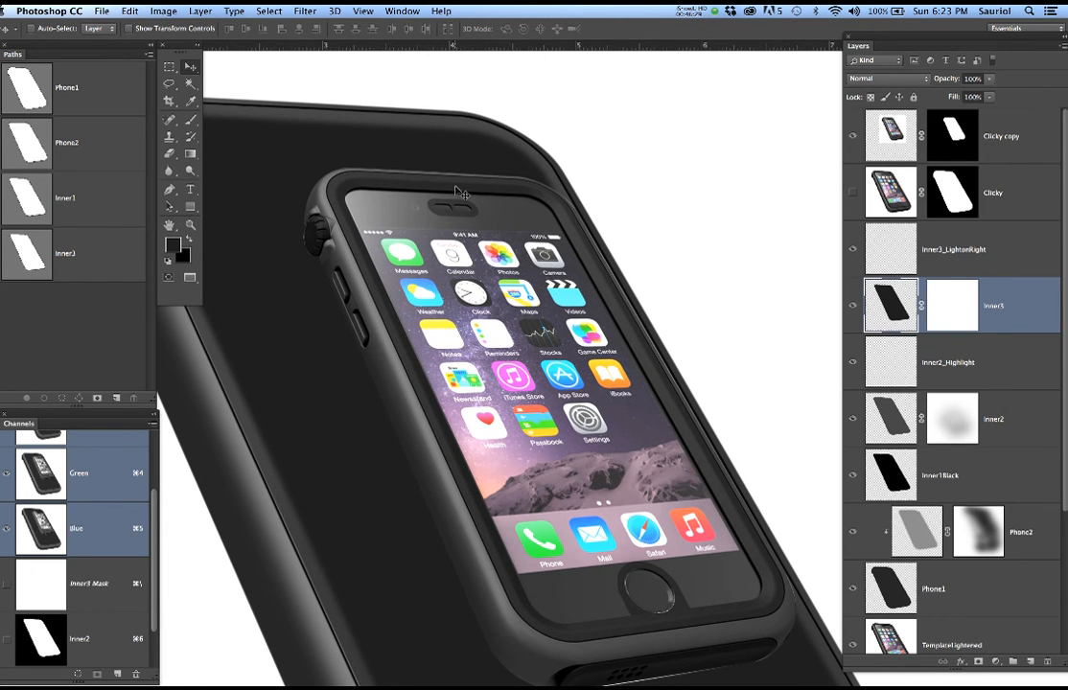
scroll(458, 192, "down", 3)
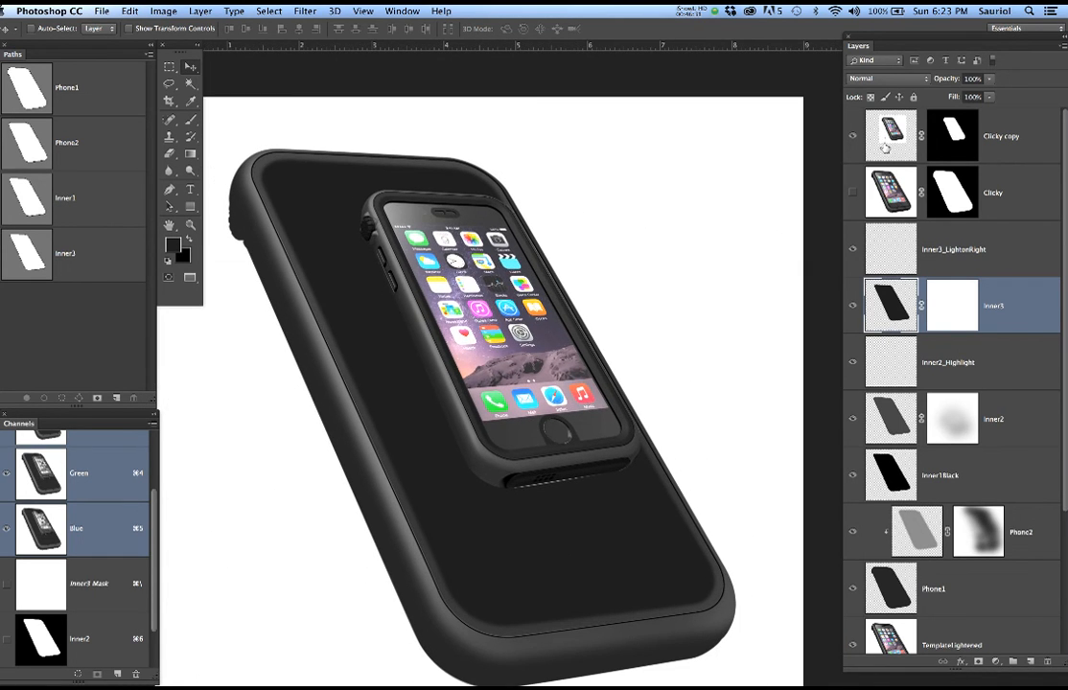
left_click(884, 144)
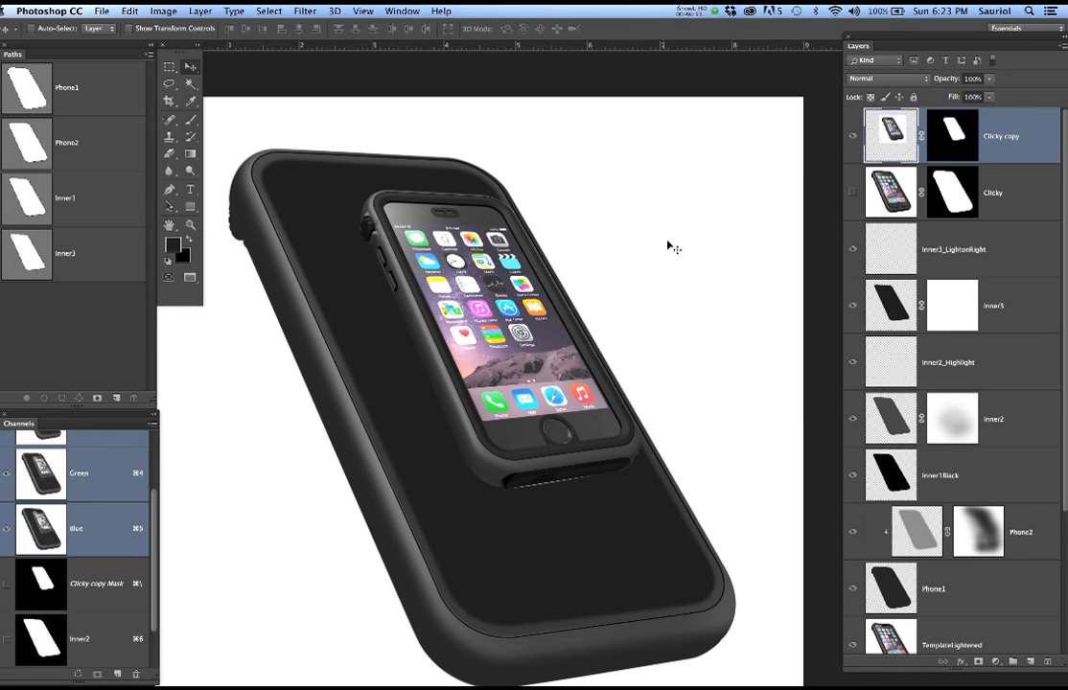
key("v")
left_click_drag(472, 365, 654, 290)
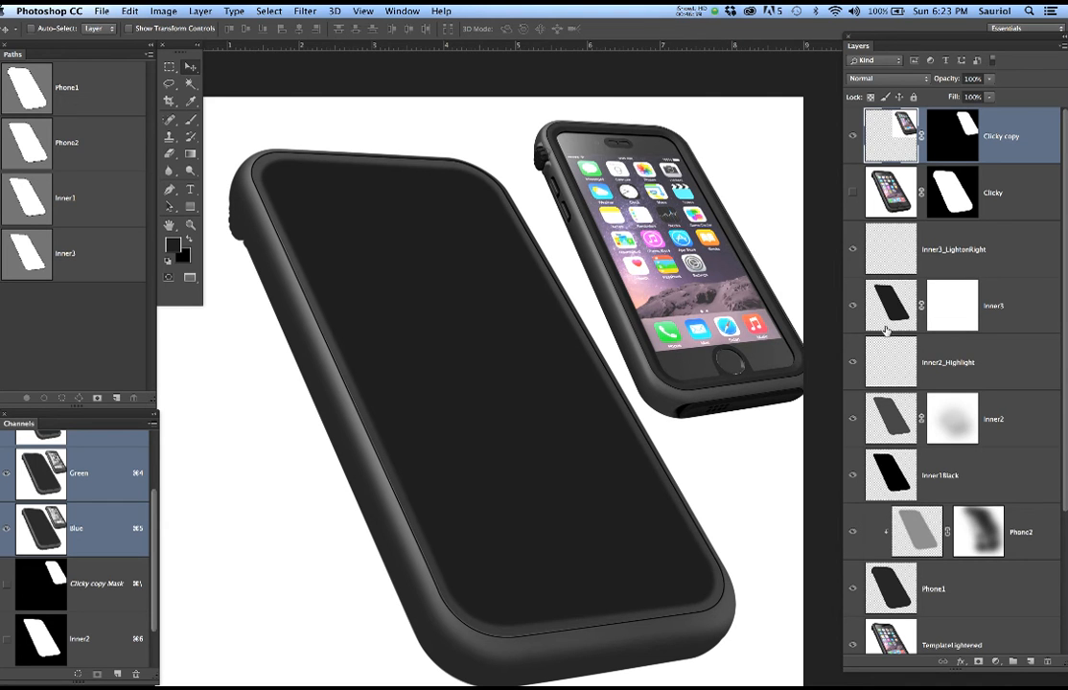
Pick the Inner3 layer through the large phone on the canvas and make its layer mask active
right_click(321, 230)
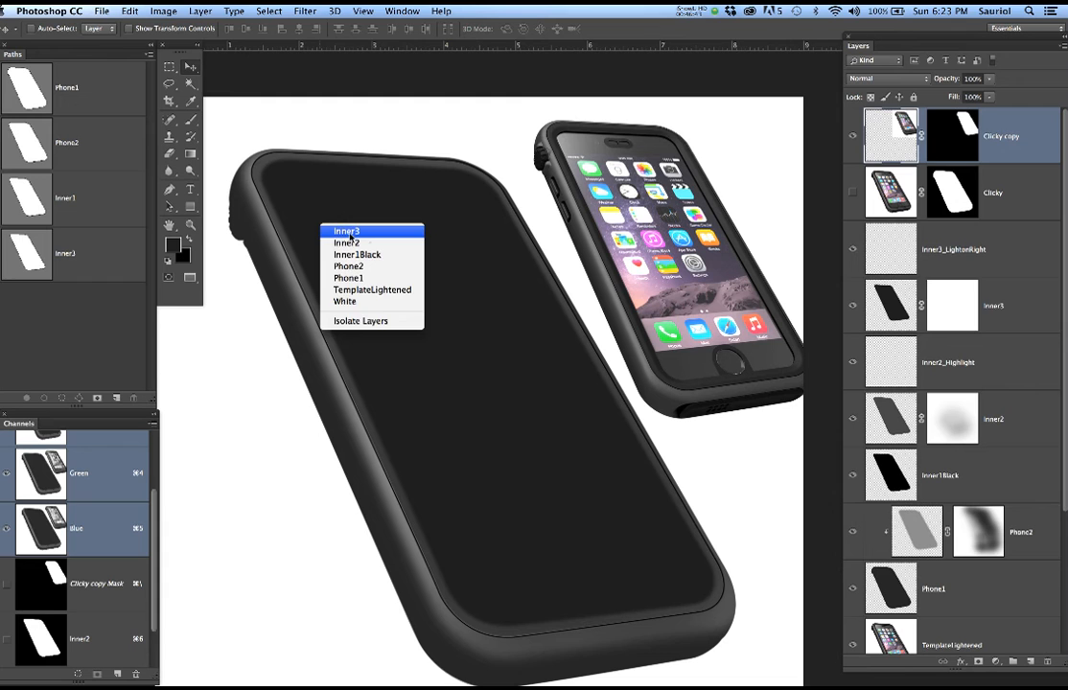
left_click(351, 234)
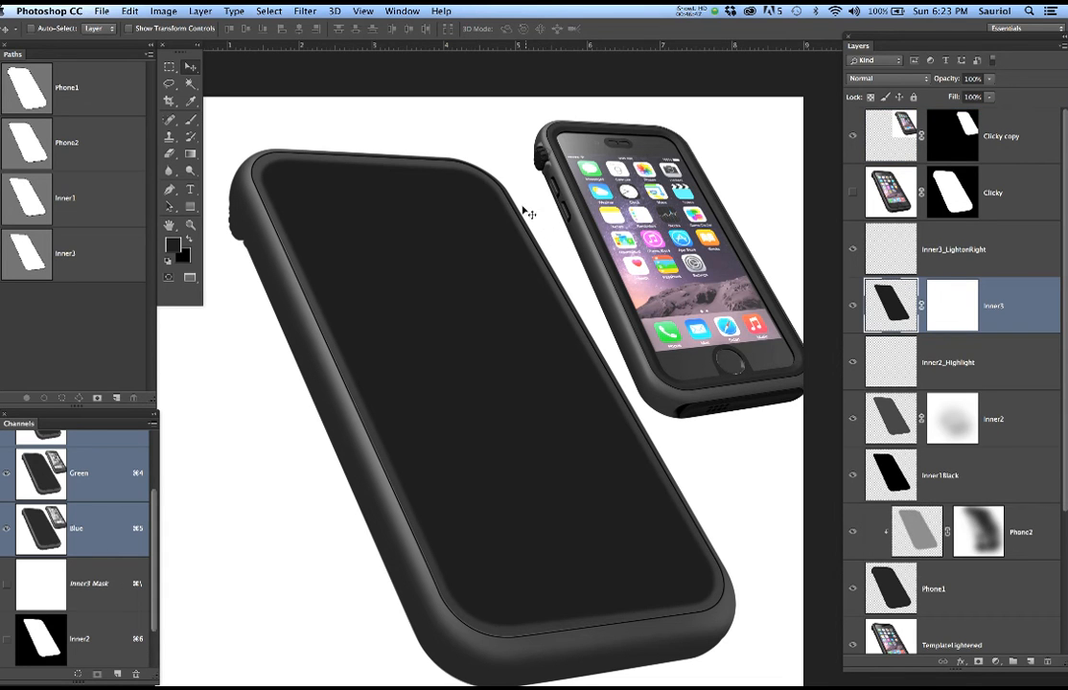
right_click(625, 181)
left_click(660, 184)
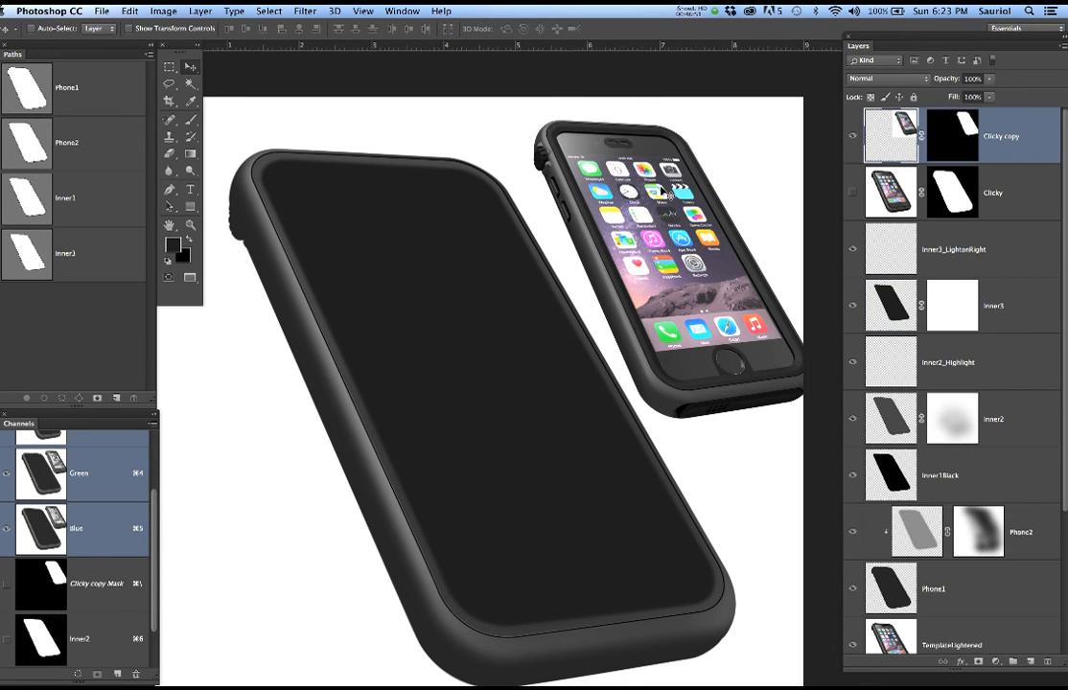
right_click(394, 222)
left_click(409, 224)
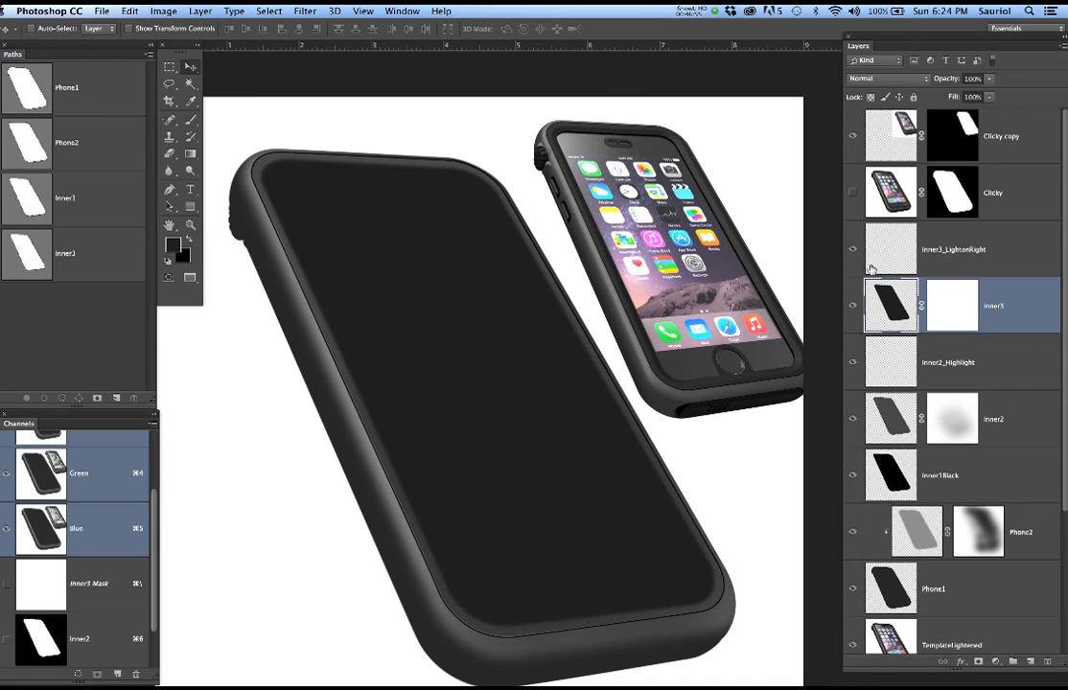
left_click(964, 299)
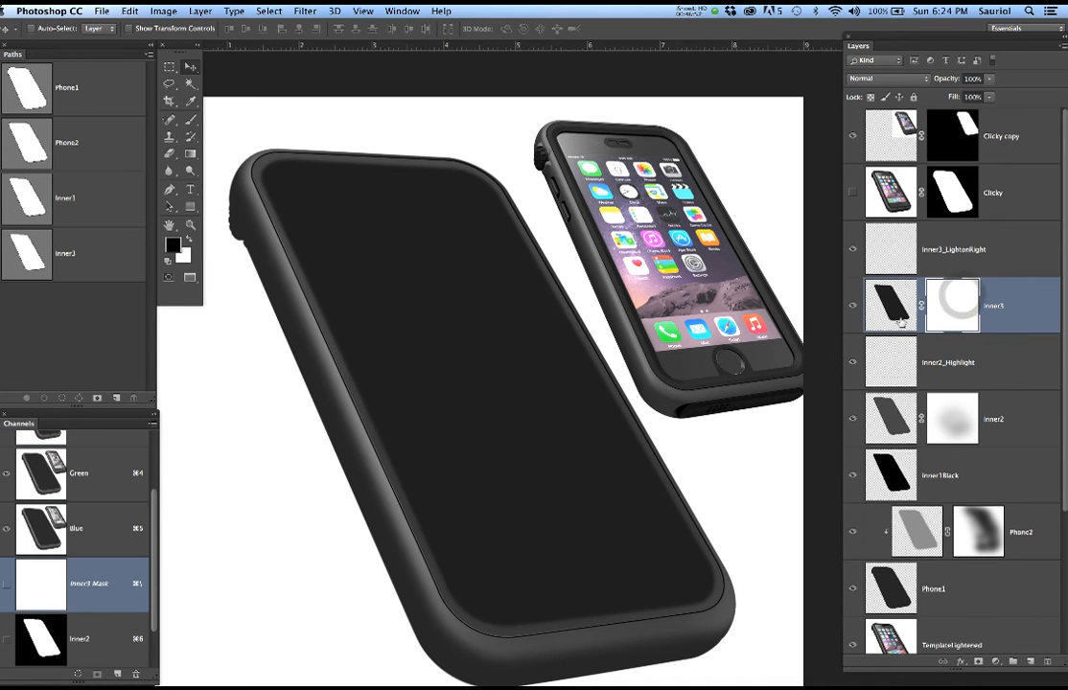
Paint black on the Inner3 mask with a 1000 px brush at 8% flow across the upper part of the large phone's face
key("b")
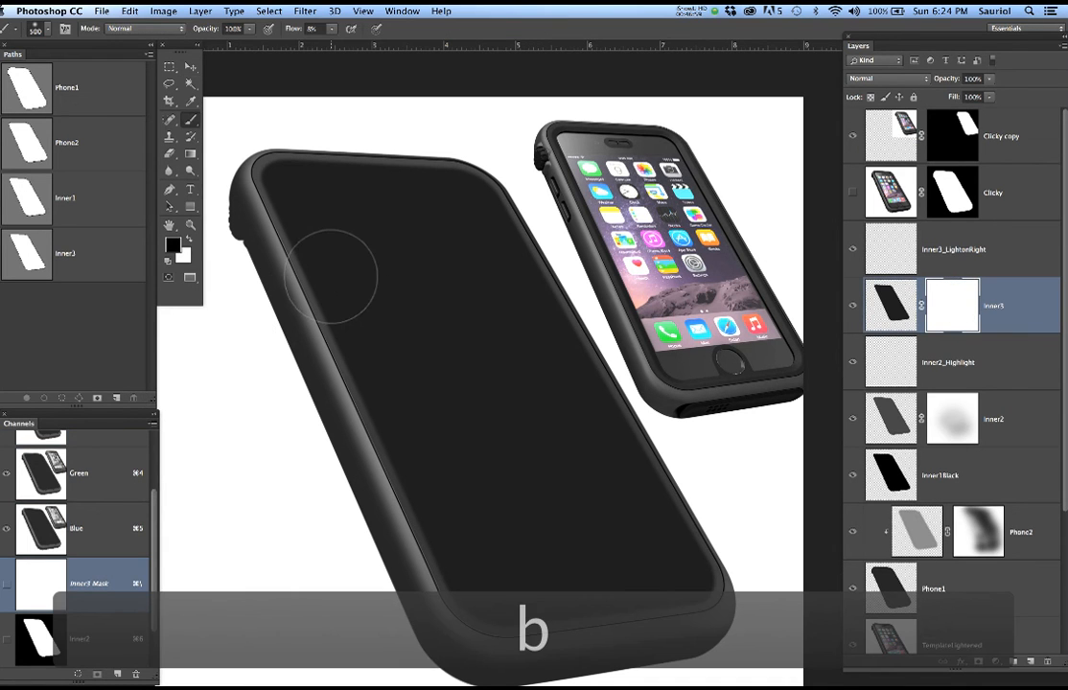
key("bracketright")
key("bracketright")
key("bracketright")
key("bracketright")
key("bracketright")
key("bracketright")
mouse_move(368, 279)
left_mouse_down()
mouse_move(389, 329)
mouse_move(421, 308)
left_mouse_up()
mouse_move(489, 284)
left_mouse_down()
mouse_move(358, 268)
mouse_move(295, 284)
mouse_move(354, 316)
mouse_move(383, 356)
left_mouse_up()
mouse_move(392, 361)
left_mouse_down()
mouse_move(373, 351)
mouse_move(494, 365)
left_mouse_up()
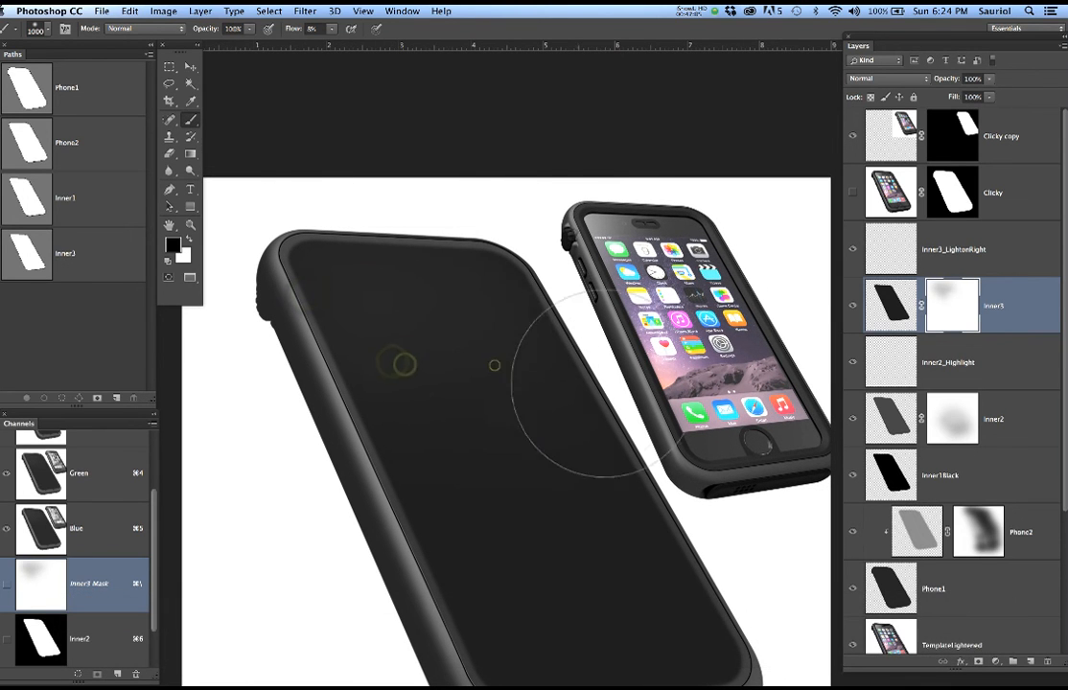
left_click_drag(314, 252, 401, 260)
left_click(400, 261)
left_click(524, 261)
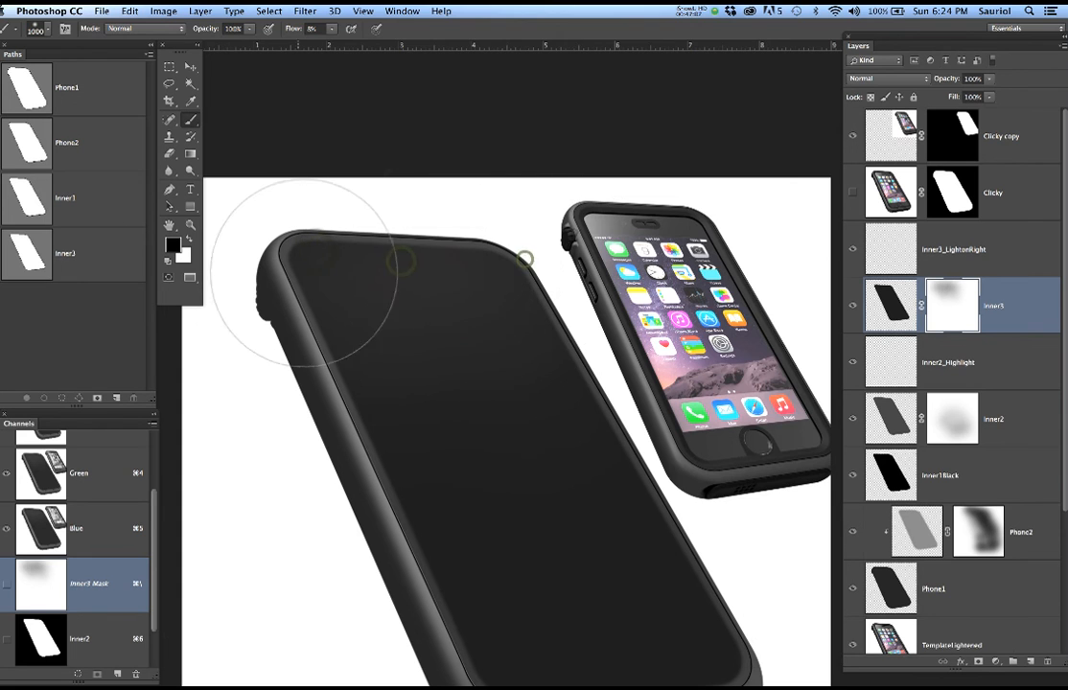
Toggle the Clicky layer to compare the large phone's masked upper face with the reference, leaving the layer hidden
scroll(291, 269, "up", 3)
scroll(290, 268, "up", 2)
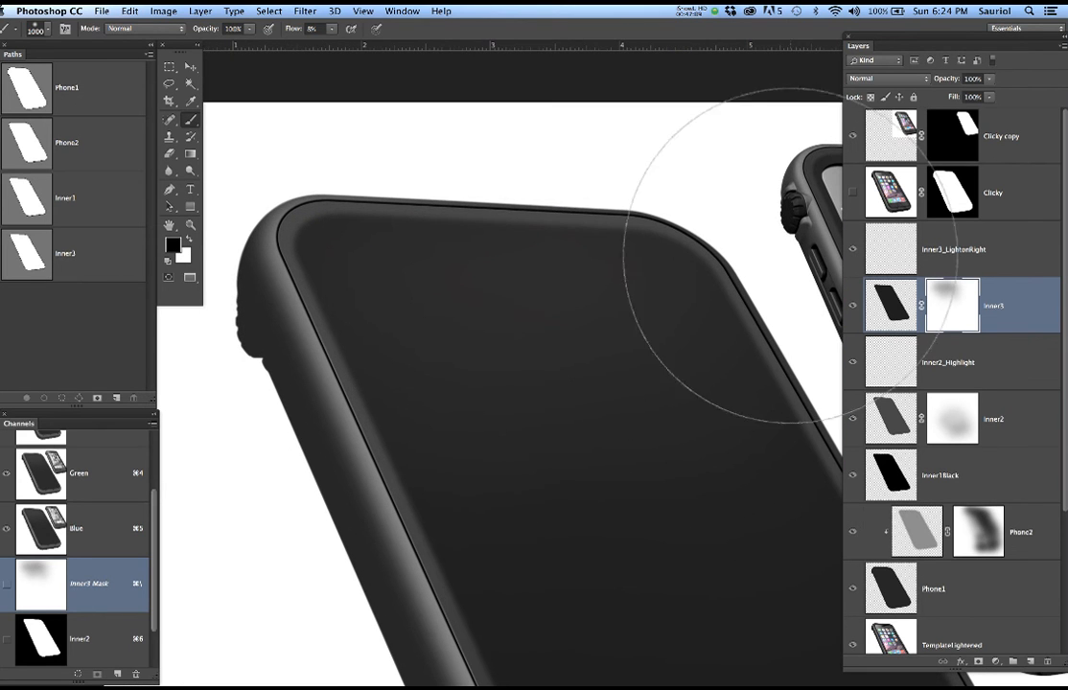
left_click(853, 193)
left_click(853, 193)
left_click(853, 194)
left_click(853, 194)
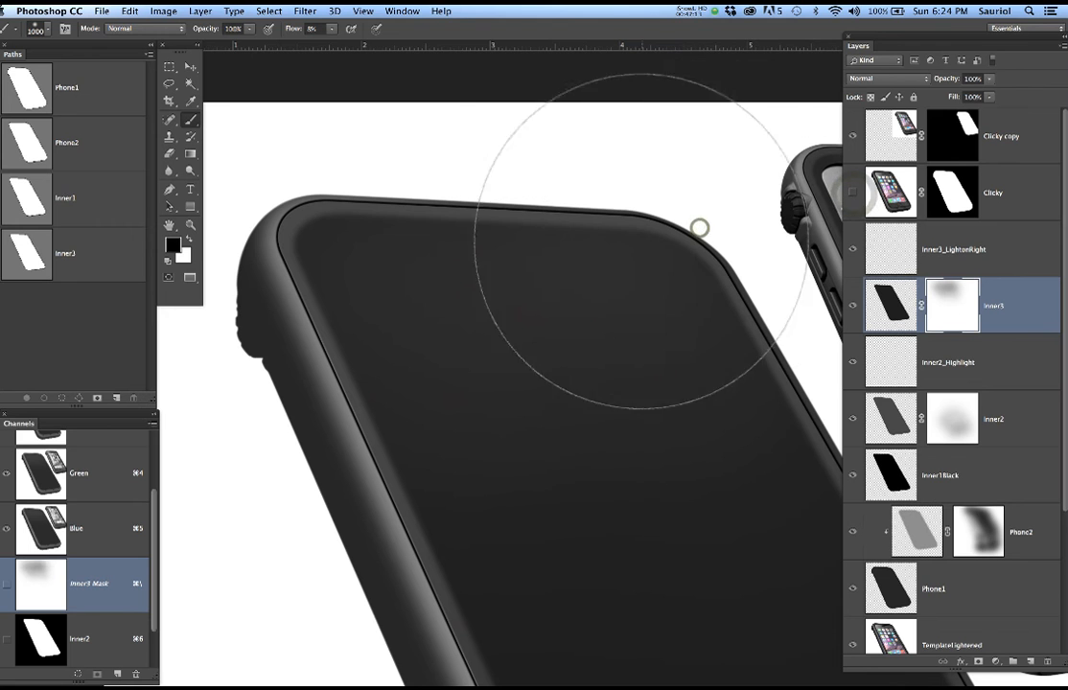
Extend the black mask painting on Inner3 down the large phone's right side to its lower-right area
scroll(499, 306, "down", 3)
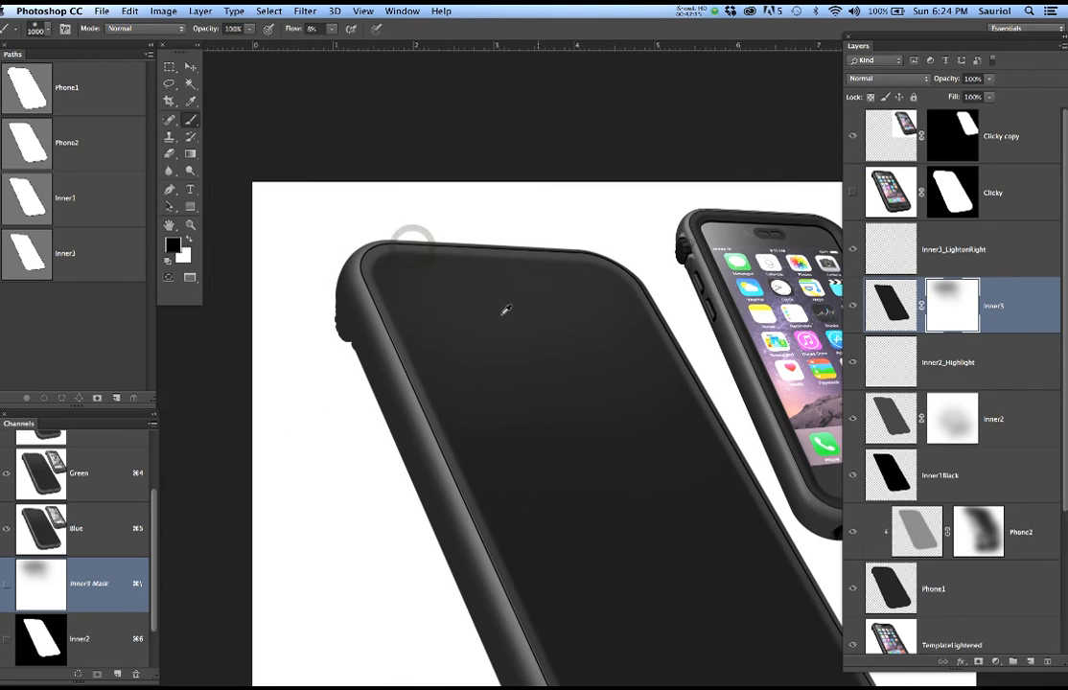
left_click_drag(665, 431, 561, 348)
mouse_move(541, 228)
left_mouse_down()
mouse_move(719, 509)
mouse_move(546, 286)
mouse_move(576, 208)
mouse_move(769, 542)
left_mouse_up()
left_click(744, 555)
left_click(702, 571)
left_click(663, 563)
Toggle the Clicky layer repeatedly to compare the whole large phone's shading with the reference, leaving the layer hidden
left_click(852, 193)
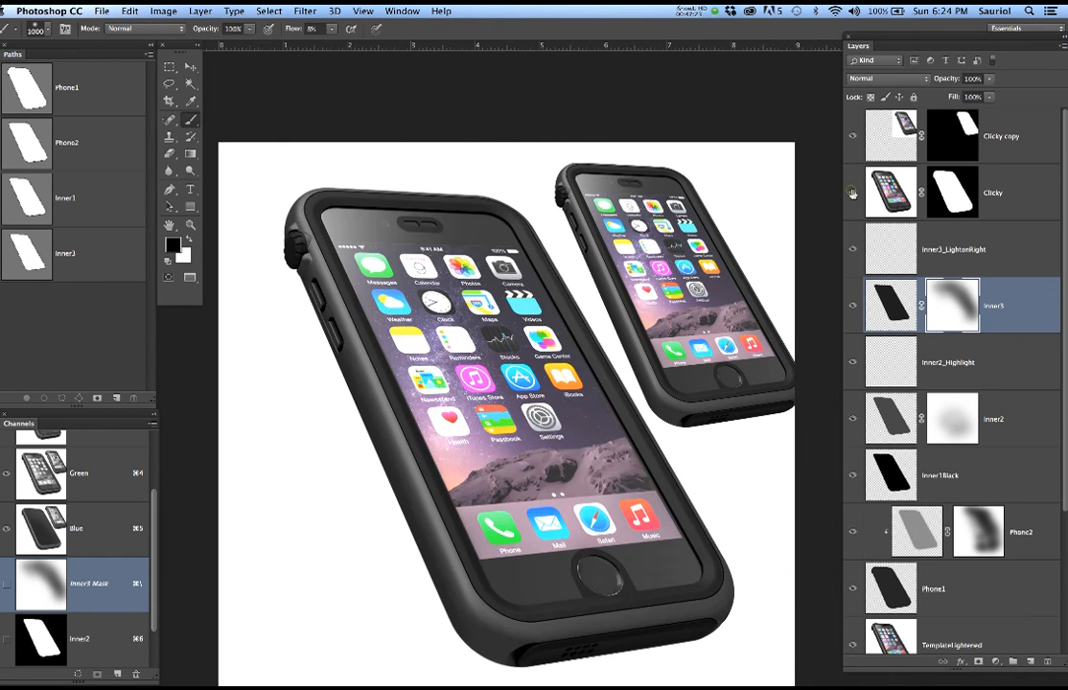
left_click(851, 193)
left_click(852, 192)
left_click(852, 192)
left_click(851, 192)
left_click(852, 192)
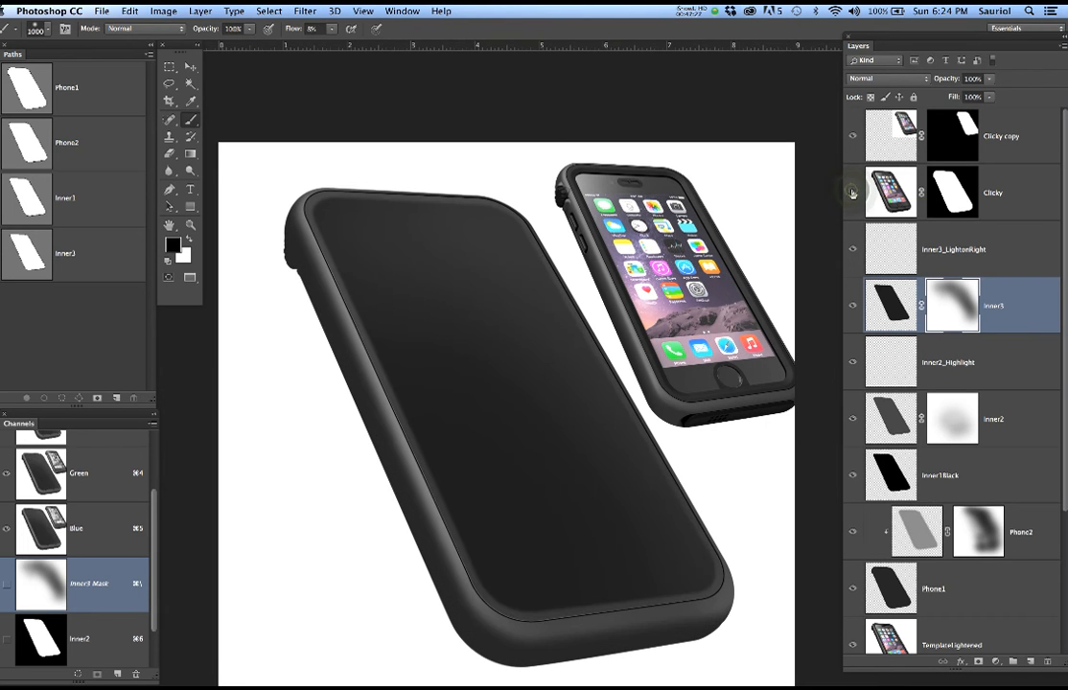
left_click(852, 192)
left_click(852, 193)
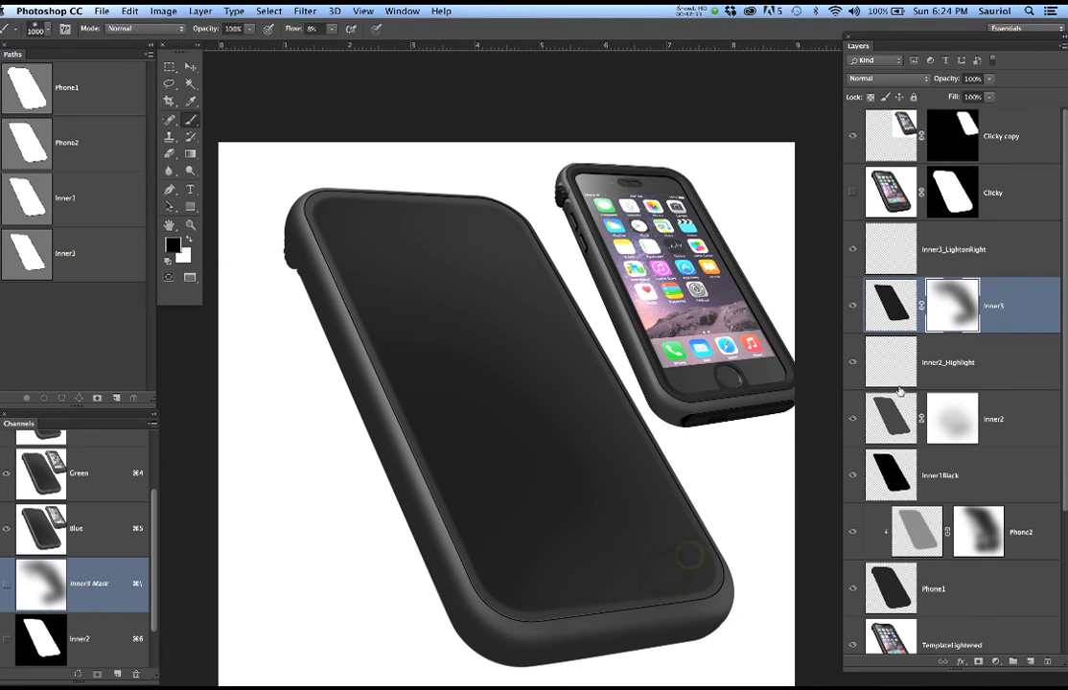
Make the Inner3_LightonRight layer active with the Inner3 outline loaded as a selection, and set the foreground colour to #606060
left_click(957, 259)
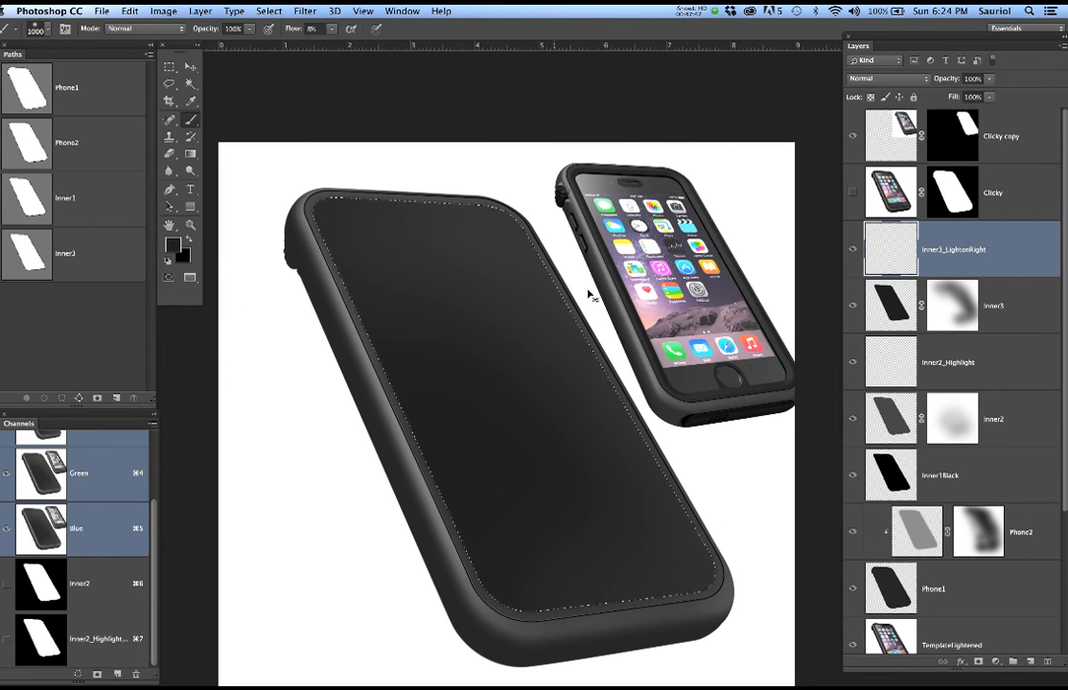
scroll(709, 264, "up", 5)
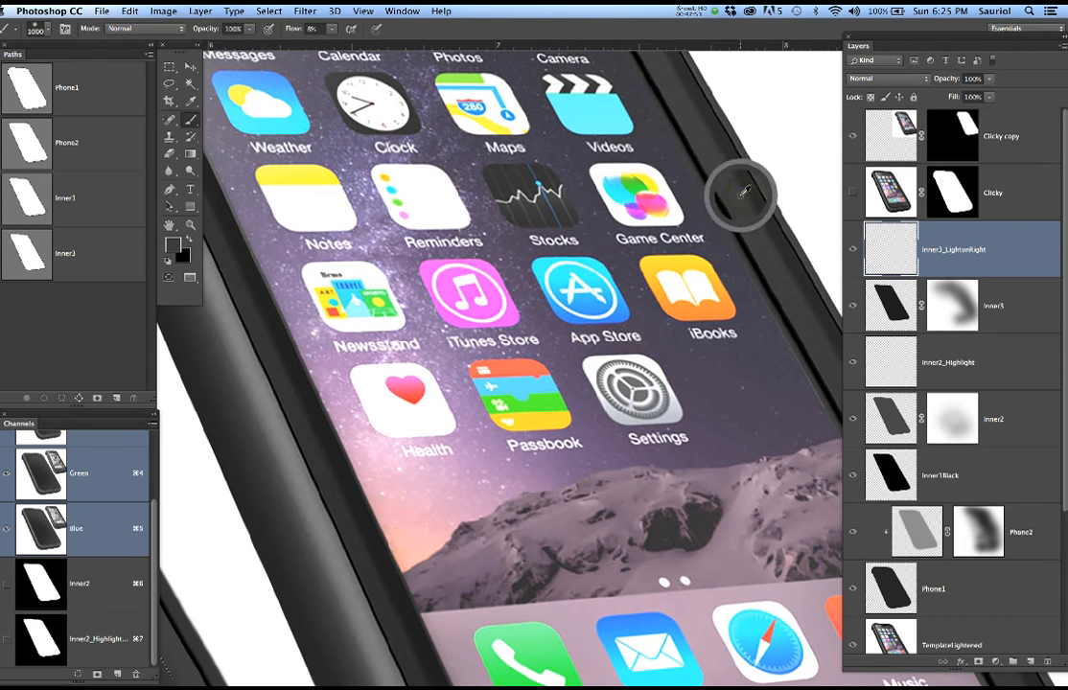
left_click(176, 249)
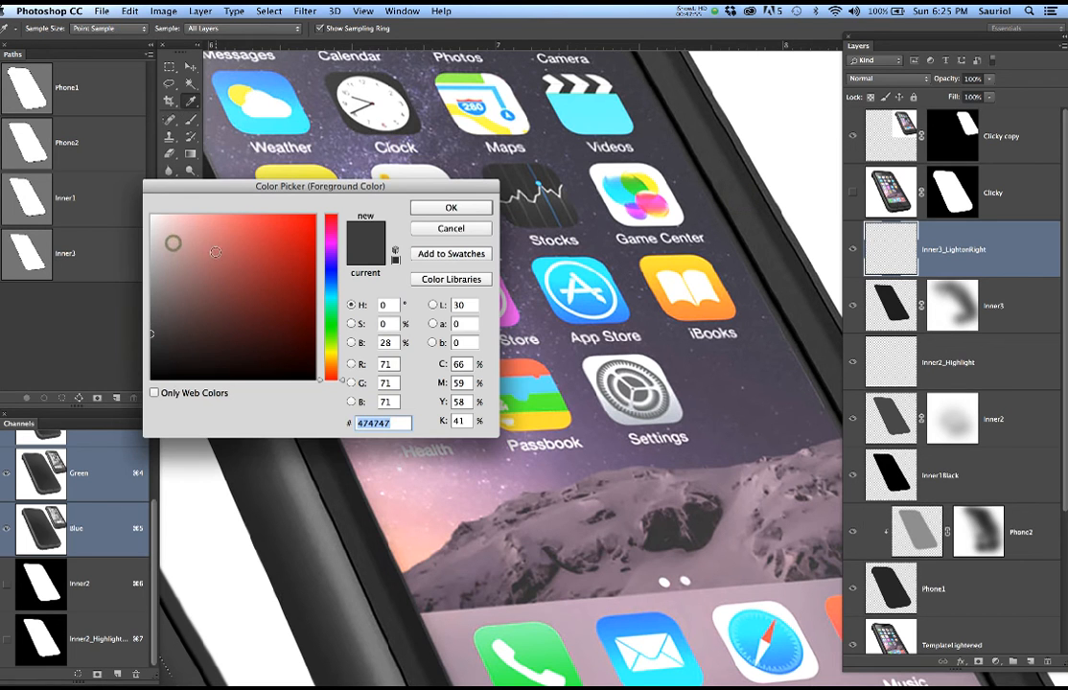
left_click_drag(174, 292, 149, 317)
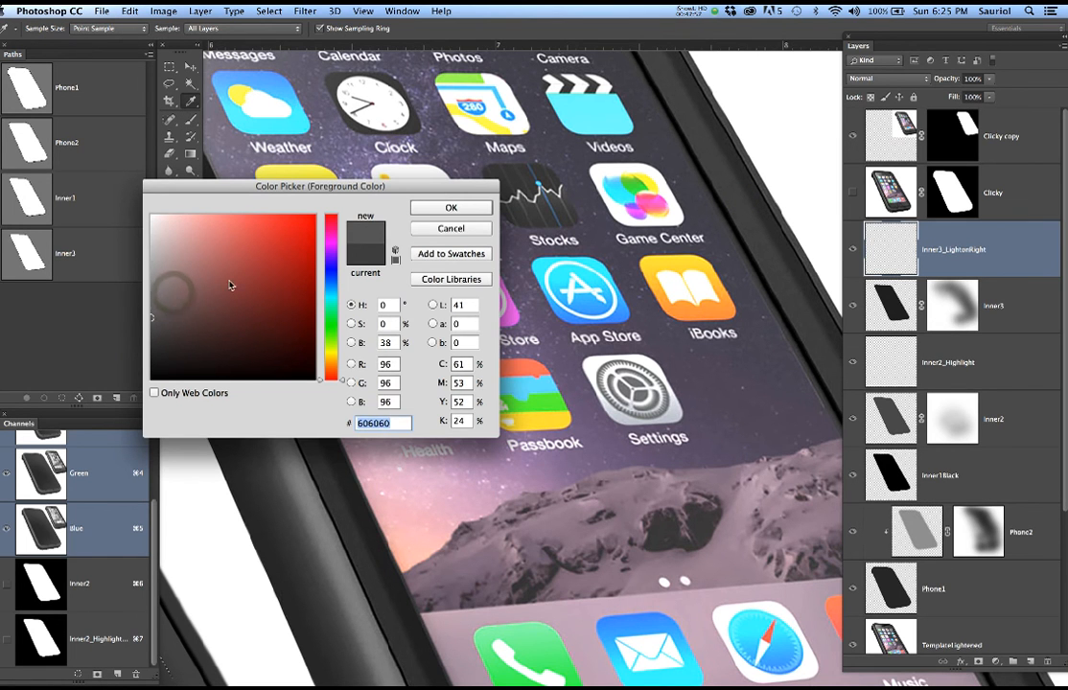
key("Return")
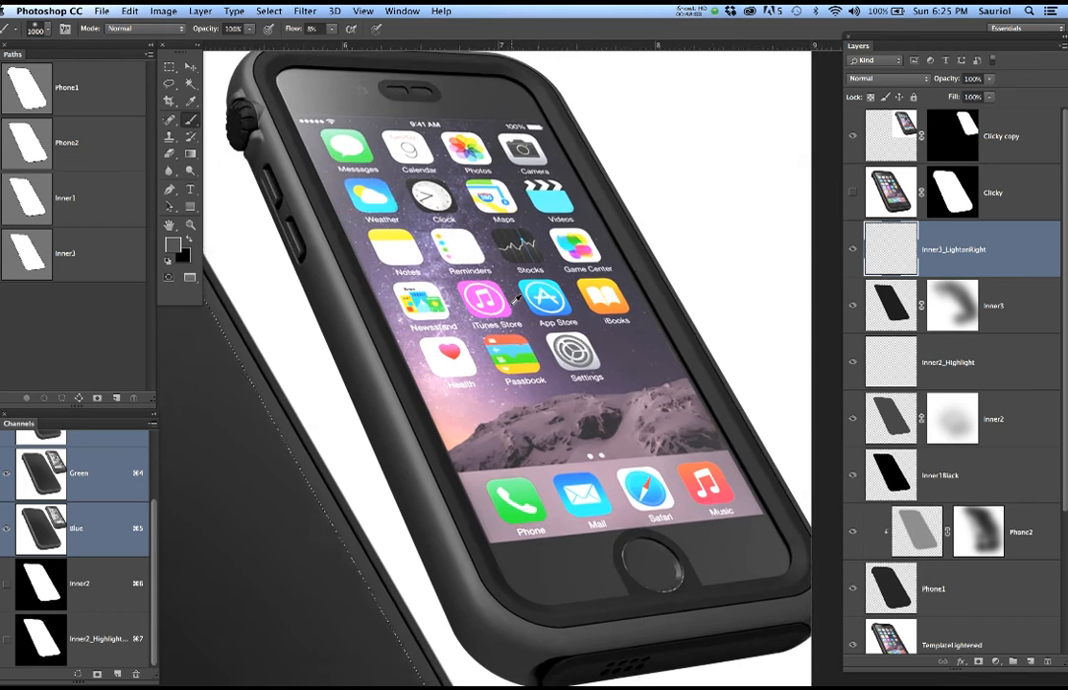
Hide the selection edges around the large phone's inner face while keeping the selection active
scroll(518, 299, "down", 3)
mouse_move(493, 355)
left_mouse_down()
mouse_move(539, 298)
mouse_move(579, 286)
left_mouse_up()
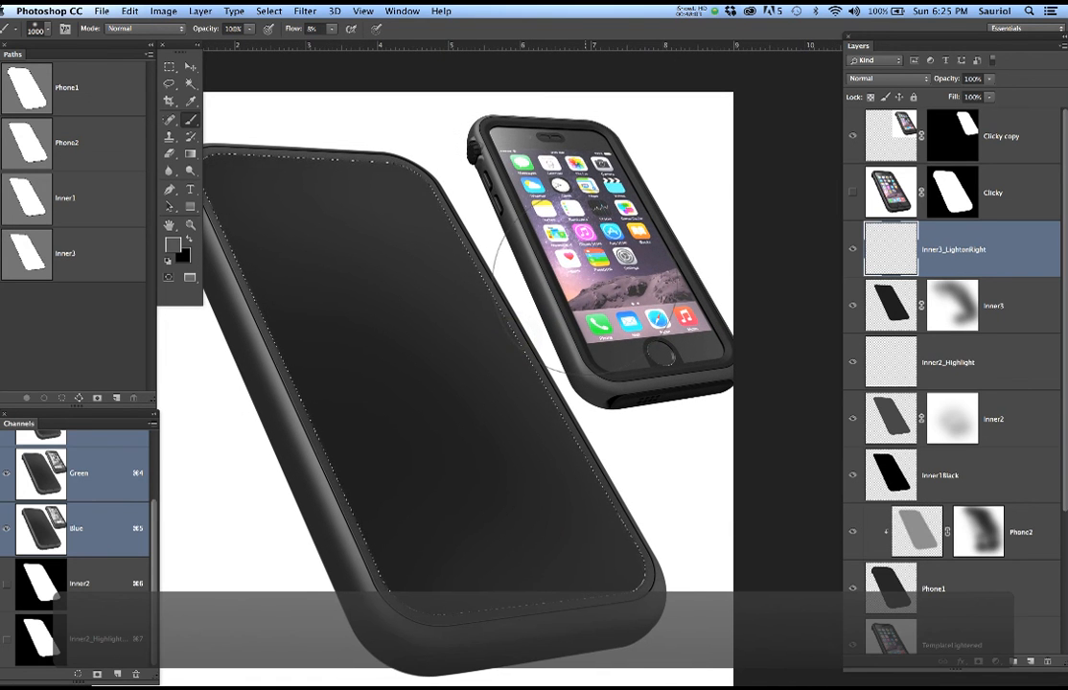
key("super+h")
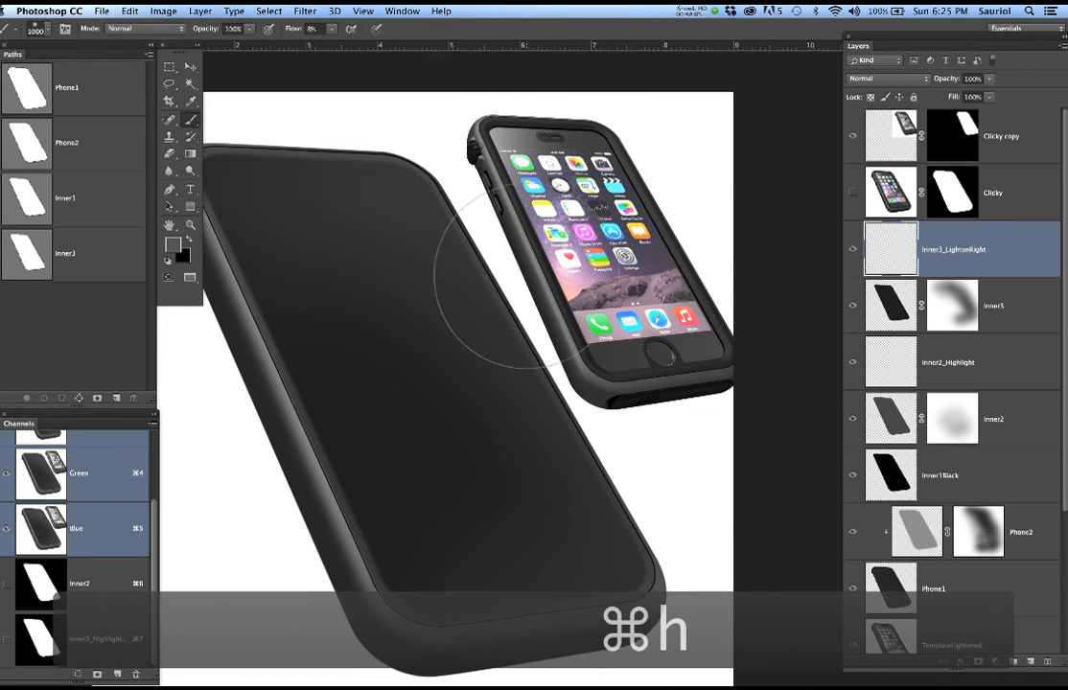
scroll(573, 300, "up", 3)
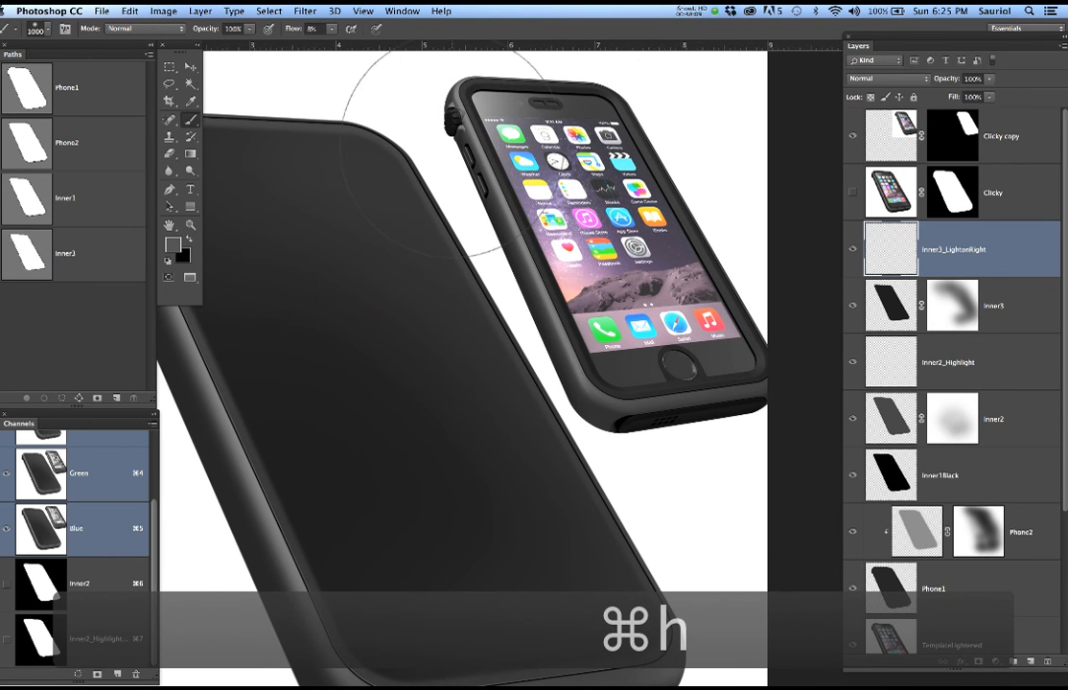
Check the Clicky reference, then paint grey light along the large phone's right side on Inner3_LightonRight with a 900 px brush
key("bracketleft")
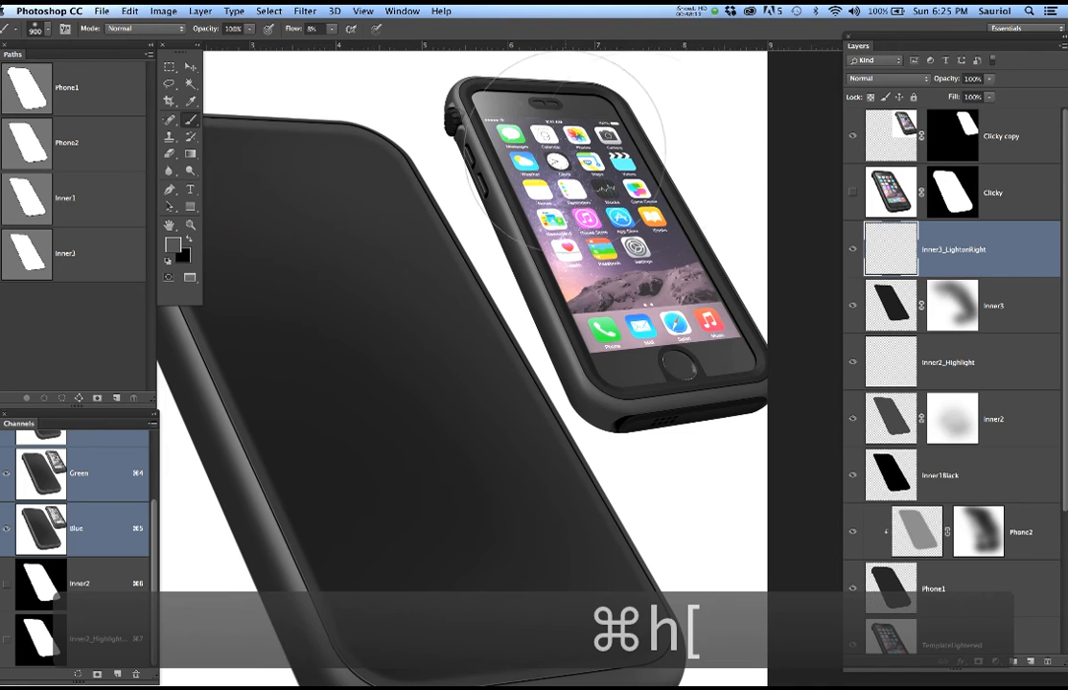
left_click(852, 192)
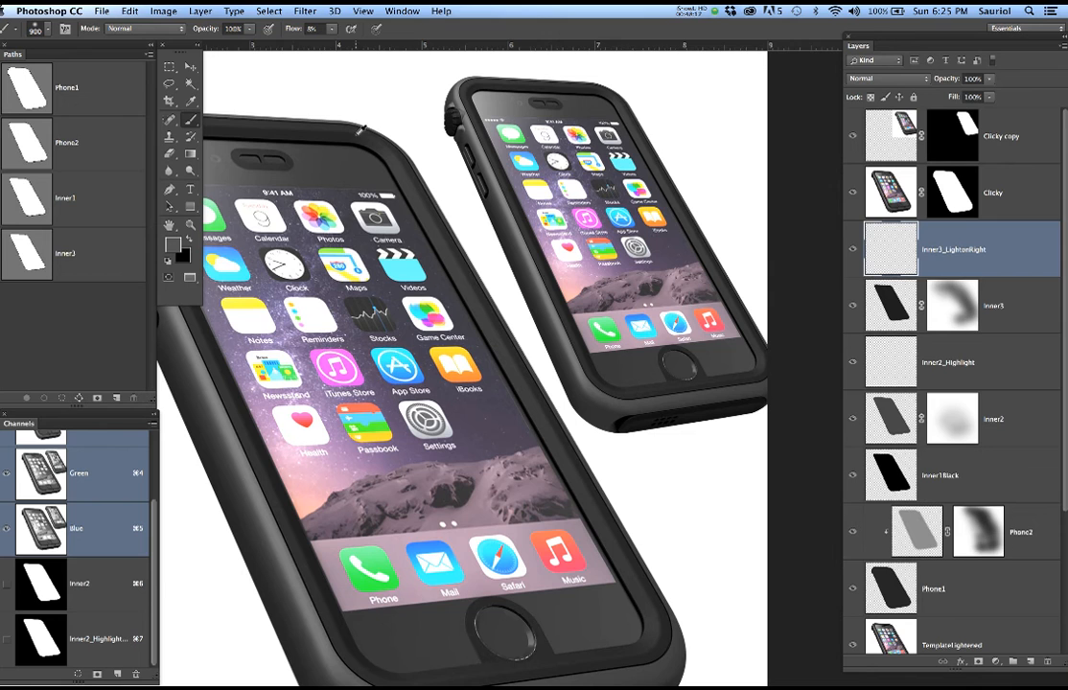
left_click(851, 193)
mouse_move(450, 183)
left_mouse_down()
mouse_move(523, 314)
mouse_move(462, 286)
mouse_move(452, 189)
mouse_move(472, 292)
mouse_move(490, 305)
mouse_move(491, 249)
mouse_move(429, 164)
mouse_move(448, 174)
mouse_move(481, 297)
mouse_move(468, 220)
left_mouse_up()
left_click_drag(484, 271, 522, 348)
mouse_move(443, 225)
left_mouse_down()
mouse_move(543, 410)
mouse_move(677, 556)
mouse_move(567, 448)
mouse_move(607, 450)
mouse_move(524, 341)
left_mouse_up()
left_click_drag(551, 476, 509, 417)
Build up the grey light around the large phone's lower-right corner and back up its right edge with a 700 px brush
key("[")
key("[")
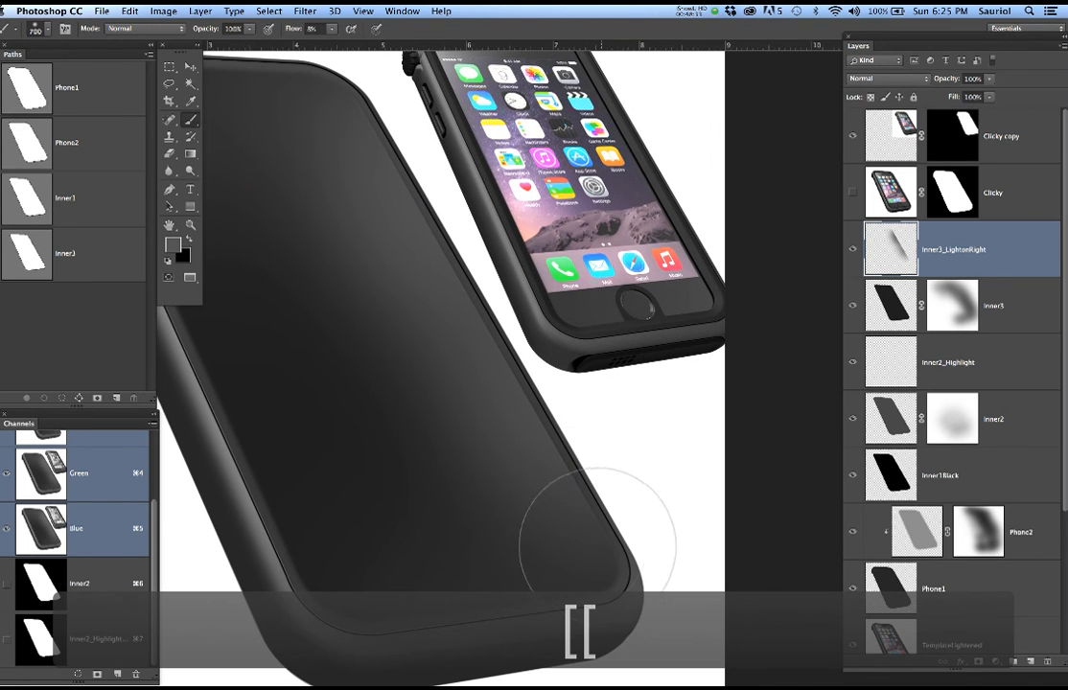
mouse_move(602, 528)
left_mouse_down()
mouse_move(667, 527)
mouse_move(599, 541)
mouse_move(641, 537)
left_mouse_up()
mouse_move(603, 617)
left_mouse_down()
mouse_move(483, 617)
mouse_move(619, 608)
mouse_move(403, 622)
mouse_move(559, 610)
mouse_move(460, 617)
mouse_move(575, 596)
left_mouse_up()
mouse_move(486, 601)
left_mouse_down()
mouse_move(673, 573)
mouse_move(661, 533)
mouse_move(632, 557)
mouse_move(558, 365)
mouse_move(601, 516)
mouse_move(599, 466)
mouse_move(541, 267)
mouse_move(491, 222)
mouse_move(521, 322)
mouse_move(522, 309)
mouse_move(525, 434)
mouse_move(544, 454)
mouse_move(548, 331)
left_mouse_up()
mouse_move(543, 455)
left_mouse_down()
mouse_move(615, 606)
mouse_move(592, 577)
mouse_move(631, 575)
mouse_move(460, 245)
left_mouse_up()
left_click(479, 219)
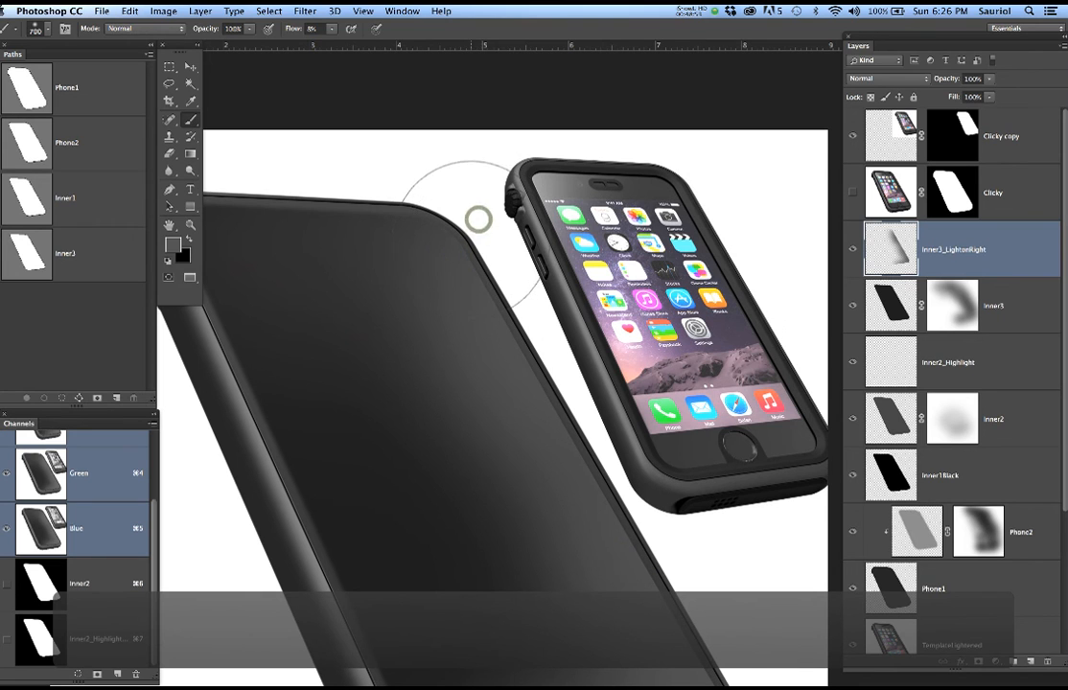
Lighten the large phone's upper-right inner corner on Inner3_LightonRight with a 400 px brush
key("bracketleft")
key("bracketleft")
key("bracketleft")
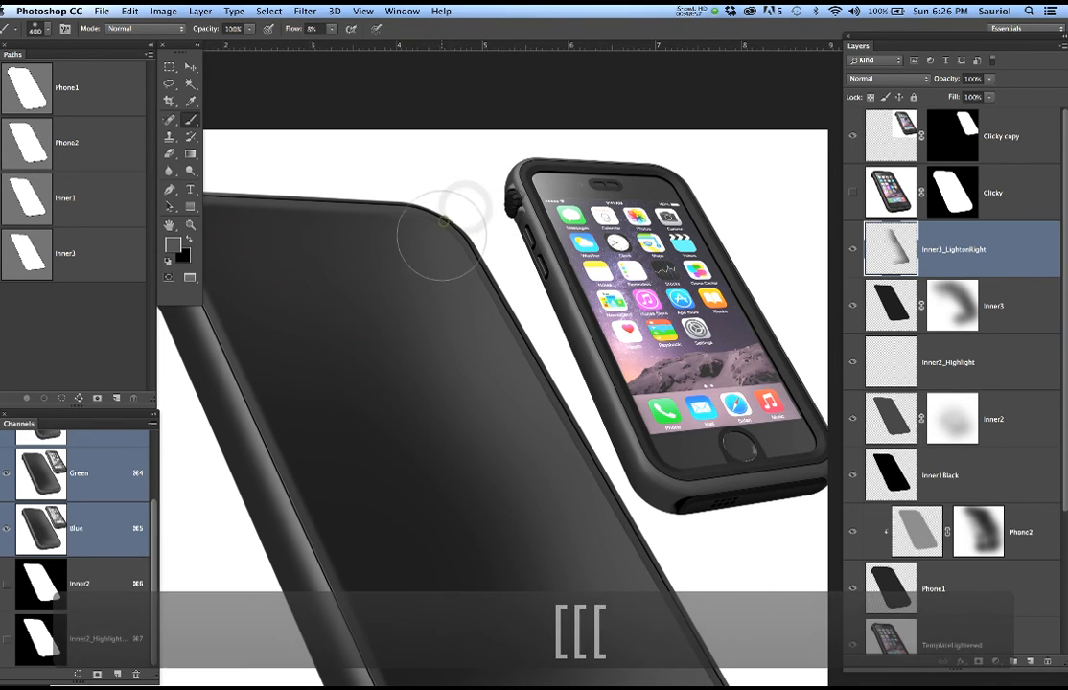
left_click(446, 220)
mouse_move(452, 221)
left_mouse_down()
mouse_move(412, 216)
mouse_move(432, 238)
left_mouse_up()
left_click(436, 237, "super")
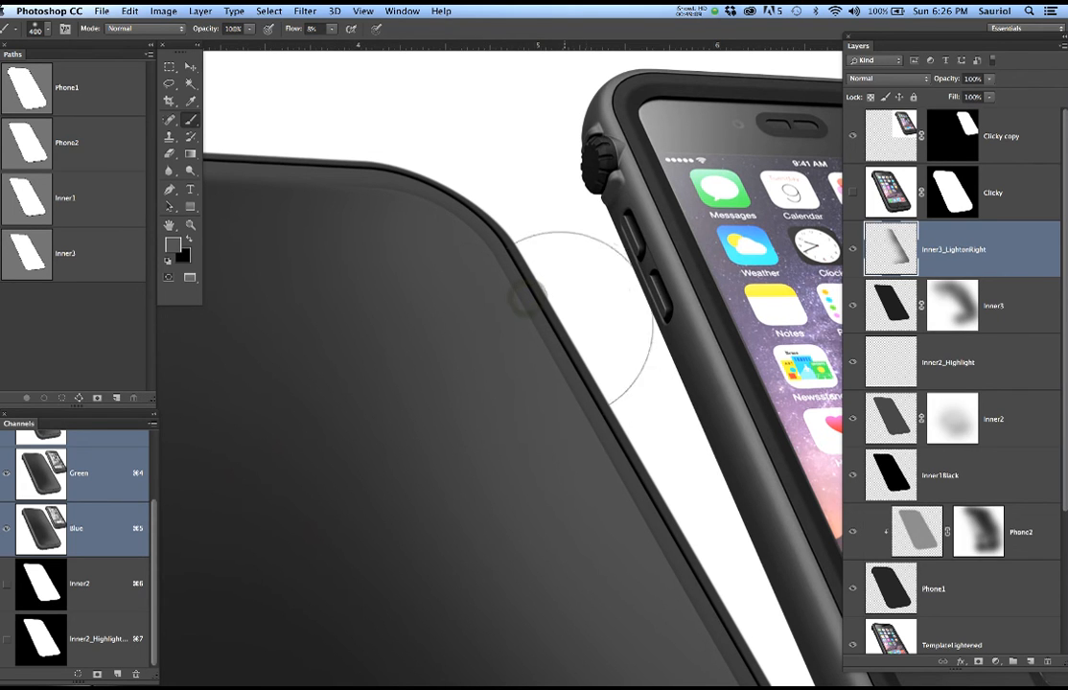
scroll(519, 308, "down", 5)
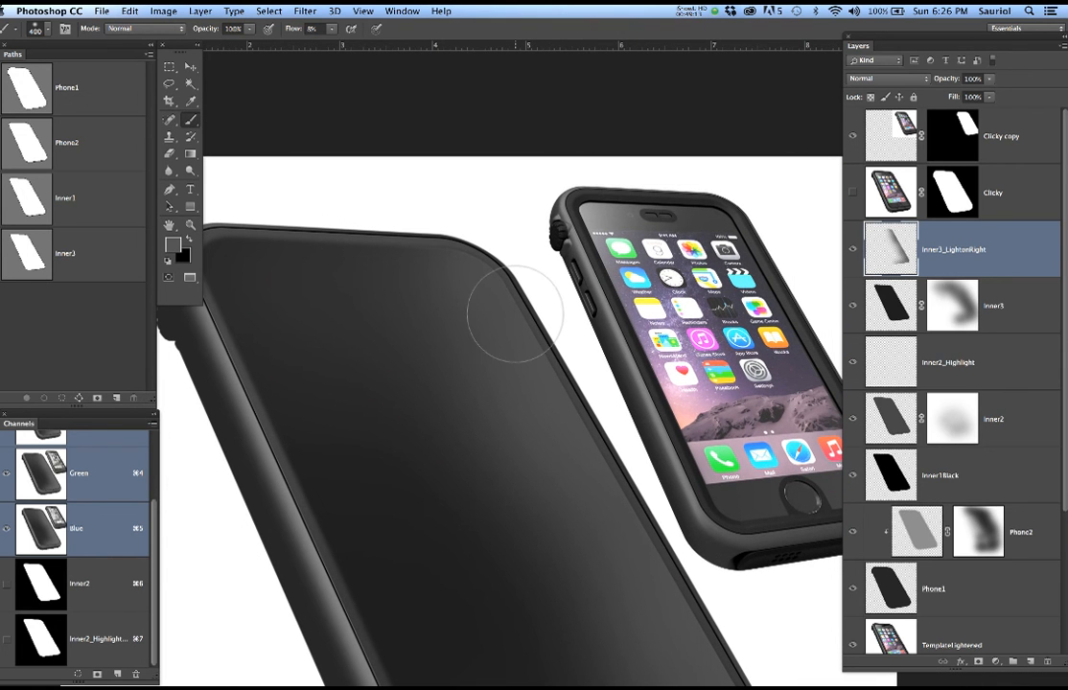
Clear the selection and reapply the last Gaussian Blur to Inner3_LightonRight, then save the document
key("super+d")
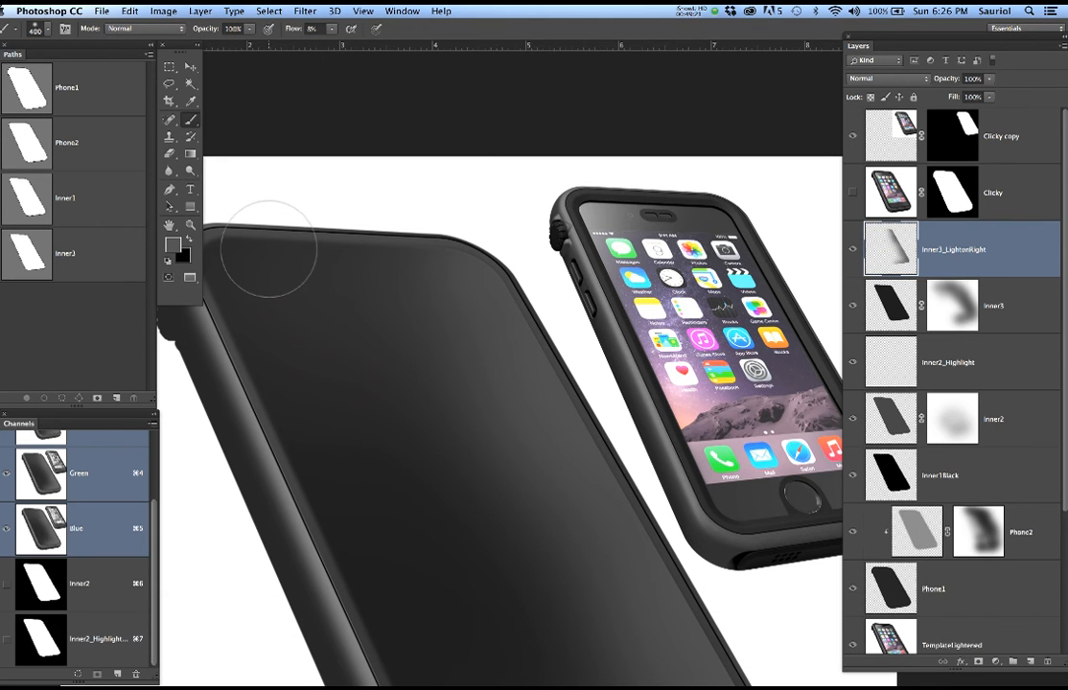
left_click(298, 11)
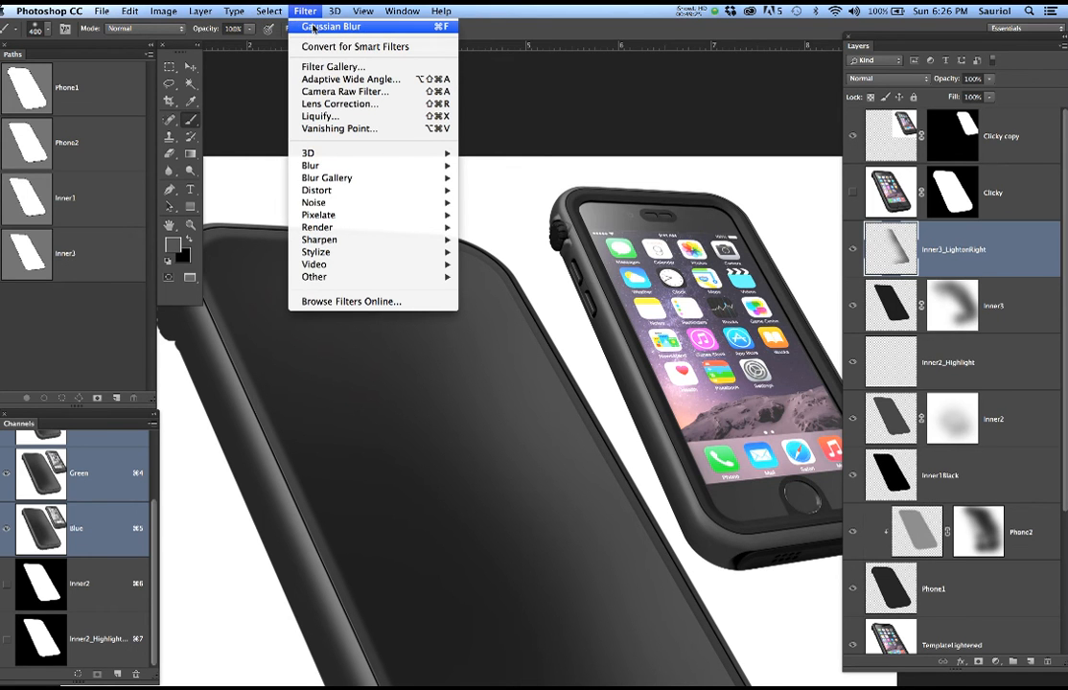
left_click(313, 28)
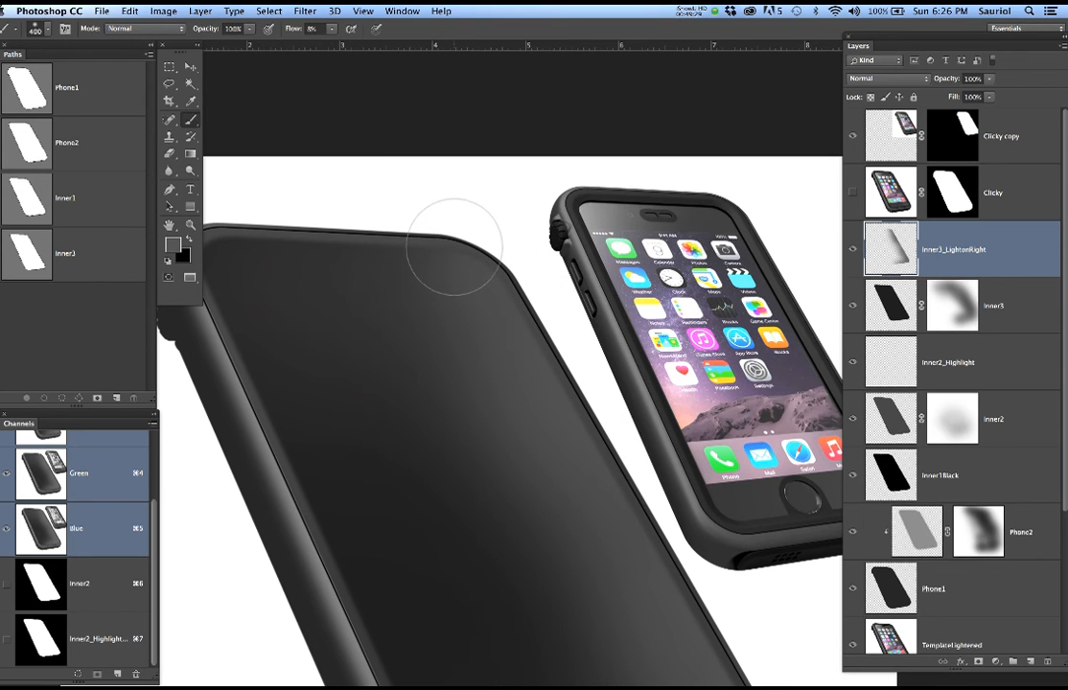
key("super+s")
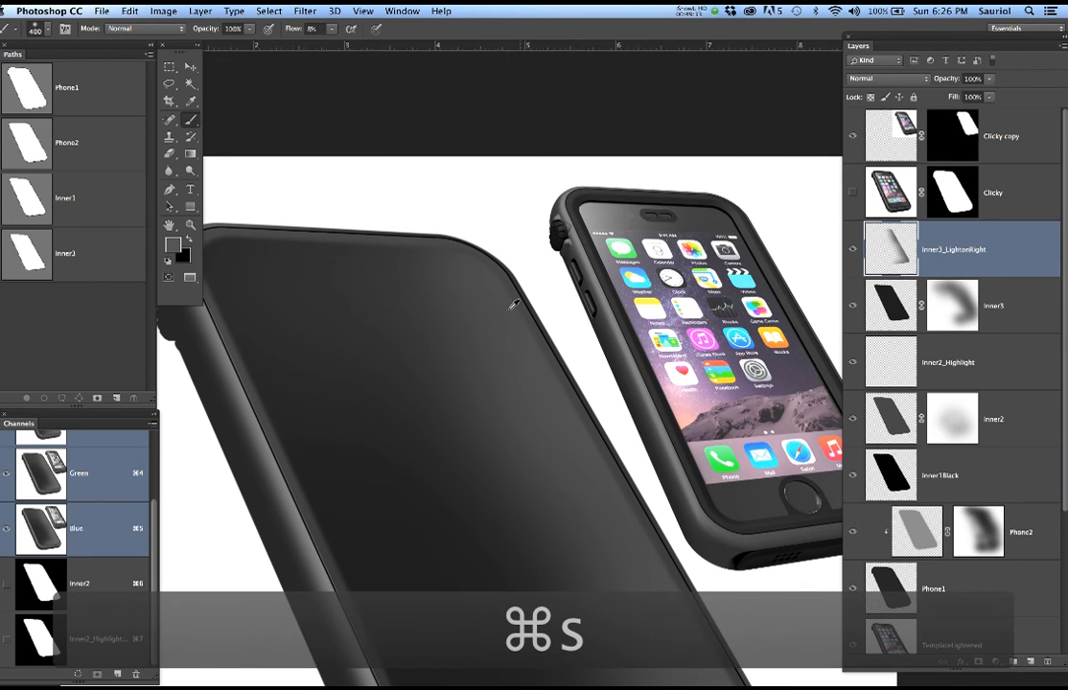
Compare the large phone's shading with the small reference phone, examining the reference's screen edge and inner bezel up close
scroll(510, 309, "down", 3)
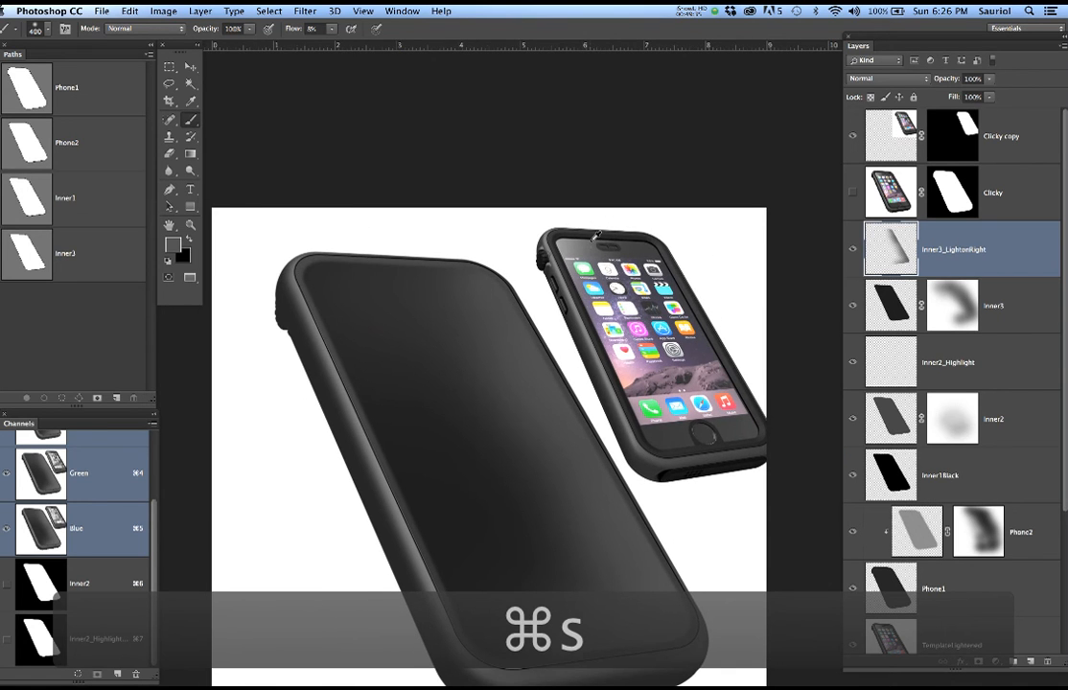
scroll(596, 233, "up", 5)
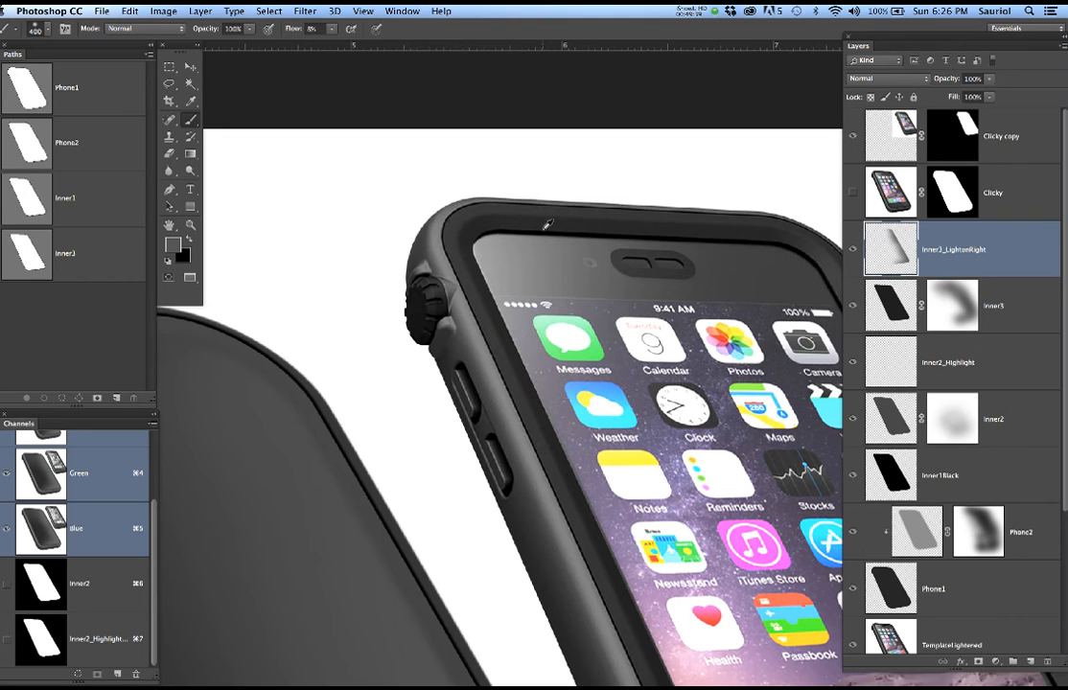
scroll(569, 236, "down", 4)
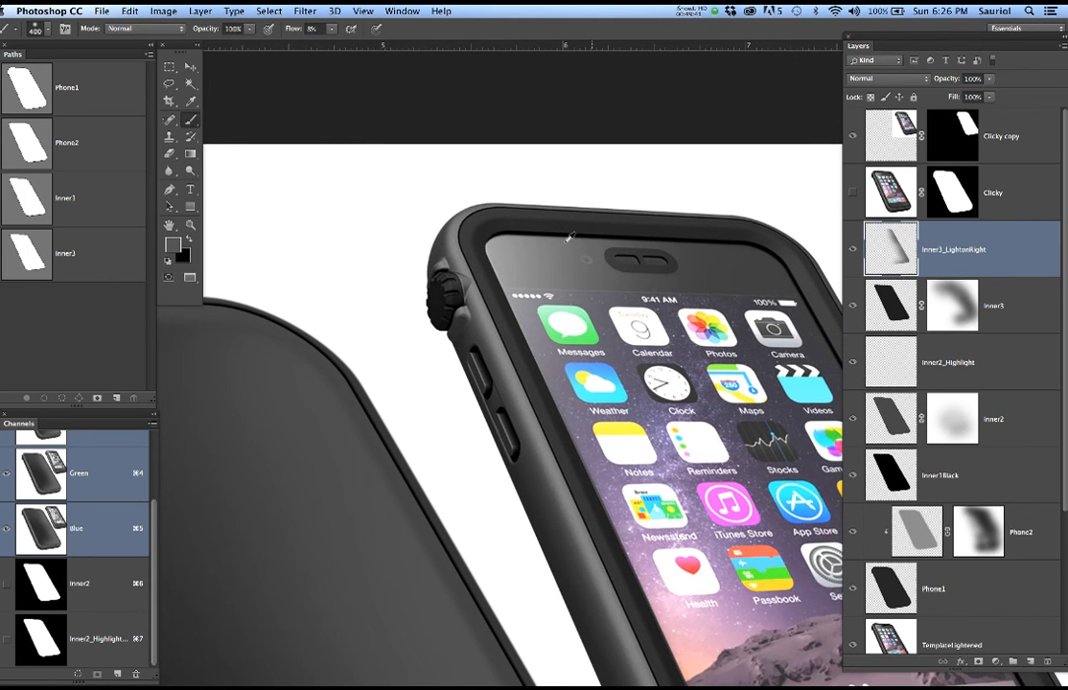
scroll(569, 235, "down", 4)
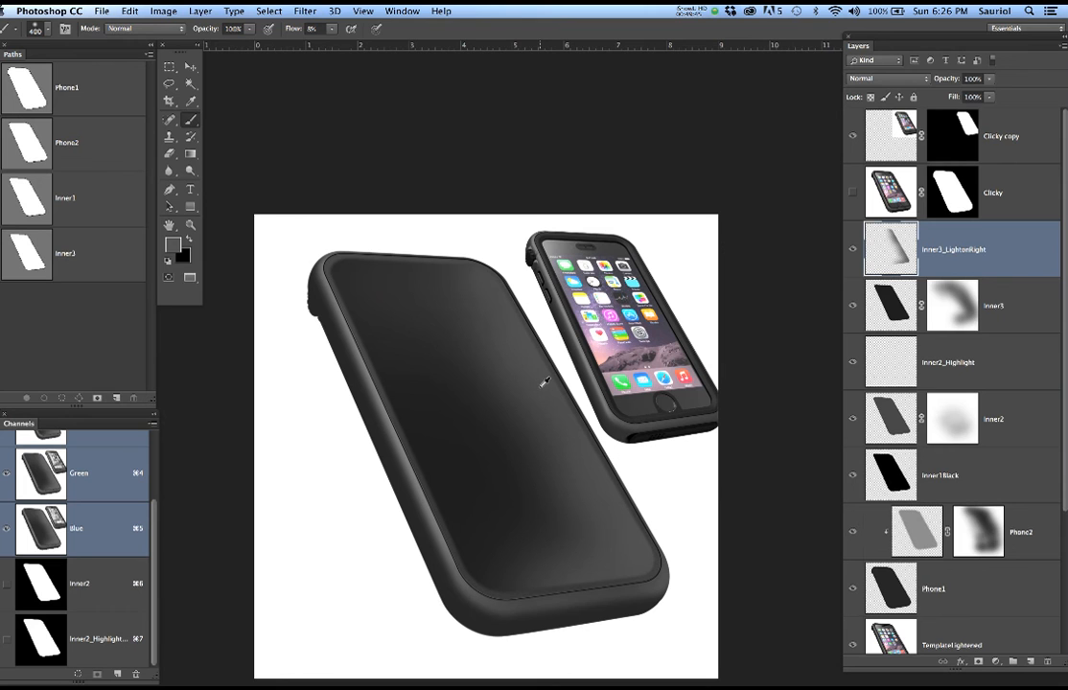
scroll(544, 382, "up", 2)
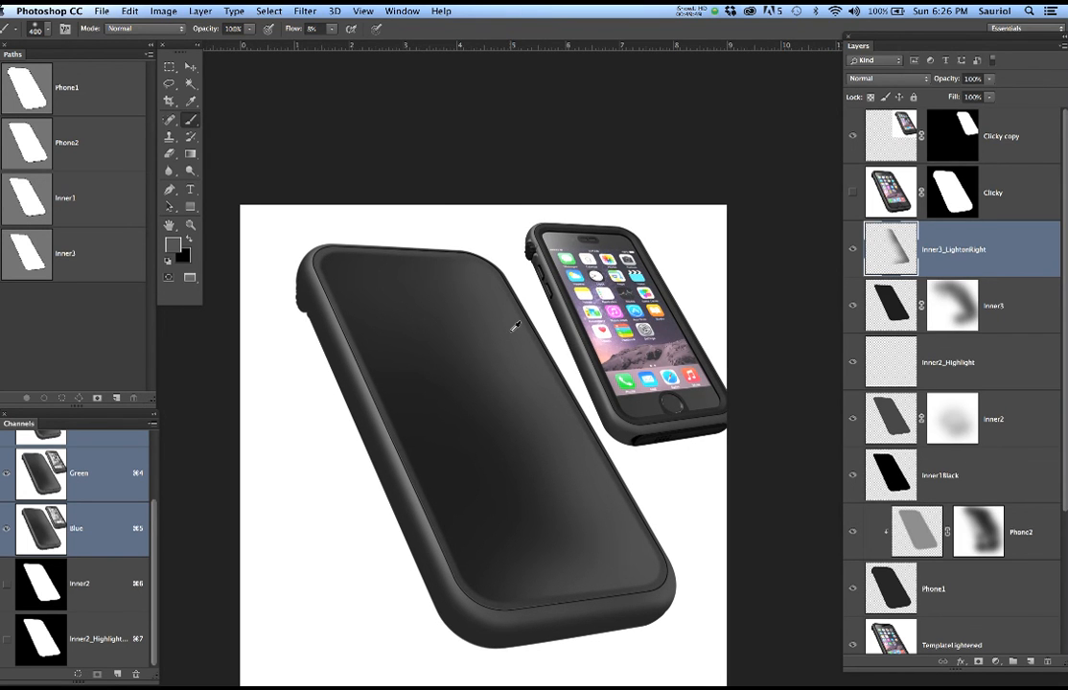
scroll(668, 273, "up", 4)
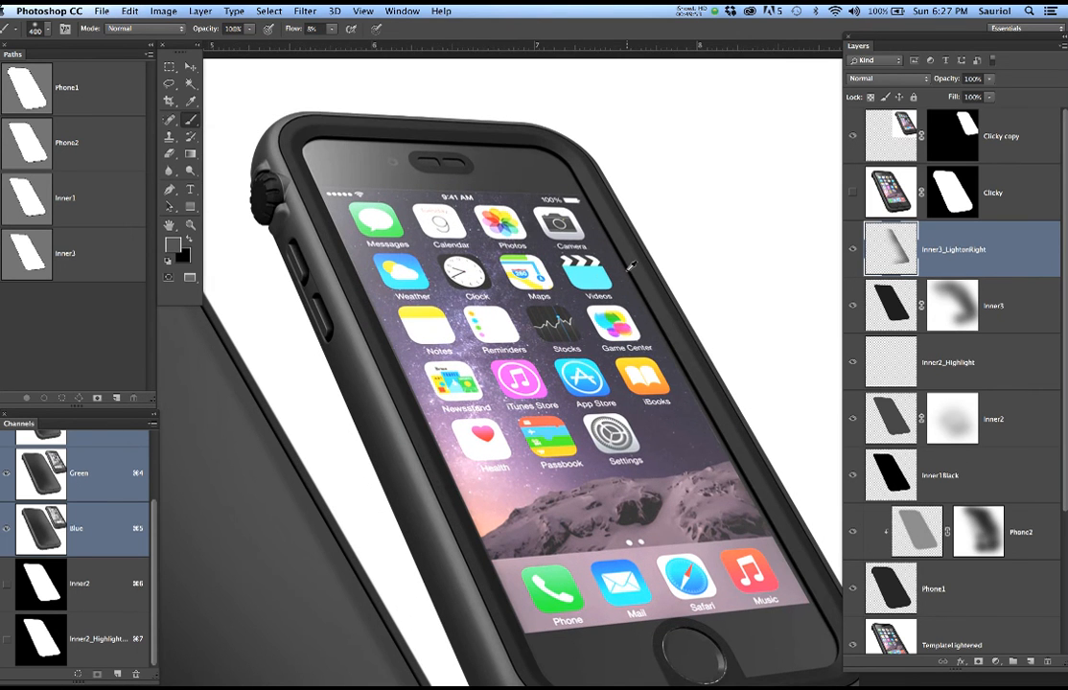
scroll(631, 261, "up", 5)
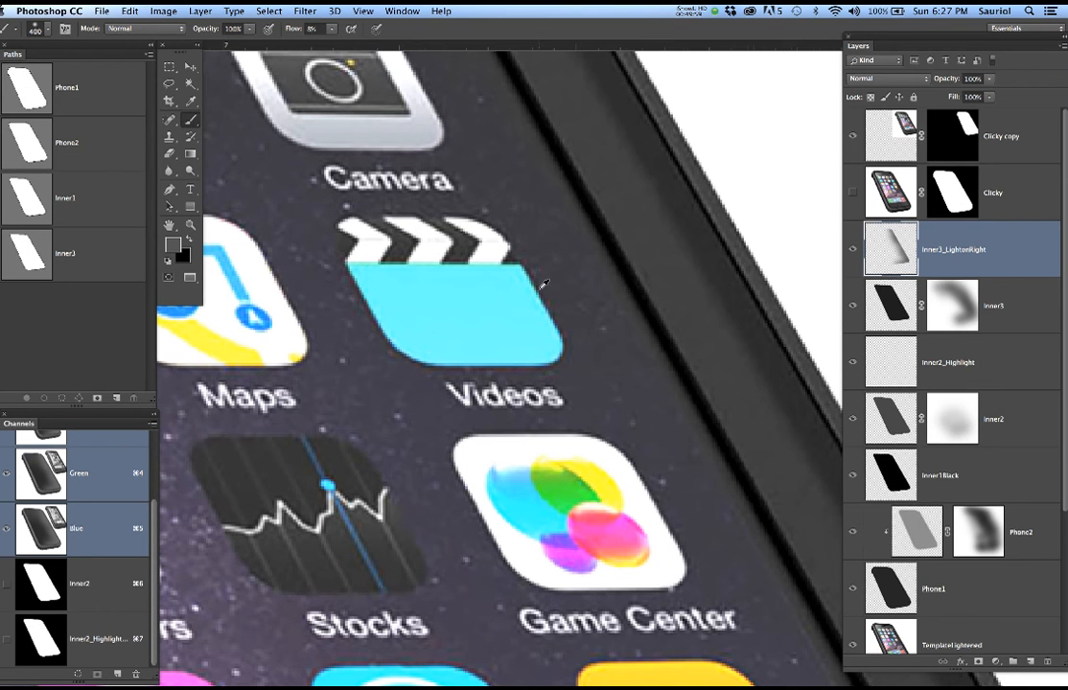
scroll(543, 284, "down", 6)
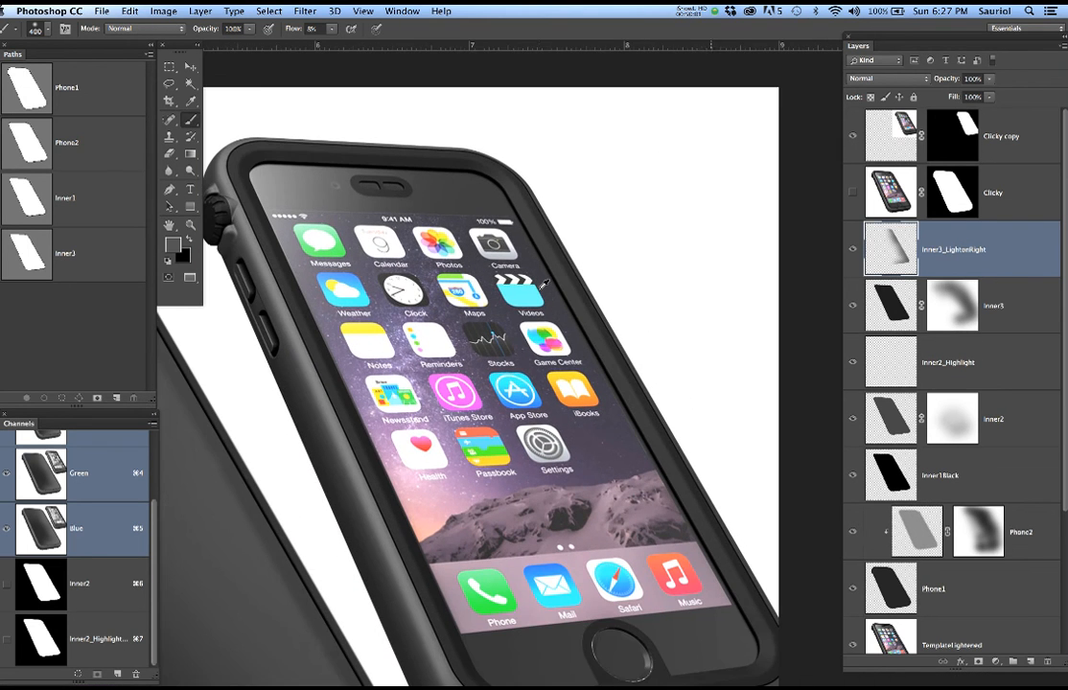
scroll(543, 285, "down", 4)
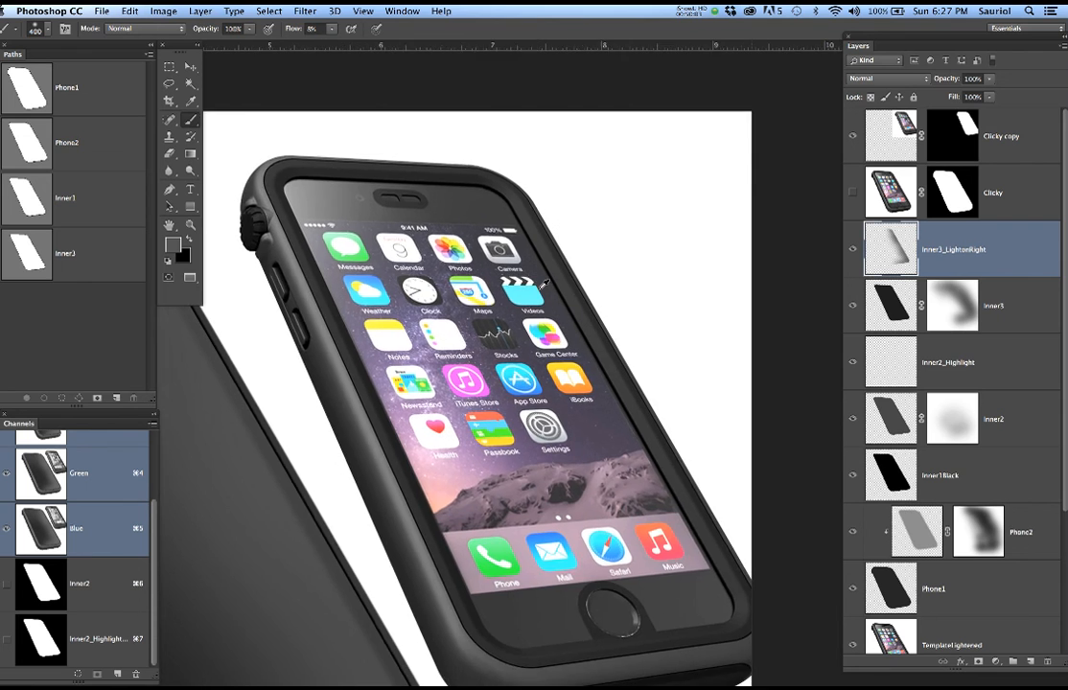
left_click(710, 11)
left_click(714, 53)
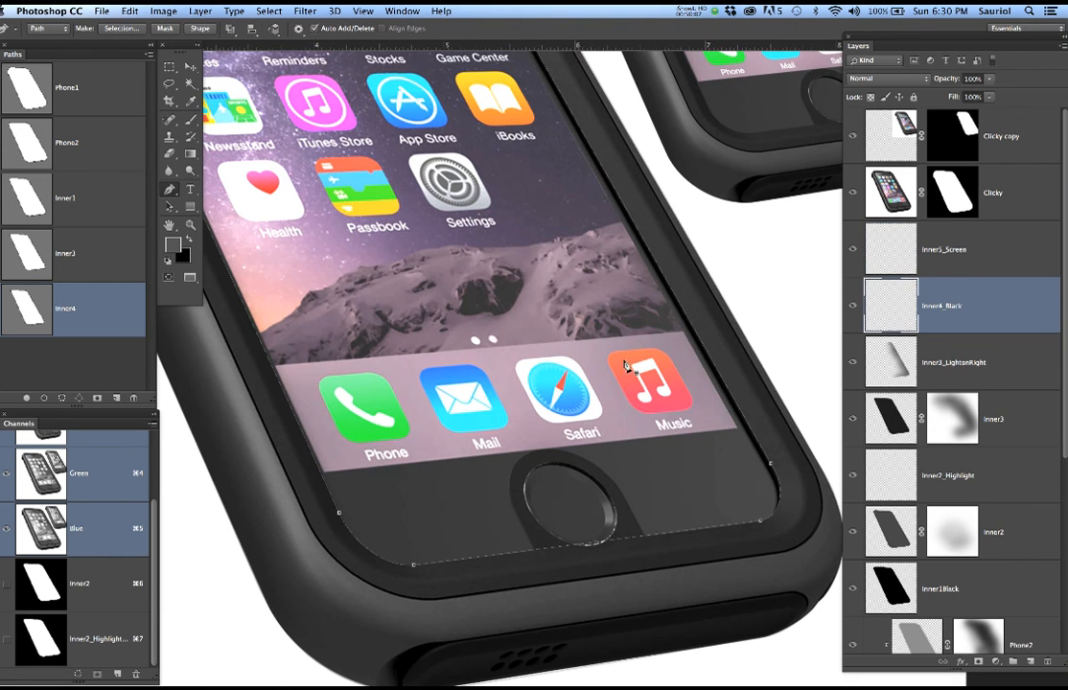
Compare the Inner3 and Inner4 paths, then examine the Inner4 path at the large phone's upper-left screen corner
left_click(85, 257)
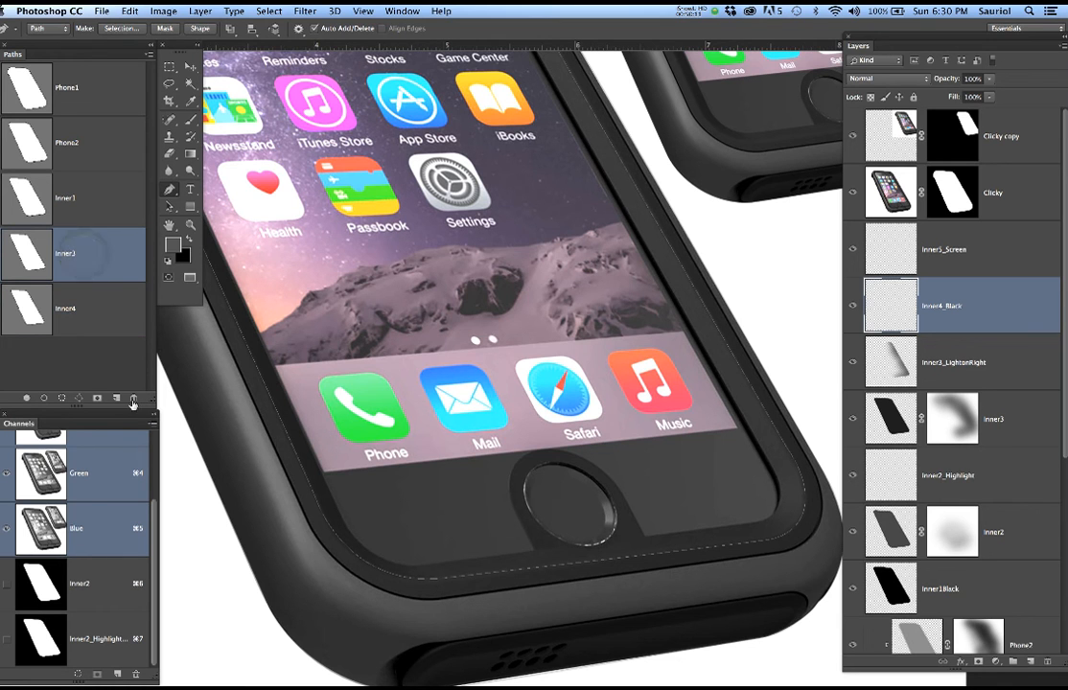
left_click(89, 313)
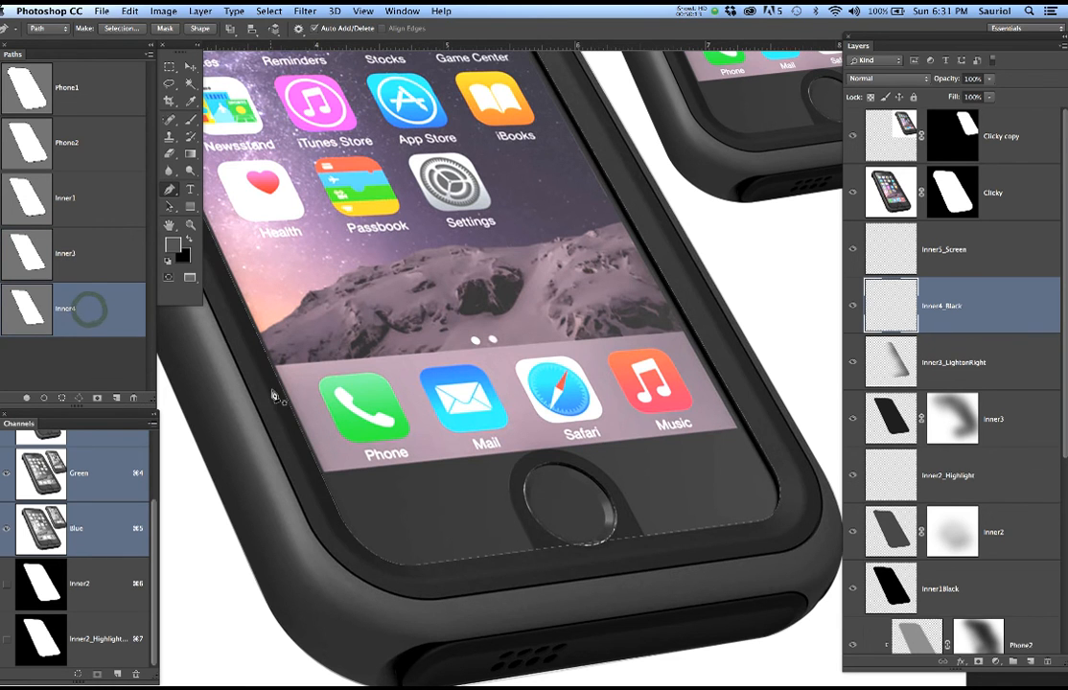
scroll(343, 367, "up", 10)
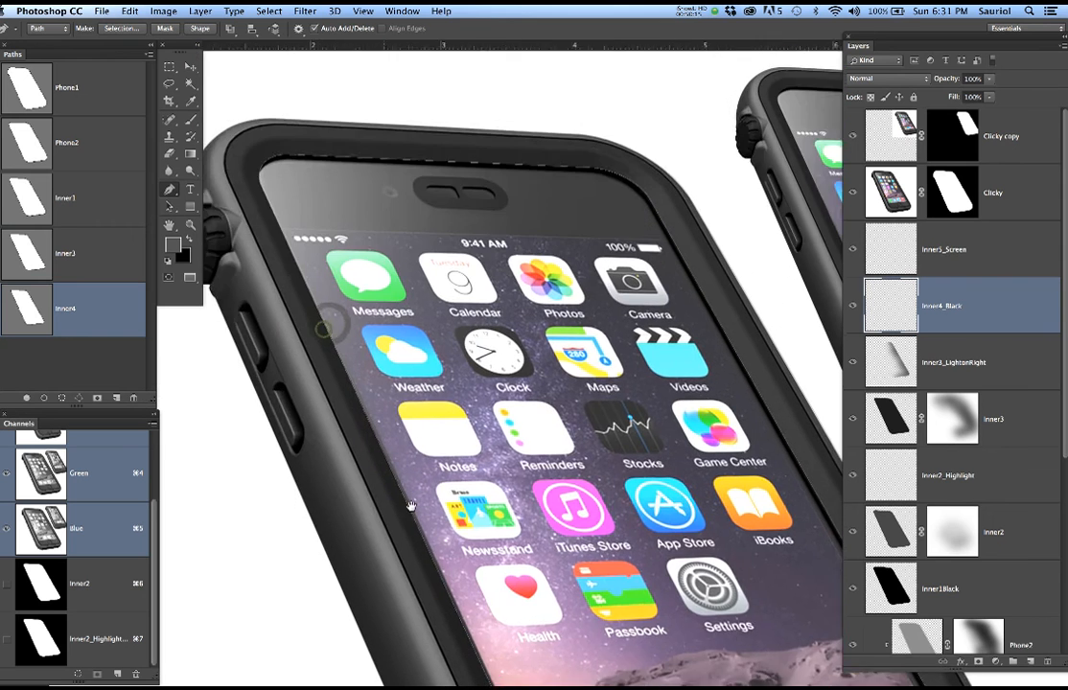
scroll(367, 359, "up", 5)
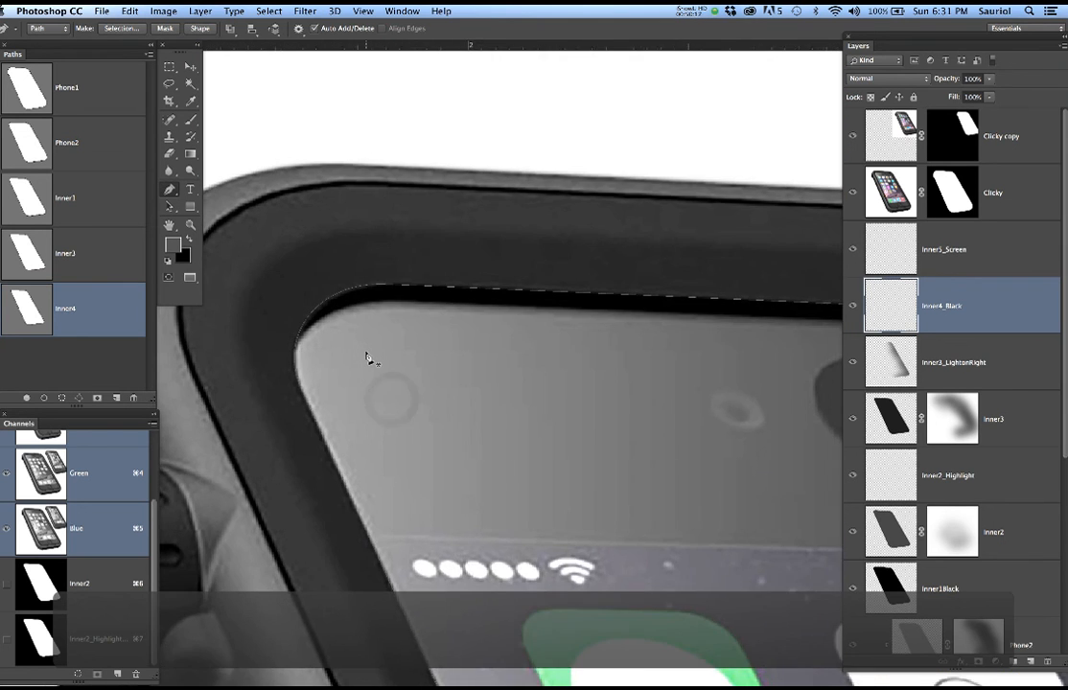
Try moving the Inner4 path's anchor at the upper-left screen corner, then undo the move
left_click_drag(372, 362, 472, 346)
left_click_drag(330, 255, 523, 422)
mouse_move(460, 279)
left_mouse_down()
mouse_move(434, 238)
mouse_move(426, 244)
mouse_move(462, 274)
left_mouse_up()
key("super+z")
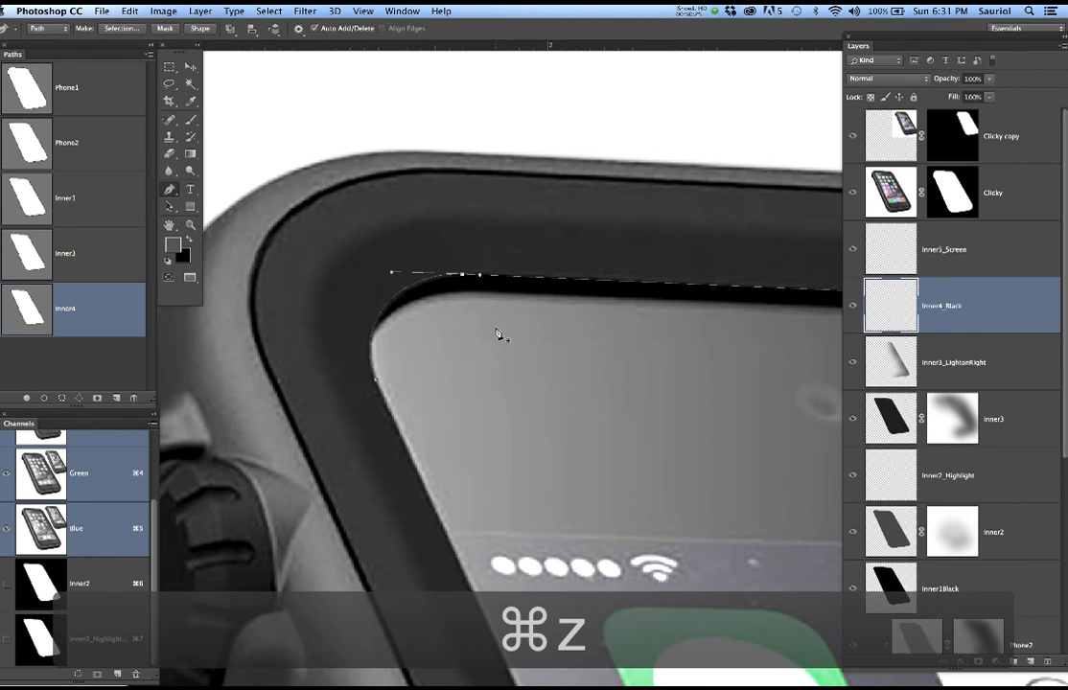
Examine how the Inner4 path follows the screen opening along its top, right side and lower-right corner
scroll(479, 352, "down", 5)
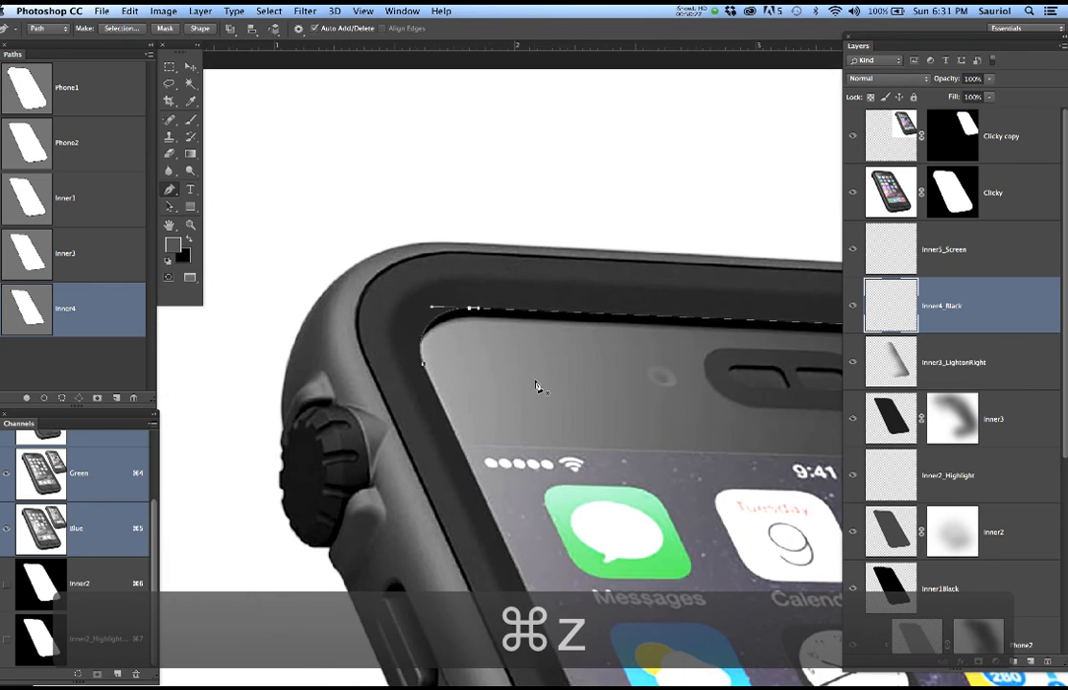
left_click_drag(628, 439, 401, 174)
left_click_drag(682, 508, 560, 382)
left_click_drag(611, 313, 501, 343)
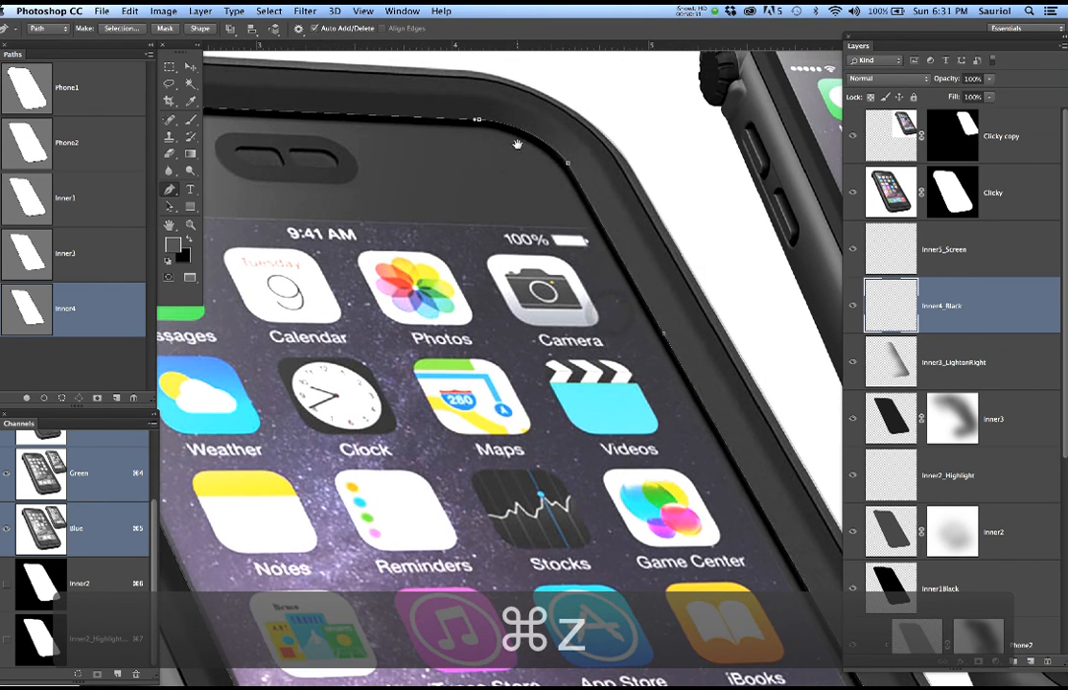
left_click_drag(685, 407, 544, 194)
left_click_drag(606, 402, 522, 235)
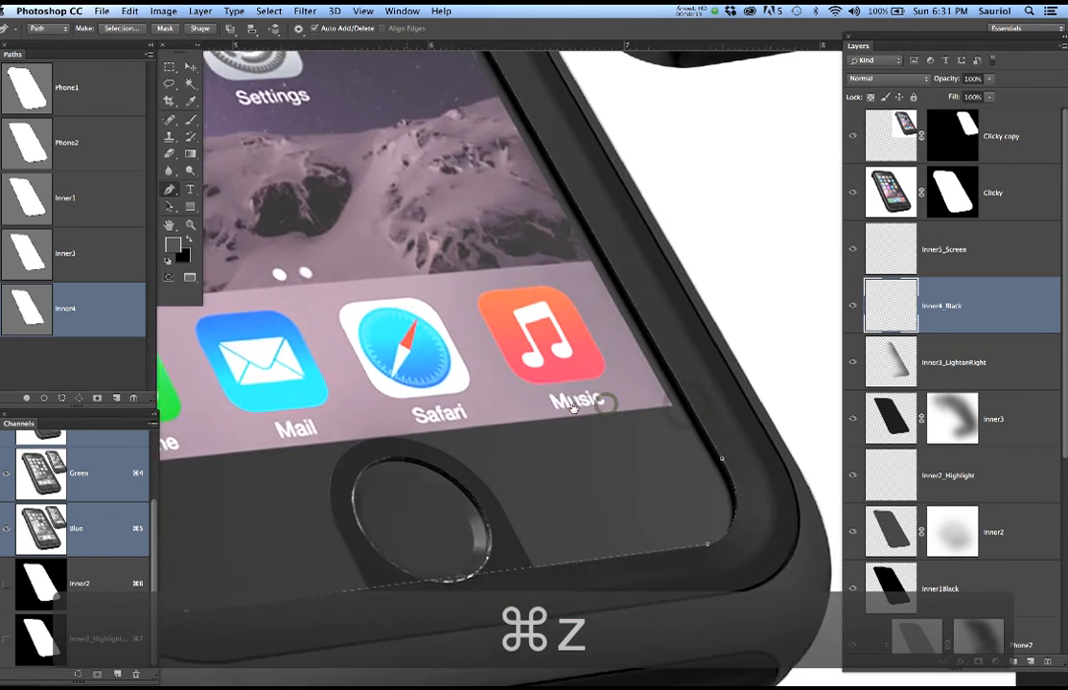
scroll(634, 387, "up", 2)
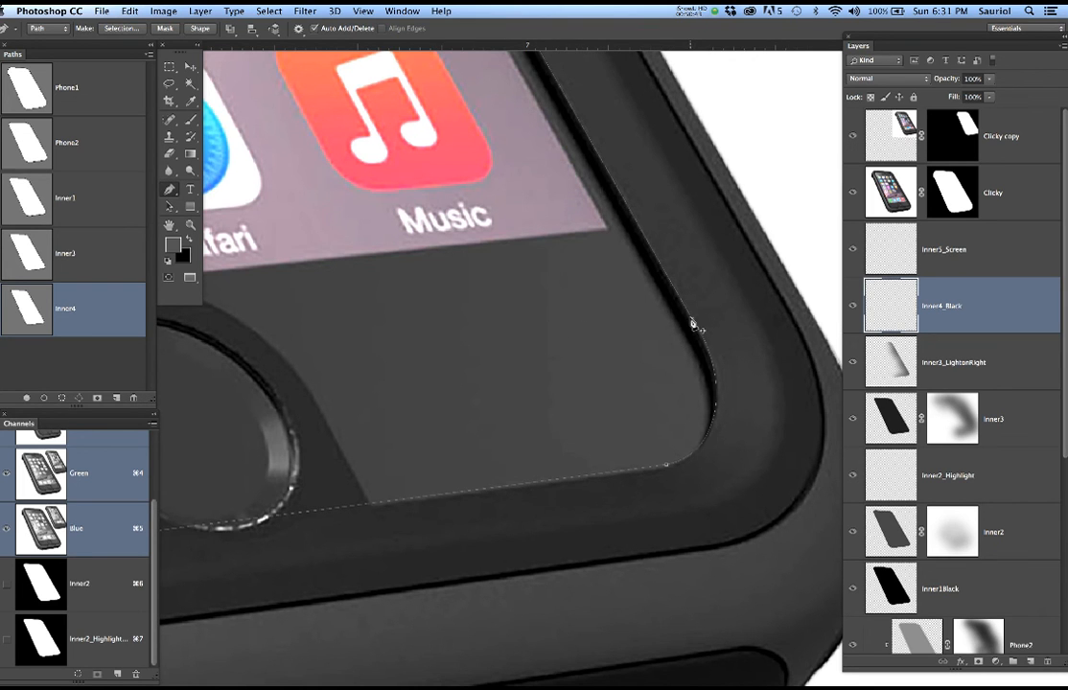
key("super+minus")
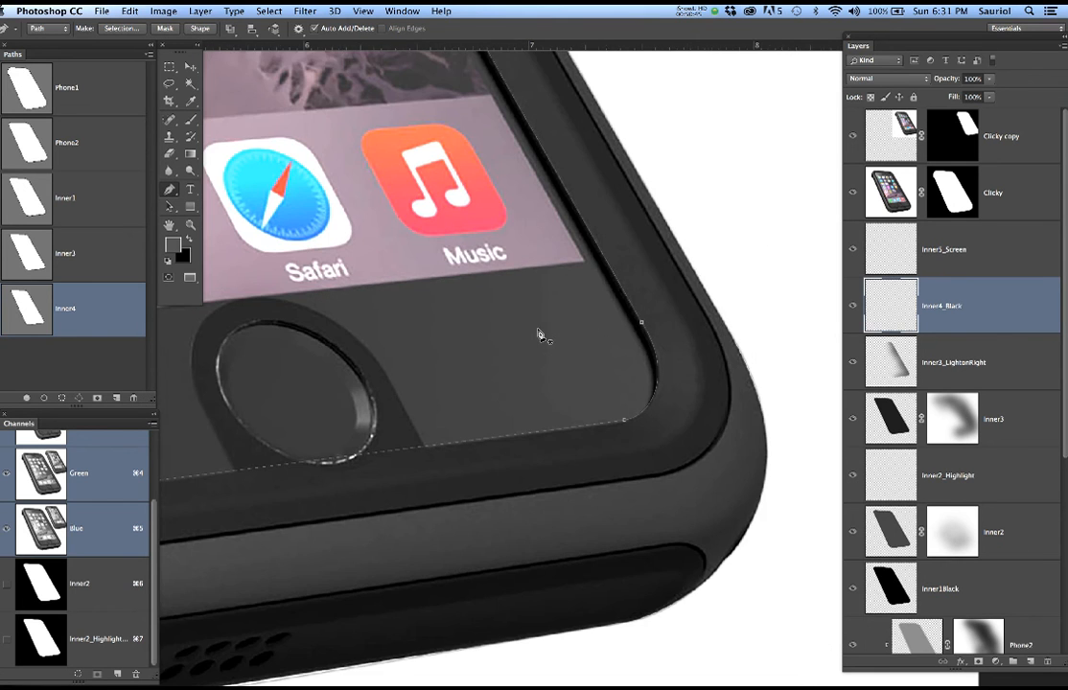
Open the Inner4 path below the home button by adding anchors at both bases of its dark surround and deleting the segment between
left_click_drag(337, 432, 482, 417)
key("super+plus")
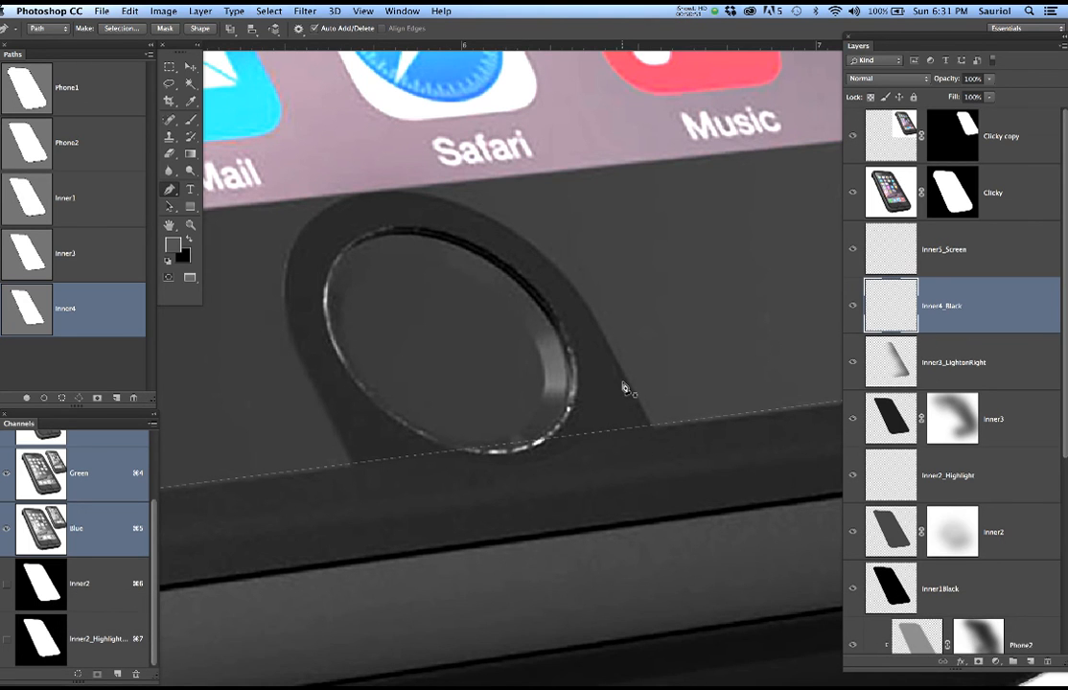
left_click(353, 469)
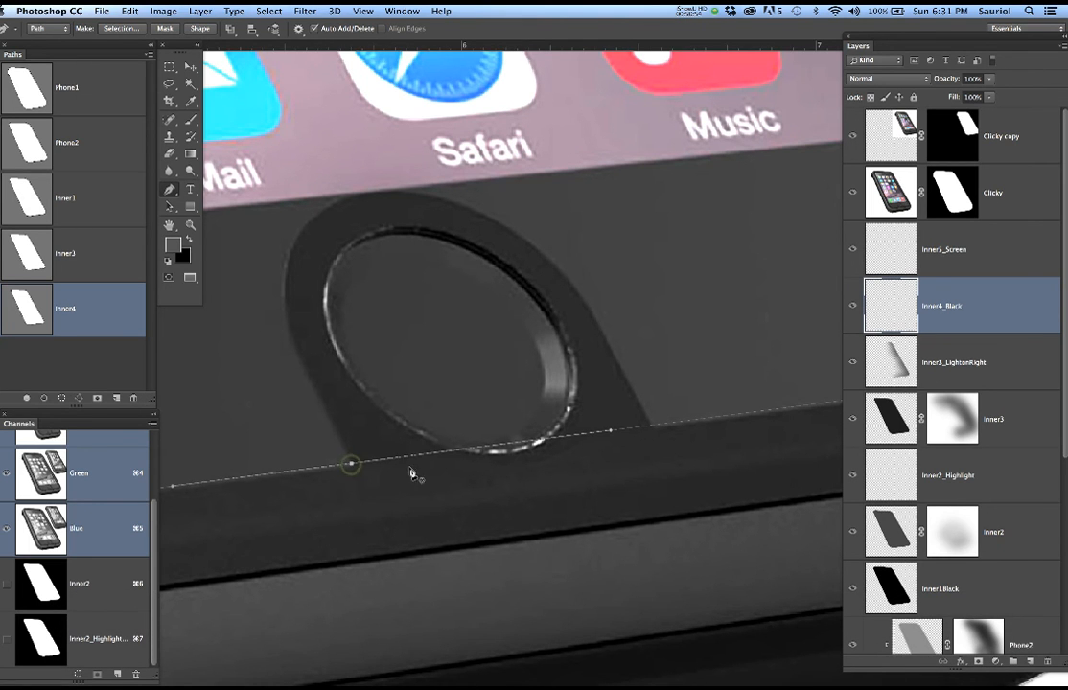
left_click(651, 427)
scroll(526, 459, "up", 1)
scroll(526, 459, "up", 2)
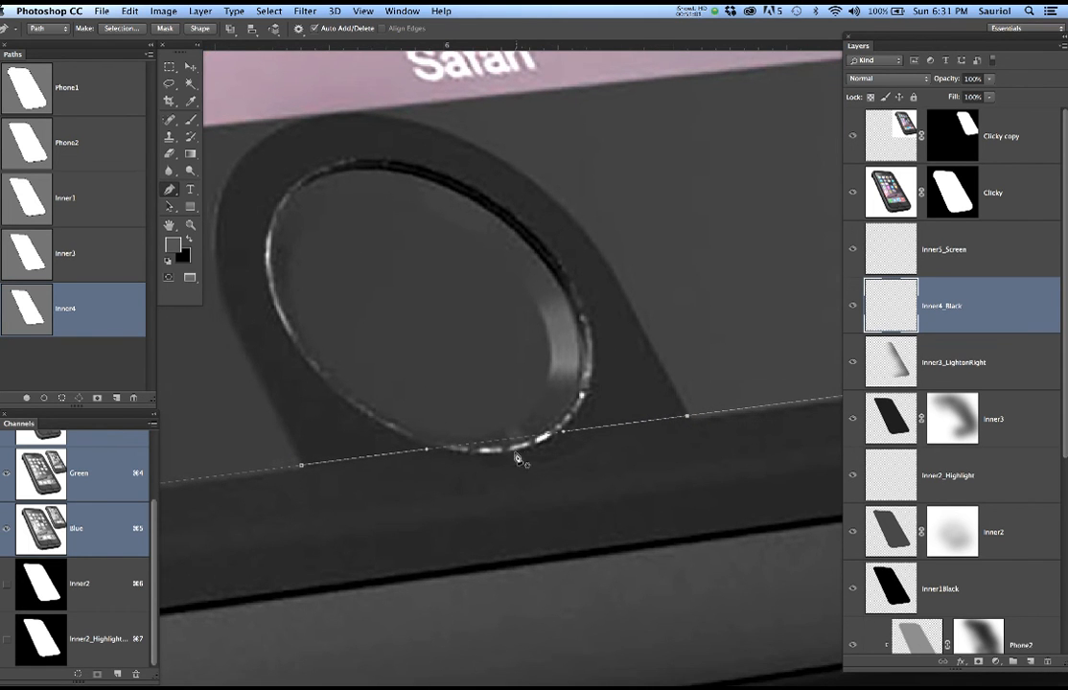
left_click(500, 442)
key("Delete")
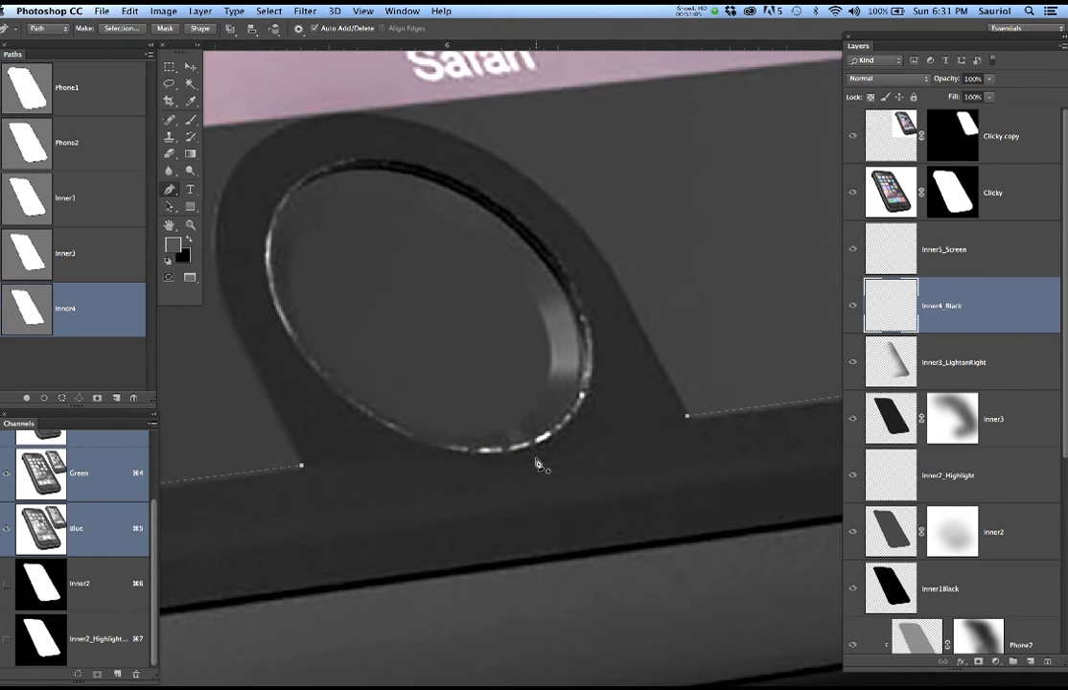
Nudge the Inner4 path's lower-left corner anchor and move its open end onto the left base of the home button surround
scroll(329, 460, "up", 2)
left_click_drag(321, 481, 685, 467)
left_click_drag(398, 519, 685, 474)
left_click(419, 505)
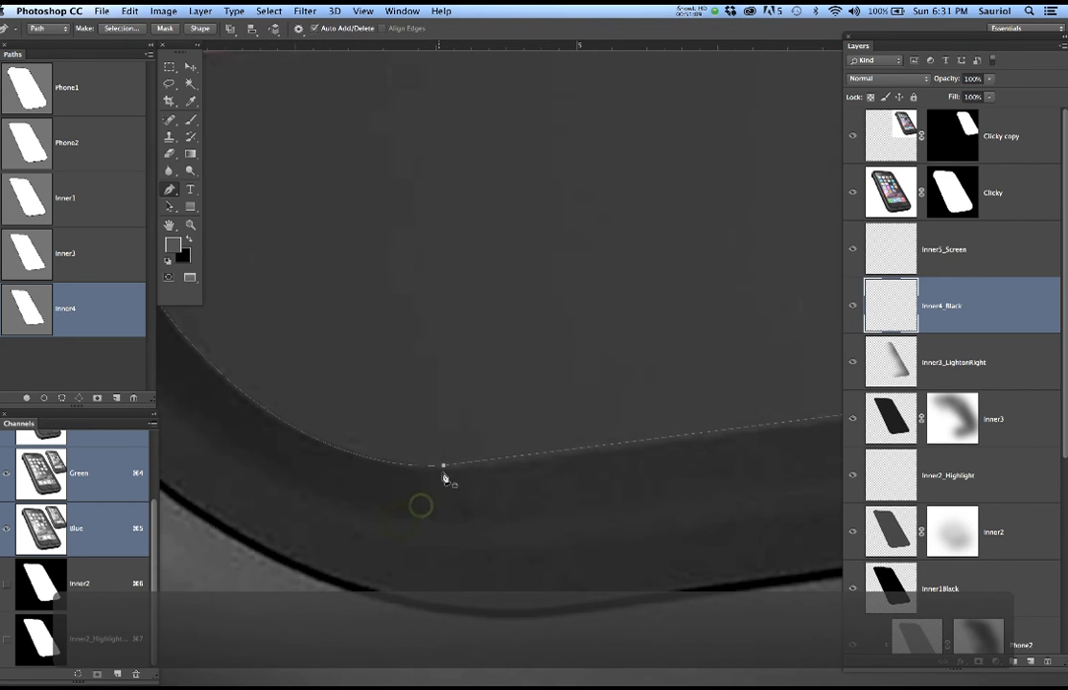
left_click_drag(444, 468, 449, 473)
mouse_move(592, 495)
left_mouse_down()
mouse_move(304, 527)
mouse_move(575, 490)
left_mouse_up()
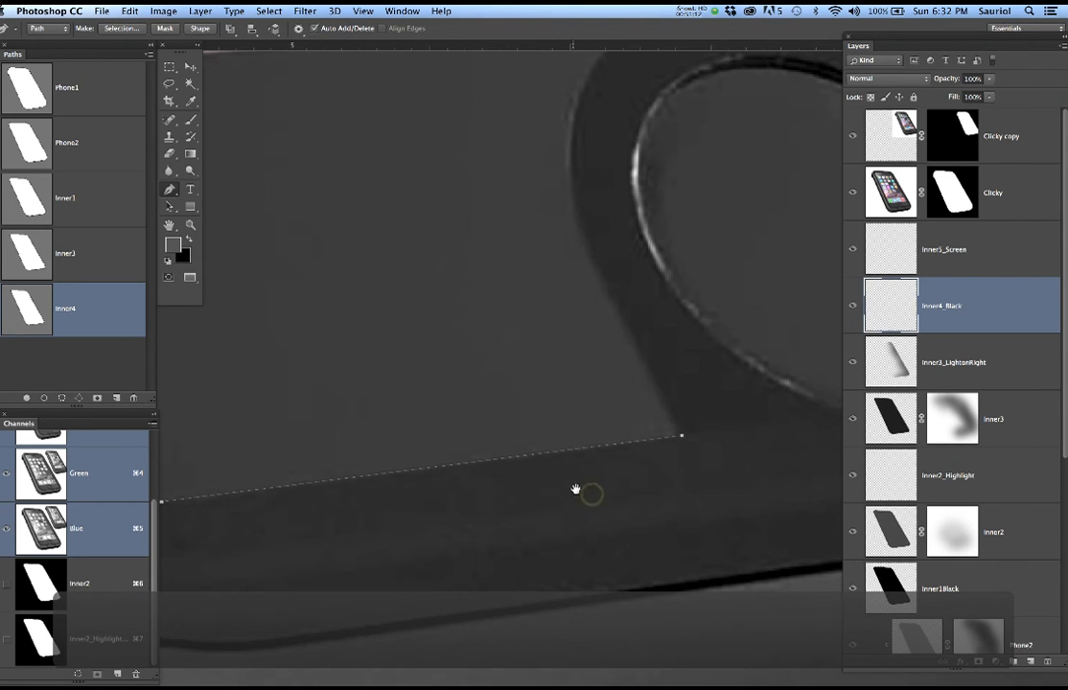
left_click(680, 438)
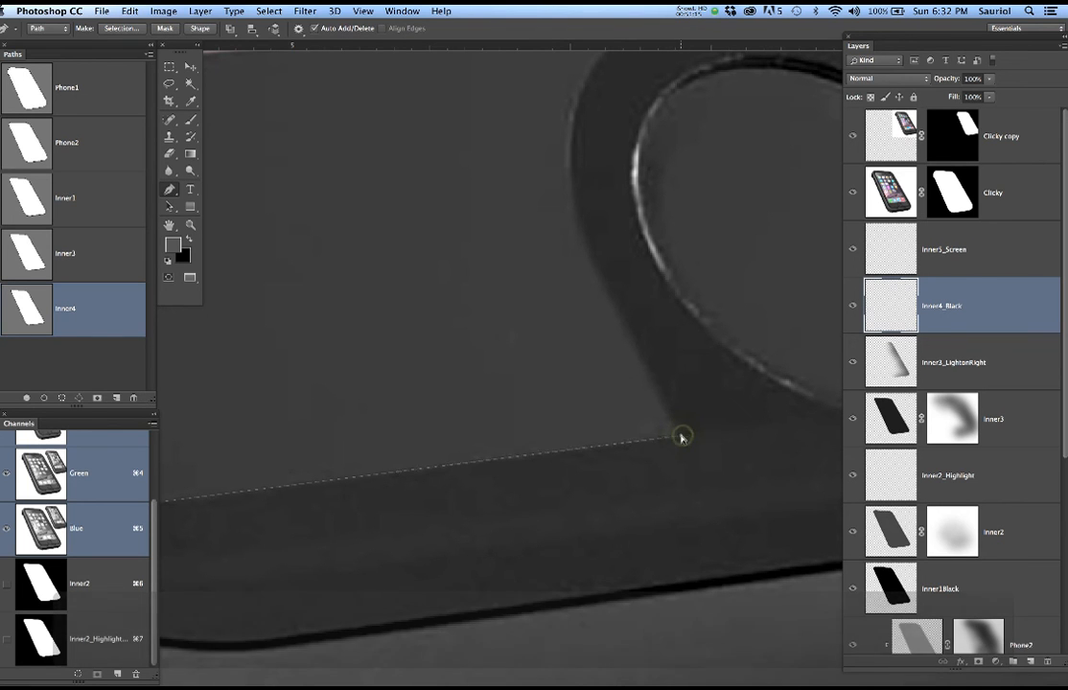
left_click_drag(681, 438, 672, 439)
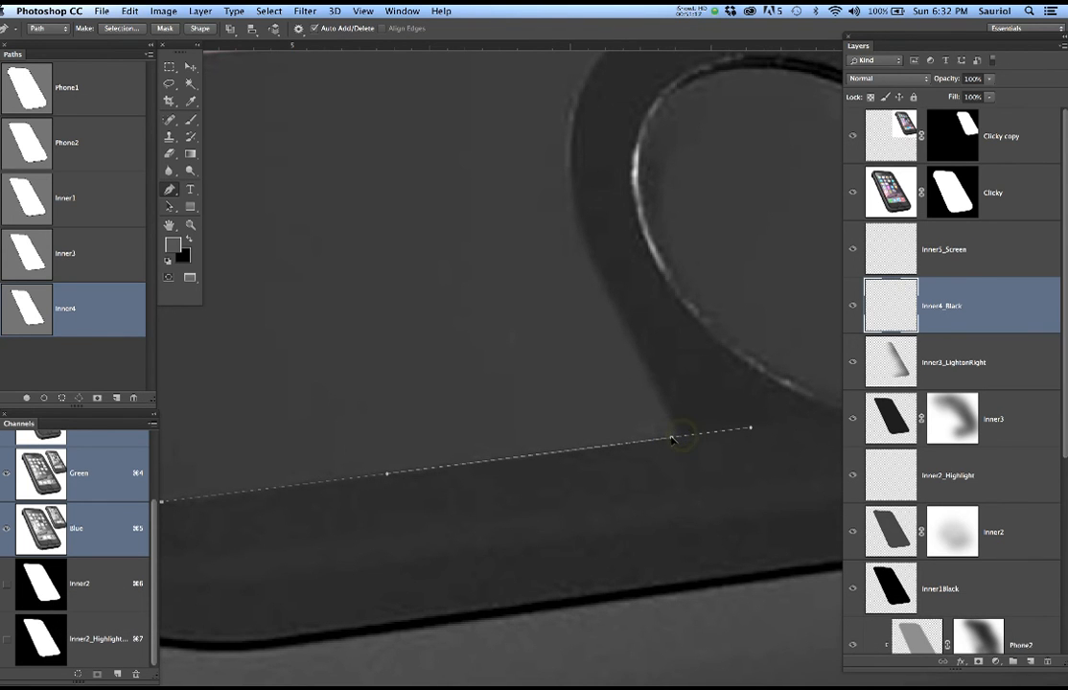
Continue the open Inner4 path from the left base up the home button surround's left side and across to its right shoulder with curved anchors
left_click(673, 438)
left_click_drag(668, 418, 658, 404)
left_click_drag(715, 439, 609, 563)
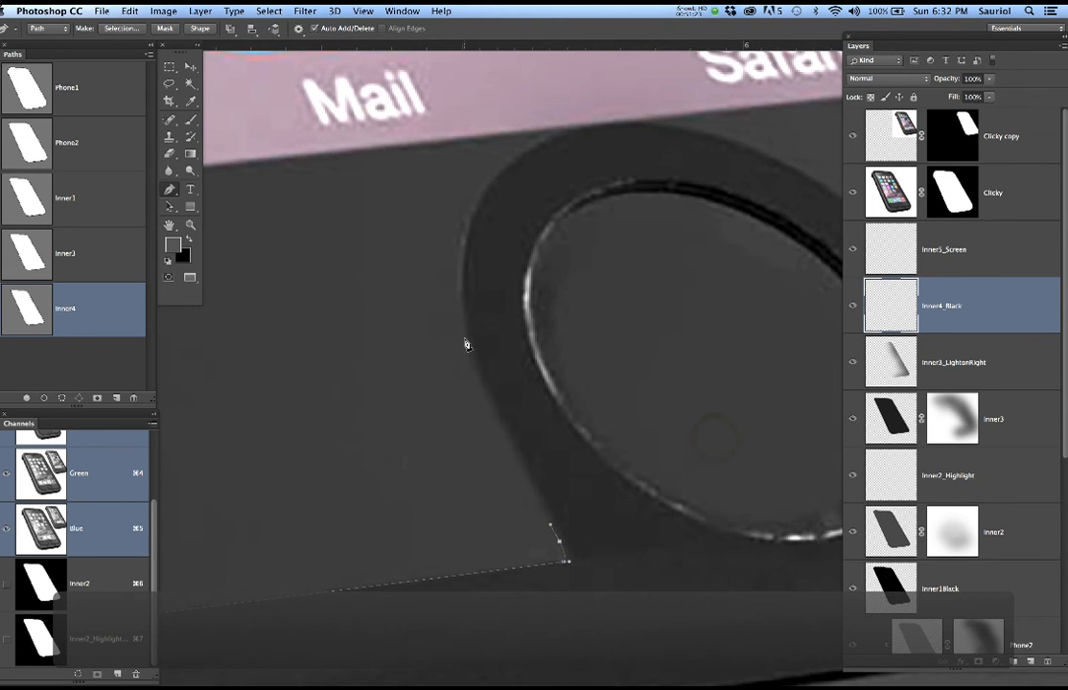
left_click_drag(465, 338, 407, 211)
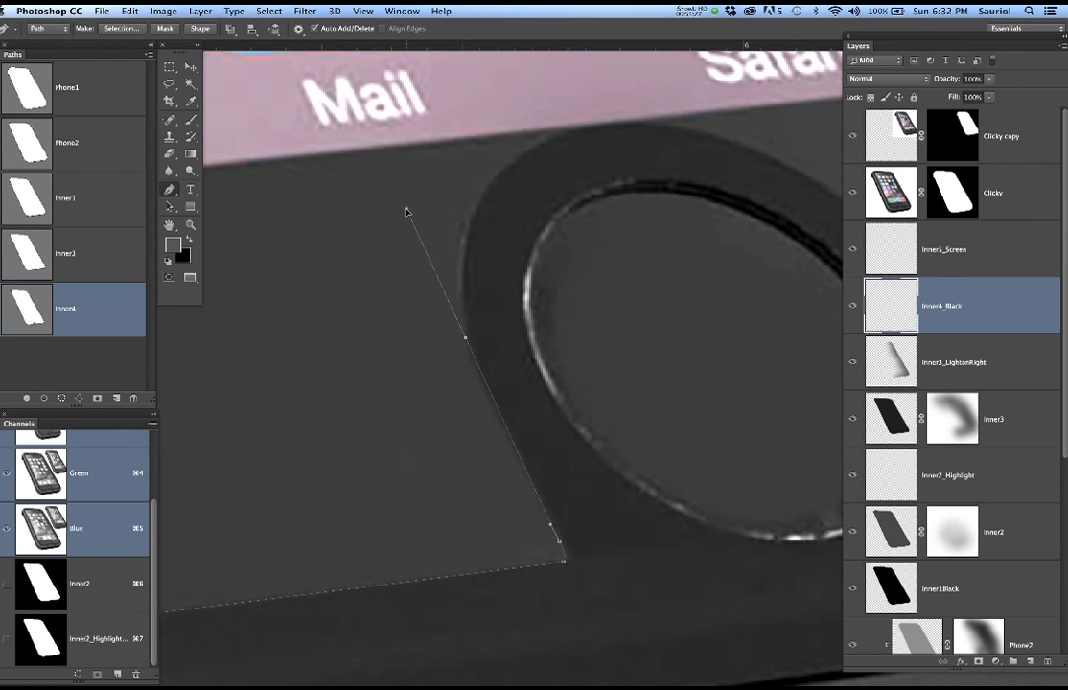
left_click_drag(566, 293, 405, 377)
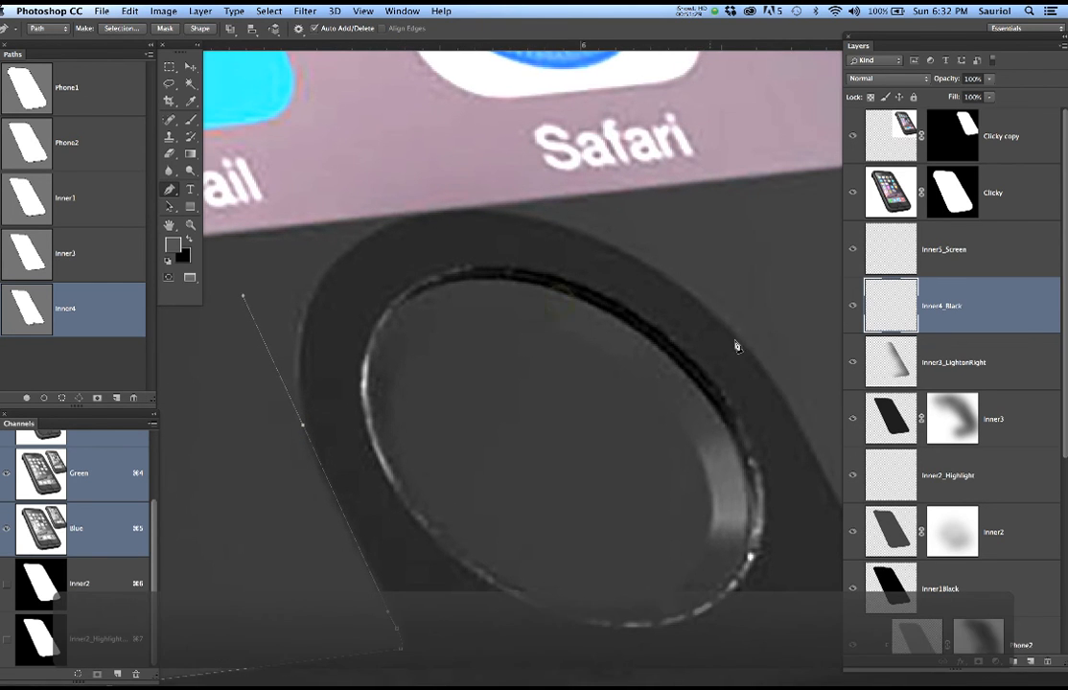
left_click_drag(759, 362, 809, 441)
Shift the Inner4 path's end anchor at the surround's right base, add corner anchors there, and close the path at the right shoulder
left_click_drag(653, 396, 486, 246)
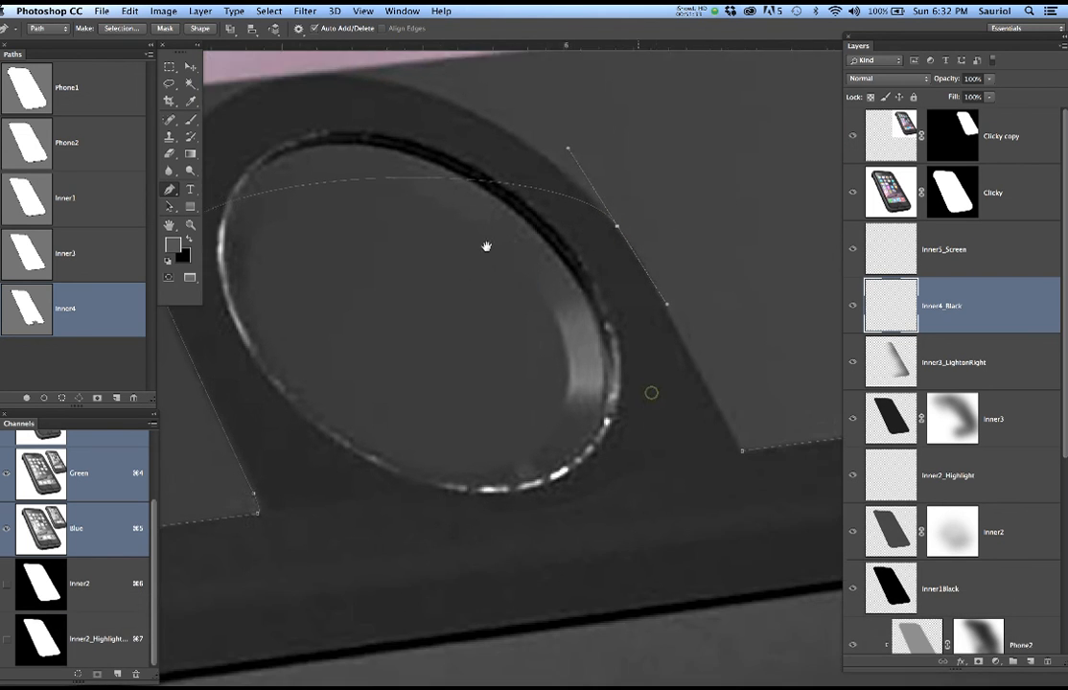
scroll(674, 413, "up", 3)
left_click_drag(628, 388, 520, 414)
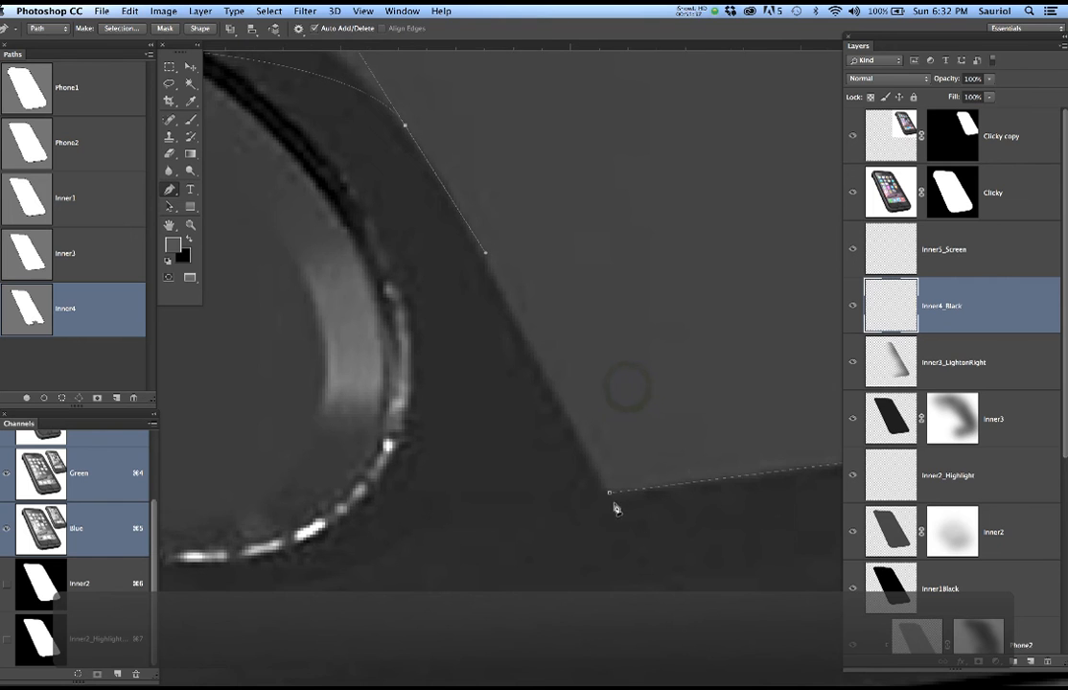
left_click_drag(610, 495, 628, 494)
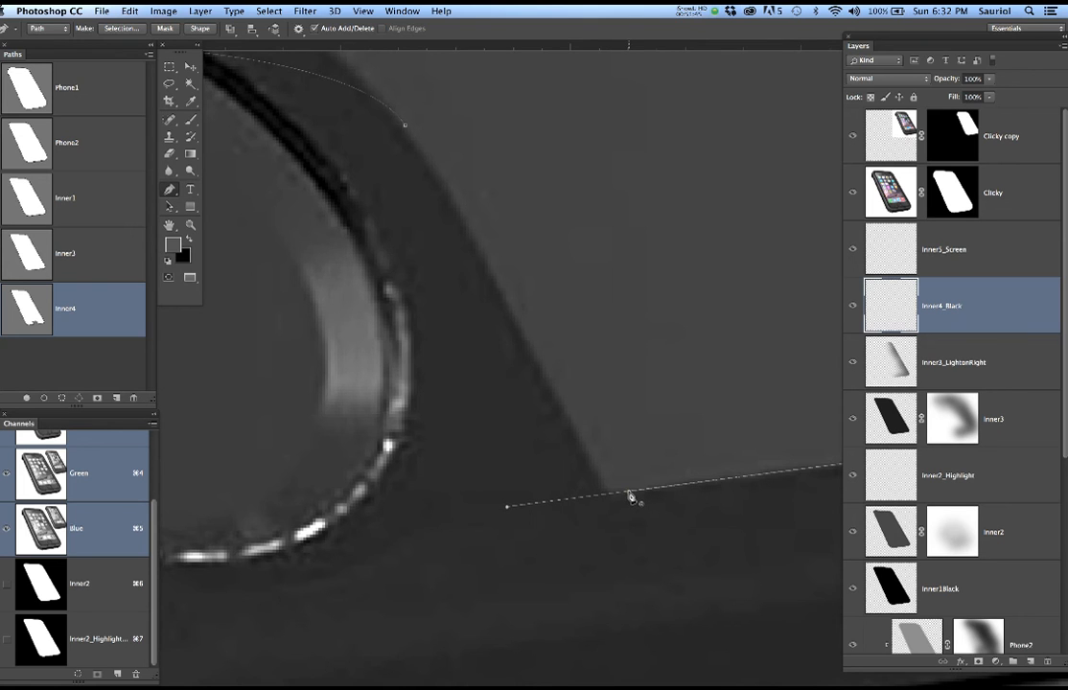
left_click(627, 494, "alt")
key("super+z")
left_click(629, 495)
key("super+z")
left_click(619, 493)
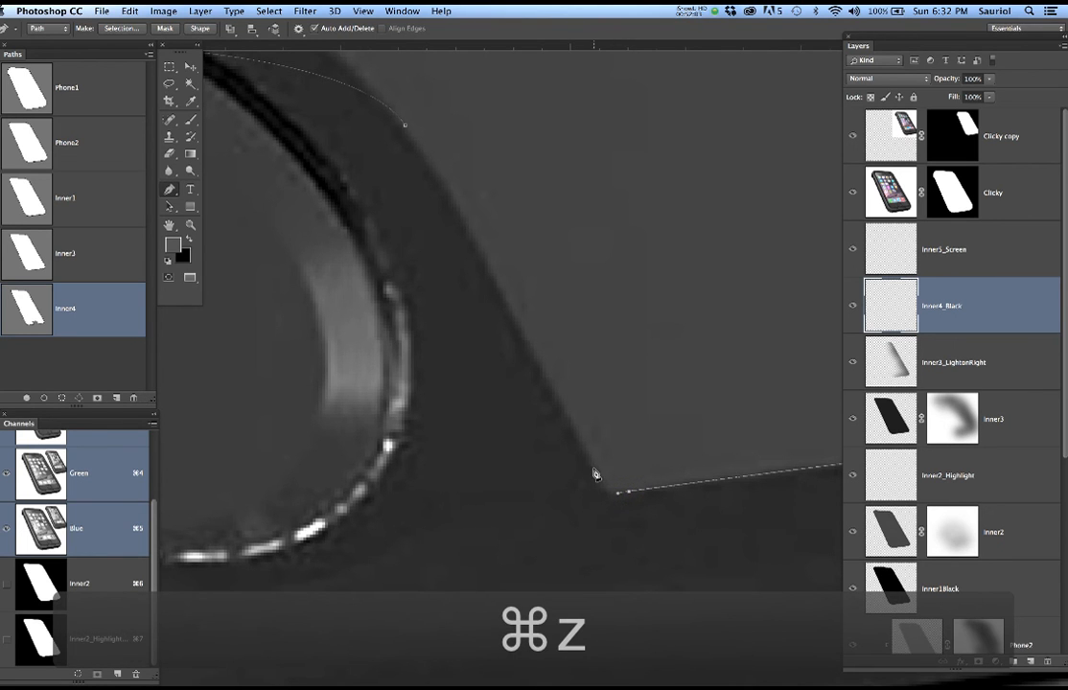
left_click(595, 469)
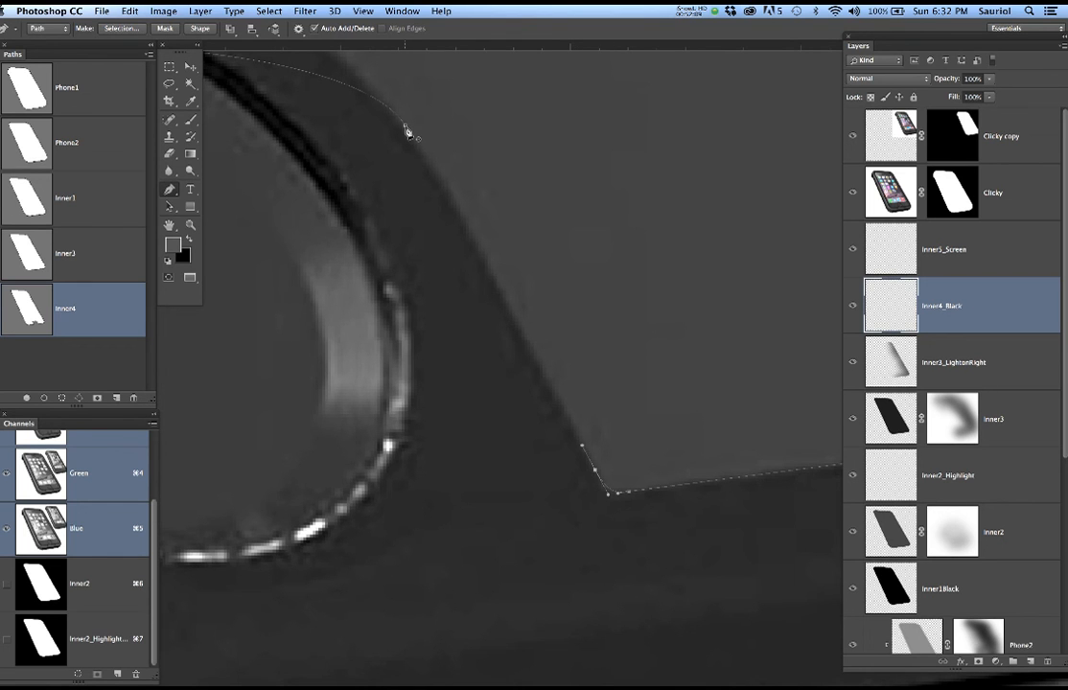
left_click_drag(405, 125, 378, 95)
Adjust the direction handles and right shoulder anchor of the Inner4 path to shape the curve over the home button surround
scroll(432, 222, "down", 6)
left_click_drag(383, 226, 564, 311)
scroll(563, 310, "up", 3)
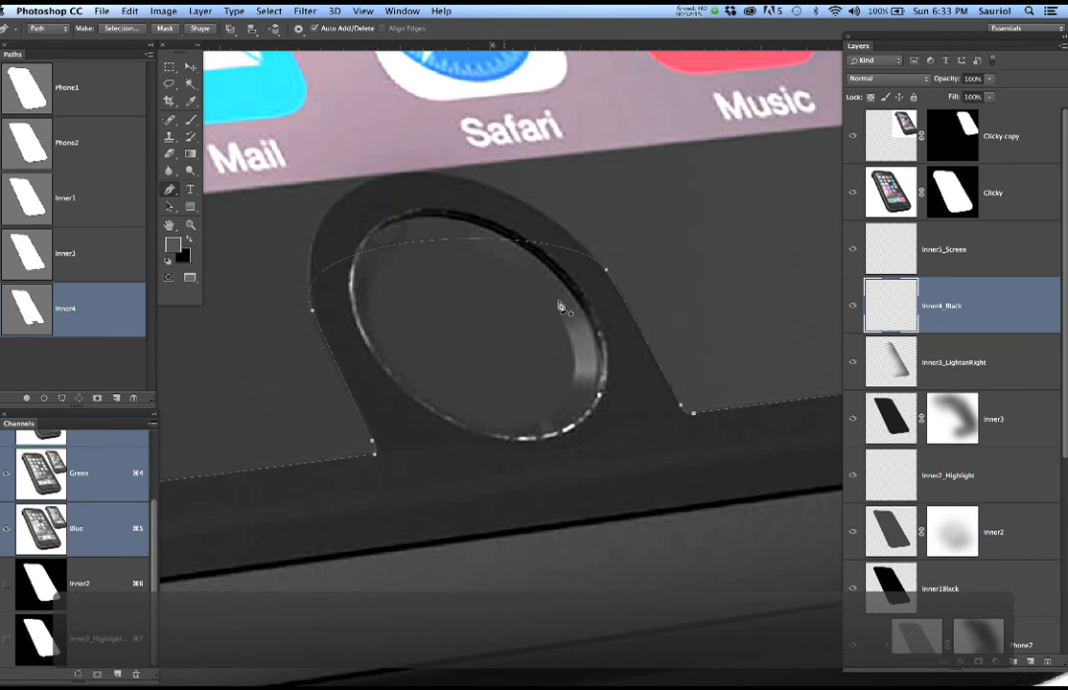
left_click(591, 257)
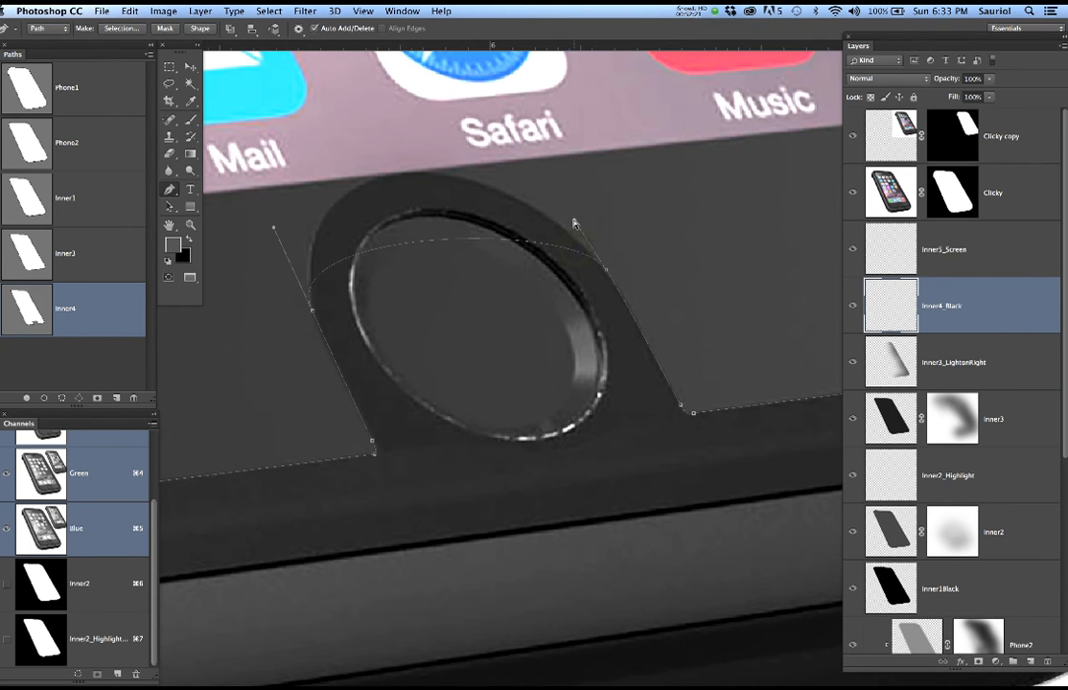
left_click_drag(573, 223, 464, 99)
left_click_drag(273, 228, 278, 167)
left_click_drag(463, 99, 476, 126)
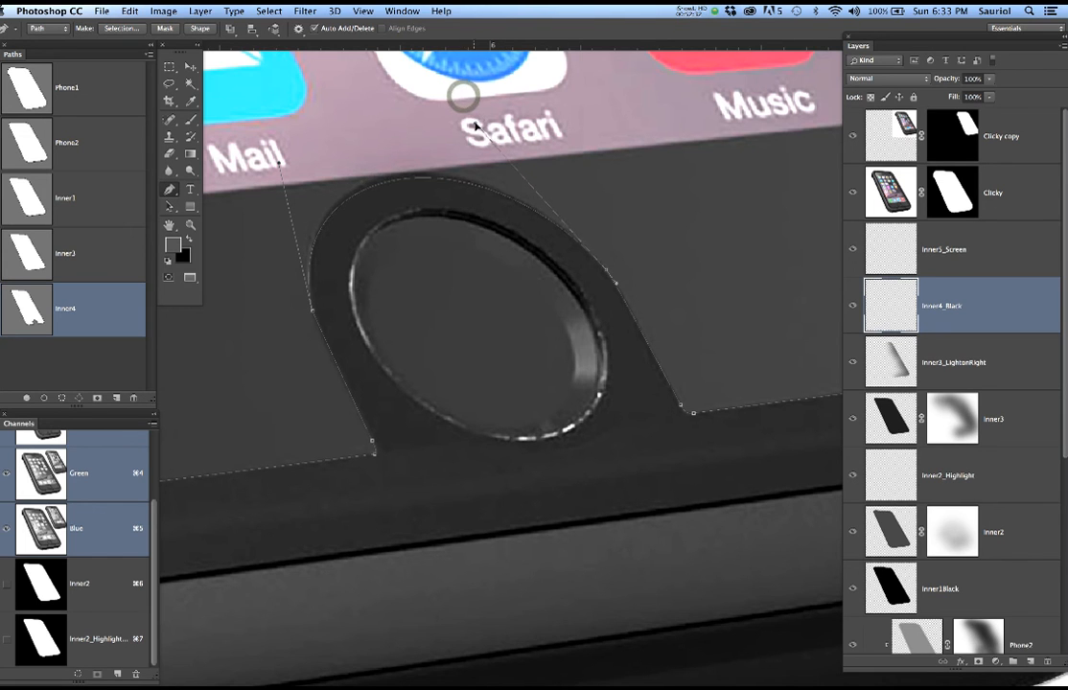
left_click(279, 165)
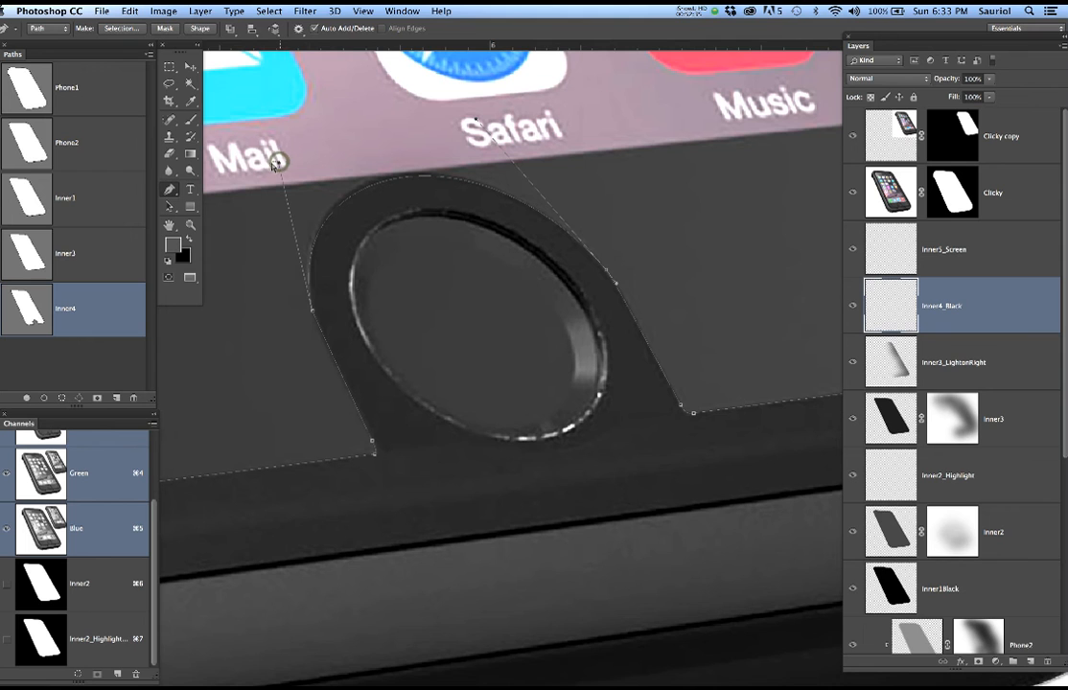
left_click(269, 219)
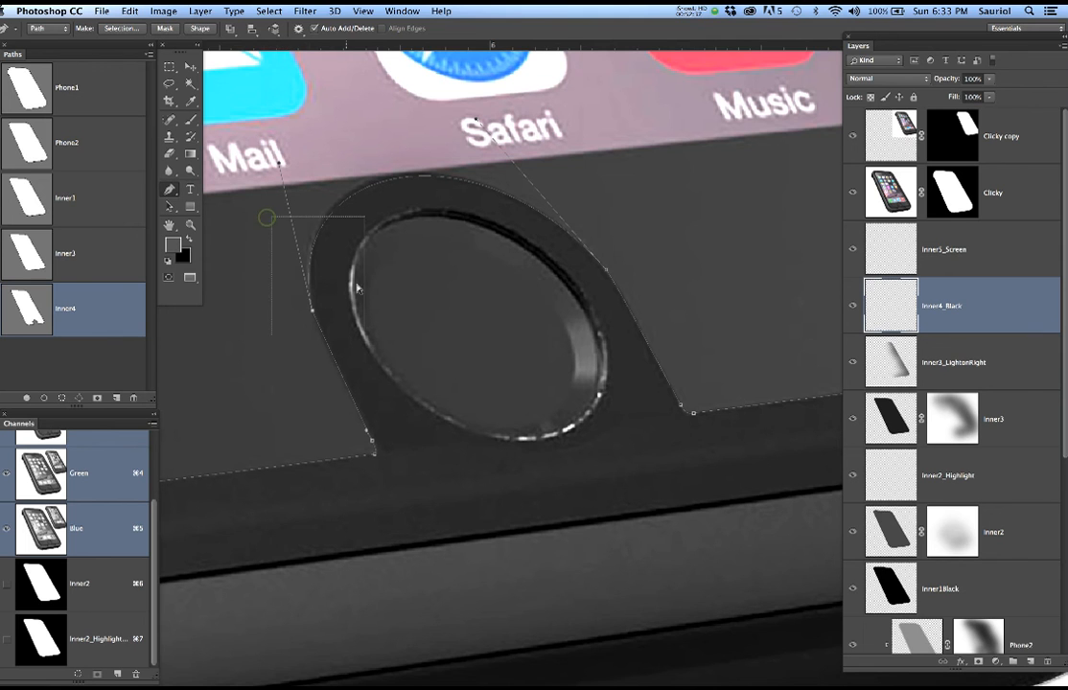
left_click_drag(279, 165, 284, 245)
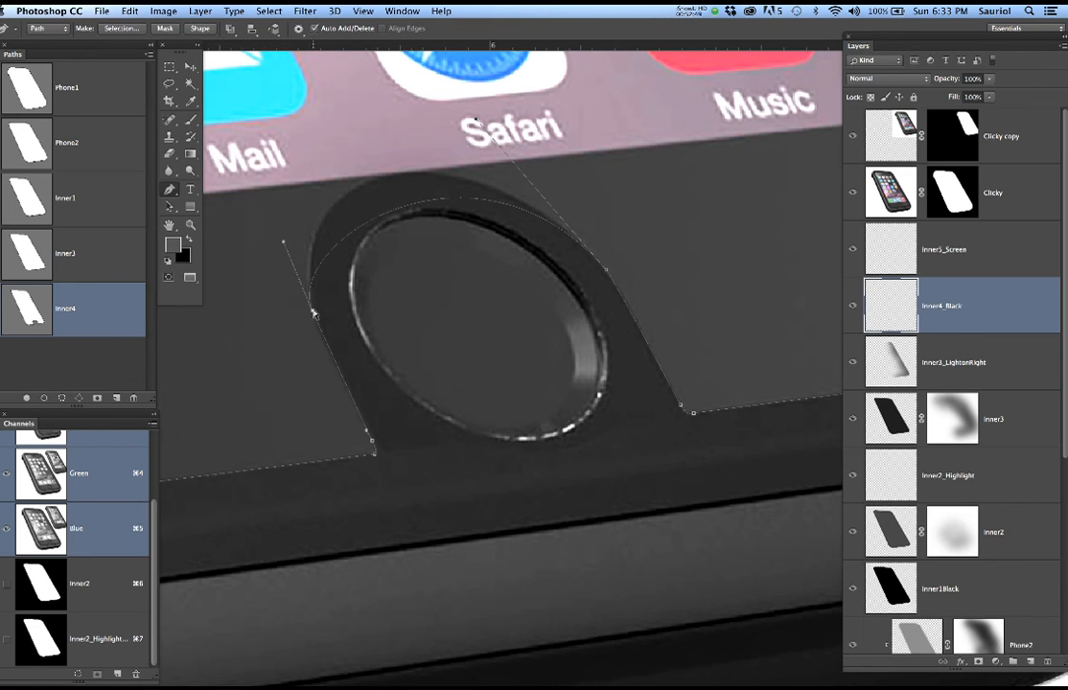
Lower the surround's left side anchor, refine the arch with an added anchor at its crest, and save the document
left_click_drag(313, 315, 319, 327)
left_click_drag(324, 319, 328, 327)
left_click_drag(288, 254, 261, 158)
left_click_drag(261, 158, 258, 196)
left_click_drag(400, 196, 387, 176)
left_click_drag(544, 200, 551, 198)
key("super+s")
Duplicate the Inner4 path and shift the whole copy slightly down and to the left, inside the screen opening's black edge
scroll(520, 246, "down", 5)
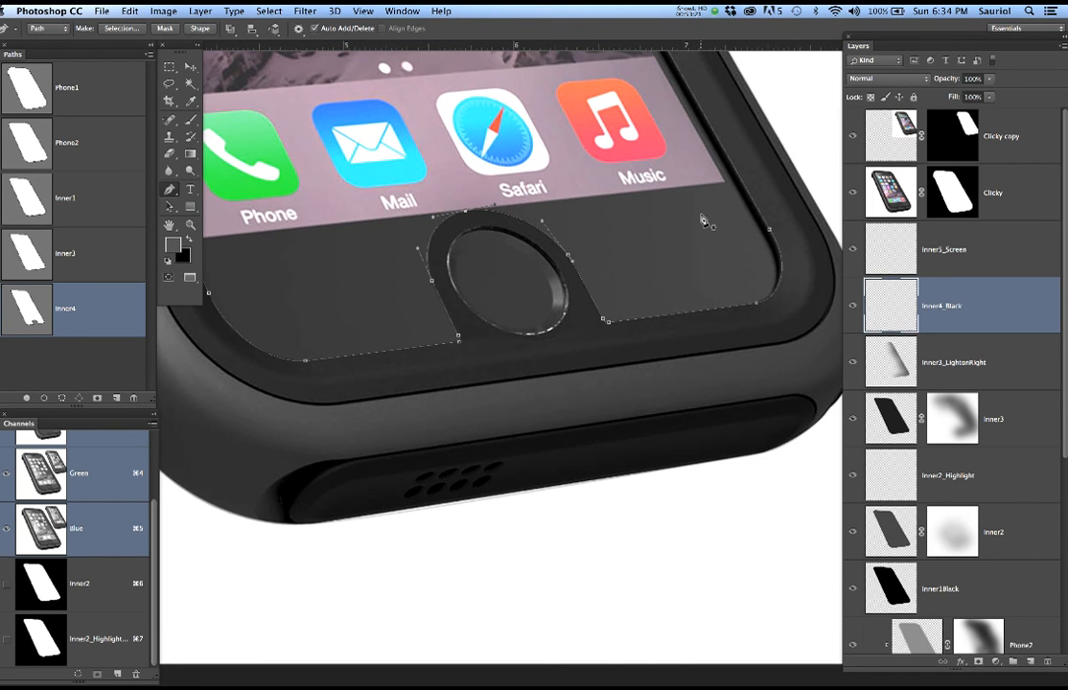
scroll(705, 222, "down", 4)
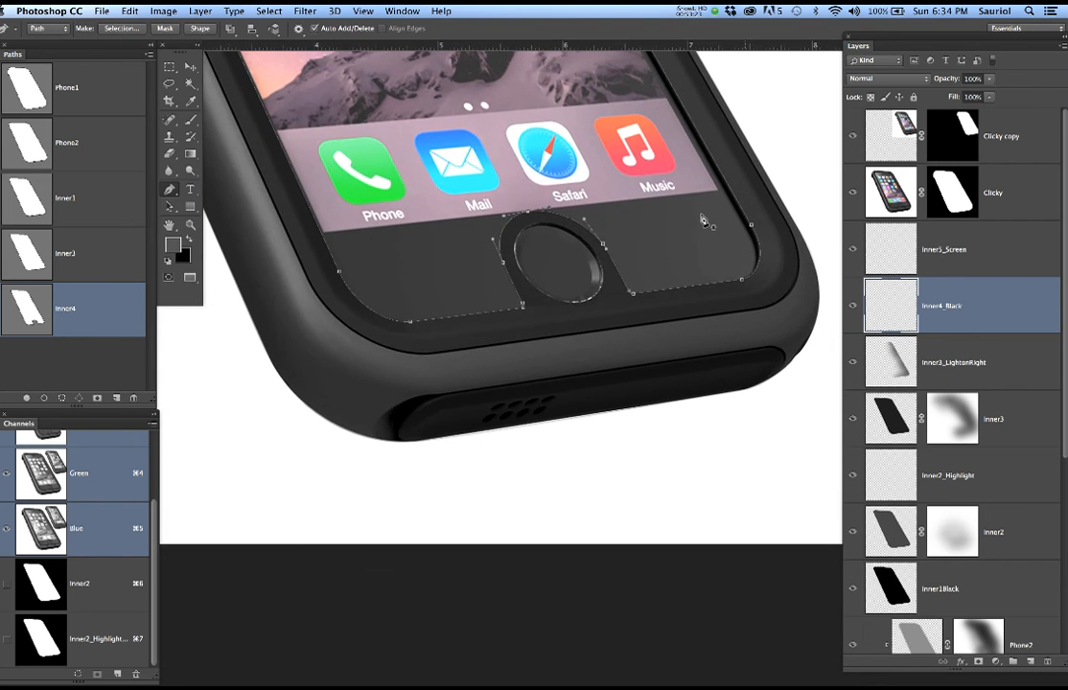
scroll(682, 184, "up", 5)
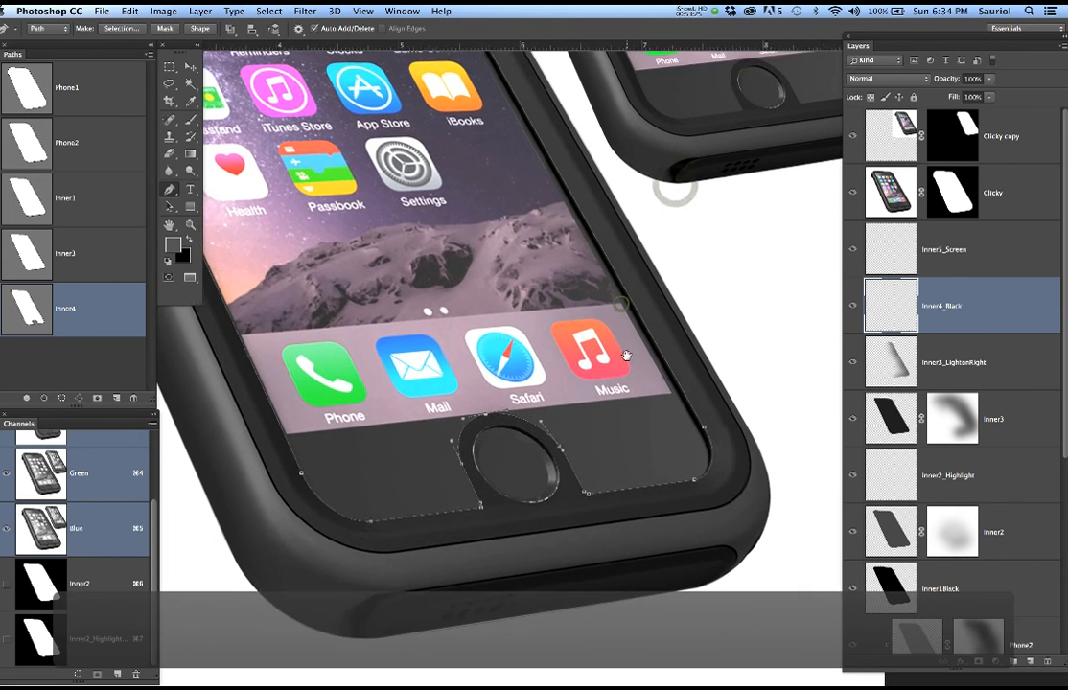
scroll(589, 291, "down", 4)
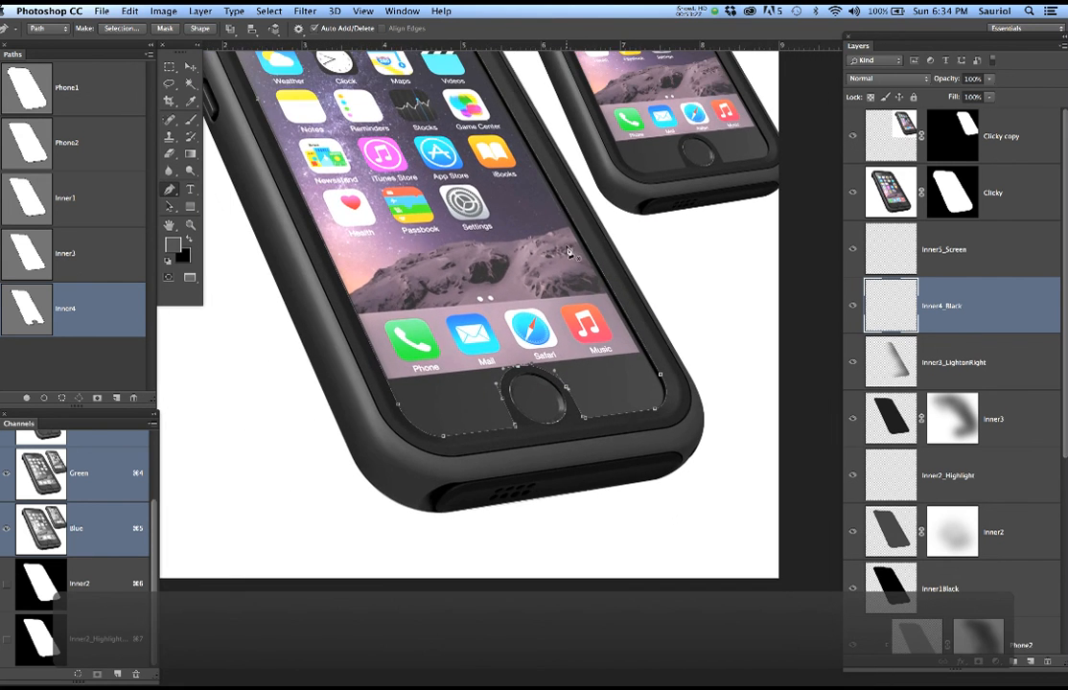
scroll(549, 231, "up", 5)
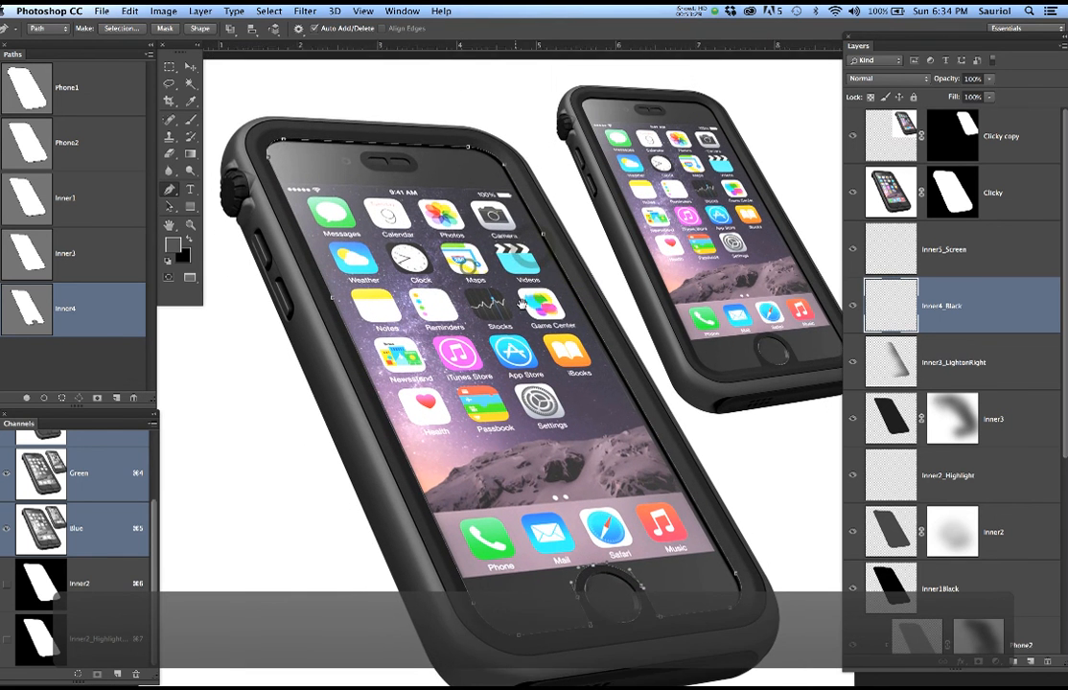
left_click_drag(95, 307, 111, 389)
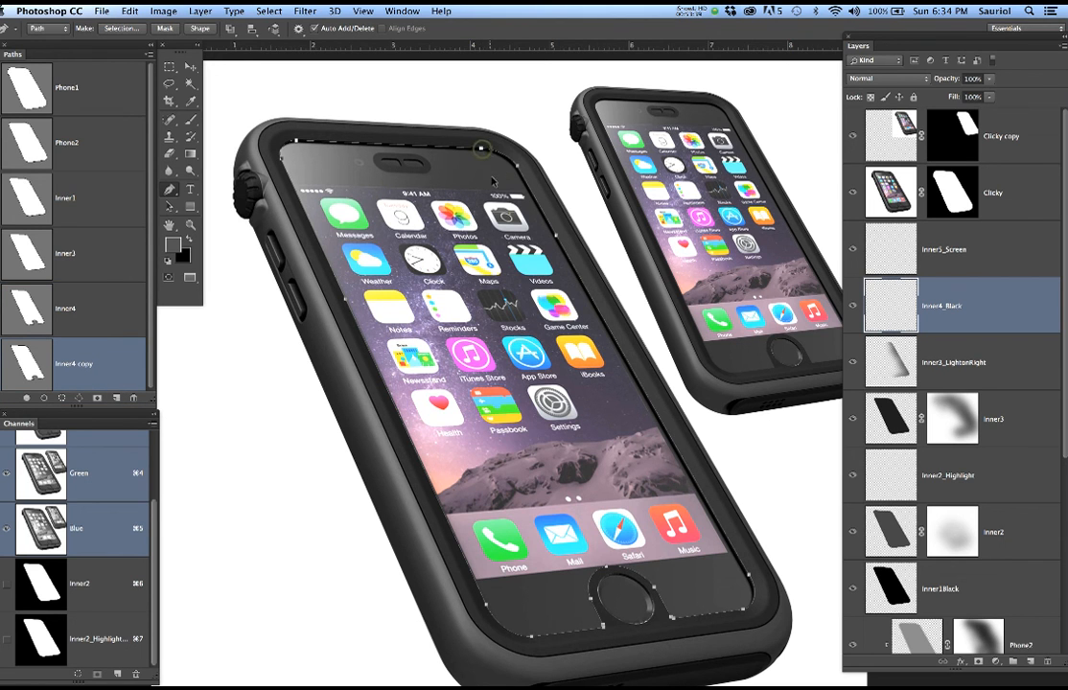
scroll(484, 164, "up", 5)
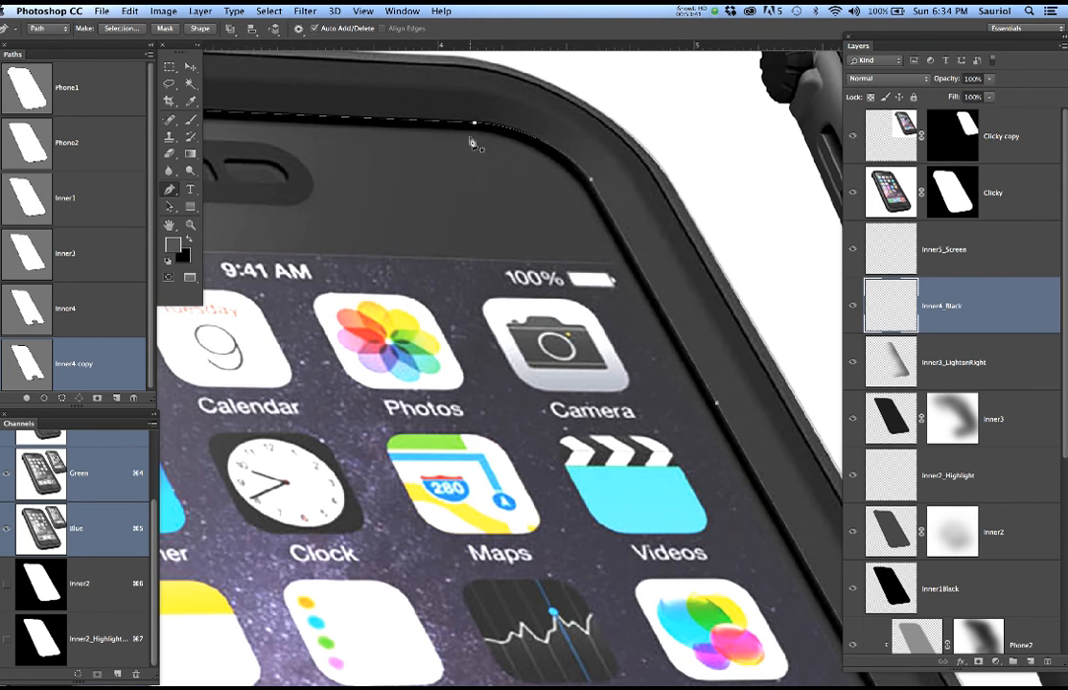
left_click_drag(476, 125, 468, 137)
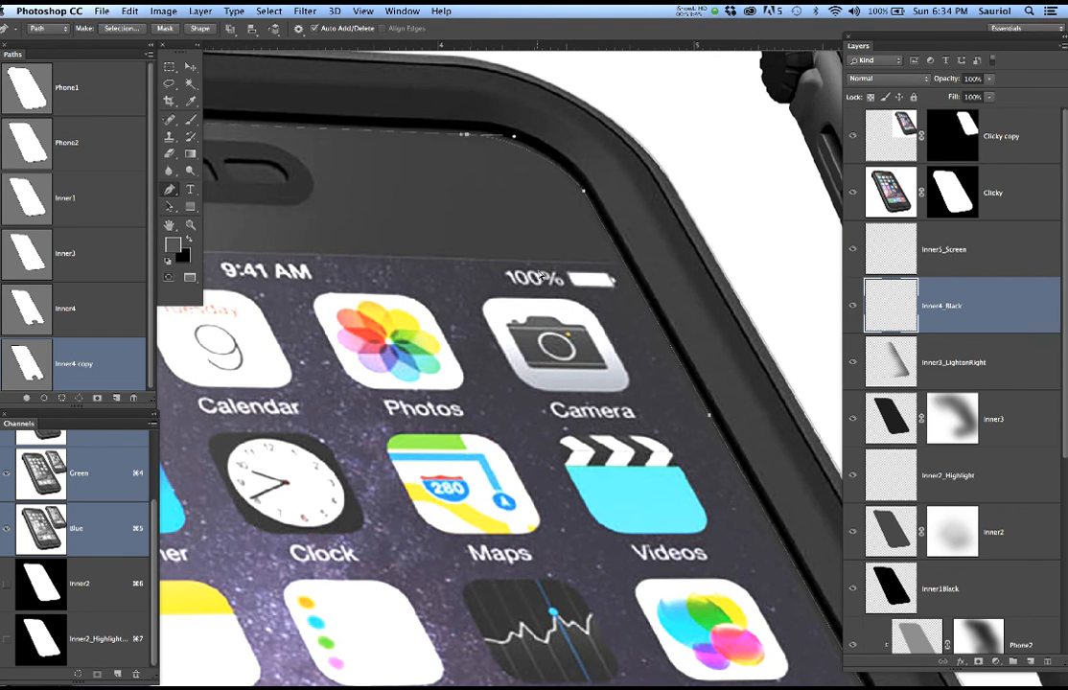
Examine how the shifted path copy follows the screen's right edge, lower-right corner and home button surround
scroll(543, 277, "down", 6)
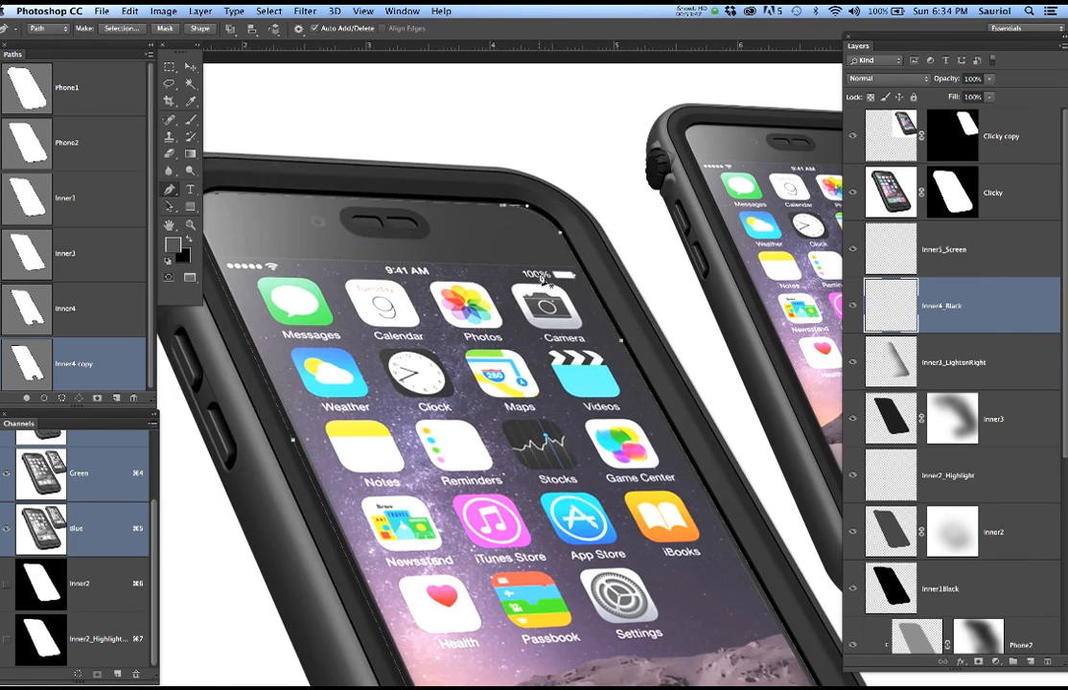
scroll(542, 277, "down", 1)
scroll(769, 505, "down", 10)
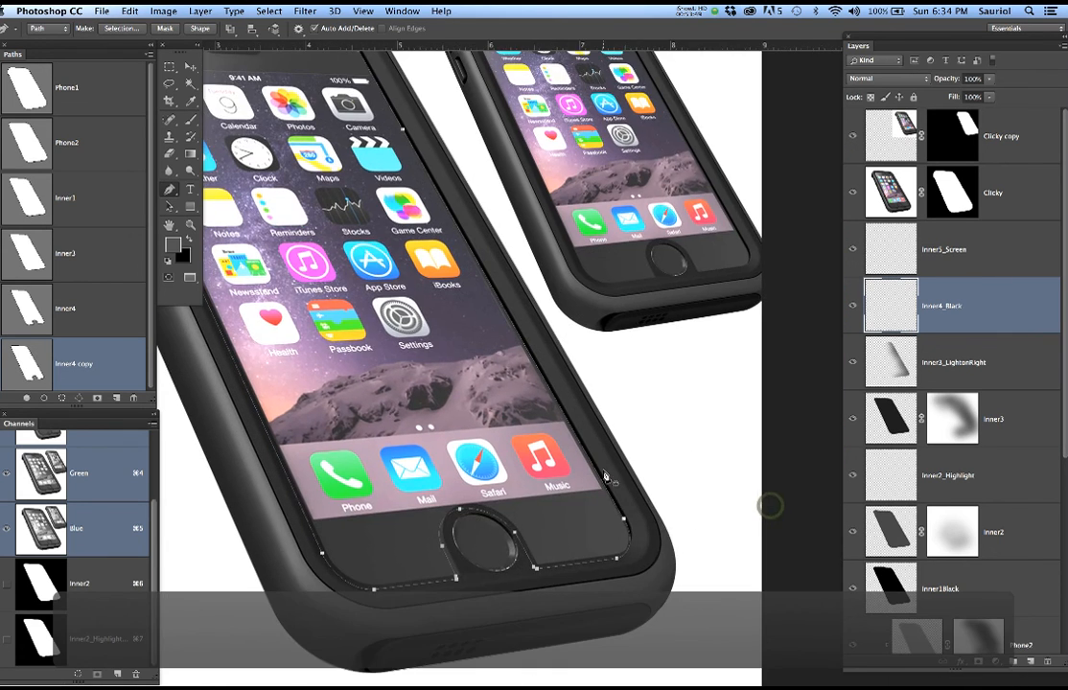
scroll(653, 561, "up", 5)
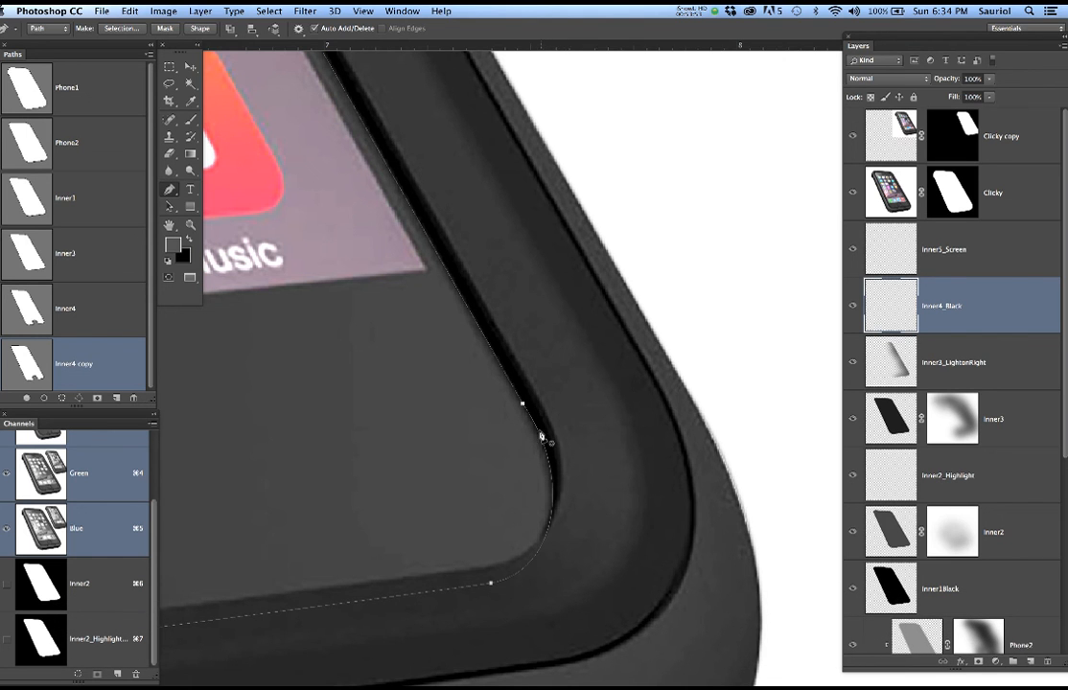
scroll(497, 436, "down", 6)
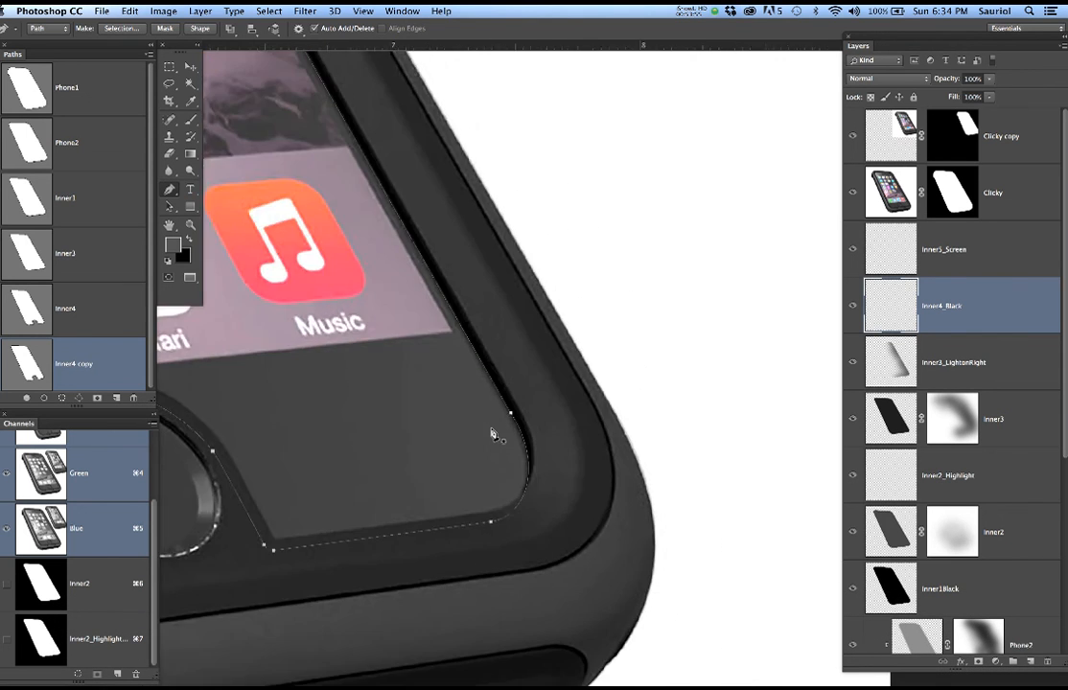
scroll(470, 430, "down", 3)
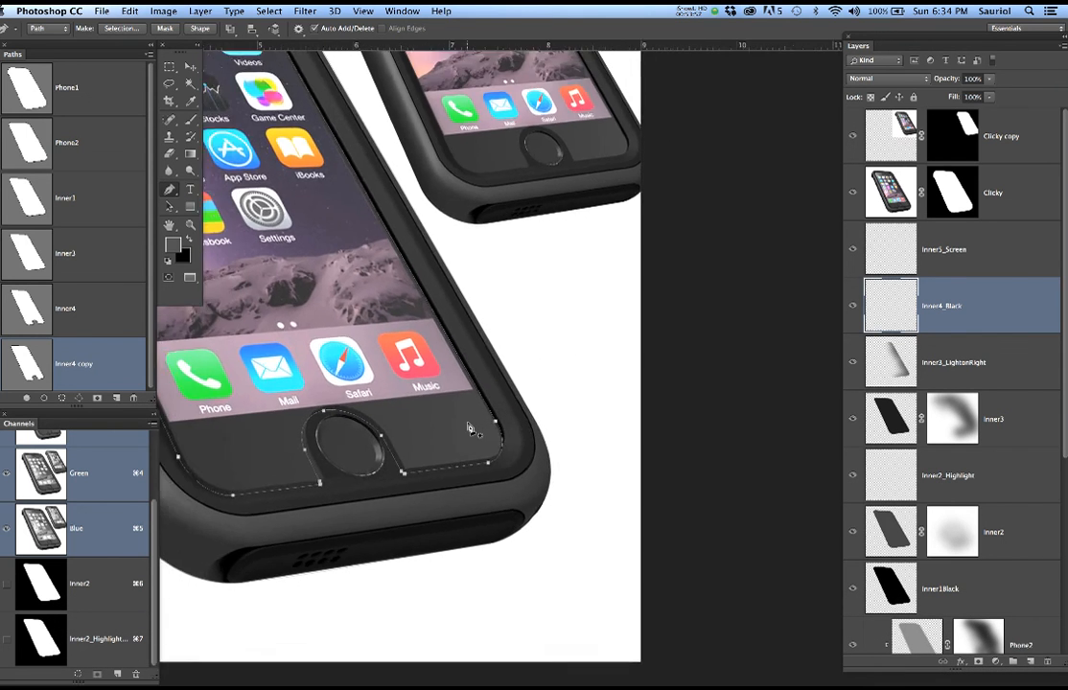
left_click_drag(409, 369, 641, 525)
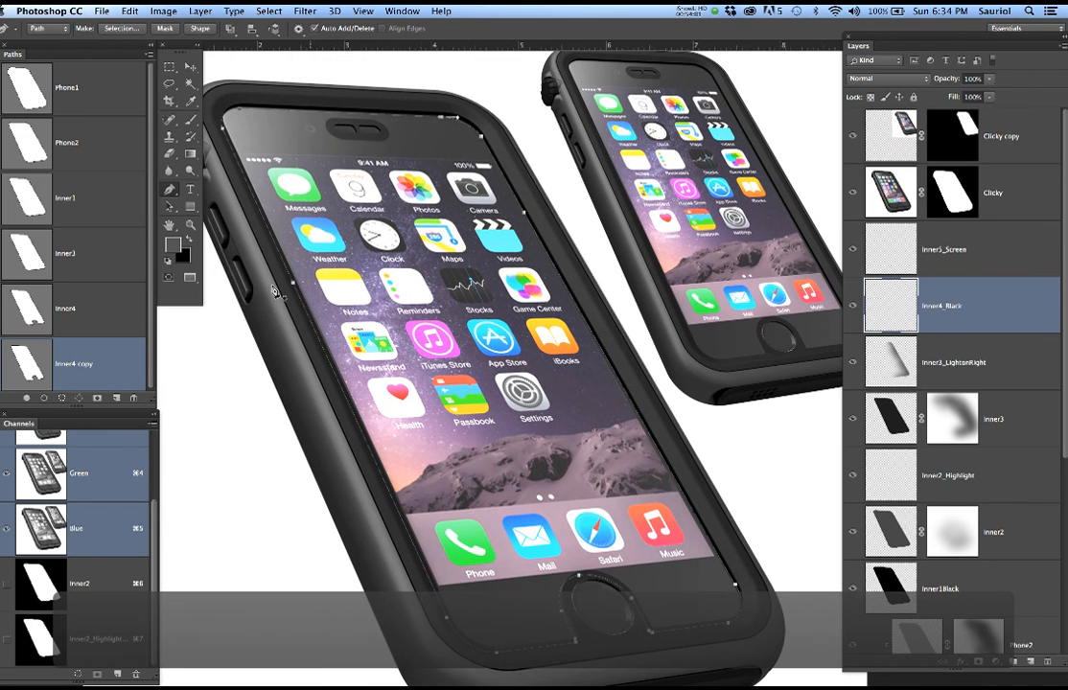
Rename the copied path as Inner5
double_click(84, 366)
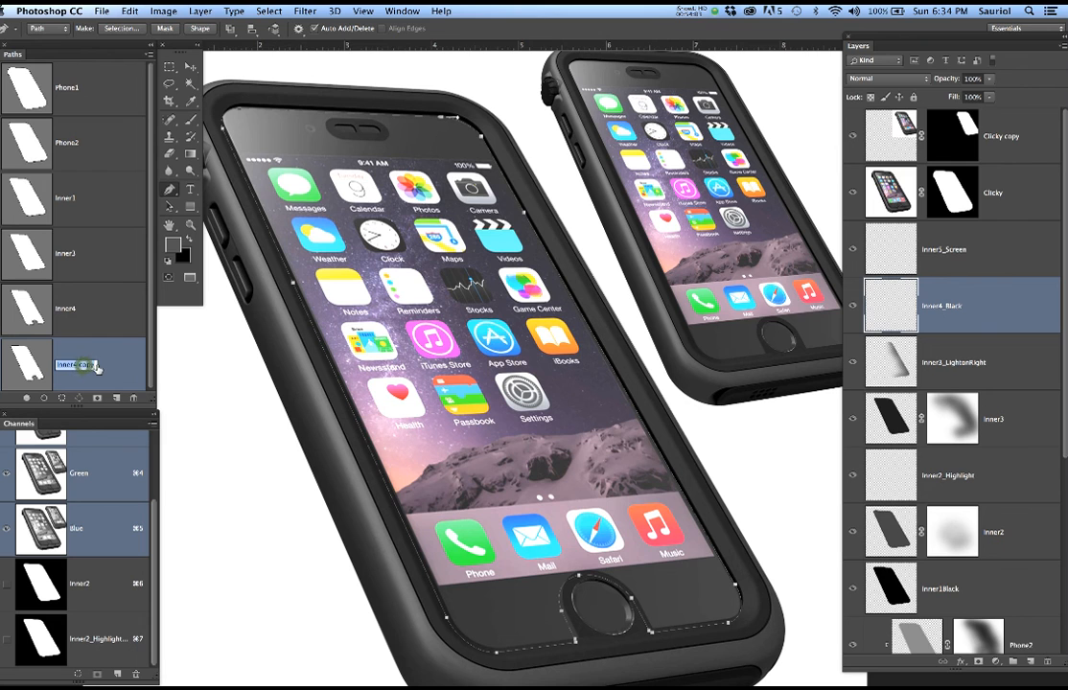
key("Right")
key("BackSpace")
key("BackSpace")
key("BackSpace")
type("5")
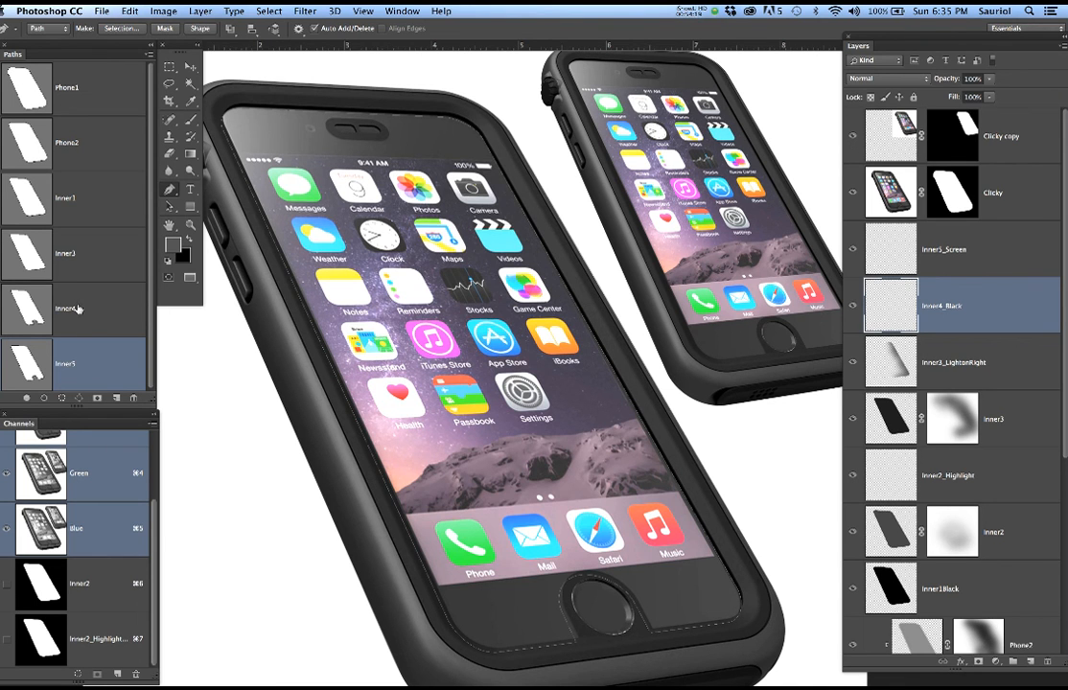
Load the Inner4 path as a selection and hide the Clicky reference layer
left_click(28, 309, "super")
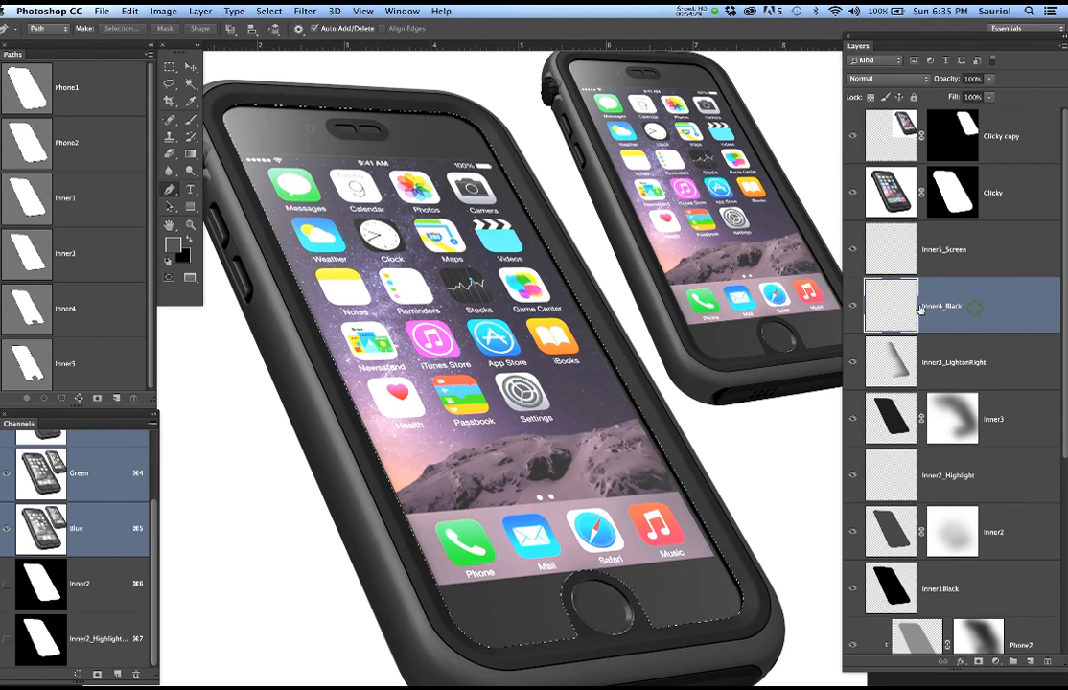
left_click(852, 192)
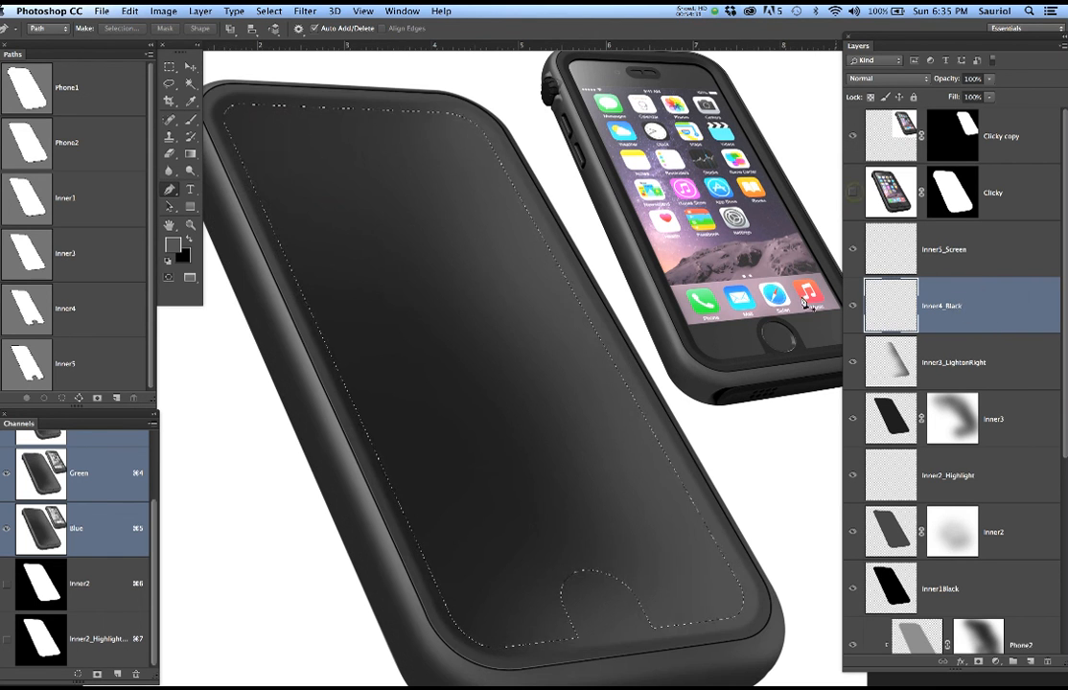
With the Brush tool, sample the black of the smaller phone's screen edge line as the foreground colour
key("b")
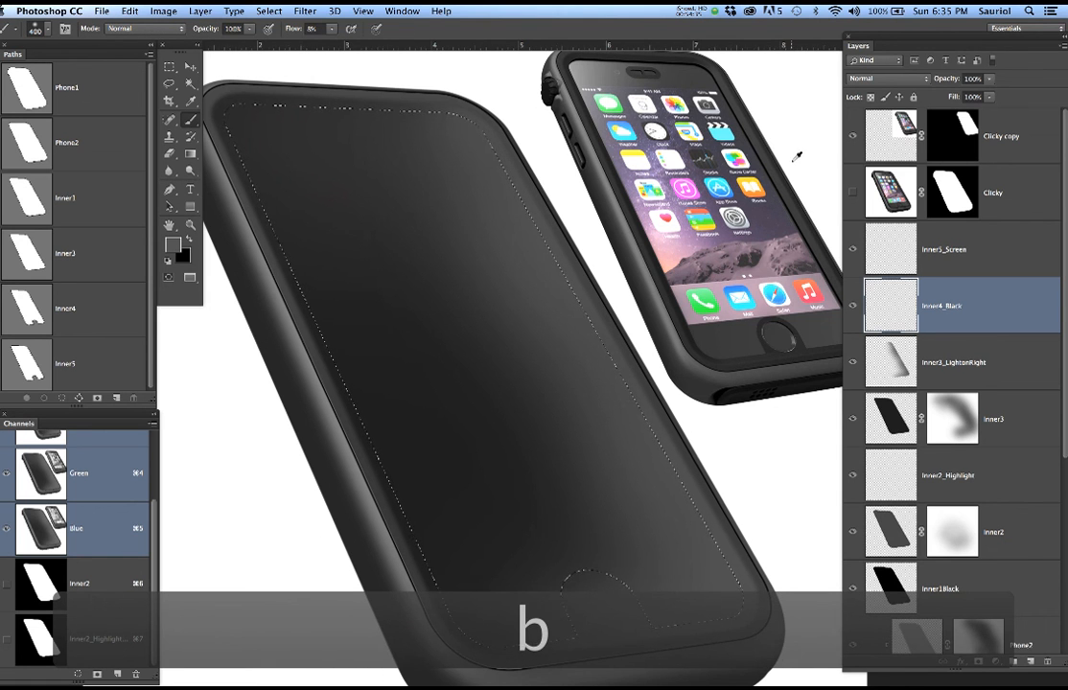
scroll(770, 167, "up", 10)
left_click(628, 198, "alt")
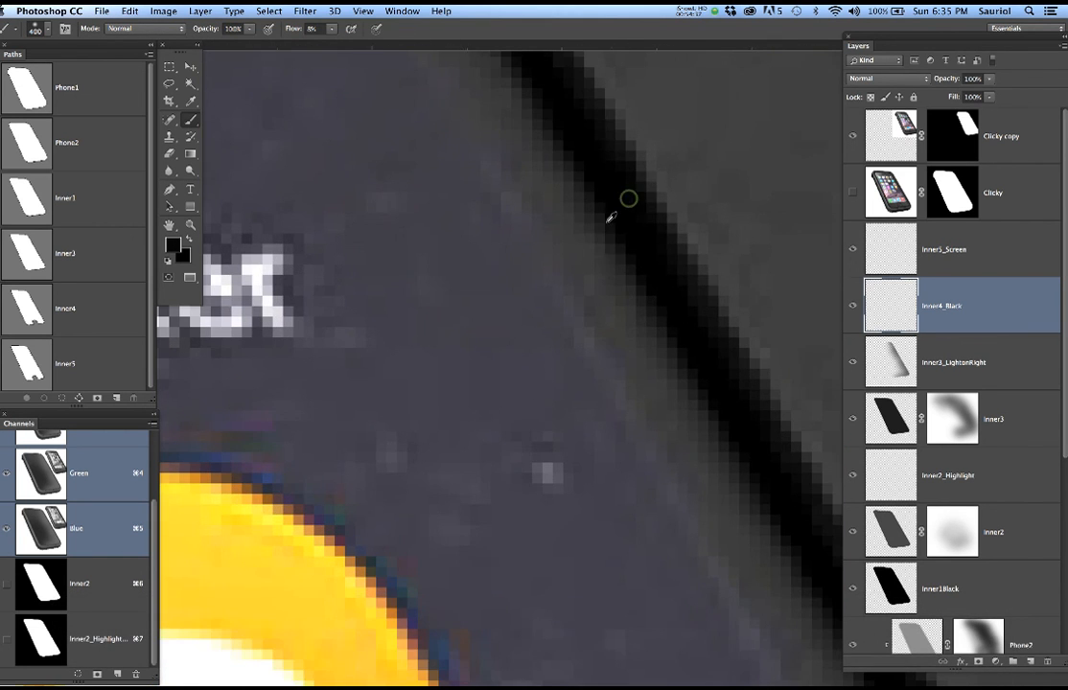
scroll(610, 218, "down", 10)
scroll(611, 217, "up", 4)
scroll(610, 218, "down", 1)
left_click_drag(600, 268, 642, 233)
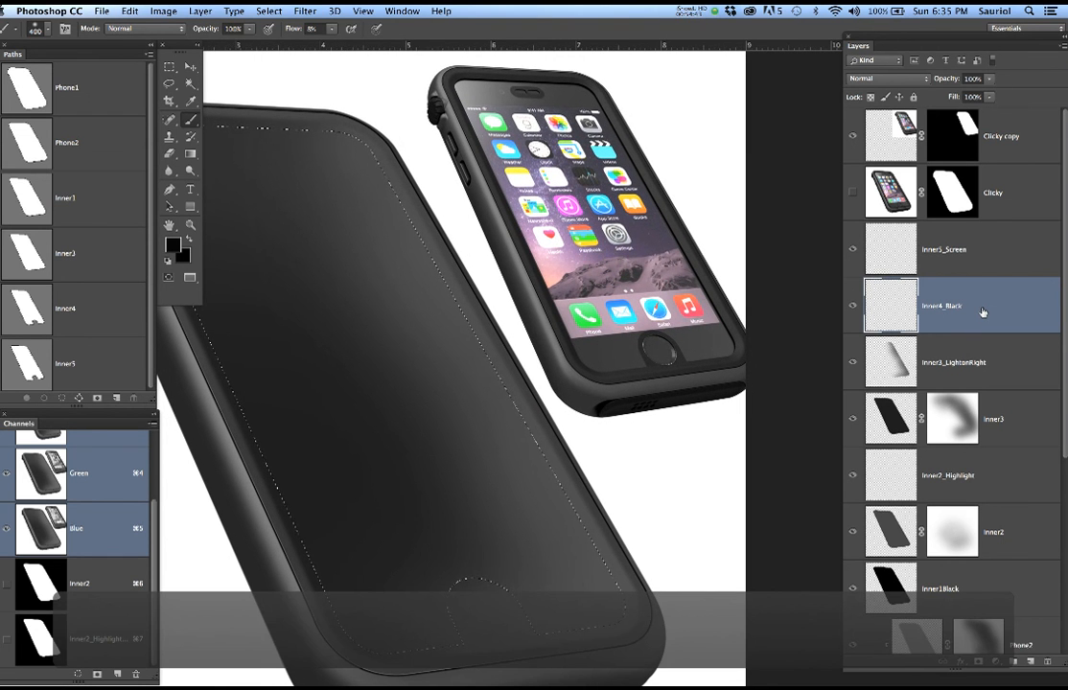
Fill the Inner4 selection with the black foreground colour on the Inner4_Black layer and deselect it
key("alt+BackSpace")
key("alt+super+d")
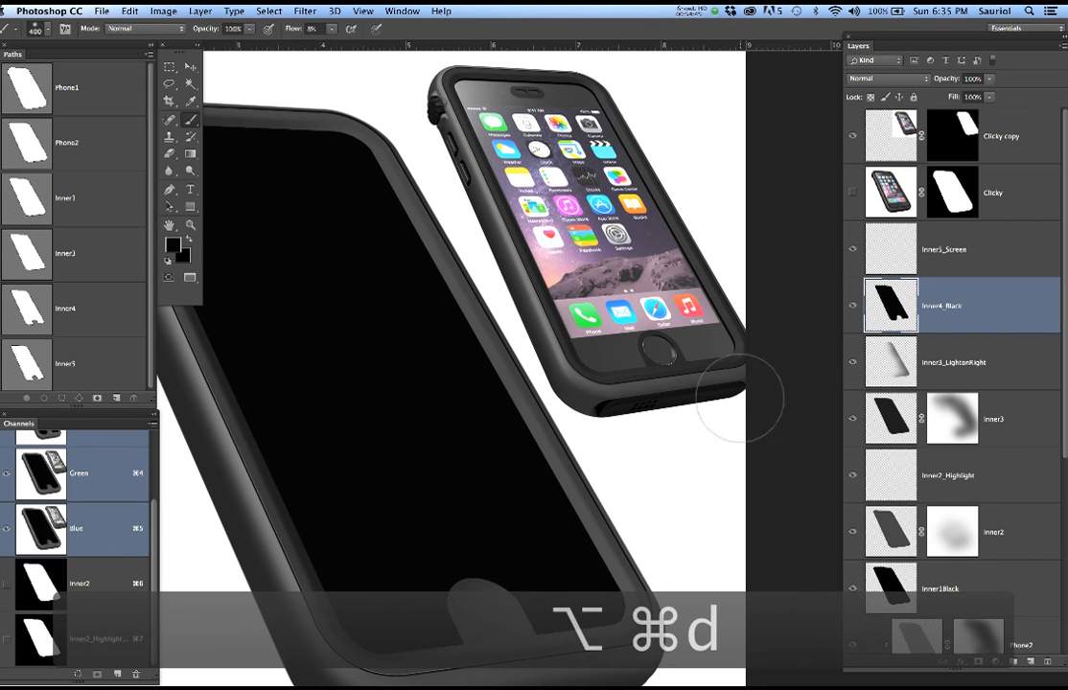
Soften the edge of the black screen shape with a Gaussian Blur of radius 1 and save the document
scroll(494, 360, "up", 3)
scroll(494, 360, "up", 2)
scroll(495, 360, "up", 2)
left_click(269, 10)
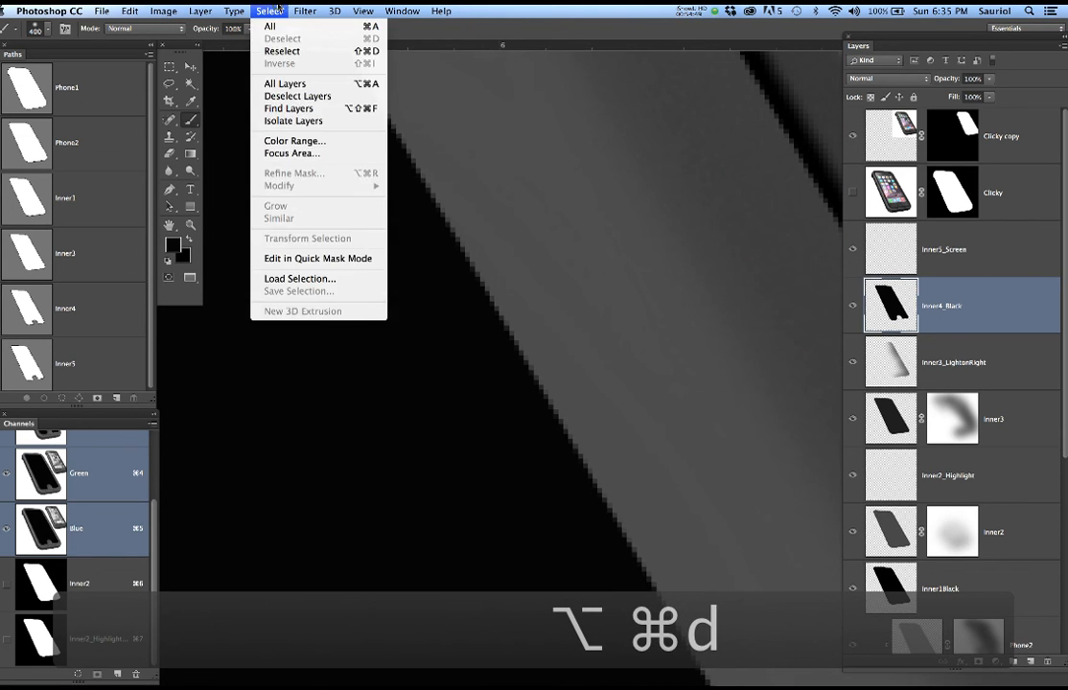
mouse_move(305, 10)
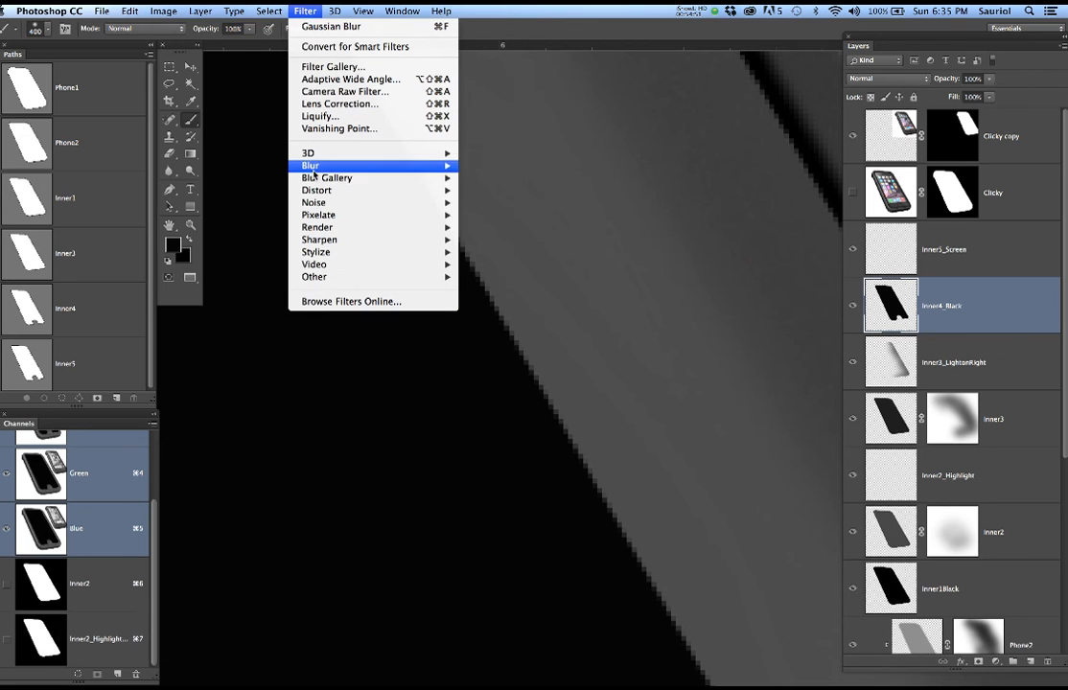
mouse_move(315, 171)
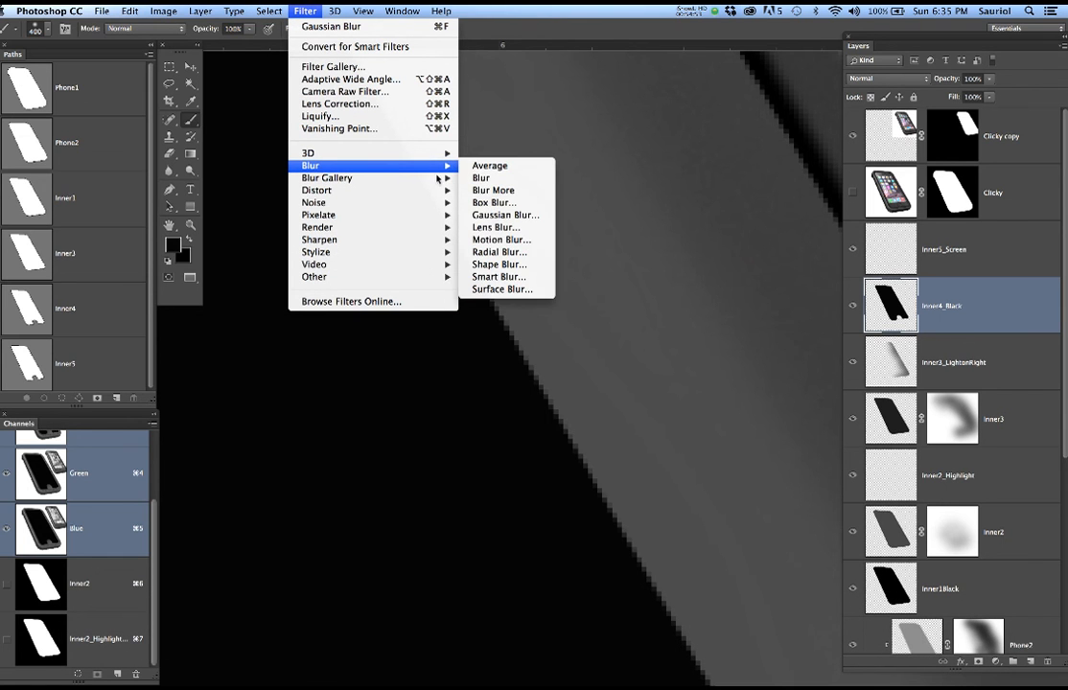
left_click(498, 215)
type("1")
key("Return")
key("b")
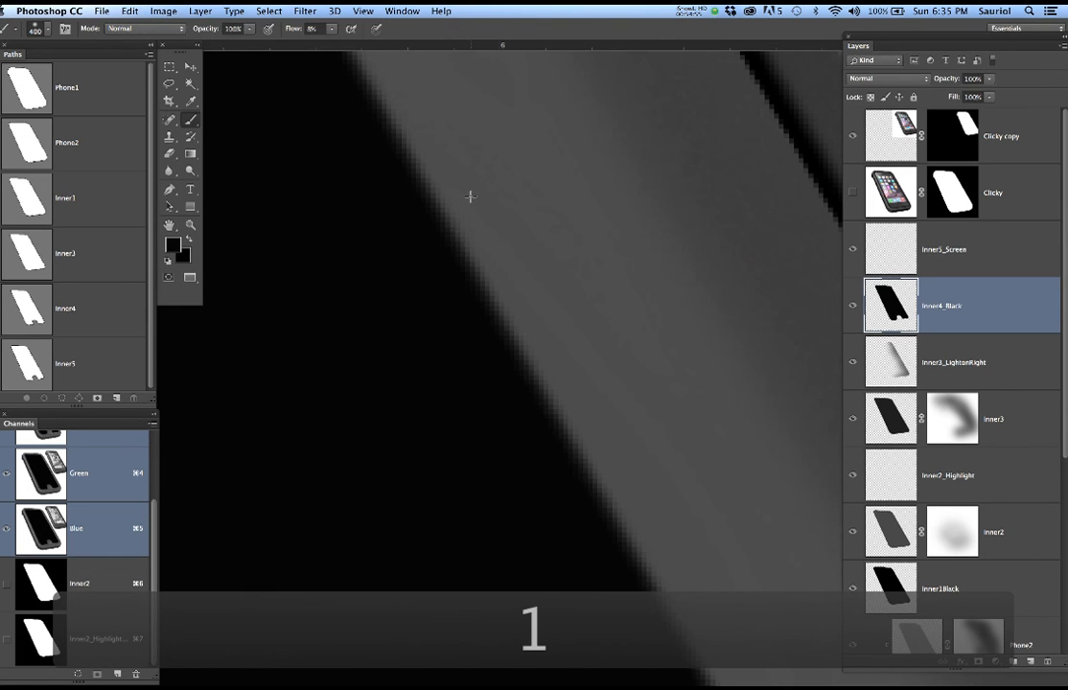
scroll(463, 210, "down", 5)
key("super+s")
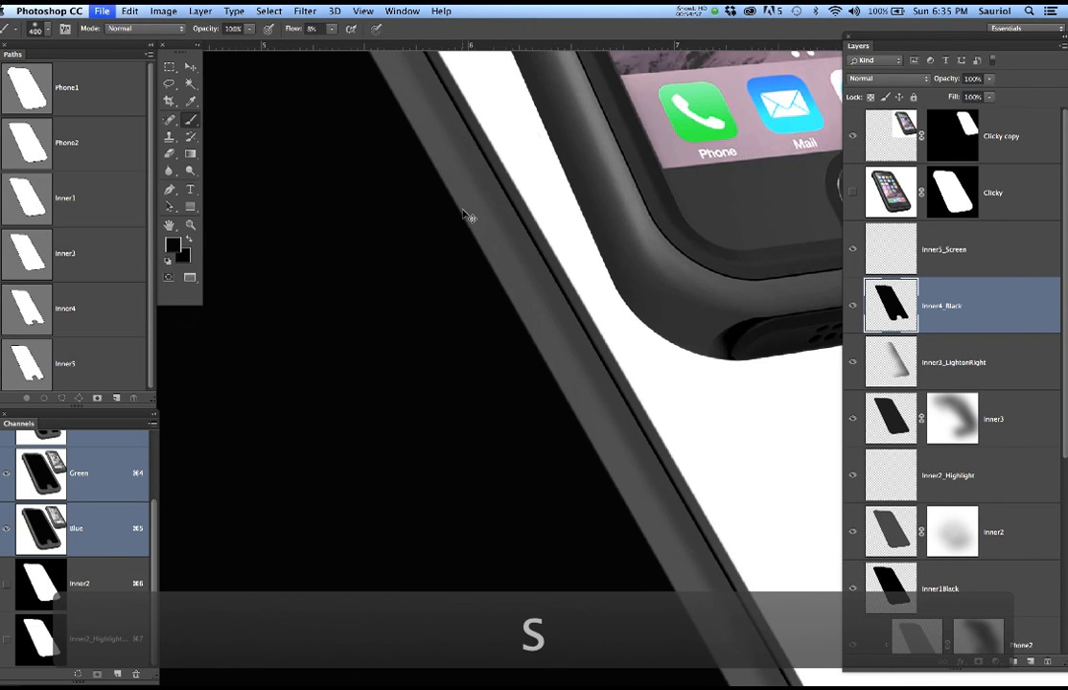
Make the Inner5_Screen layer active and load the Inner4 path as a selection
scroll(465, 209, "down", 8)
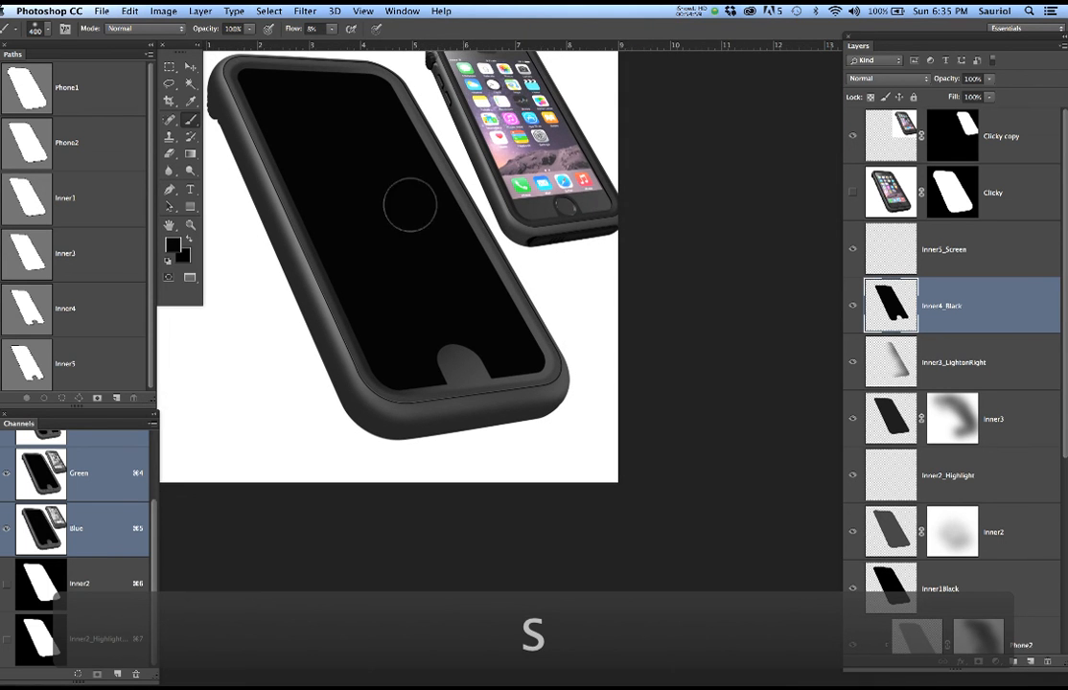
left_click_drag(415, 215, 503, 308)
left_click(935, 247)
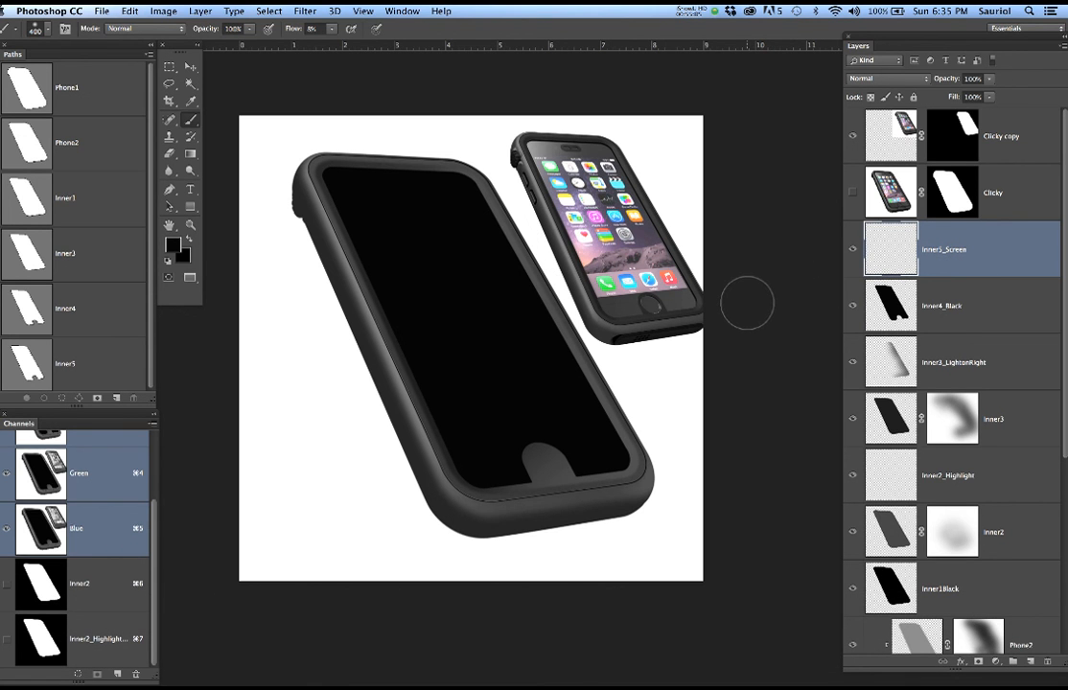
scroll(675, 298, "up", 5)
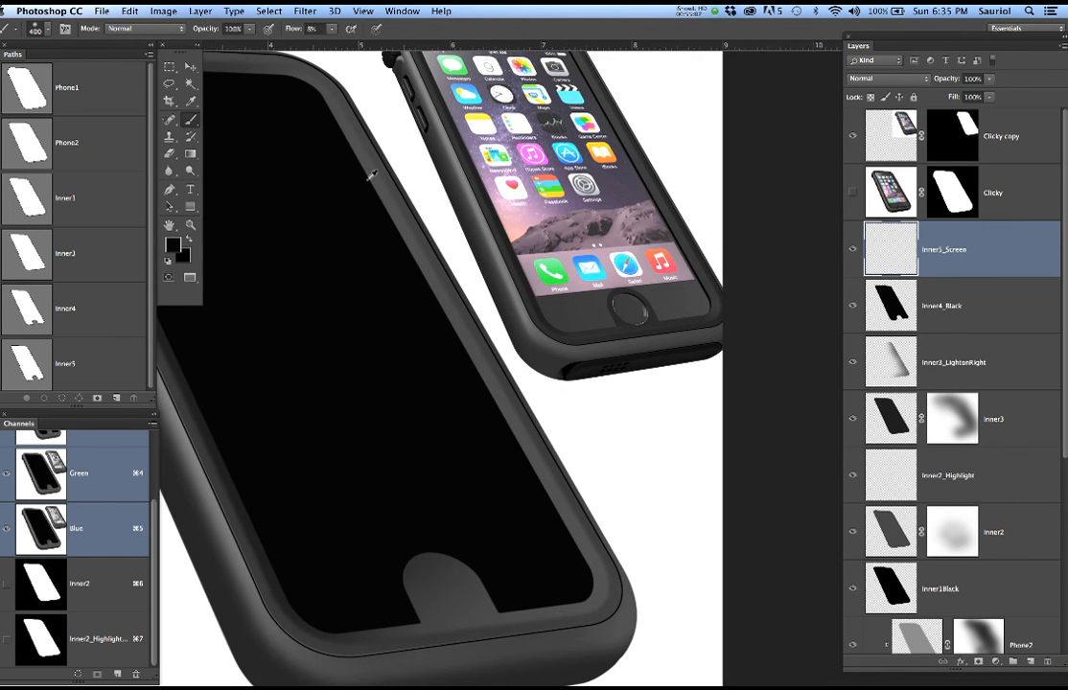
left_click(29, 302, "super")
Load the Inner5 path as a selection and examine its offset from the black shape along the right edge and home button
left_click_drag(538, 385, 621, 373)
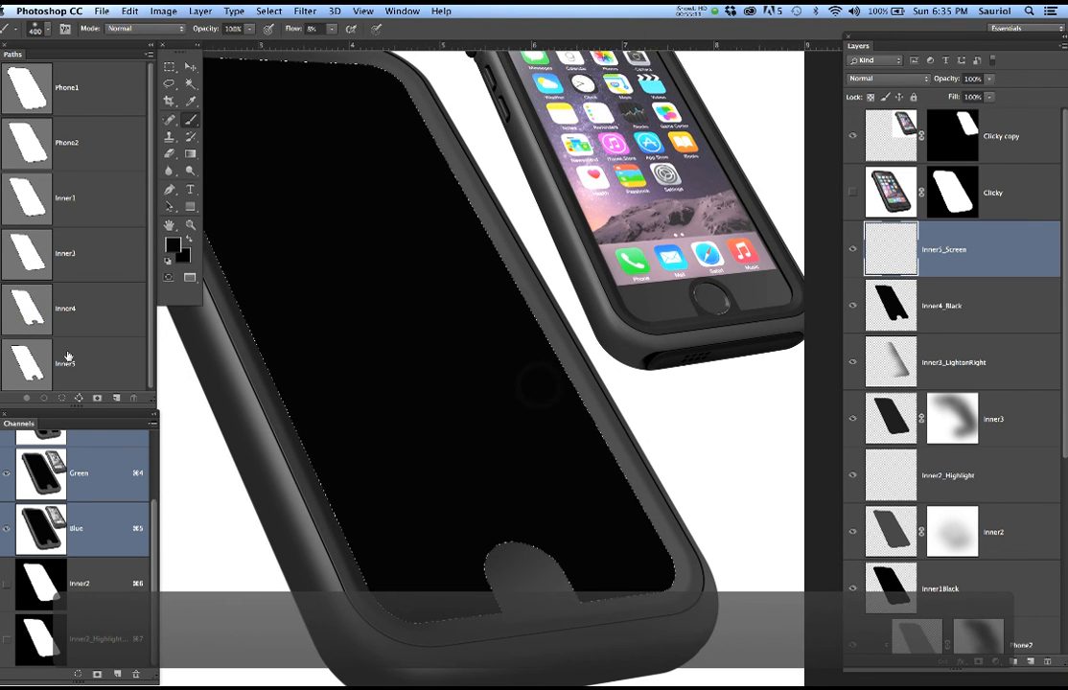
left_click(32, 372, "super")
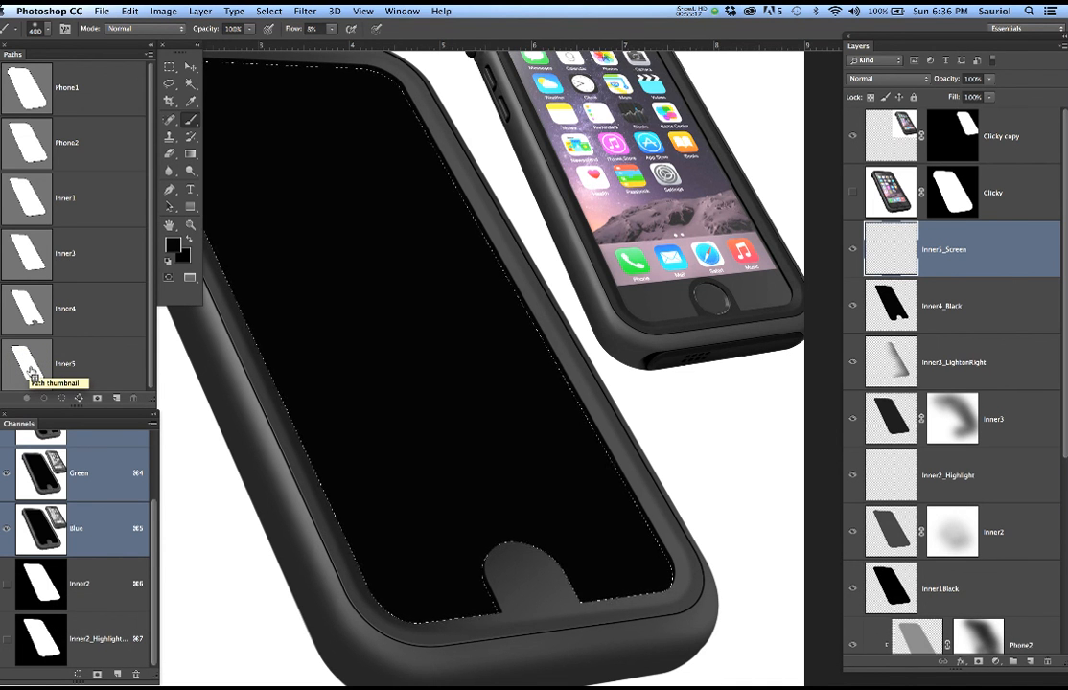
scroll(670, 498, "up", 3)
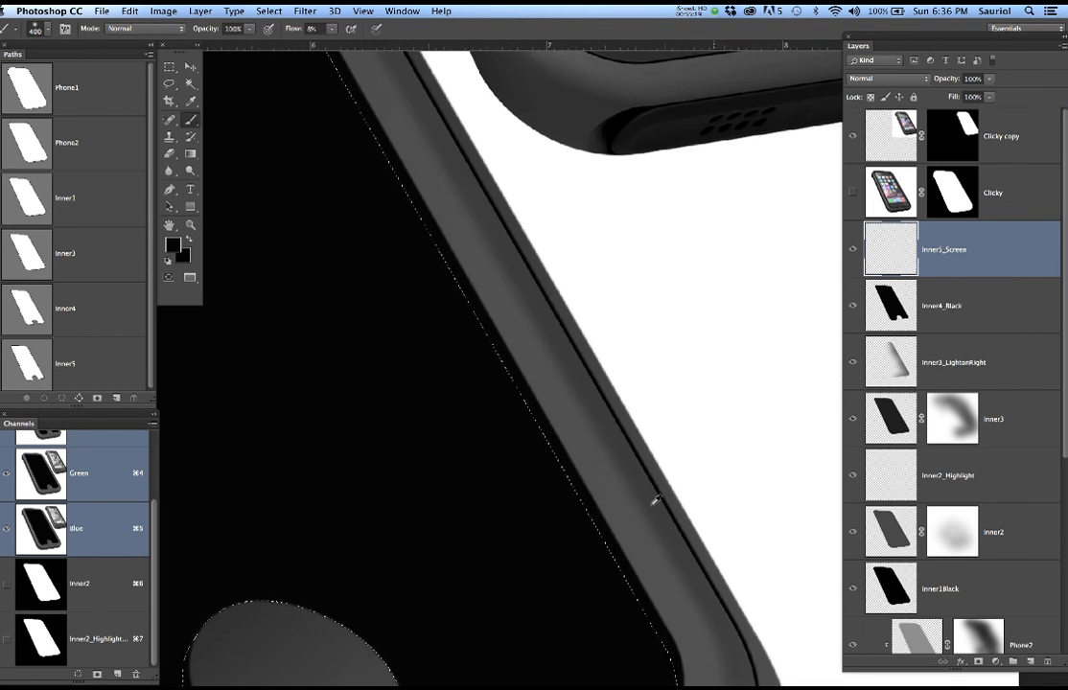
scroll(553, 500, "down", 3)
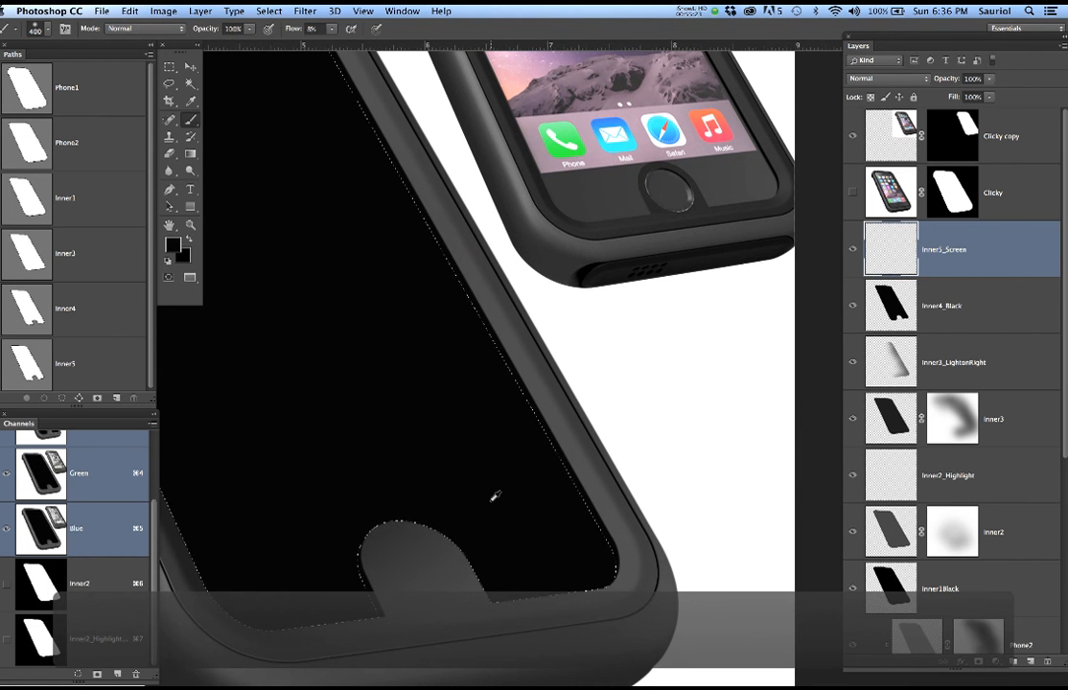
scroll(491, 499, "down", 4)
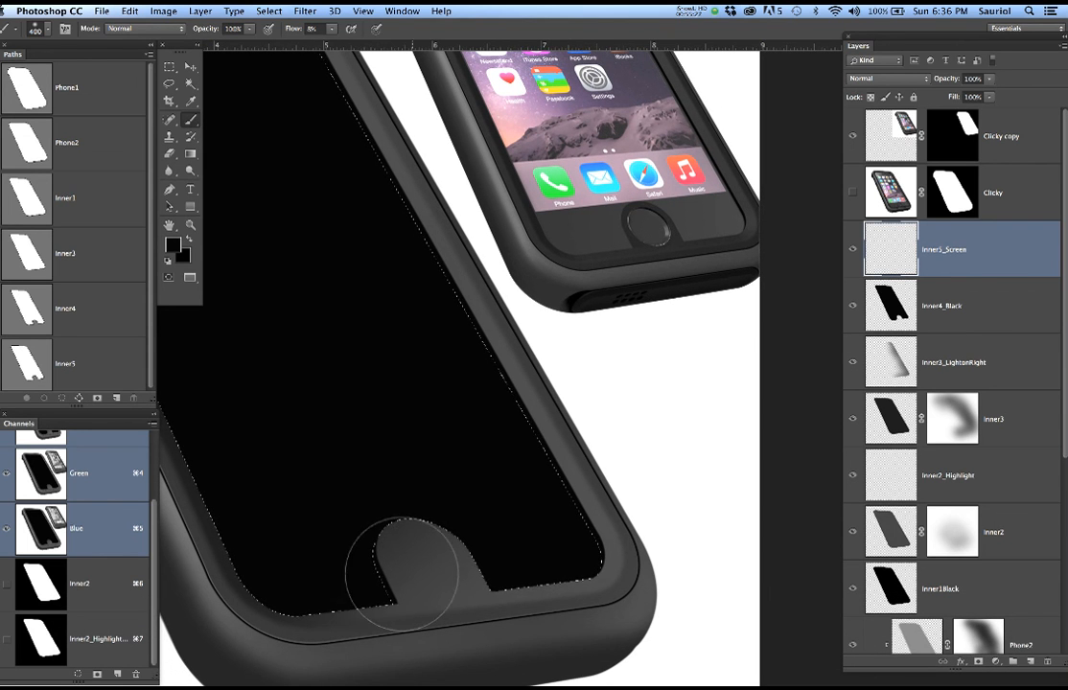
scroll(403, 562, "up", 1)
scroll(403, 563, "up", 2)
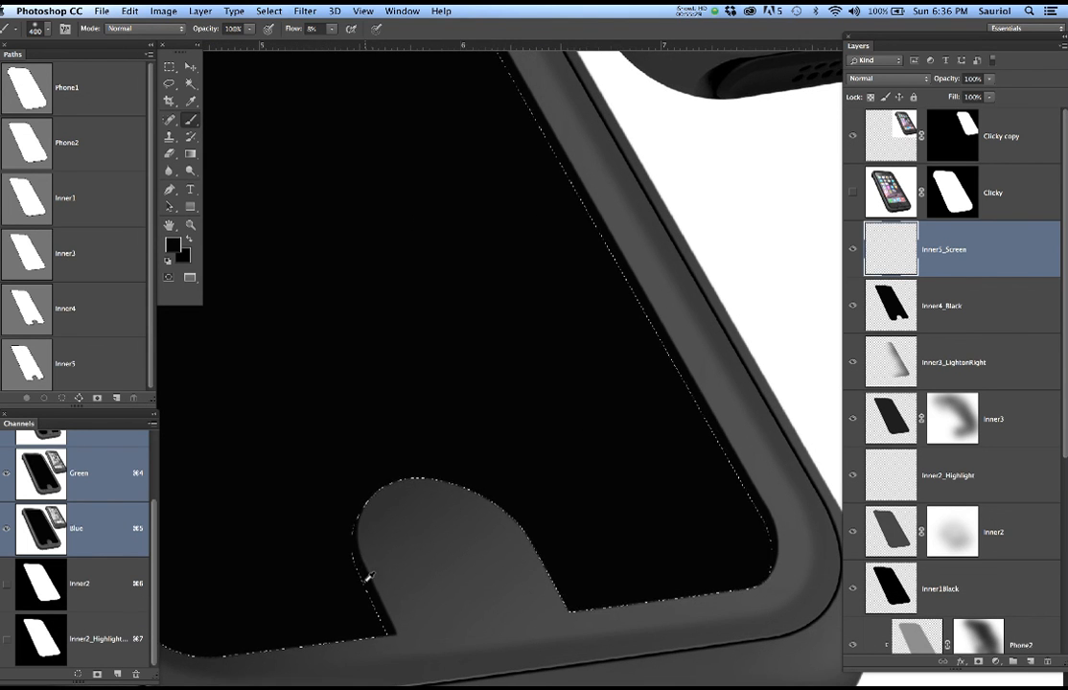
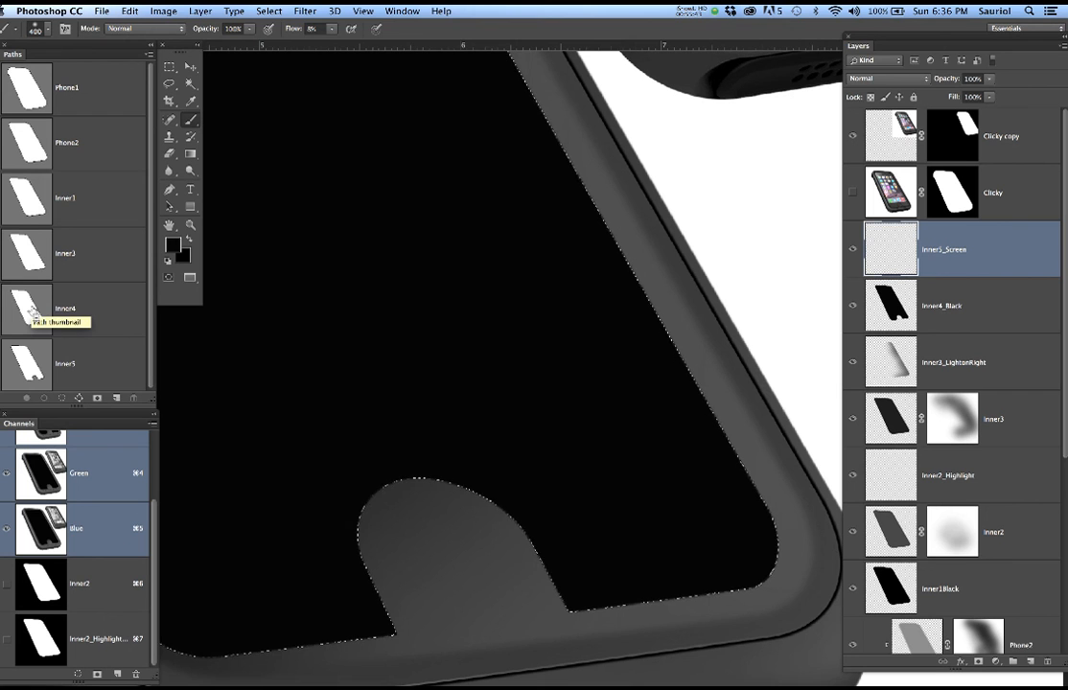
Try subtracting the Inner5 path from the loaded Inner4 selection, and undo the subtraction
mouse_move(518, 374)
left_mouse_down()
mouse_move(641, 416)
mouse_move(687, 418)
left_mouse_up()
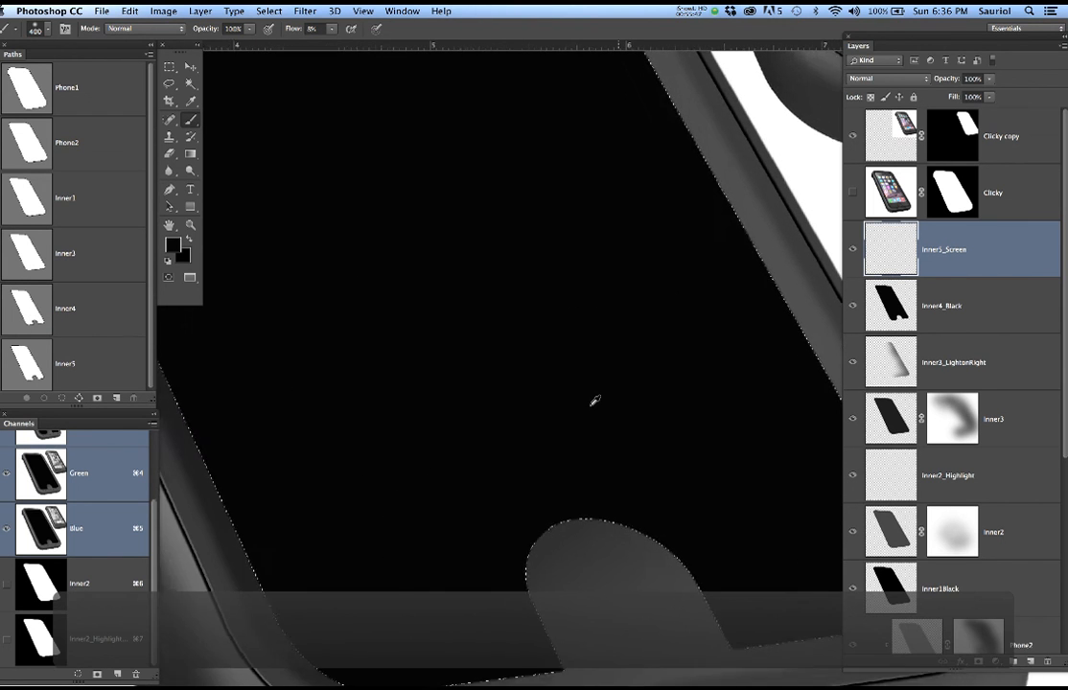
scroll(594, 401, "down", 2)
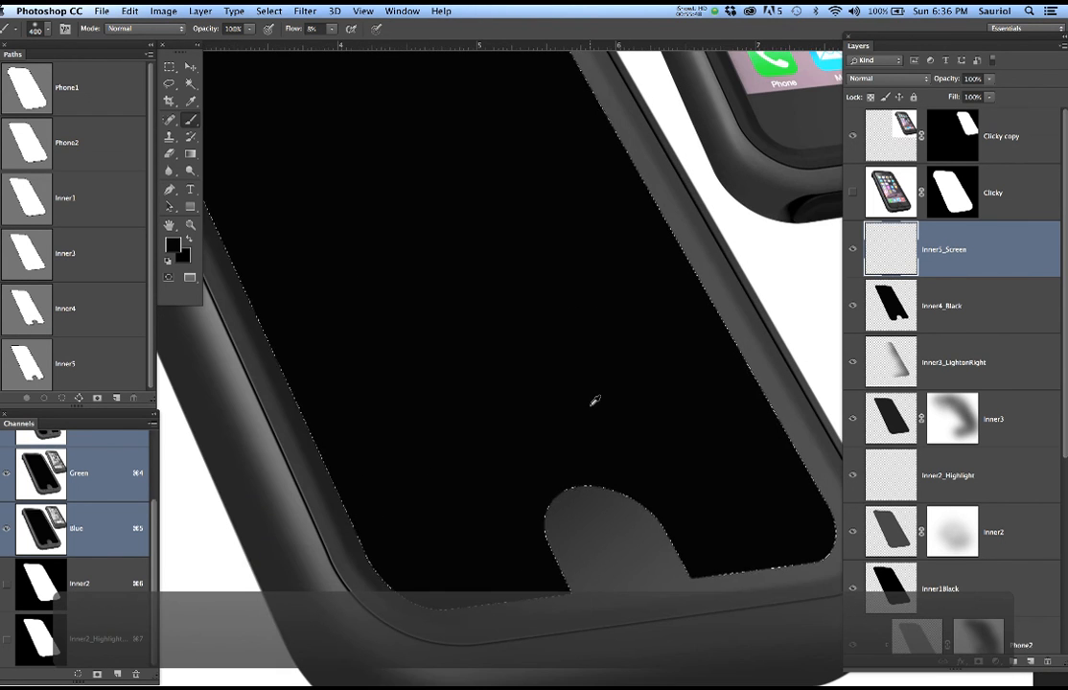
left_click(36, 362, "super")
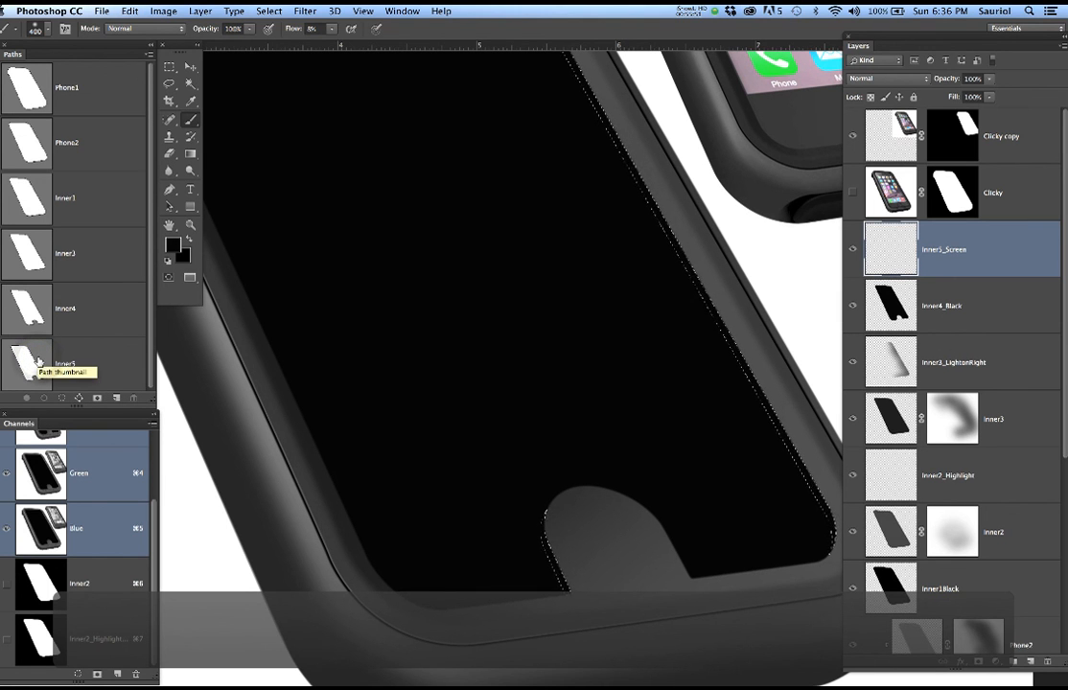
key("super+z")
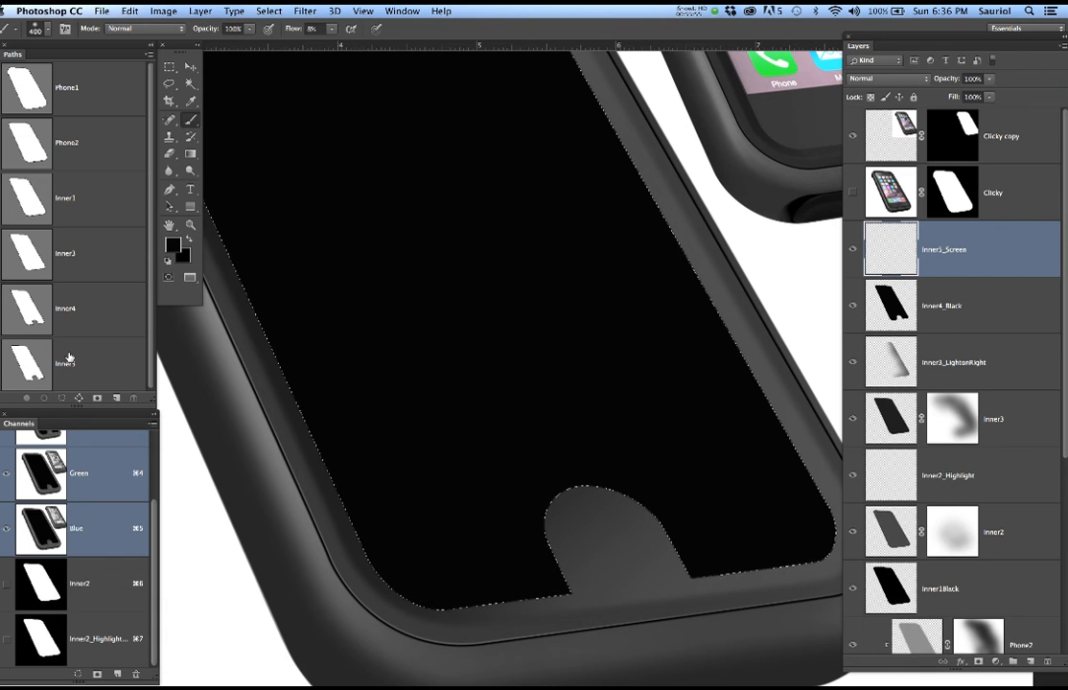
Isolate the thin strip between the two screen outlines by subtracting the Inner5 path from the Inner4 path selection
scroll(405, 376, "down", 3)
left_click_drag(407, 370, 452, 410)
scroll(452, 410, "down", 1)
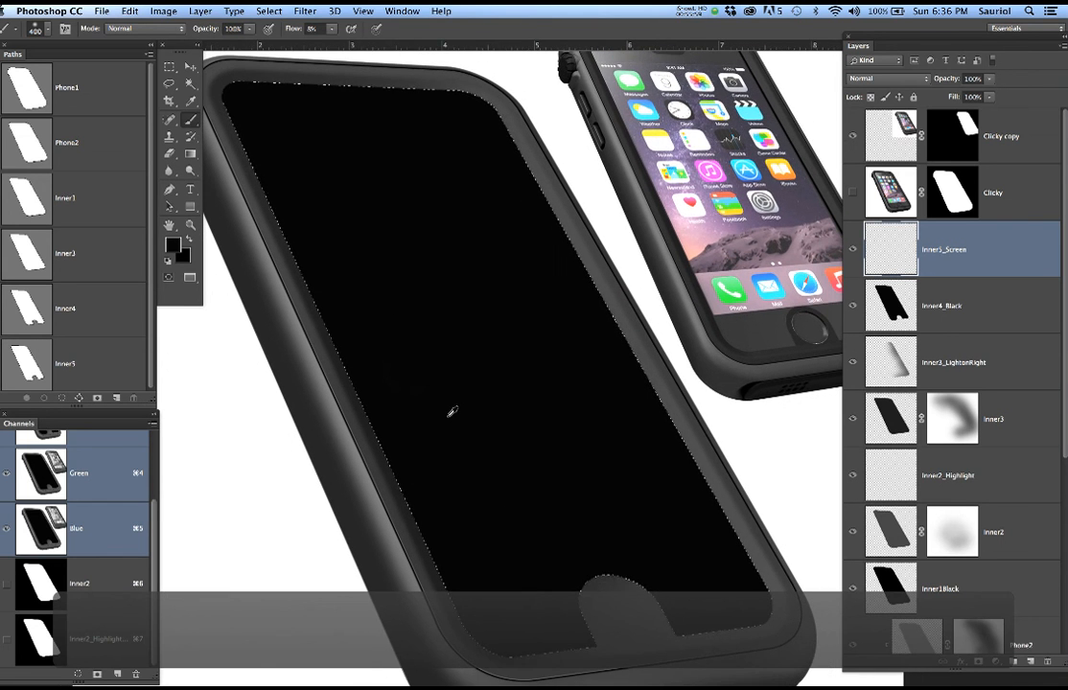
scroll(632, 647, "up", 5)
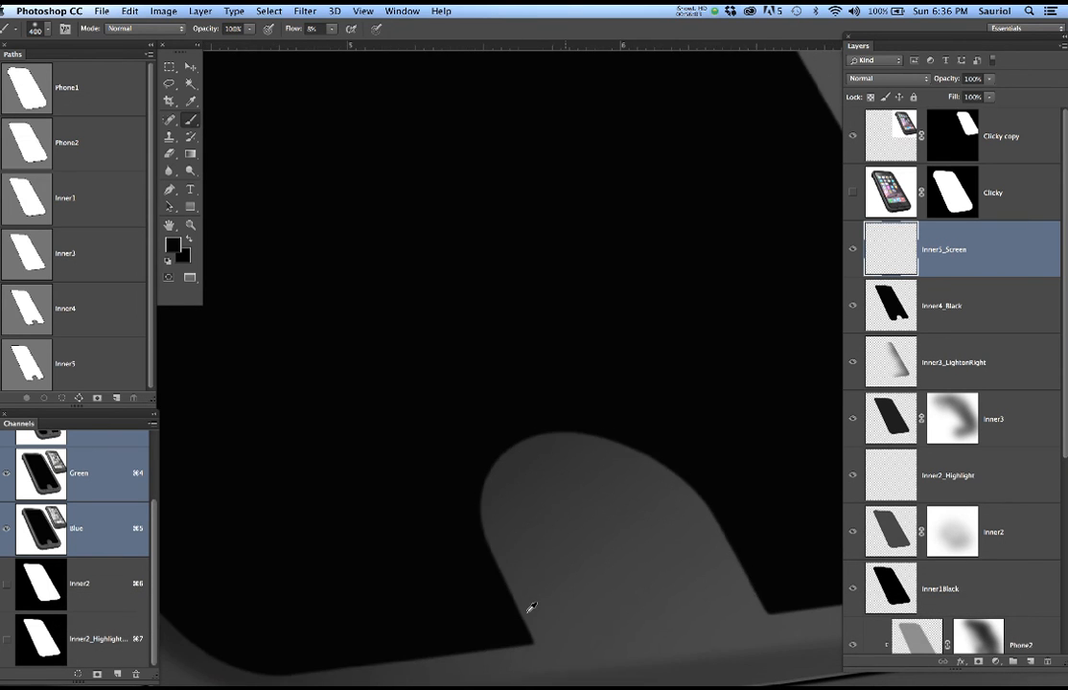
scroll(529, 610, "down", 2)
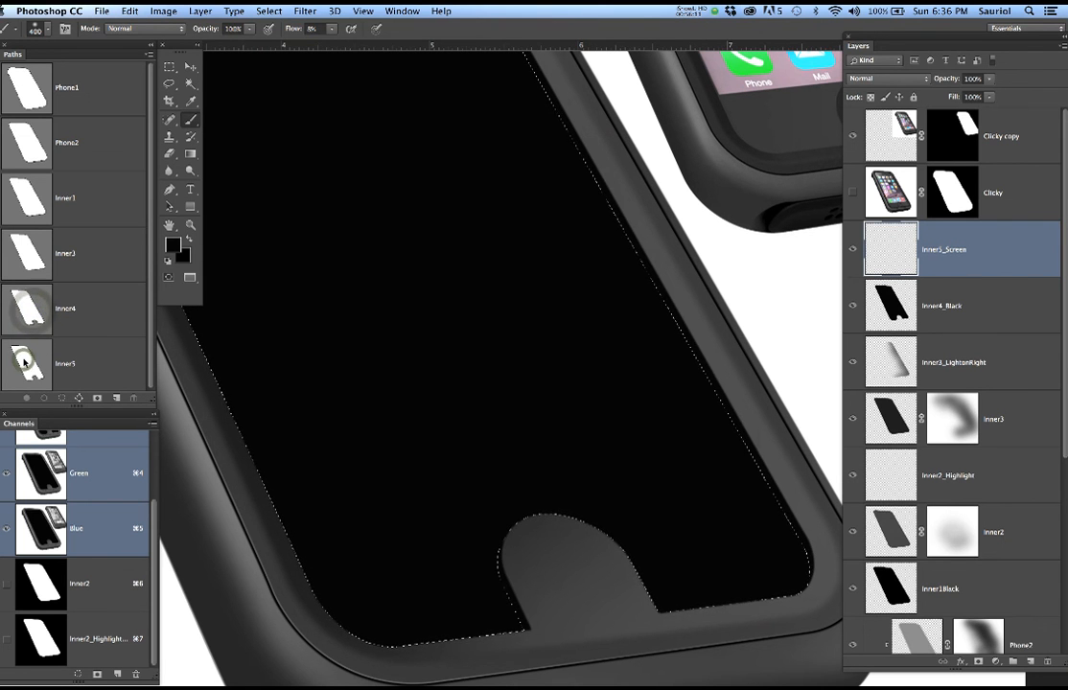
key("super+z")
key("super+z")
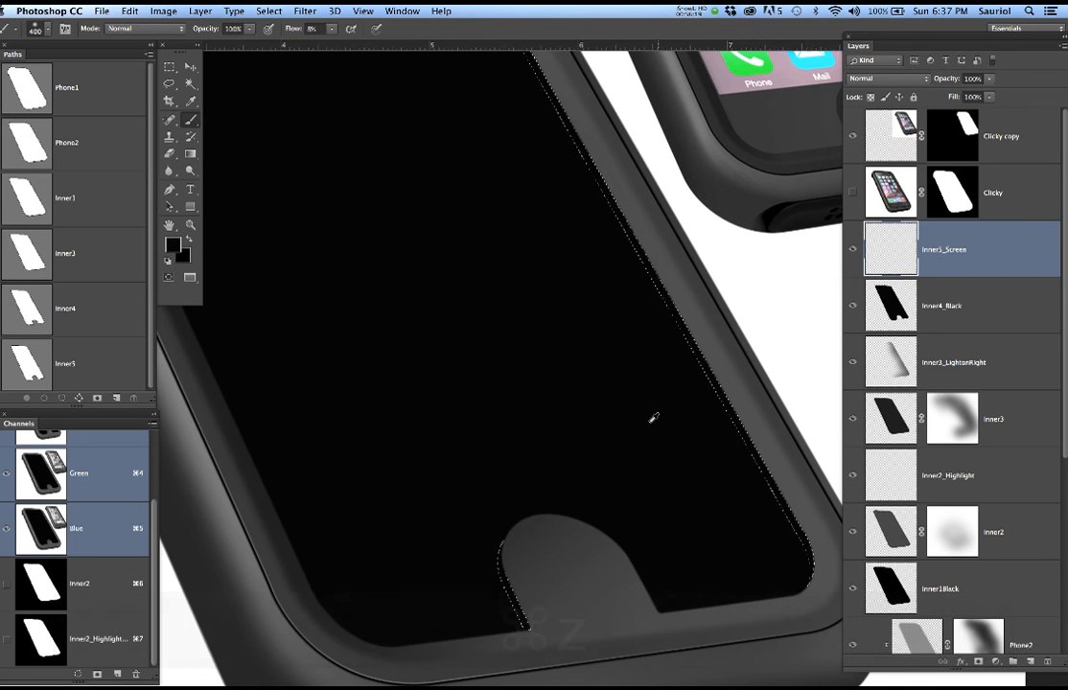
With the Lasso tool, subtract the sliver beside the home button from the strip selection
scroll(650, 419, "down", 3)
scroll(520, 338, "up", 3)
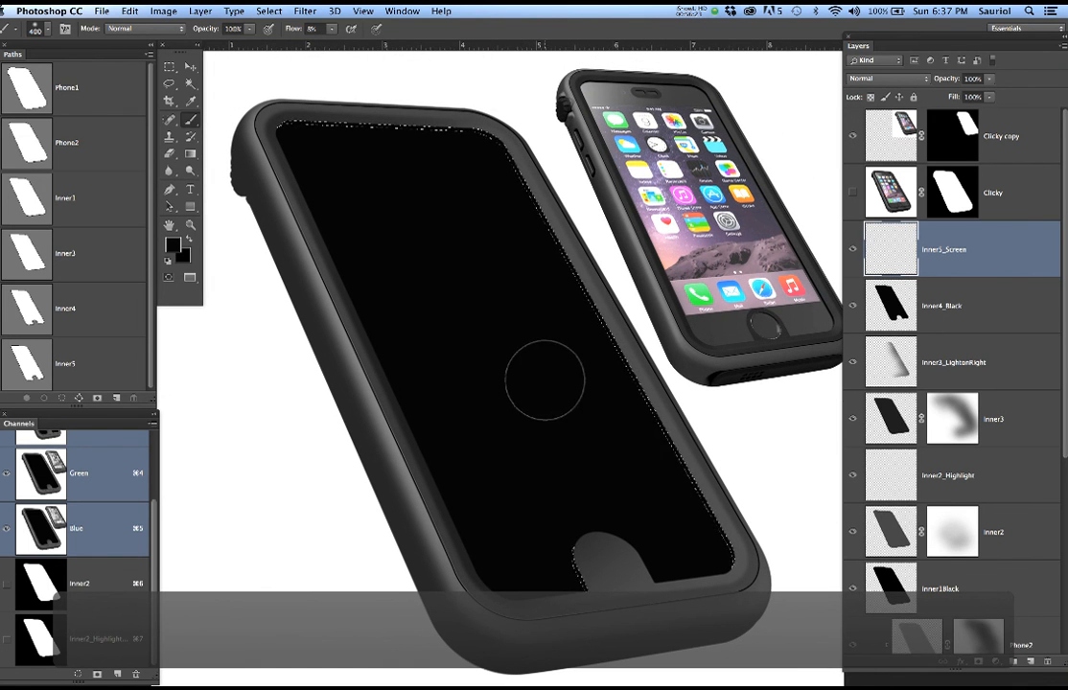
scroll(543, 357, "up", 2)
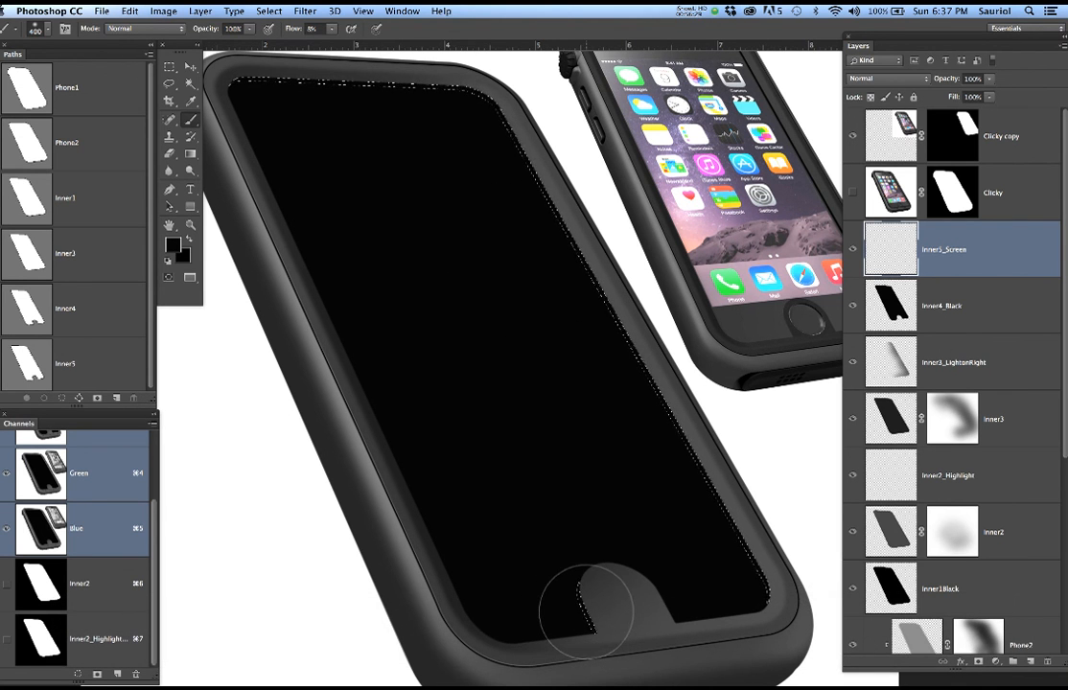
scroll(578, 604, "up", 3)
mouse_move(612, 591)
left_mouse_down()
mouse_move(602, 525)
mouse_move(593, 524)
left_mouse_up()
key("l")
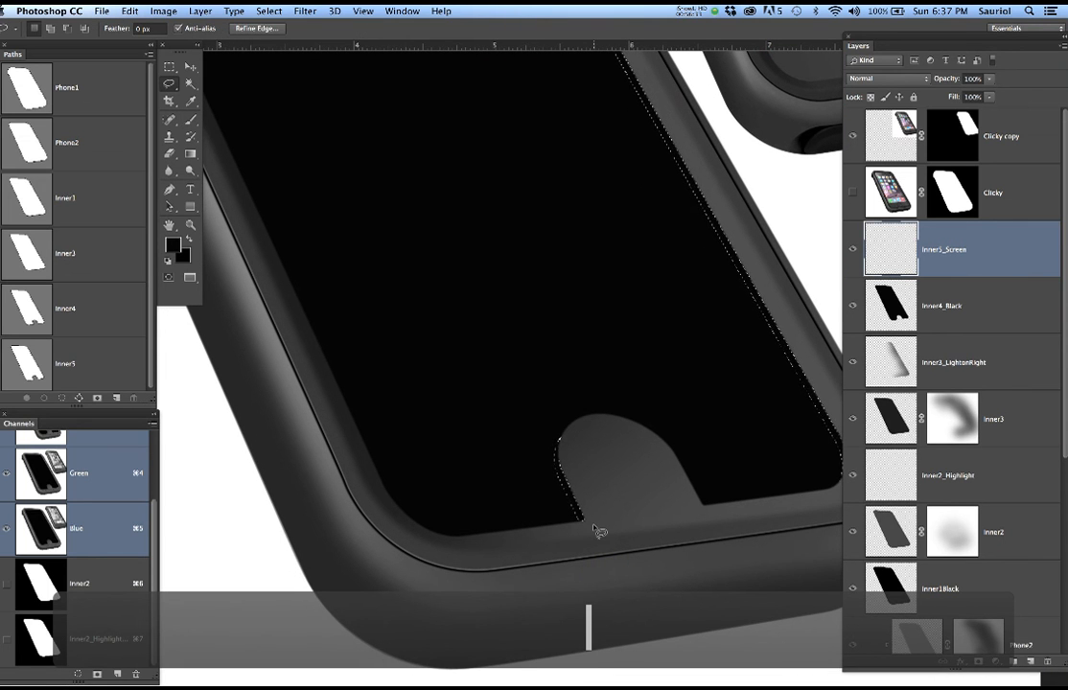
key("shift")
mouse_move(621, 491)
left_mouse_down()
mouse_move(618, 456)
mouse_move(578, 421)
left_mouse_up()
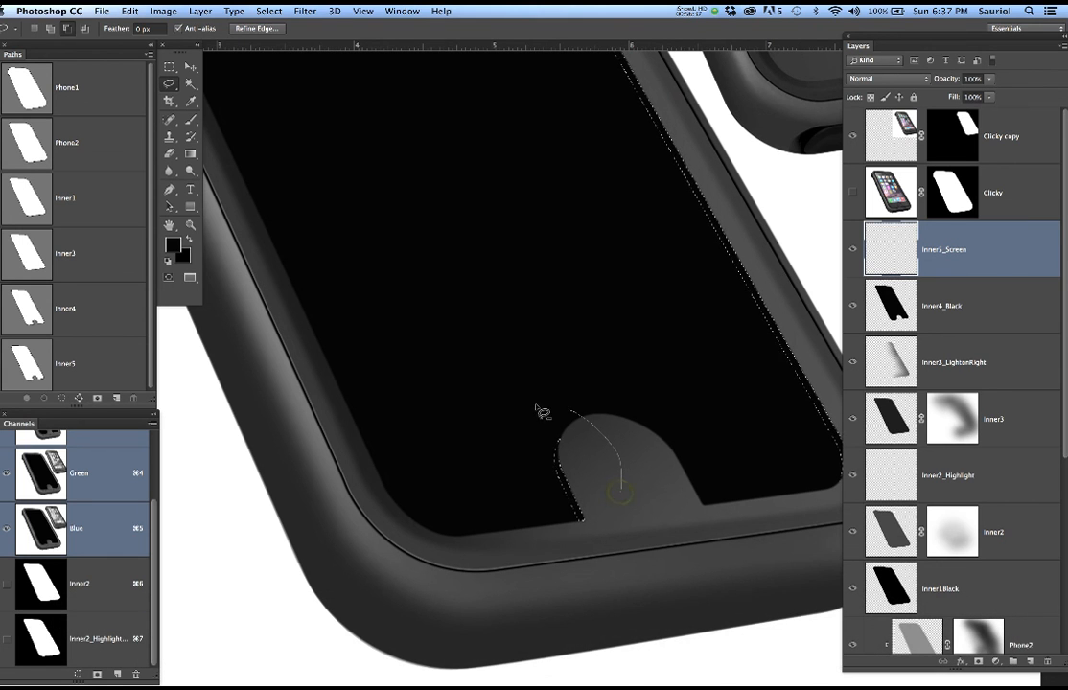
mouse_move(496, 533)
left_mouse_down()
mouse_move(506, 579)
mouse_move(609, 596)
left_mouse_up()
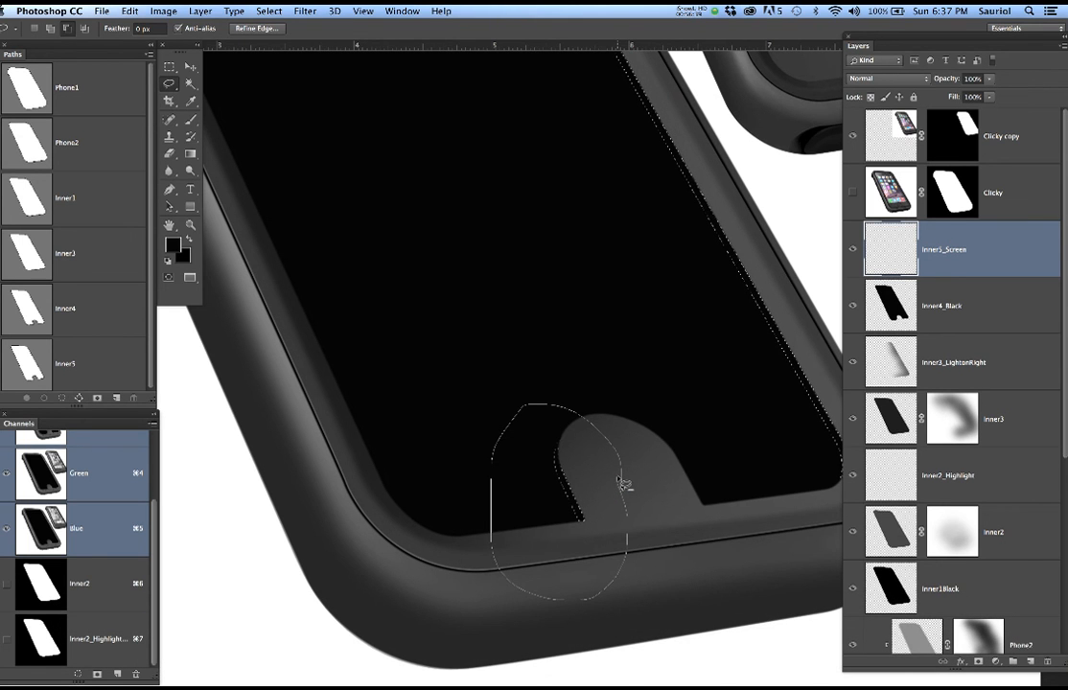
left_click_drag(618, 478, 616, 474)
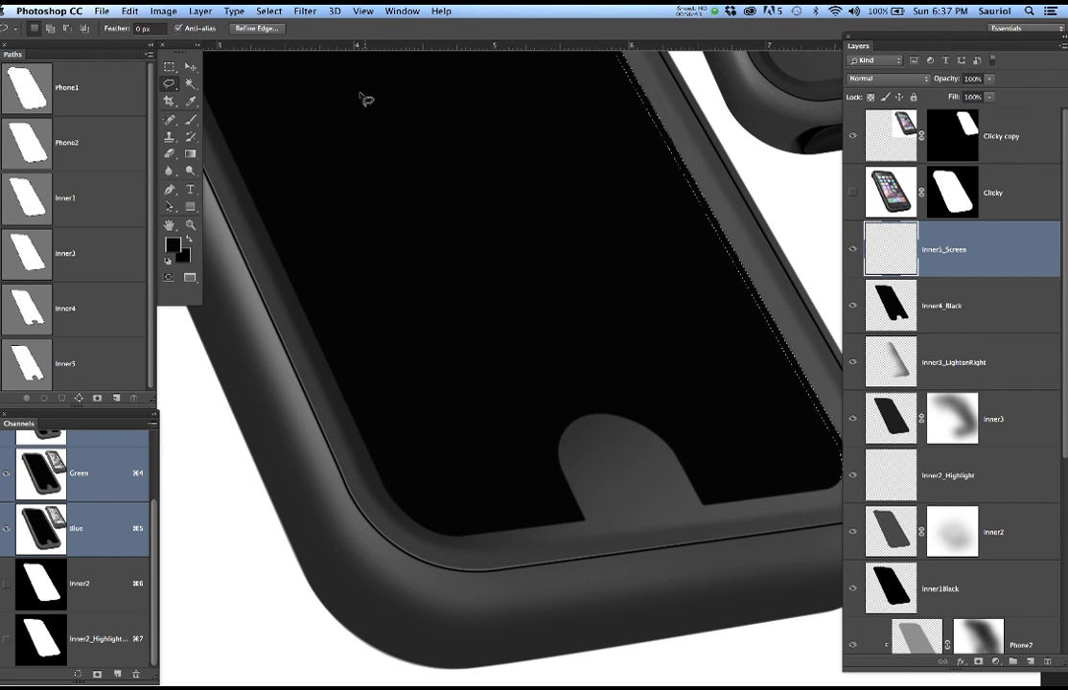
Save the edge strip selection as a new channel named Edge
left_click(304, 12)
mouse_move(268, 10)
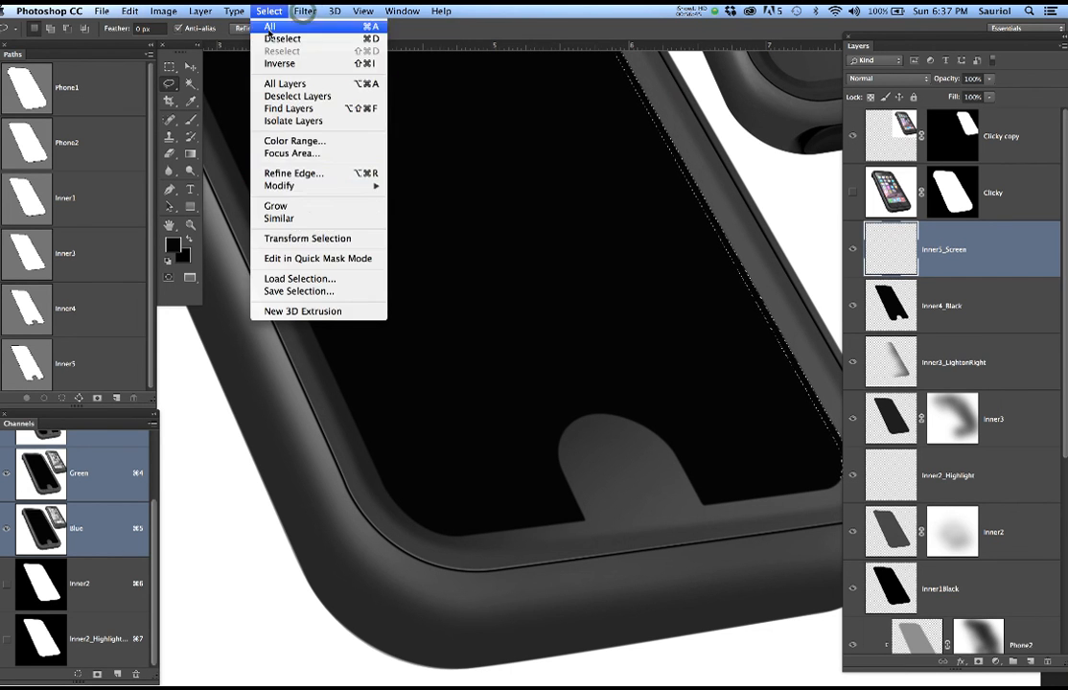
left_click(309, 292)
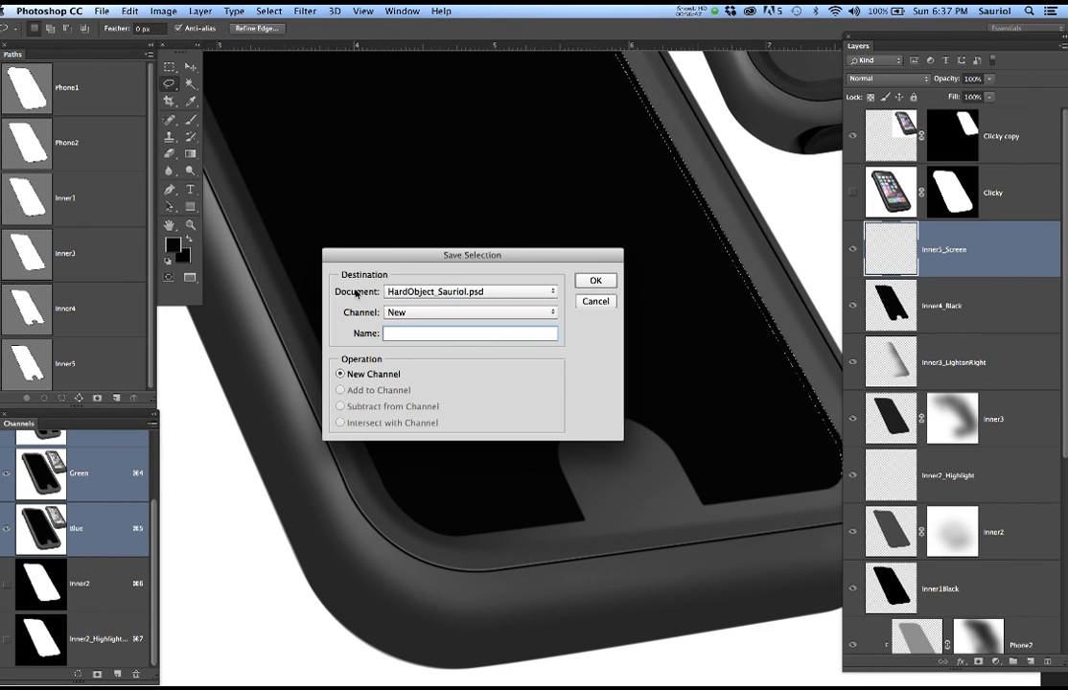
type("Edg")
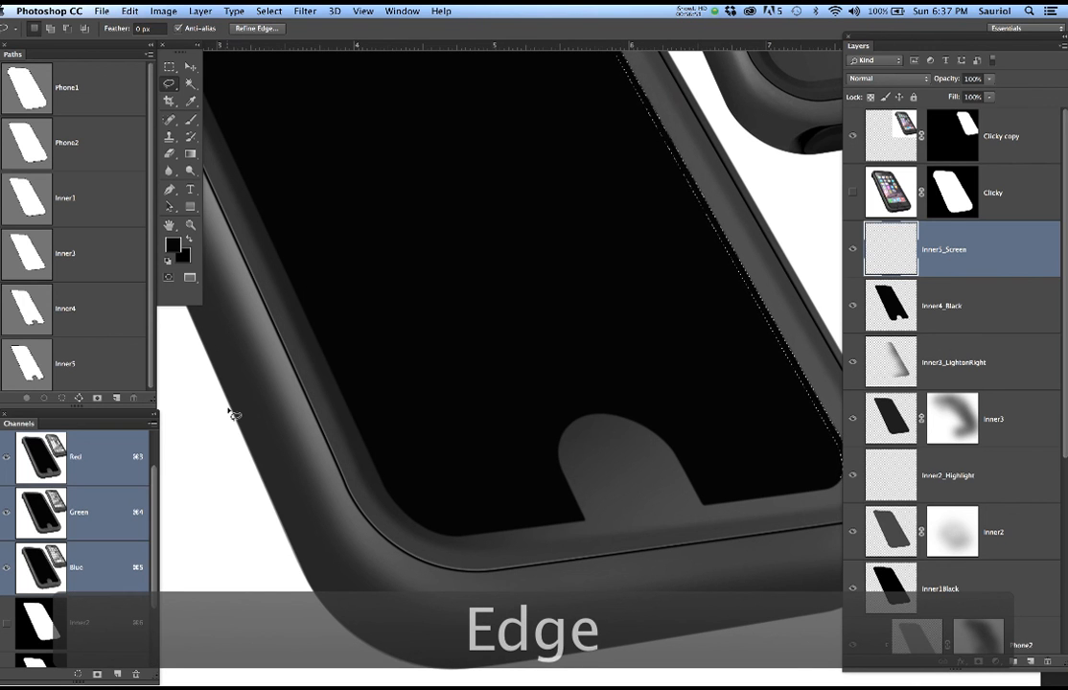
Load the Inner4 path as a selection and subtract the Edge channel from it
left_click_drag(156, 517, 165, 622)
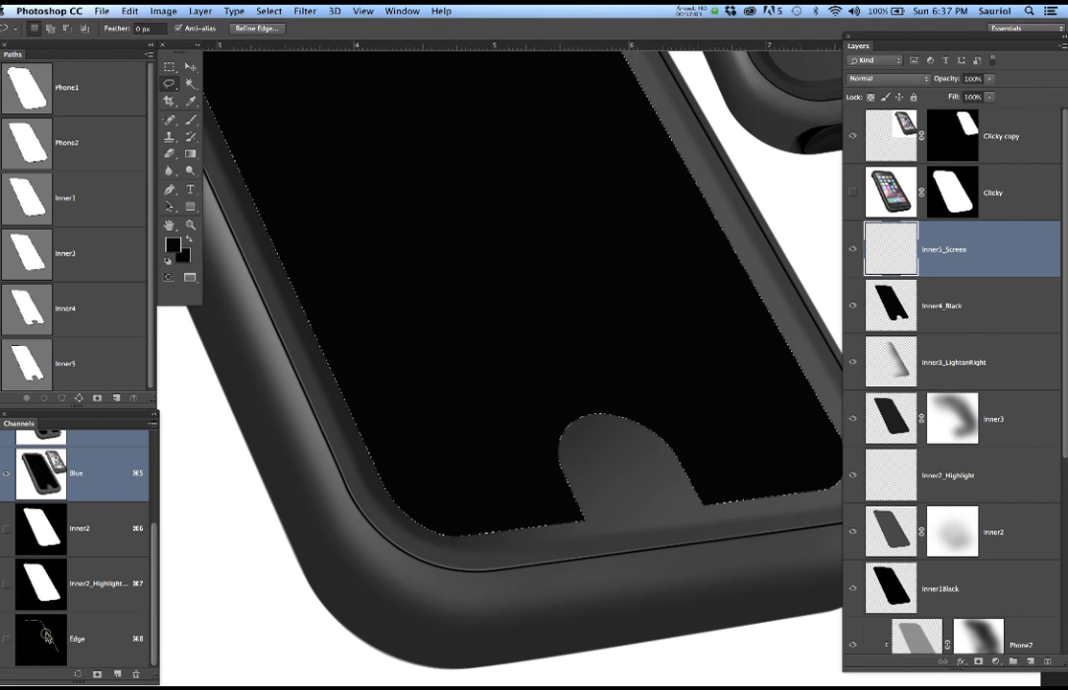
left_click_drag(647, 475, 565, 492)
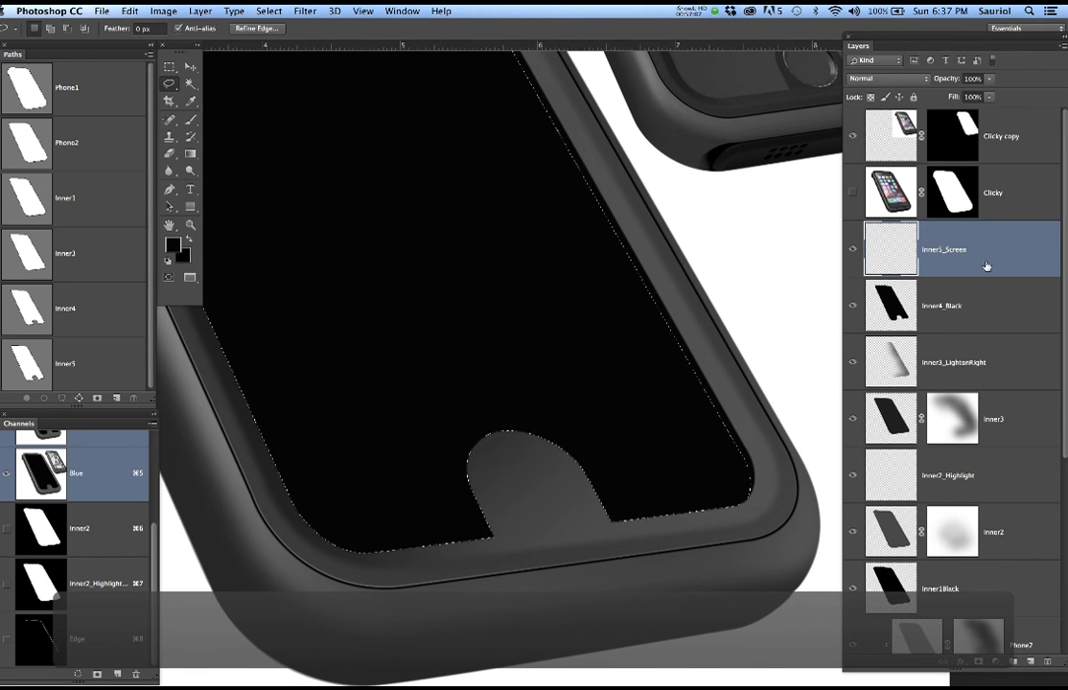
Fill the screen selection on the Inner5_Screen layer with dark grey sampled from the small reference phone, and drop the selection
scroll(617, 355, "down", 3)
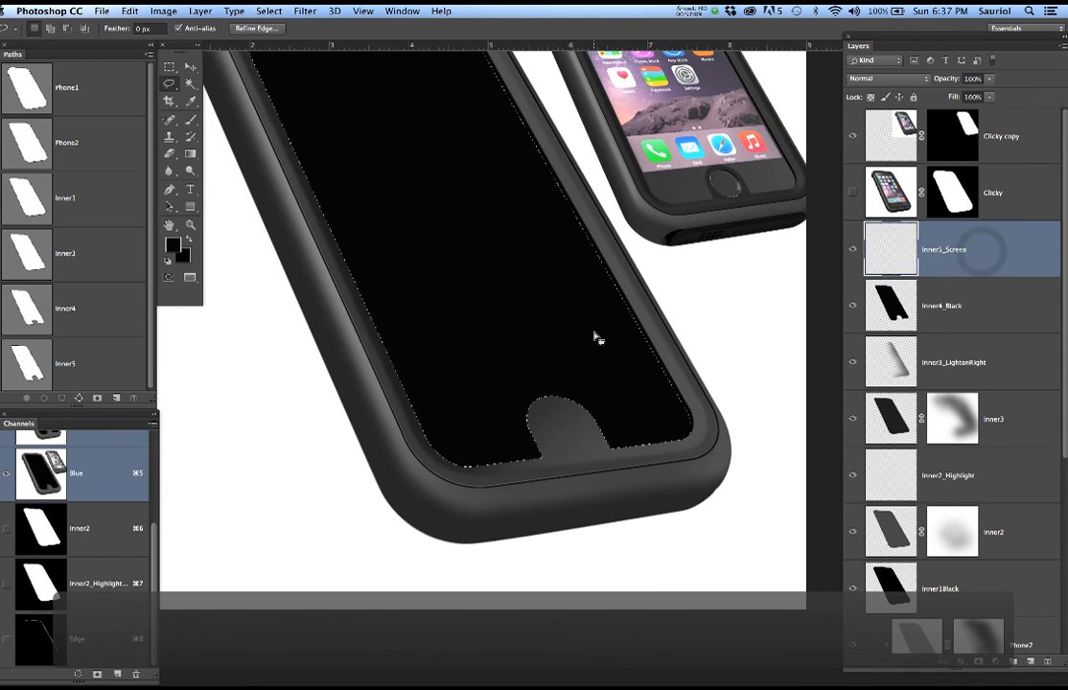
scroll(595, 338, "down", 3)
key("b")
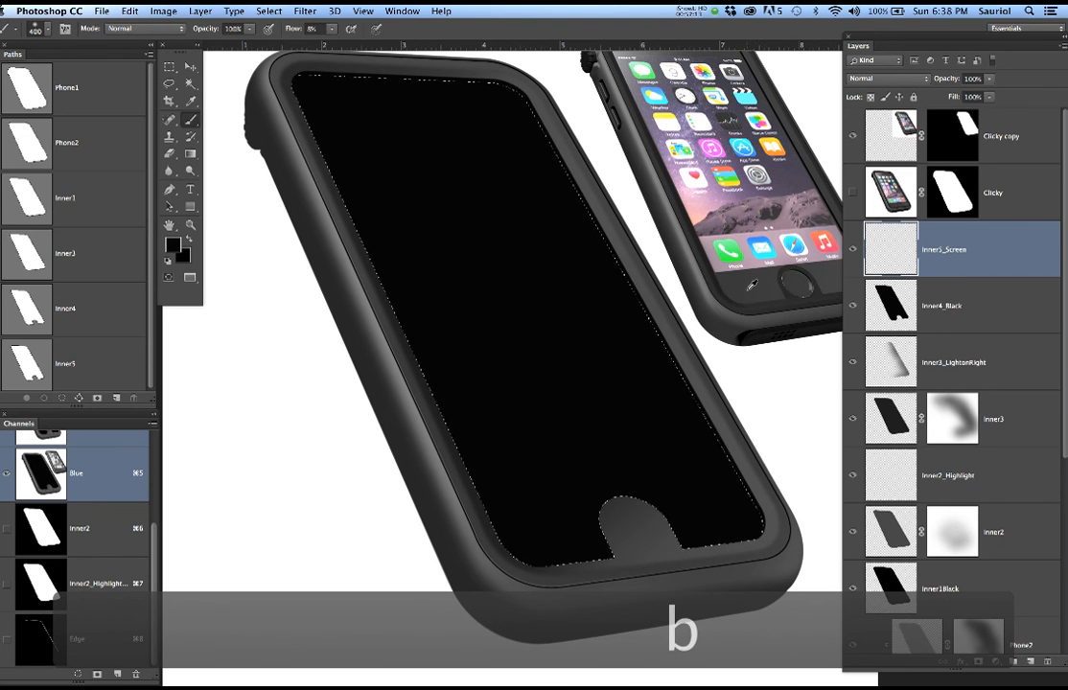
left_click(650, 252, "alt")
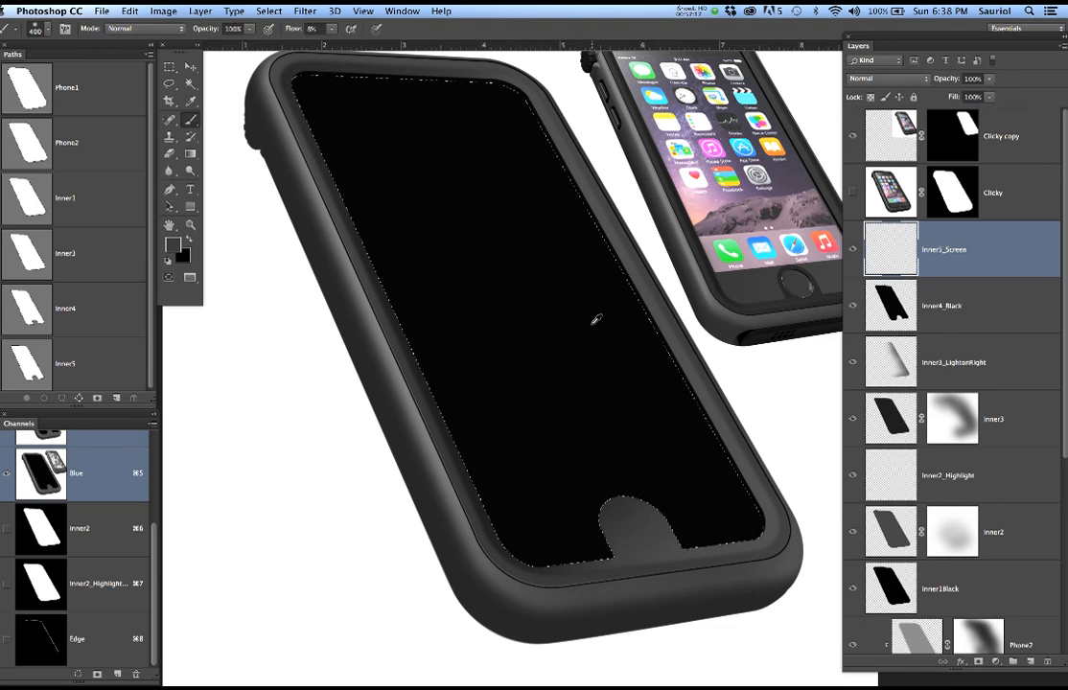
key("alt+BackSpace")
key("alt+super+d")
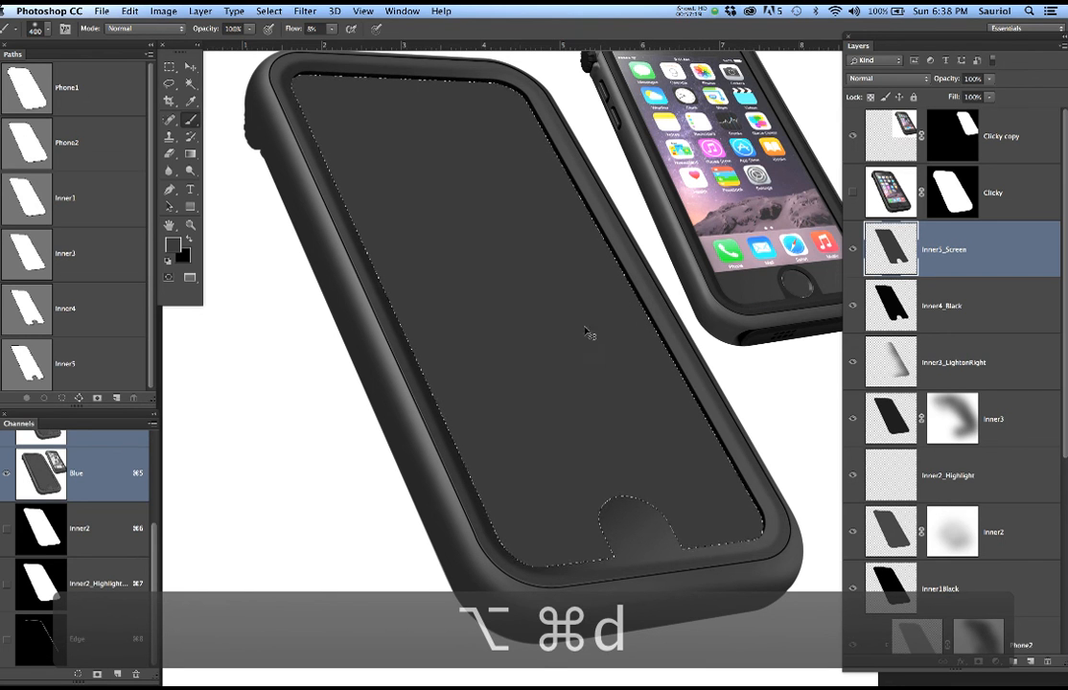
Select the Inner3_LightonRight layer by picking it from the layers lying beneath the home button area
left_click_drag(599, 357, 547, 401)
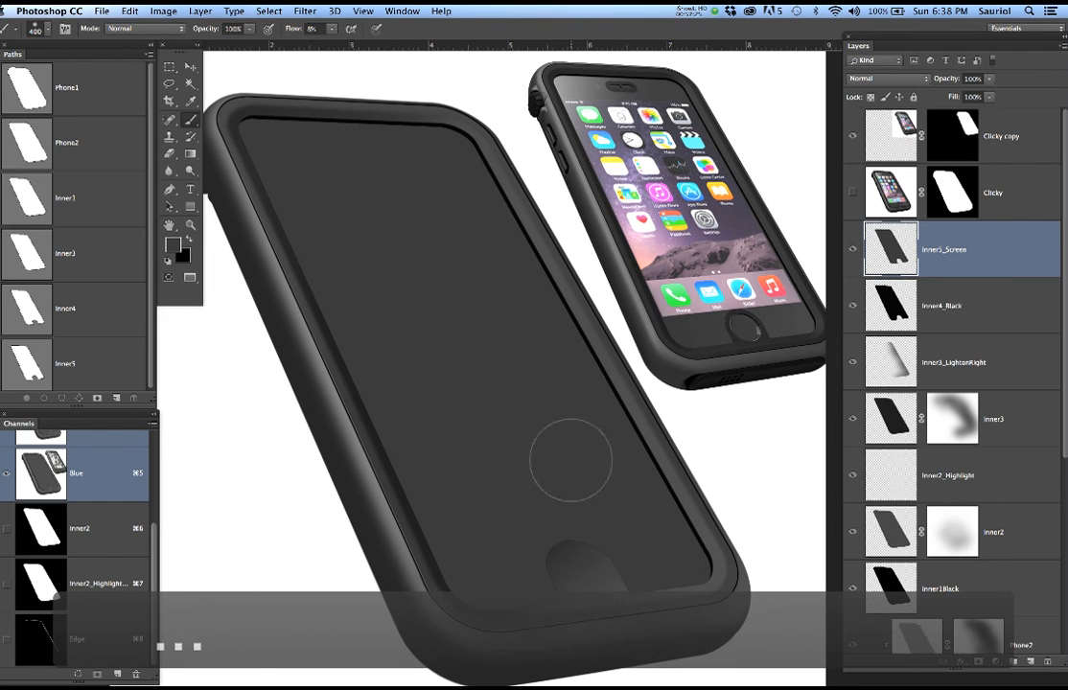
scroll(634, 562, "up", 3)
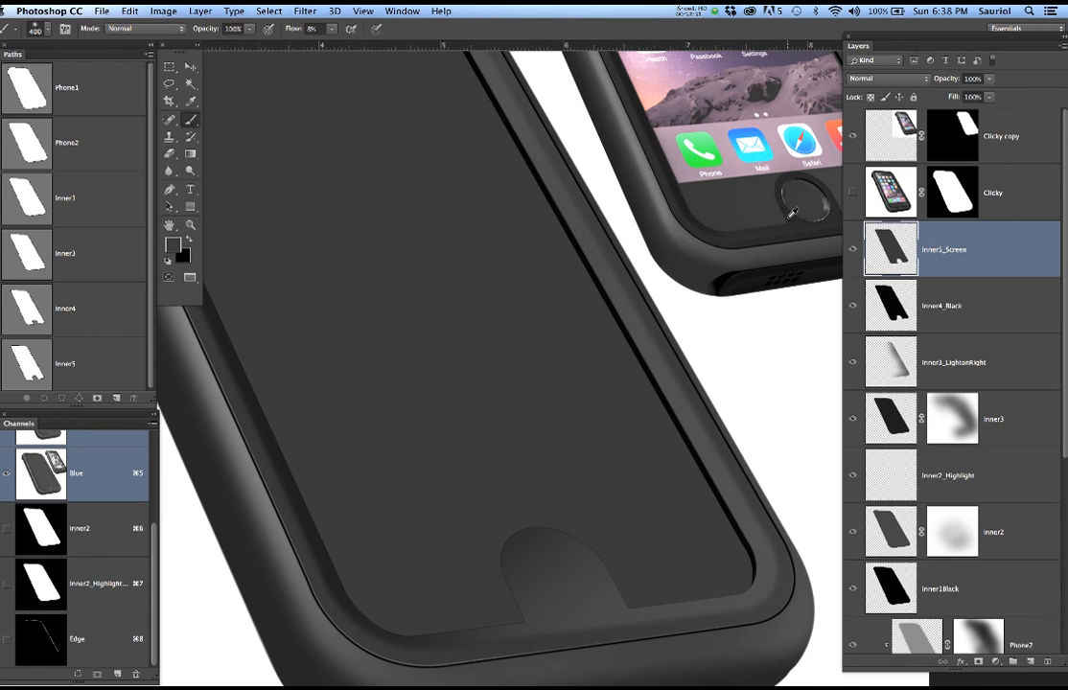
left_click_drag(679, 299, 631, 231)
scroll(623, 303, "down", 2)
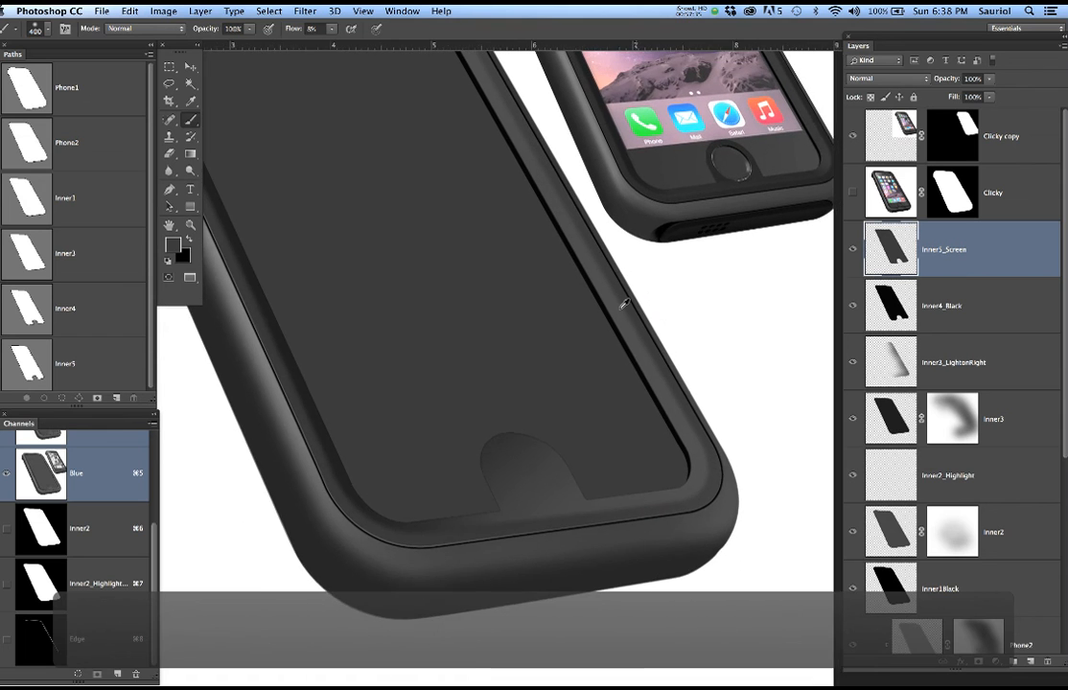
scroll(623, 303, "down", 2)
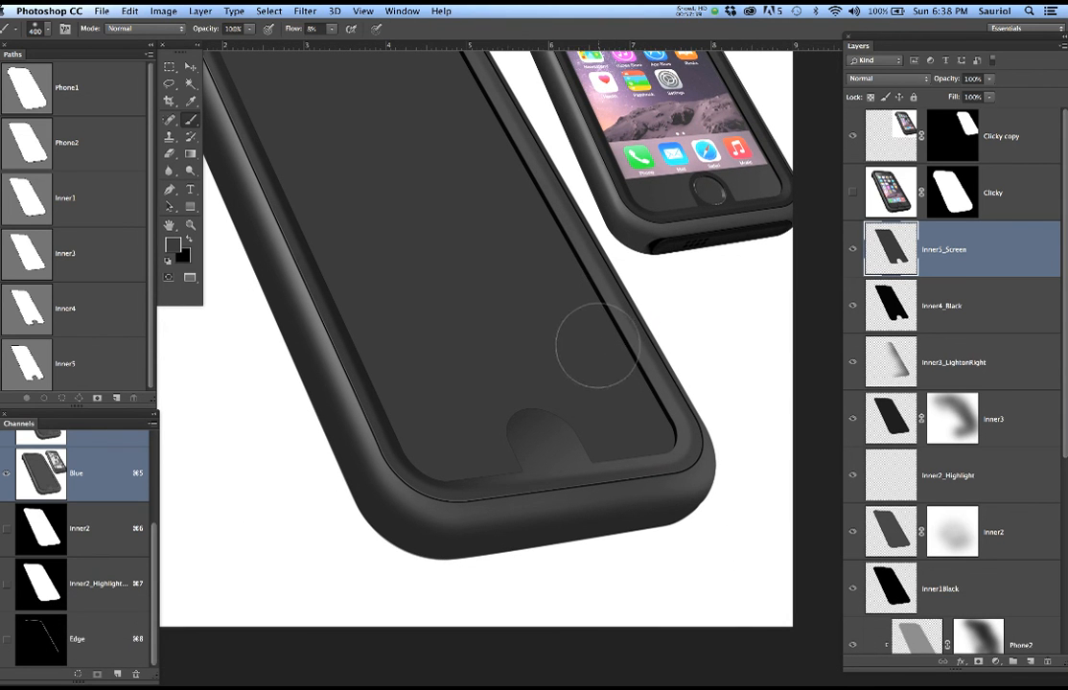
key("v")
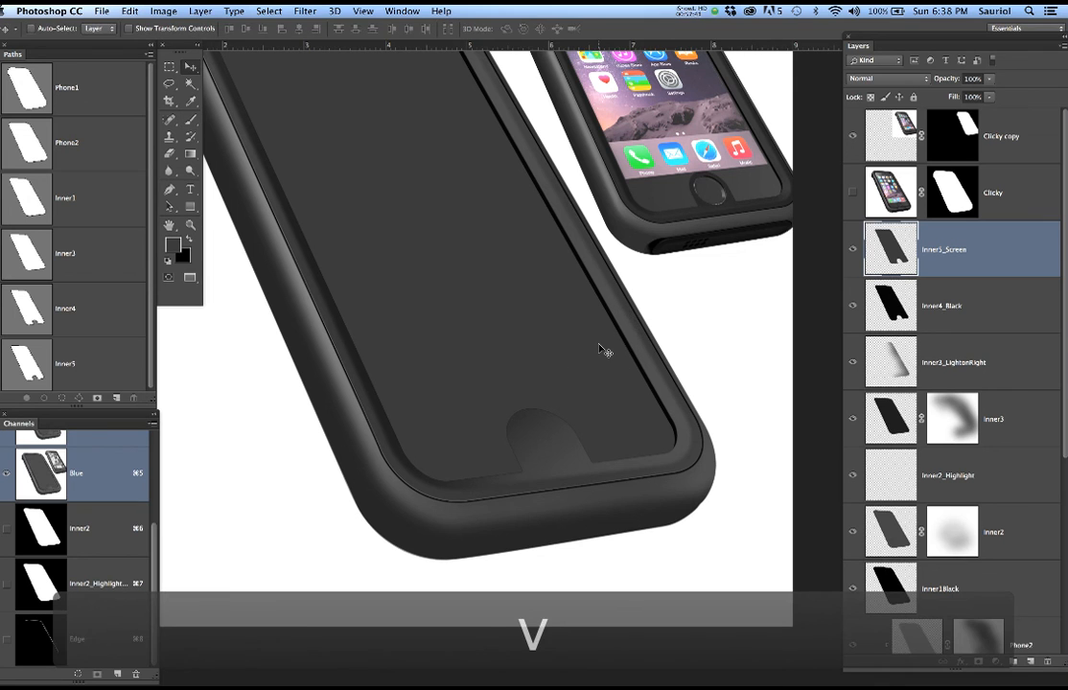
key("super+d")
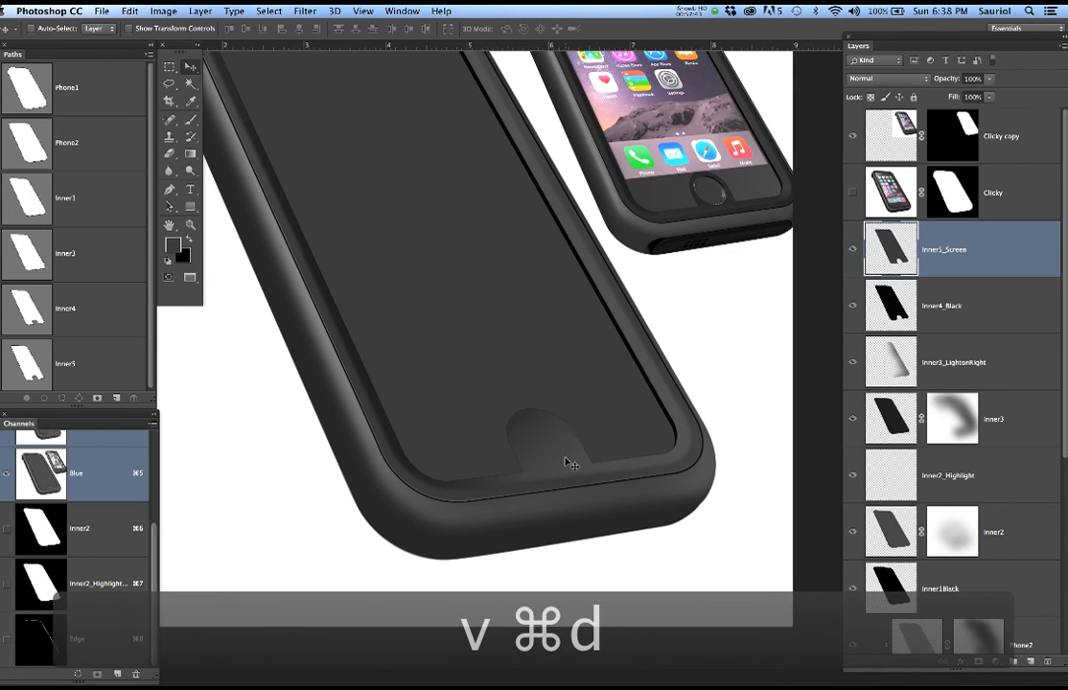
right_click(575, 458)
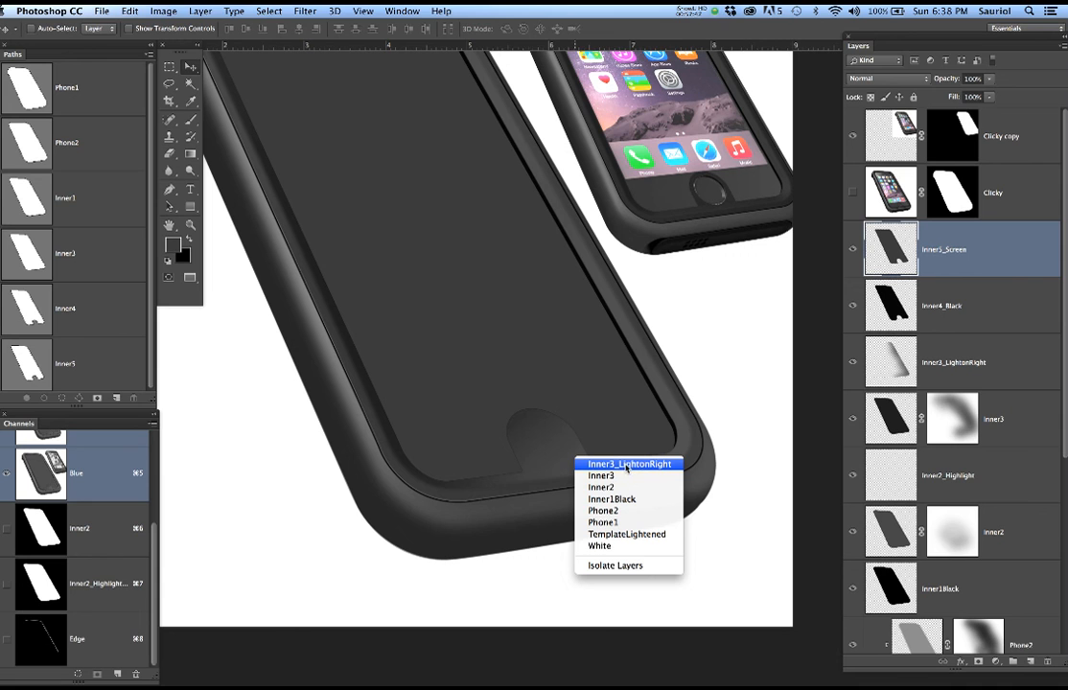
left_click(503, 424)
right_click(565, 449)
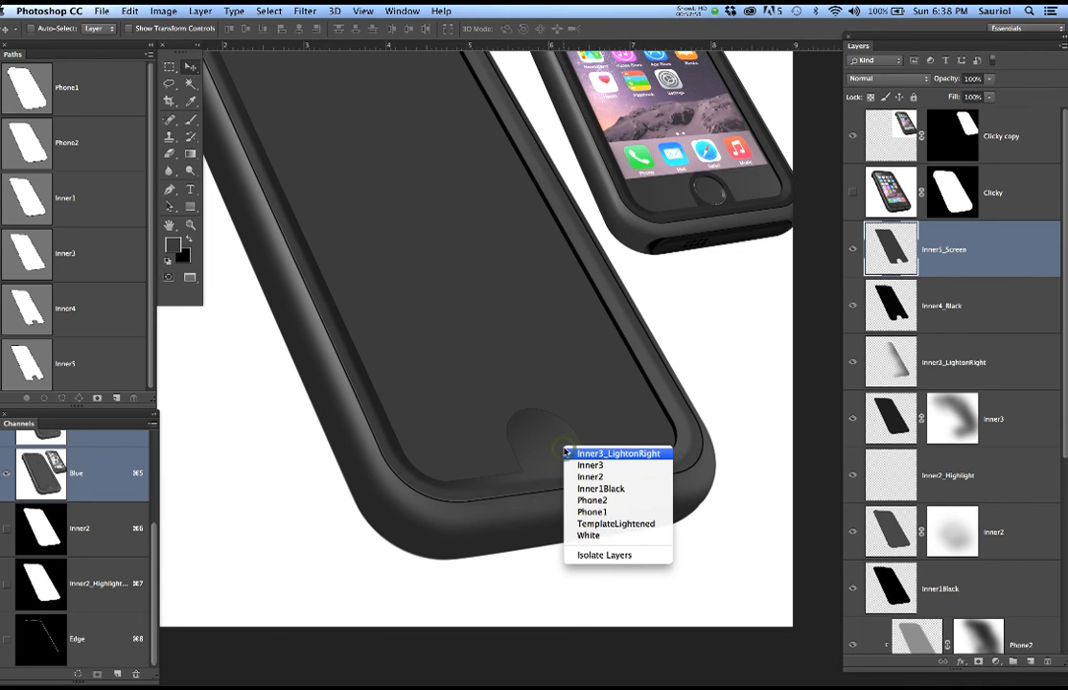
left_click(579, 454)
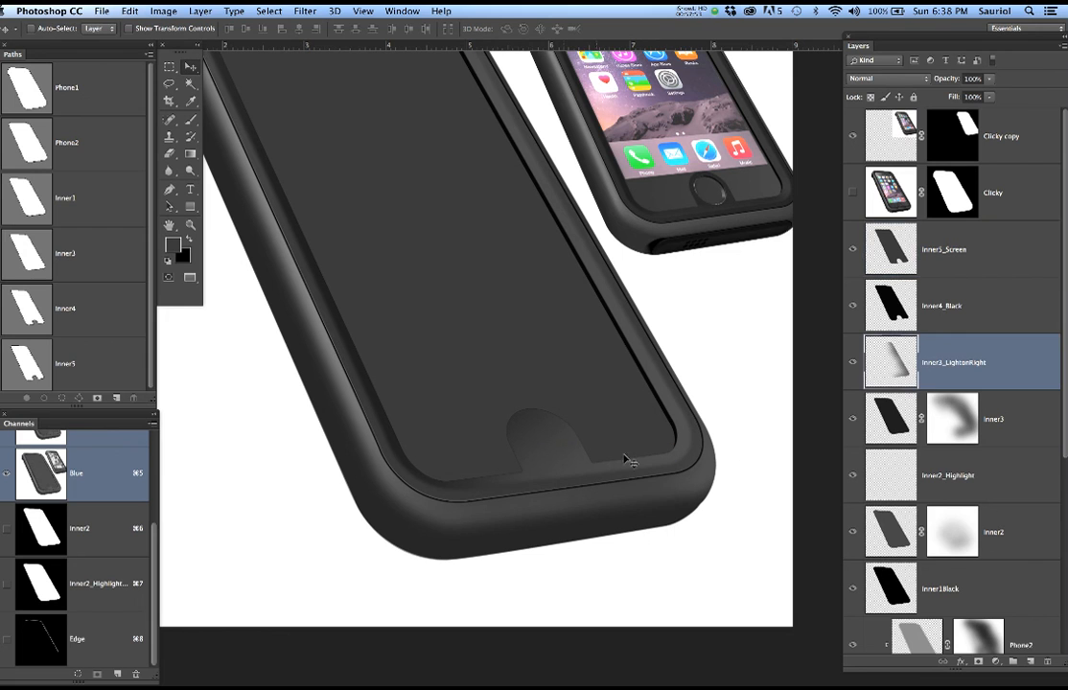
Toggle the Inner3_LightonRight layer off and on to examine its effect around the home button
left_click(852, 364)
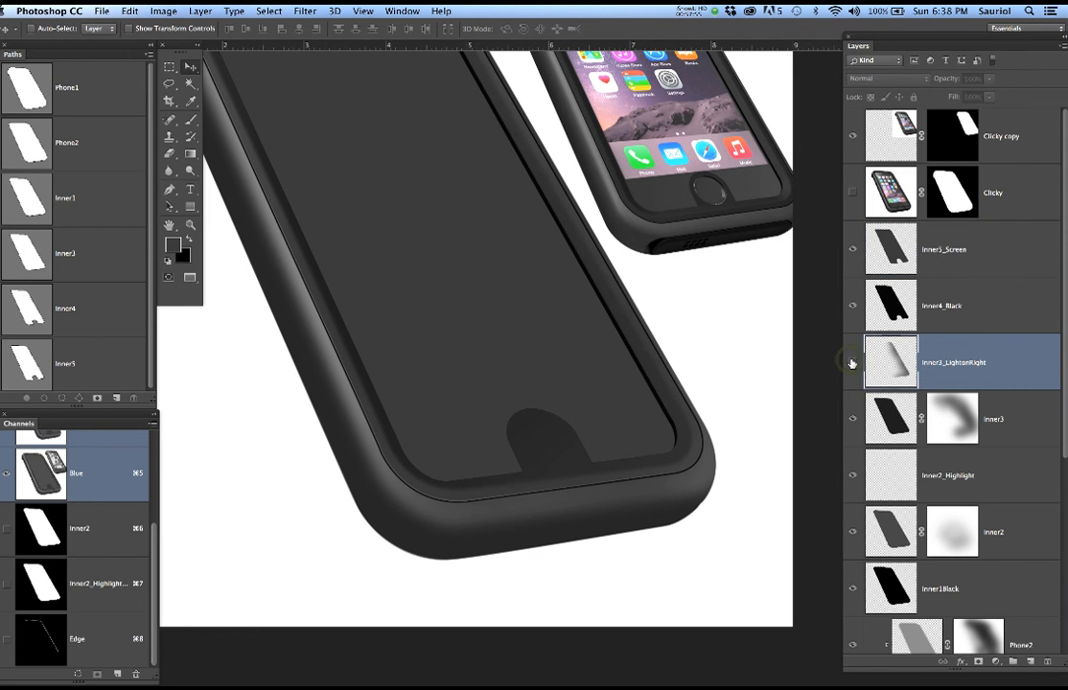
left_click(852, 364)
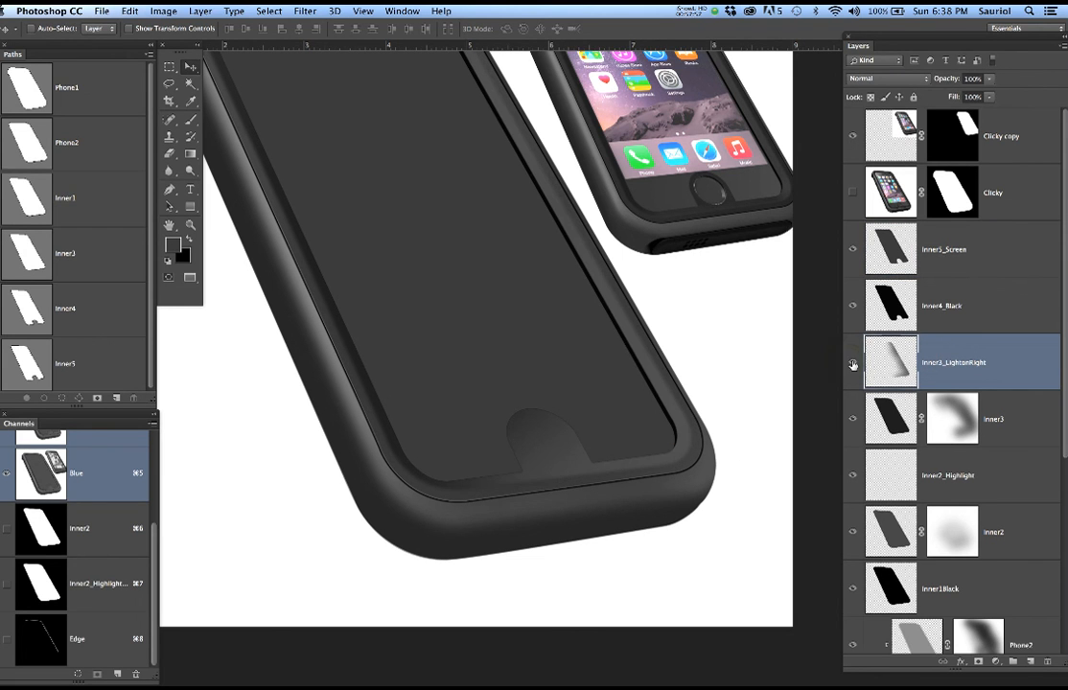
left_click(852, 363)
left_click(852, 363)
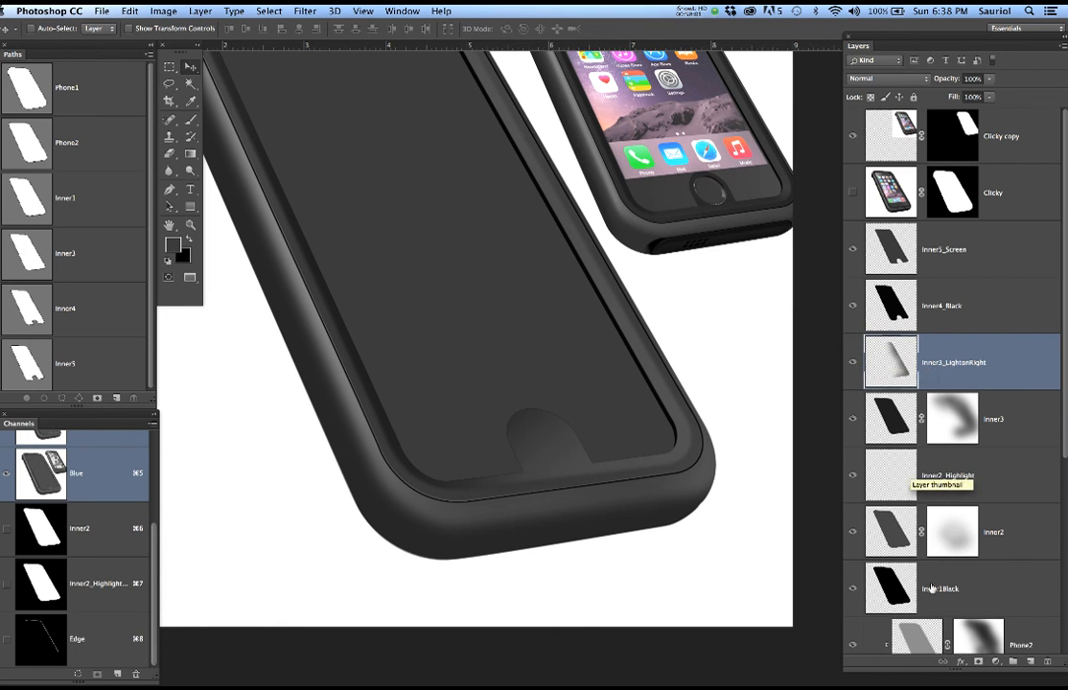
Add a layer mask to Inner3_LightonRight and brush black over the home button area to hide the lightening there
left_click(976, 661)
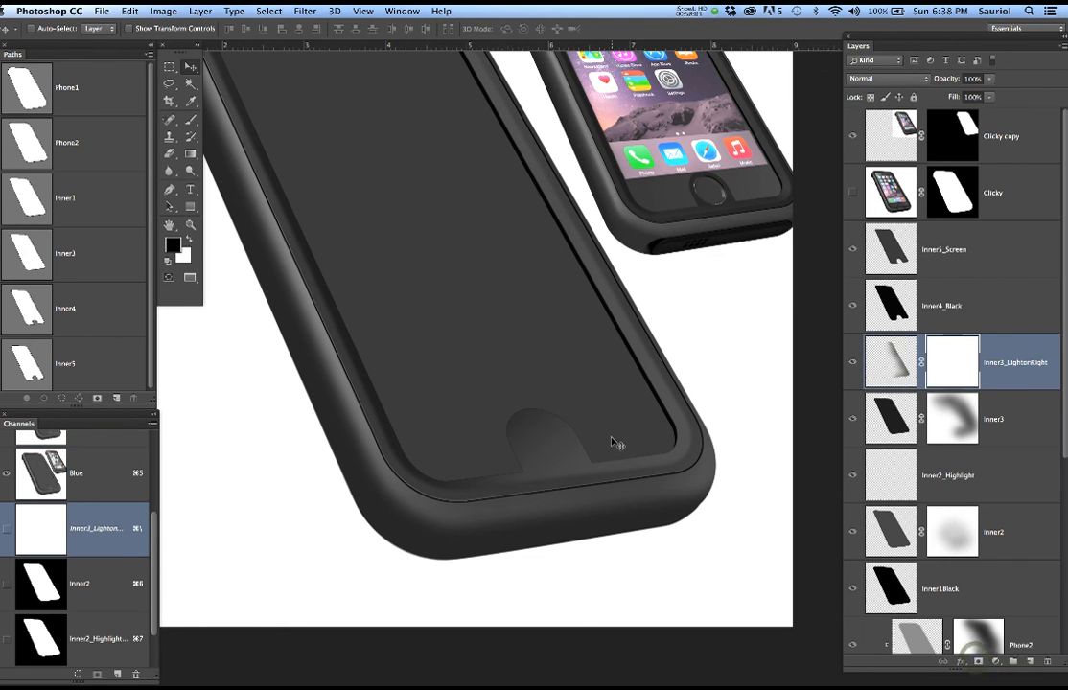
key("b")
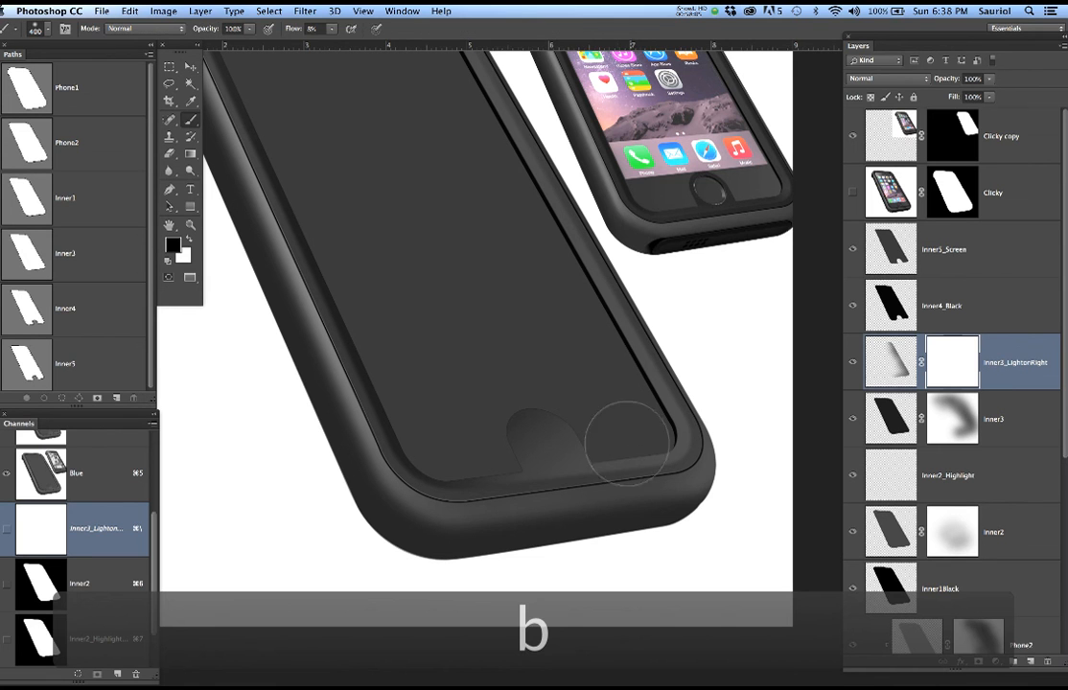
left_click(479, 410)
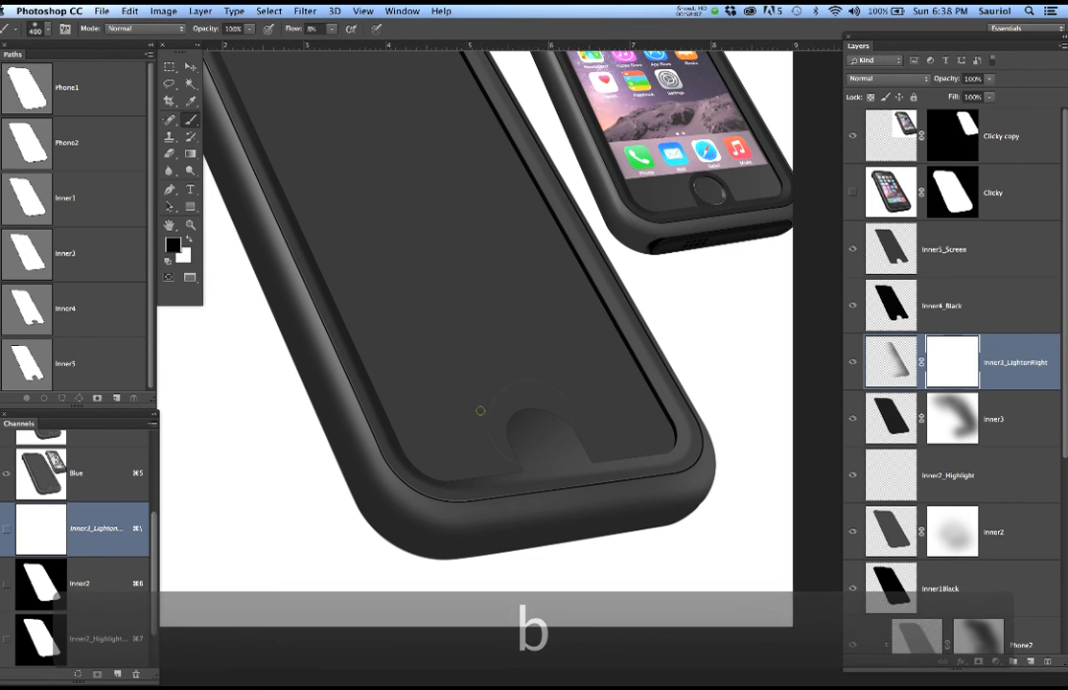
mouse_move(631, 457)
left_mouse_down()
mouse_move(524, 443)
mouse_move(472, 456)
mouse_move(513, 413)
mouse_move(567, 416)
mouse_move(489, 447)
mouse_move(618, 439)
mouse_move(601, 445)
mouse_move(587, 430)
mouse_move(624, 452)
mouse_move(608, 448)
left_mouse_up()
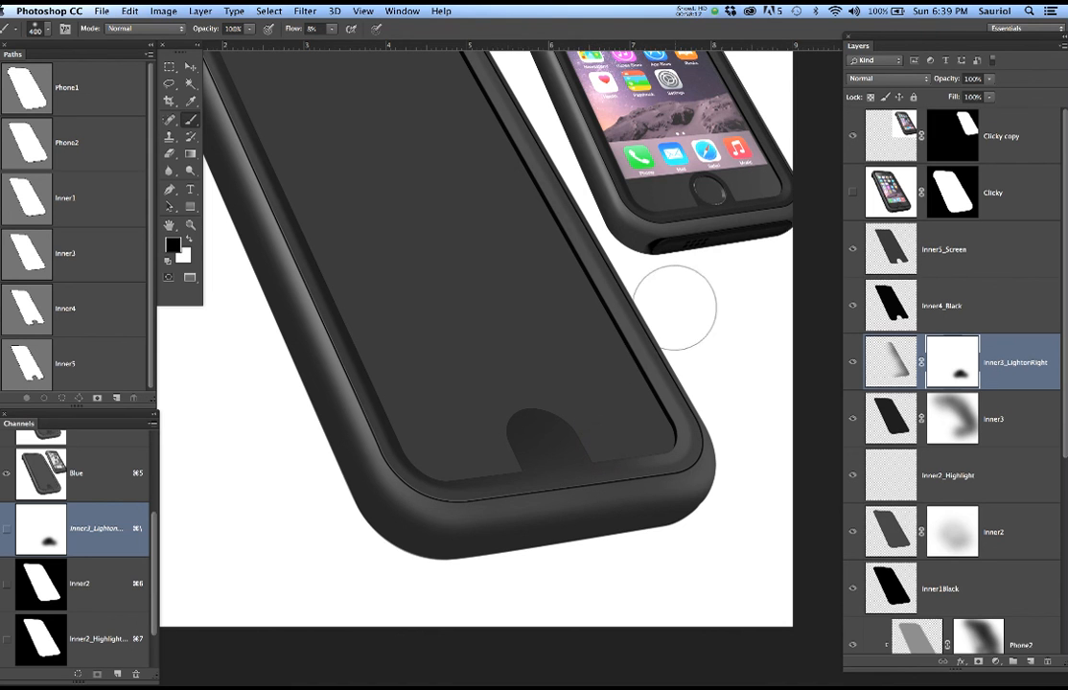
Reduce the brush to 175 and refine the Inner3_LightonRight mask with black around the home button and lower rim
key("bracketleft")
key("bracketleft")
key("bracketleft")
key("bracketleft")
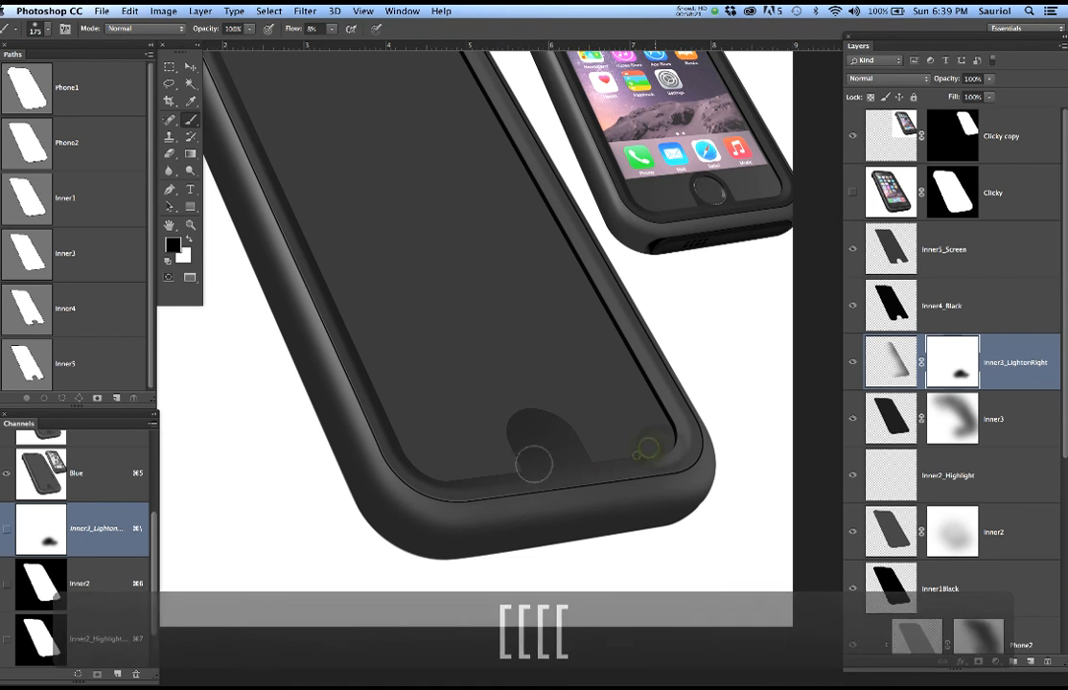
mouse_move(547, 408)
left_mouse_down()
mouse_move(565, 400)
mouse_move(483, 434)
left_mouse_up()
mouse_move(555, 436)
left_mouse_down()
mouse_move(574, 429)
mouse_move(517, 435)
mouse_move(609, 442)
mouse_move(489, 456)
left_mouse_up()
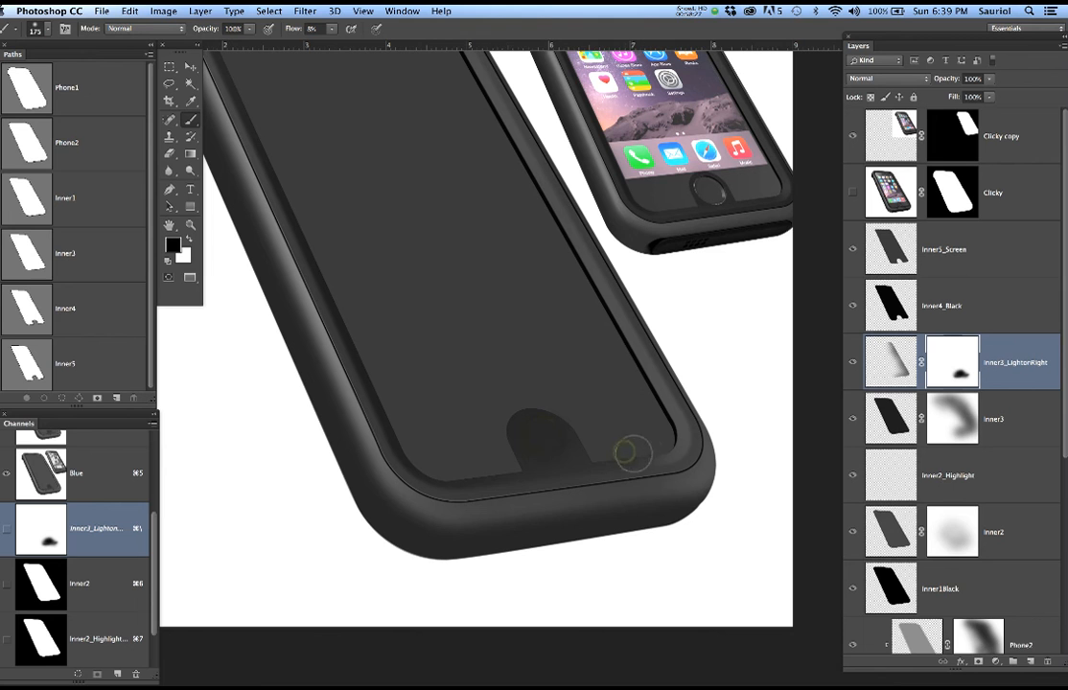
left_click_drag(560, 473, 475, 456)
Compare the whole painted case with the original photo by toggling the Clicky layer's visibility
scroll(487, 411, "down", 2)
scroll(487, 410, "up", 3)
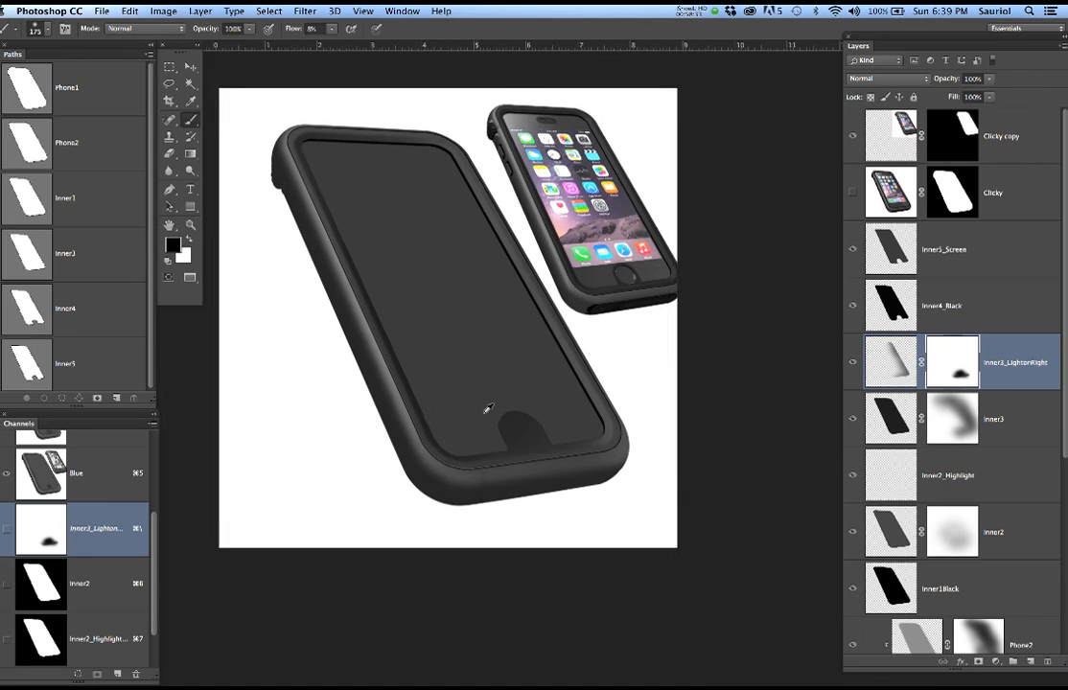
left_click(854, 192)
left_click(854, 191)
left_click(854, 192)
left_click(853, 192)
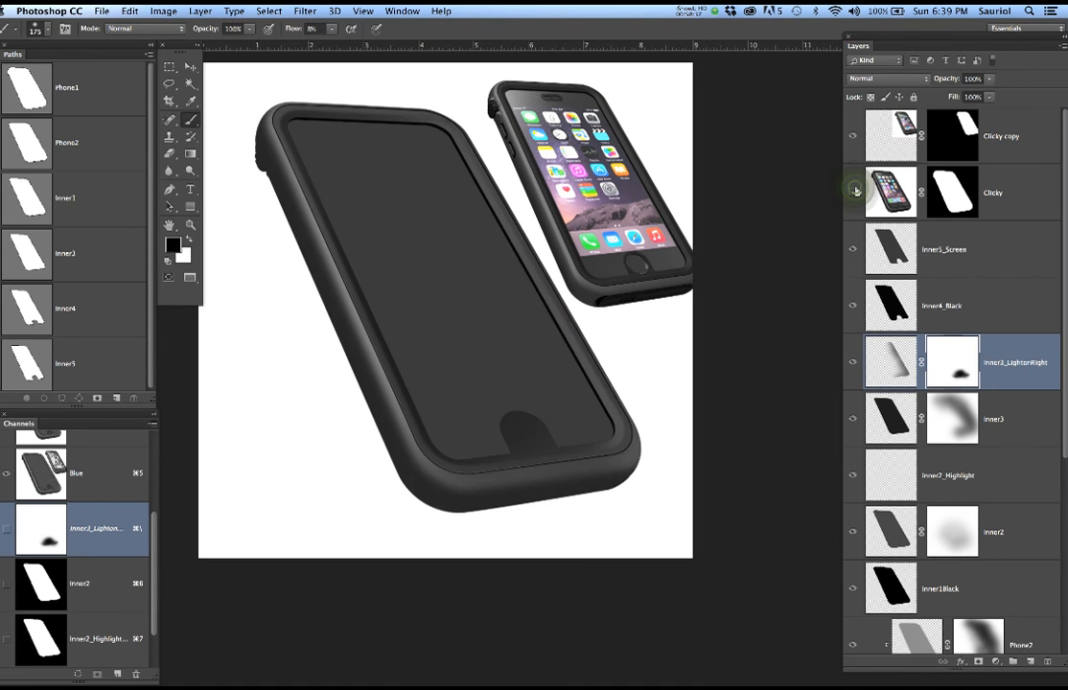
left_click(854, 192)
left_click(853, 192)
Select the Inner2 layer from the dark line along the case's lower rim and check its effect by toggling its visibility
scroll(530, 452, "up", 3)
scroll(530, 452, "up", 1)
scroll(530, 452, "up", 2)
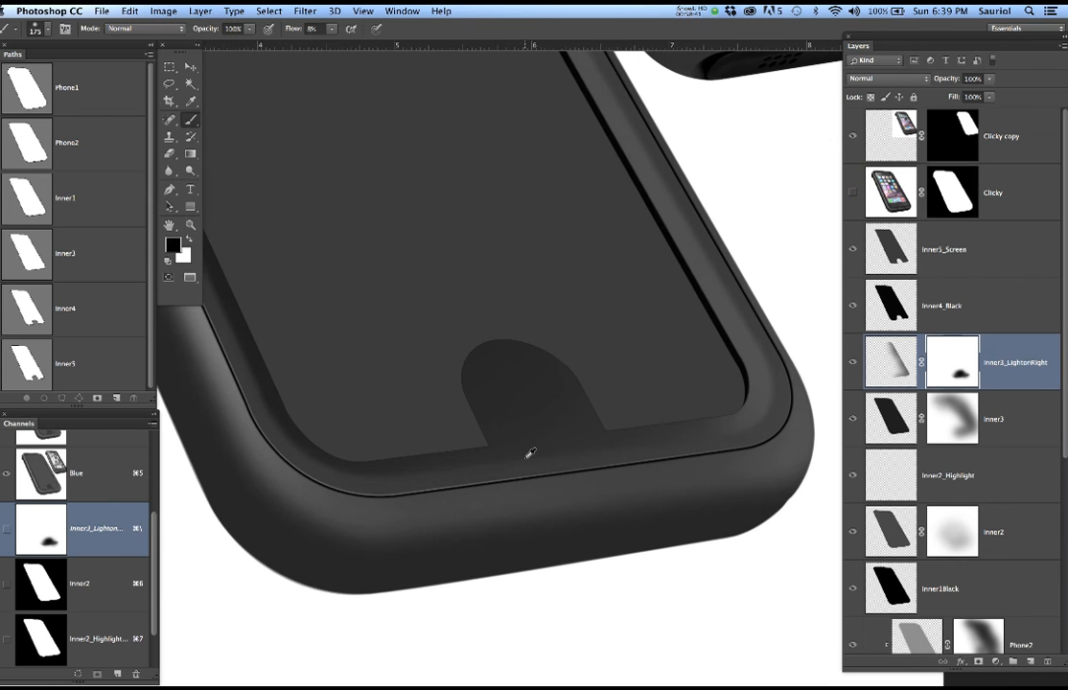
scroll(546, 461, "down", 3)
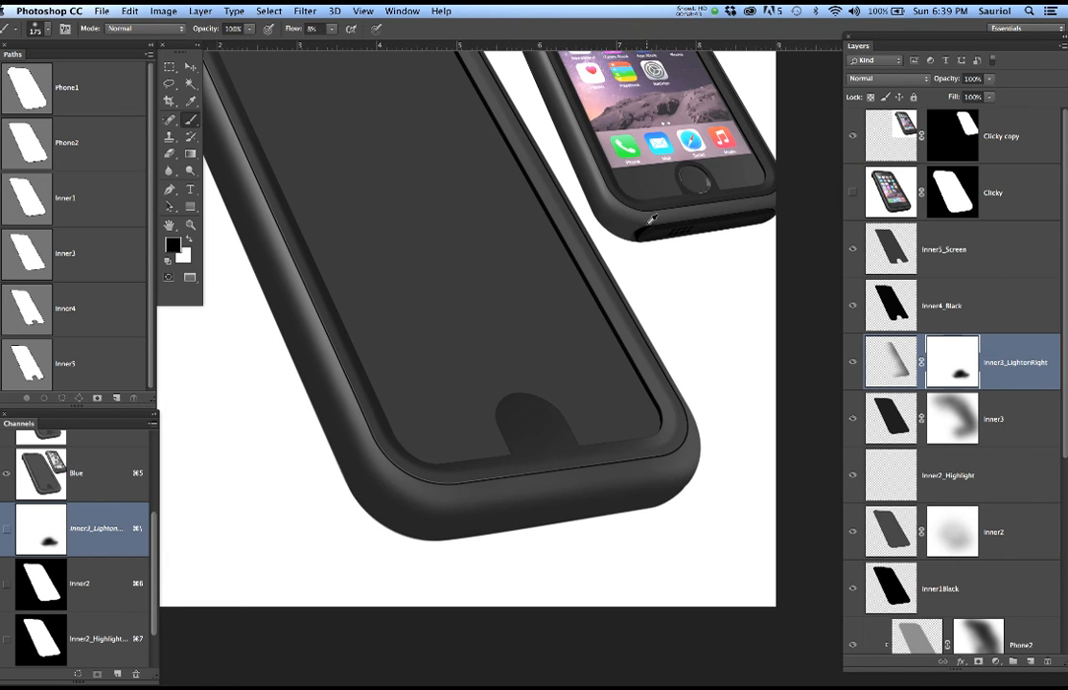
scroll(655, 227, "up", 2)
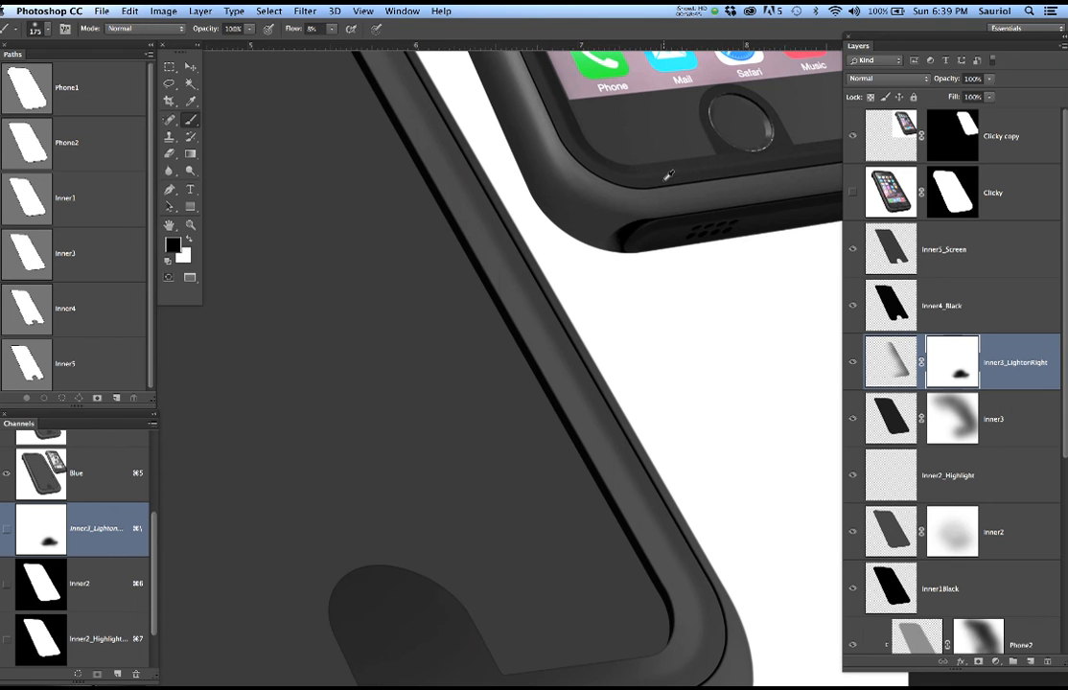
scroll(575, 288, "down", 3)
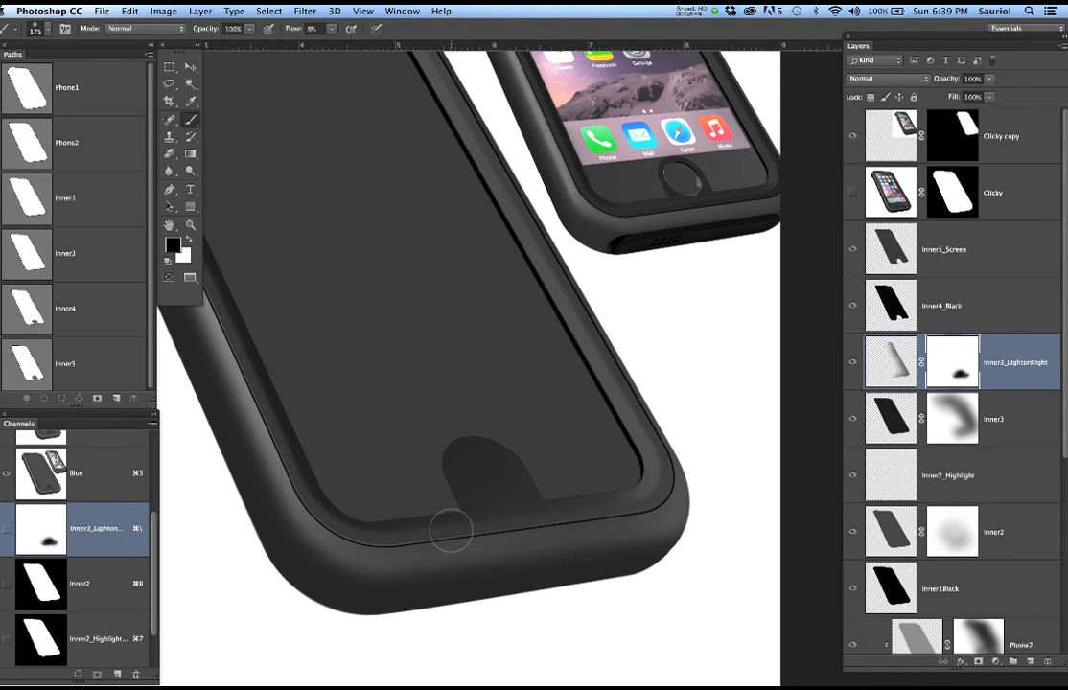
key("v")
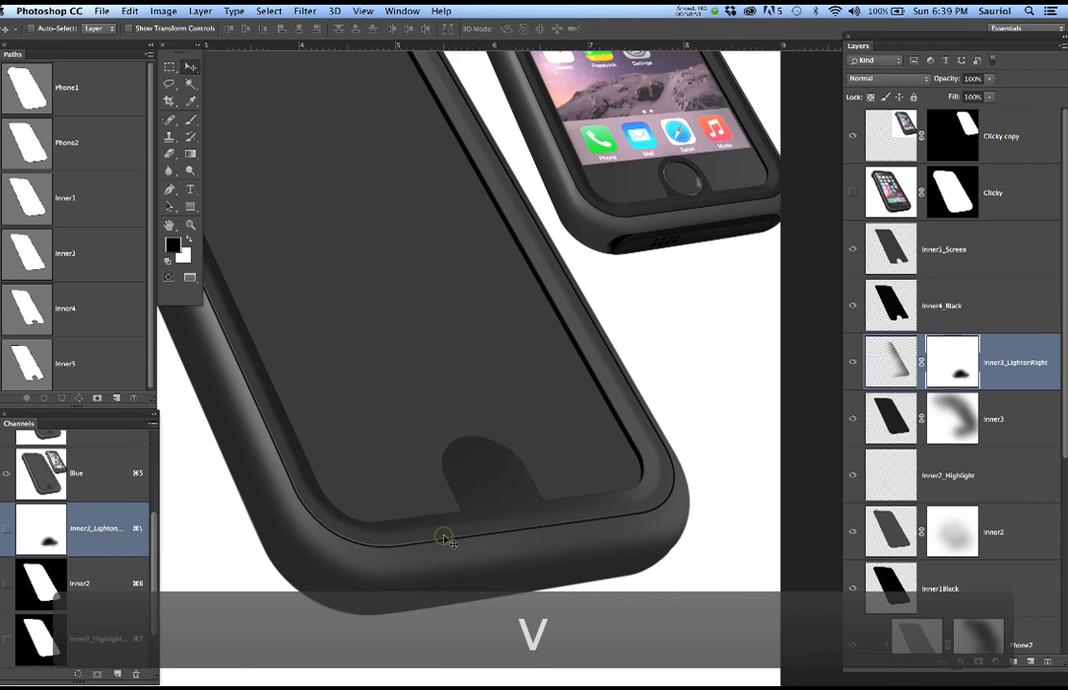
right_click(443, 538)
left_click(462, 542)
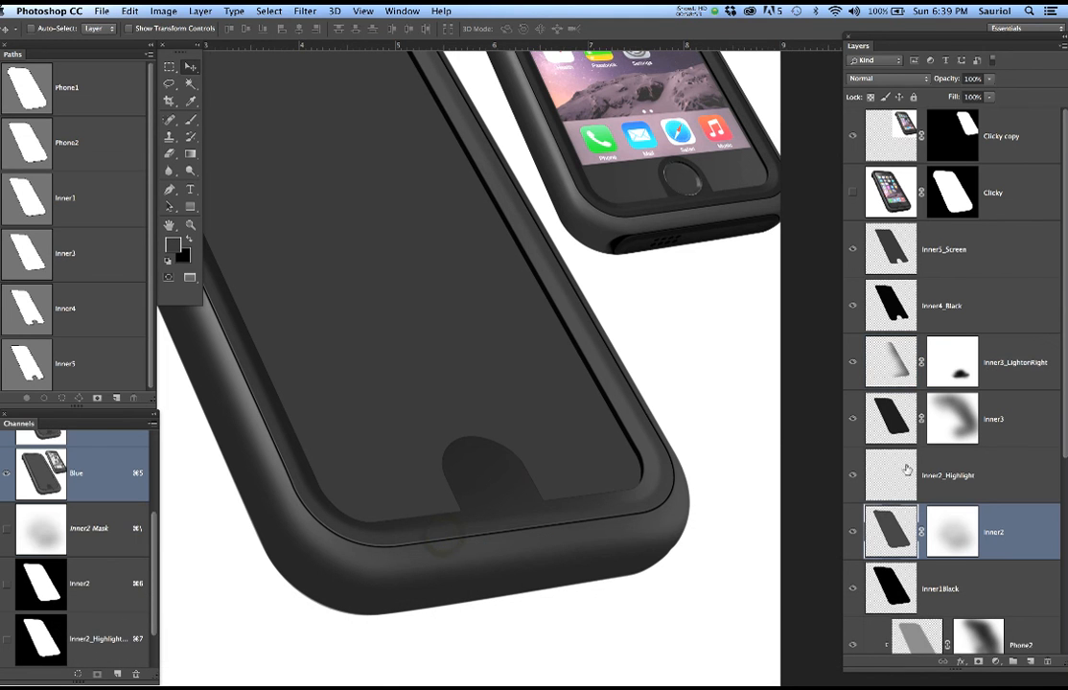
left_click(852, 535)
left_click(853, 534)
Try painting black with a 300 brush on the Inner2 layer mask along the case's lower rim, and undo it
left_click(951, 536)
key("b")
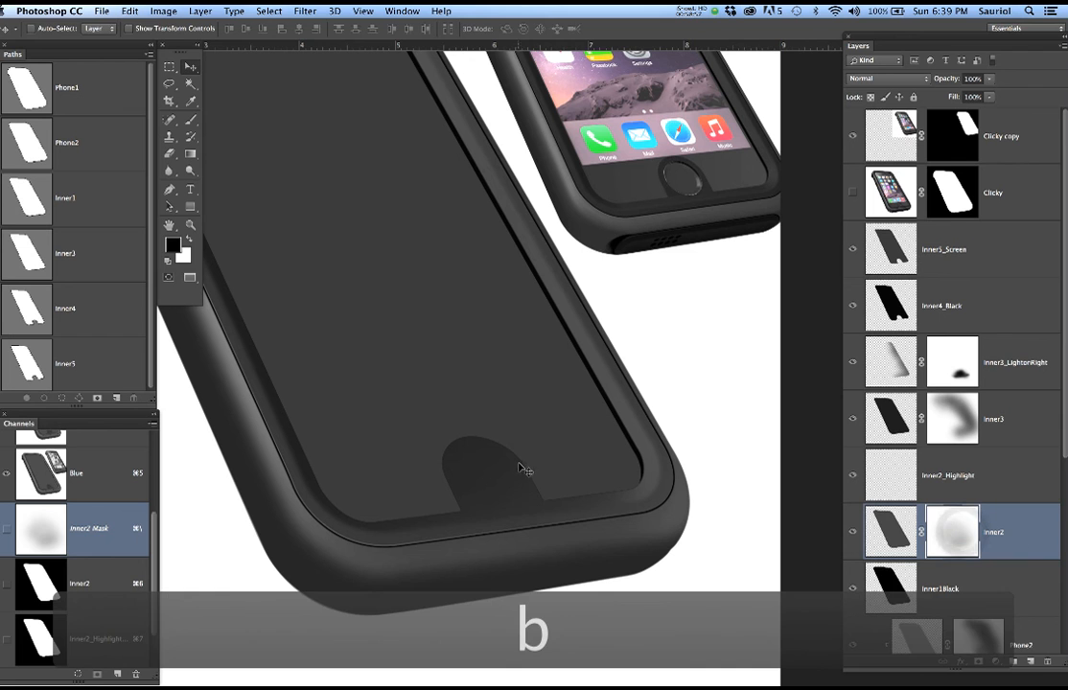
key("bracketright")
key("bracketright")
key("bracketright")
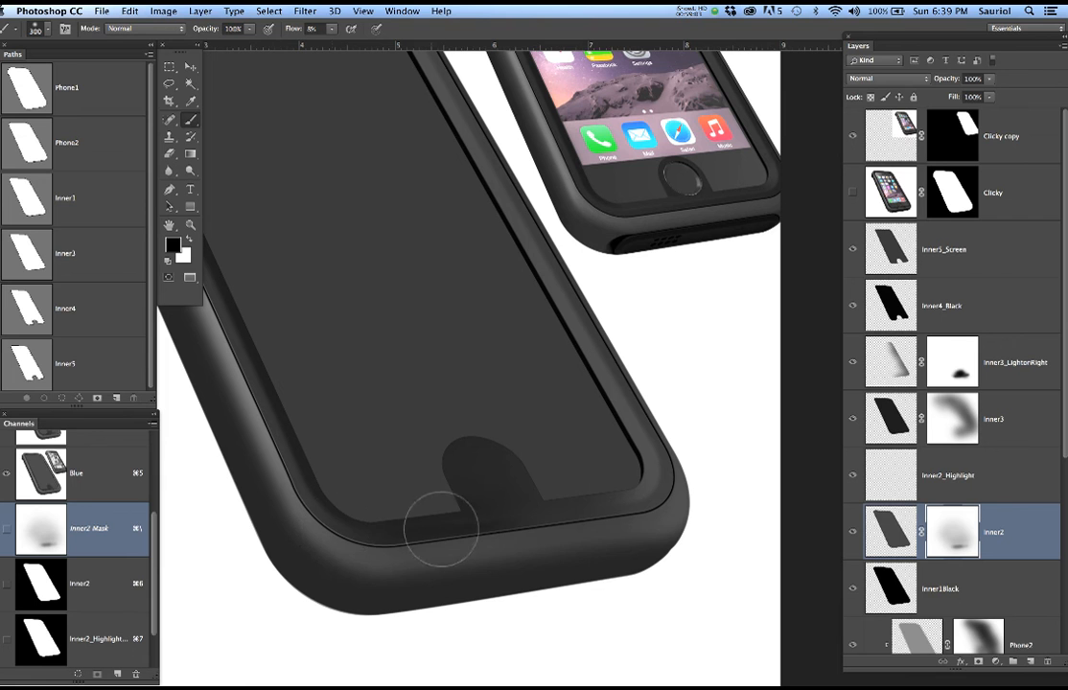
mouse_move(440, 542)
left_mouse_down()
mouse_move(593, 532)
mouse_move(531, 531)
left_mouse_up()
key("super+z")
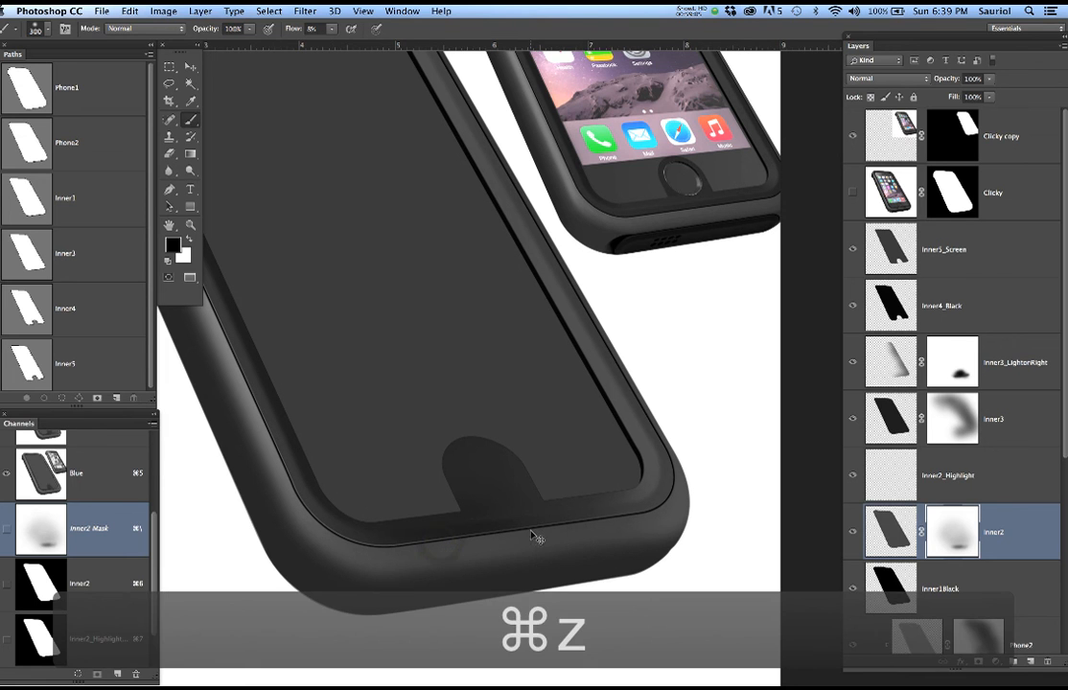
key("alt+super+z")
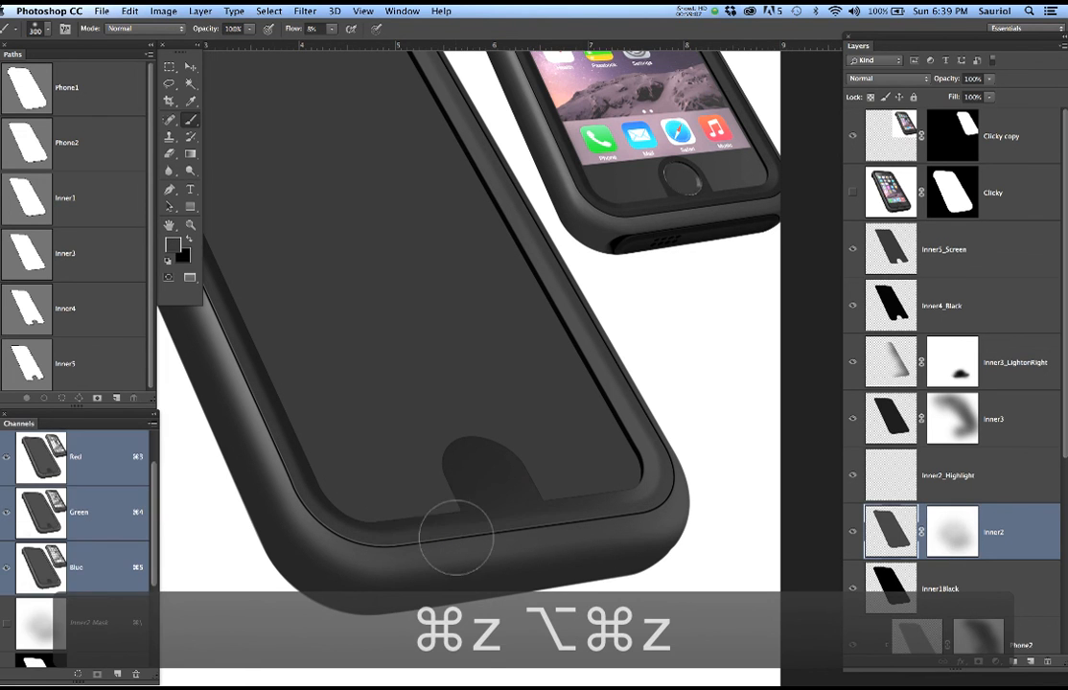
mouse_move(410, 543)
left_mouse_down()
mouse_move(519, 528)
mouse_move(411, 542)
mouse_move(531, 519)
mouse_move(400, 543)
mouse_move(557, 509)
mouse_move(497, 532)
mouse_move(652, 518)
mouse_move(581, 525)
left_mouse_up()
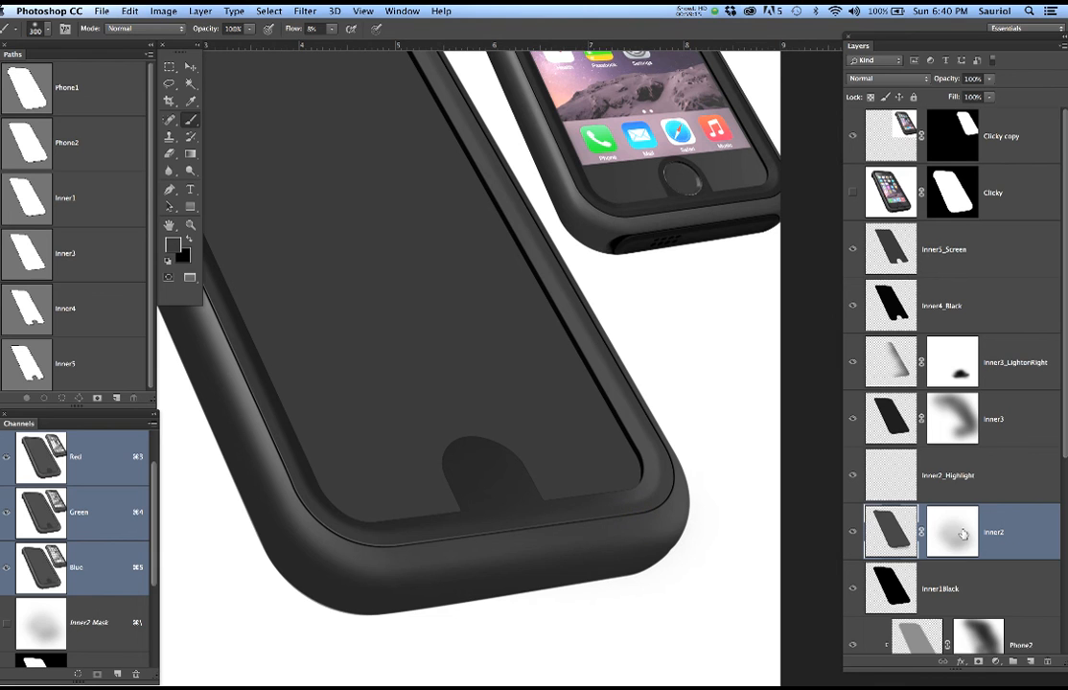
key("super+z")
key("alt+super+z")
key("alt+super+z")
Darken the Inner2 mask with black along the case's lower rim and check the Inner3_LightonRight layer's effect by toggling its visibility
left_click(963, 532)
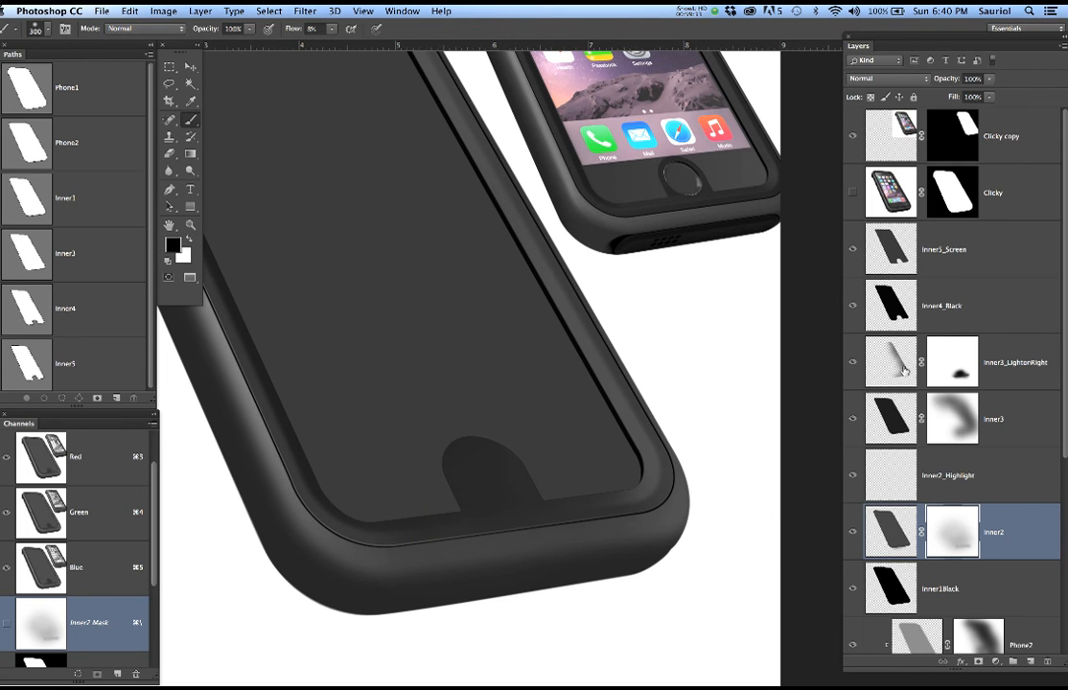
left_click(851, 362)
left_click(850, 361)
Paint white on the Inner3_LightonRight mask along the case's lower rim, reducing the brush from 300 to 250
left_click(971, 372)
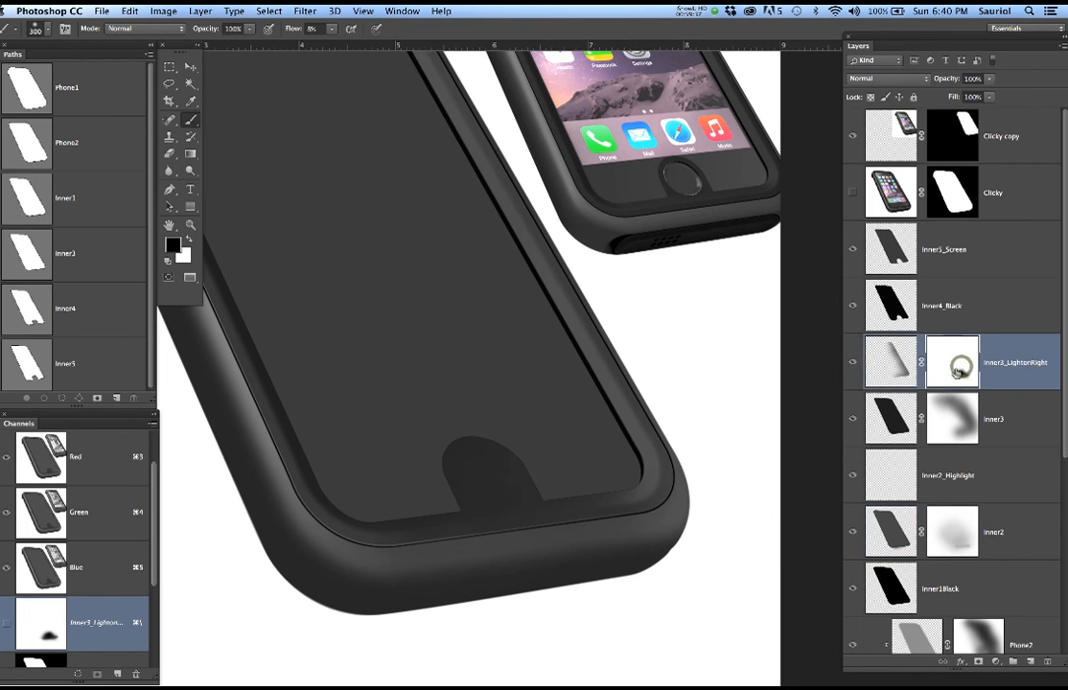
key("x")
mouse_move(598, 479)
left_mouse_down()
mouse_move(591, 503)
mouse_move(615, 506)
mouse_move(505, 549)
mouse_move(412, 553)
mouse_move(513, 548)
mouse_move(632, 508)
left_mouse_up()
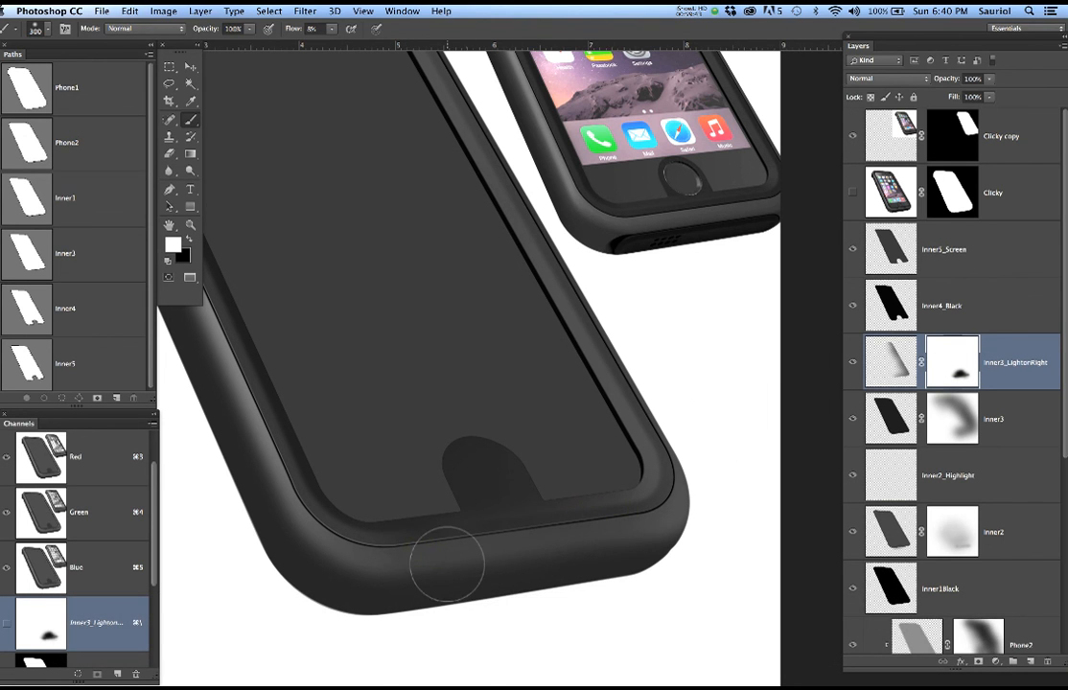
key("bracketleft")
left_click_drag(418, 551, 472, 546)
Compare the lower part of the painted case with the original photo by showing and hiding the Clicky layer
left_click(854, 197)
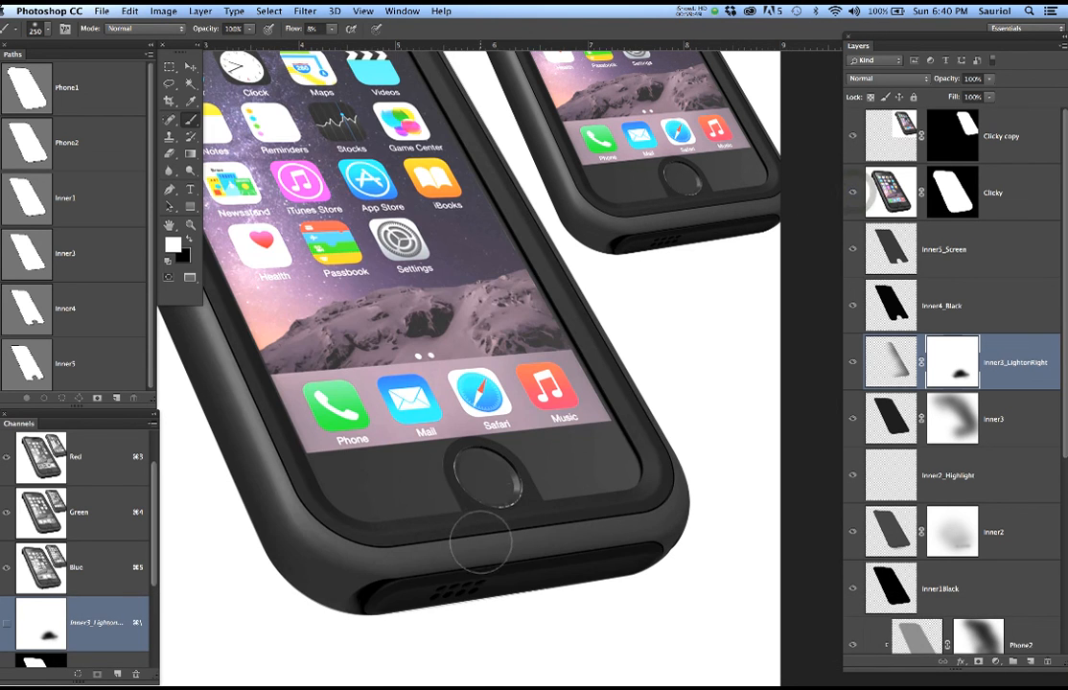
scroll(479, 499, "up", 2)
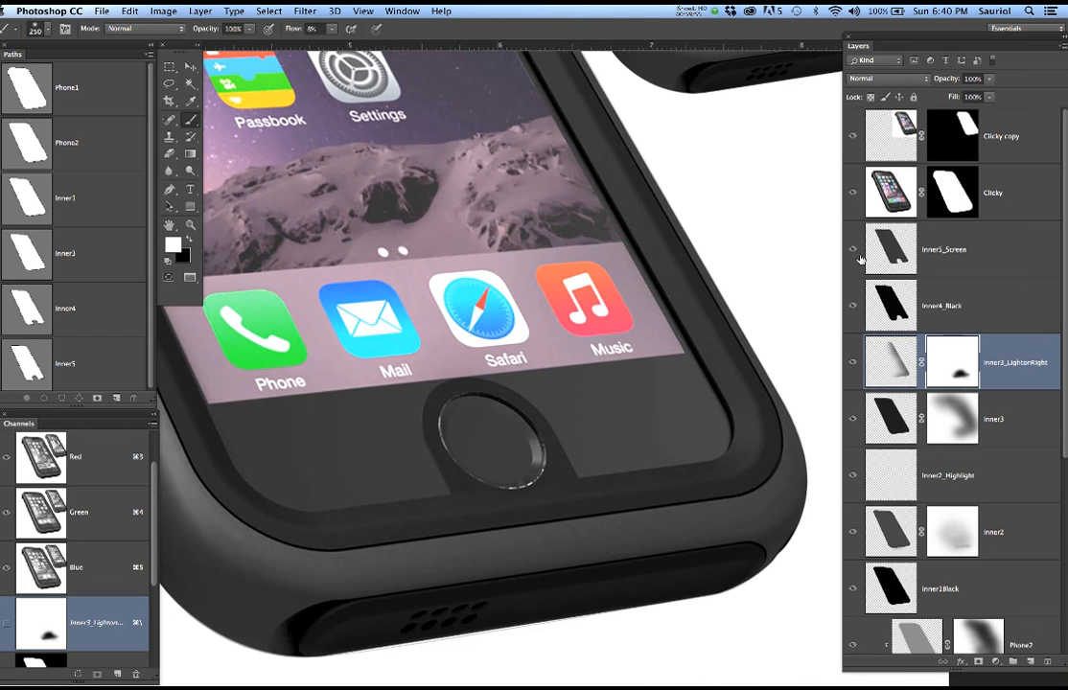
left_click(854, 195)
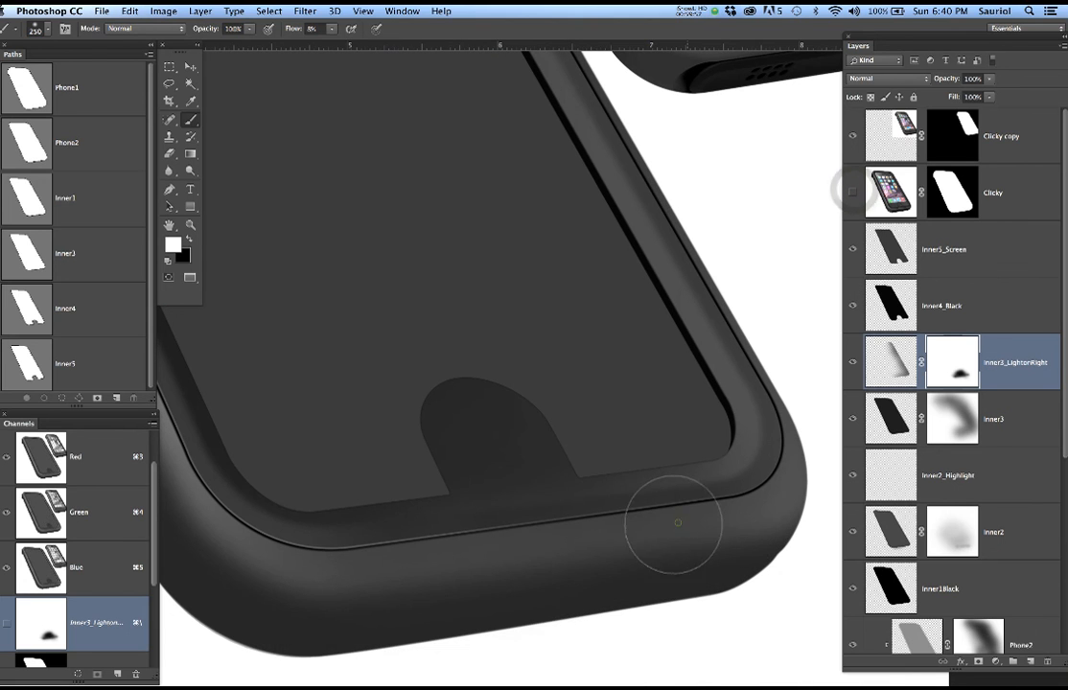
With a 175 brush, refine the Inner3_LightonRight mask with white along the lower rim and black around the home button cutout
key("bracketleft")
key("bracketleft")
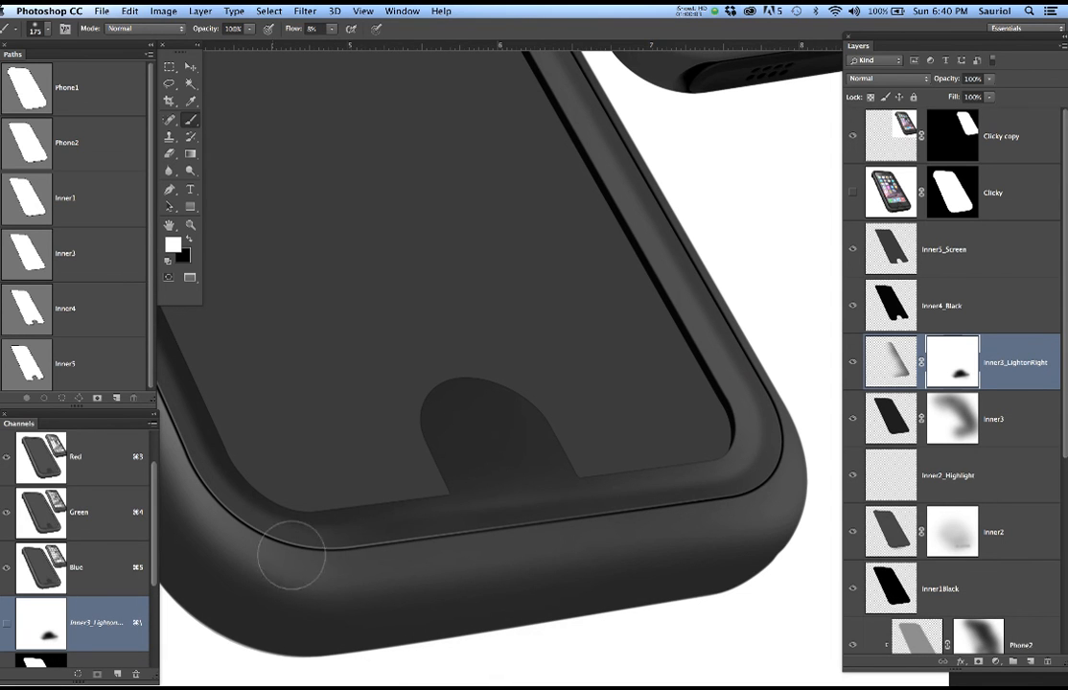
mouse_move(291, 542)
left_mouse_down()
mouse_move(500, 534)
mouse_move(753, 477)
left_mouse_up()
left_click_drag(598, 509, 293, 549)
left_click_drag(438, 541, 276, 549)
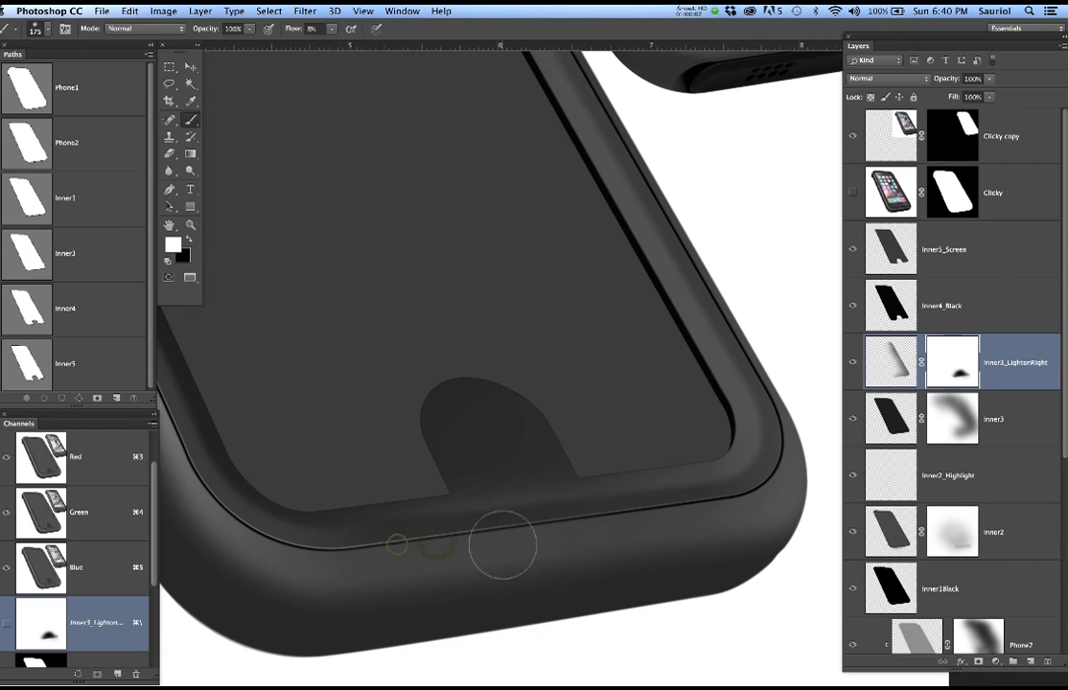
key("x")
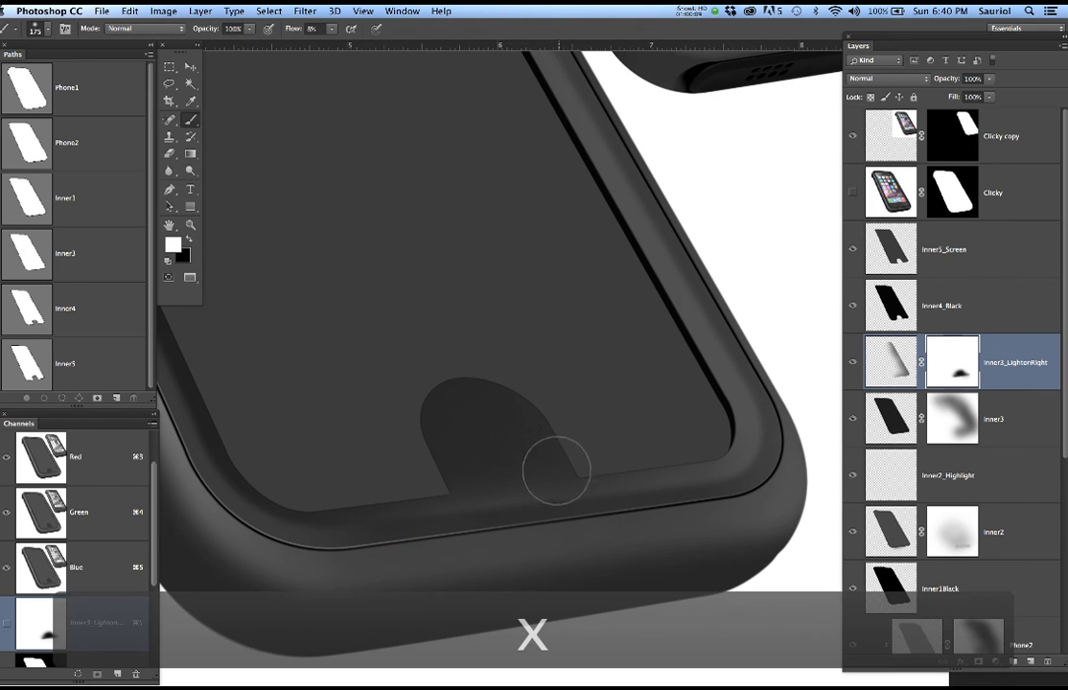
left_click_drag(543, 461, 418, 492)
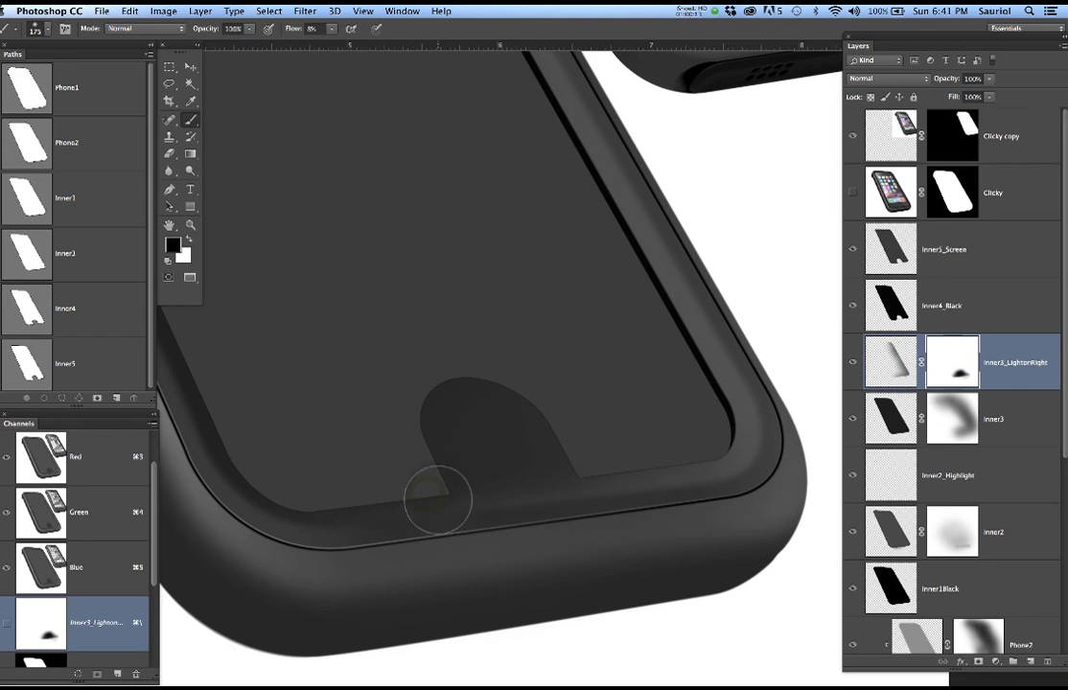
Toggle the Clicky layer's visibility to check the lower rim and home button shading against the photo
left_click(853, 193)
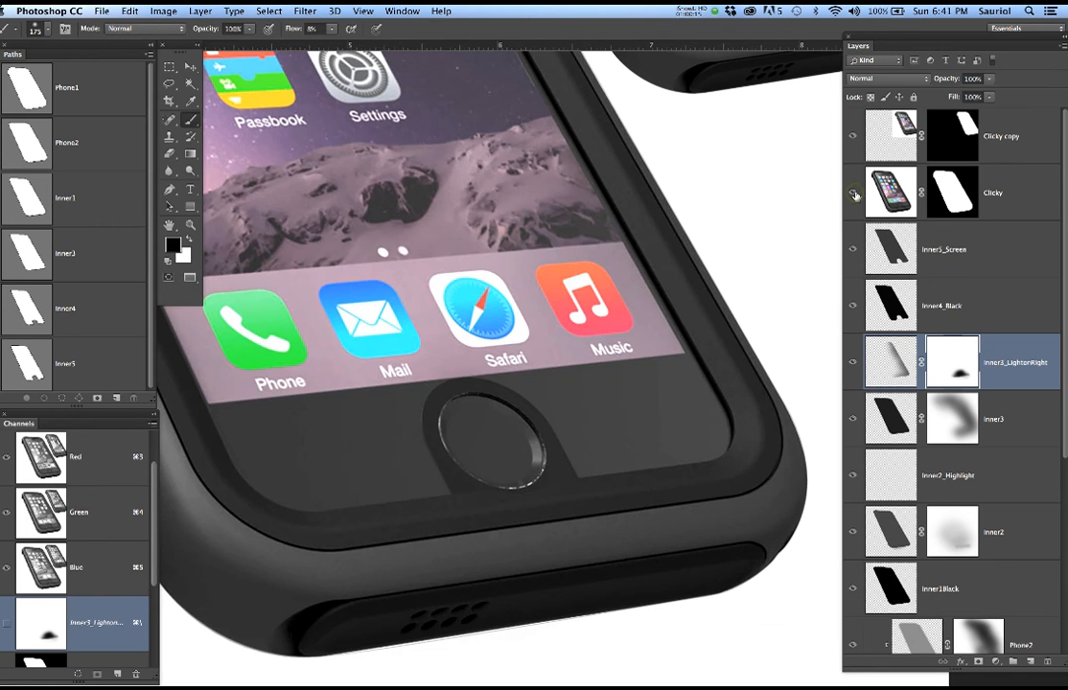
left_click(854, 195)
left_click(853, 194)
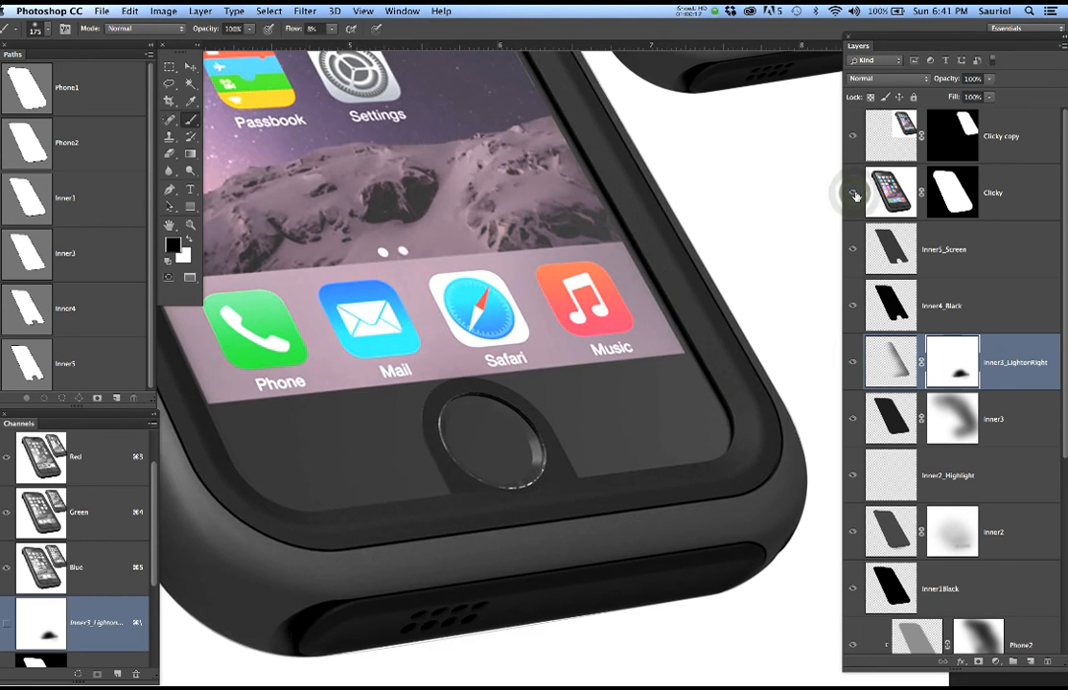
left_click(852, 194)
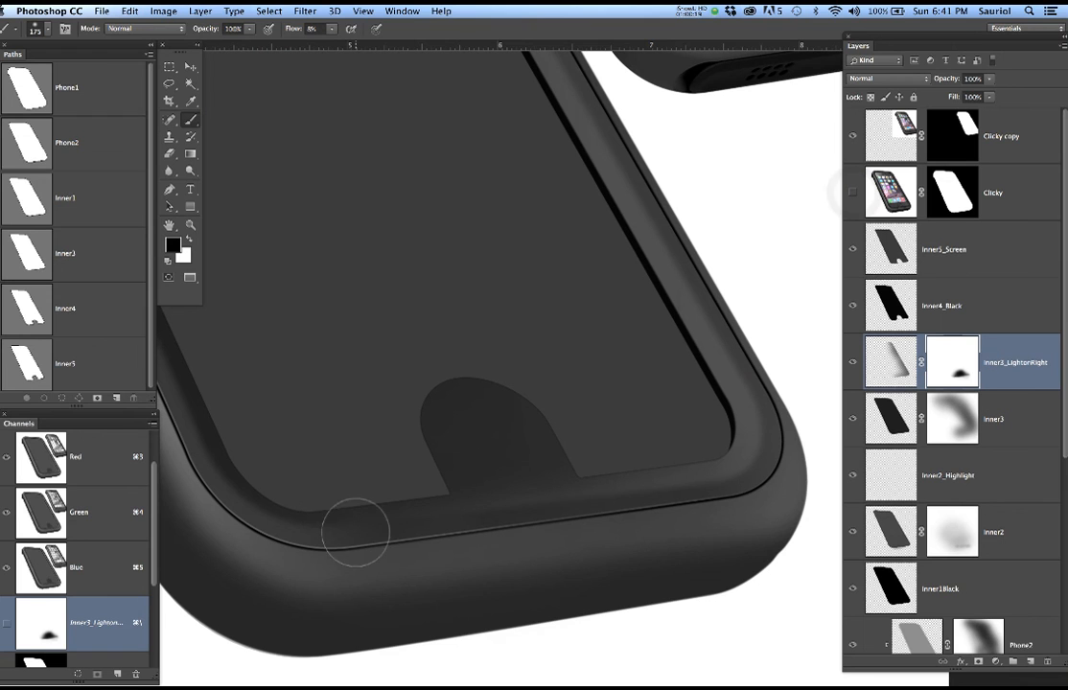
Pick the Inner2 layer from the case's lower rim, check its effect by toggling its visibility, and target its mask
key("v")
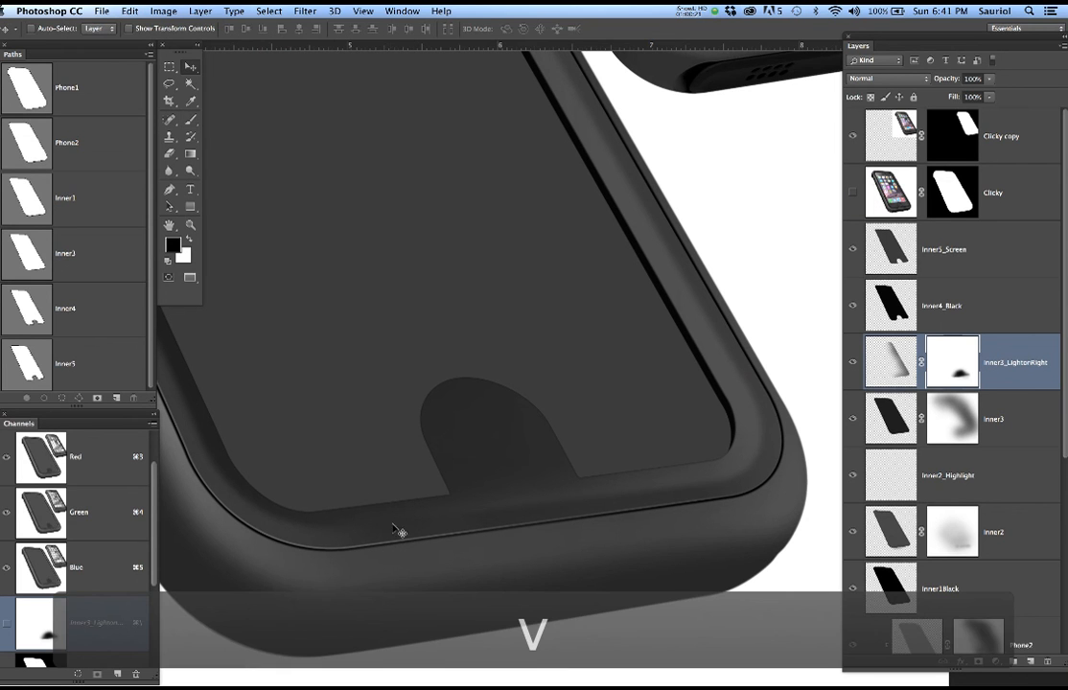
right_click(410, 533)
left_click(417, 534)
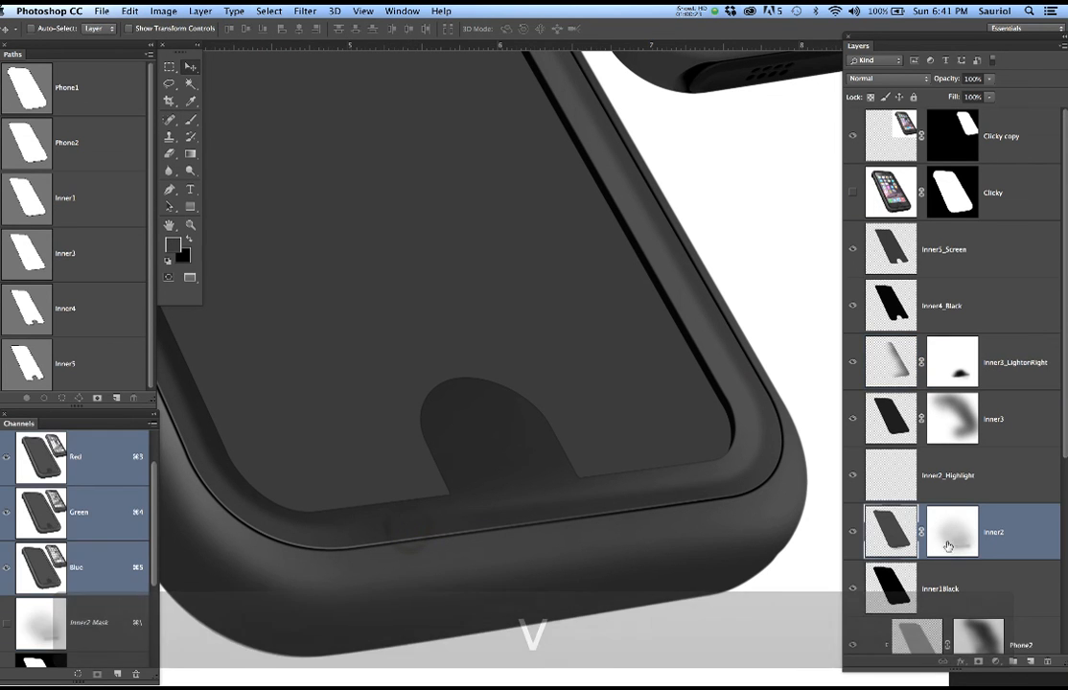
left_click(948, 533)
left_click(852, 532)
left_click(852, 532)
left_click(955, 533)
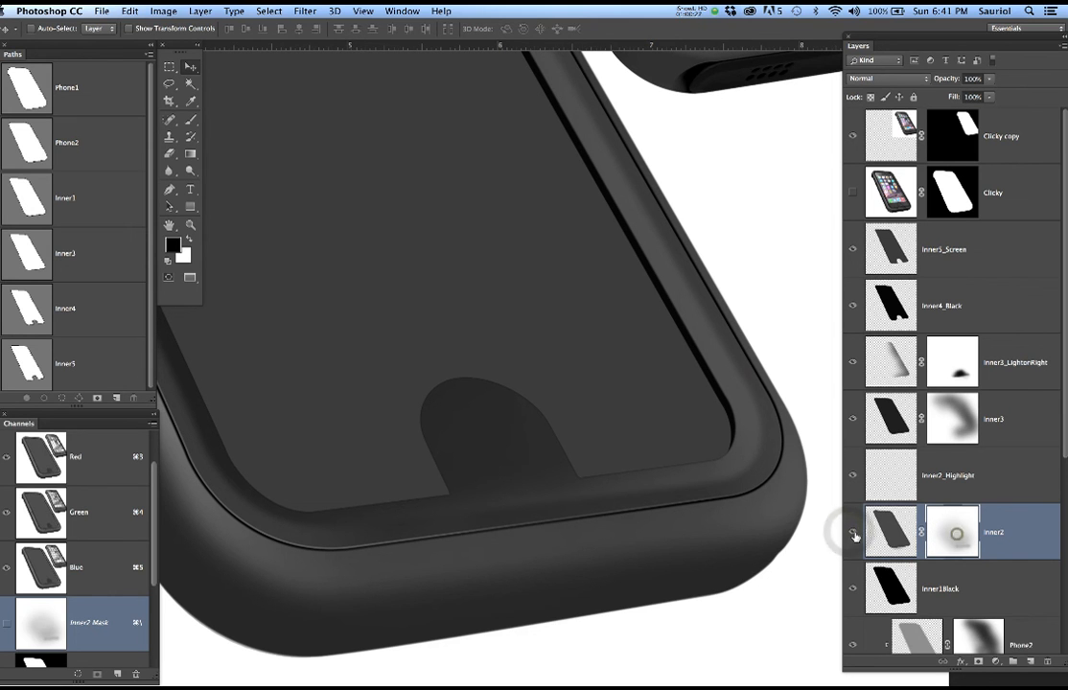
Paint black with the 175 brush on the Inner2 mask along the lower rim line, comparing with the Clicky photo between strokes
key("b")
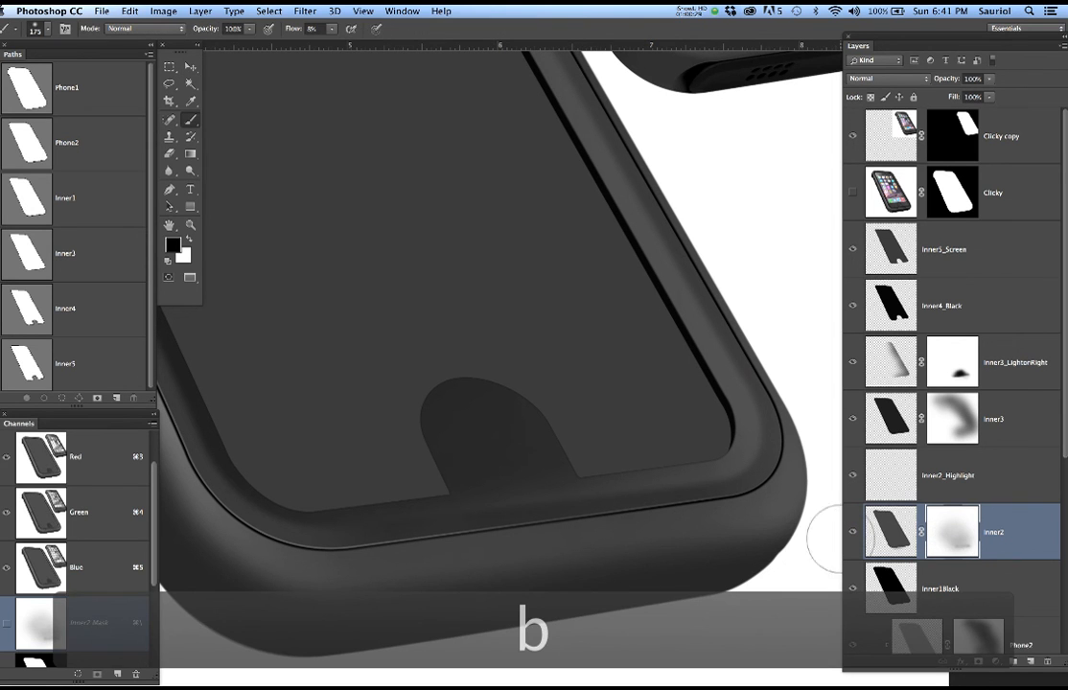
left_click(957, 536)
mouse_move(441, 538)
left_mouse_down()
mouse_move(259, 552)
mouse_move(248, 550)
mouse_move(339, 548)
mouse_move(229, 536)
mouse_move(273, 540)
left_mouse_up()
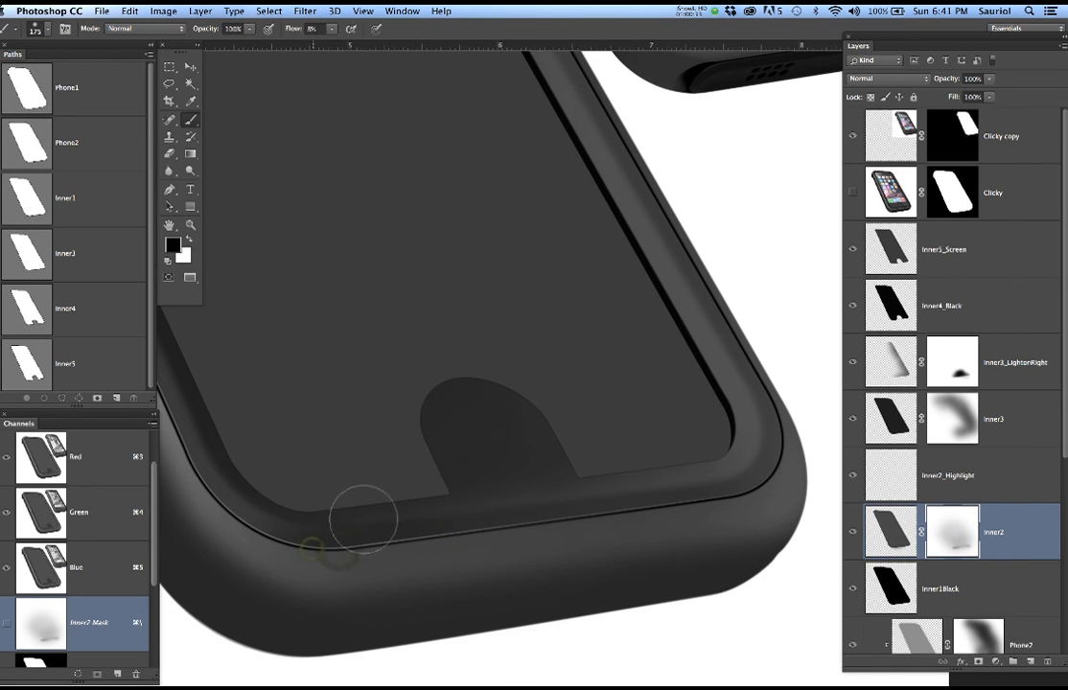
left_click(852, 192)
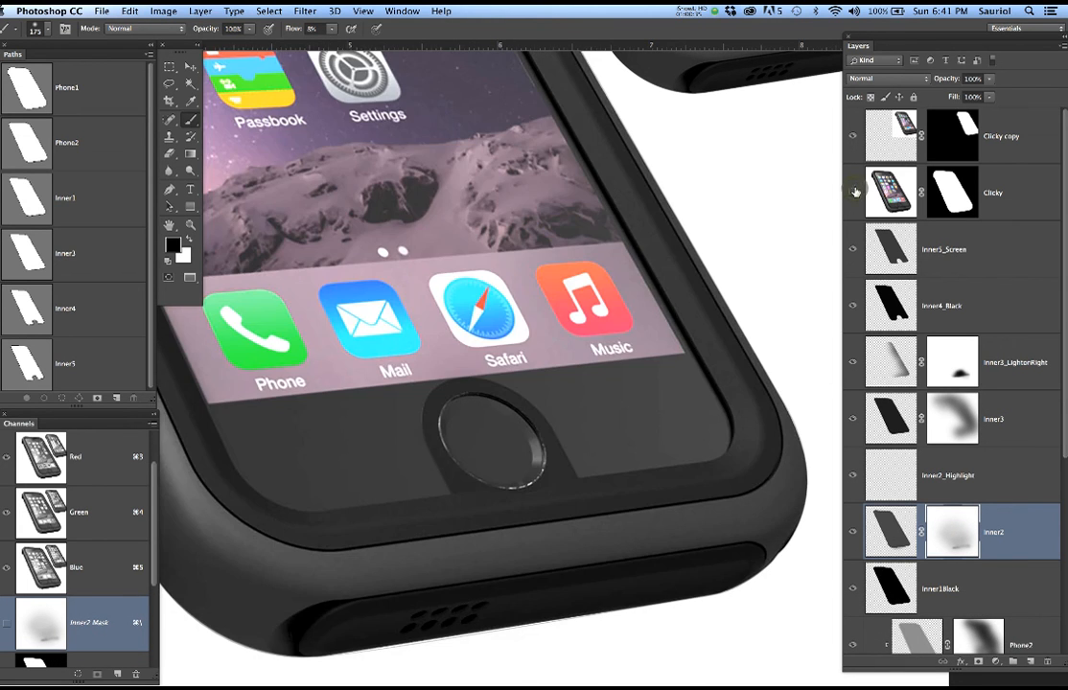
left_click(852, 191)
mouse_move(446, 536)
left_mouse_down()
mouse_move(717, 505)
mouse_move(470, 569)
left_mouse_up()
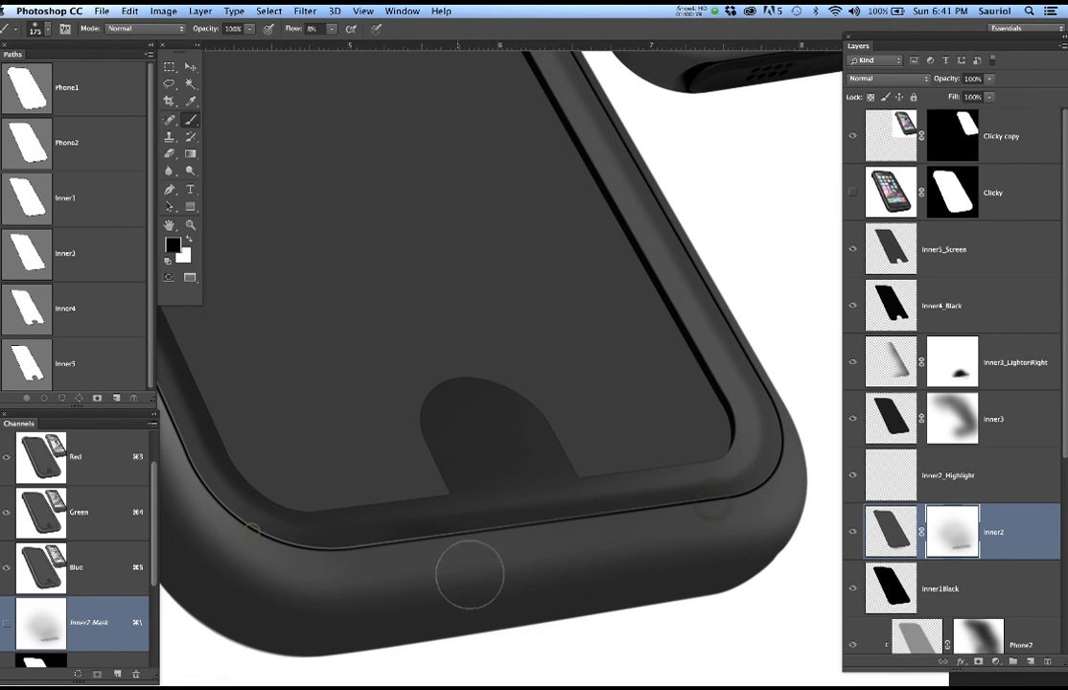
Compare the whole painted case with the Clicky photo, examining the dial, side buttons, speaker slot and screen
scroll(563, 496, "down", 1, "alt")
scroll(563, 497, "down", 3, "alt")
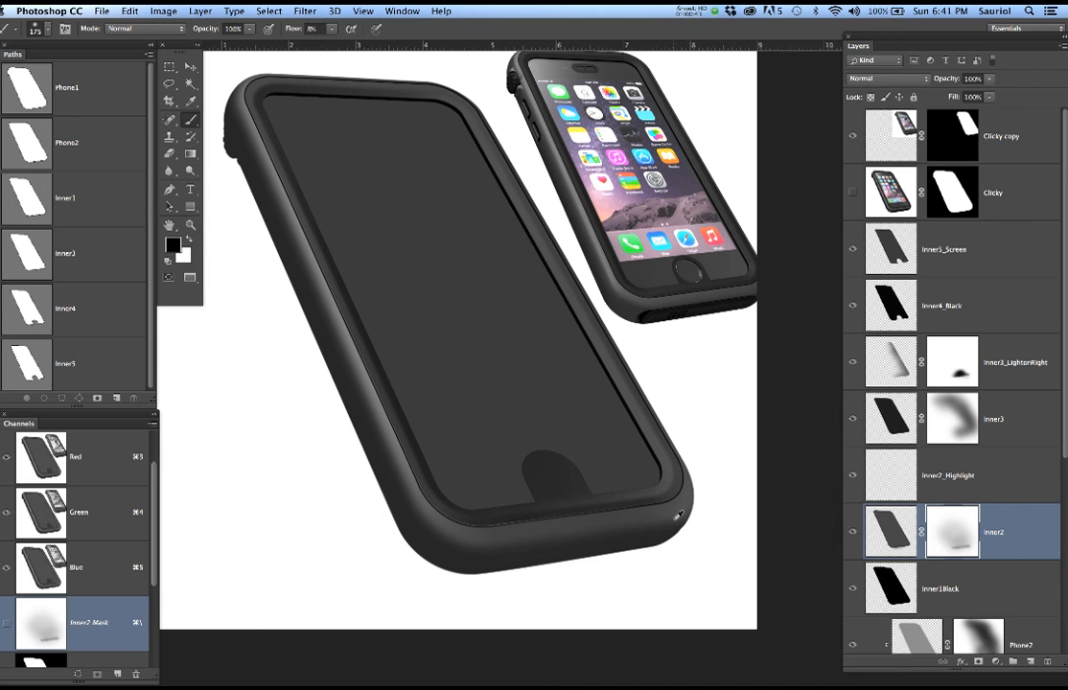
scroll(674, 517, "up", 3, "alt")
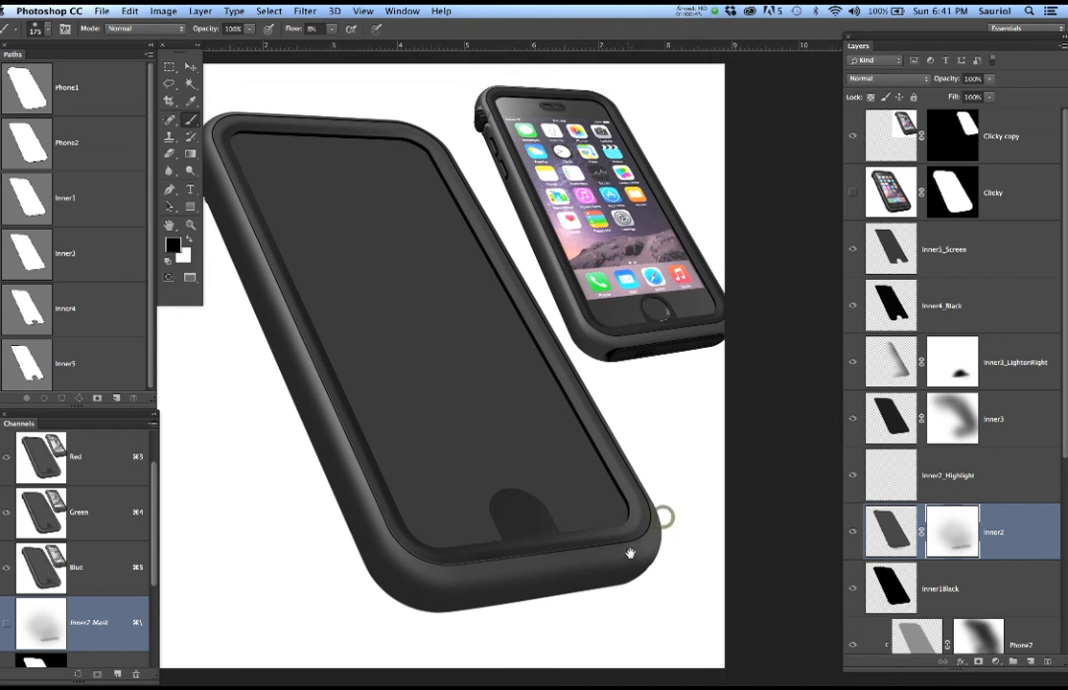
scroll(670, 517, "up", 3, "alt")
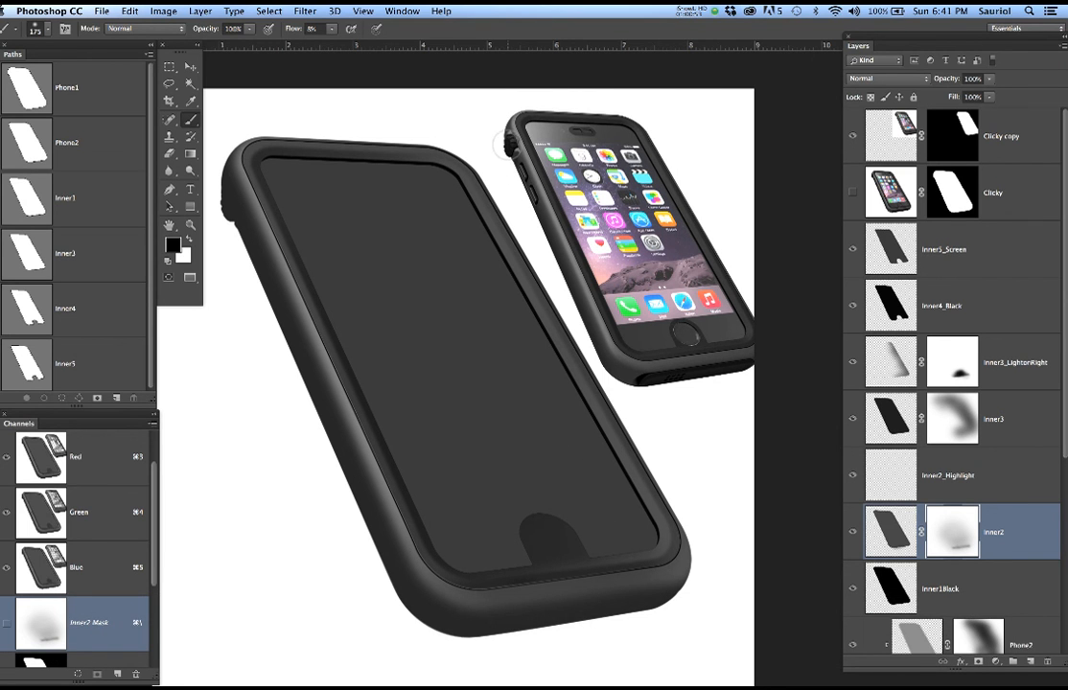
left_click(850, 194)
scroll(225, 196, "up", 4, "alt")
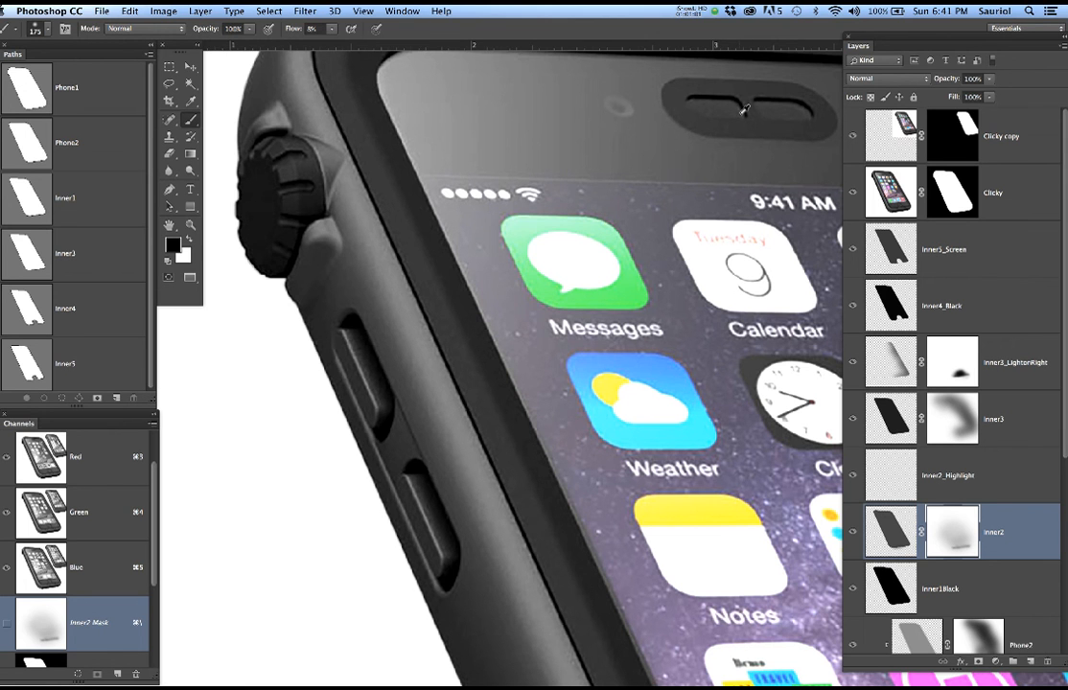
scroll(700, 148, "down", 5, "alt")
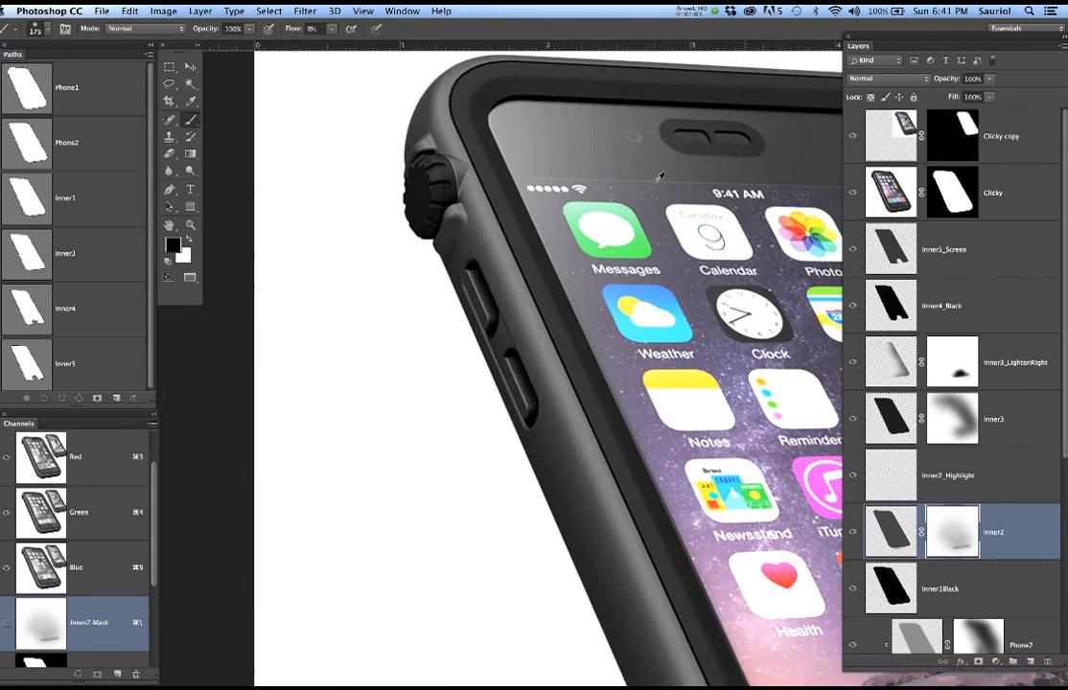
scroll(660, 175, "right", 5)
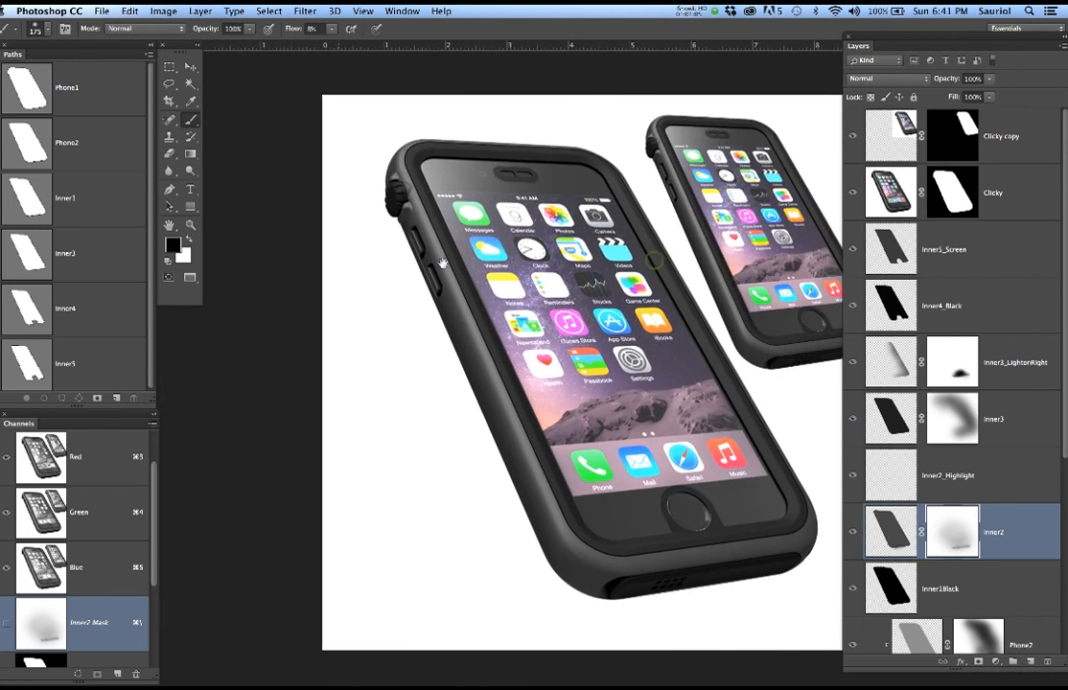
left_click(852, 194)
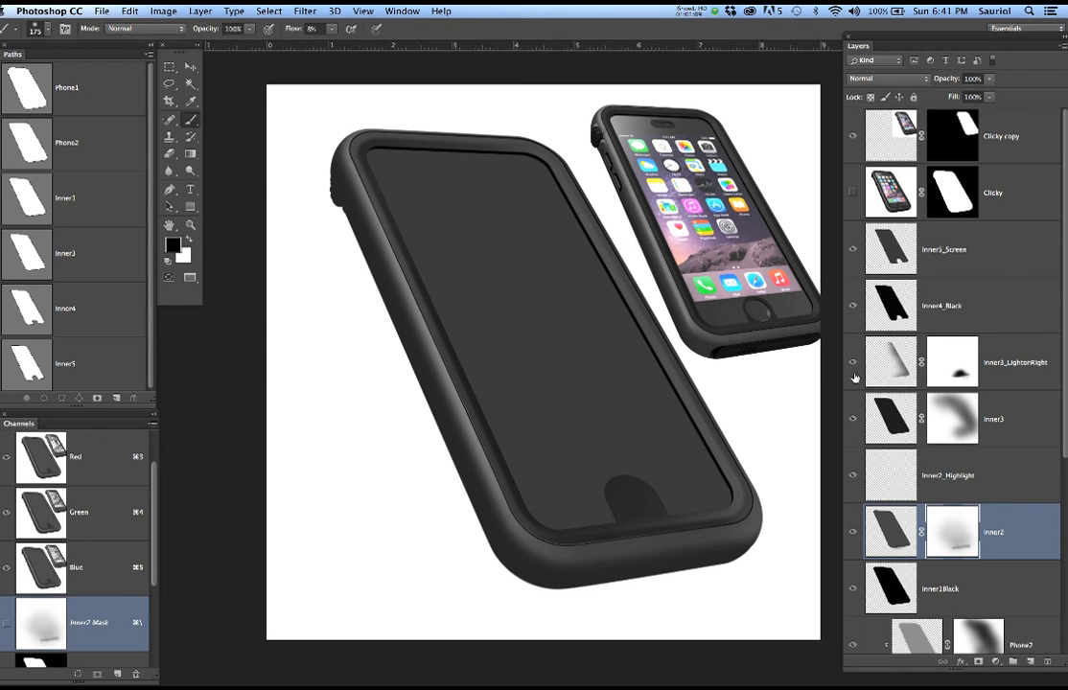
Load the Inner5_Screen layer's shape as a selection and add a new empty layer above it
left_click(956, 260)
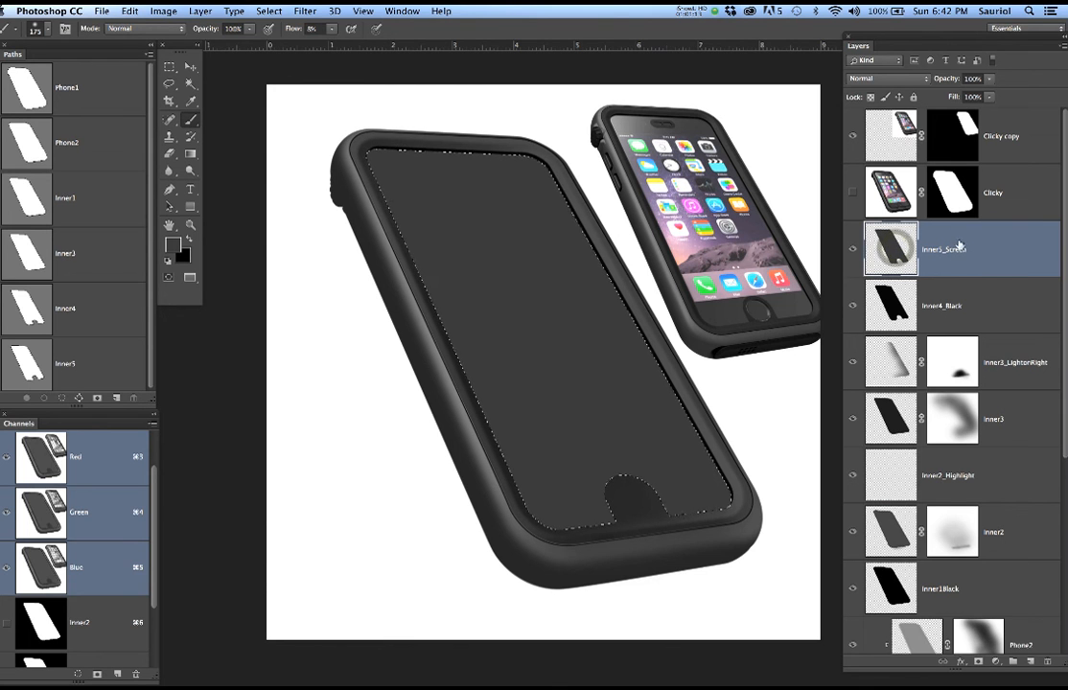
left_click(1011, 661)
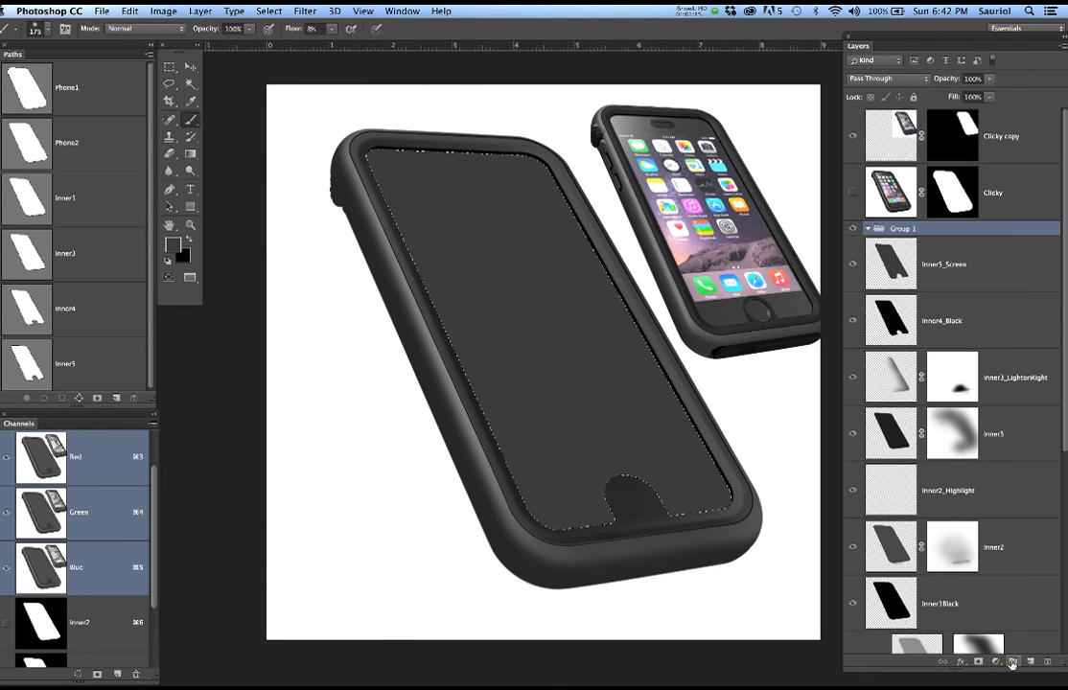
key("super+z")
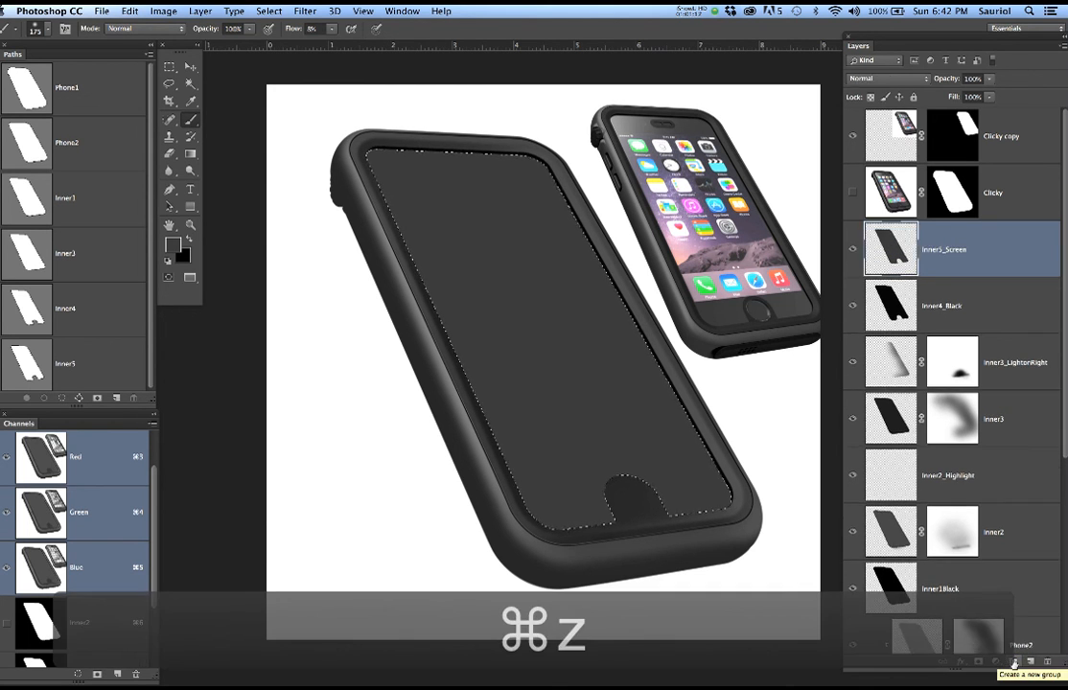
left_click(1030, 661)
Hide the selection edges and paint a soft light grey sheen with a 900 brush on the new layer along the screen's upper-left edge
key("bracketright")
key("bracketright")
key("bracketright")
key("bracketright")
key("bracketright")
key("bracketright")
key("bracketright")
key("bracketright")
key("bracketright")
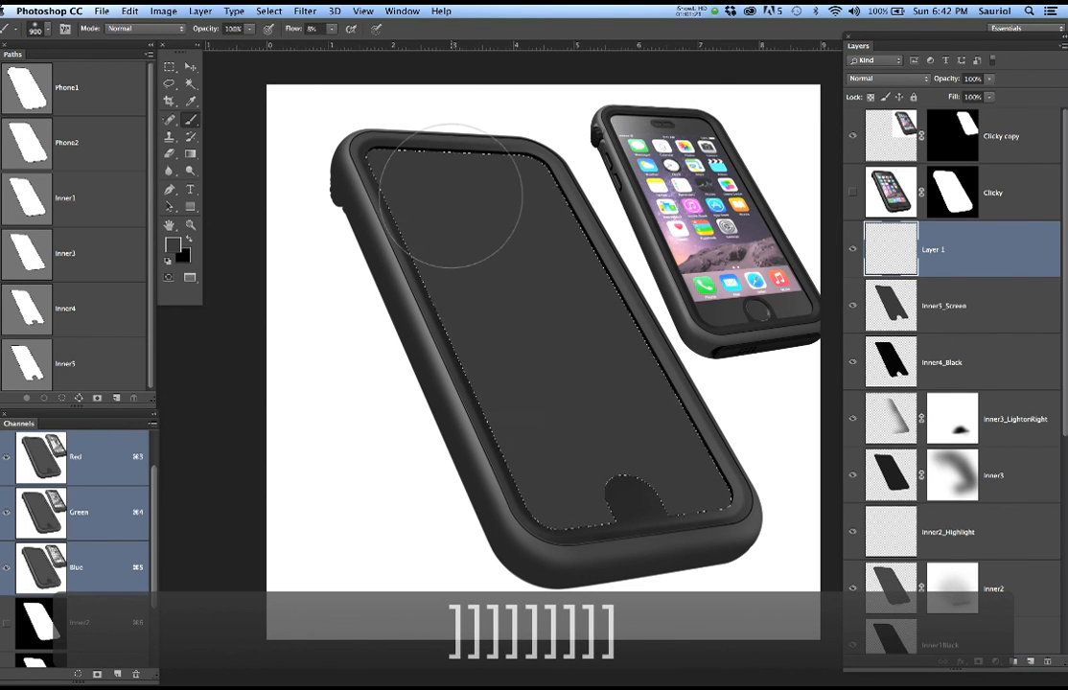
key("super+h")
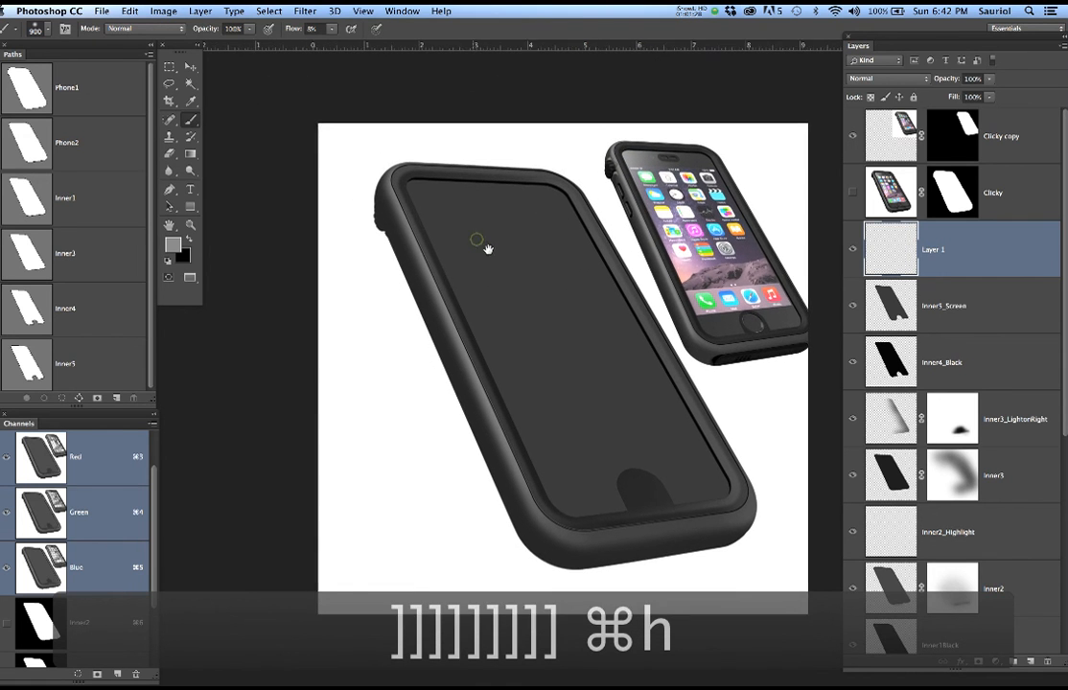
left_click_drag(488, 249, 530, 296)
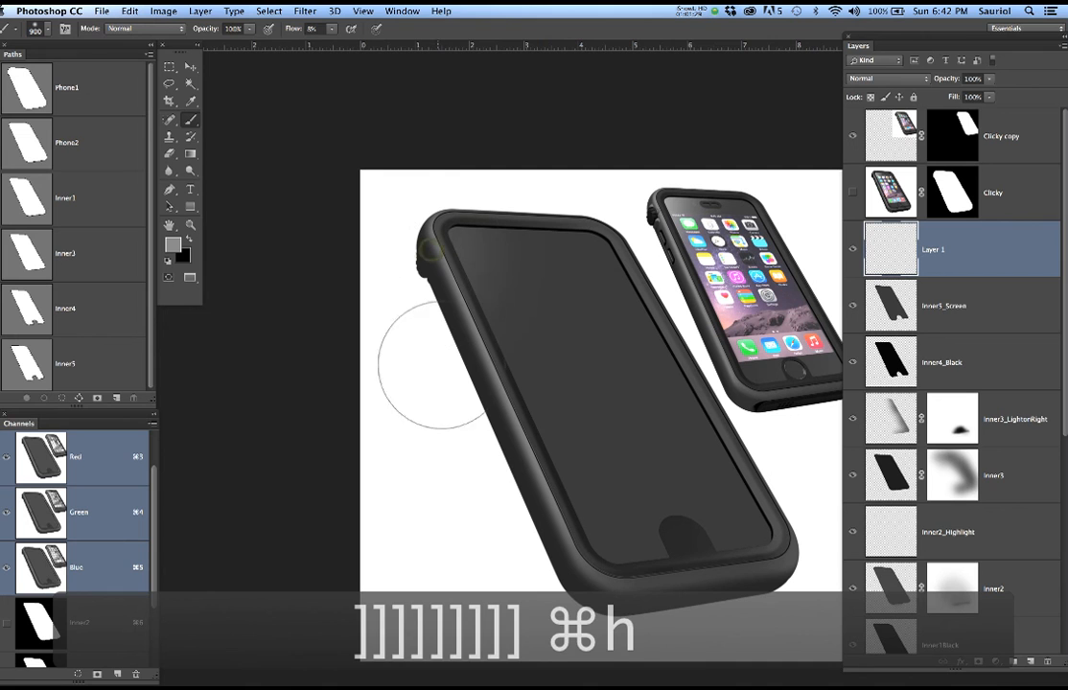
mouse_move(447, 373)
left_mouse_down()
mouse_move(438, 236)
mouse_move(453, 397)
mouse_move(488, 471)
mouse_move(492, 430)
mouse_move(446, 278)
mouse_move(471, 471)
mouse_move(448, 204)
mouse_move(468, 214)
mouse_move(552, 211)
mouse_move(481, 240)
left_mouse_up()
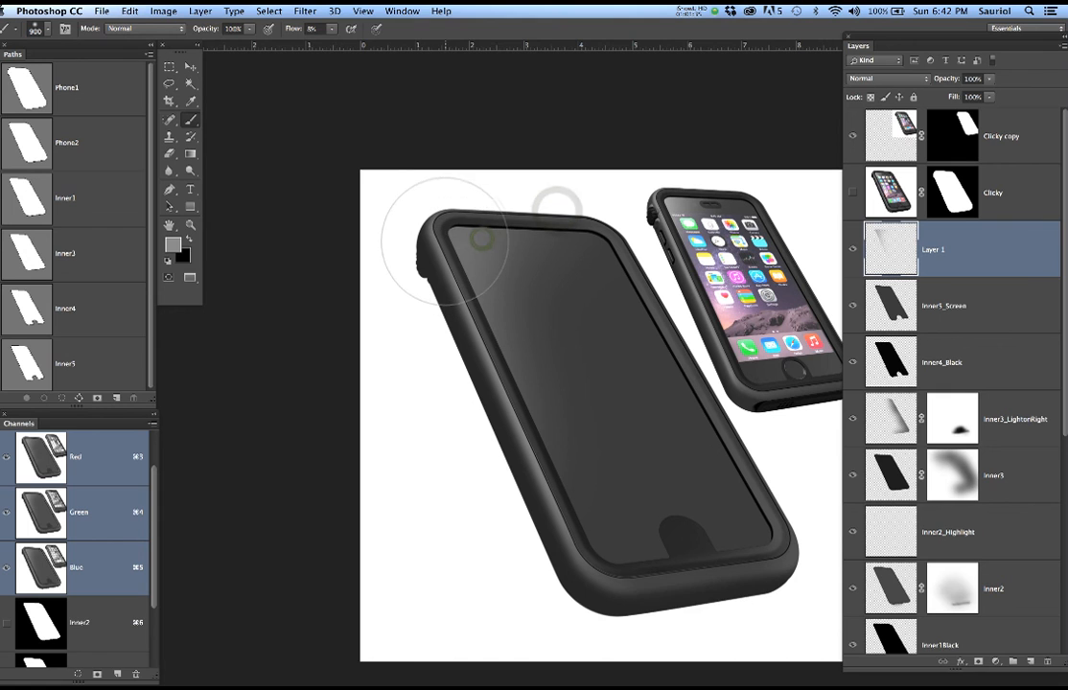
Try a soft white stroke with a 600 px brush down the screen's left side, and undo it
key("[")
key("[")
key("[")
left_click(534, 215)
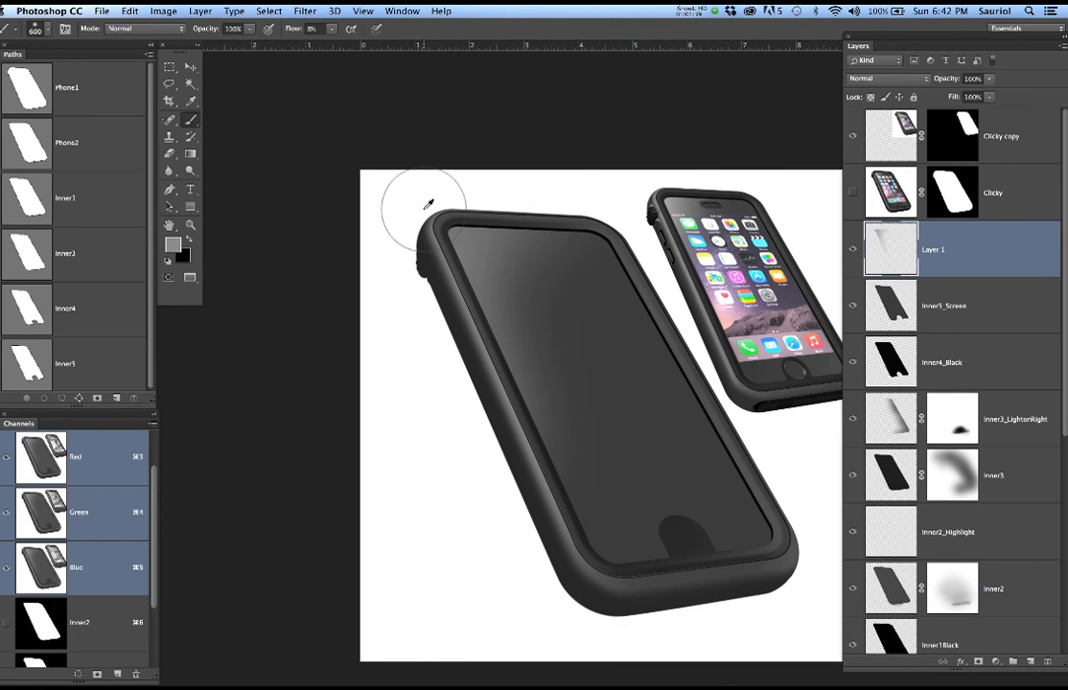
mouse_move(501, 198)
left_mouse_down()
mouse_move(464, 212)
mouse_move(447, 283)
mouse_move(514, 415)
mouse_move(532, 438)
left_mouse_up()
key("super+z")
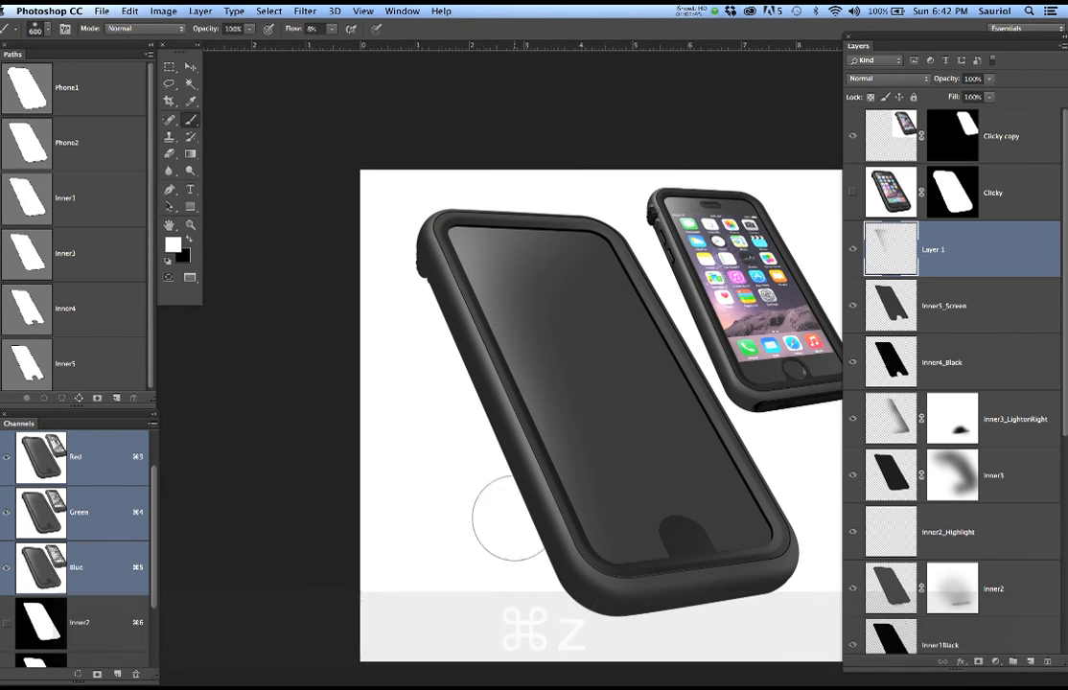
Paint a soft white sheen with the 600 px brush along the screen's left and upper edges
right_click(364, 337)
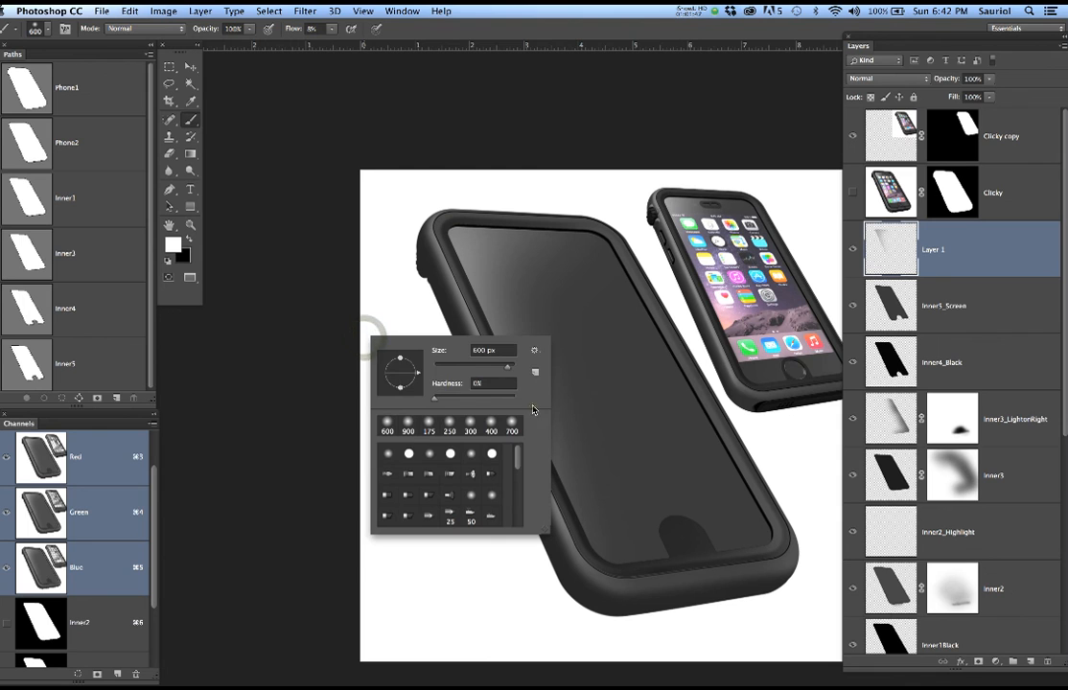
left_click(409, 309)
left_click_drag(453, 314, 514, 480)
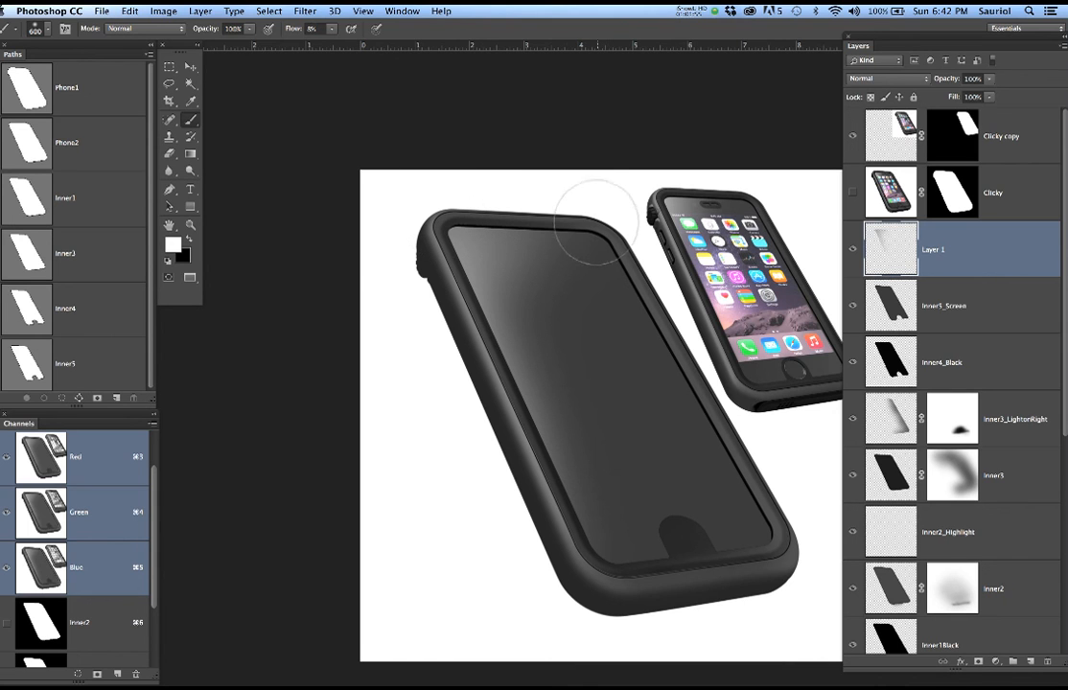
mouse_move(579, 203)
left_mouse_down()
mouse_move(543, 205)
mouse_move(512, 228)
left_mouse_up()
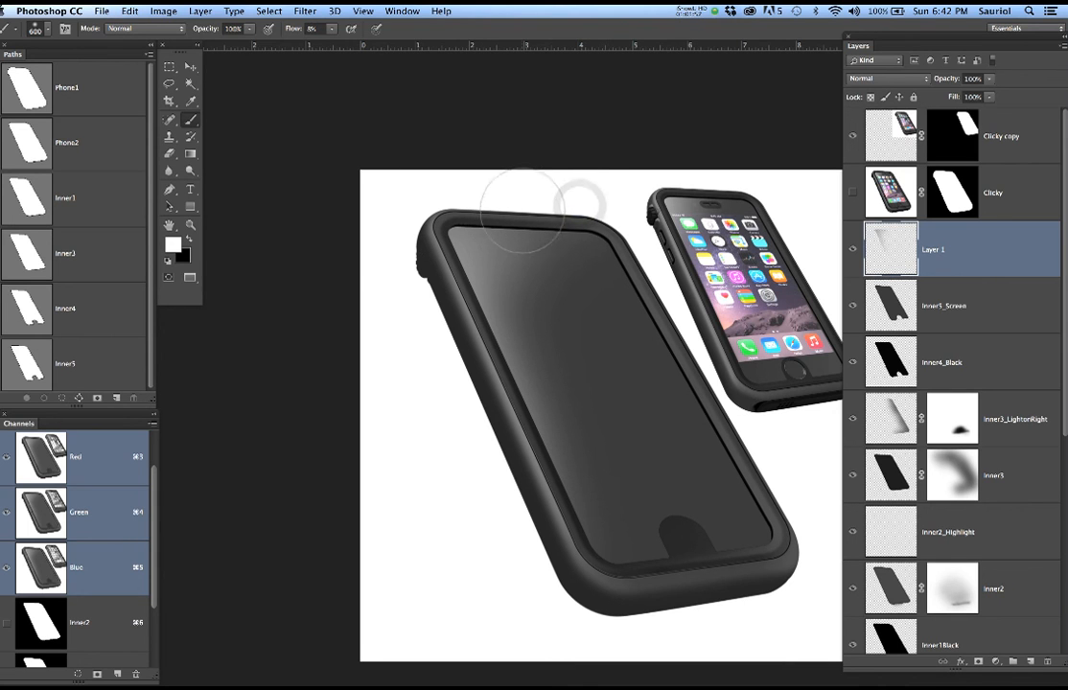
Set the size jitter control in the brush's Shape Dynamics to Off
left_click(404, 11)
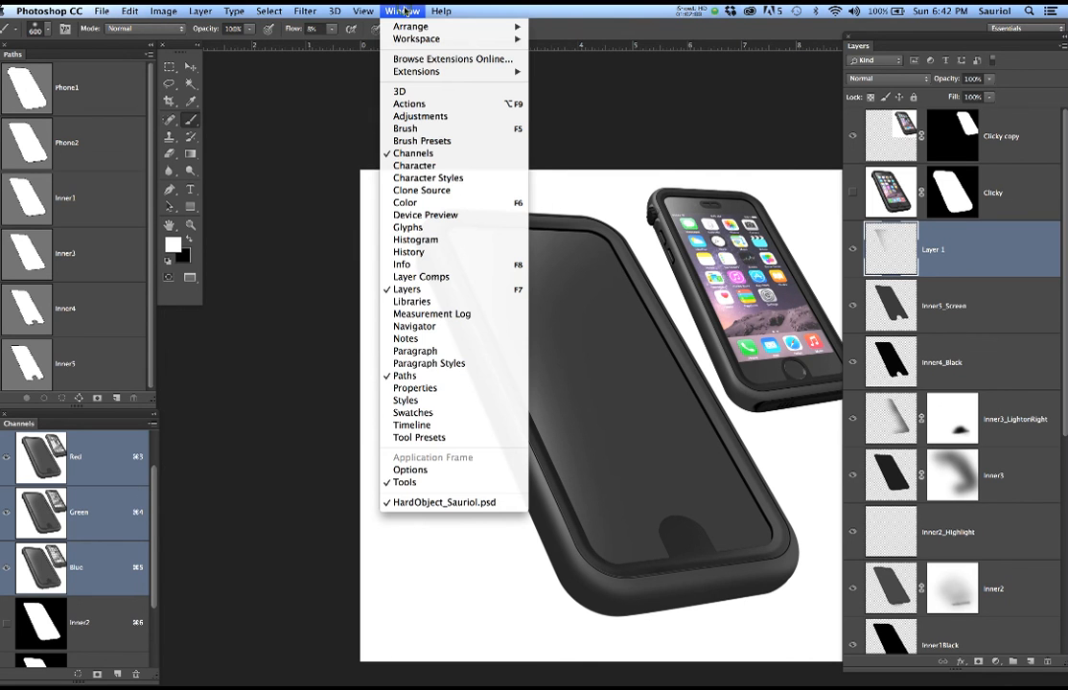
left_click(404, 128)
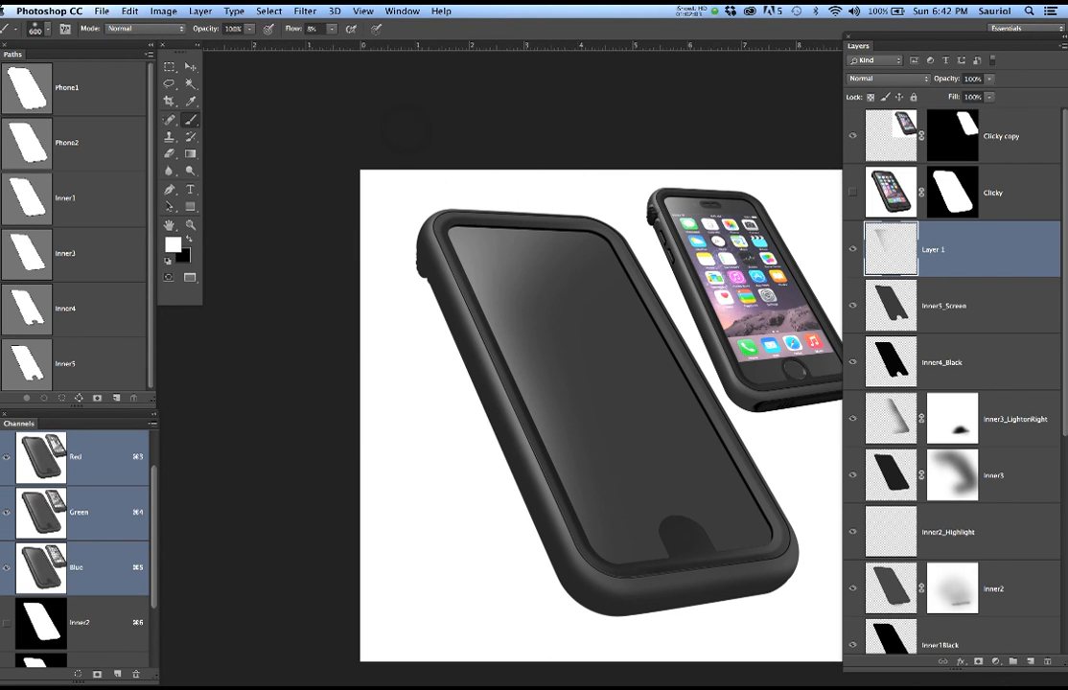
mouse_move(940, 126)
left_mouse_down()
mouse_move(739, 100)
mouse_move(510, 137)
left_mouse_up()
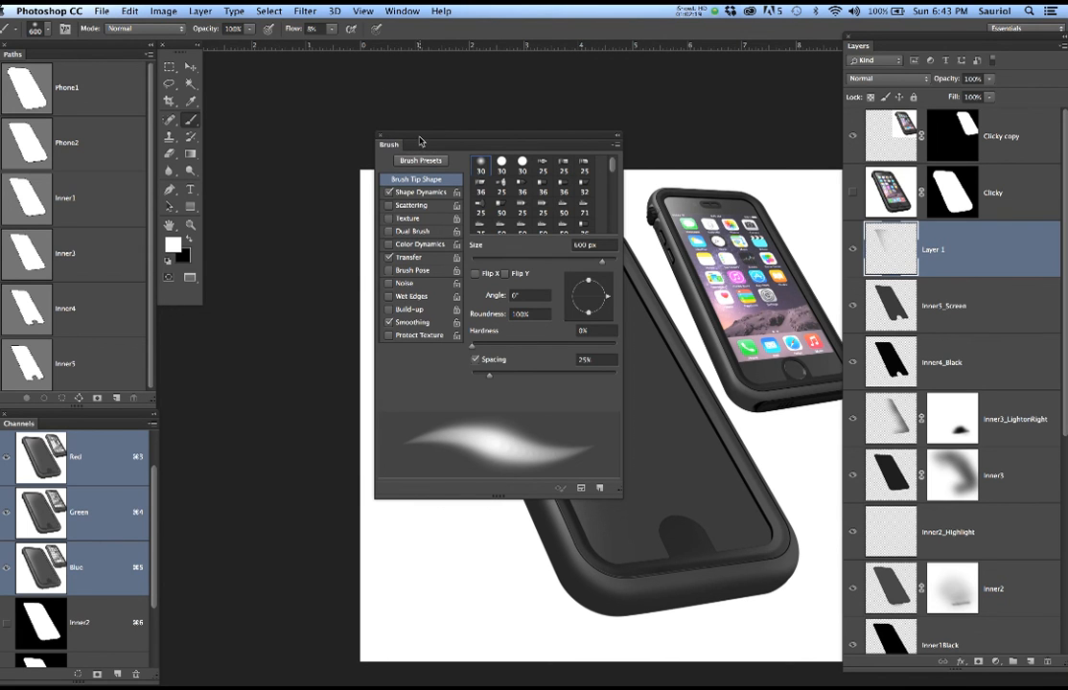
left_click(418, 193)
left_click(537, 190)
left_click(556, 166)
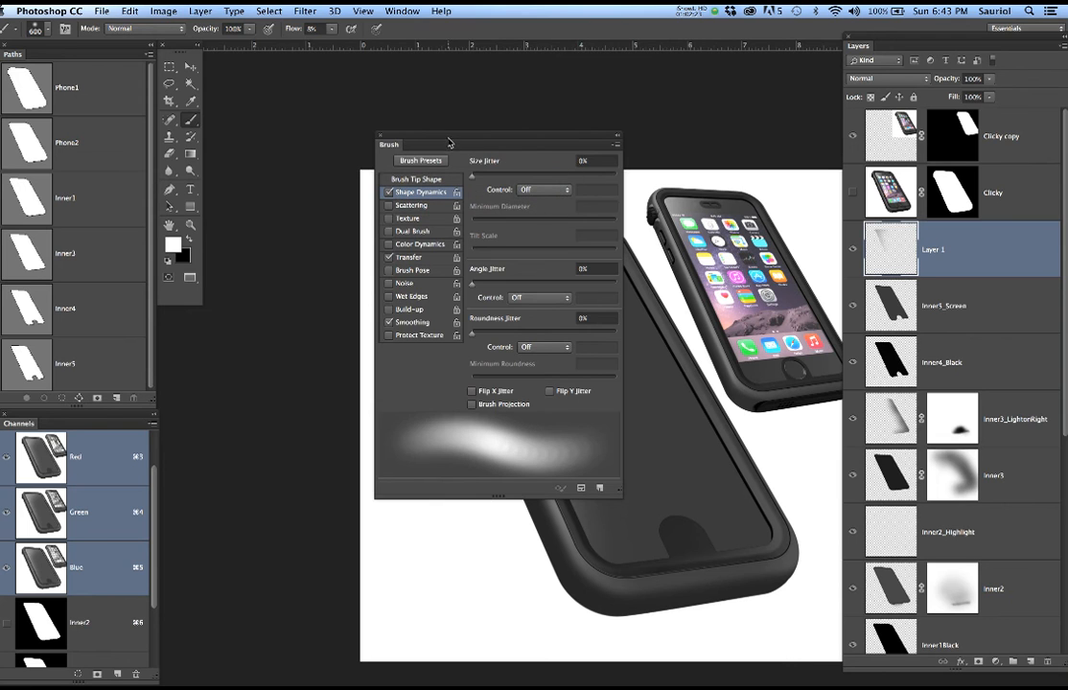
left_click_drag(448, 142, 486, 138)
key("F5")
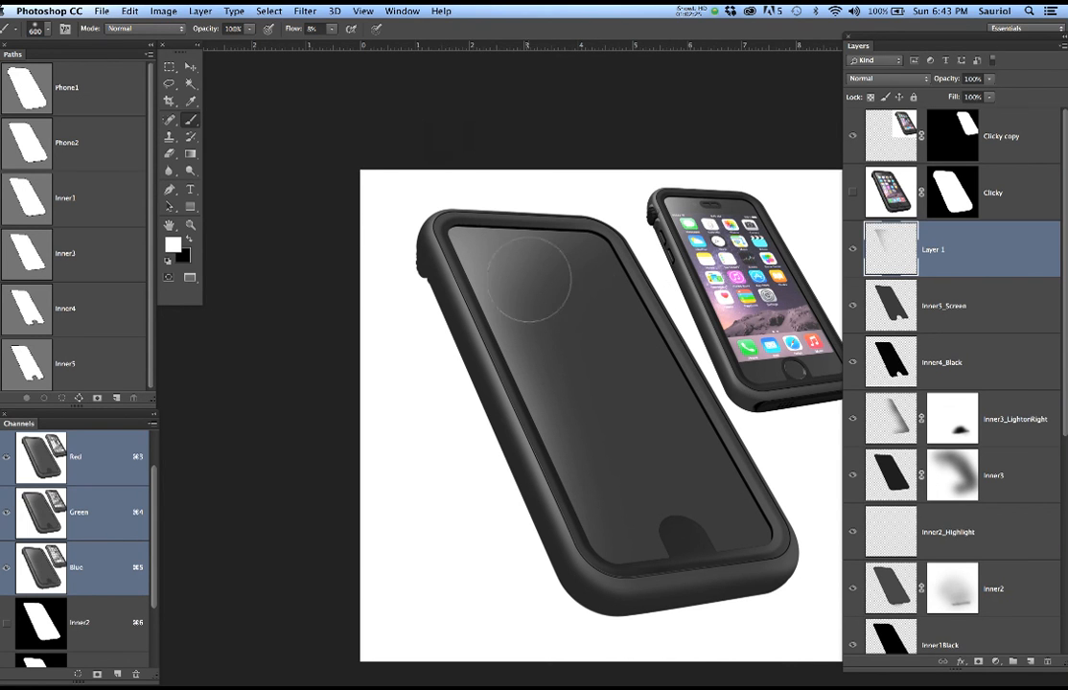
Paint more white sheen over the screen's upper-left area and enlarge the brush to 800 px
mouse_move(526, 290)
left_mouse_down()
mouse_move(517, 297)
mouse_move(510, 237)
left_mouse_up()
key("bracketright")
key("bracketright")
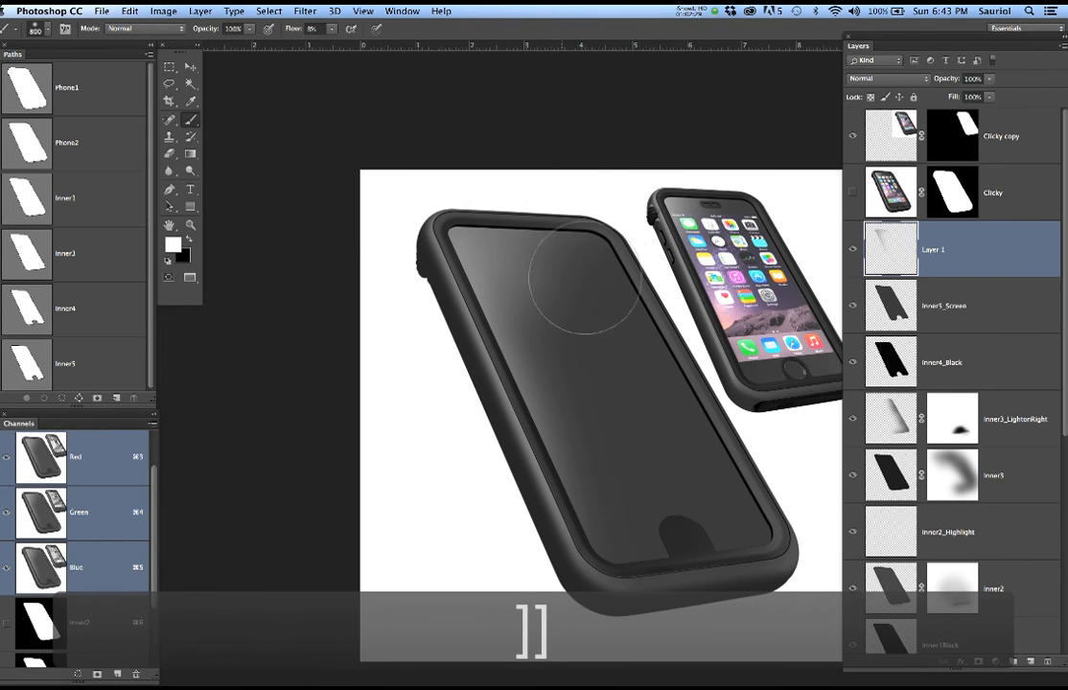
scroll(541, 319, "down", 1)
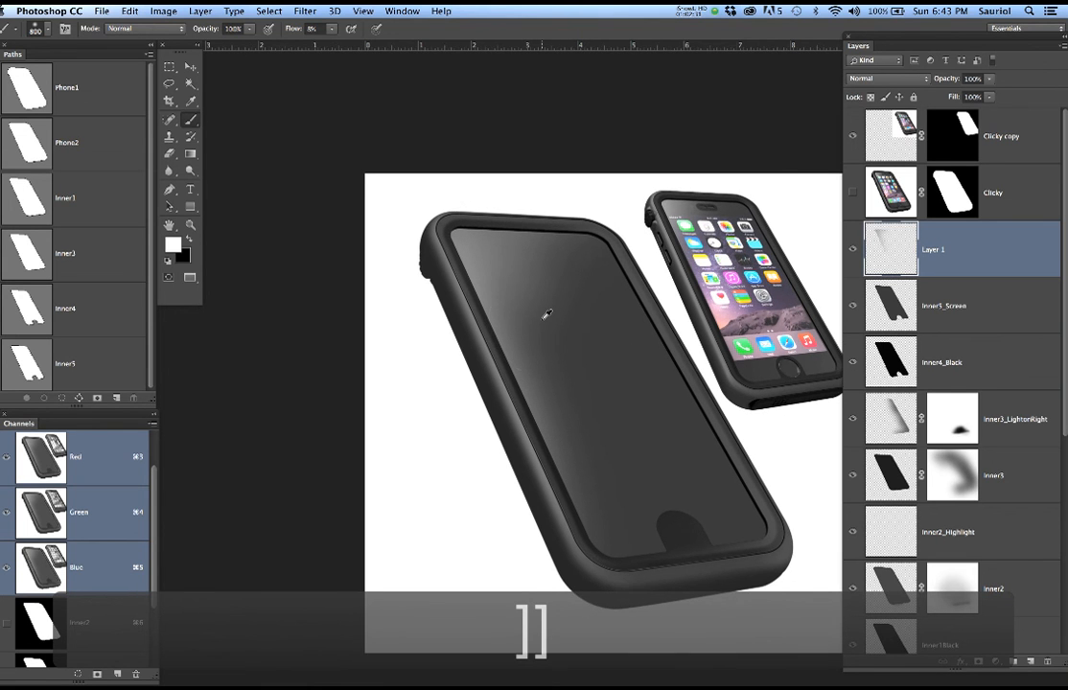